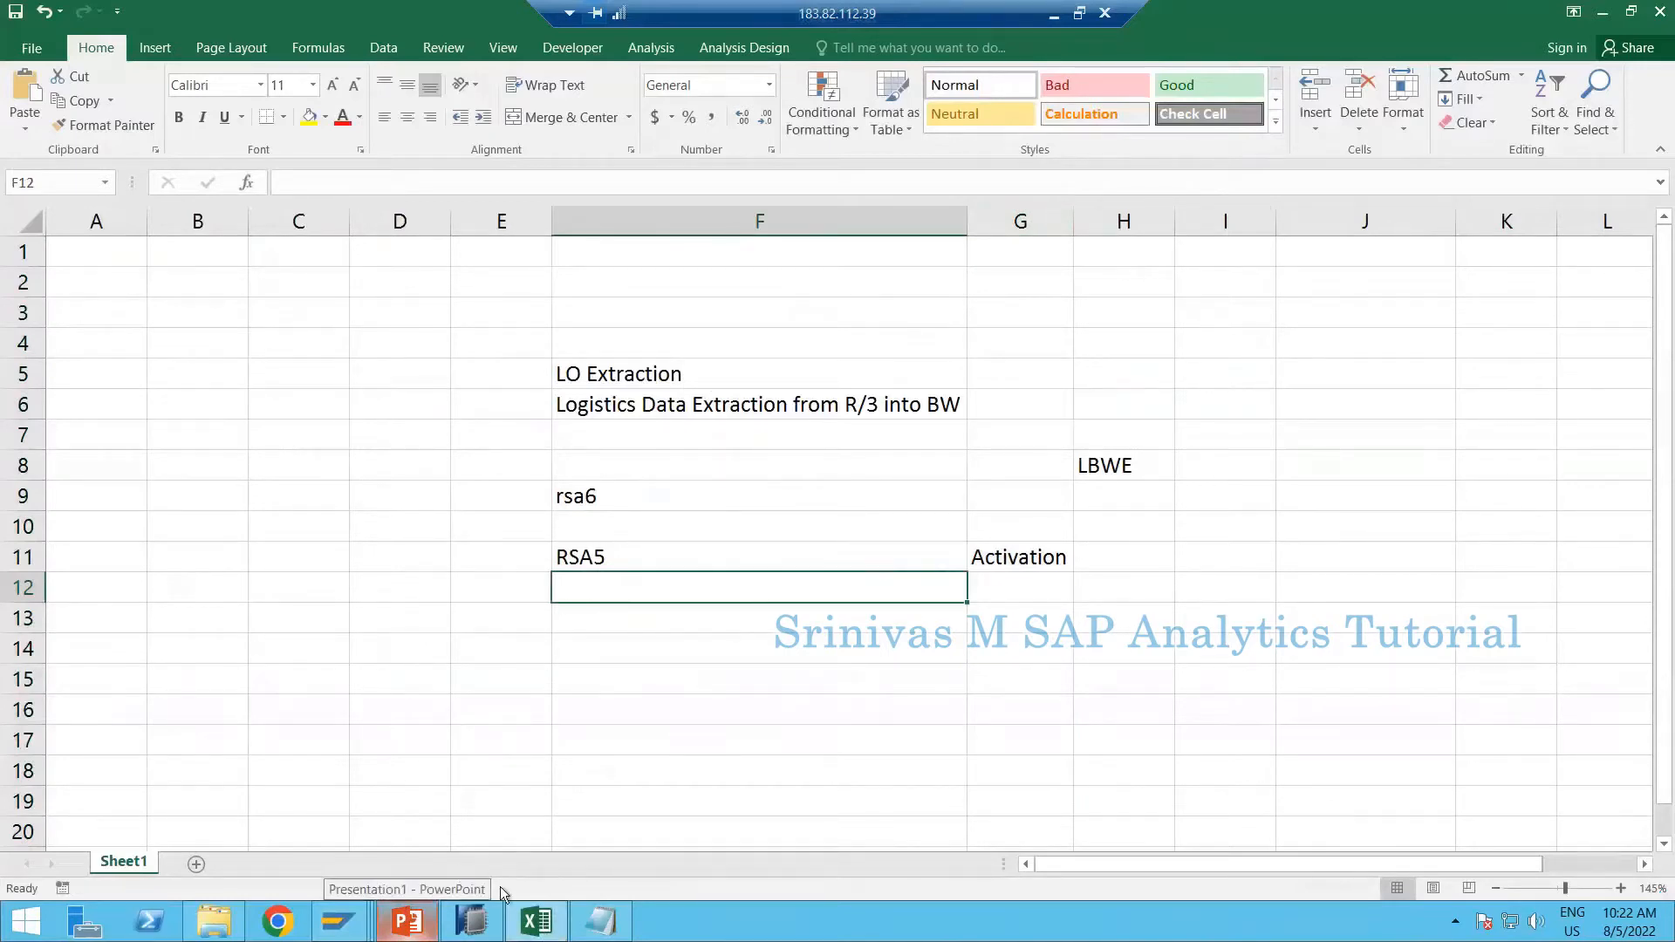
# Switch to the SAP session with the LO Data Extraction Customizing Cockpit and widen the Structure column to show its full entries
pyautogui.click(338, 921)
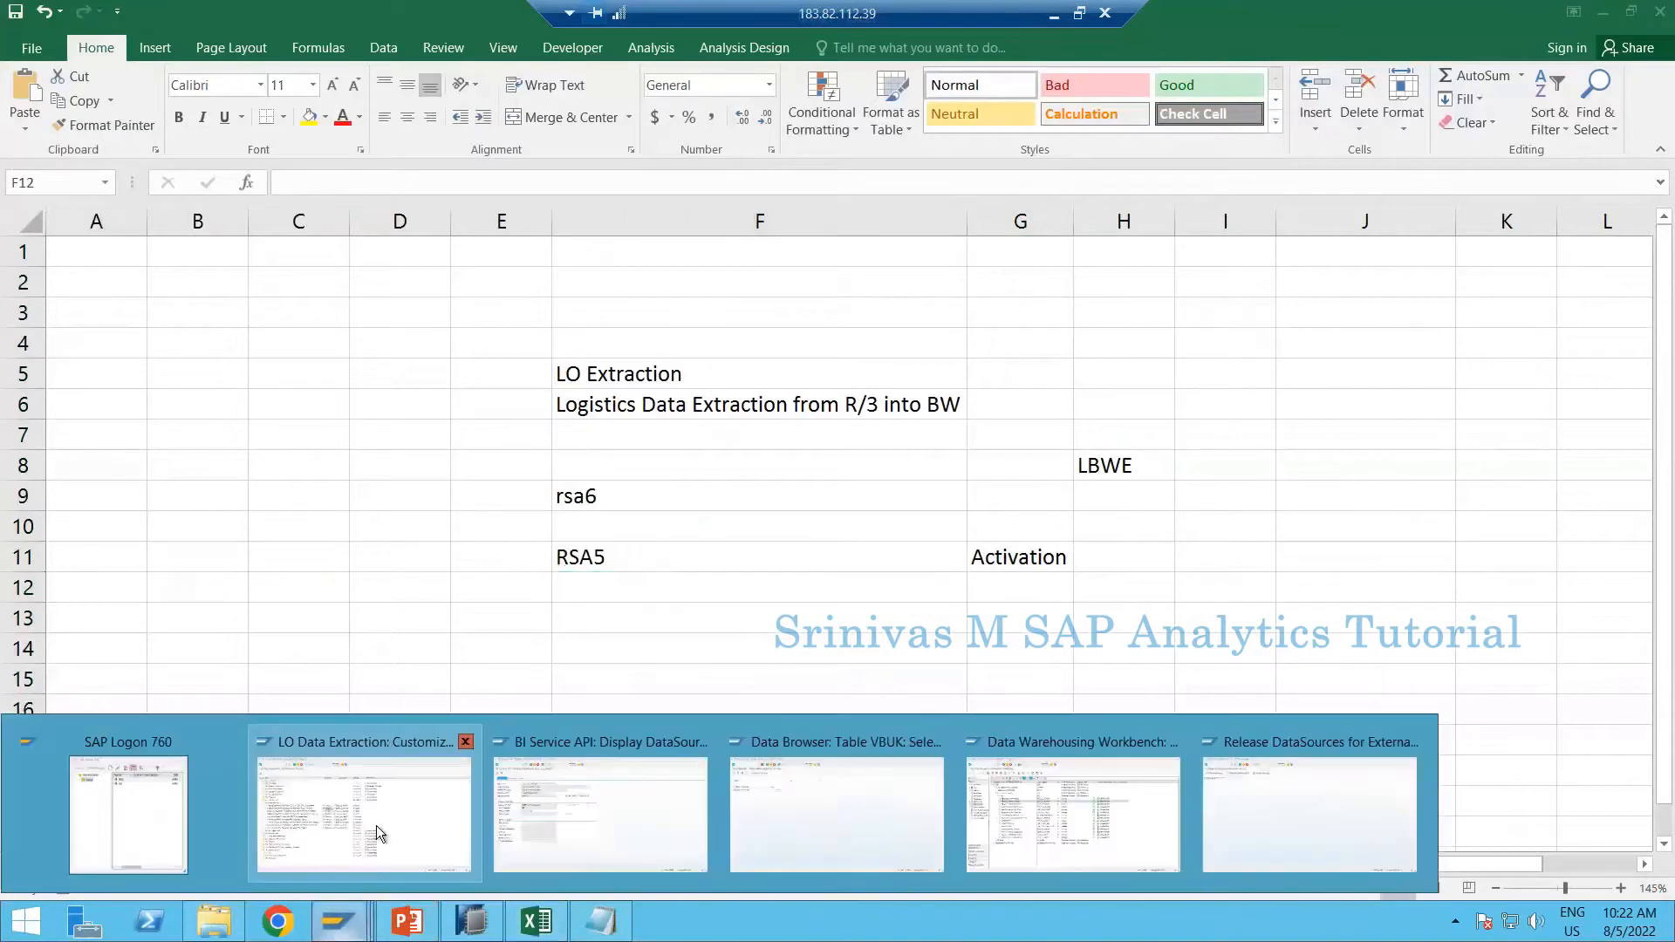
pyautogui.click(375, 825)
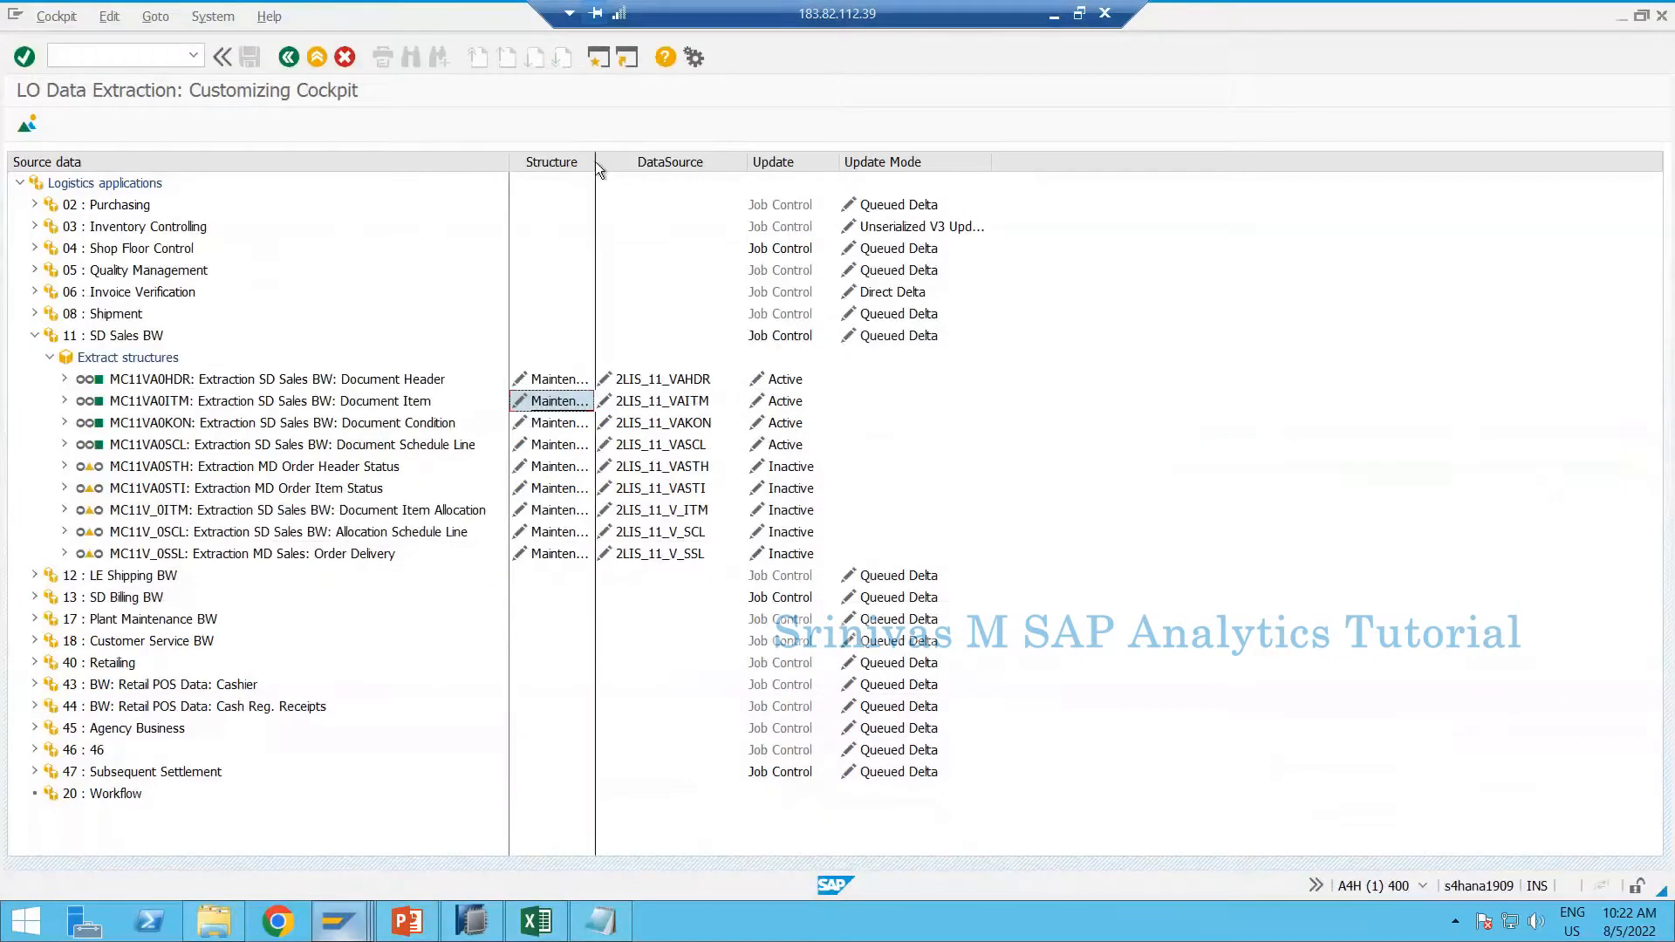
pyautogui.moveTo(596, 162); pyautogui.dragTo(607, 161)
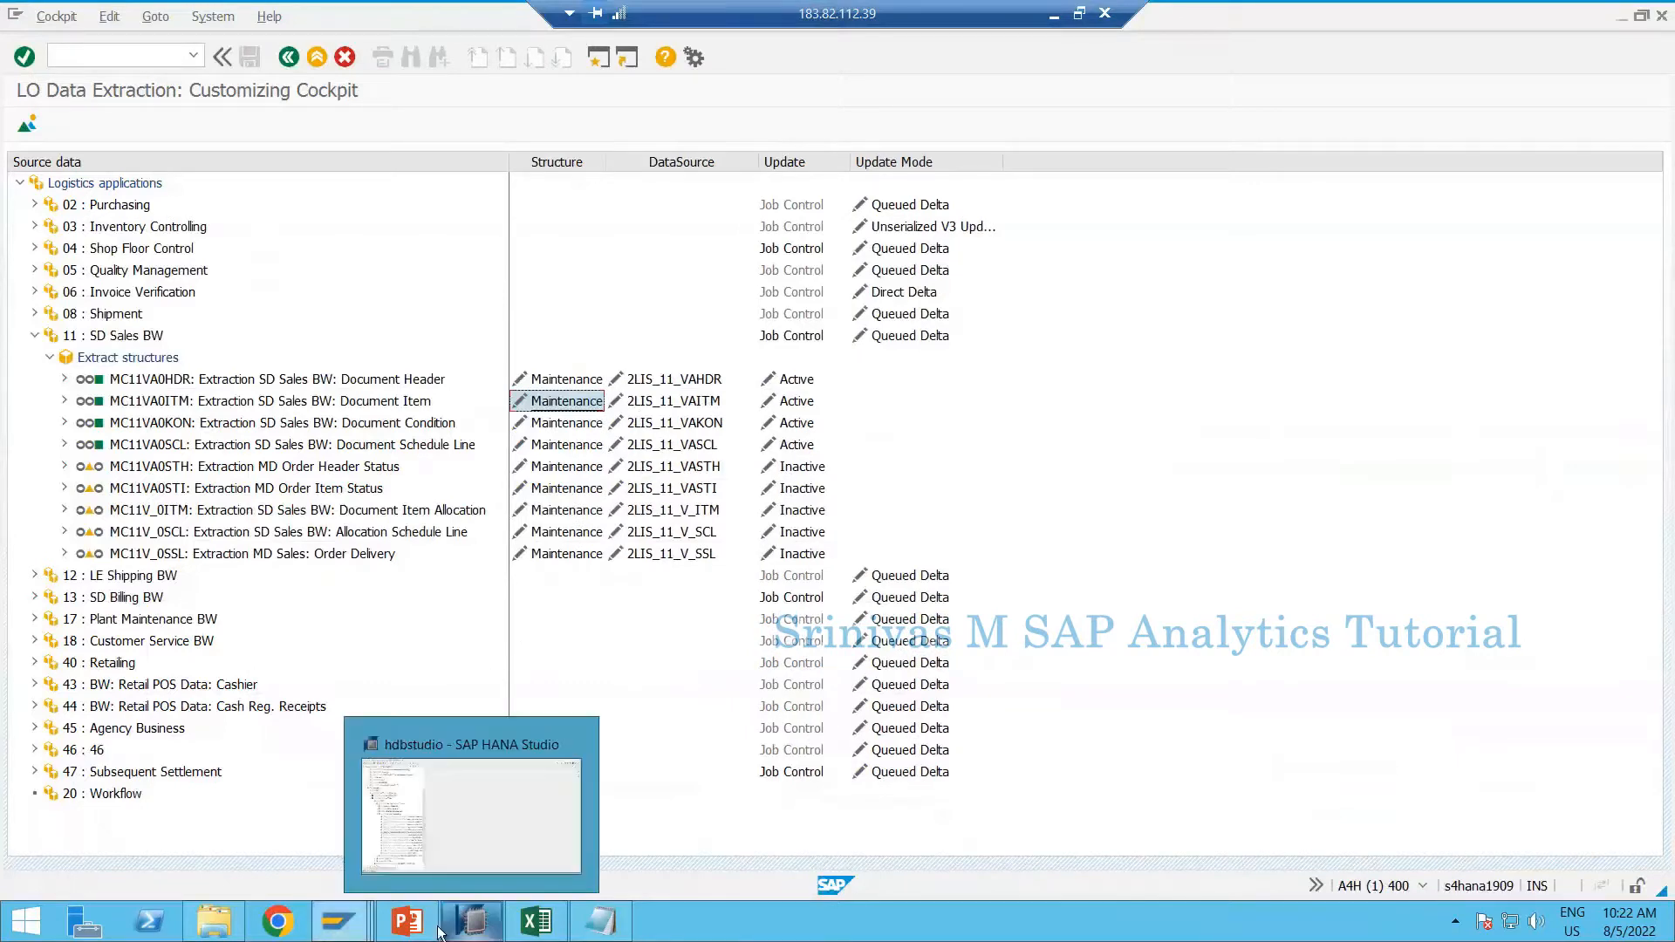
pyautogui.moveTo(355, 935)
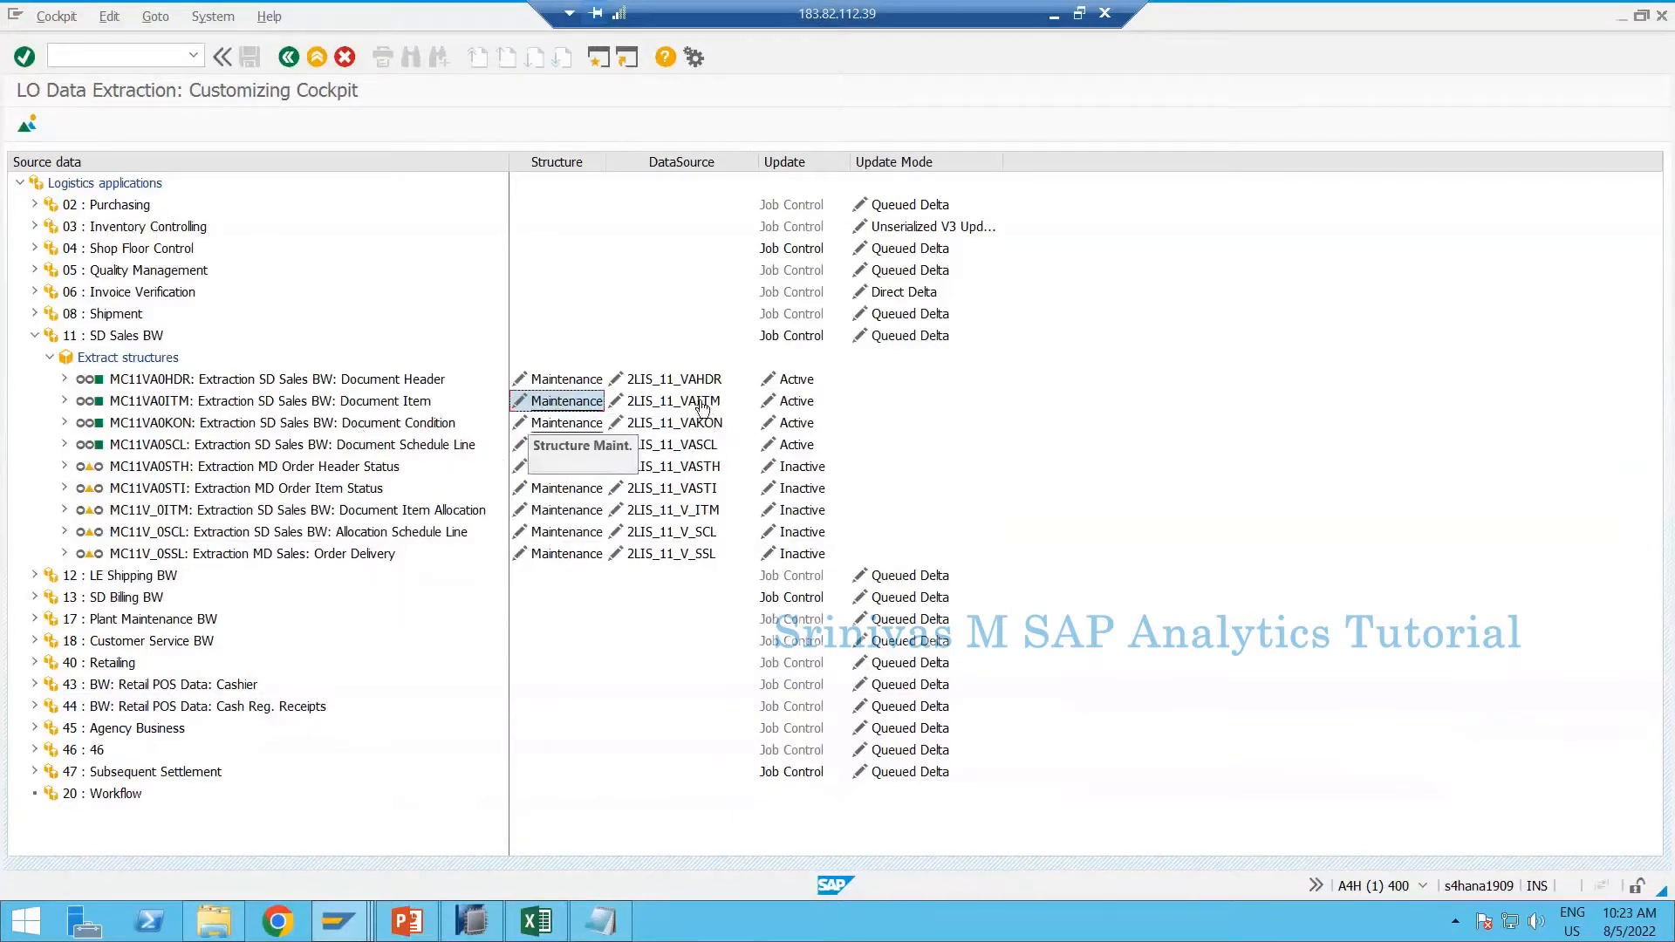
# Open transaction SE11 in a new session and display the fields of database table VBAK
pyautogui.click(148, 57)
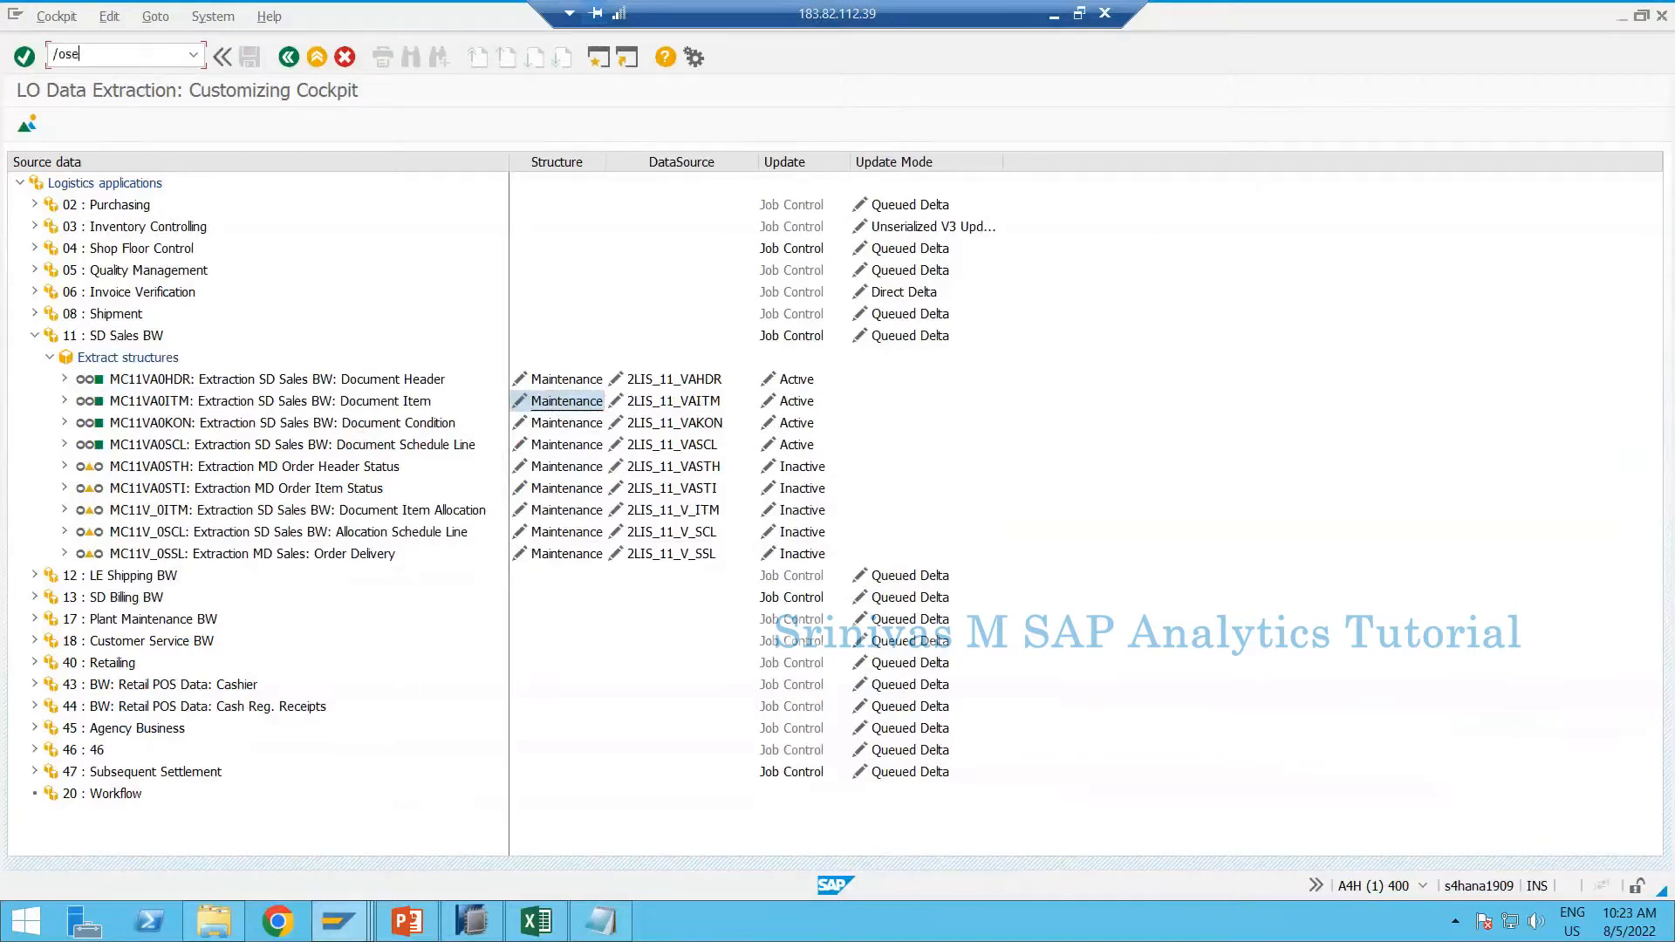
pyautogui.write('/ose11')
pyautogui.press('Return')
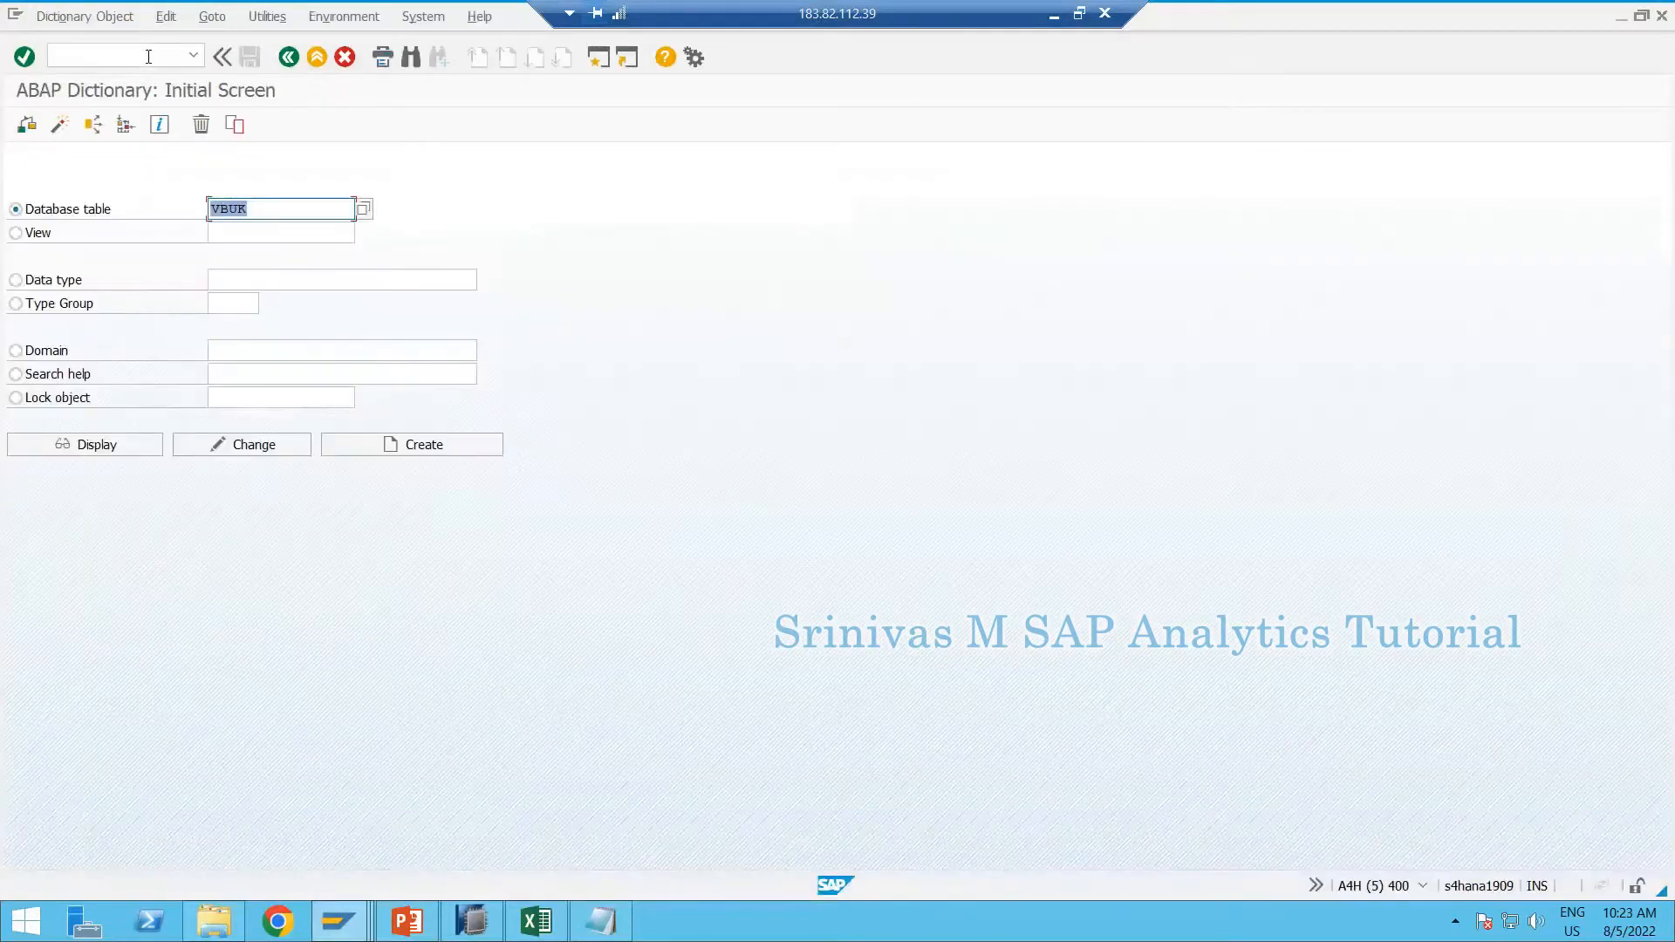
pyautogui.press('BackSpace')
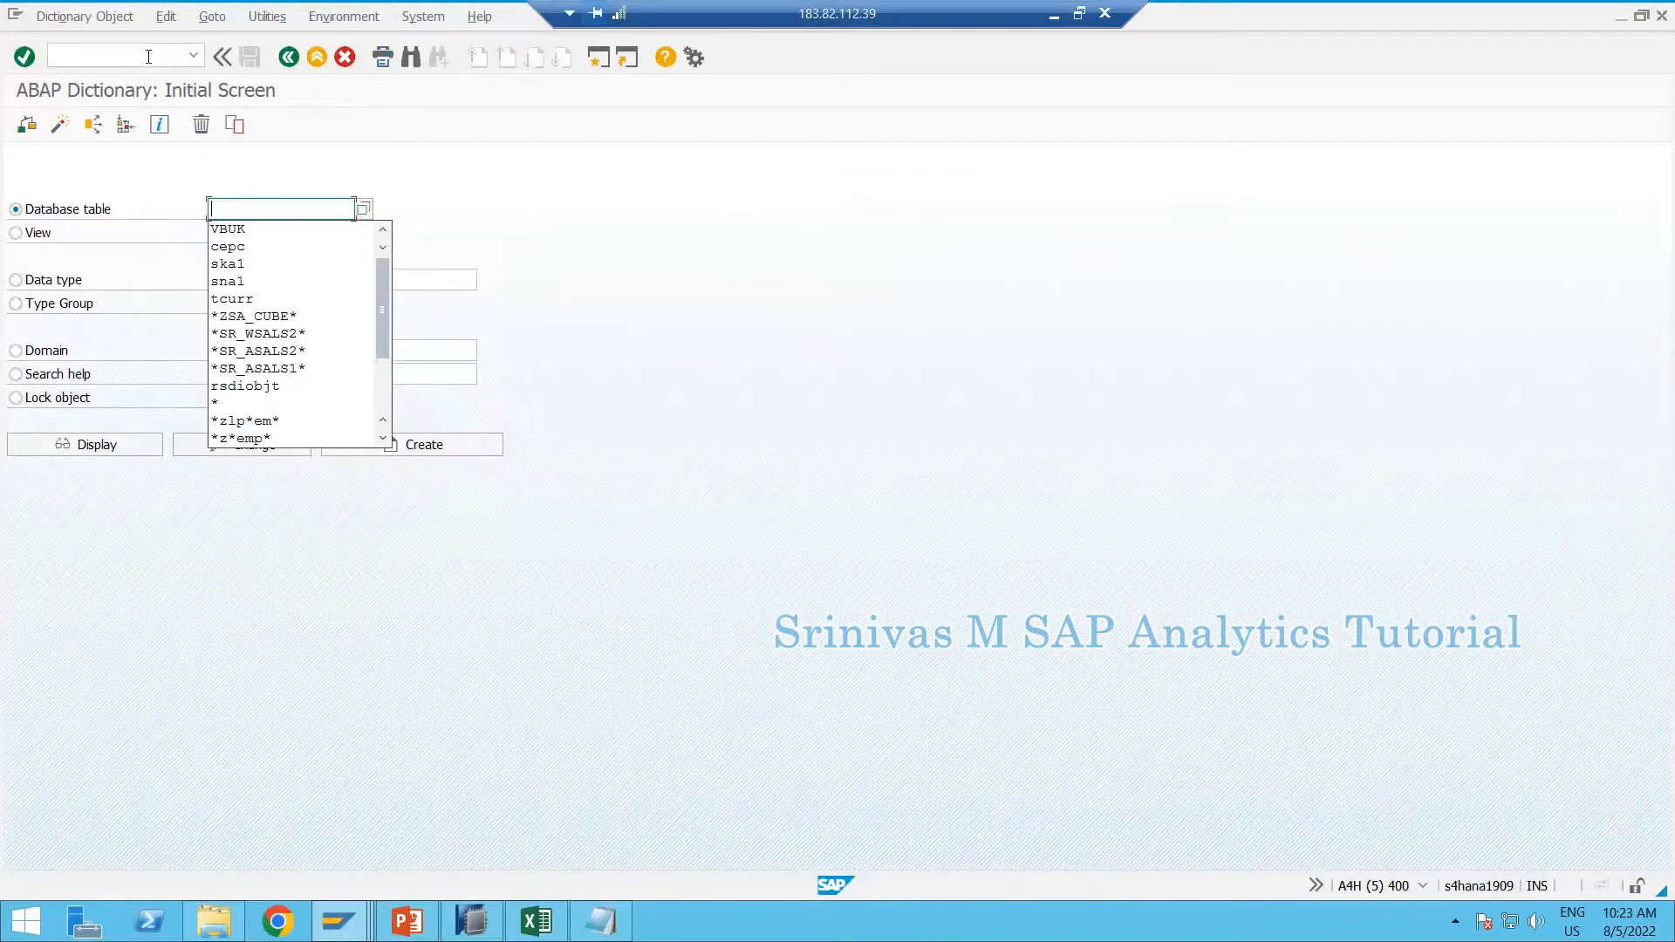
pyautogui.write('vbak')
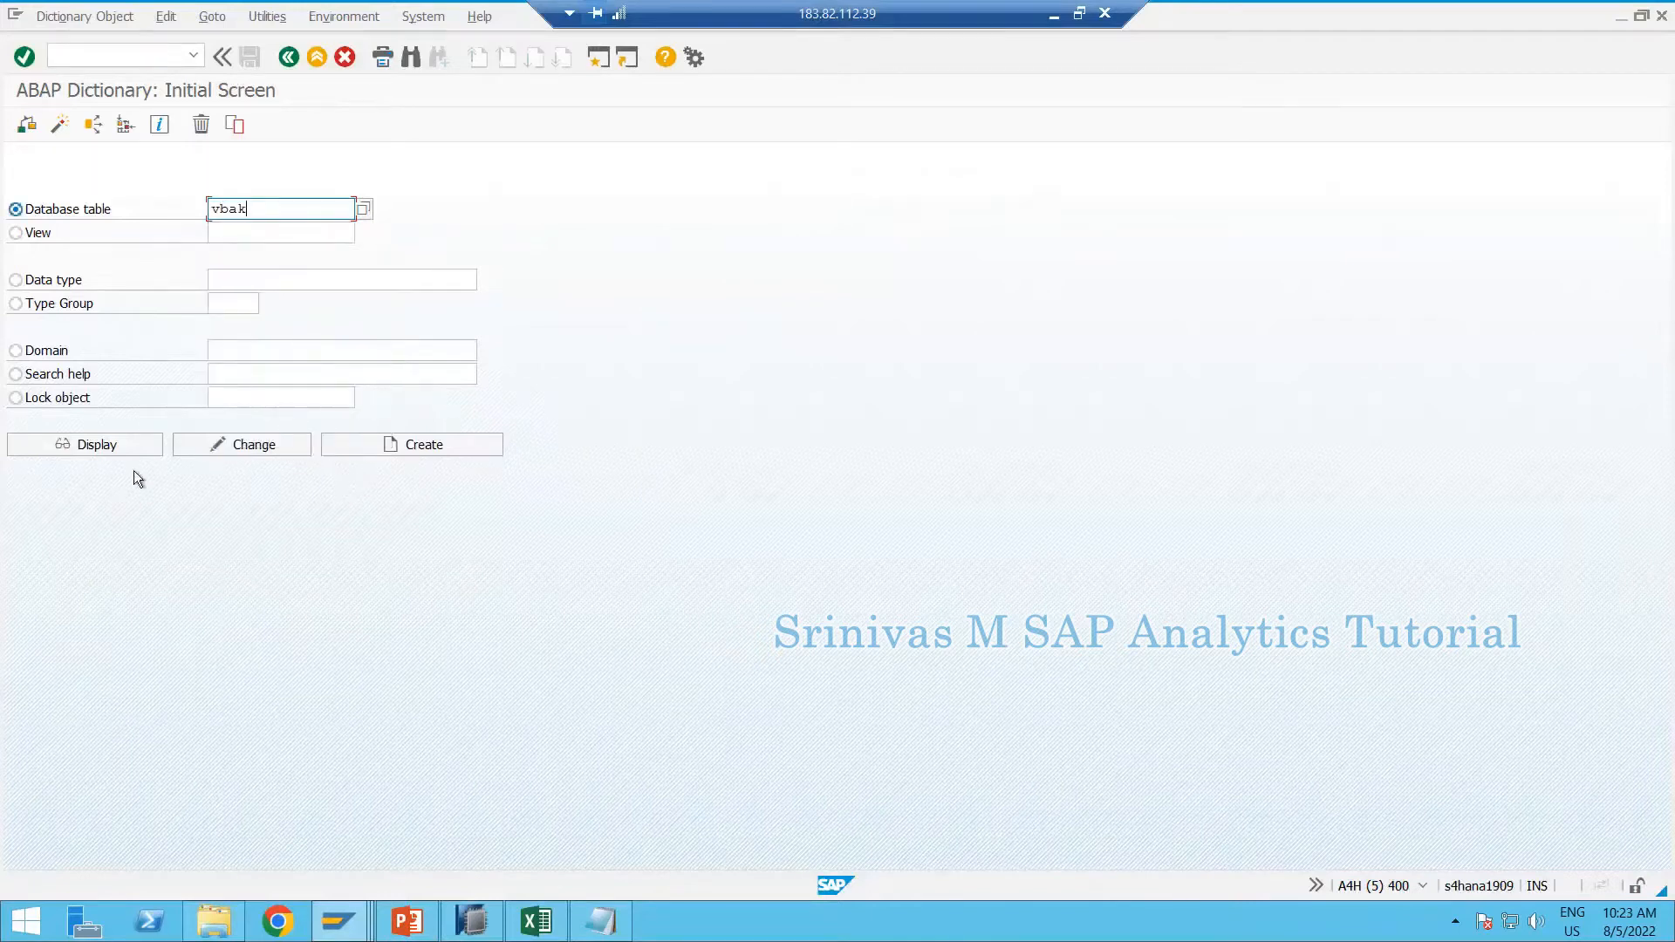
pyautogui.click(120, 444)
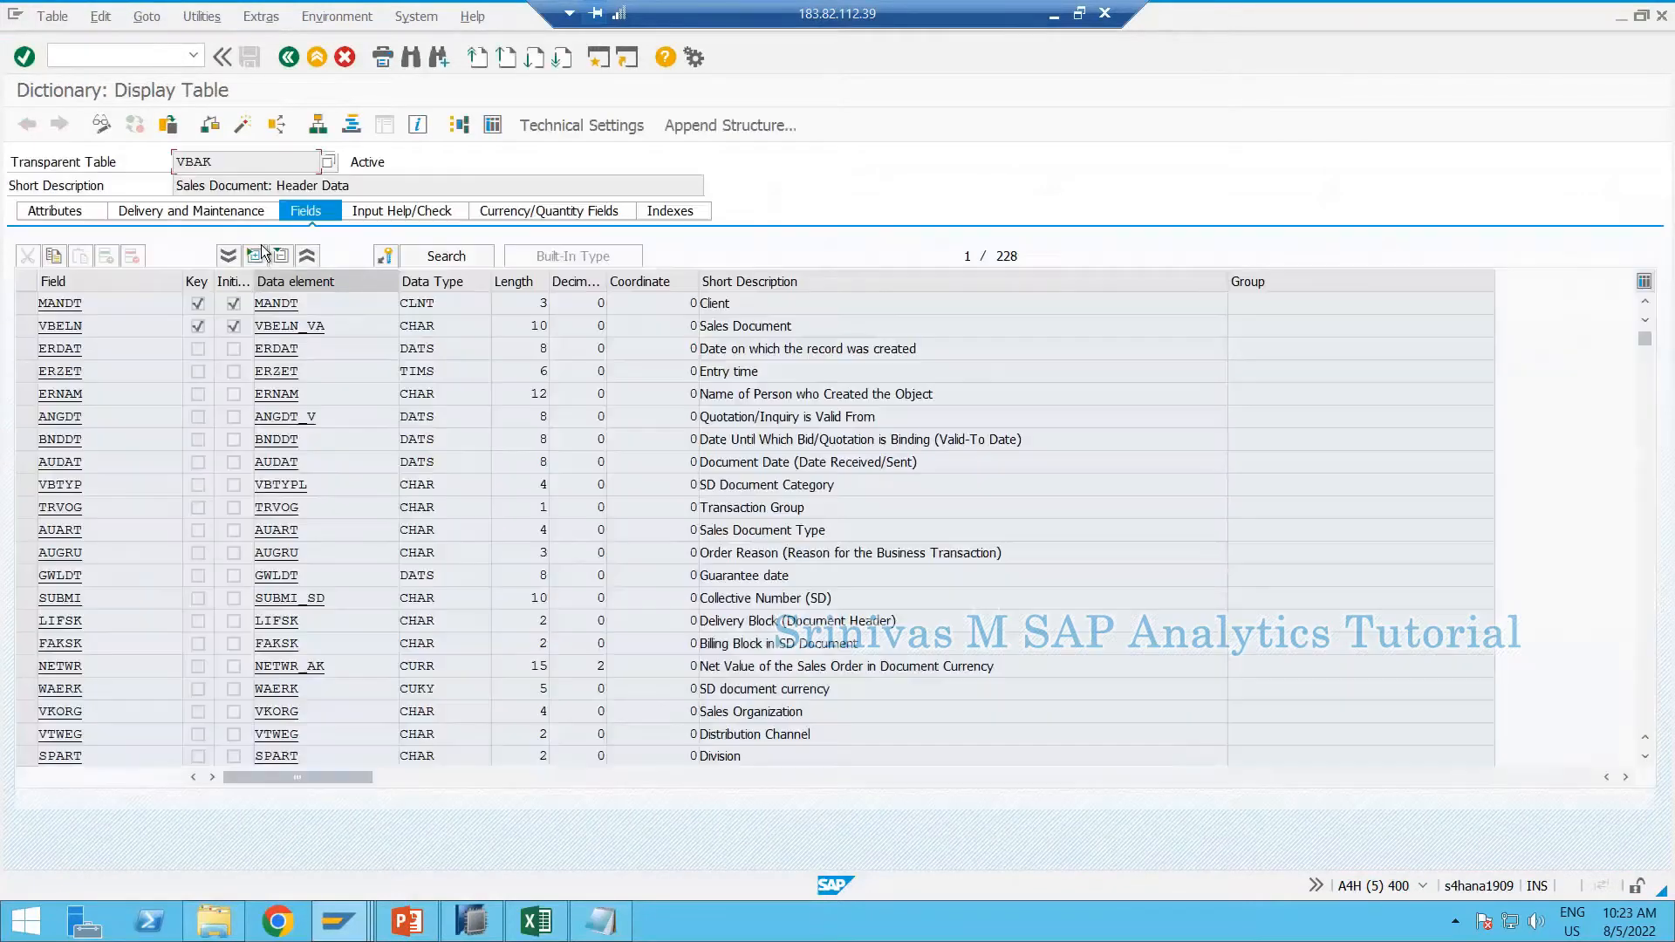
# Return to the ABAP Dictionary initial screen, search for tables matching VB*, and display table VBAP
pyautogui.press('F3')
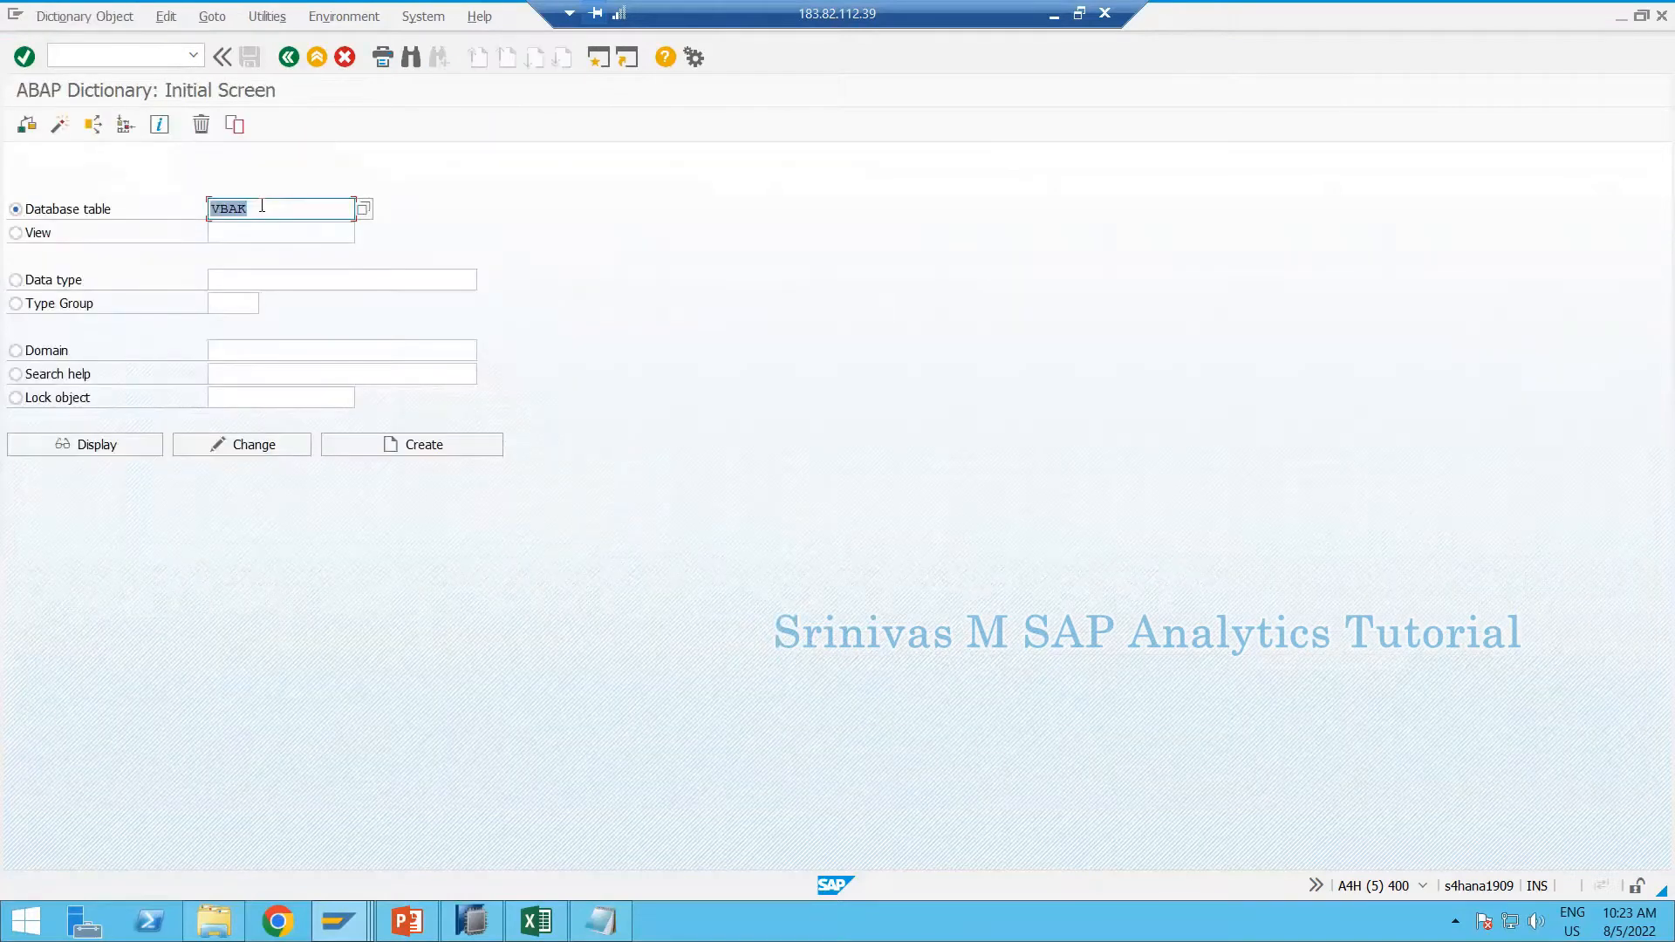
pyautogui.click(262, 206)
pyautogui.press('BackSpace')
pyautogui.press('BackSpace')
pyautogui.write('*')
pyautogui.press('F4')
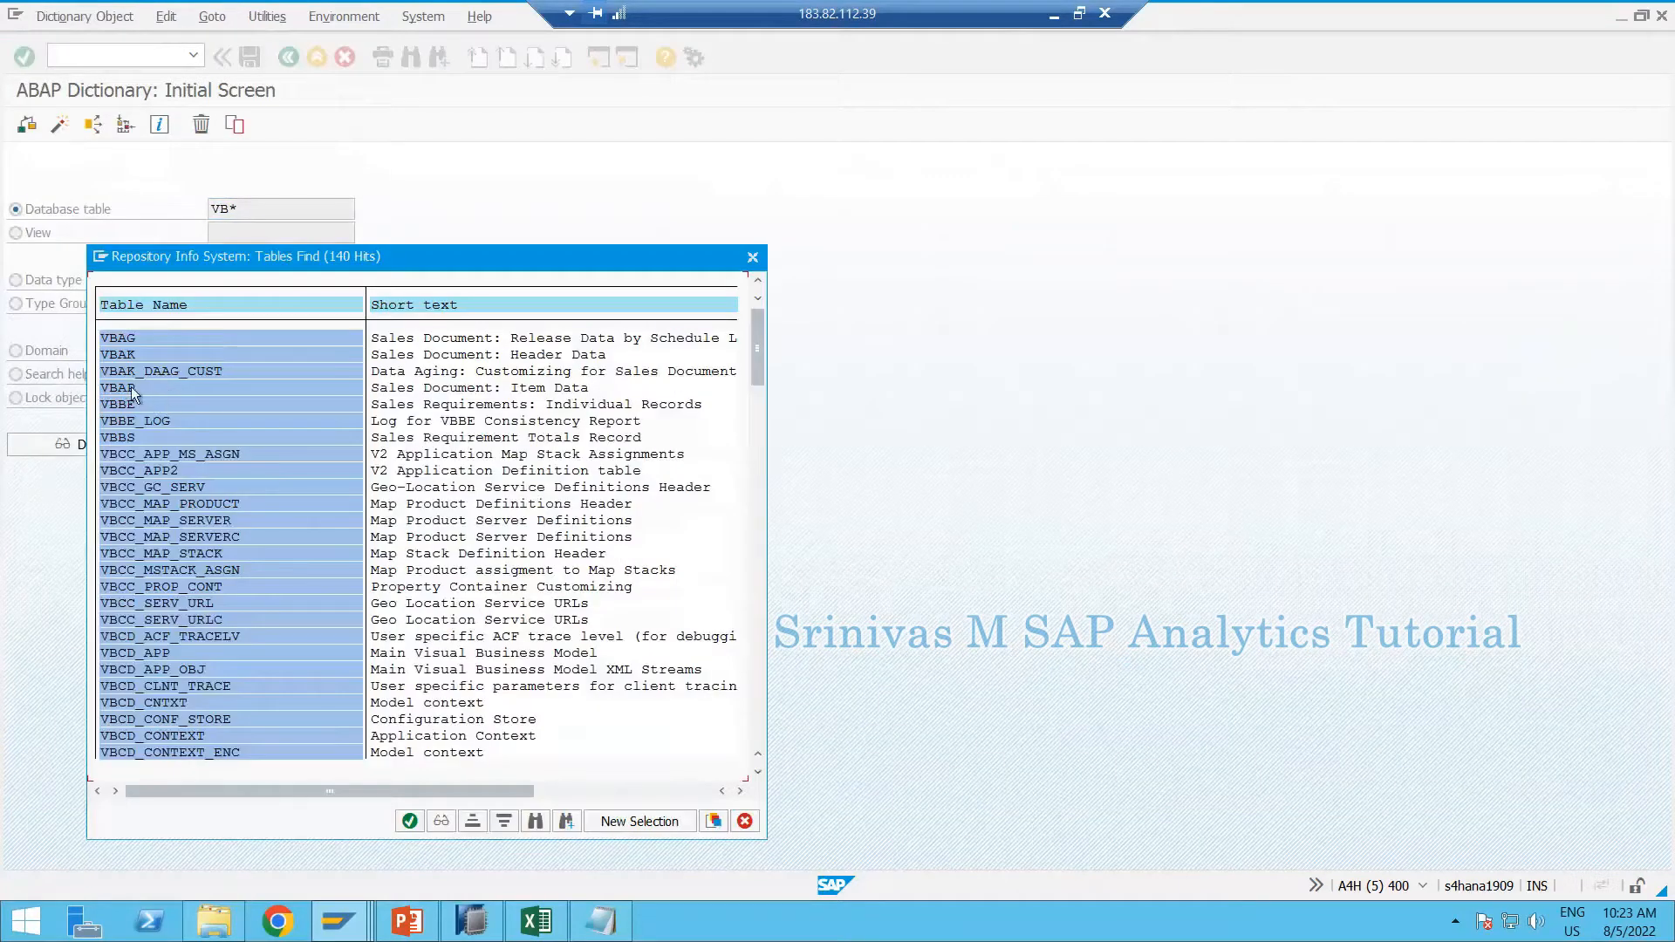
pyautogui.doubleClick(128, 388)
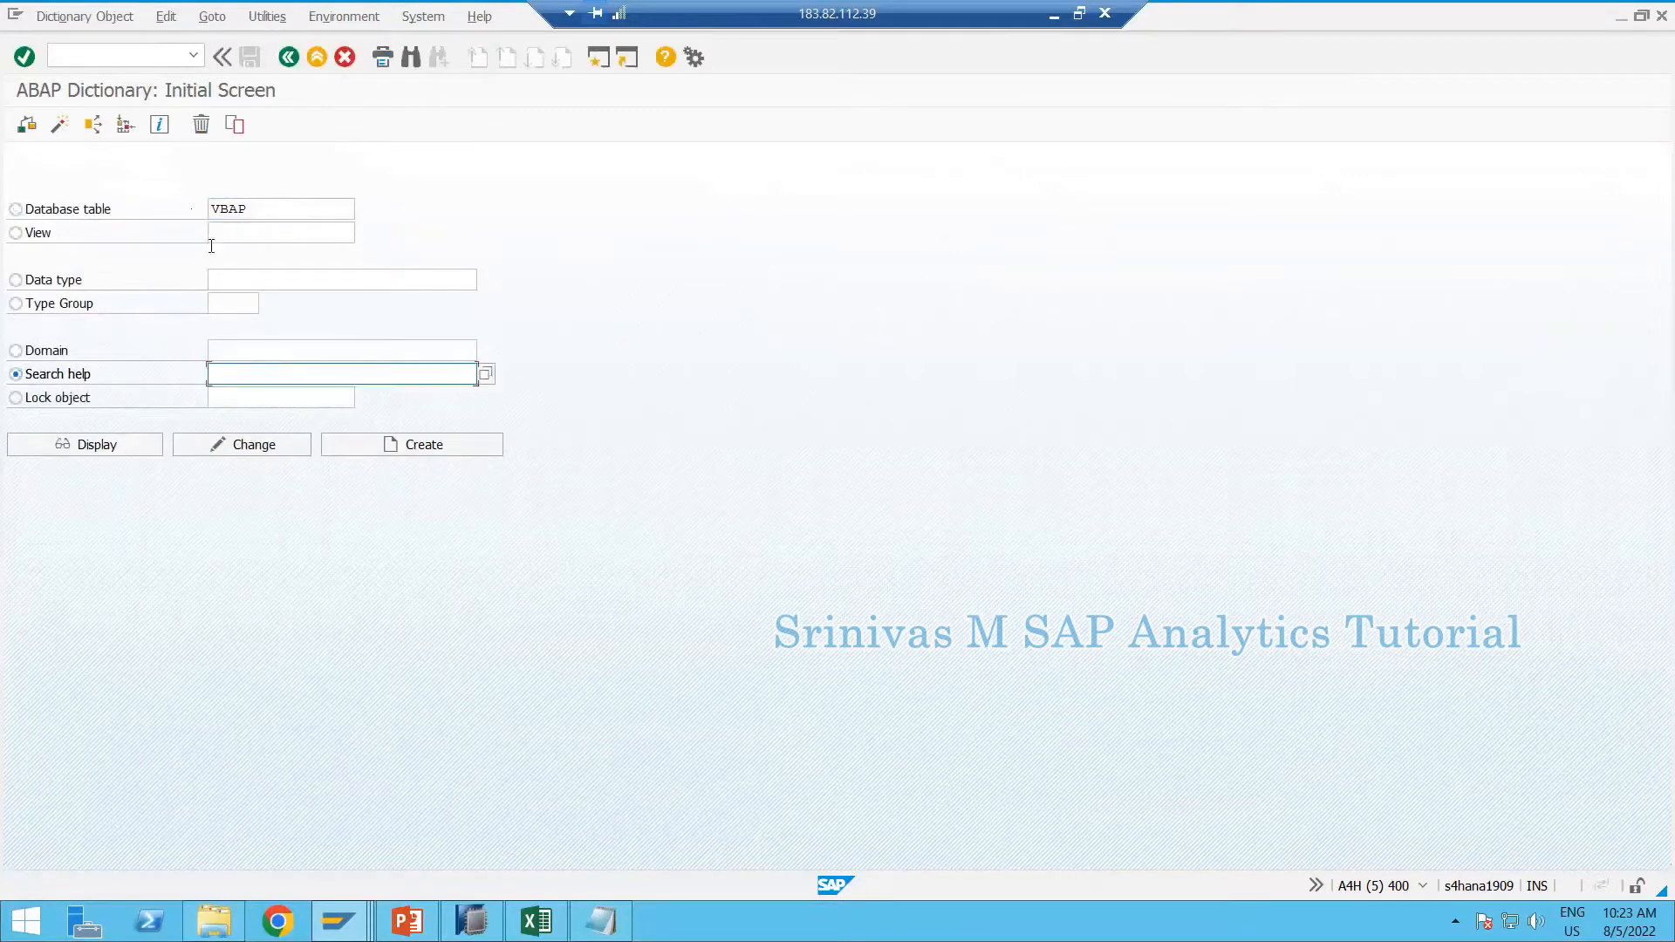
pyautogui.click(307, 214)
pyautogui.press('F7')
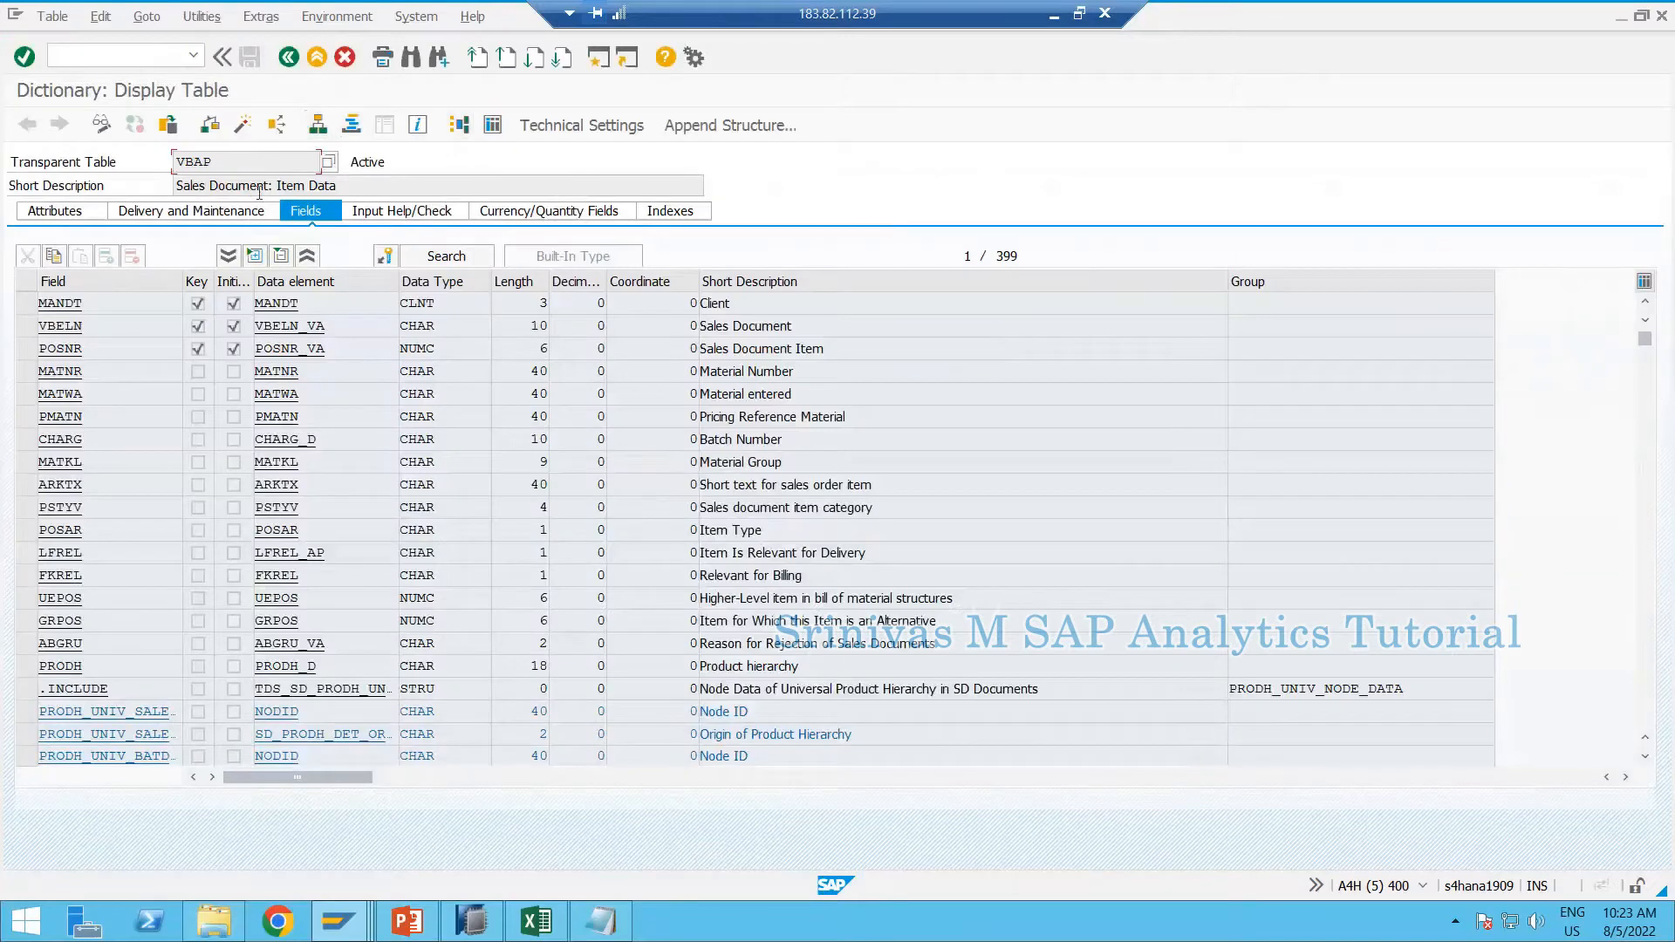
# Open the data browser selection for table VBAP, check its number of entries, and close the count
pyautogui.click(492, 124)
pyautogui.click(237, 124)
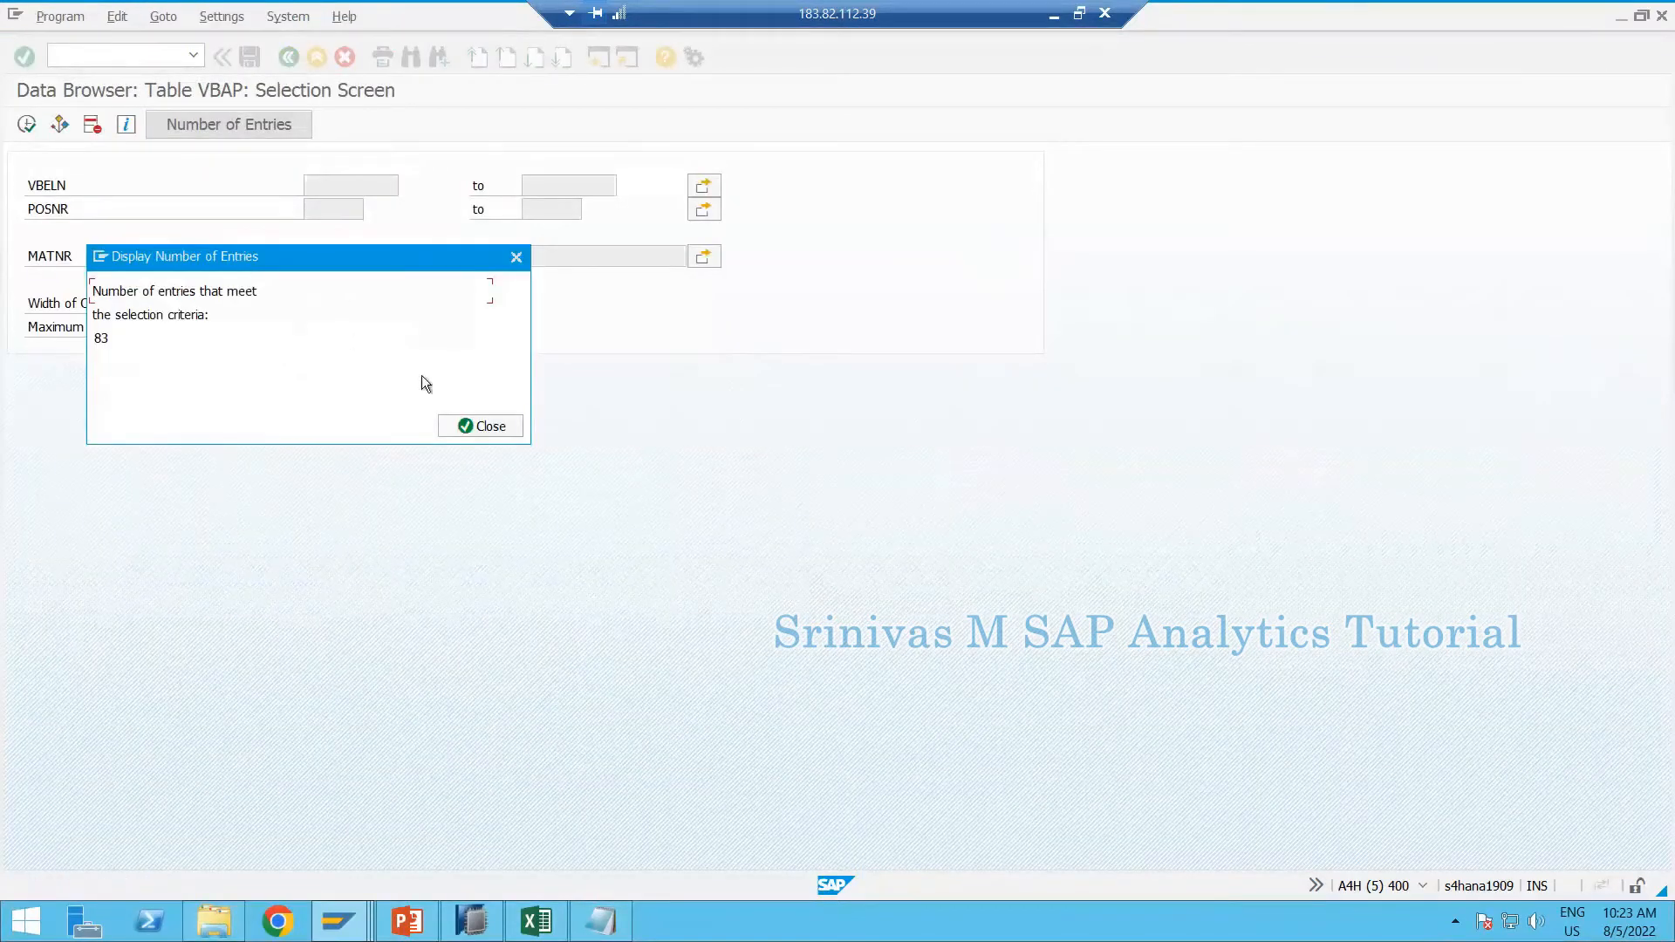
pyautogui.click(485, 427)
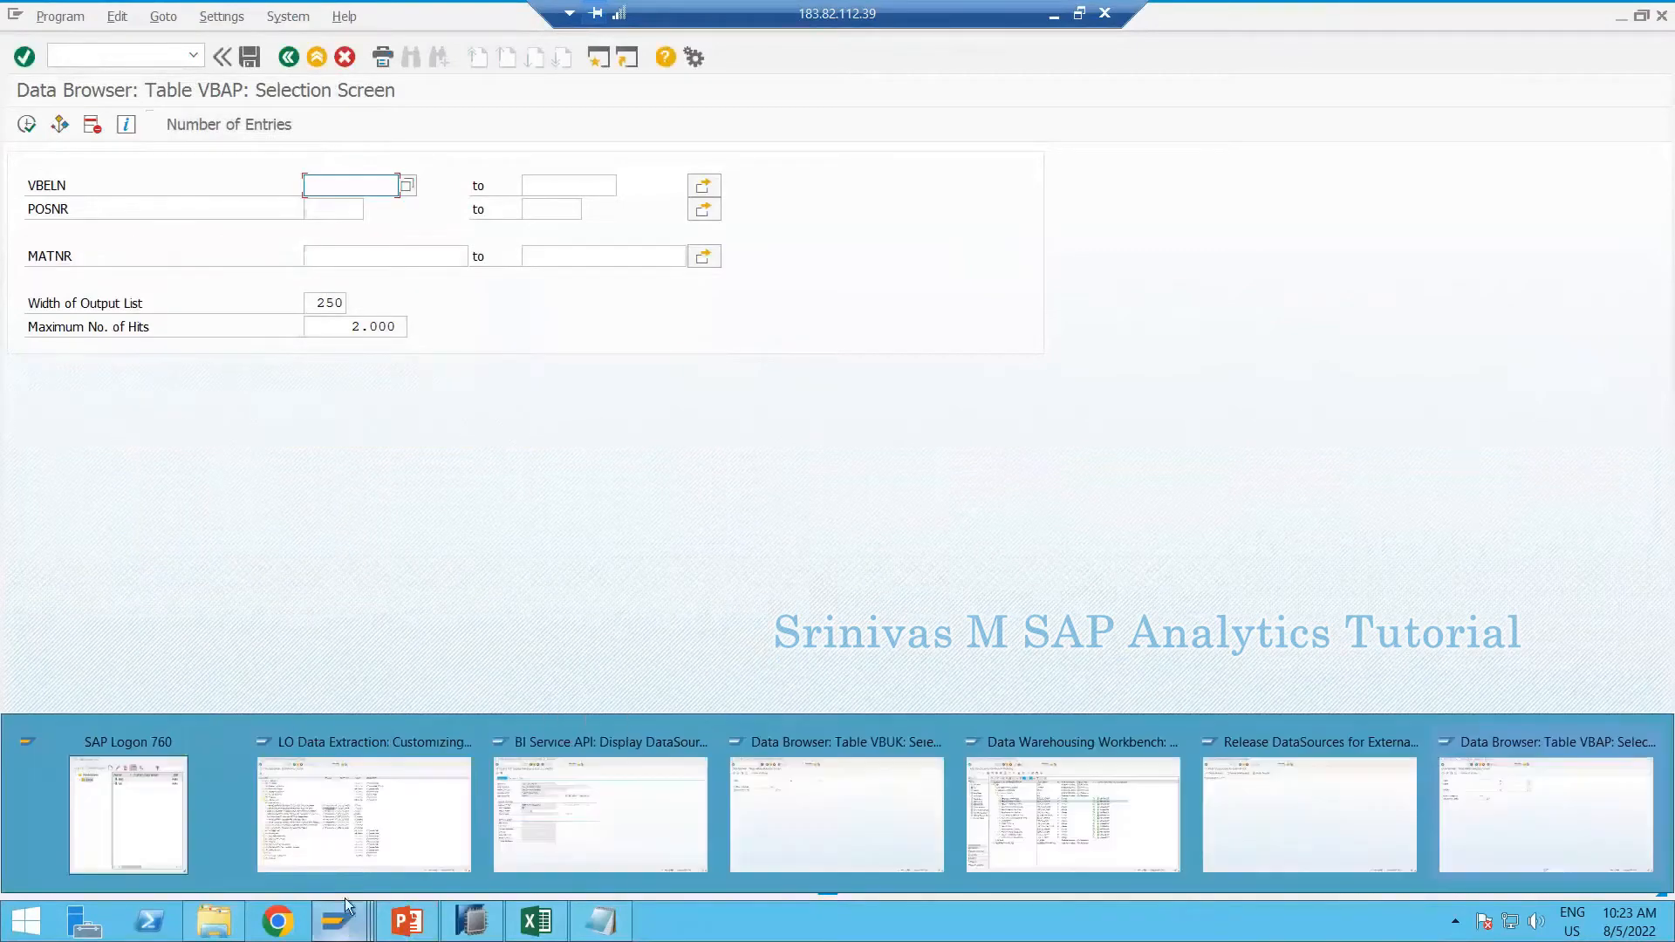
# View the Sales DataSources in the Data Warehousing Workbench session, and select DataSource 2LIS_11_VAITM in SAP HANA Studio
pyautogui.moveTo(493, 839)
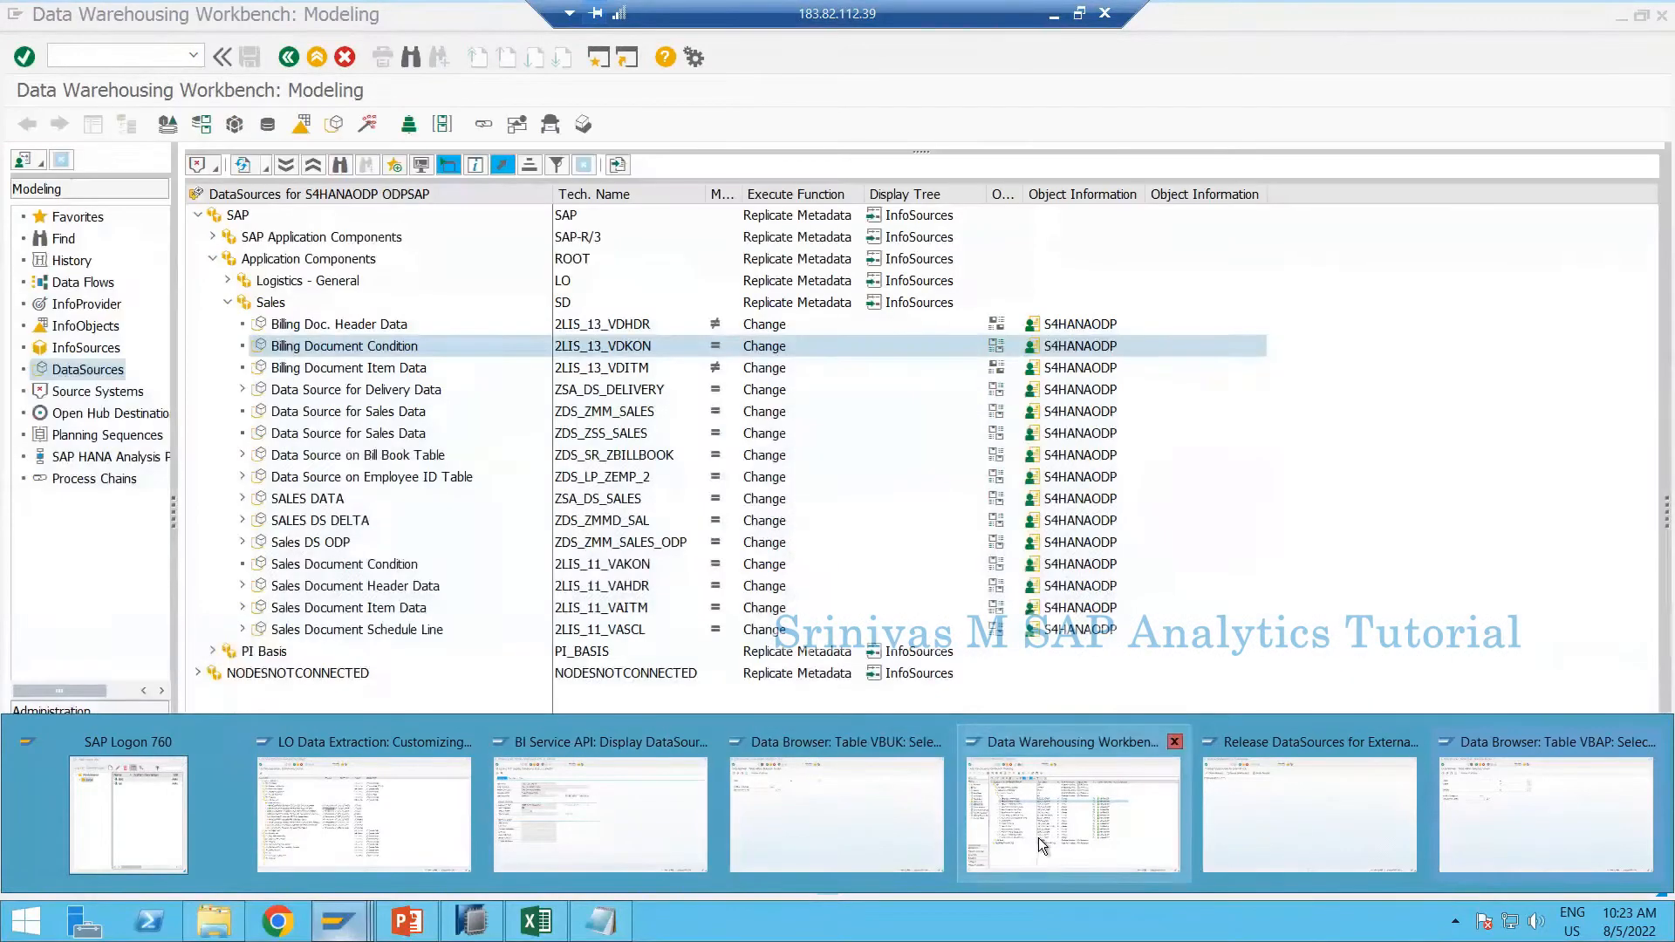
pyautogui.click(1038, 838)
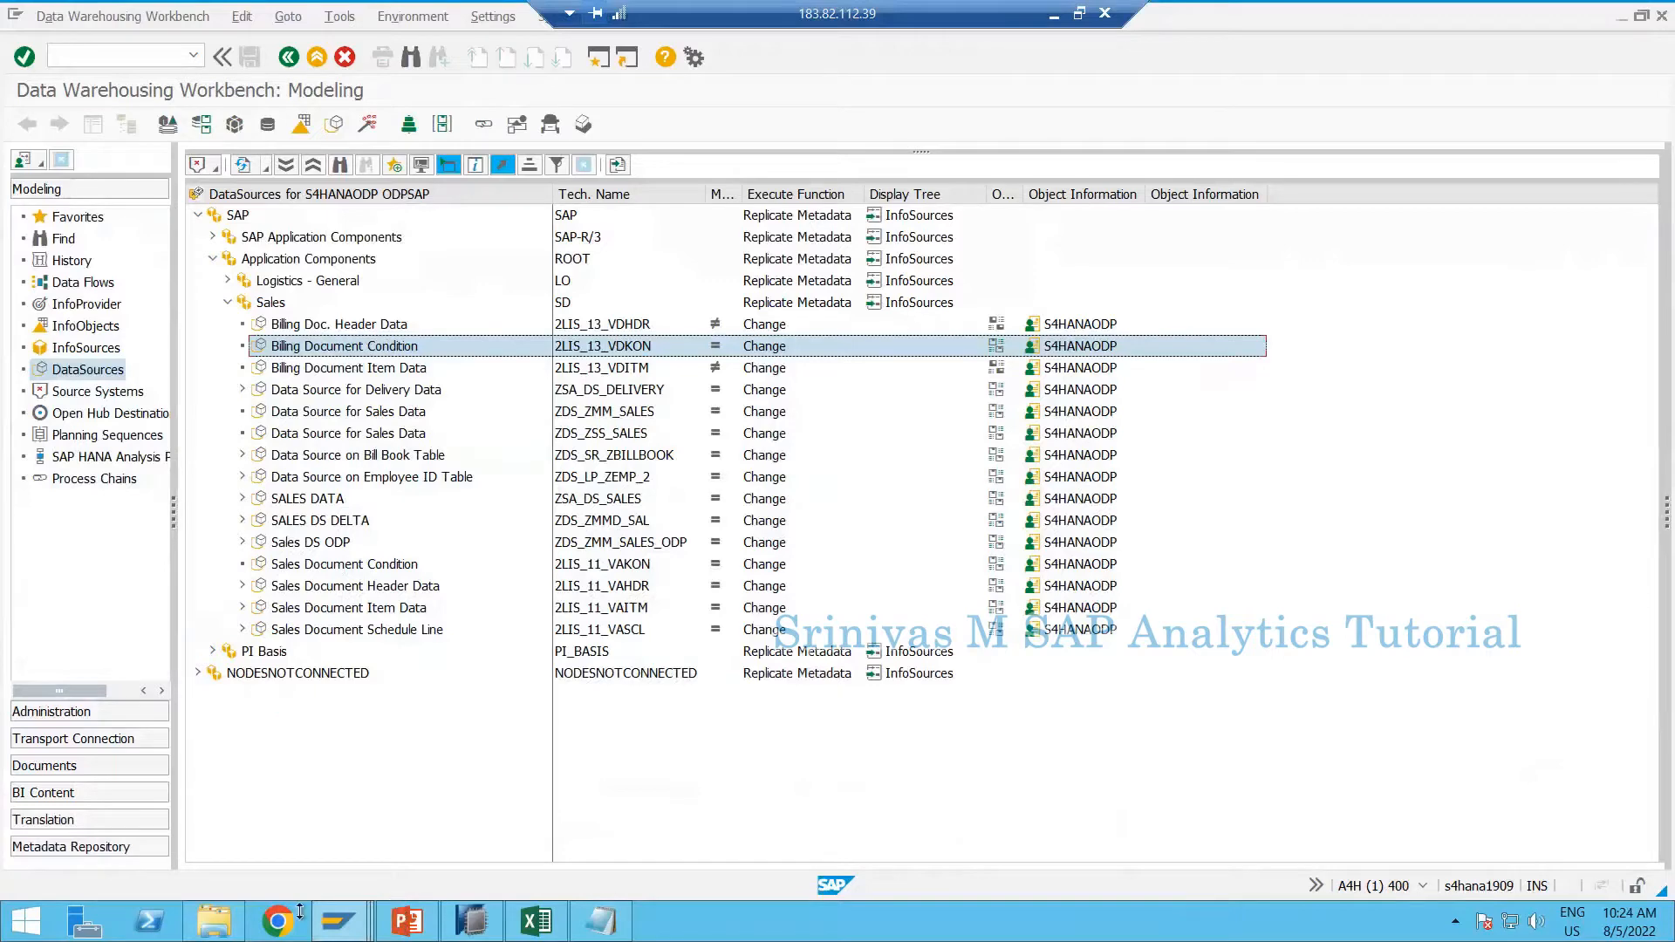
pyautogui.click(471, 921)
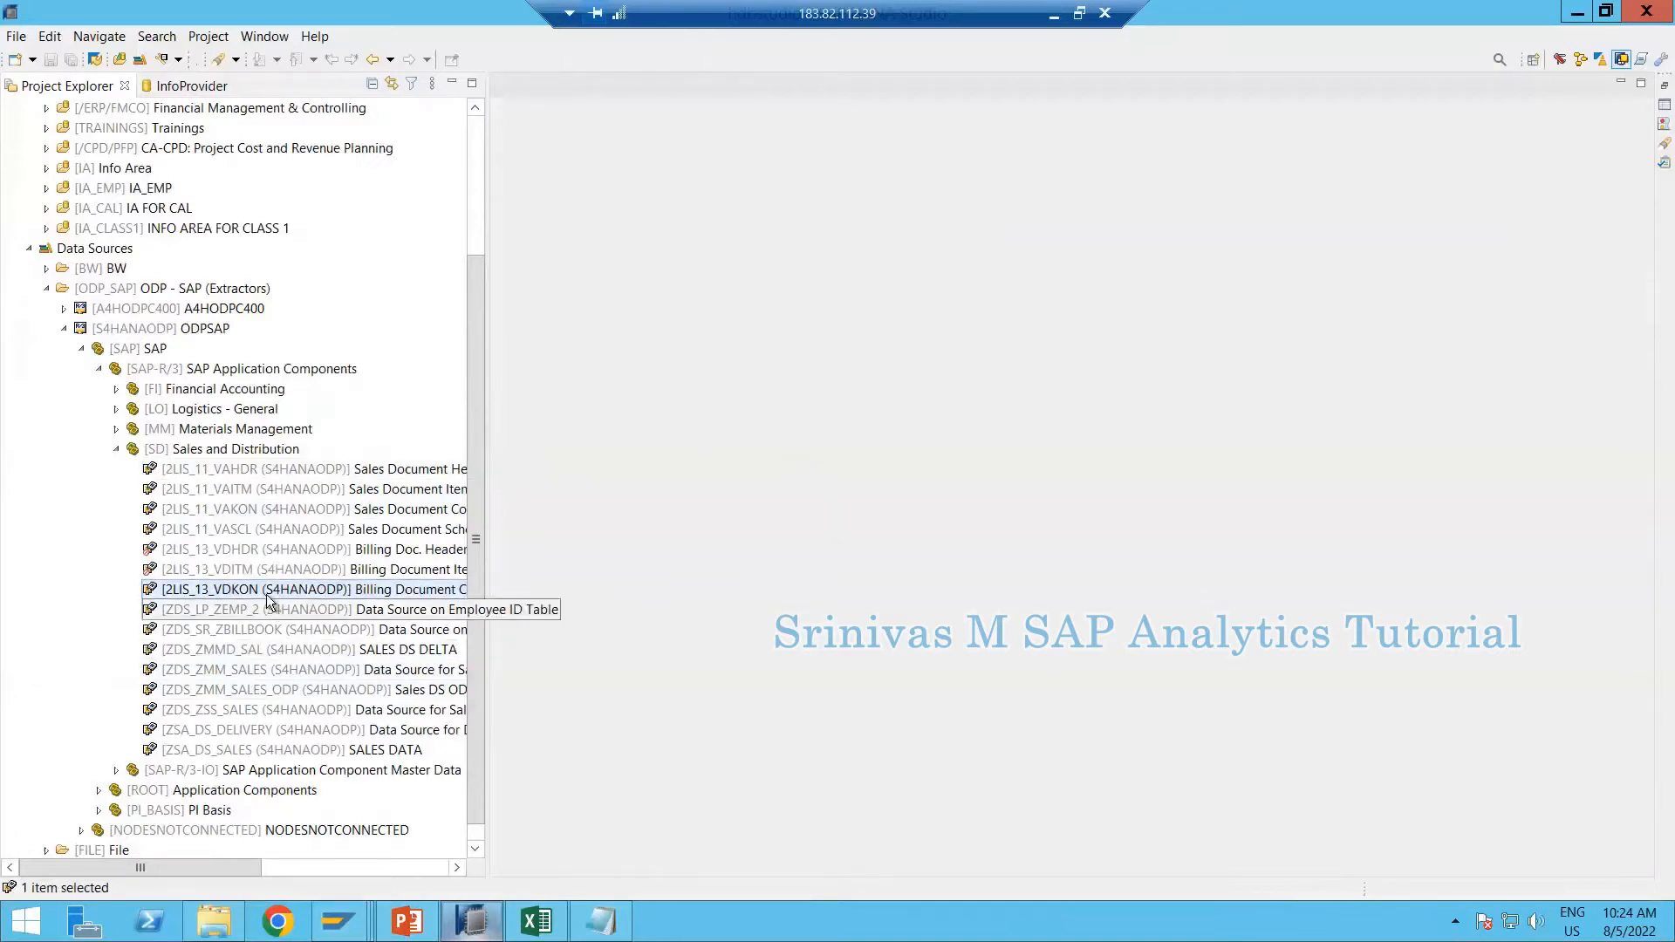
pyautogui.click(266, 489)
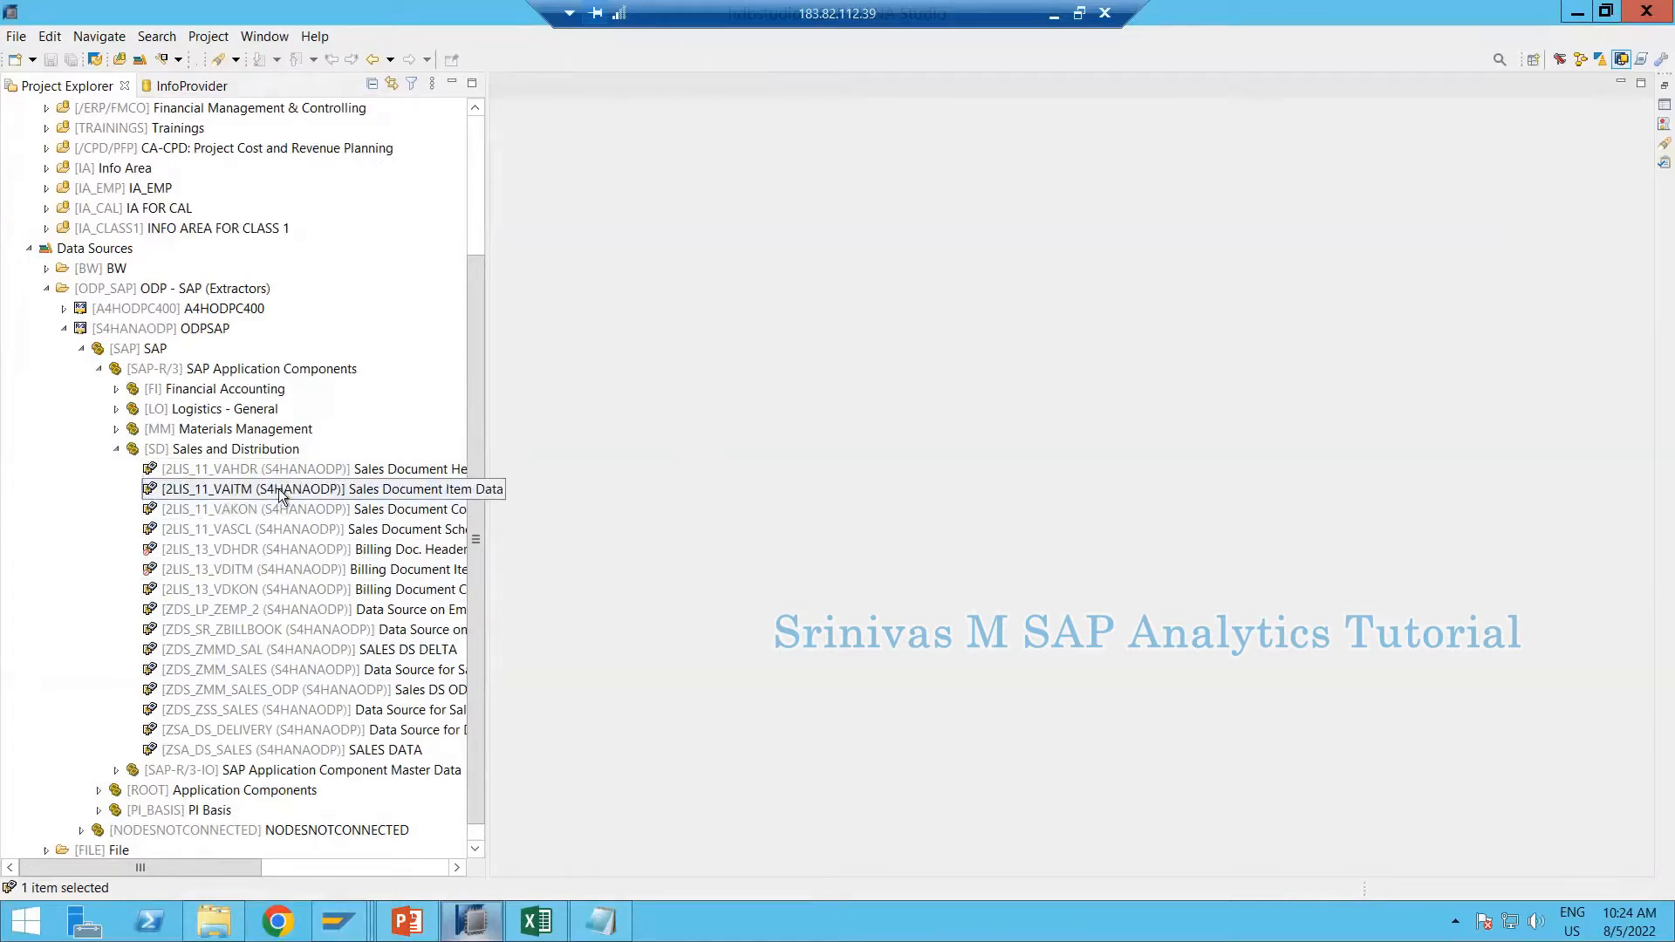
# Collapse the ODPSAP source system and open the advanced DataStore object Z11VAITM under Trainings, Training Objects
pyautogui.click(479, 214)
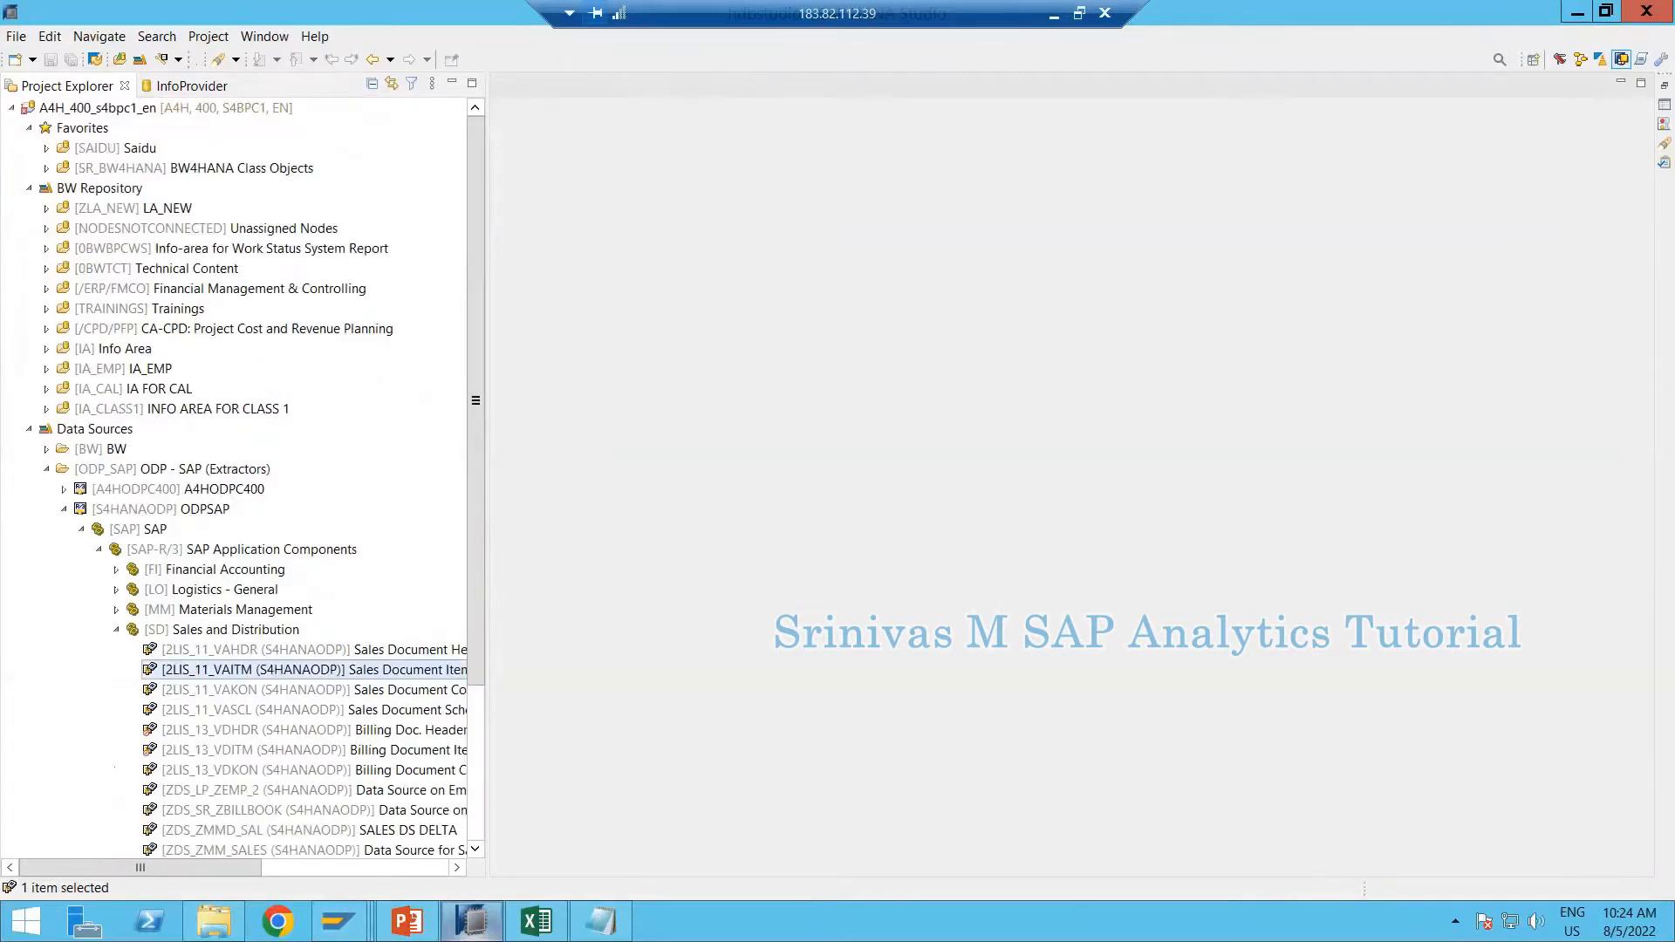
pyautogui.click(64, 510)
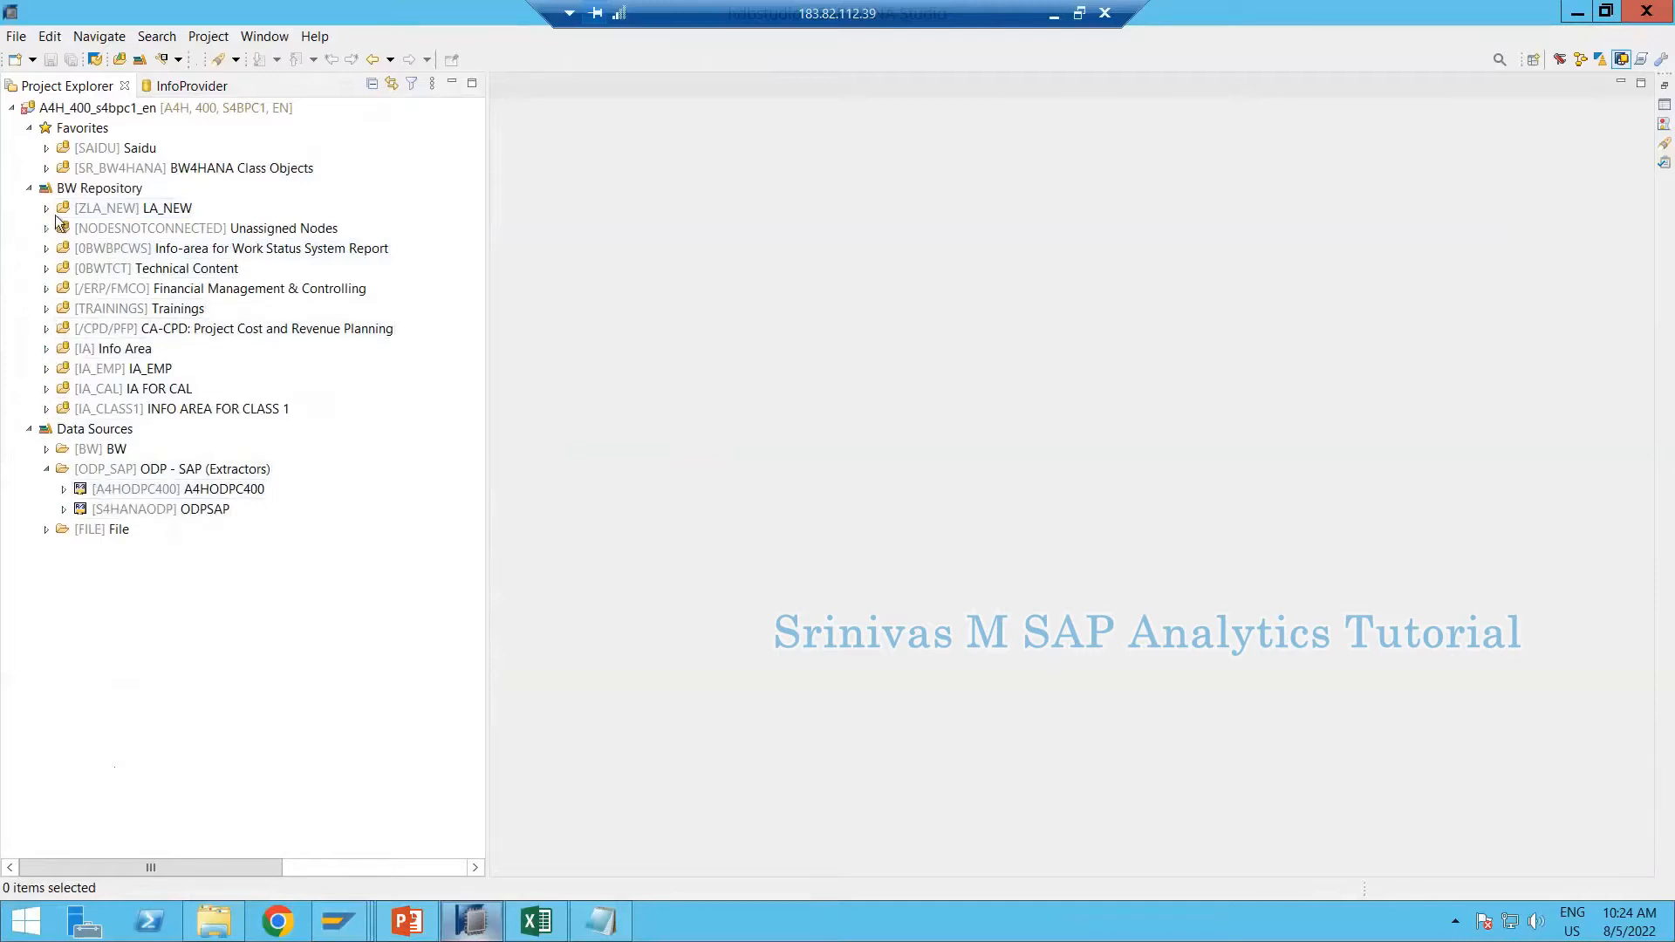
pyautogui.click(47, 308)
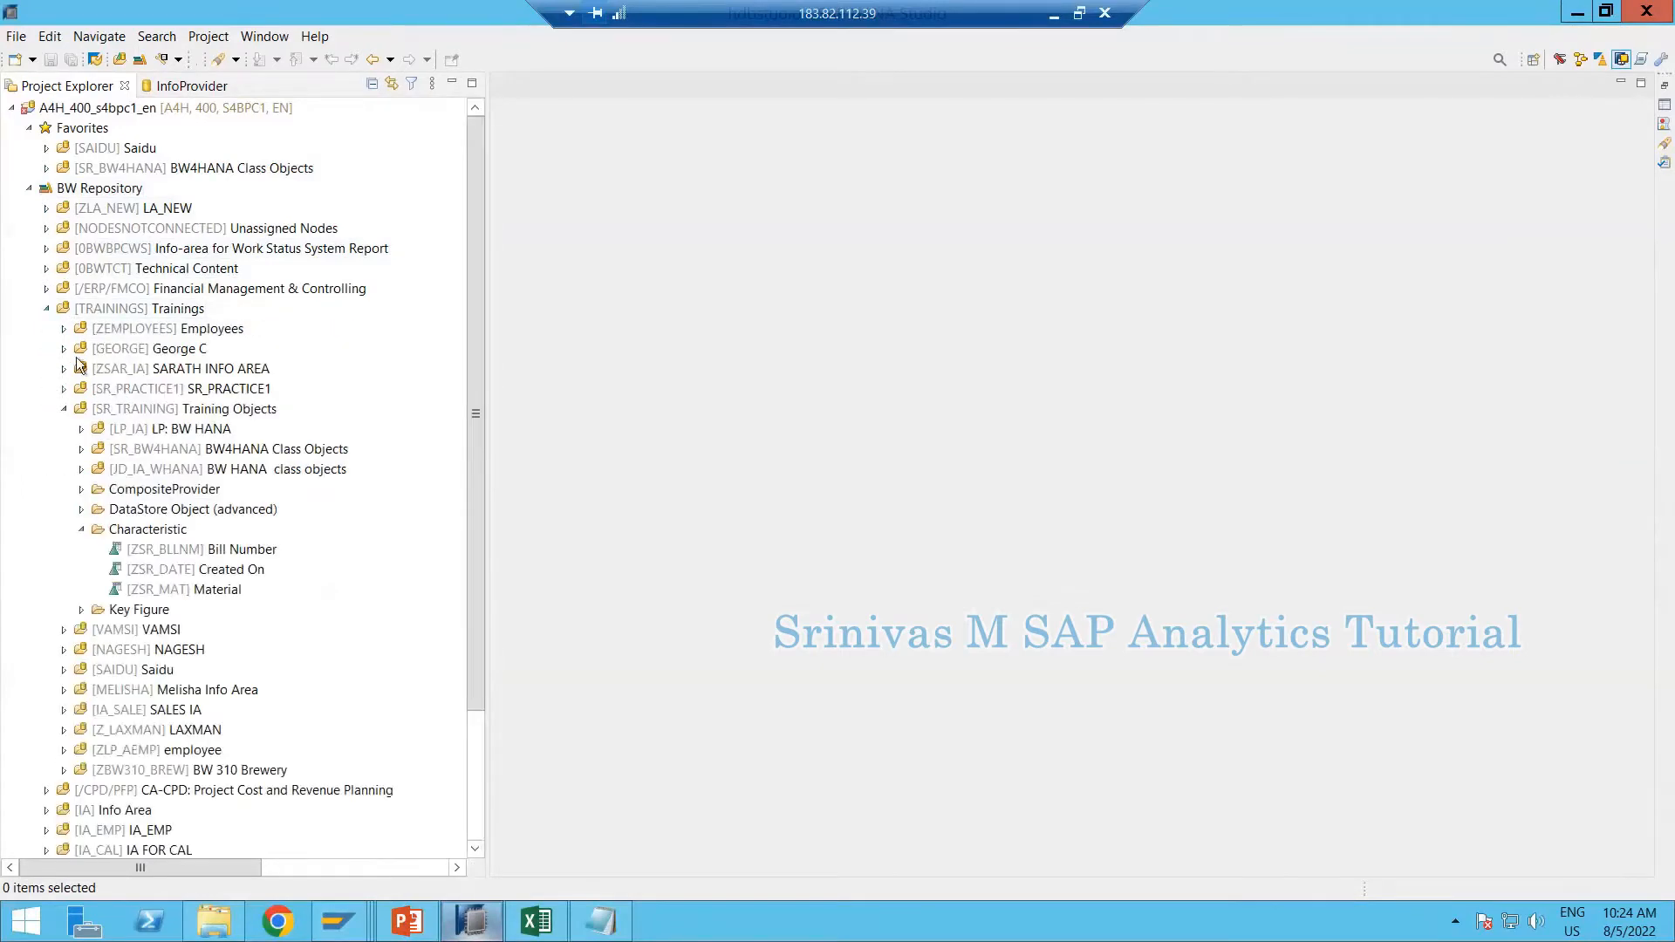
pyautogui.click(82, 510)
pyautogui.click(163, 591)
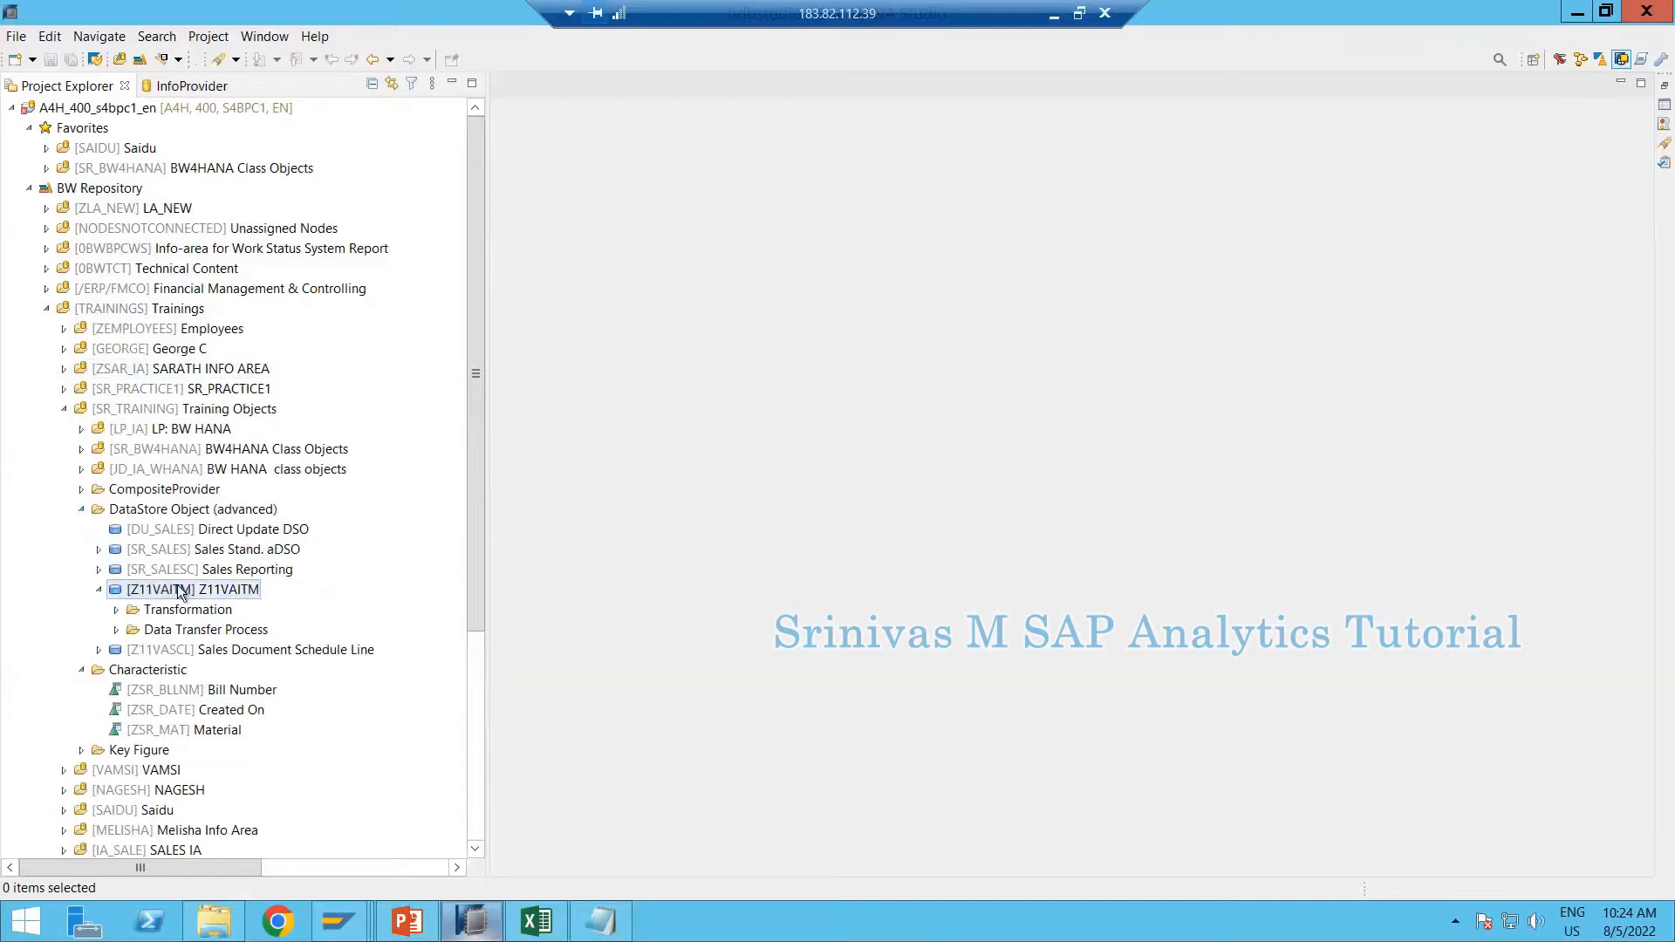
pyautogui.doubleClick(166, 592)
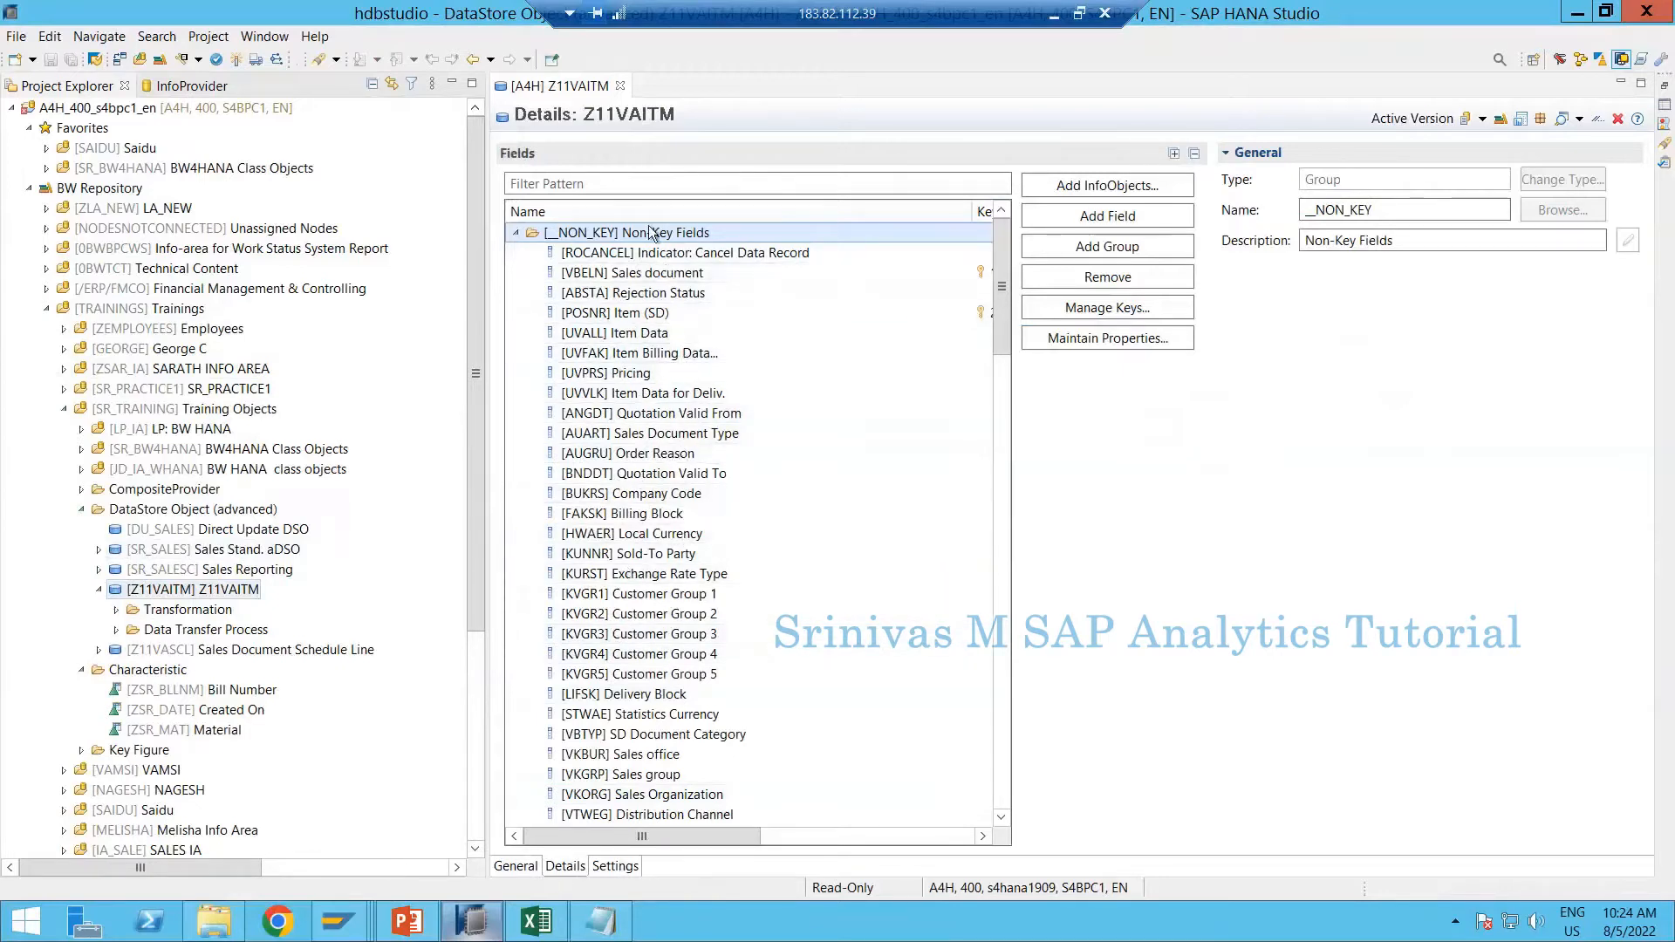
# Review the field list of Z11VAITM, including the UVFAK field's properties, and close the object
pyautogui.click(624, 353)
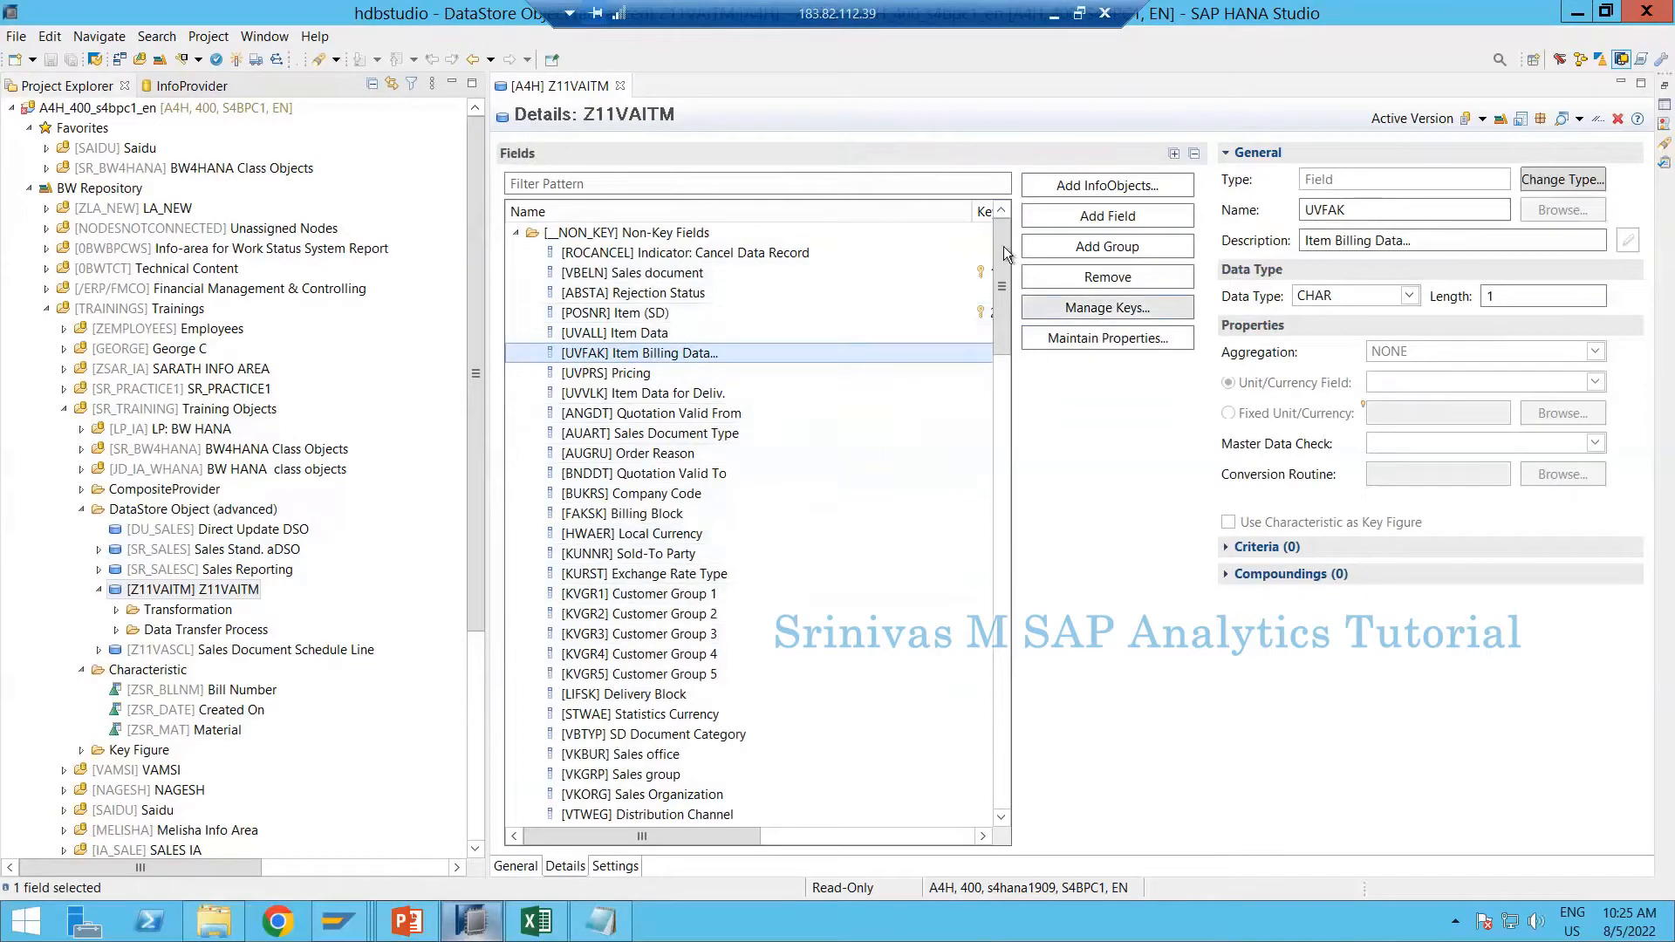
pyautogui.scroll(-4, 1005, 262)
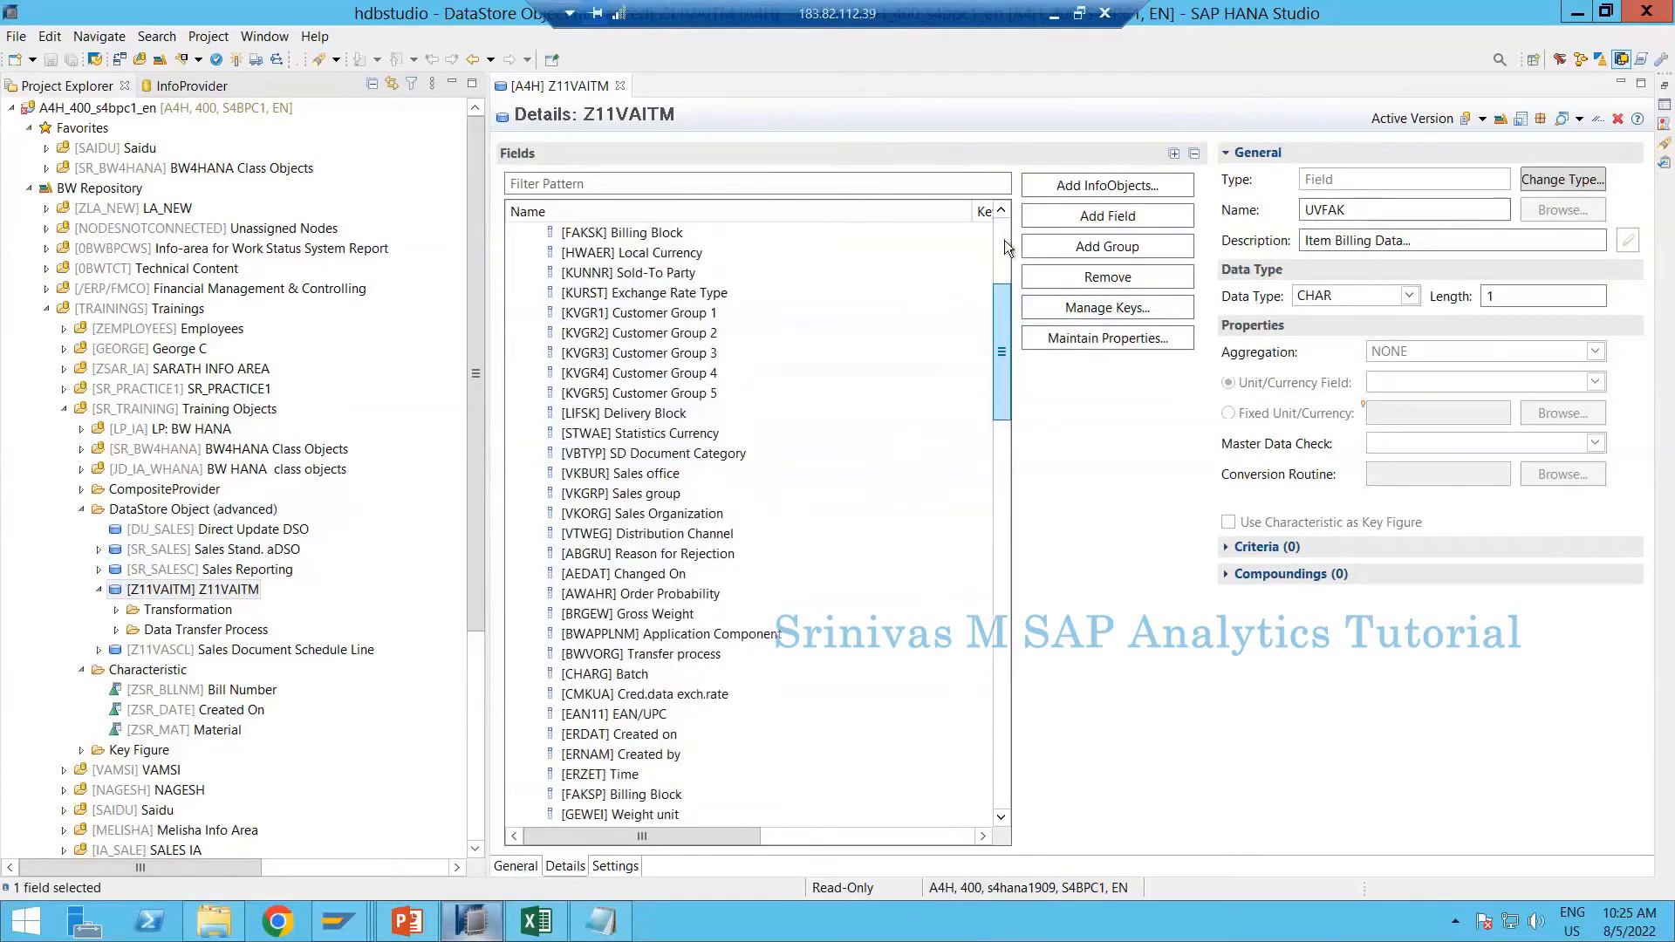
pyautogui.scroll(5, 1005, 253)
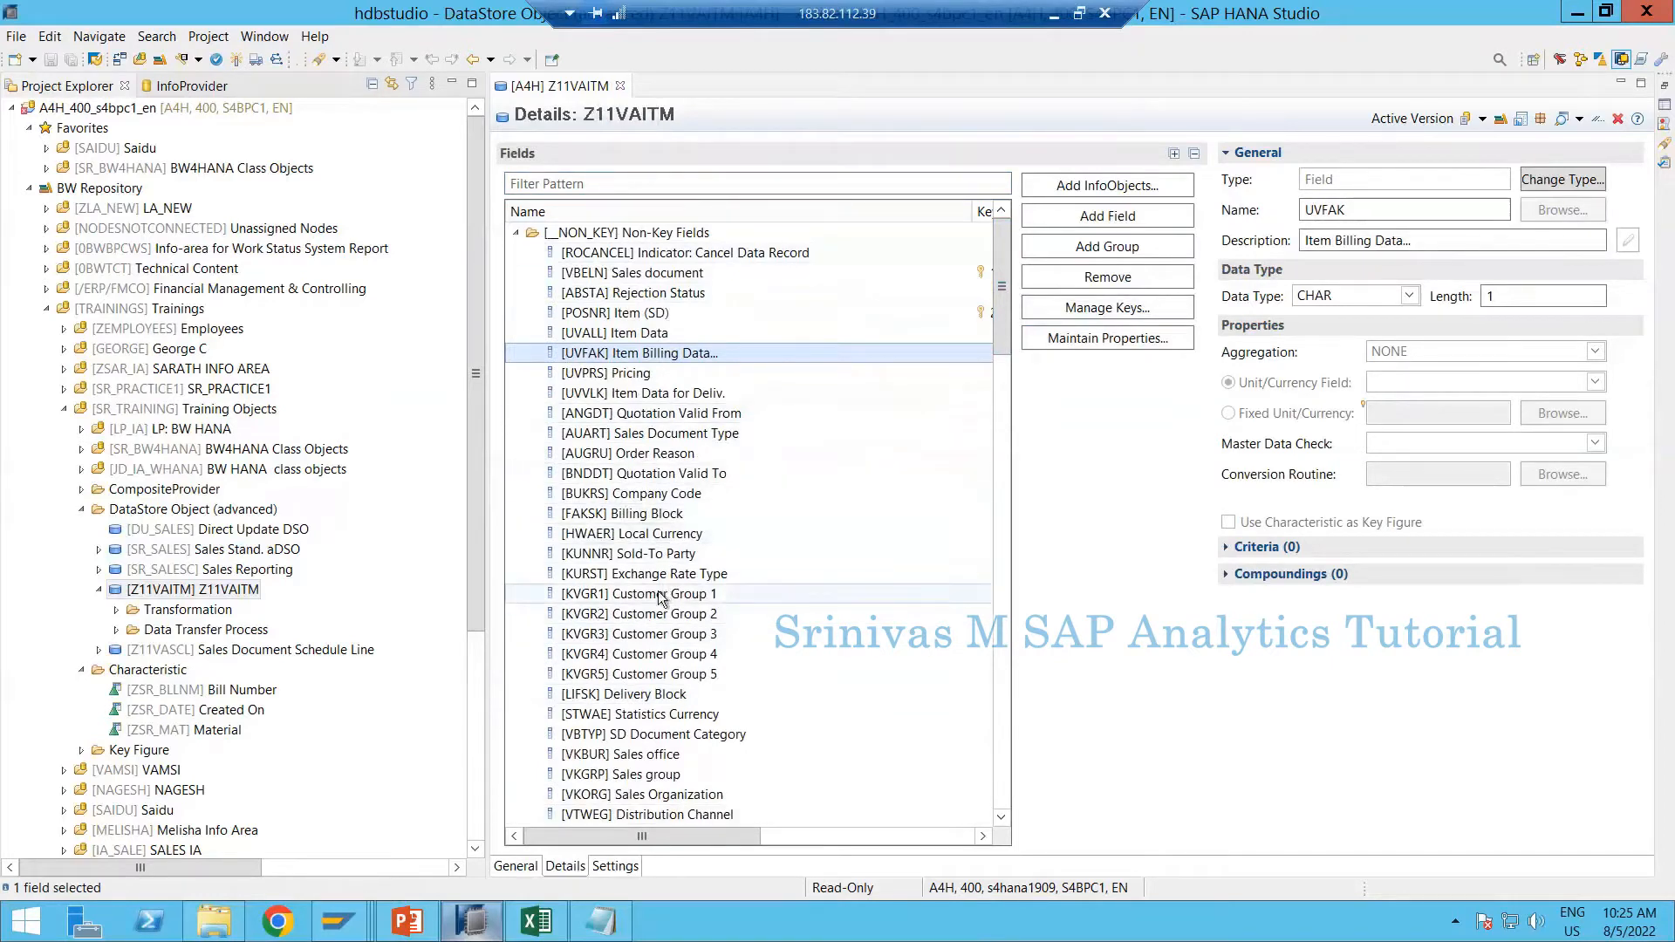
pyautogui.click(620, 85)
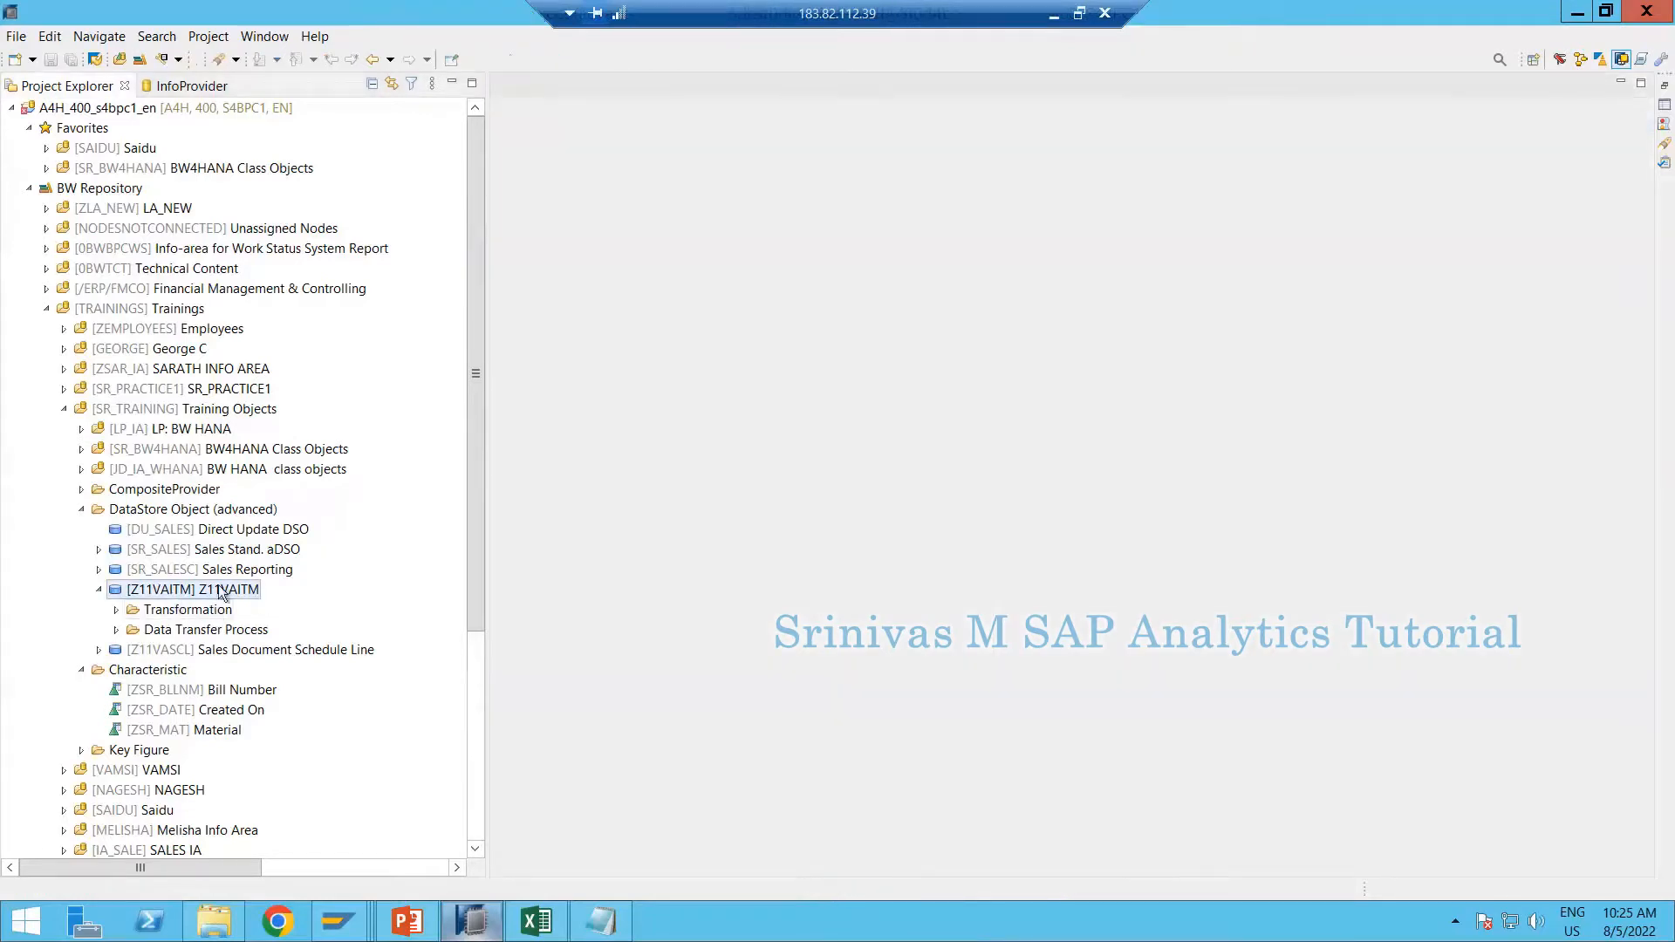
# Display the transformation from DataSource 2LIS_11_VAITM to Z11VAITM and highlight the target name in its description
pyautogui.click(116, 611)
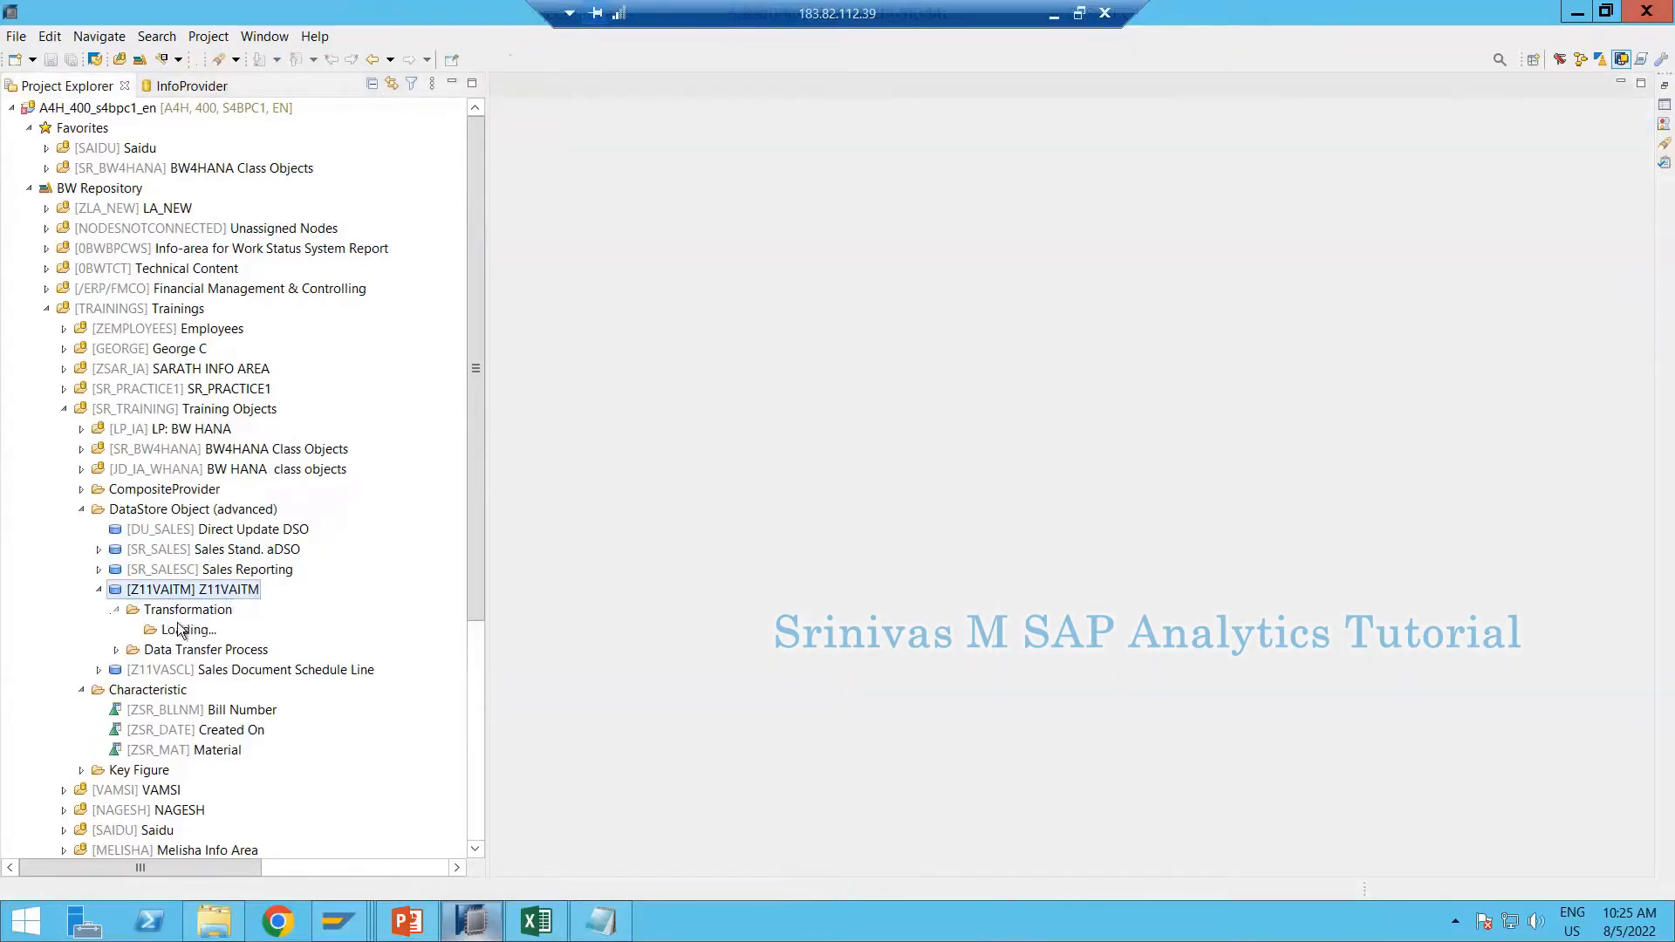
pyautogui.doubleClick(183, 629)
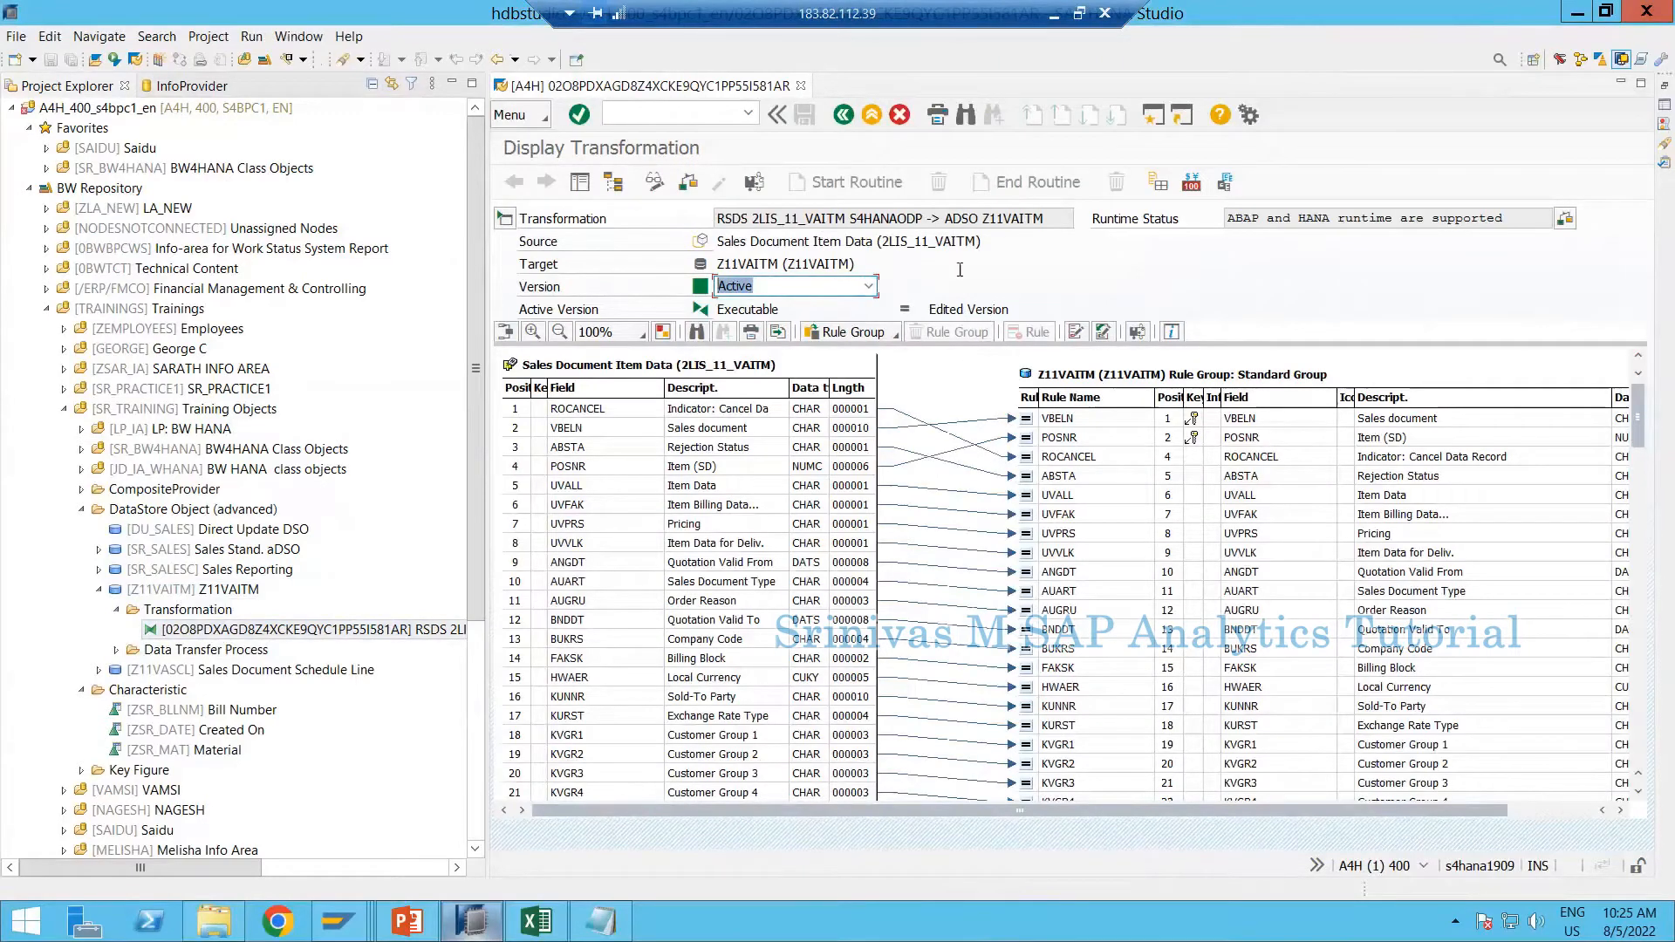
pyautogui.doubleClick(1012, 218)
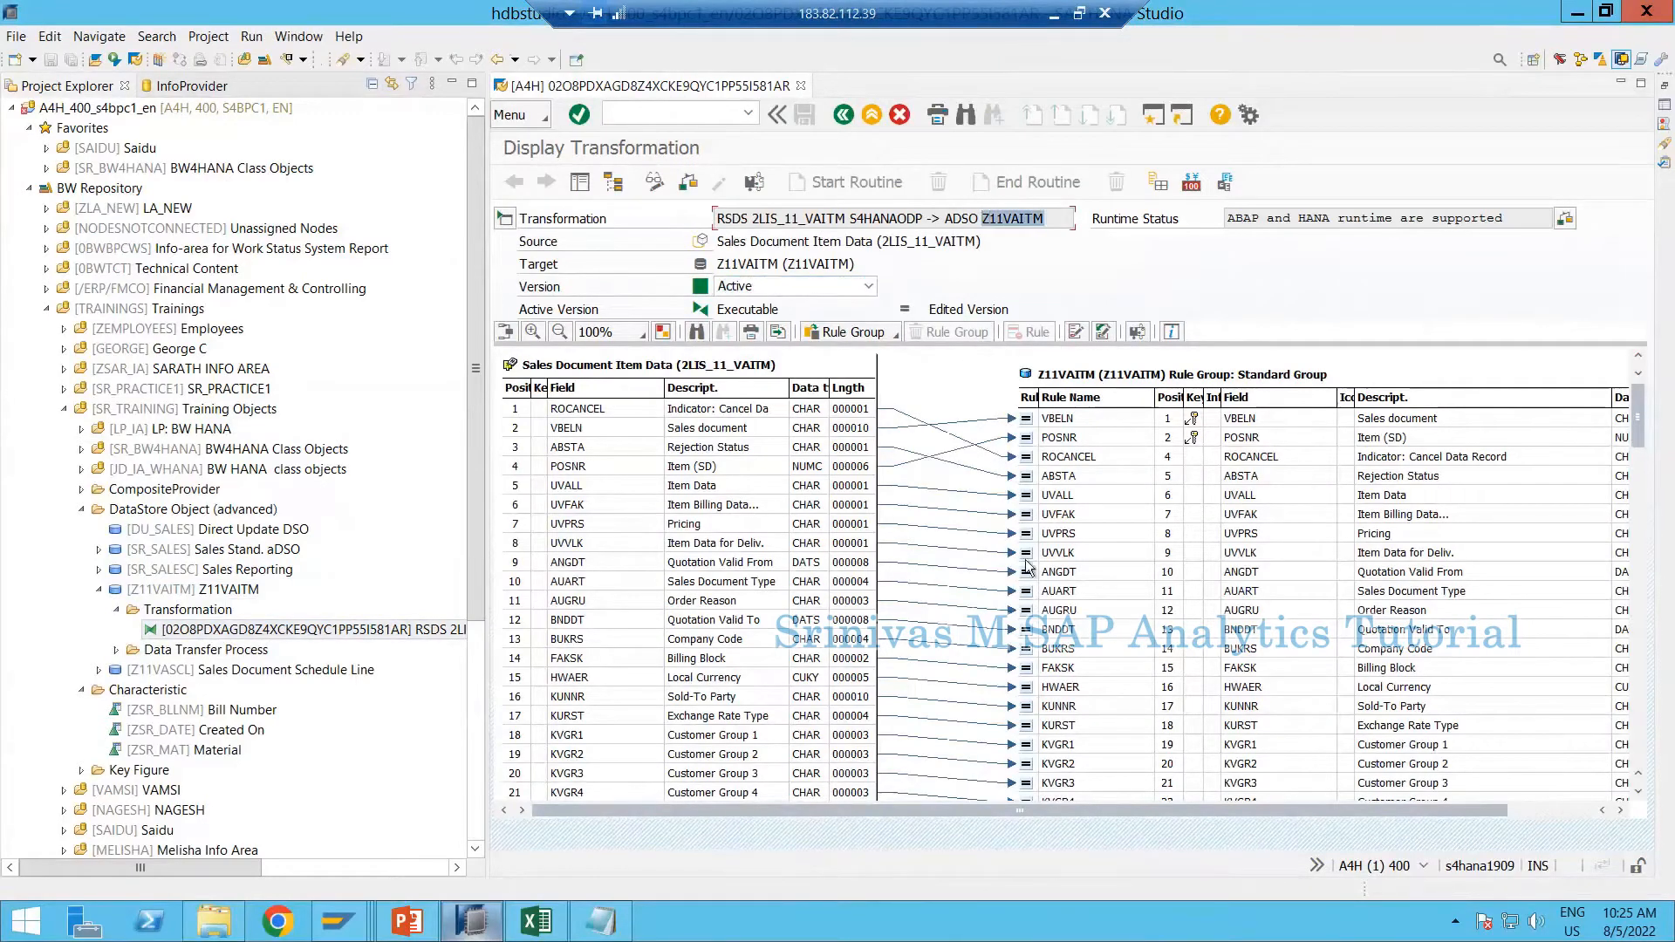
# Display the data transfer process of Z11VAITM and check the data extraction choices, keeping "Directly from source system. PSA not used"
pyautogui.click(116, 649)
pyautogui.doubleClick(262, 669)
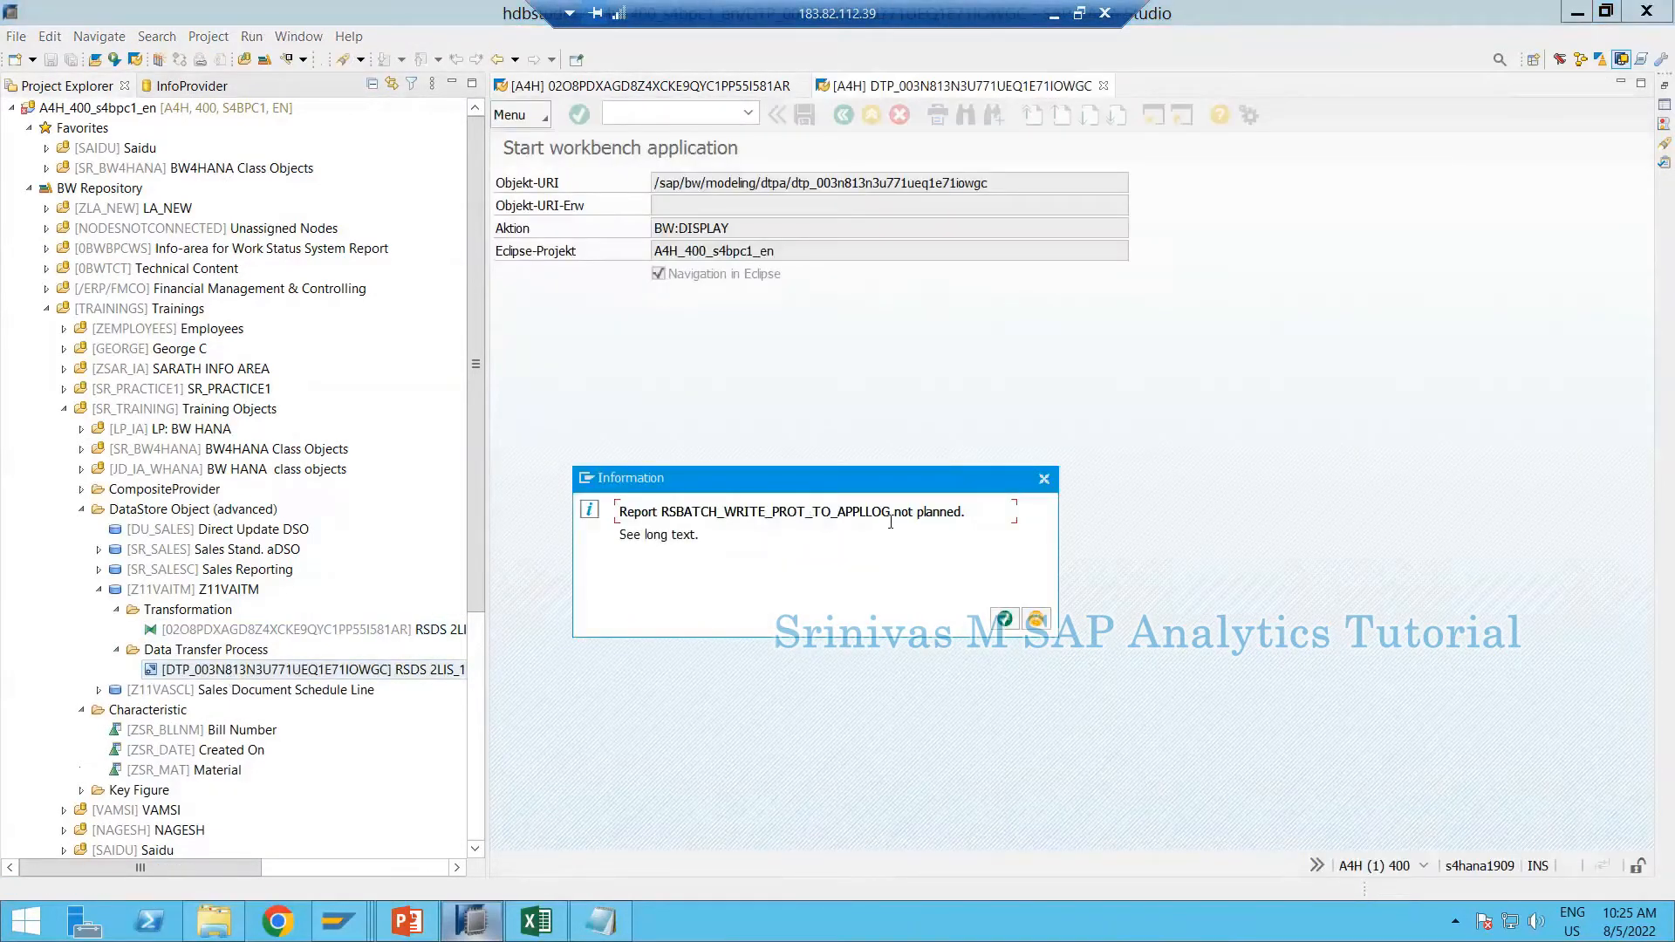
pyautogui.press('Return')
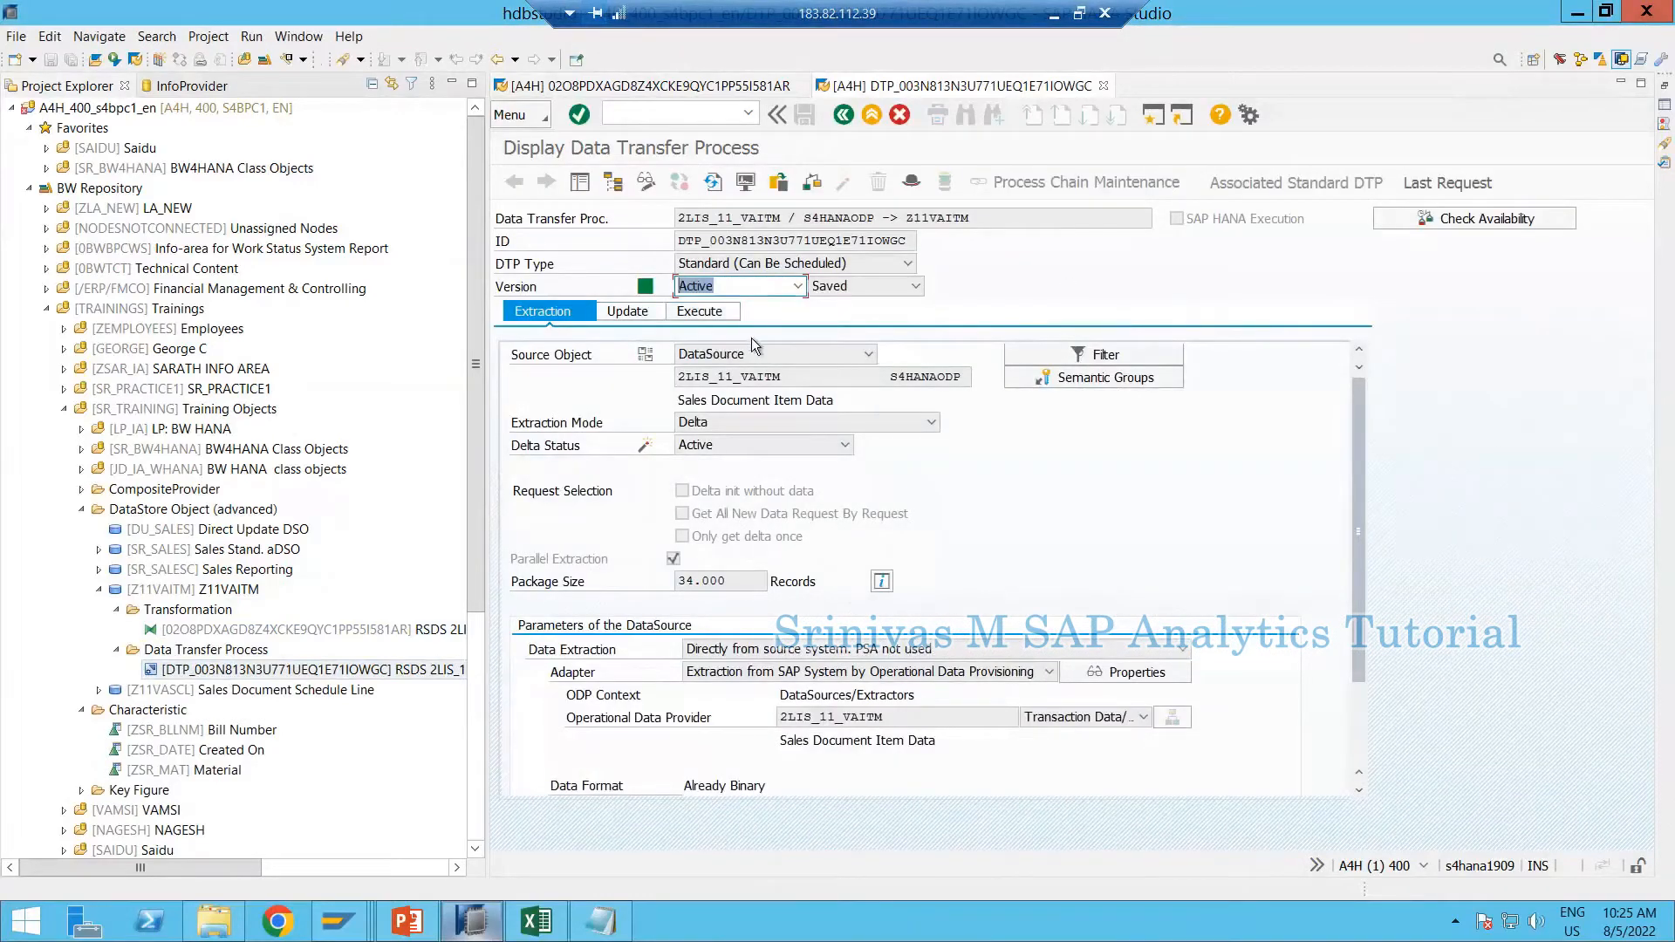
pyautogui.click(1182, 649)
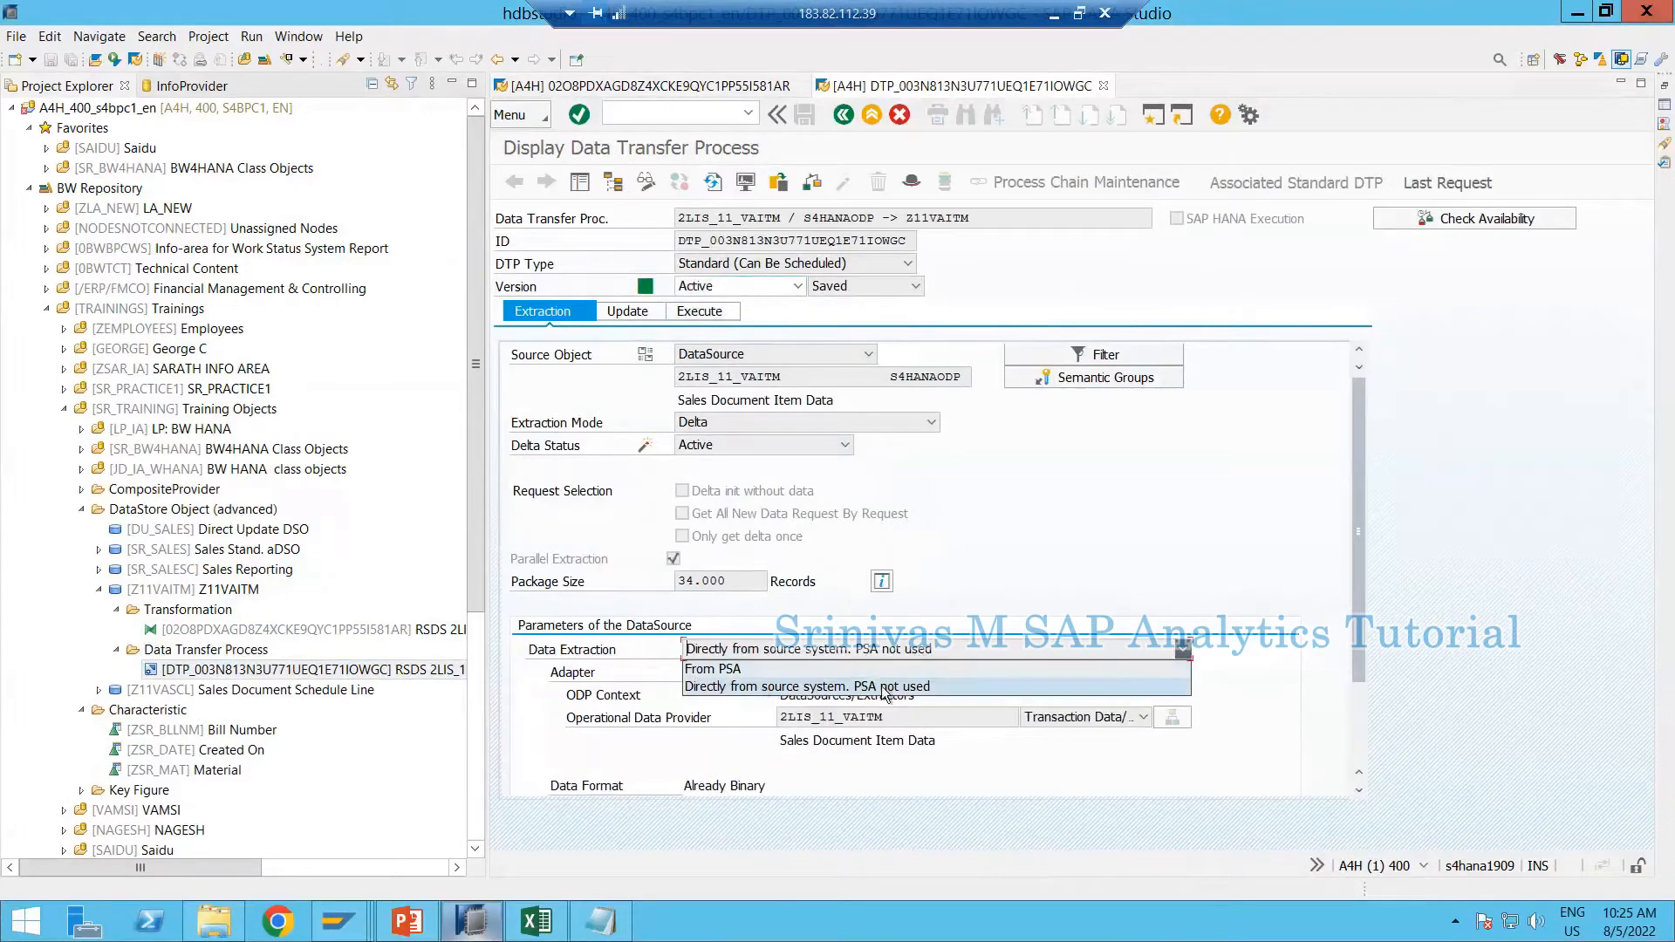
pyautogui.click(839, 688)
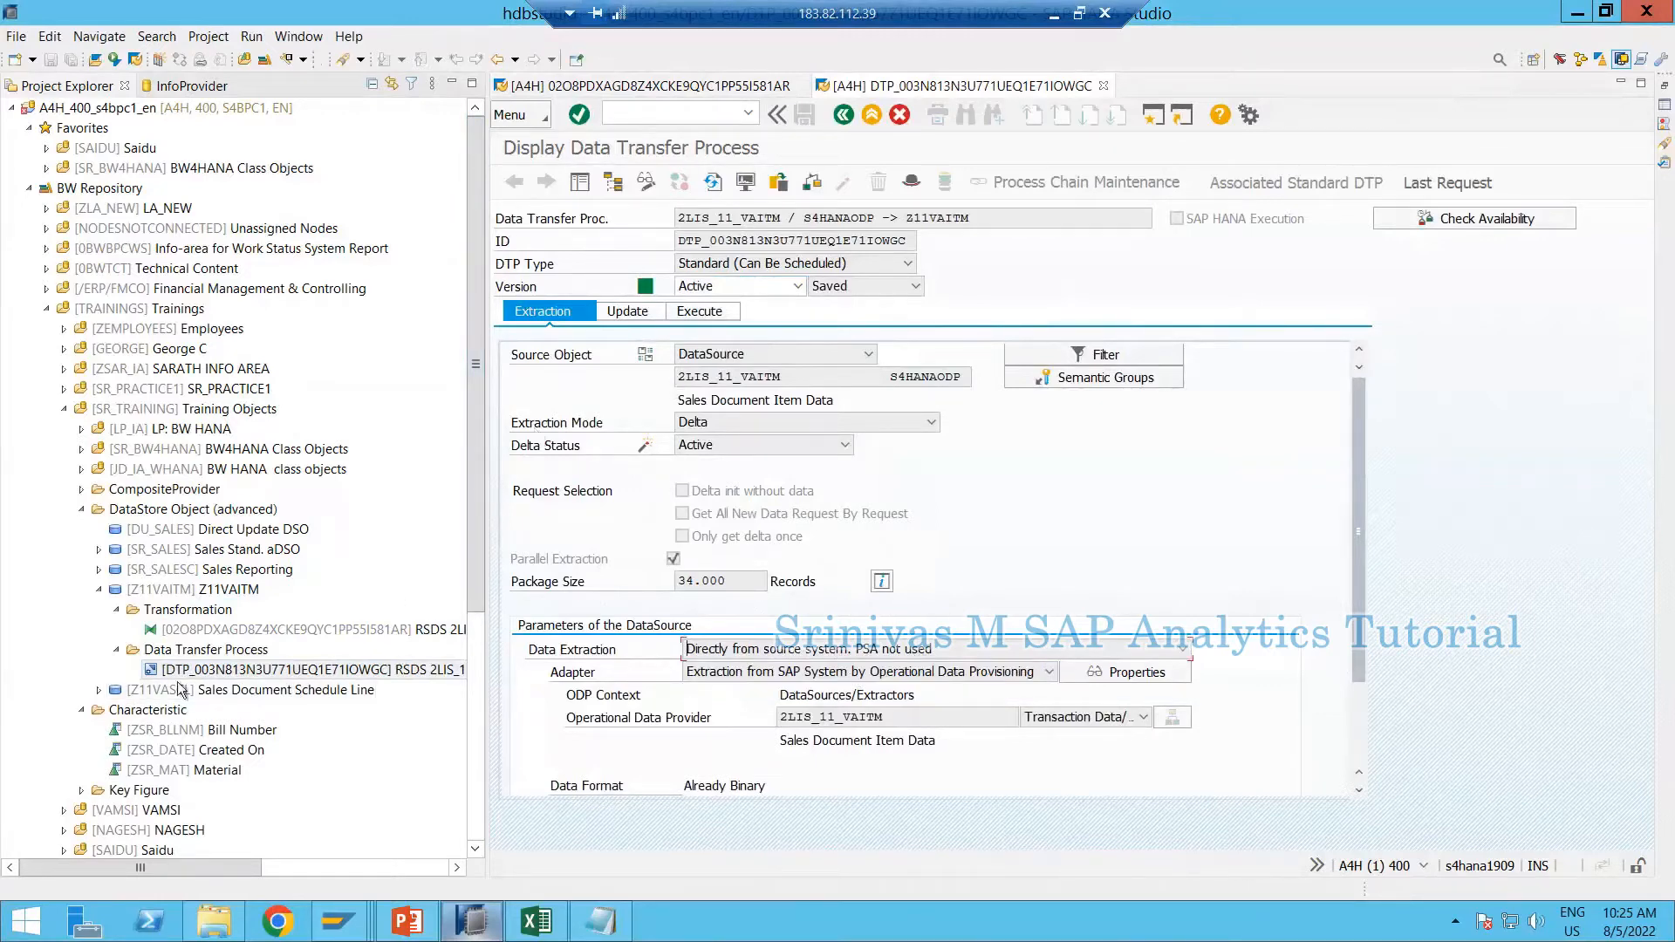
# Review the transformation and DataStore object Z11VAITM in the project tree and highlight the target name in the data transfer process description
pyautogui.click(224, 629)
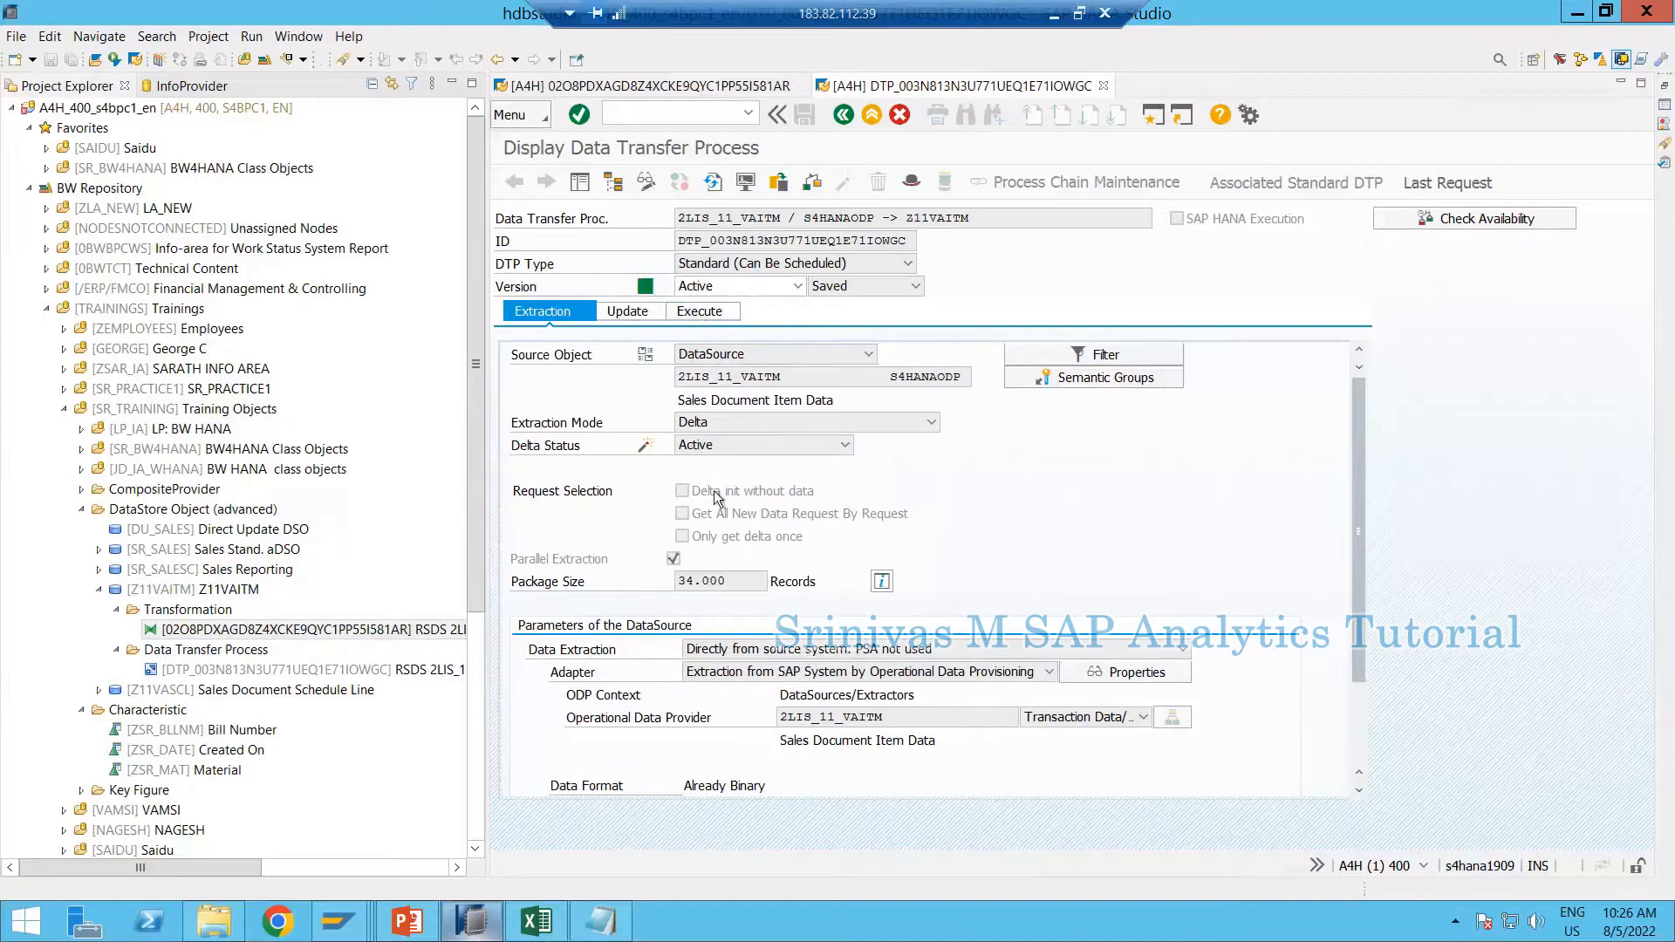
pyautogui.rightClick(203, 592)
pyautogui.click(187, 592)
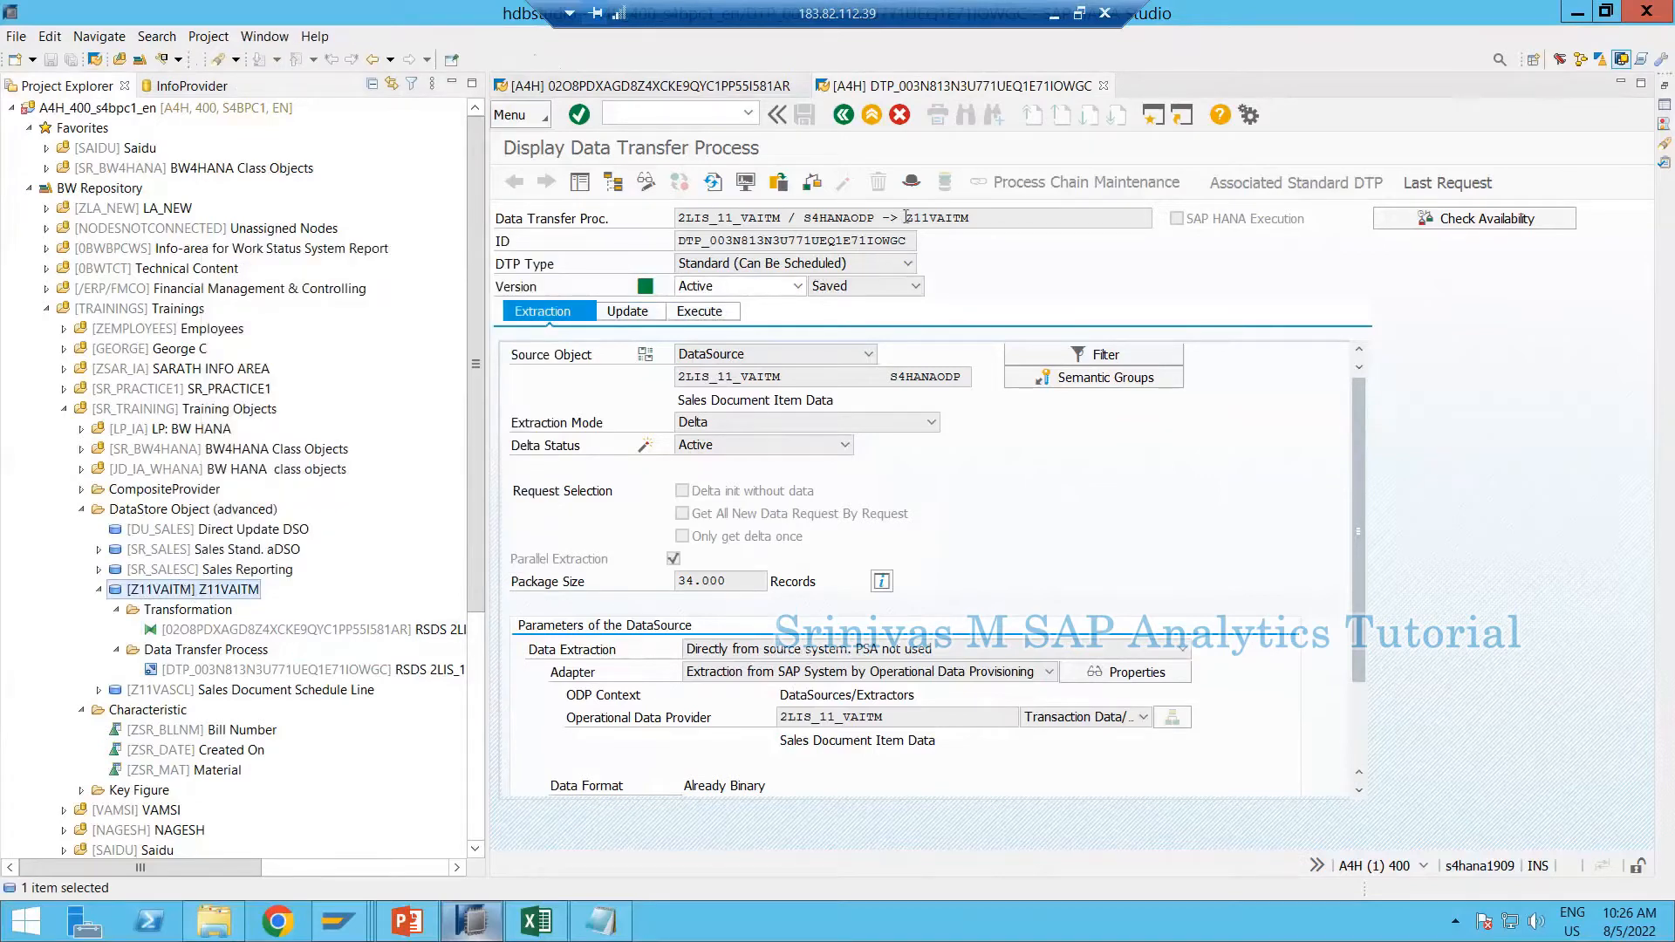
pyautogui.tripleClick(945, 226)
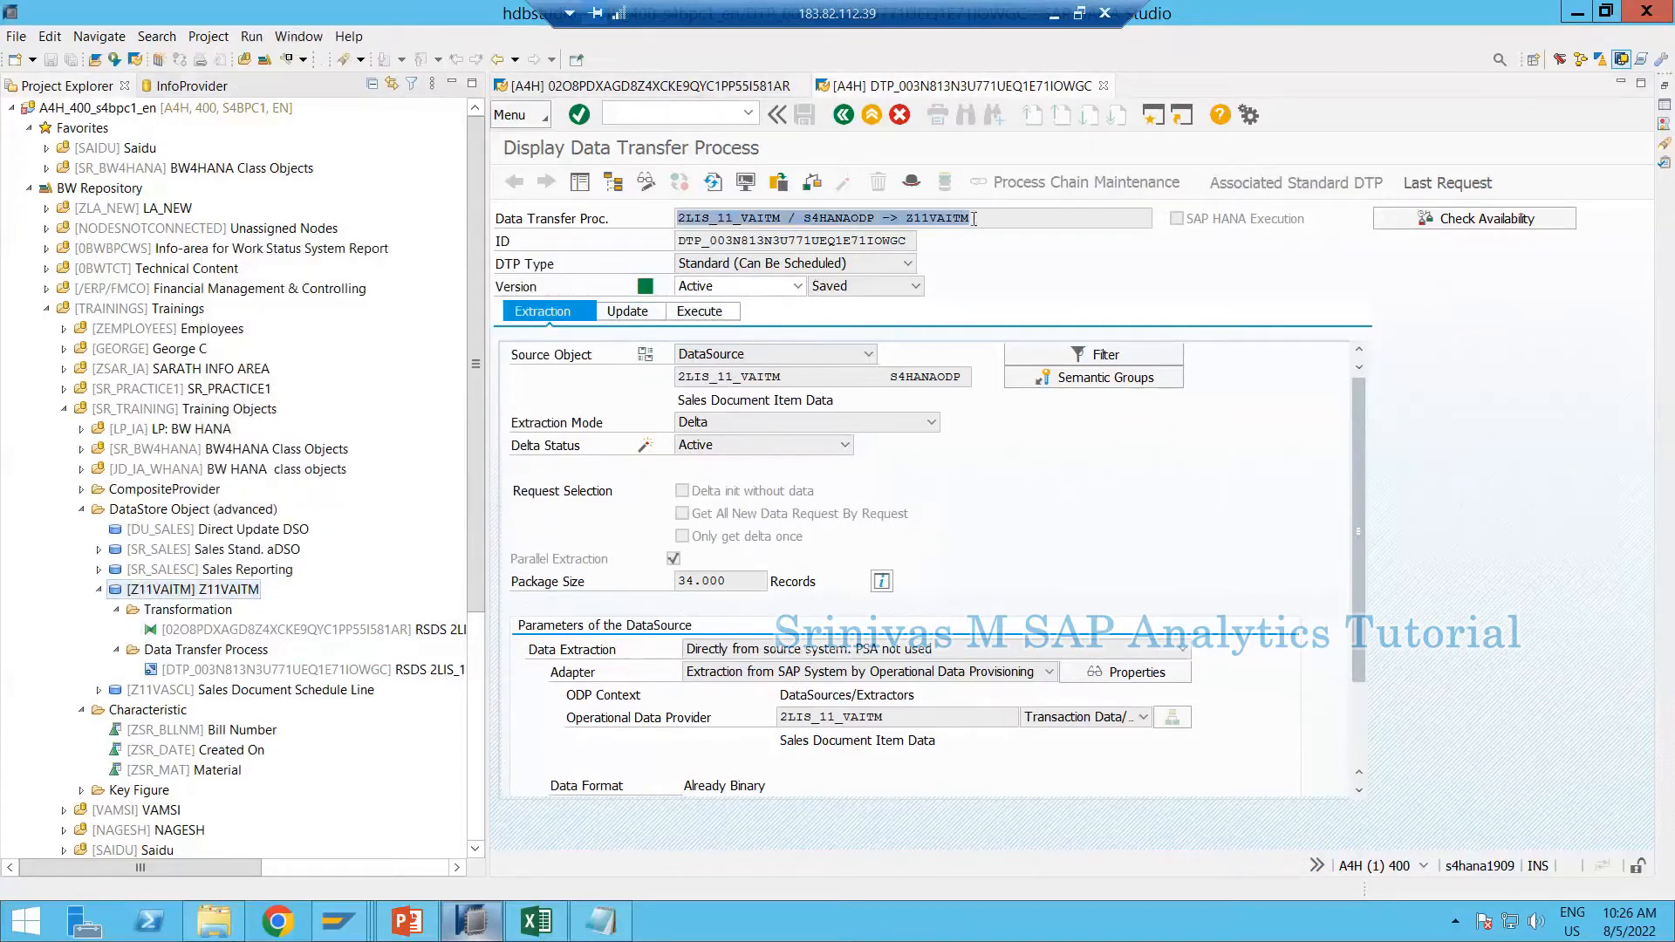
pyautogui.click(975, 219)
pyautogui.doubleClick(907, 218)
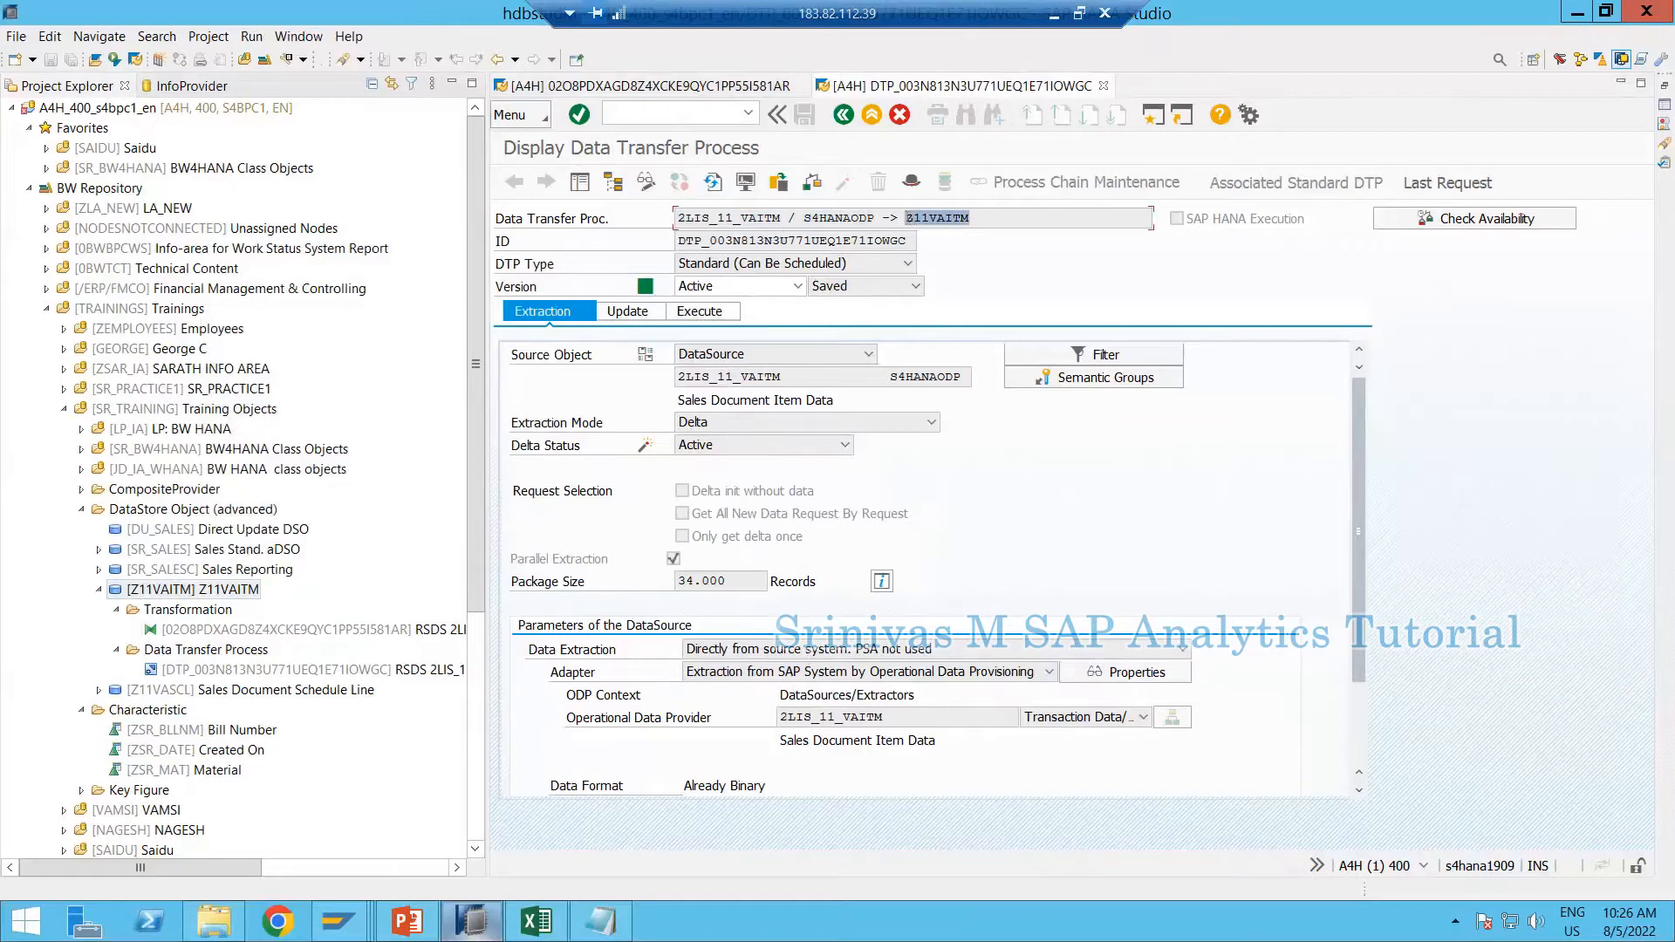
# Switch to the SAP GUI Data Warehousing Workbench session and open the RSPM_MANAGE administration of advanced DataStore object Z11VAITM, dismissing the security warning
pyautogui.click(338, 921)
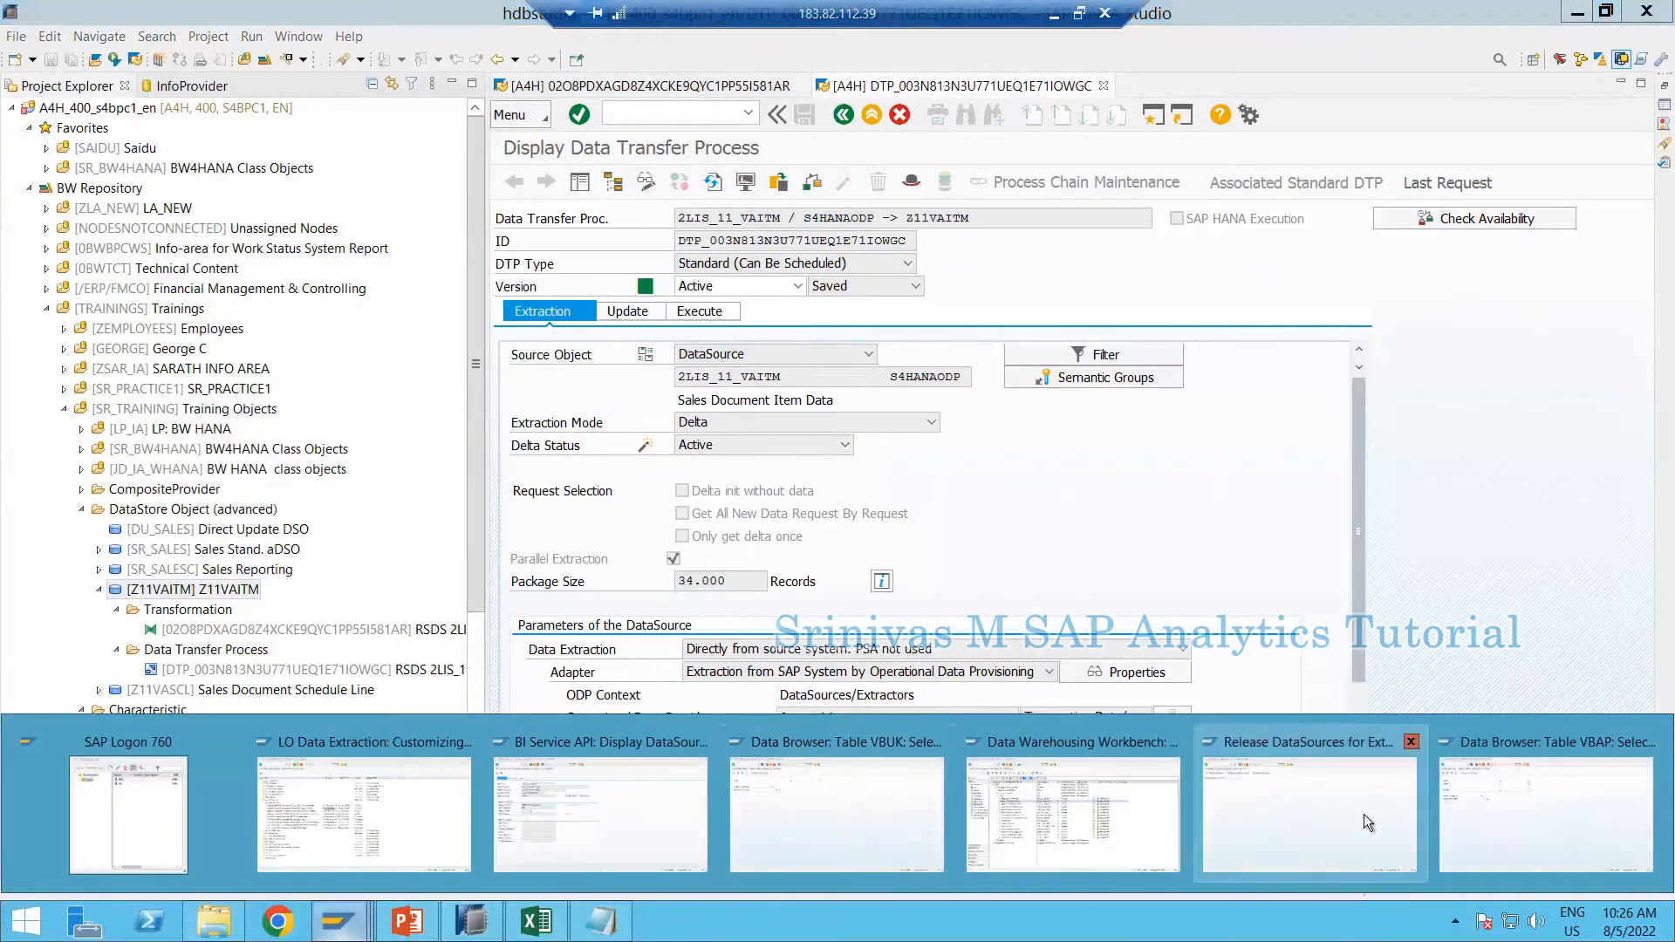
pyautogui.click(1469, 818)
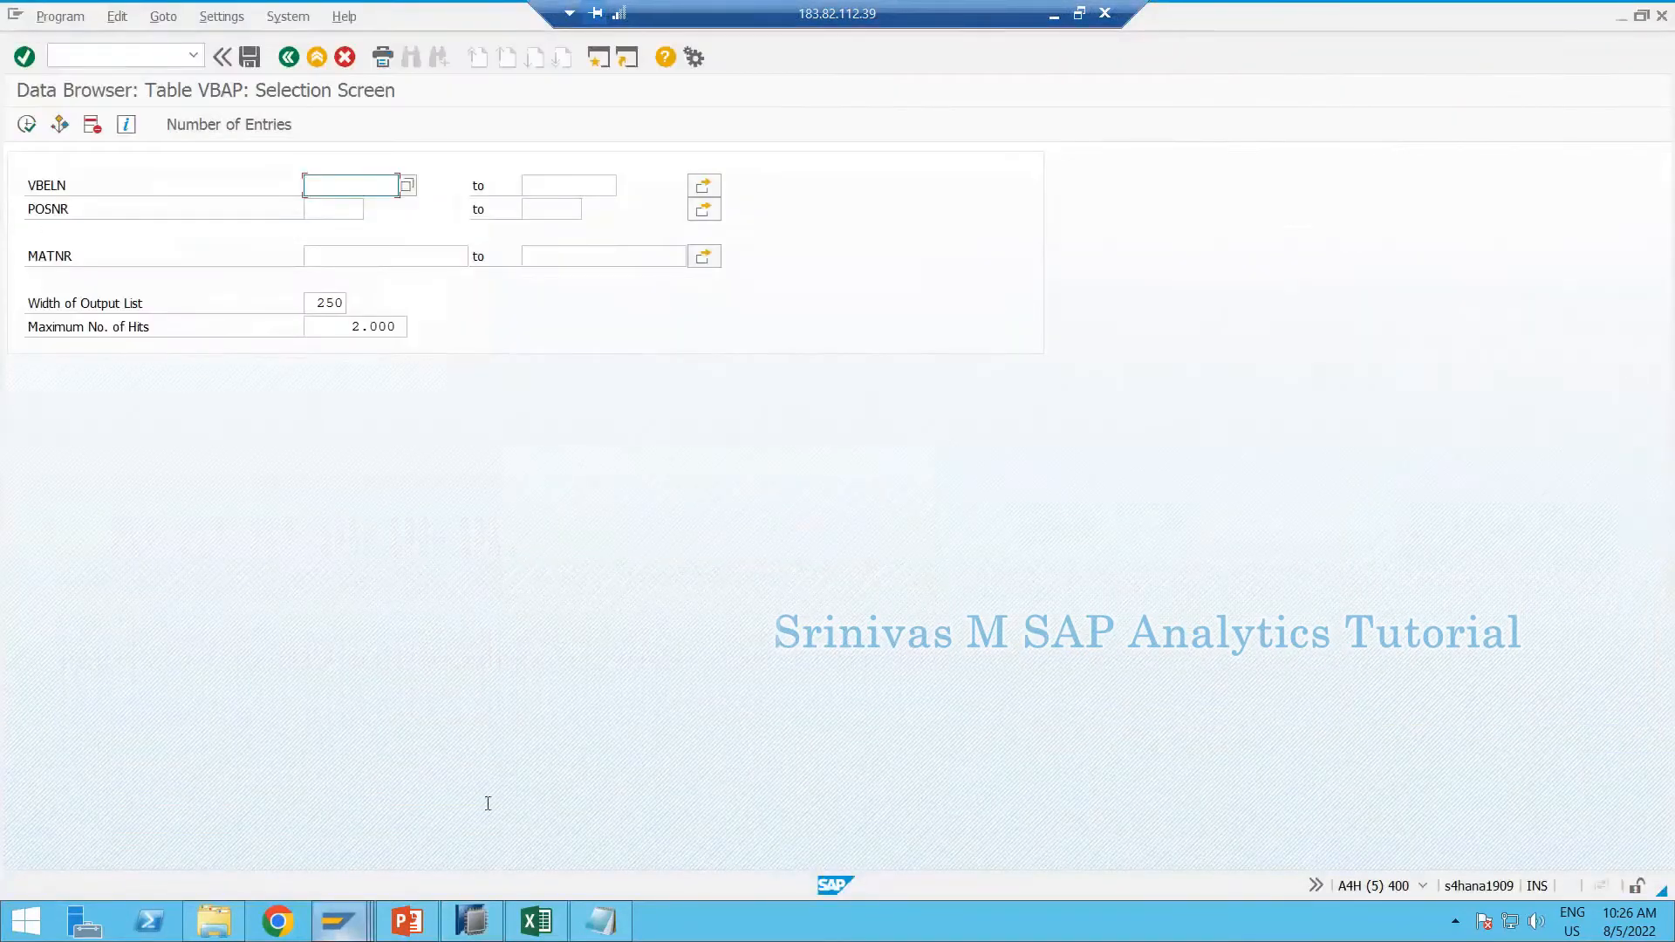
pyautogui.click(338, 920)
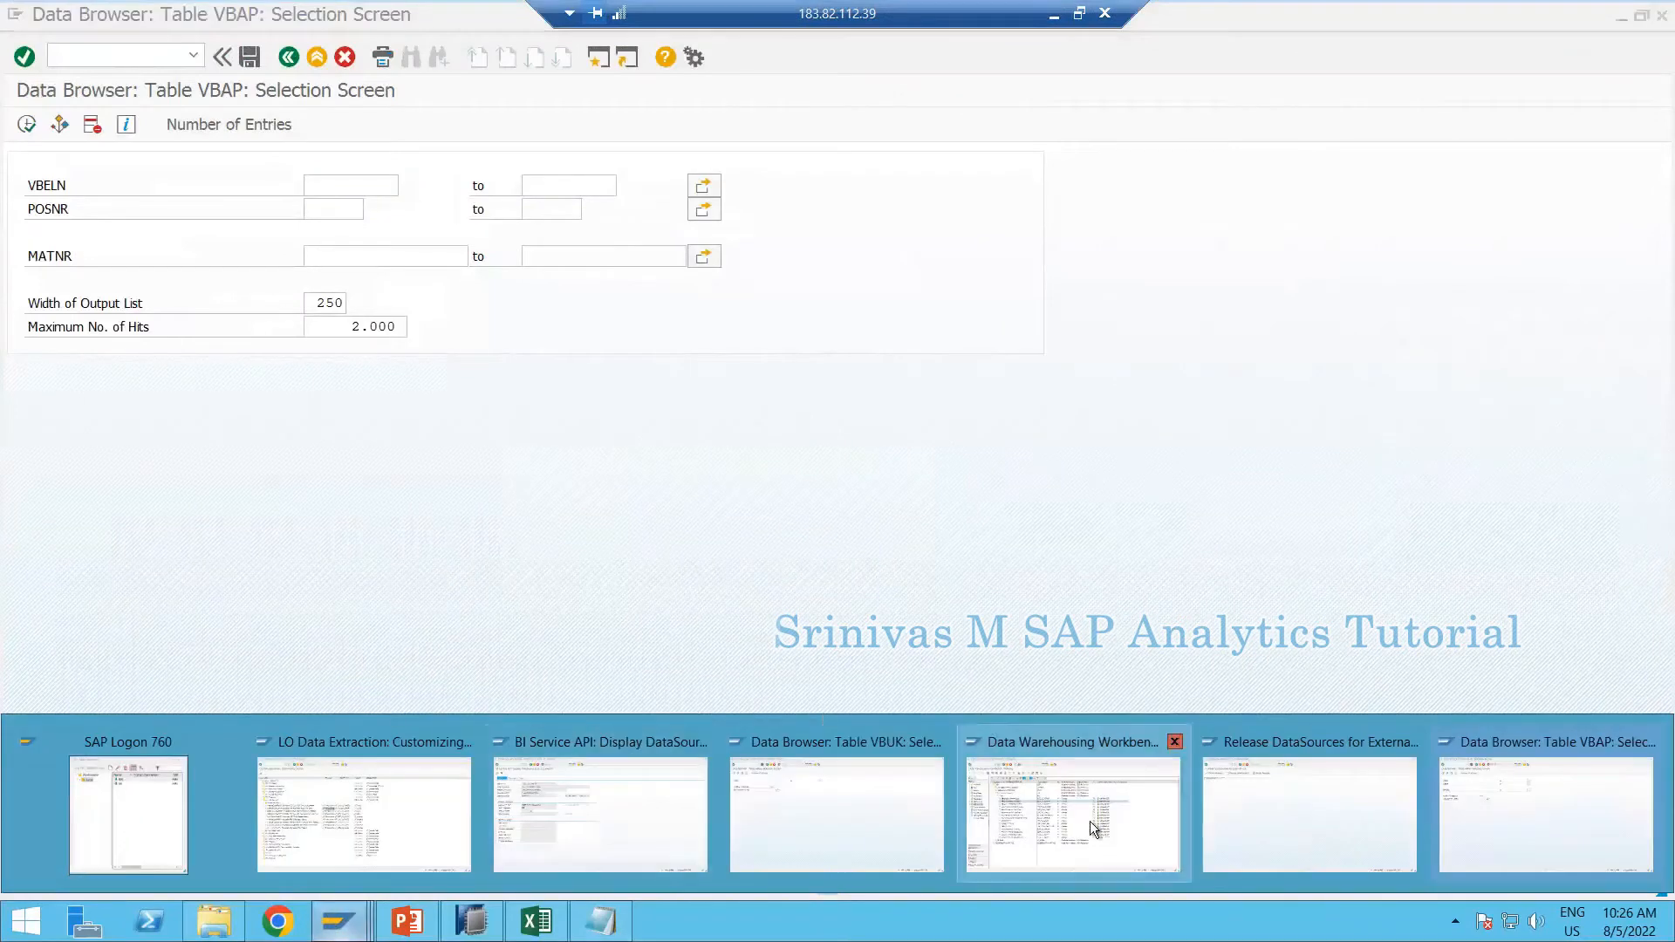
pyautogui.click(1072, 816)
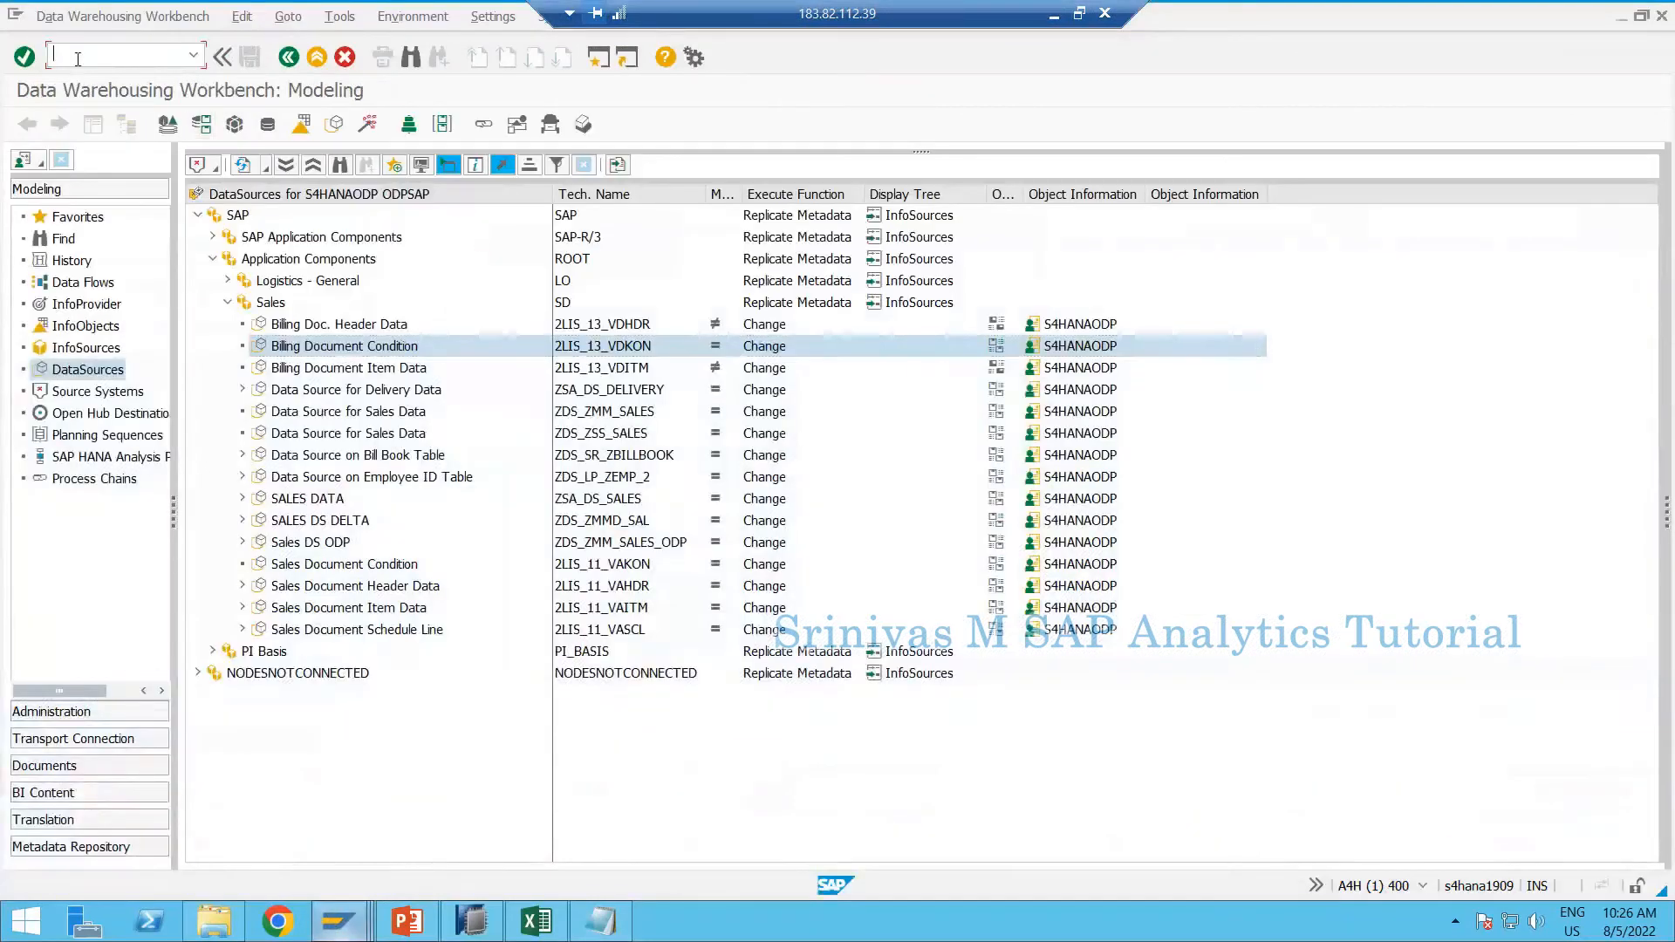
pyautogui.write('/noli9bw')
pyautogui.press('Return')
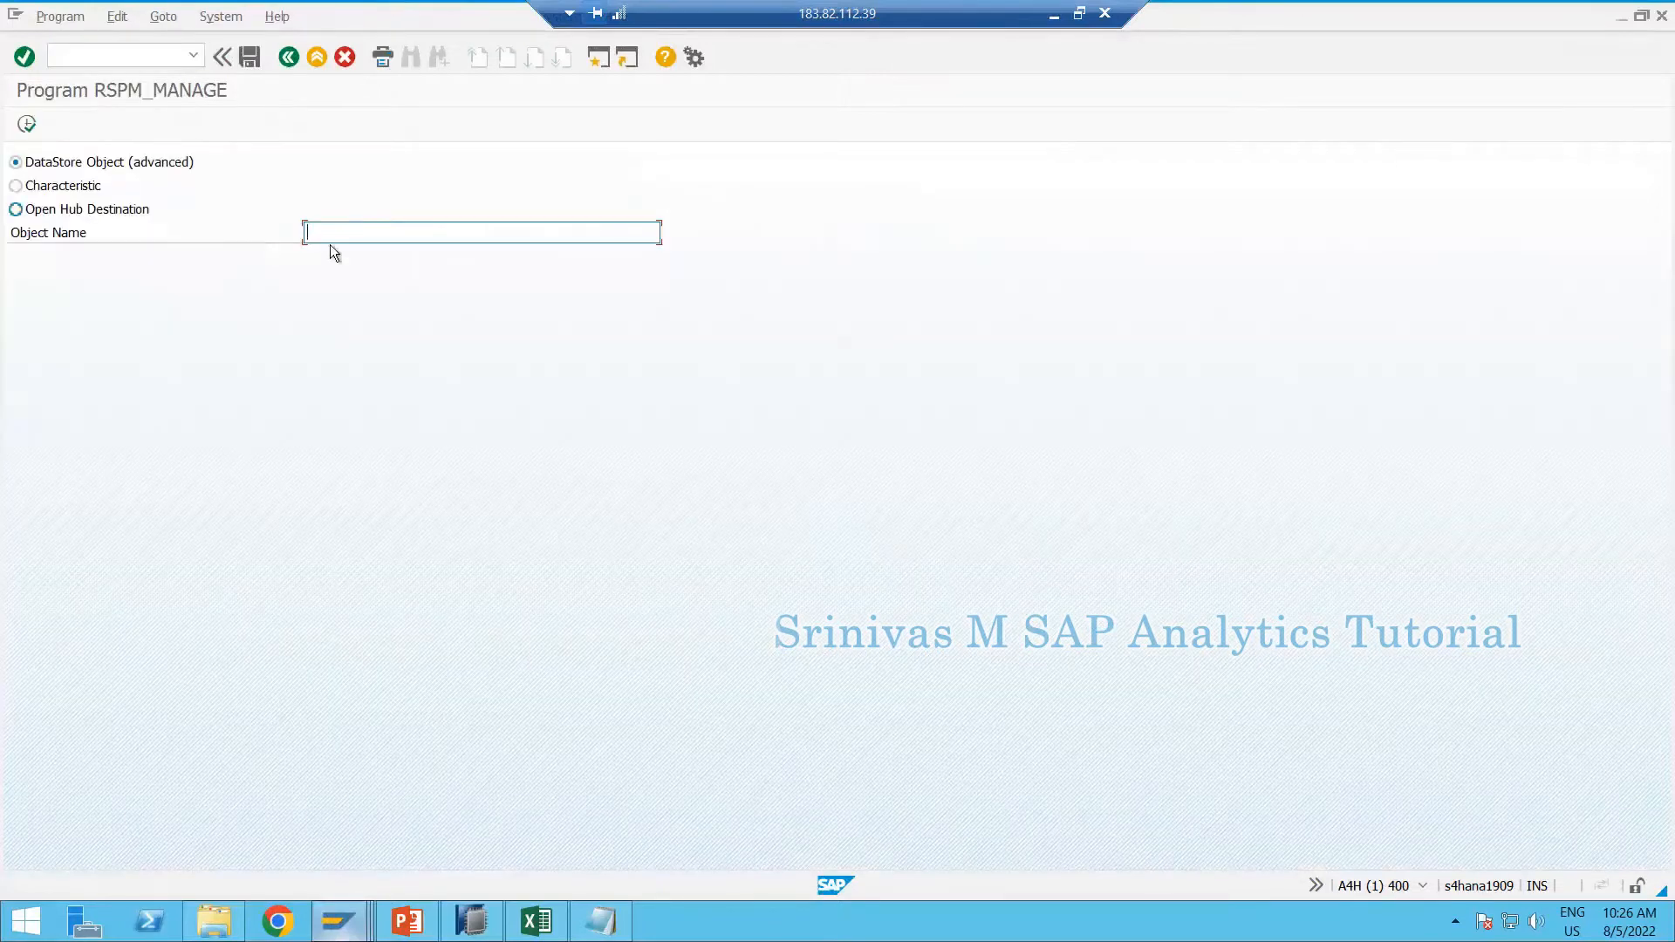
pyautogui.click(26, 123)
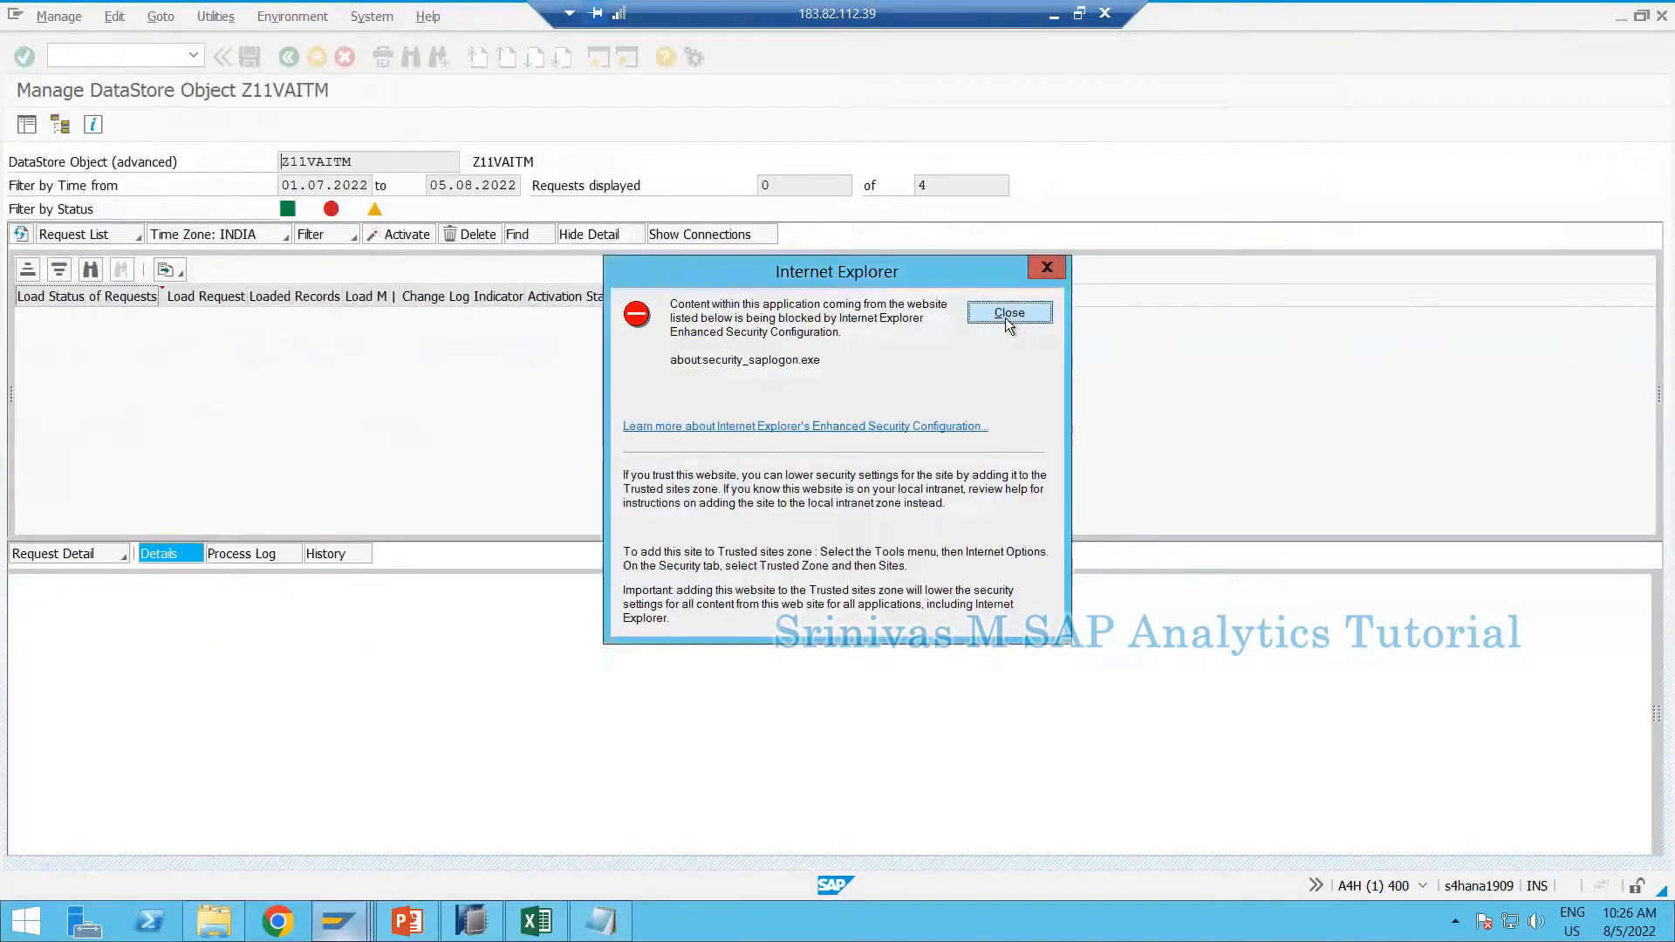
pyautogui.click(1004, 318)
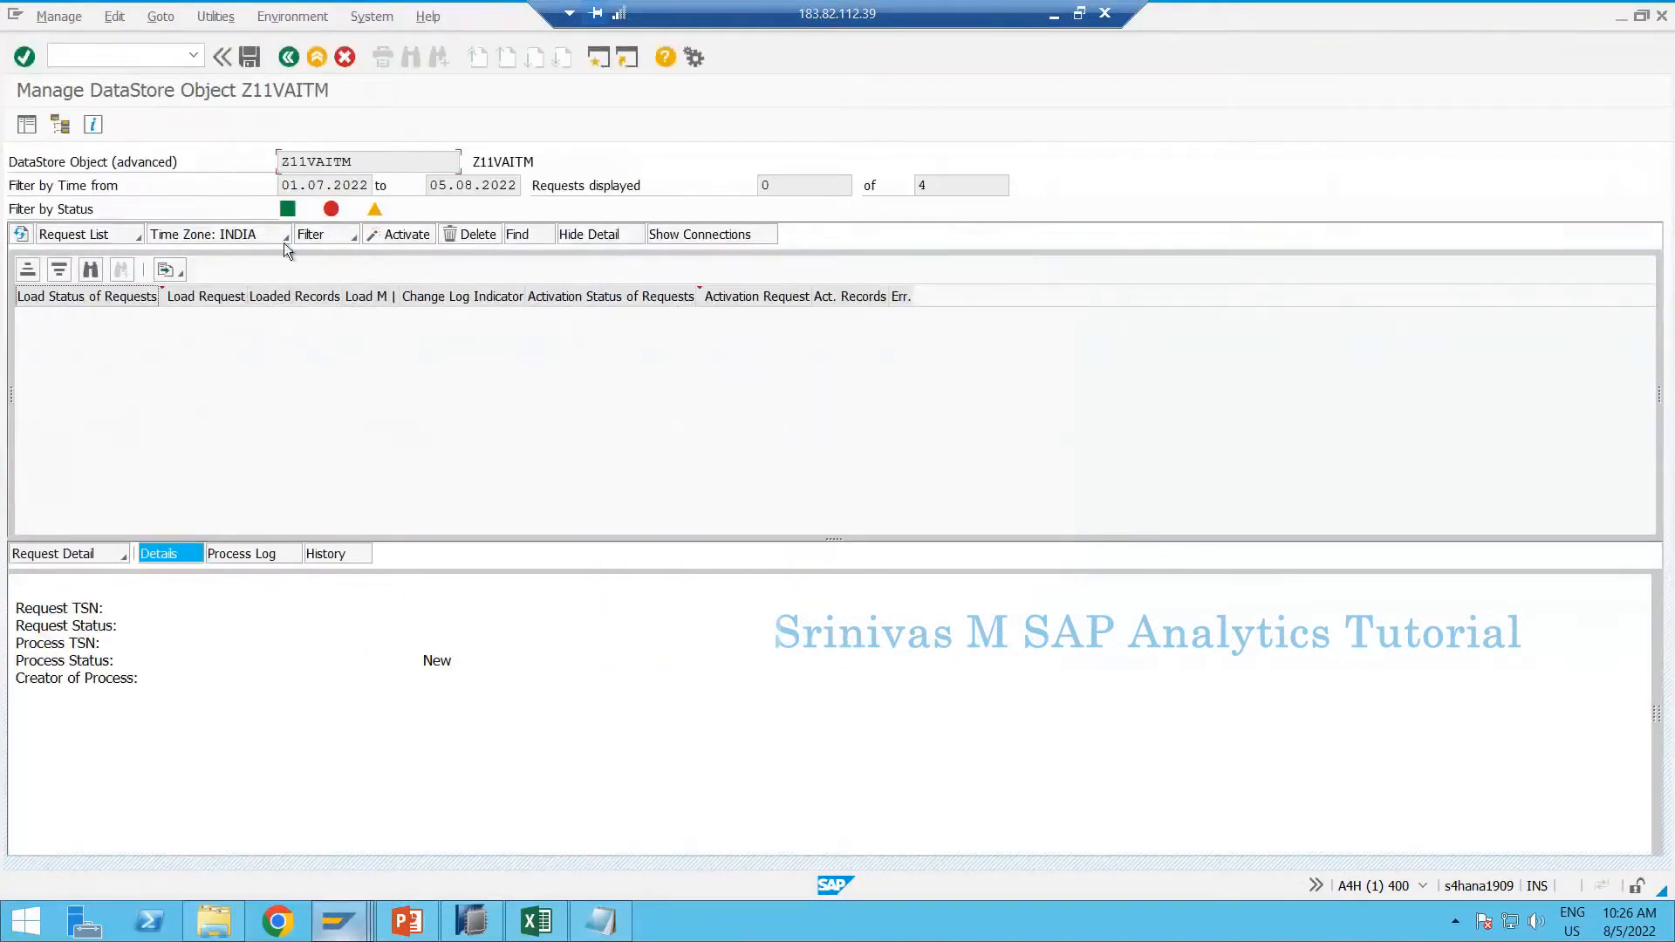
# Filter the load requests of Z11VAITM by time with No Time Restriction
pyautogui.click(344, 235)
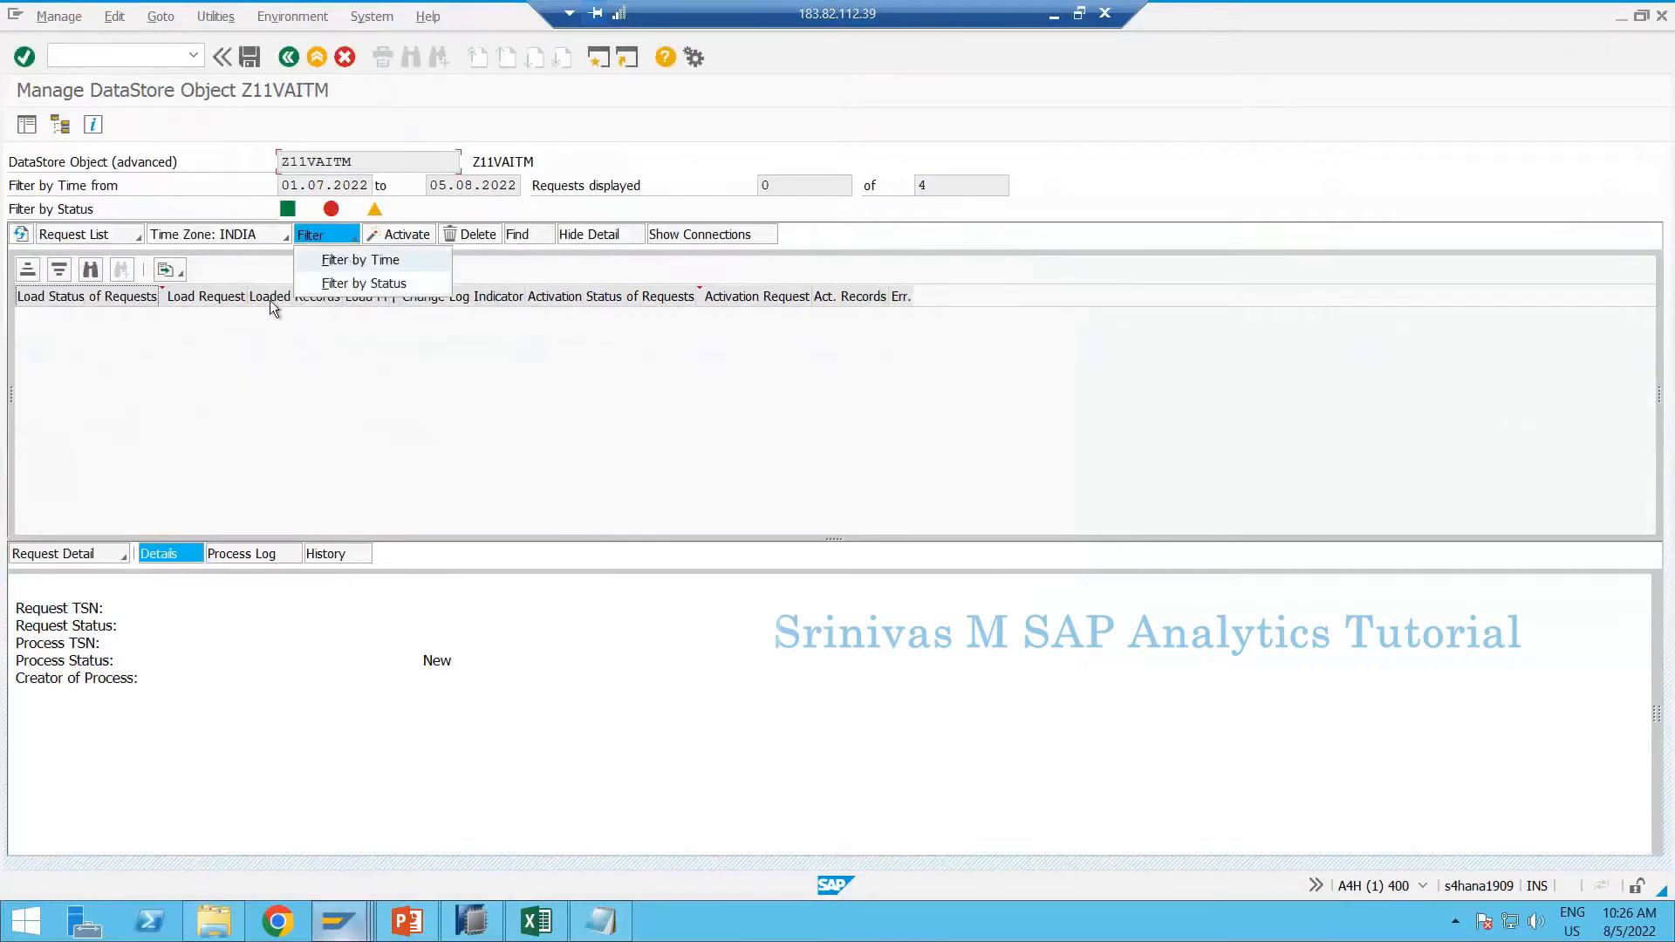
pyautogui.click(360, 259)
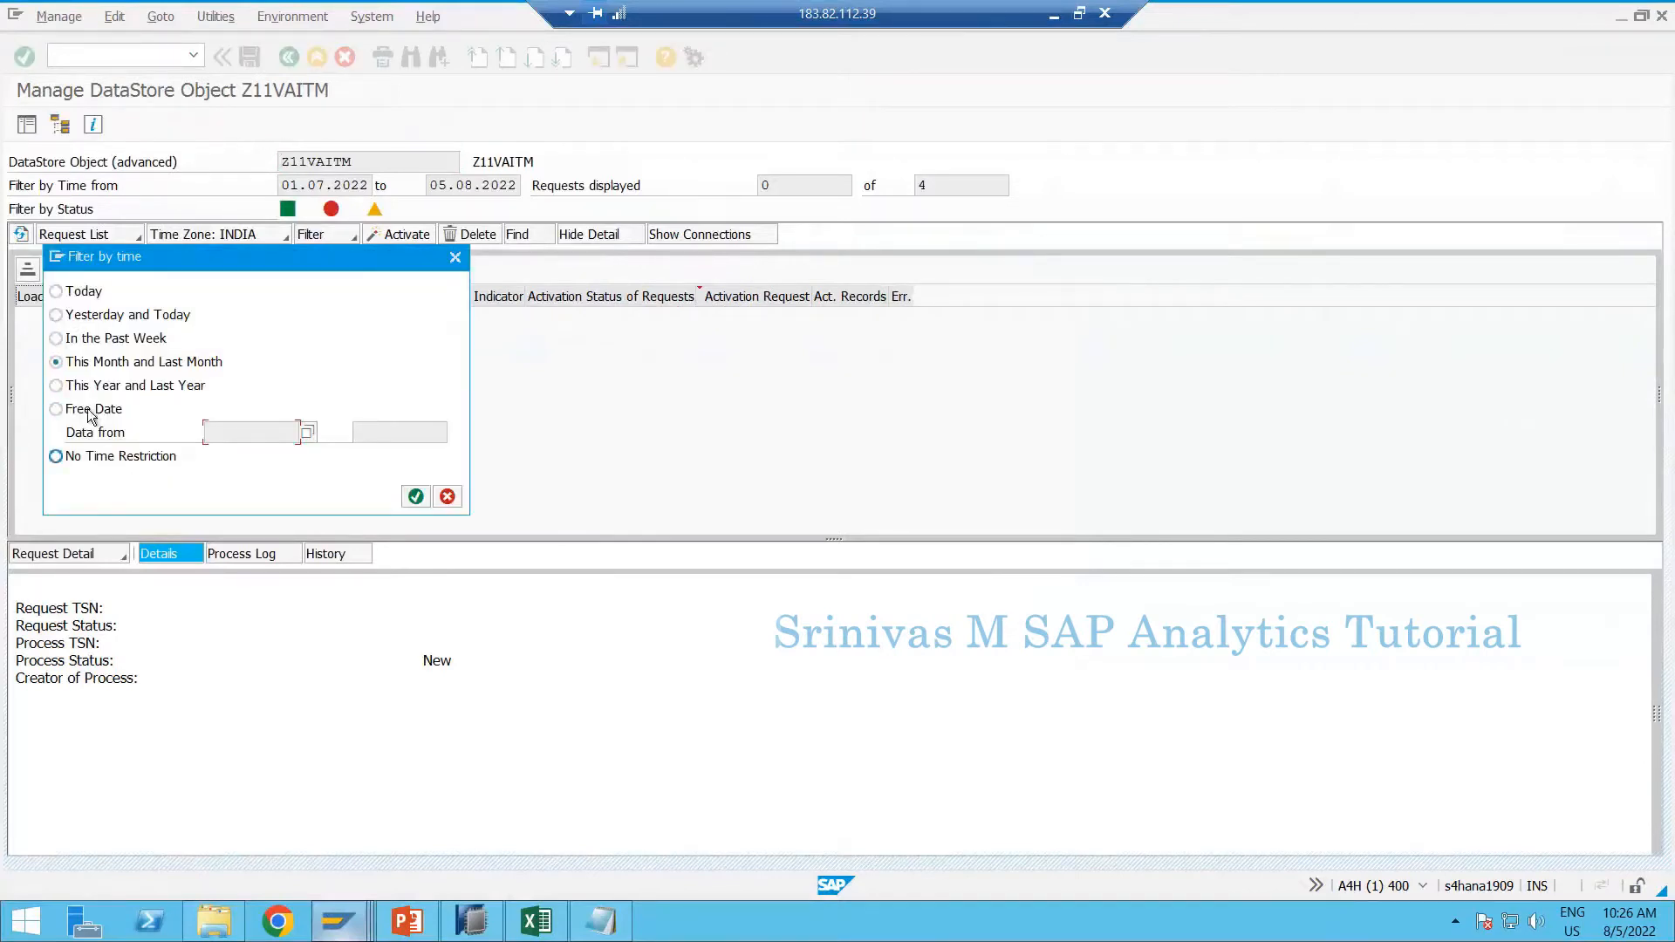
pyautogui.press('Return')
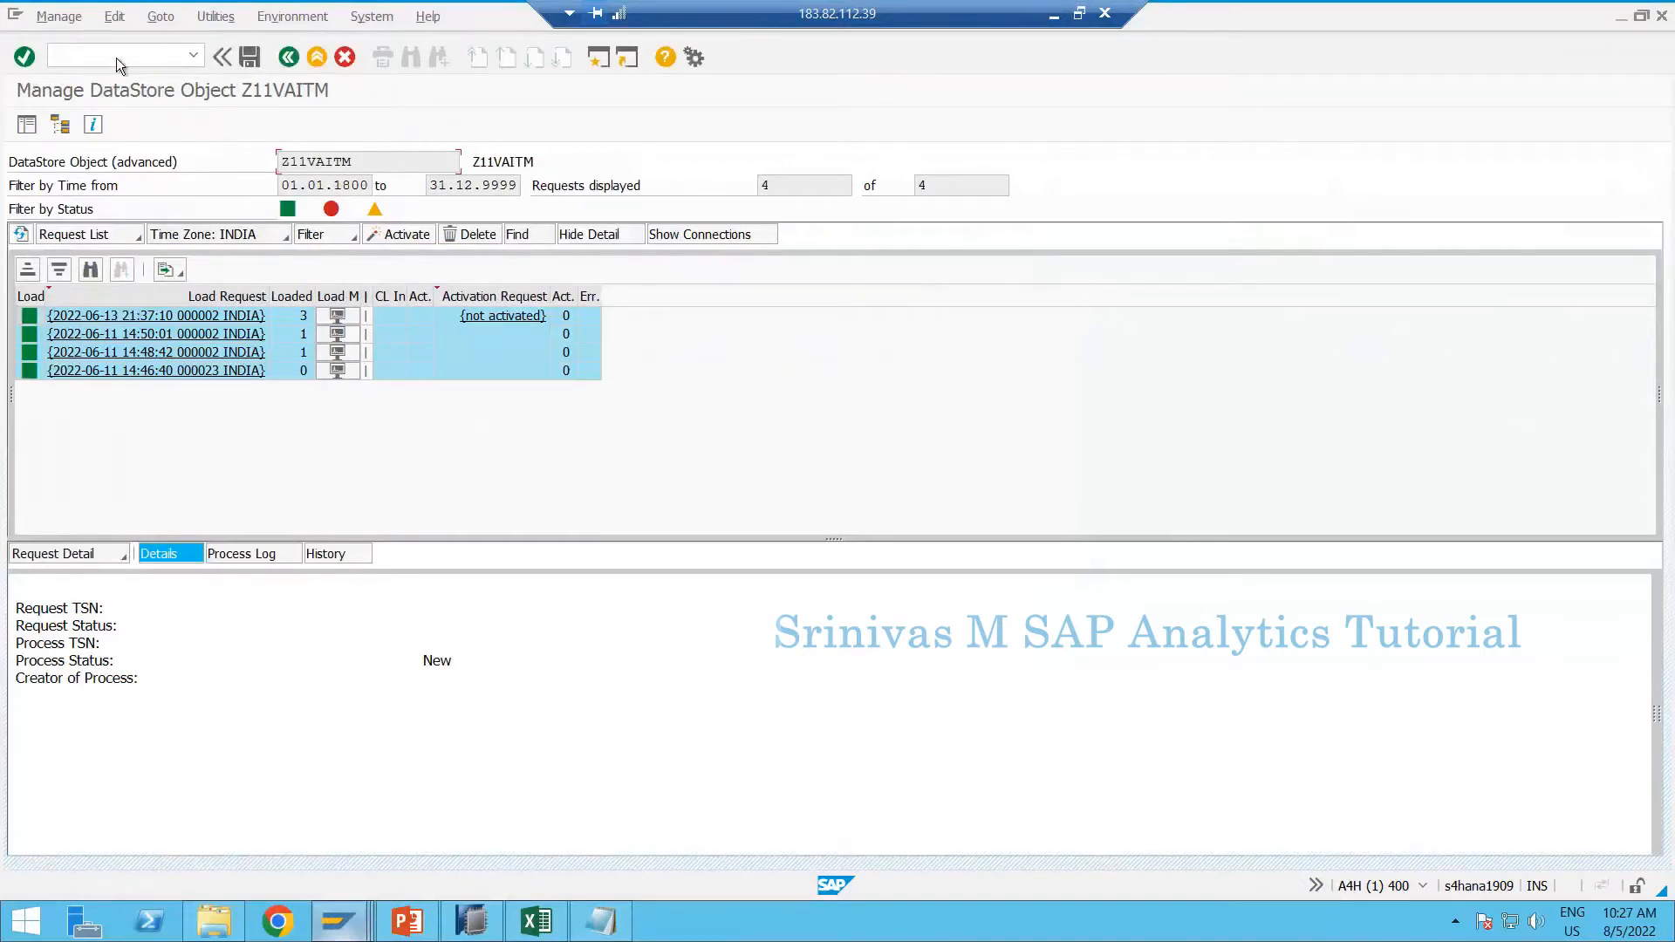
# Delete the entire contents of DataStore object Z11VAITM and confirm the deletion
pyautogui.click(45, 20)
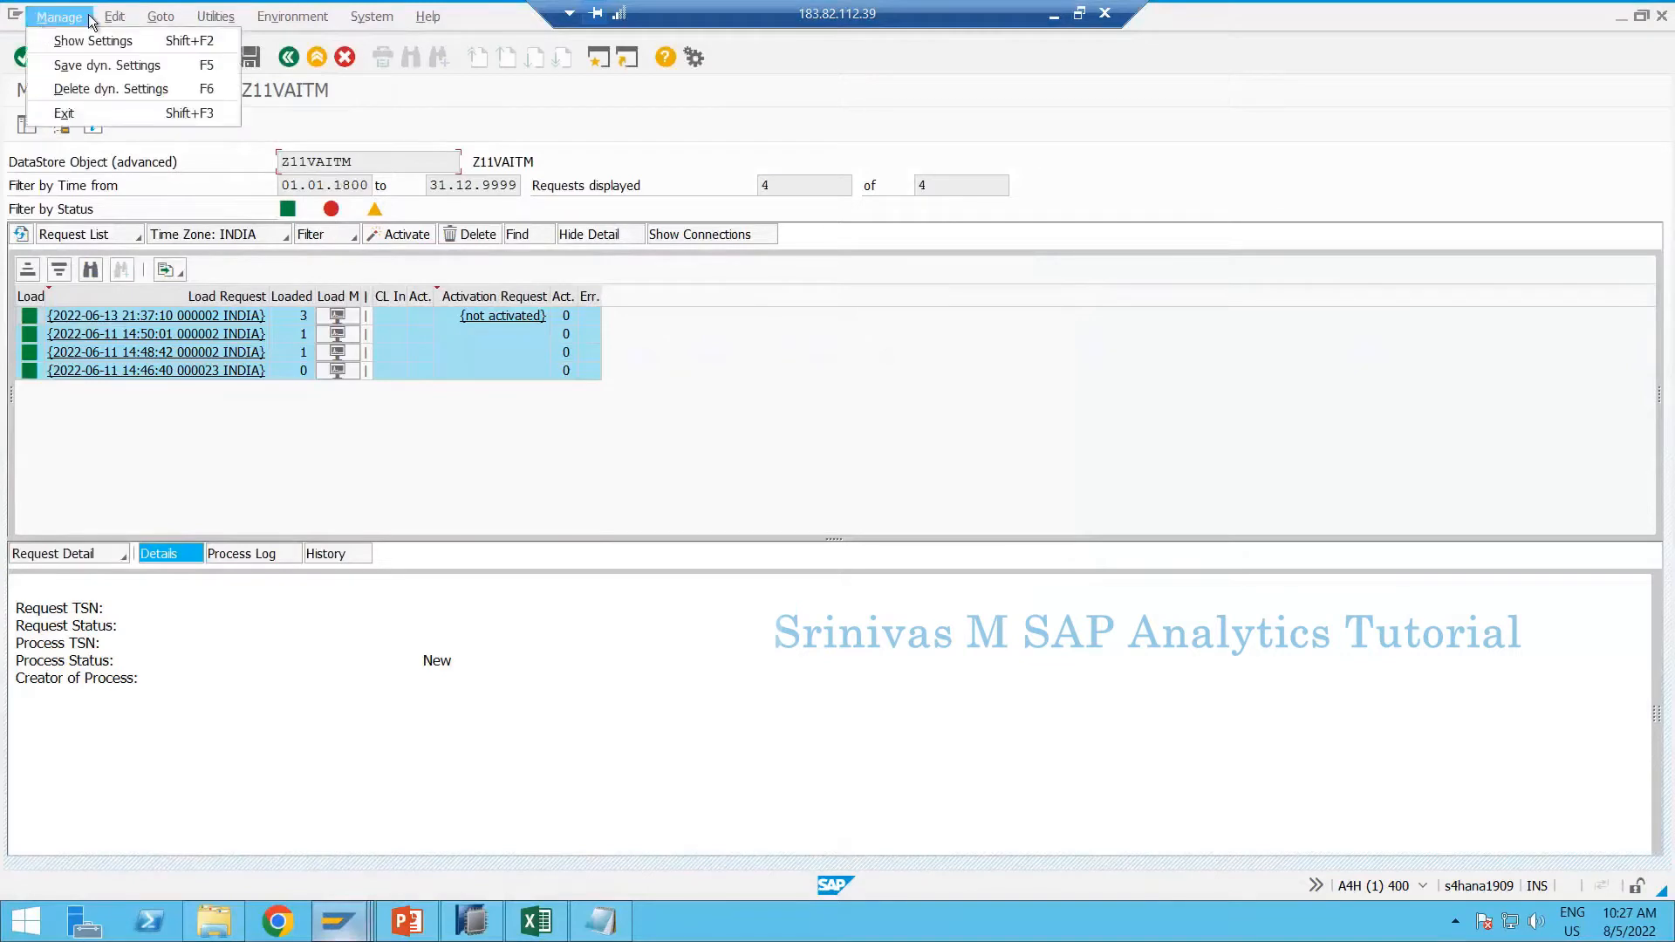
pyautogui.click(215, 17)
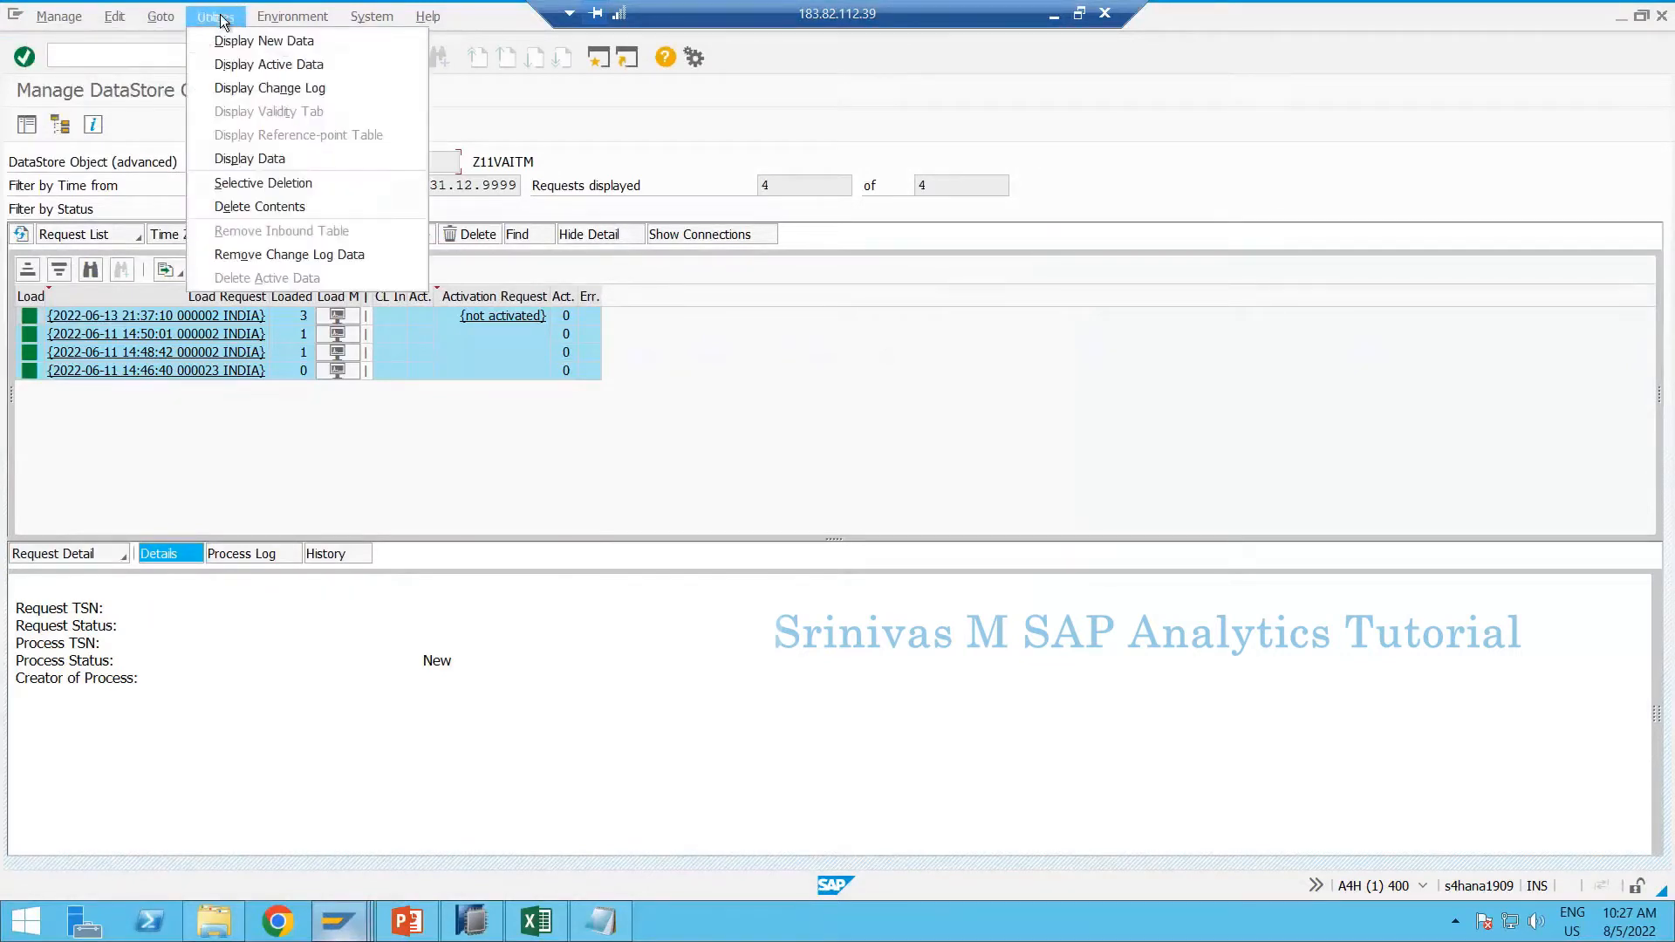
pyautogui.click(240, 212)
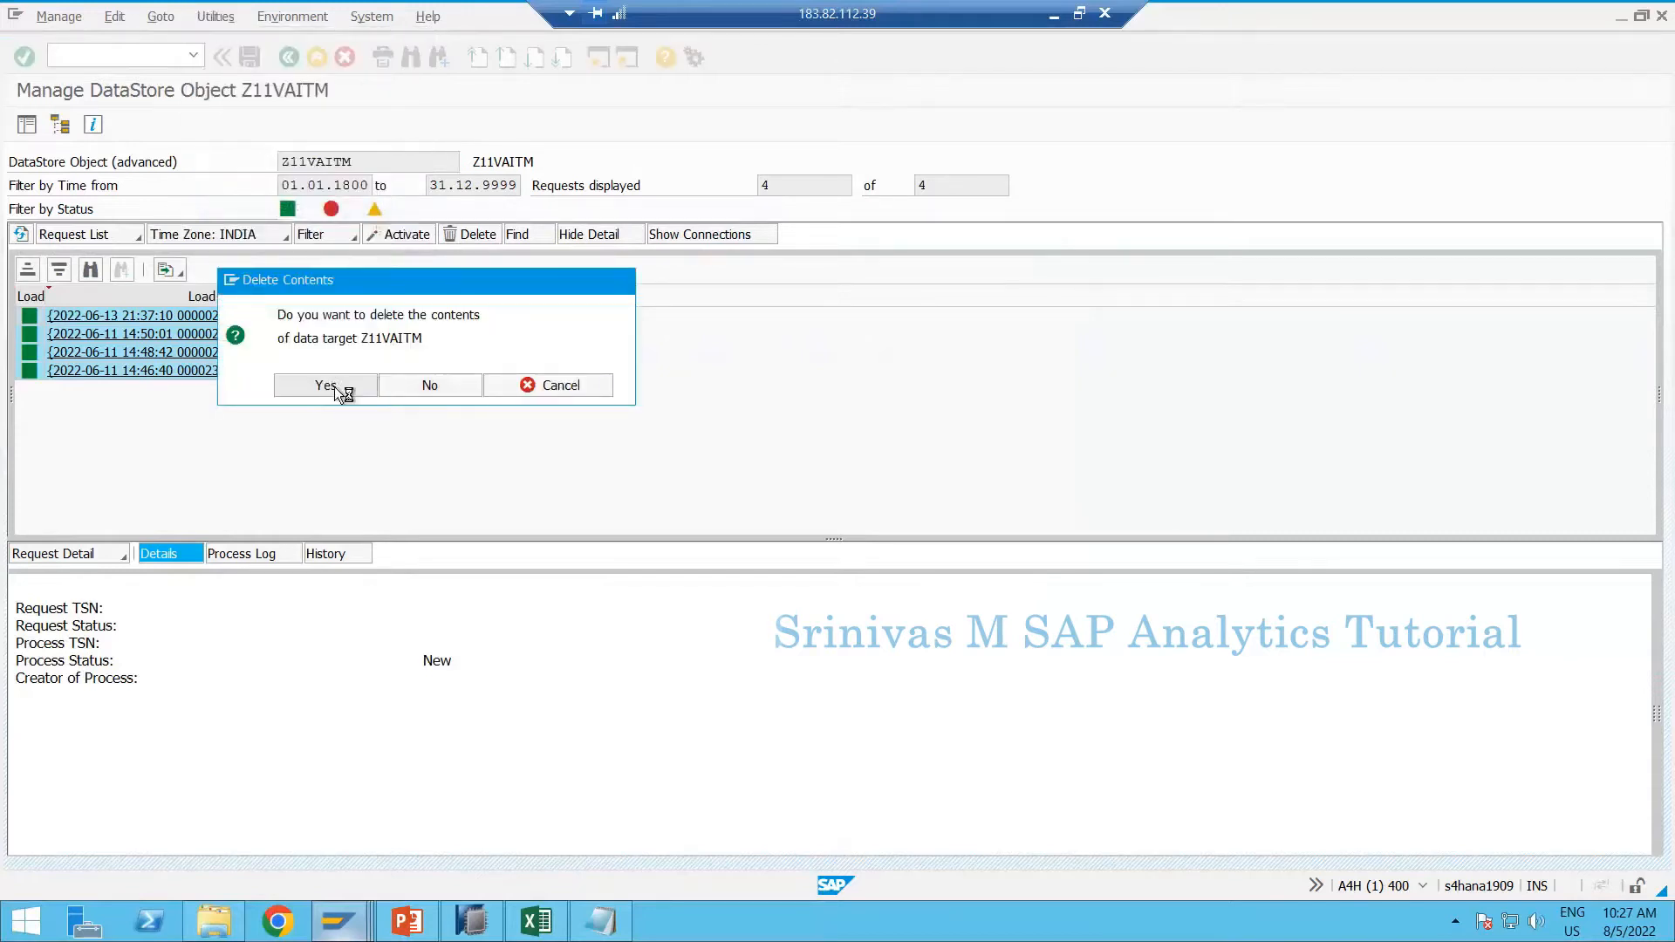
pyautogui.click(327, 388)
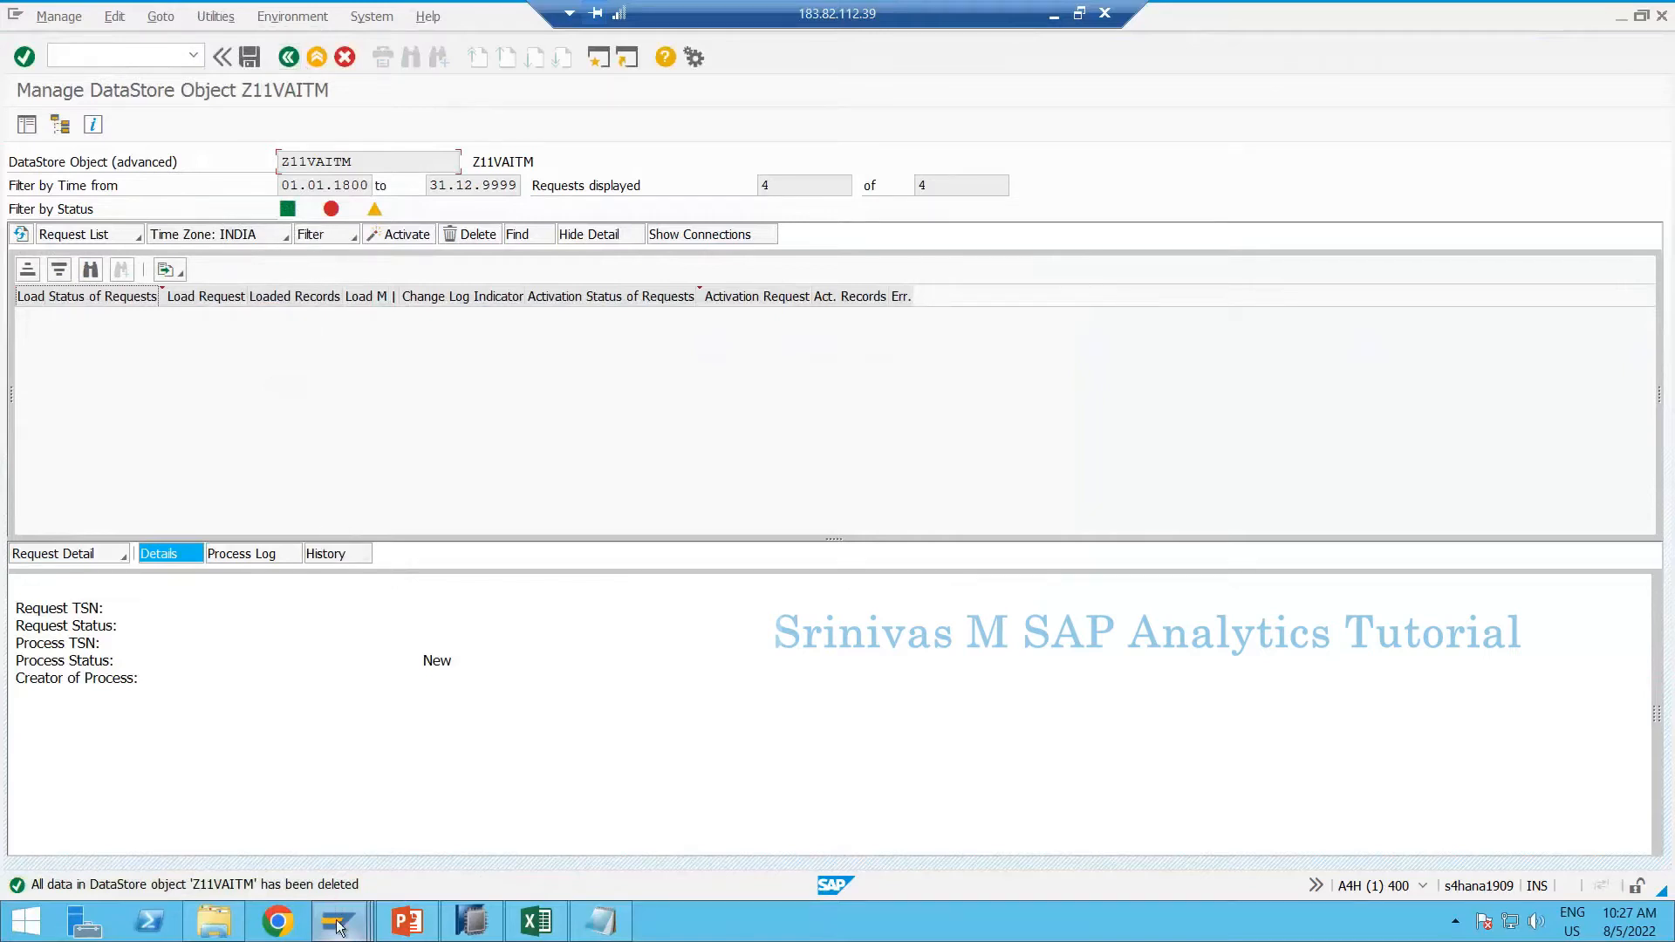
# Switch back to HANA Studio and review the transformation, target object and extraction mode of the Z11VAITM data transfer process
pyautogui.click(471, 922)
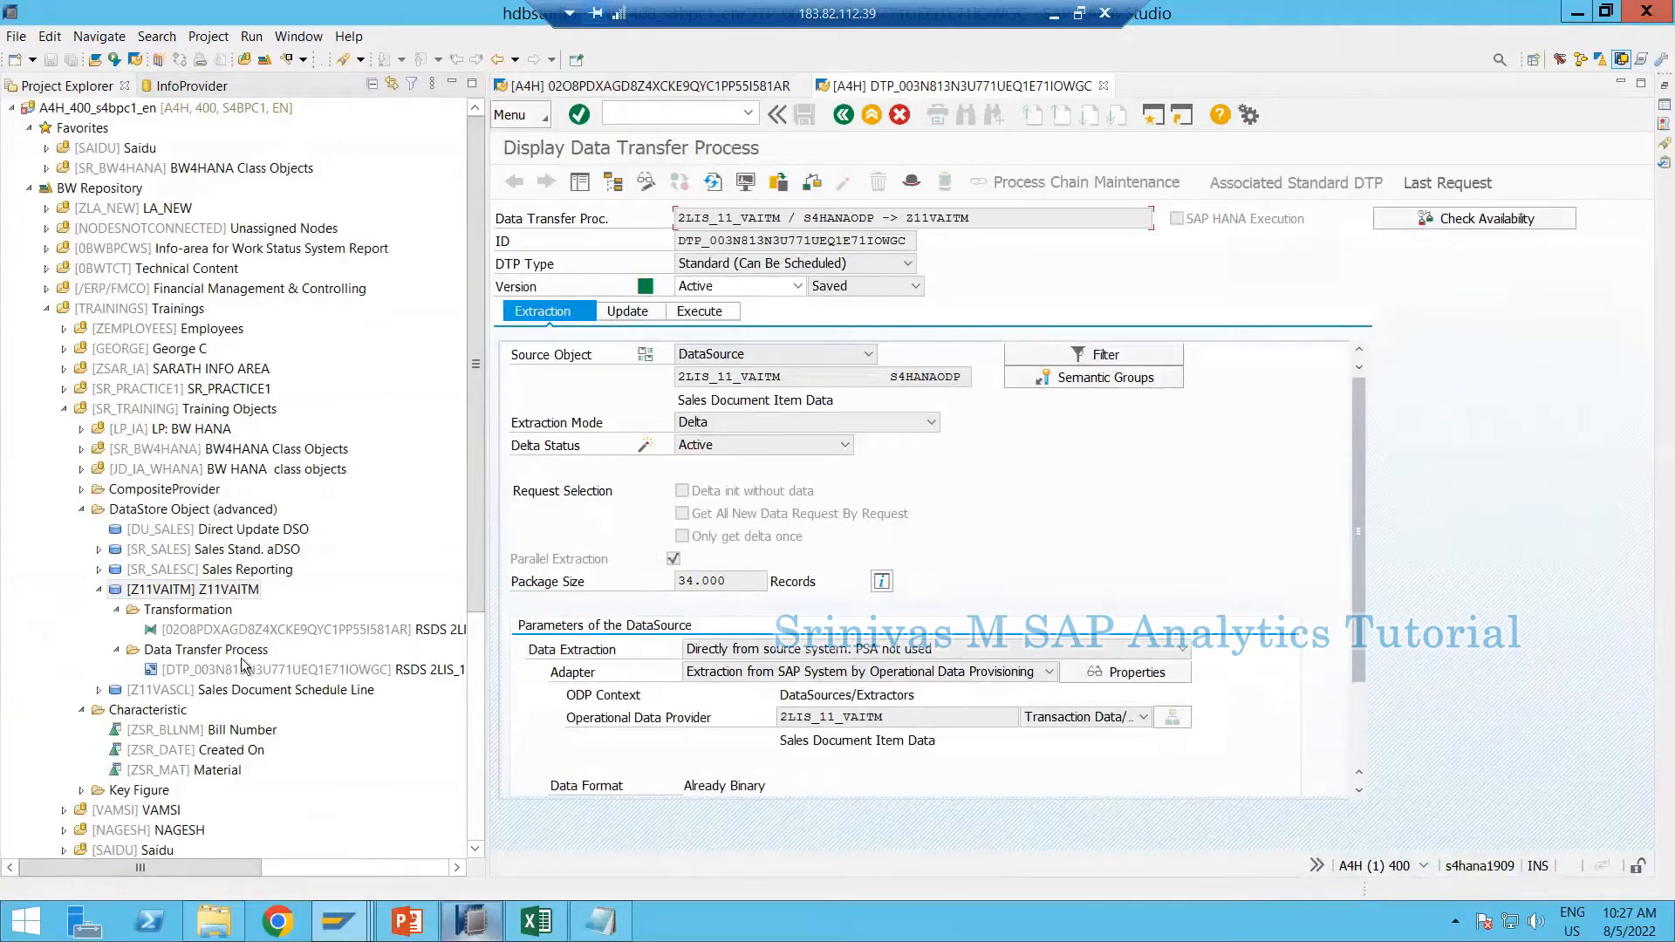
pyautogui.click(223, 629)
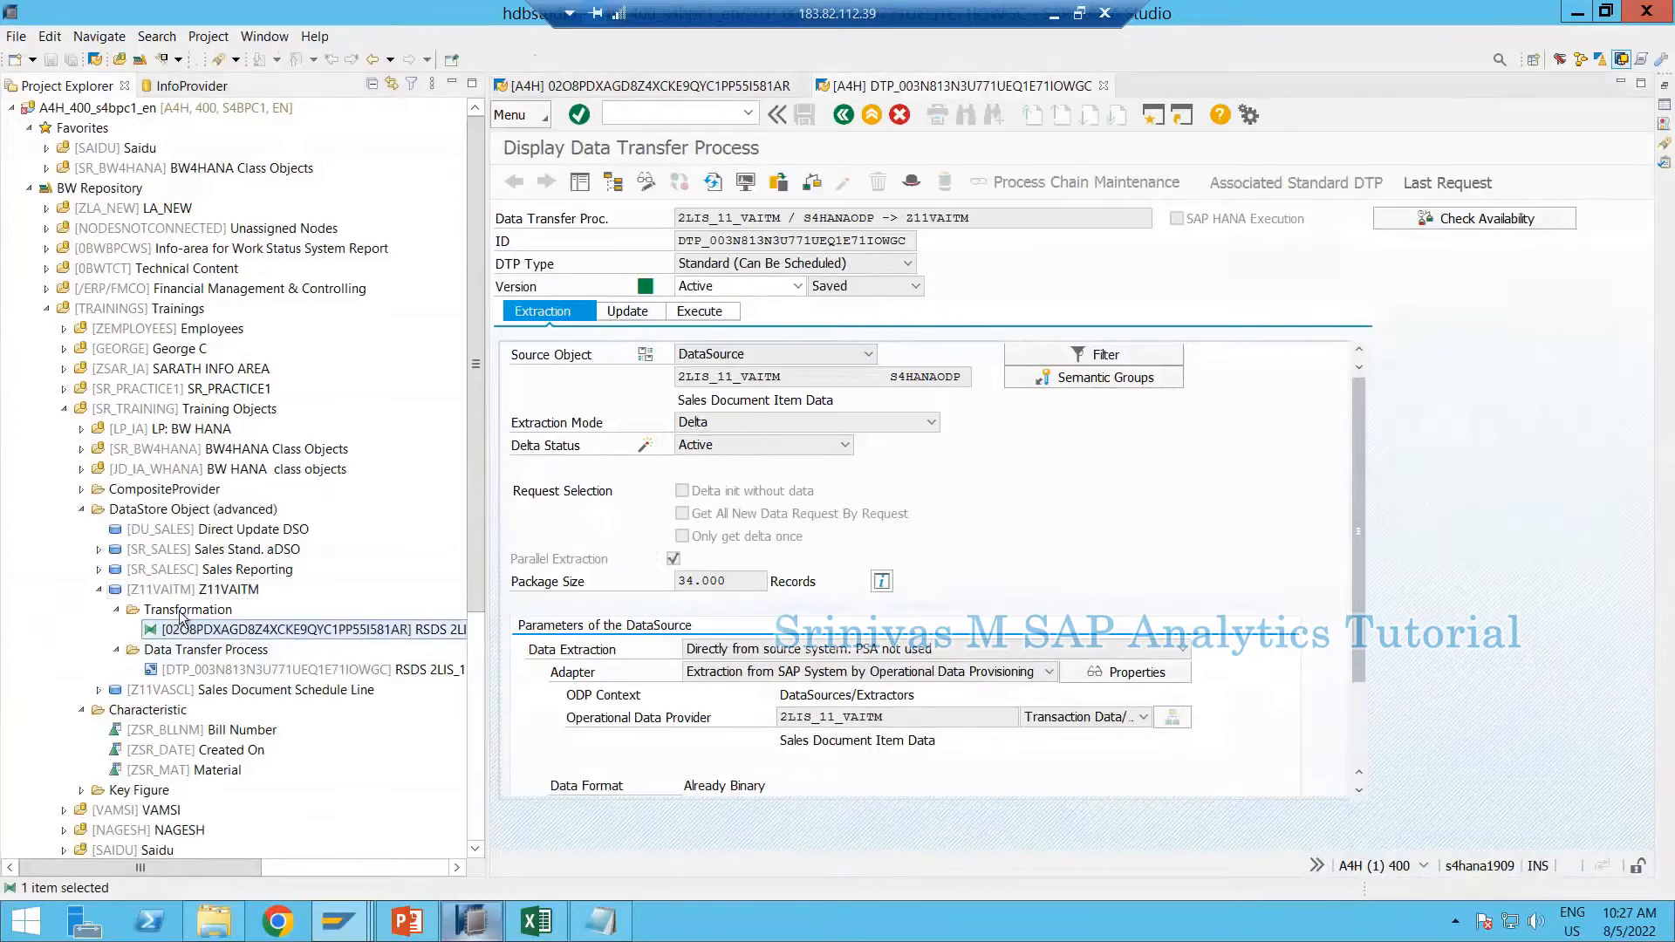
pyautogui.click(194, 590)
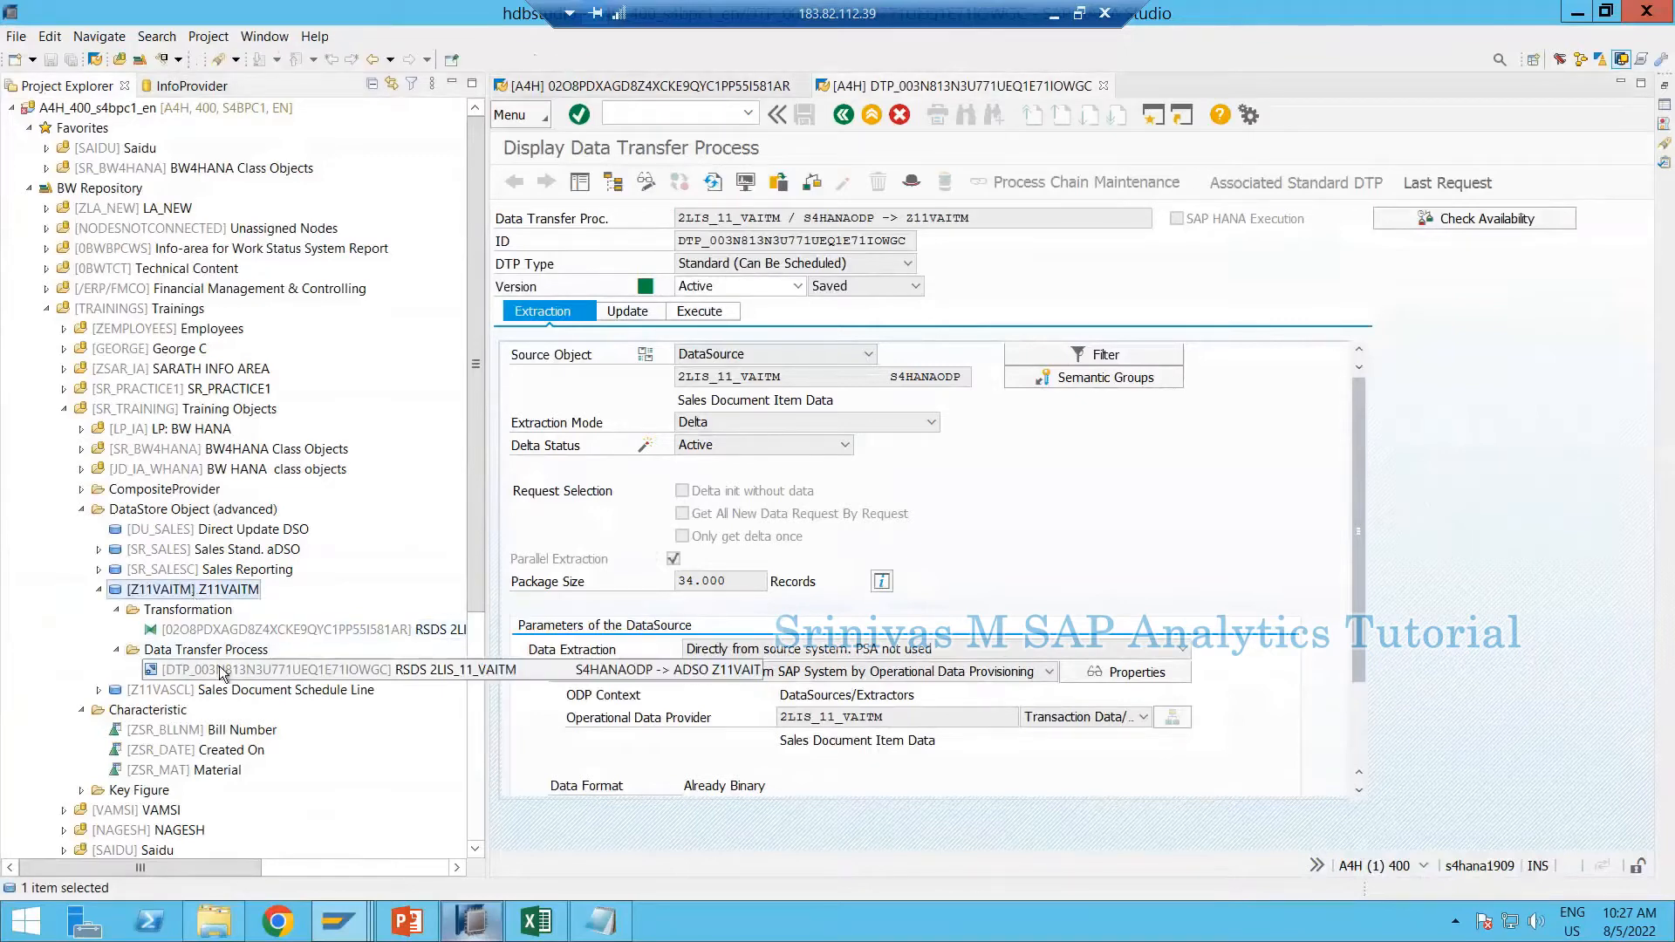
pyautogui.click(280, 670)
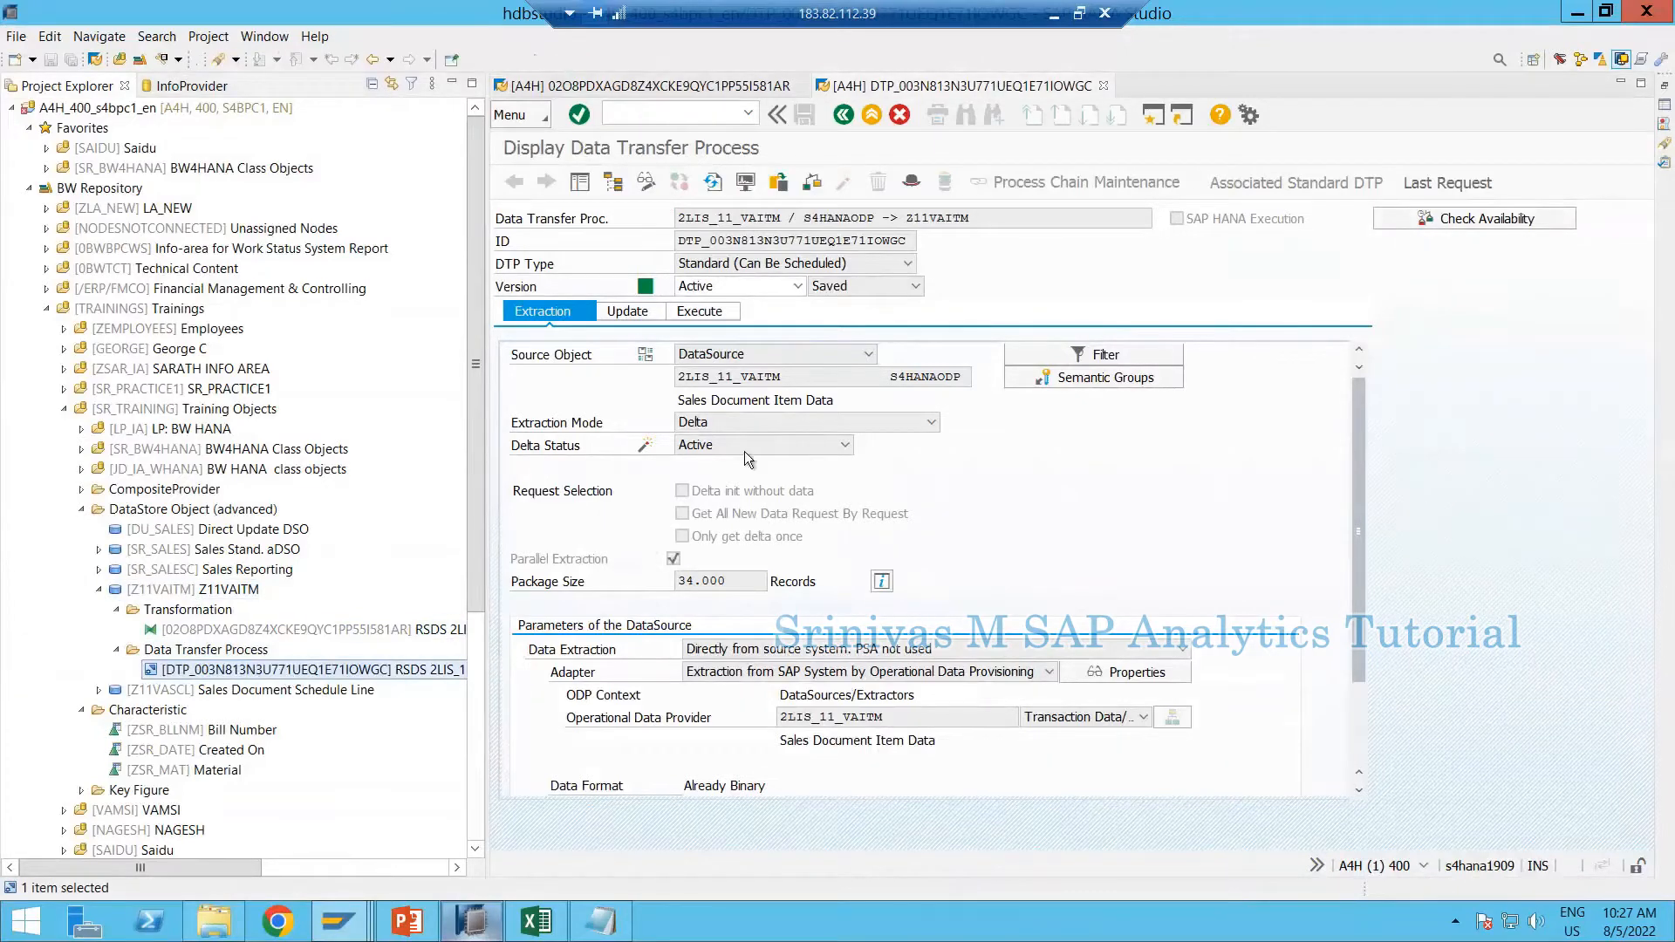
pyautogui.click(719, 423)
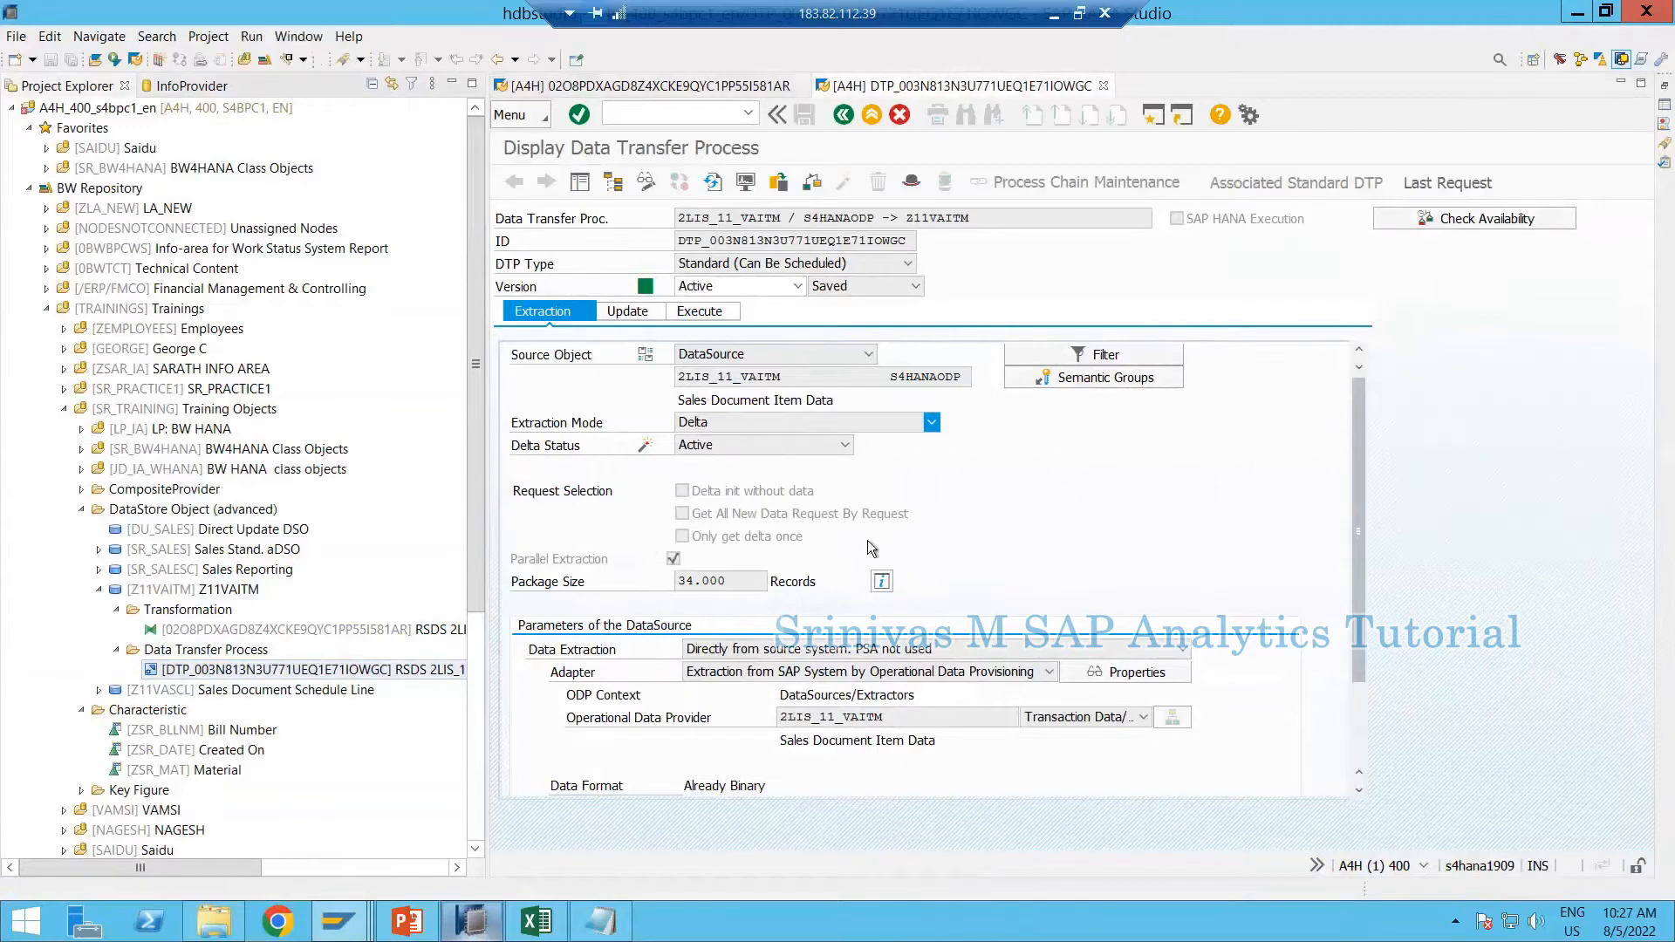
# Execute the 2LIS_11_VAITM to Z11VAITM data transfer process and display its request monitor
pyautogui.click(700, 312)
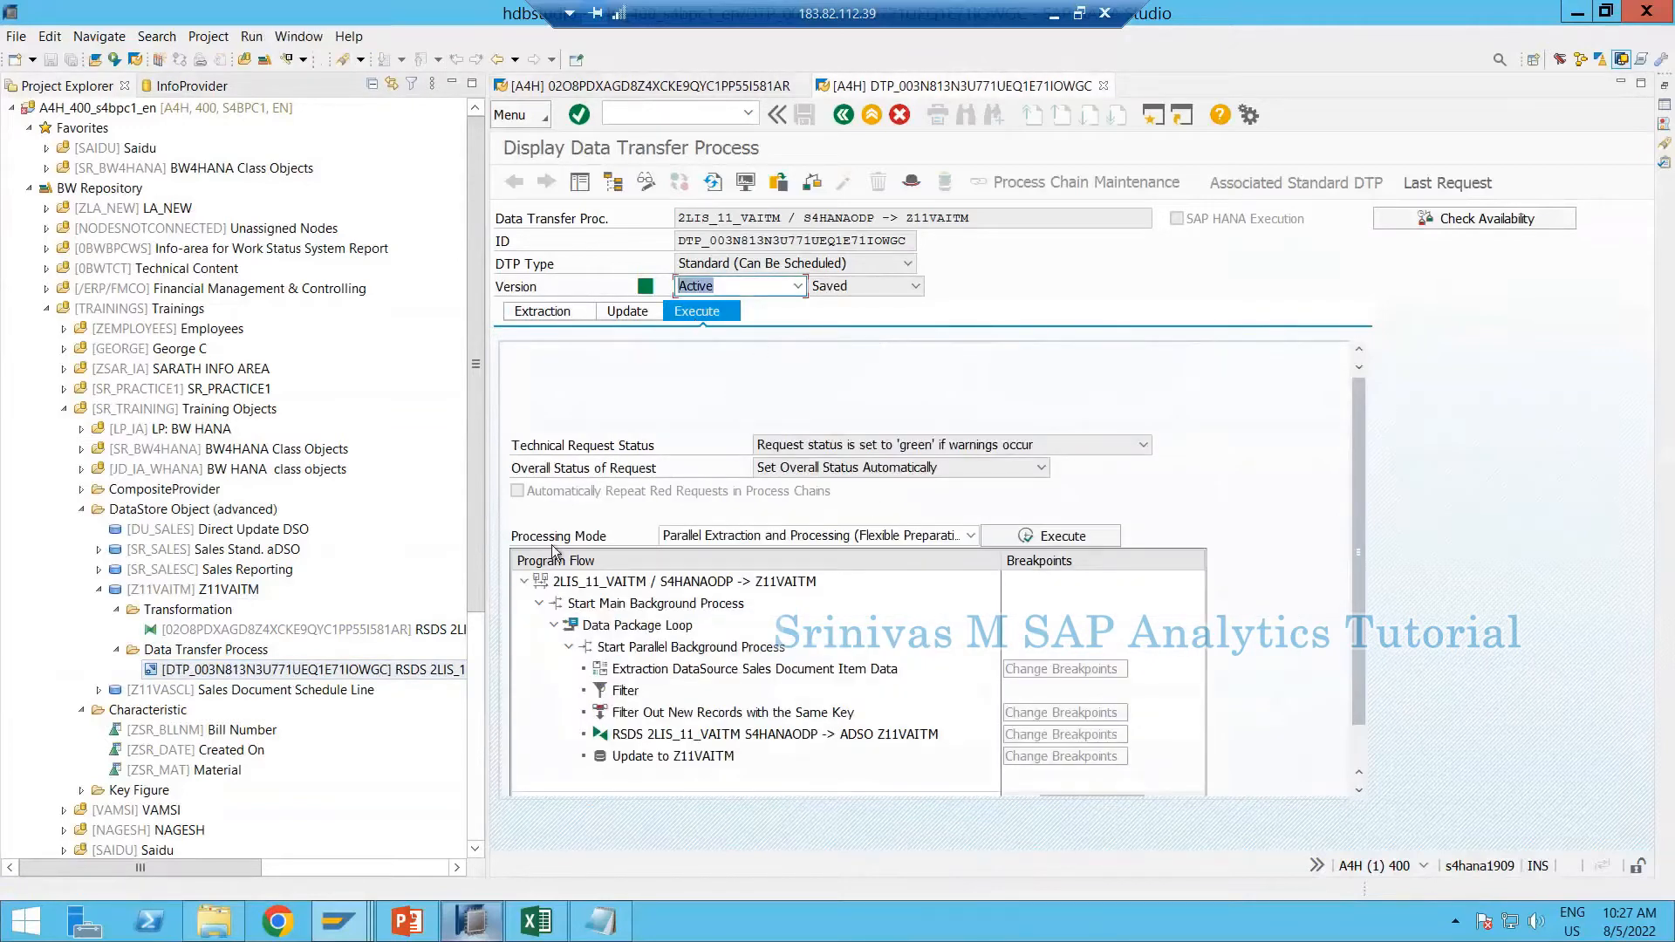
pyautogui.click(1044, 536)
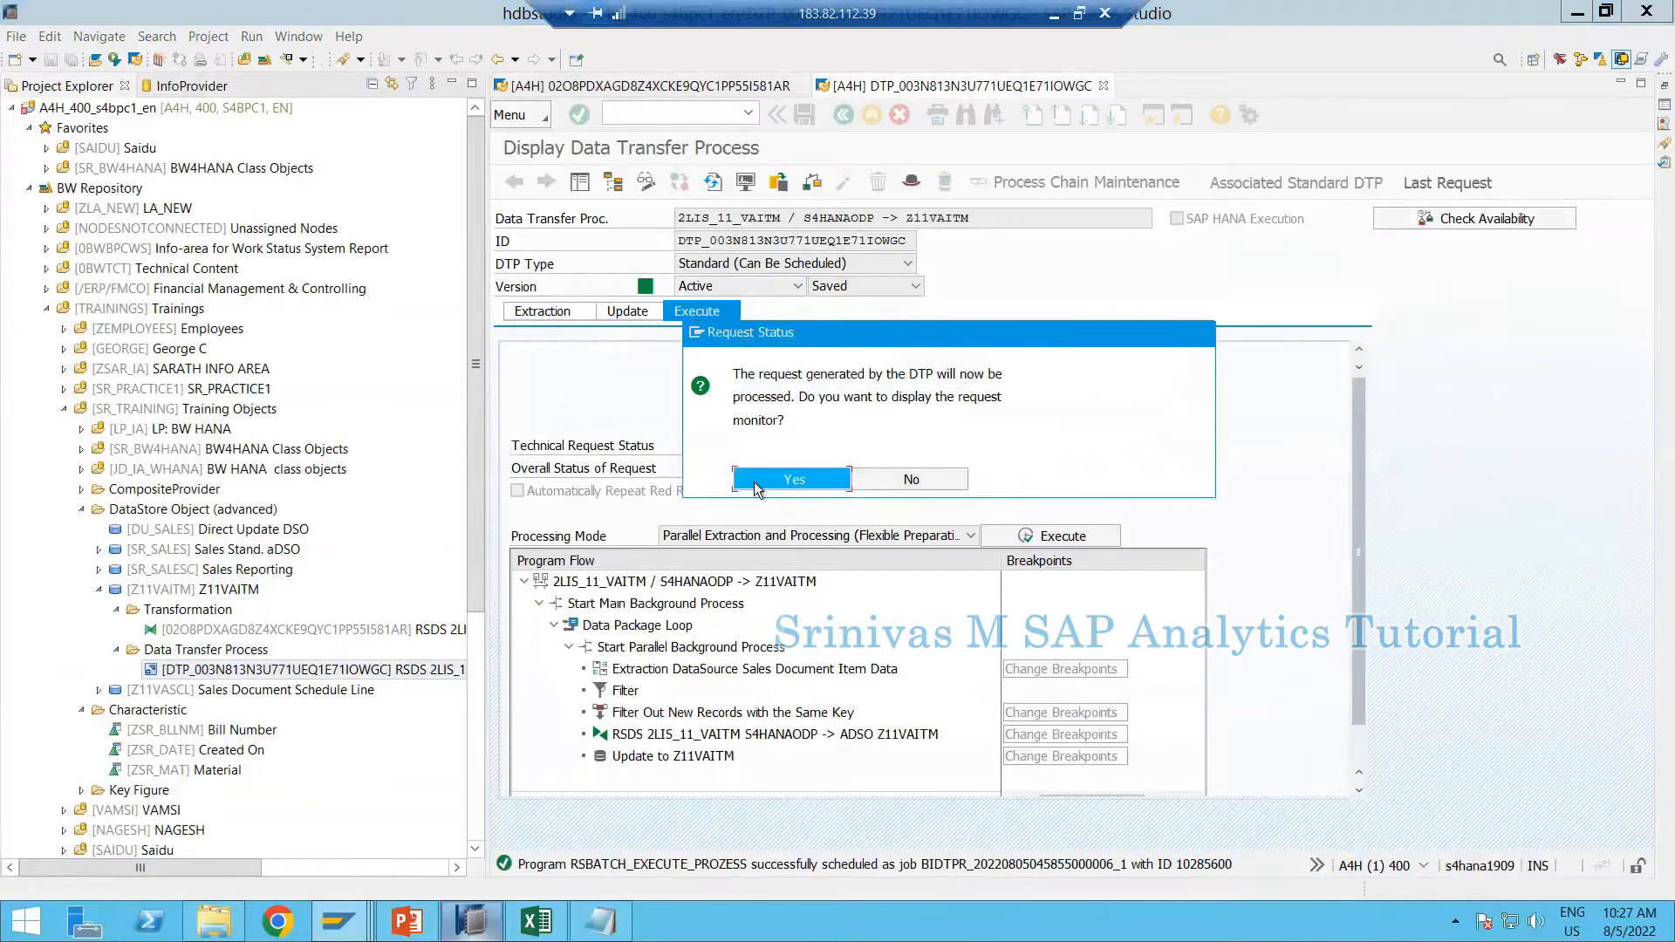
pyautogui.click(756, 482)
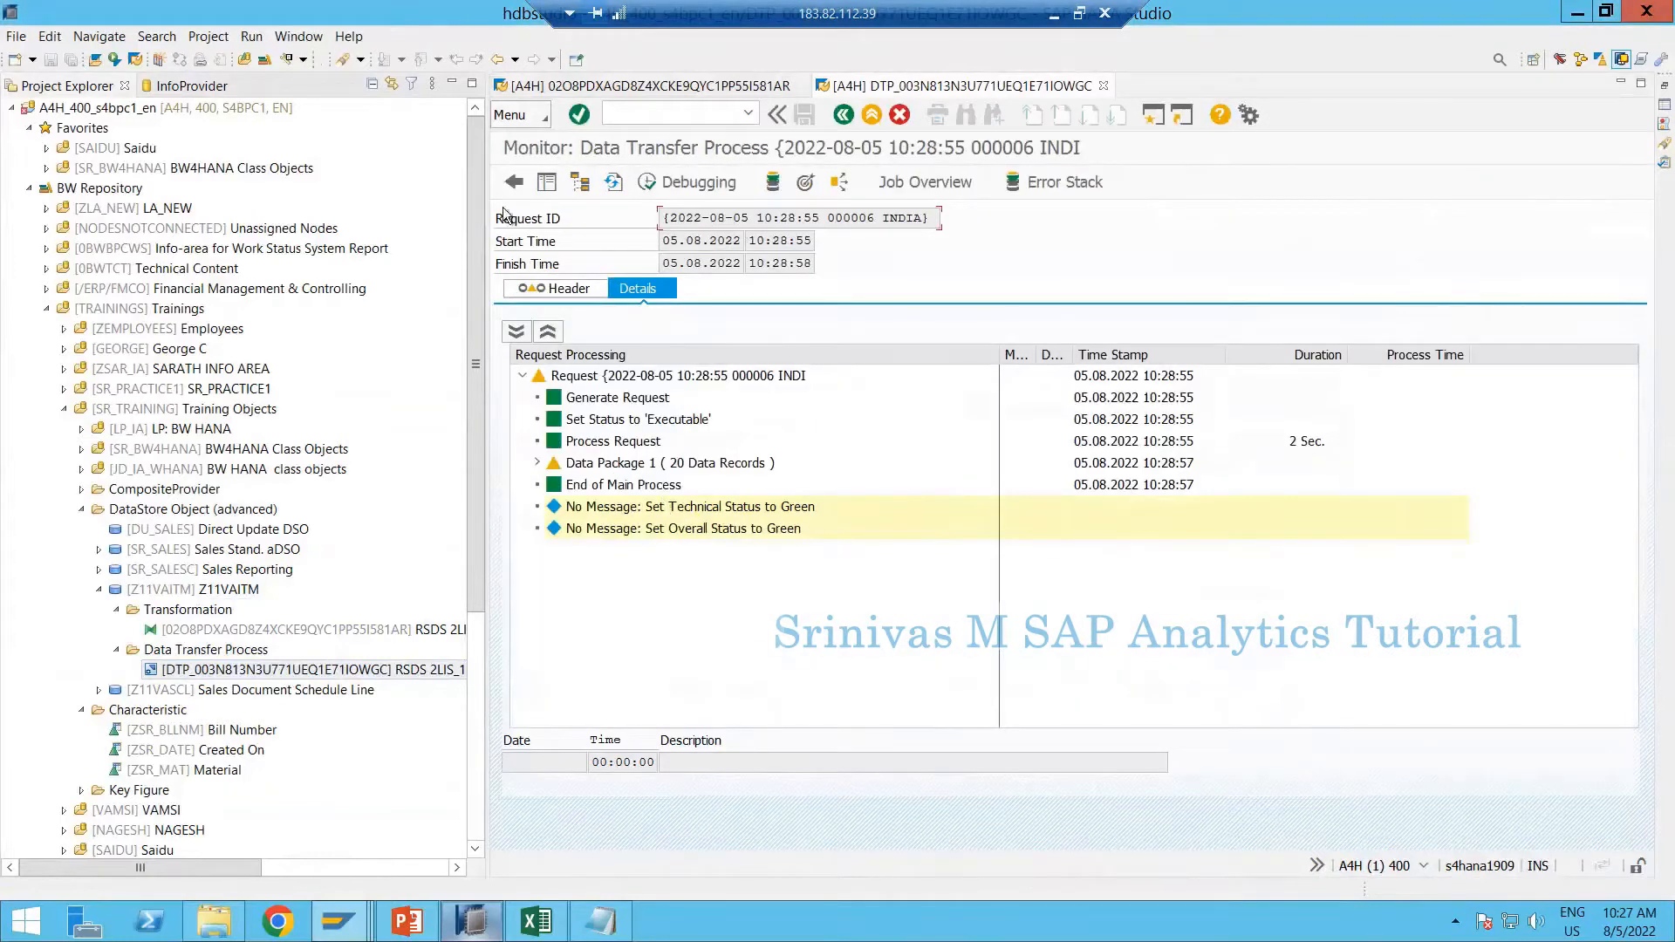
# Refresh the request monitor until the load finishes, then expand Data Package 1 and examine the update to DataStore object Z11VAITM
pyautogui.click(613, 182)
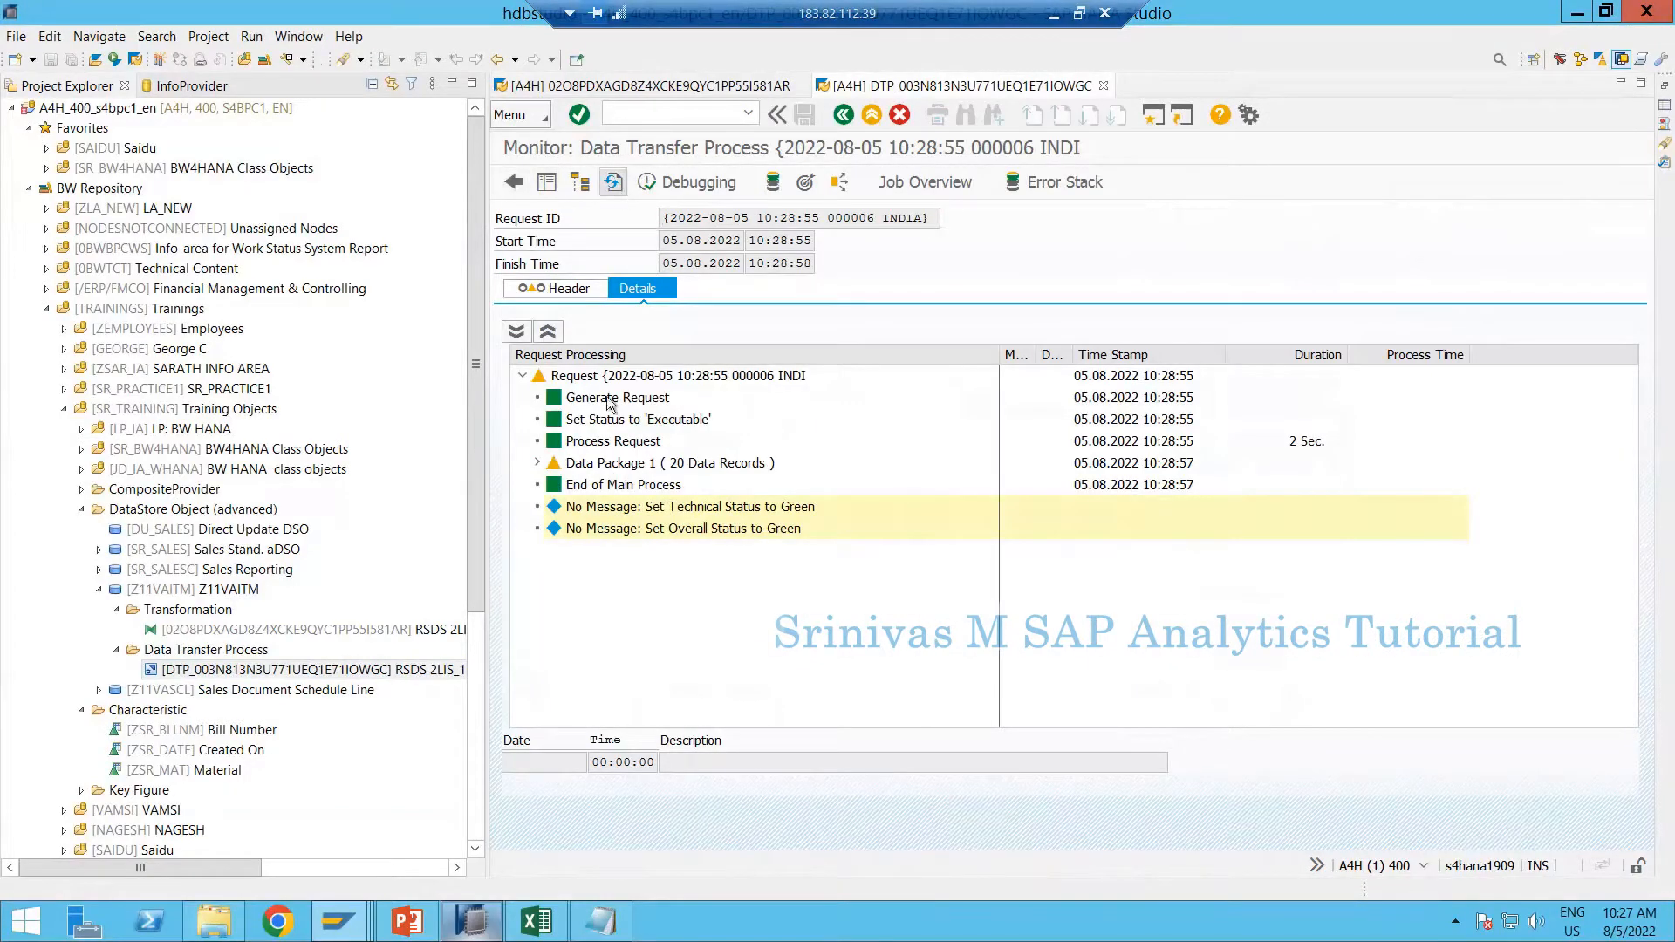
pyautogui.click(613, 181)
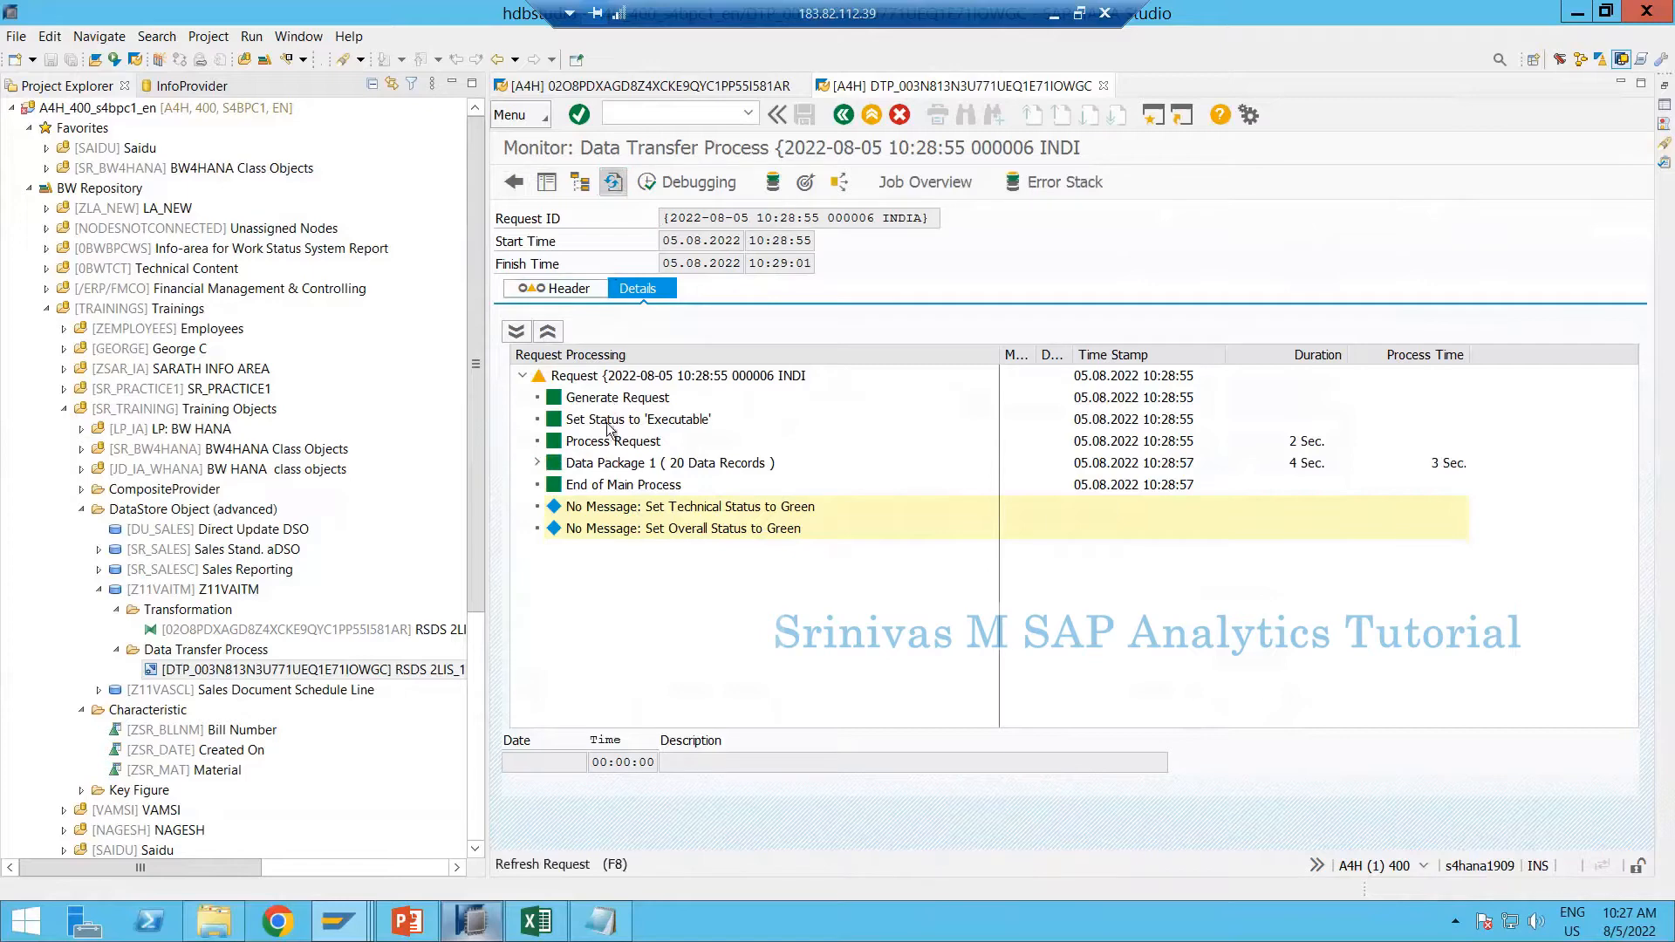
pyautogui.click(614, 182)
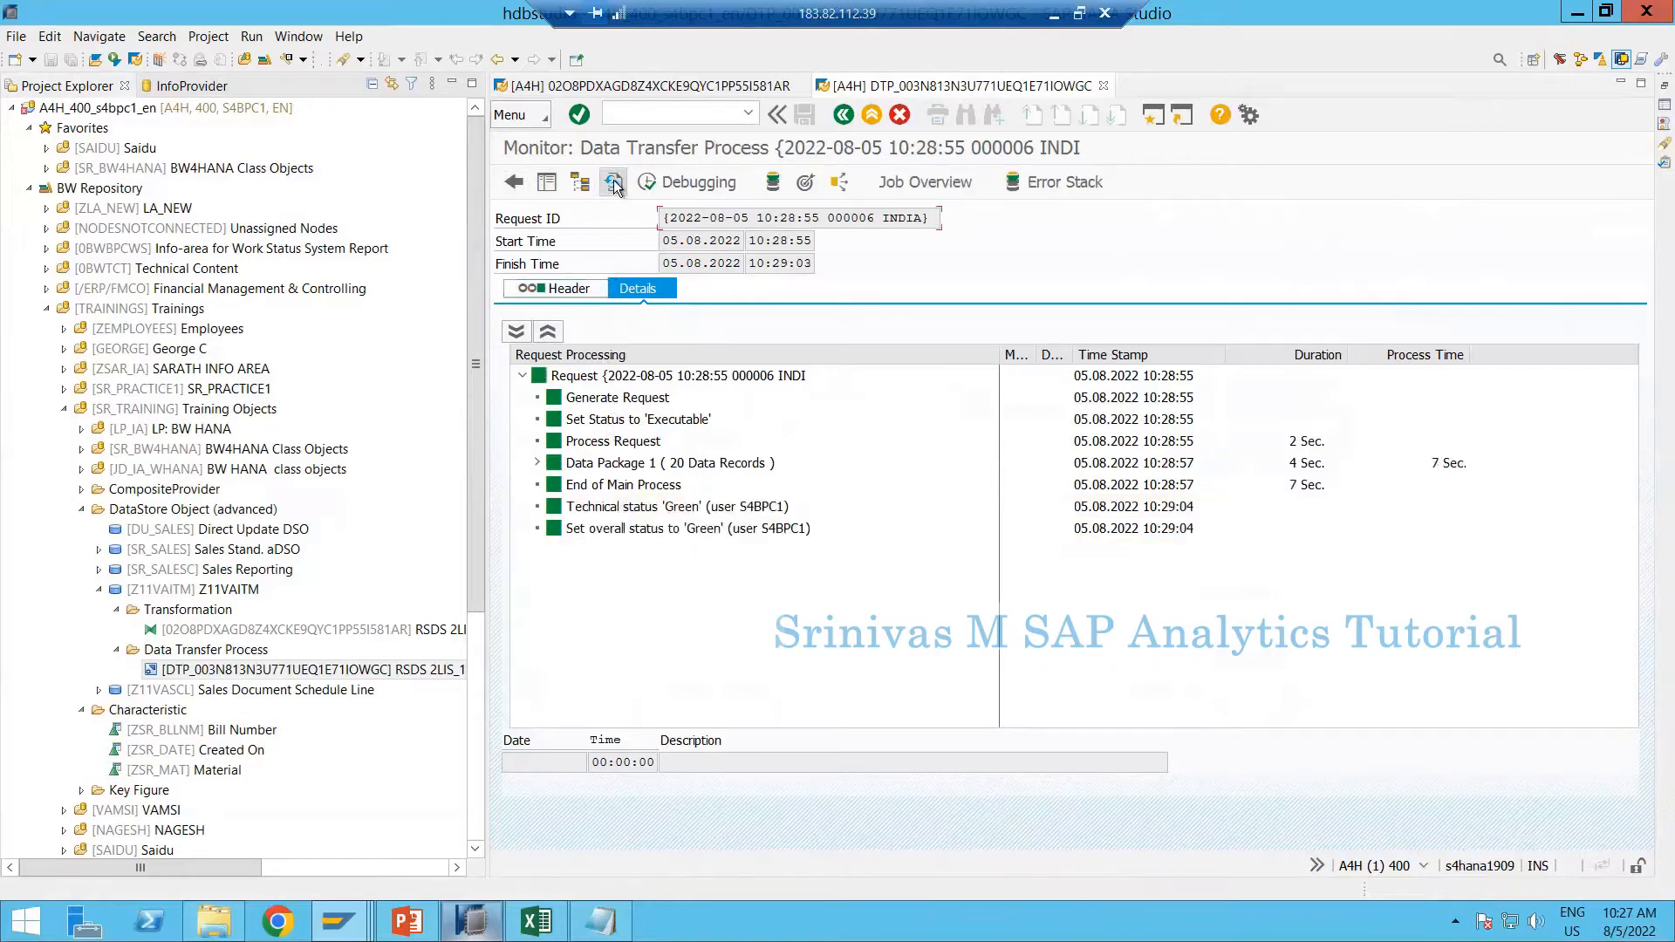
pyautogui.click(535, 464)
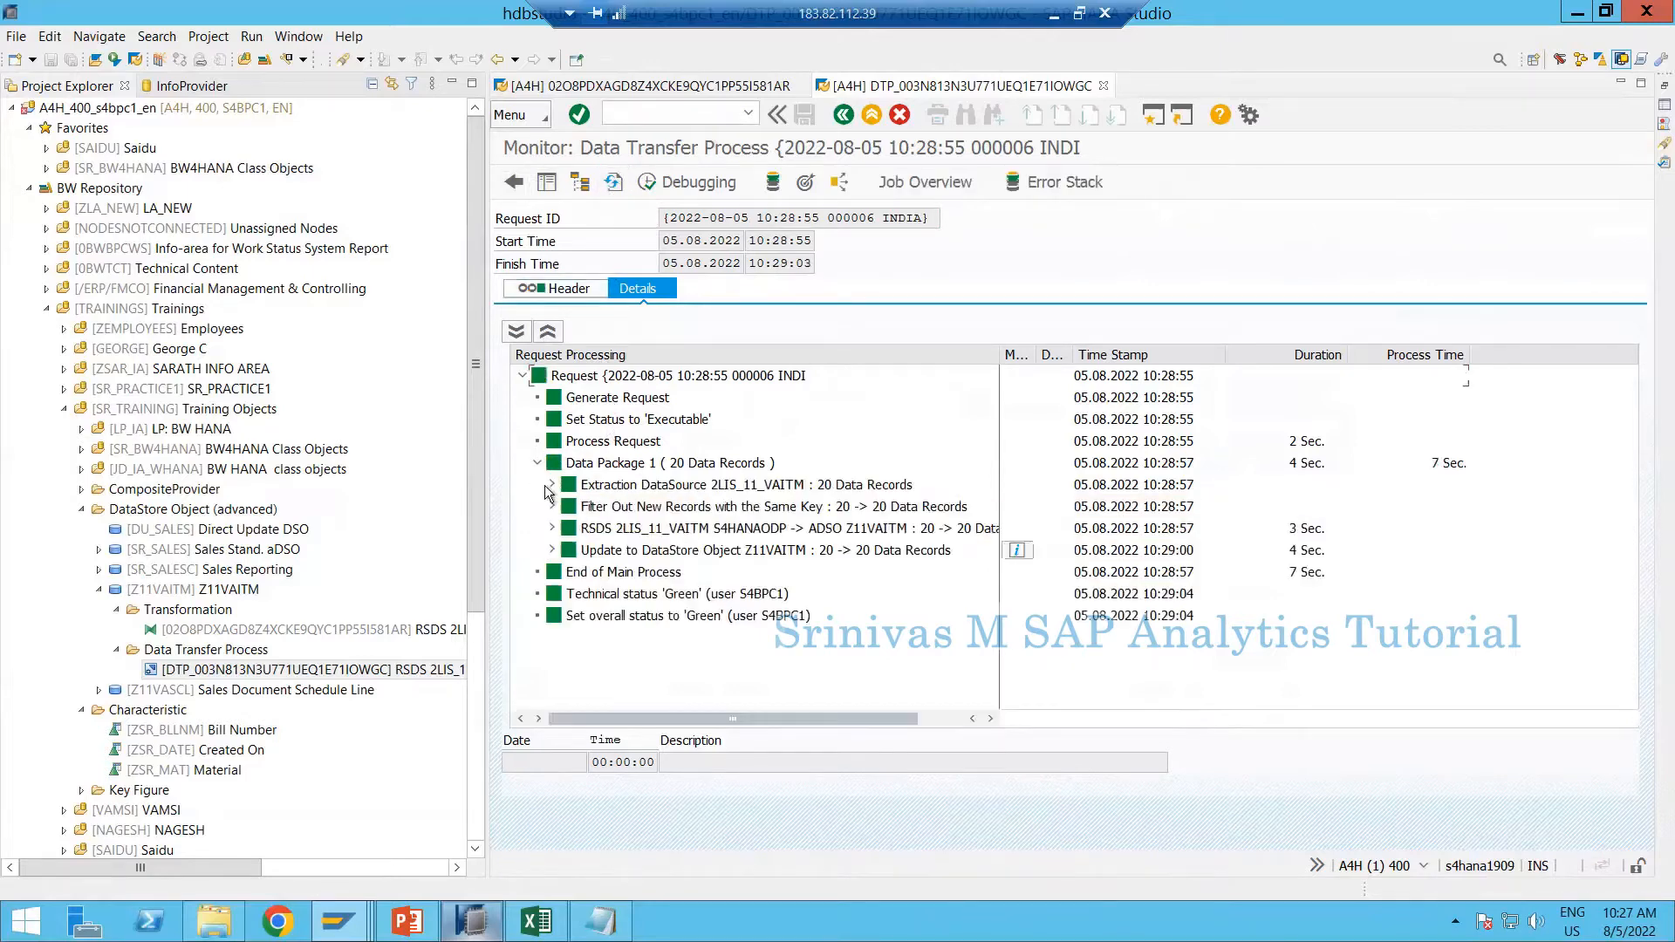
pyautogui.click(716, 553)
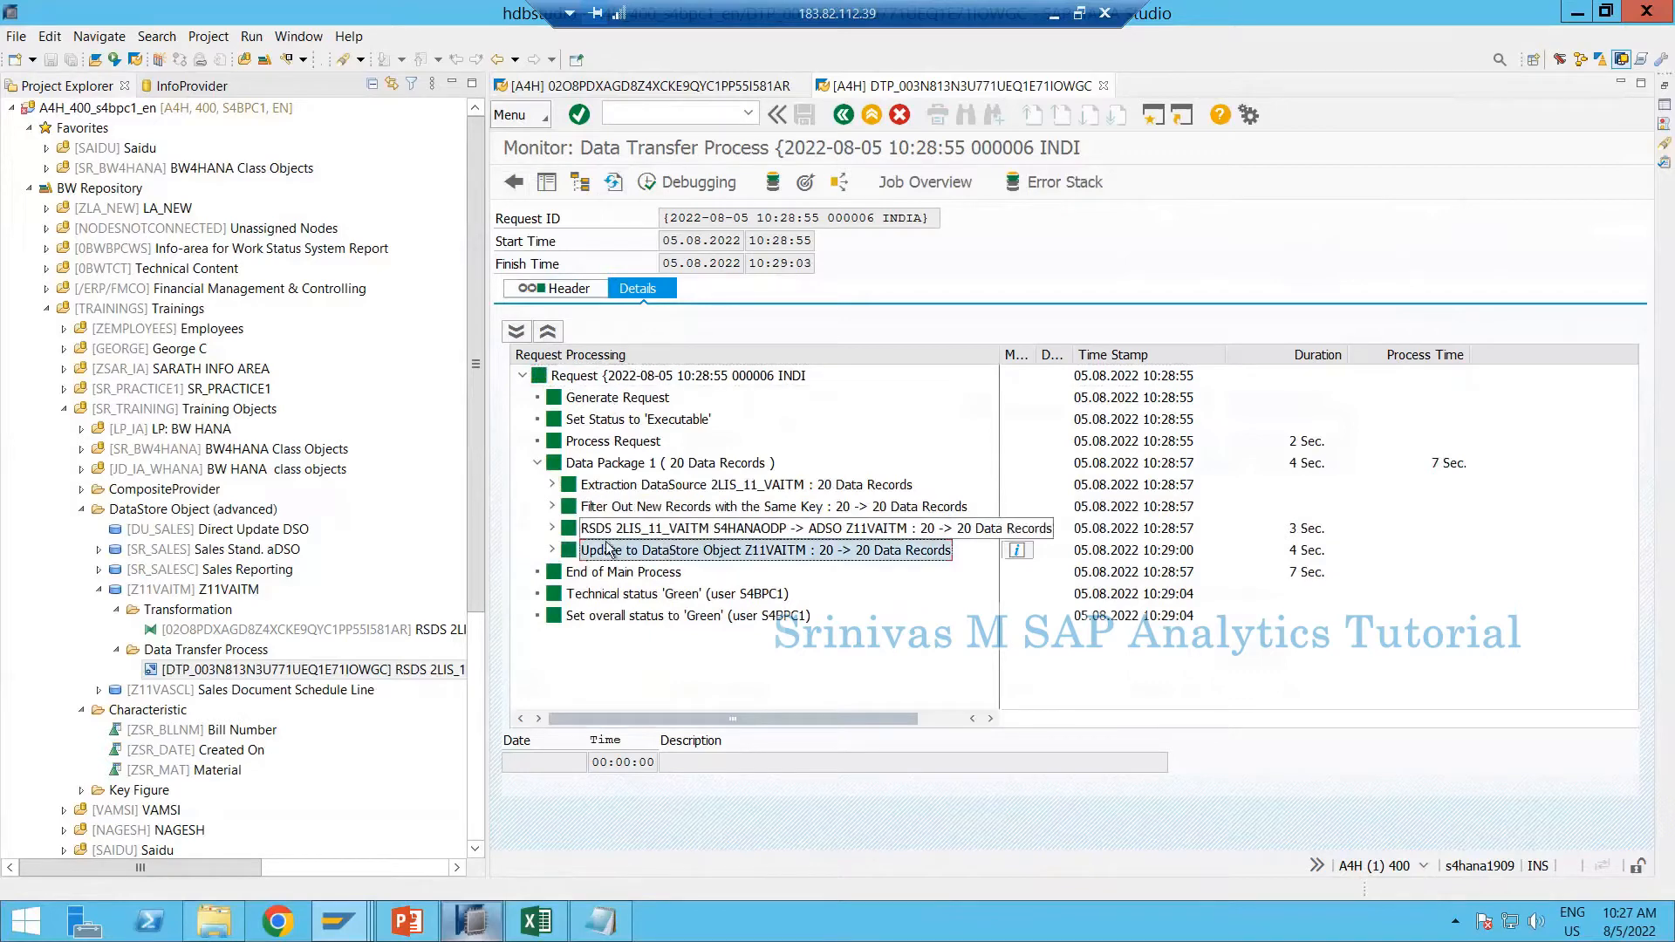
# Switch to the SAP GUI session showing DataSource 2LIS_11_VAKON and open the Extractor Checker with transaction RSA3
pyautogui.click(338, 921)
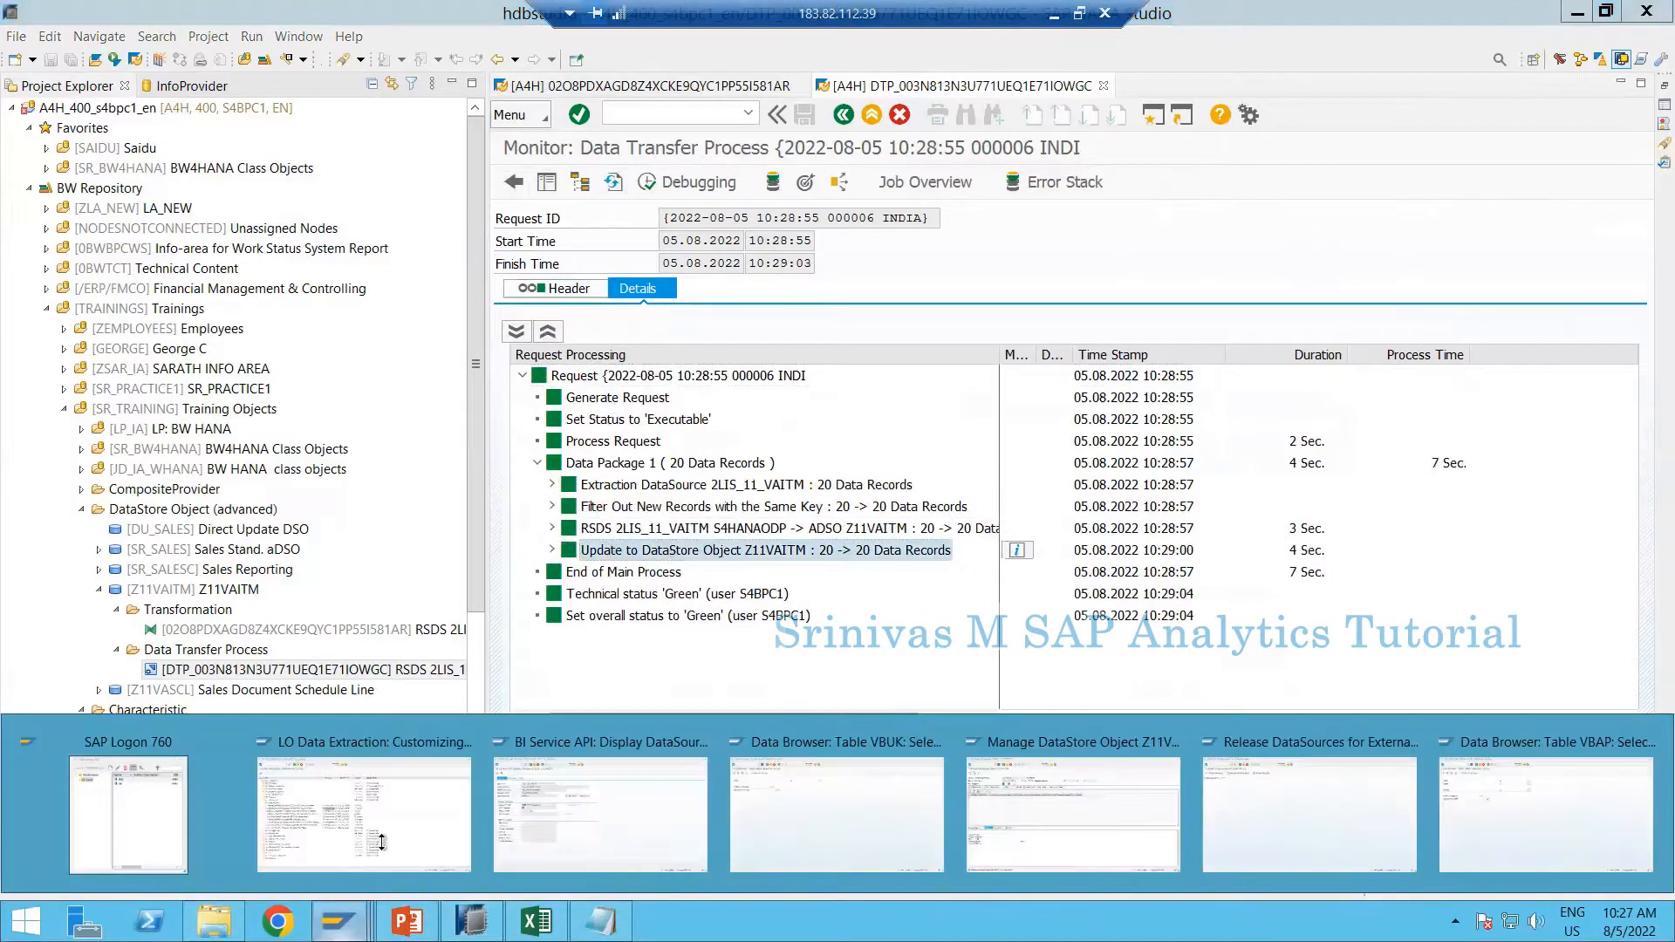
pyautogui.click(594, 823)
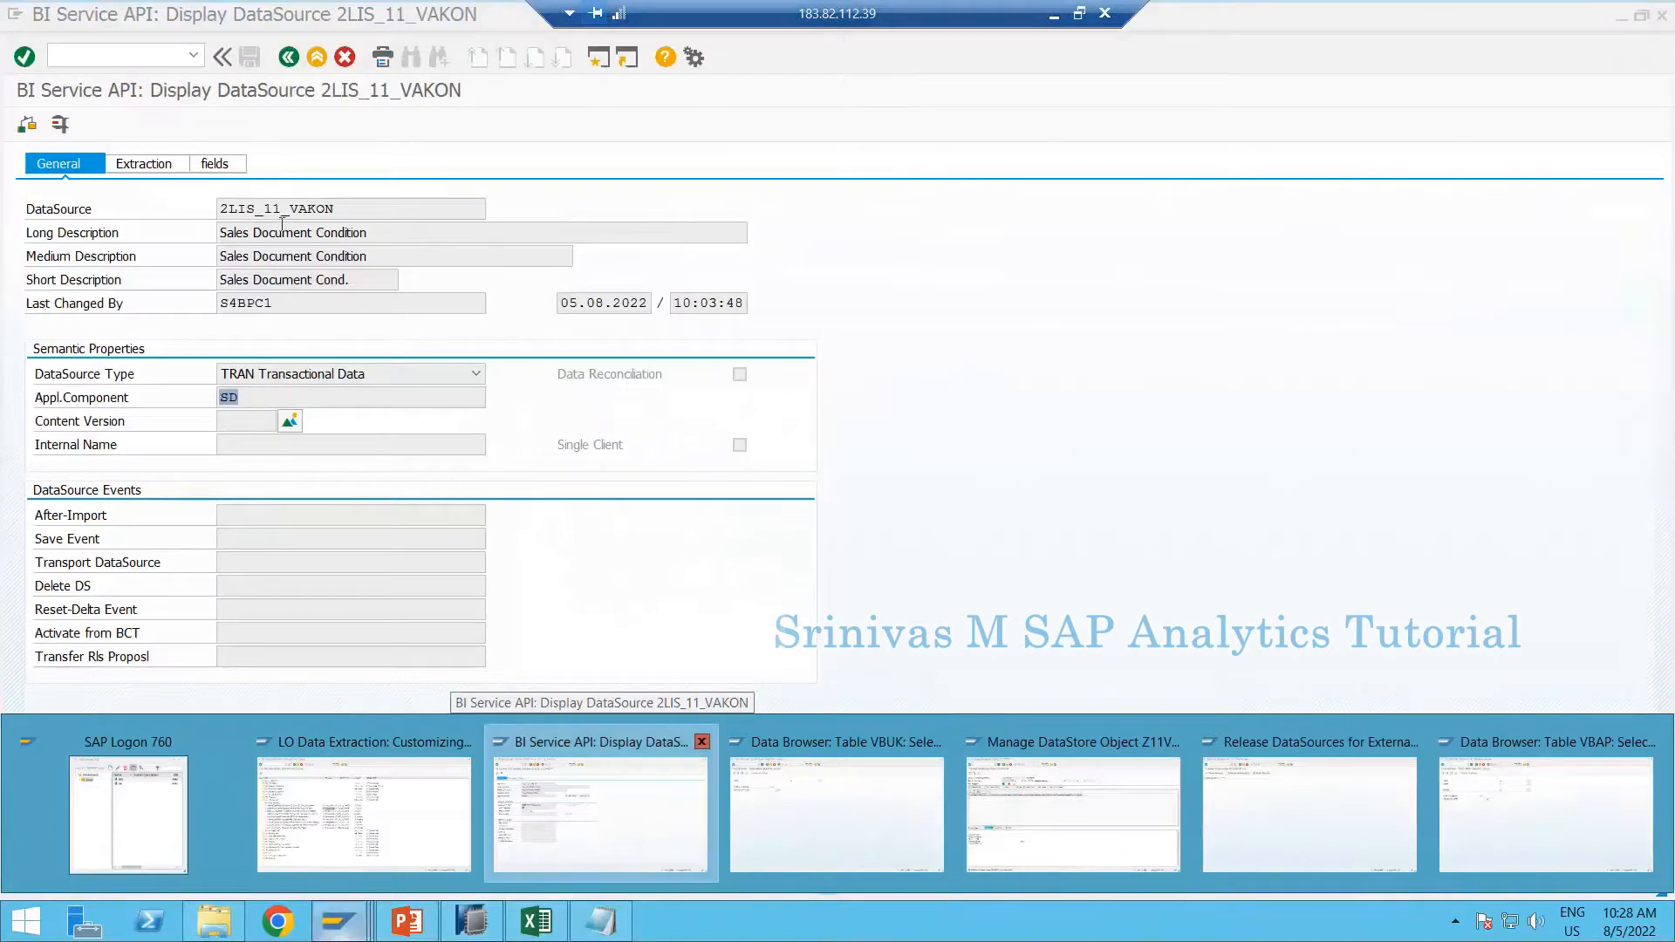
pyautogui.click(117, 57)
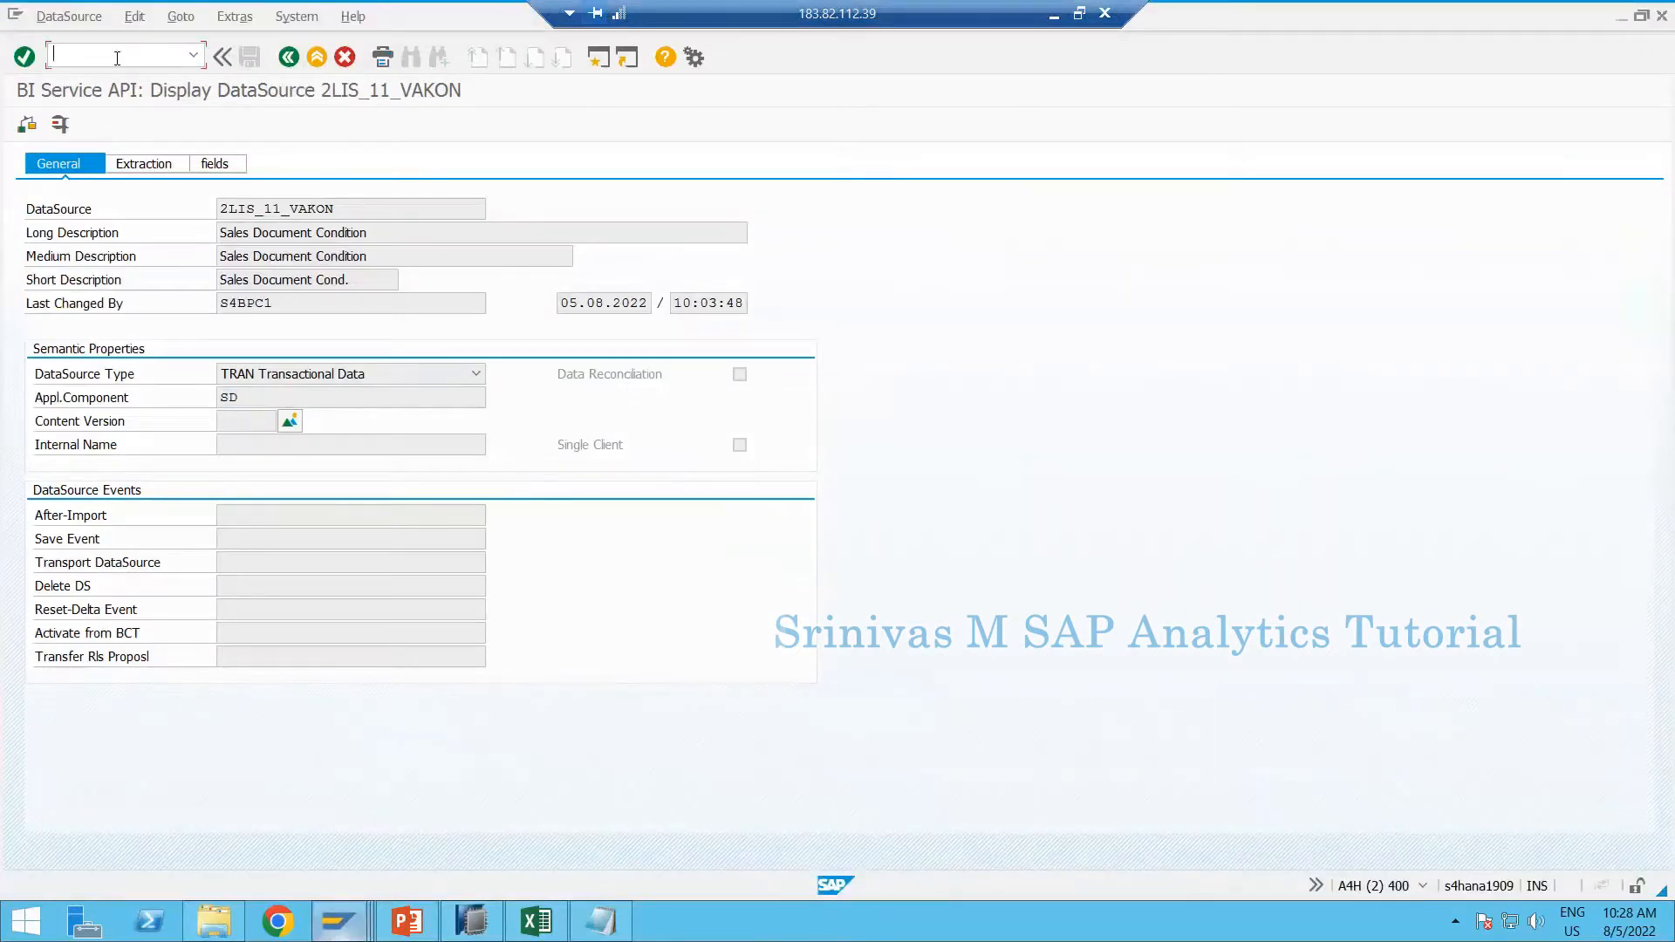
pyautogui.write('/nrsa3')
pyautogui.press('Return')
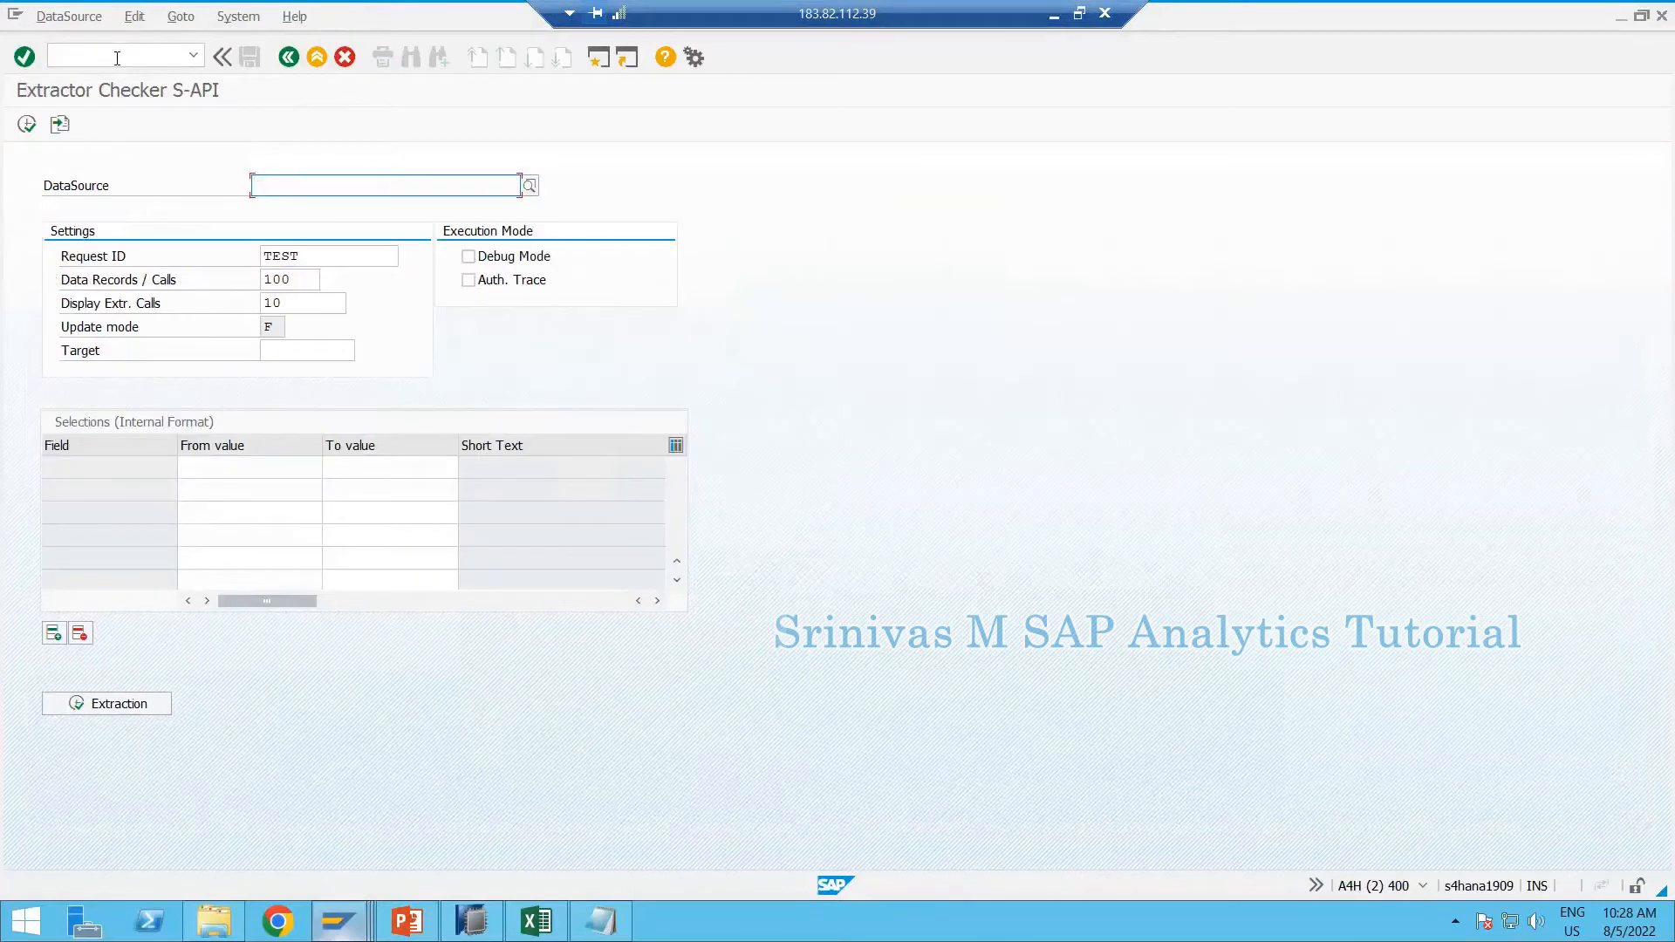
# Select 2LIS_11_VAITM from the previously used entries as the DataSource to check
pyautogui.press('BackSpace')
pyautogui.press('Down')
pyautogui.press('Down')
pyautogui.press('Down')
pyautogui.press('Down')
pyautogui.press('Down')
pyautogui.press('Down')
pyautogui.press('Down')
pyautogui.press('Down')
pyautogui.press('Down')
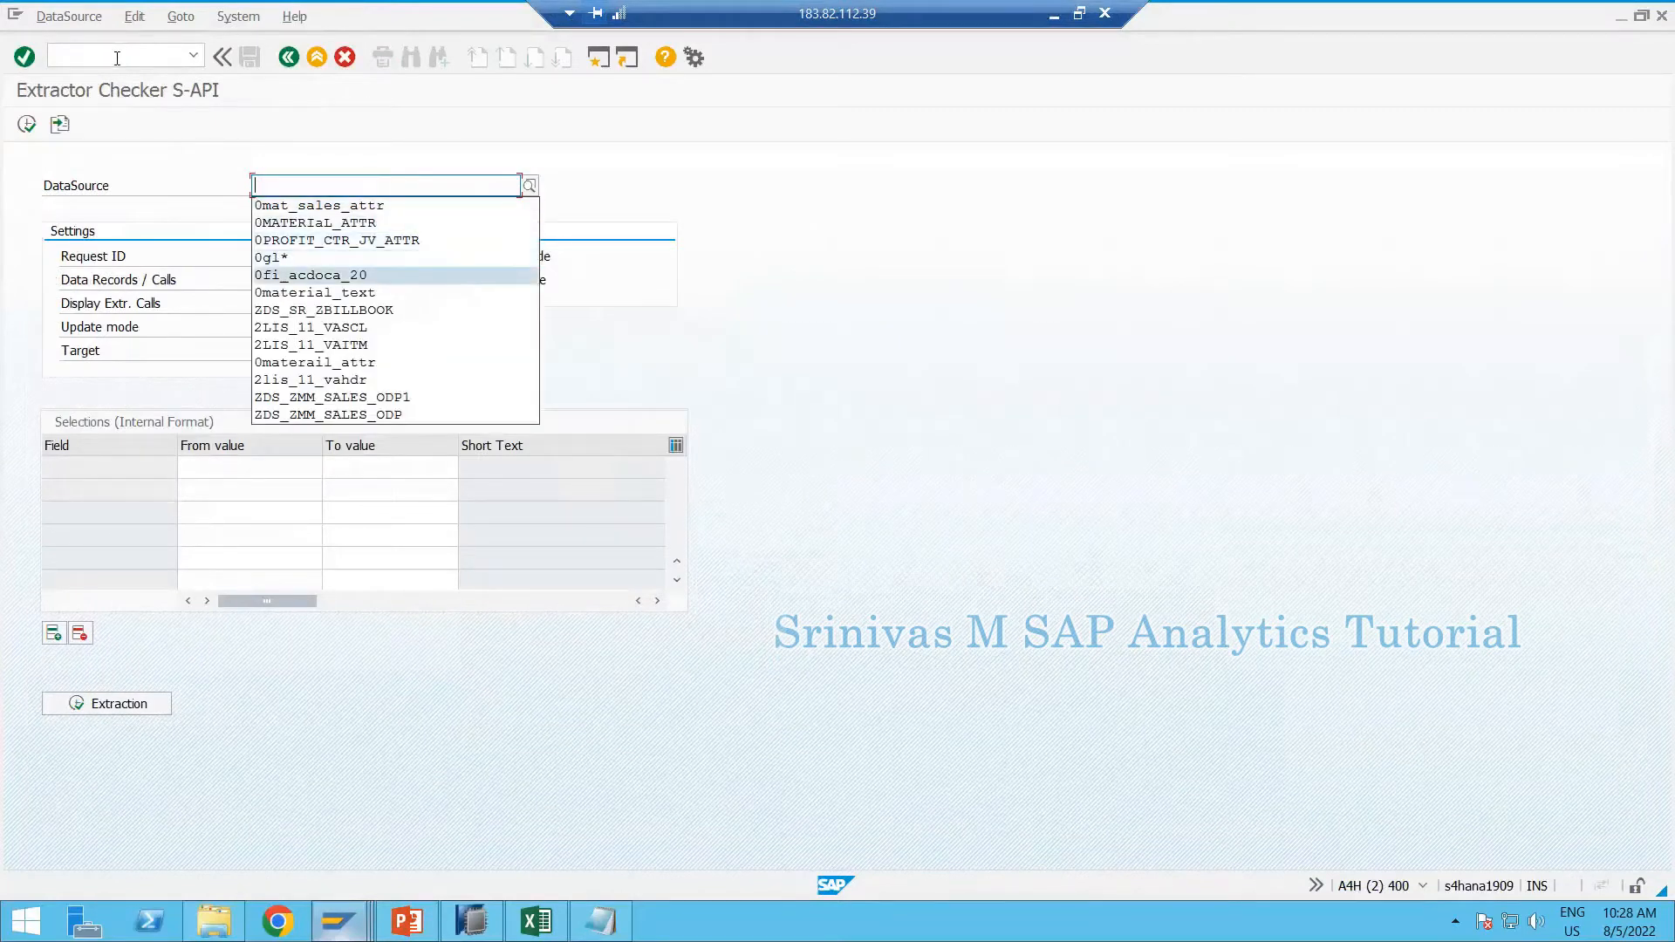
pyautogui.press('Return')
pyautogui.press('Return')
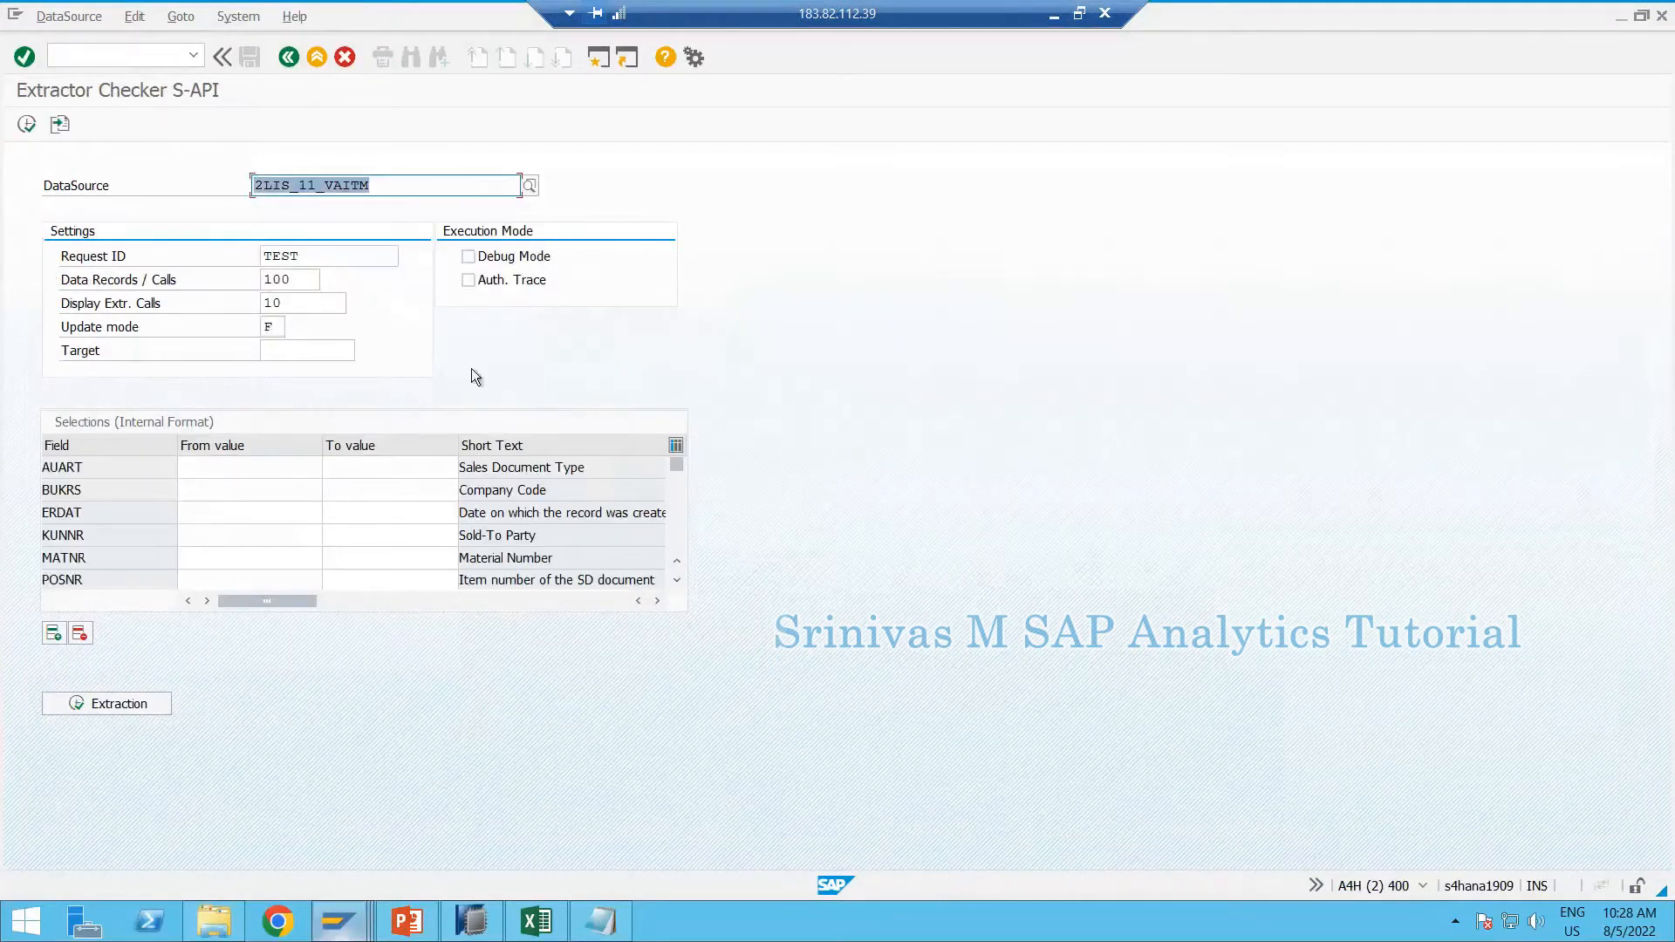
# Set the displayed extractor calls to 1 and the data records per call to 9100
pyautogui.click(316, 296)
pyautogui.press('BackSpace')
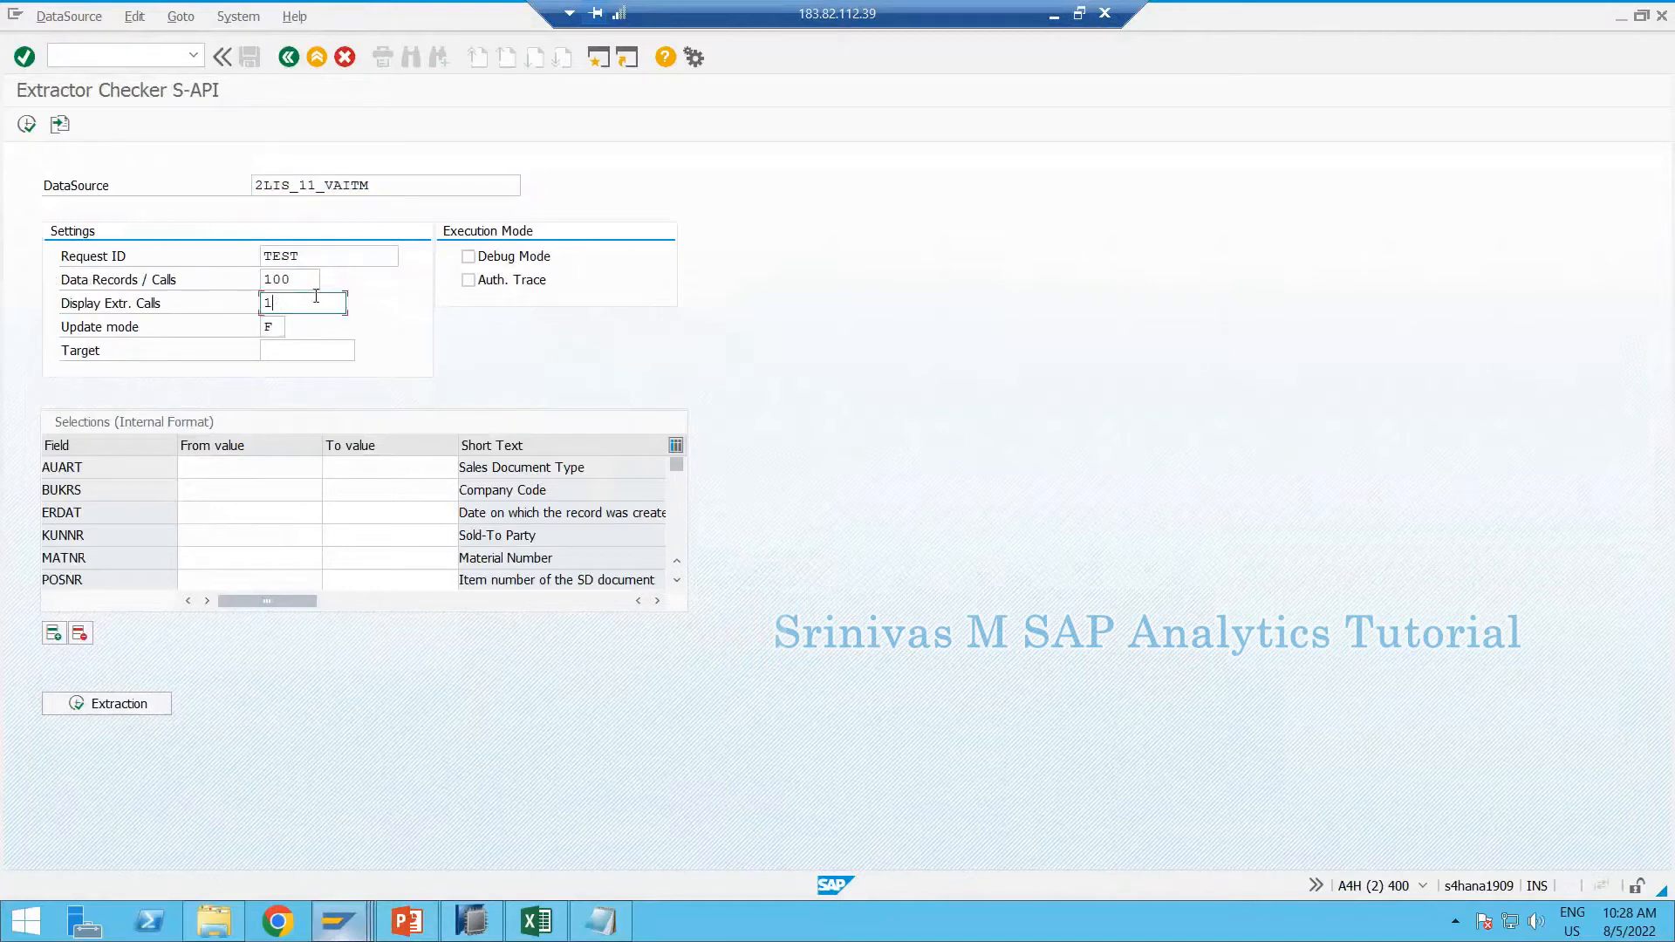
pyautogui.press('Return')
pyautogui.click(306, 283)
pyautogui.write('9')
pyautogui.press('Return')
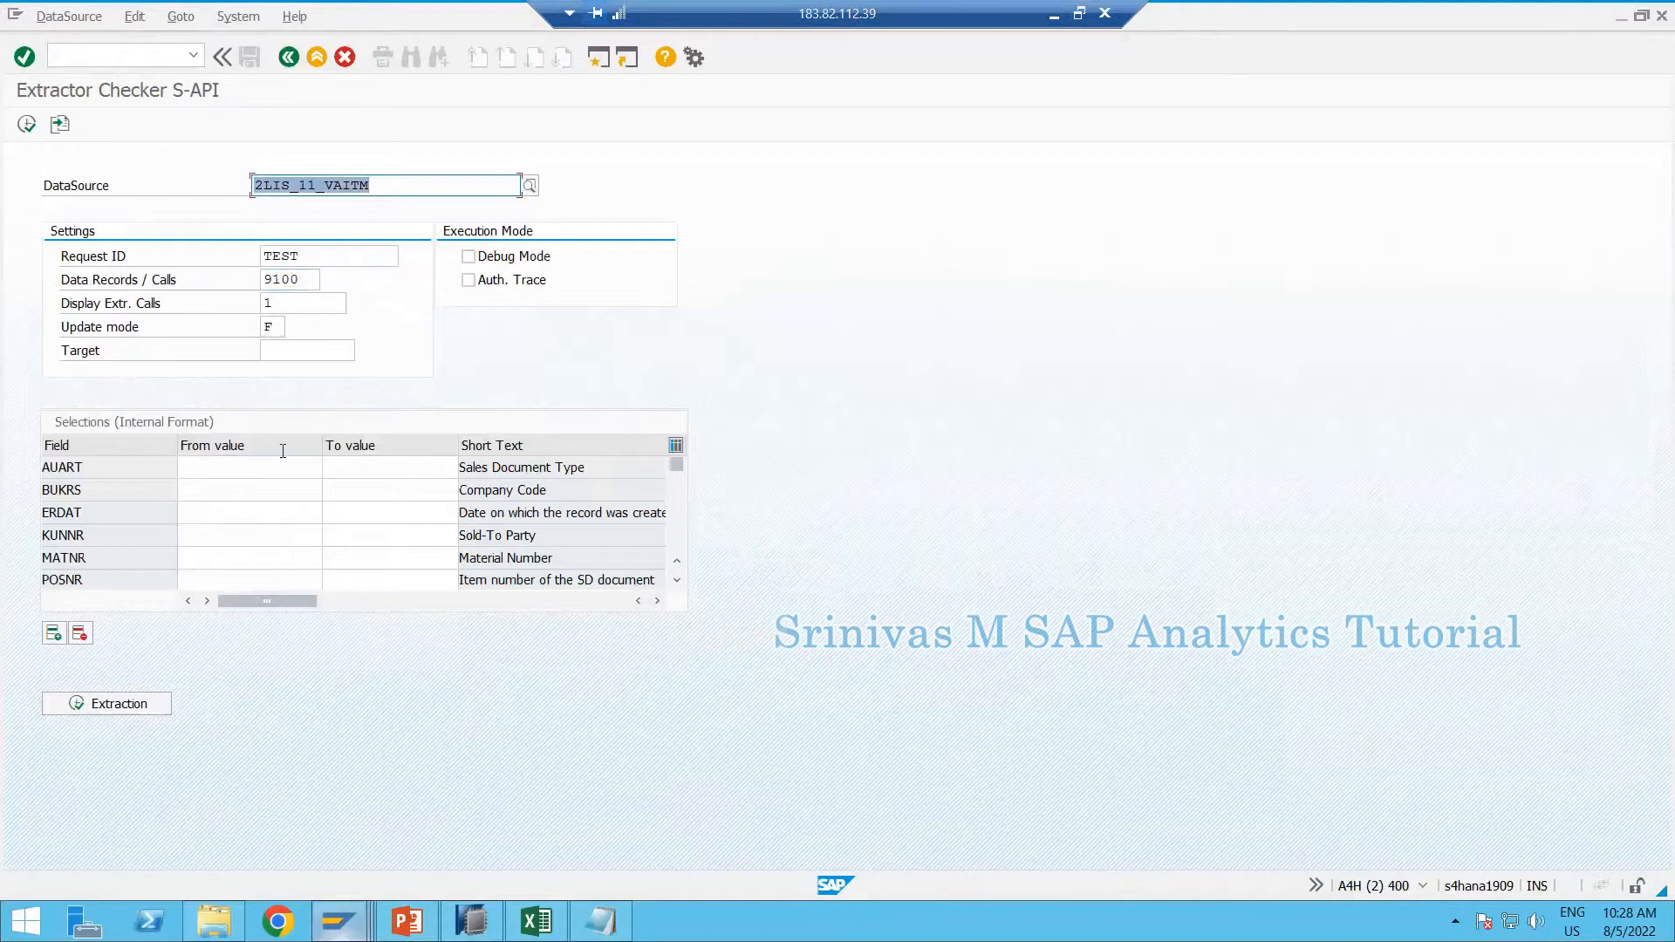
# Run the 2LIS_11_VAITM extraction, display the extracted records in the ALV grid and examine the SD document numbers through the last row
pyautogui.click(132, 710)
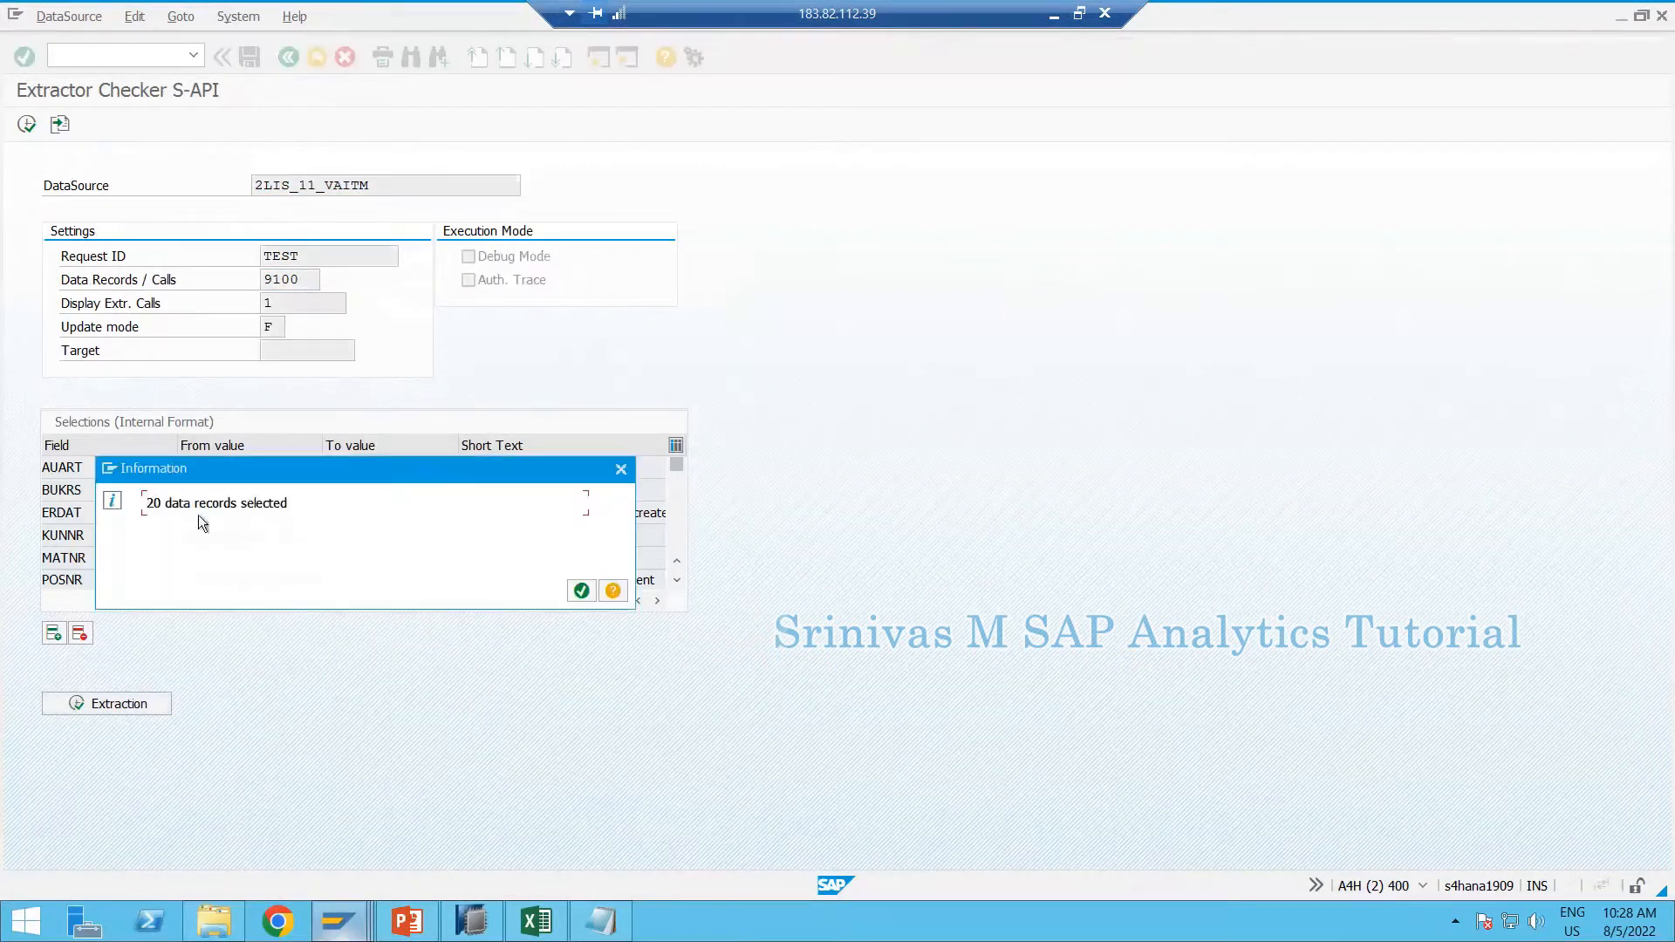
pyautogui.moveTo(221, 477); pyautogui.dragTo(443, 479)
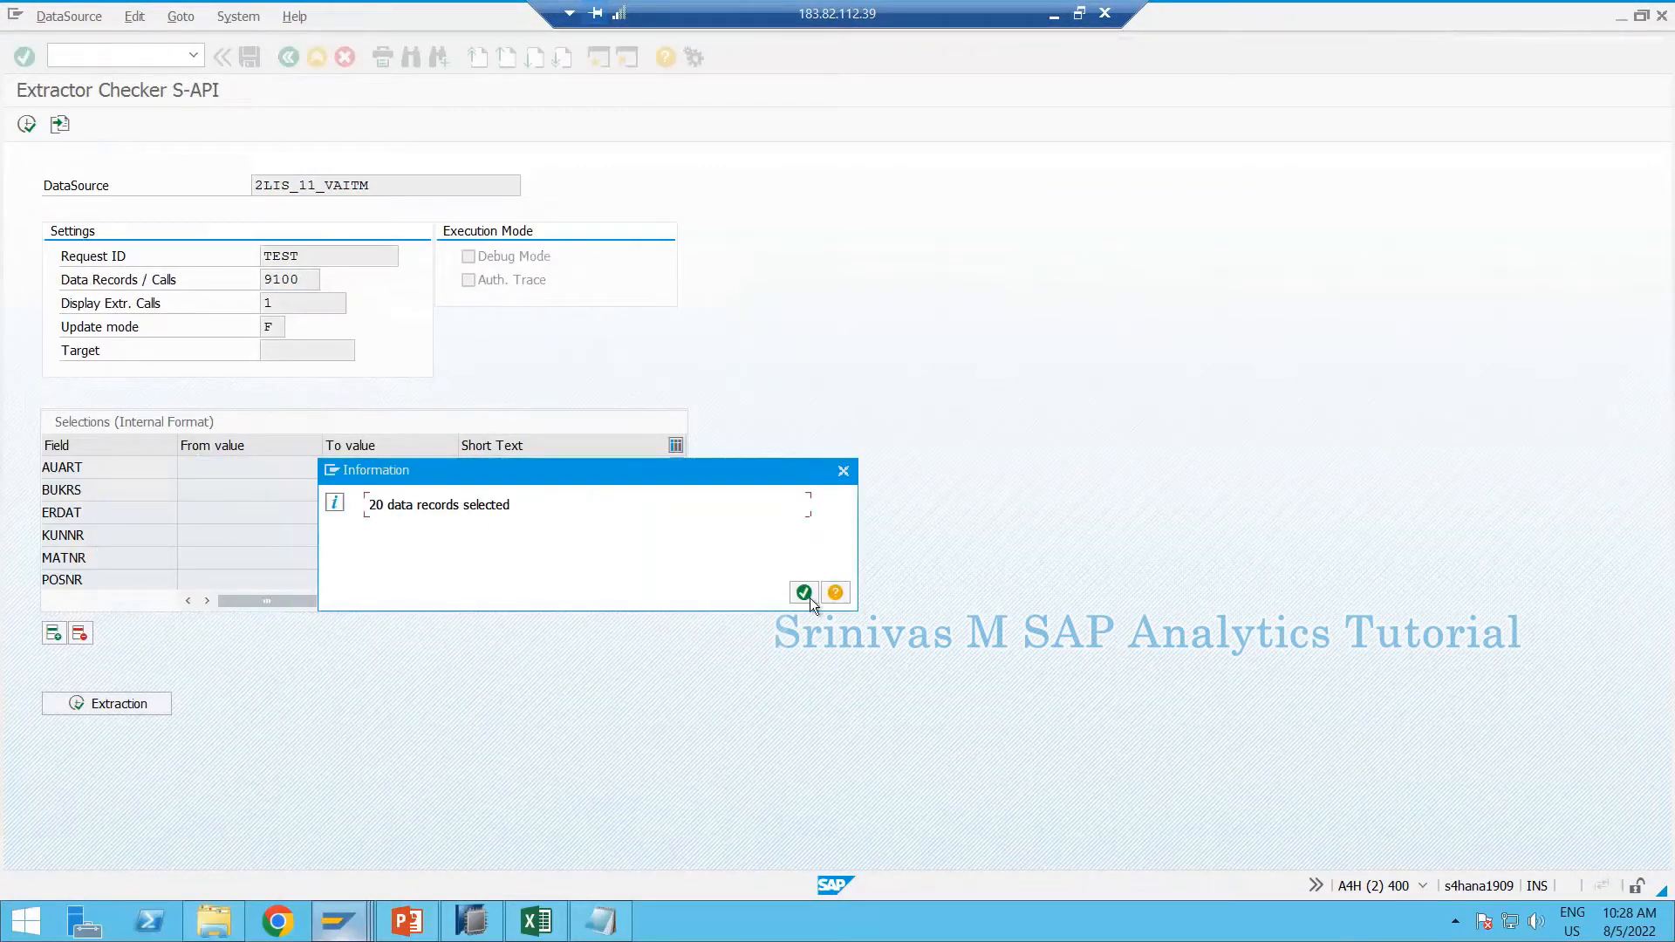
pyautogui.click(803, 593)
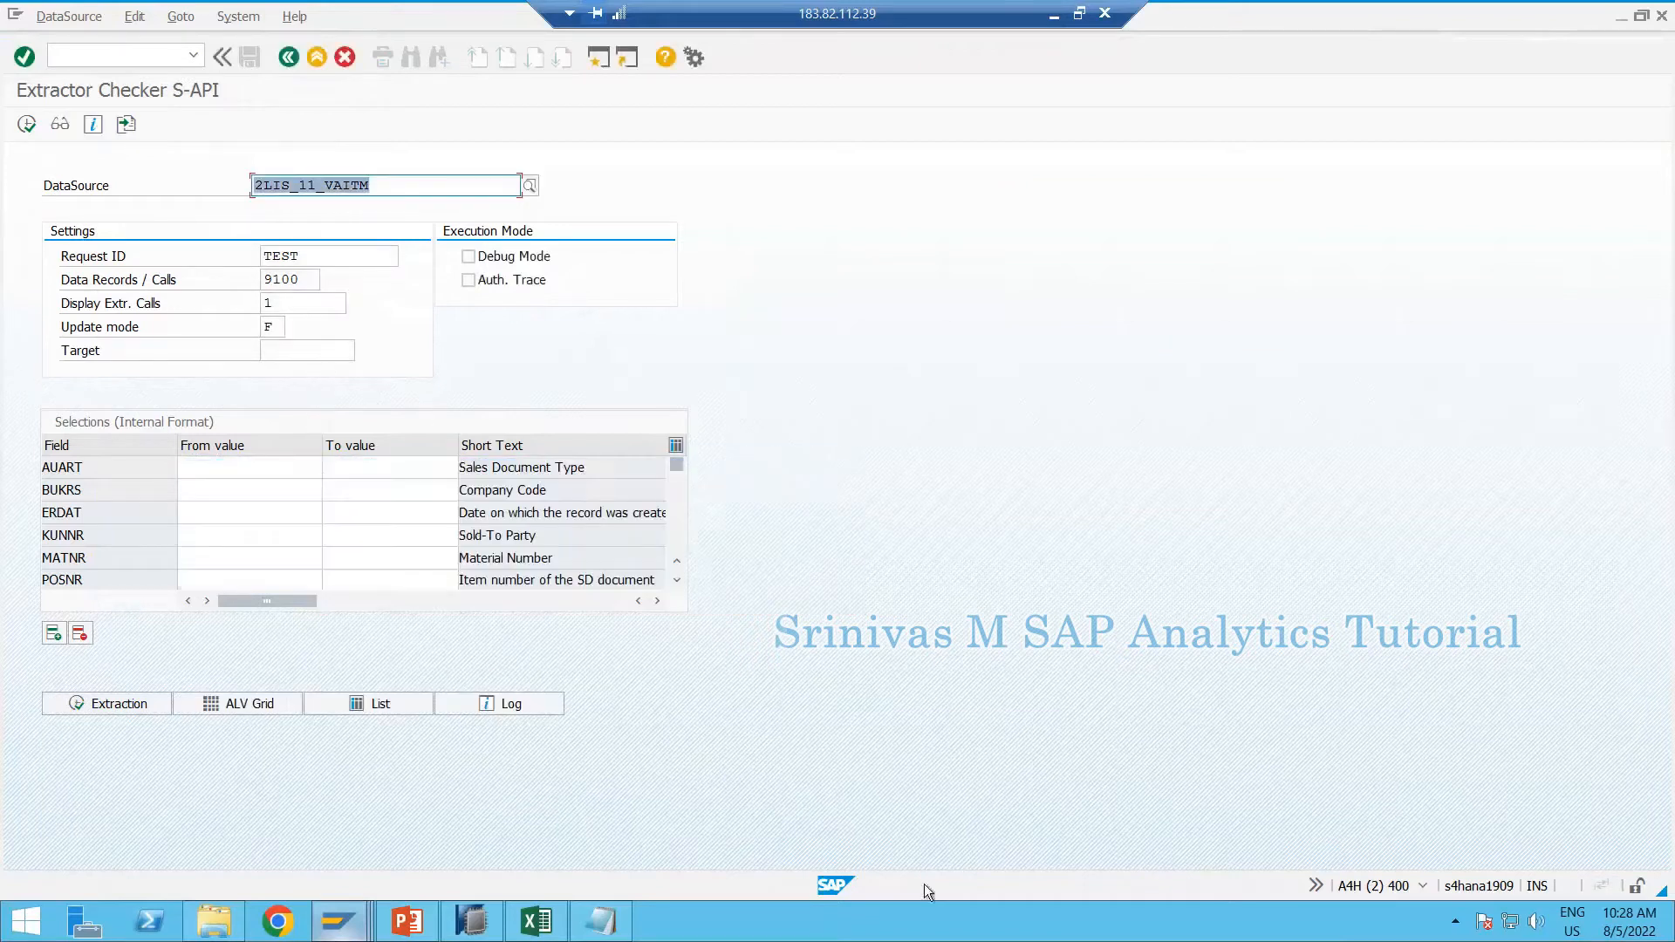
pyautogui.click(239, 703)
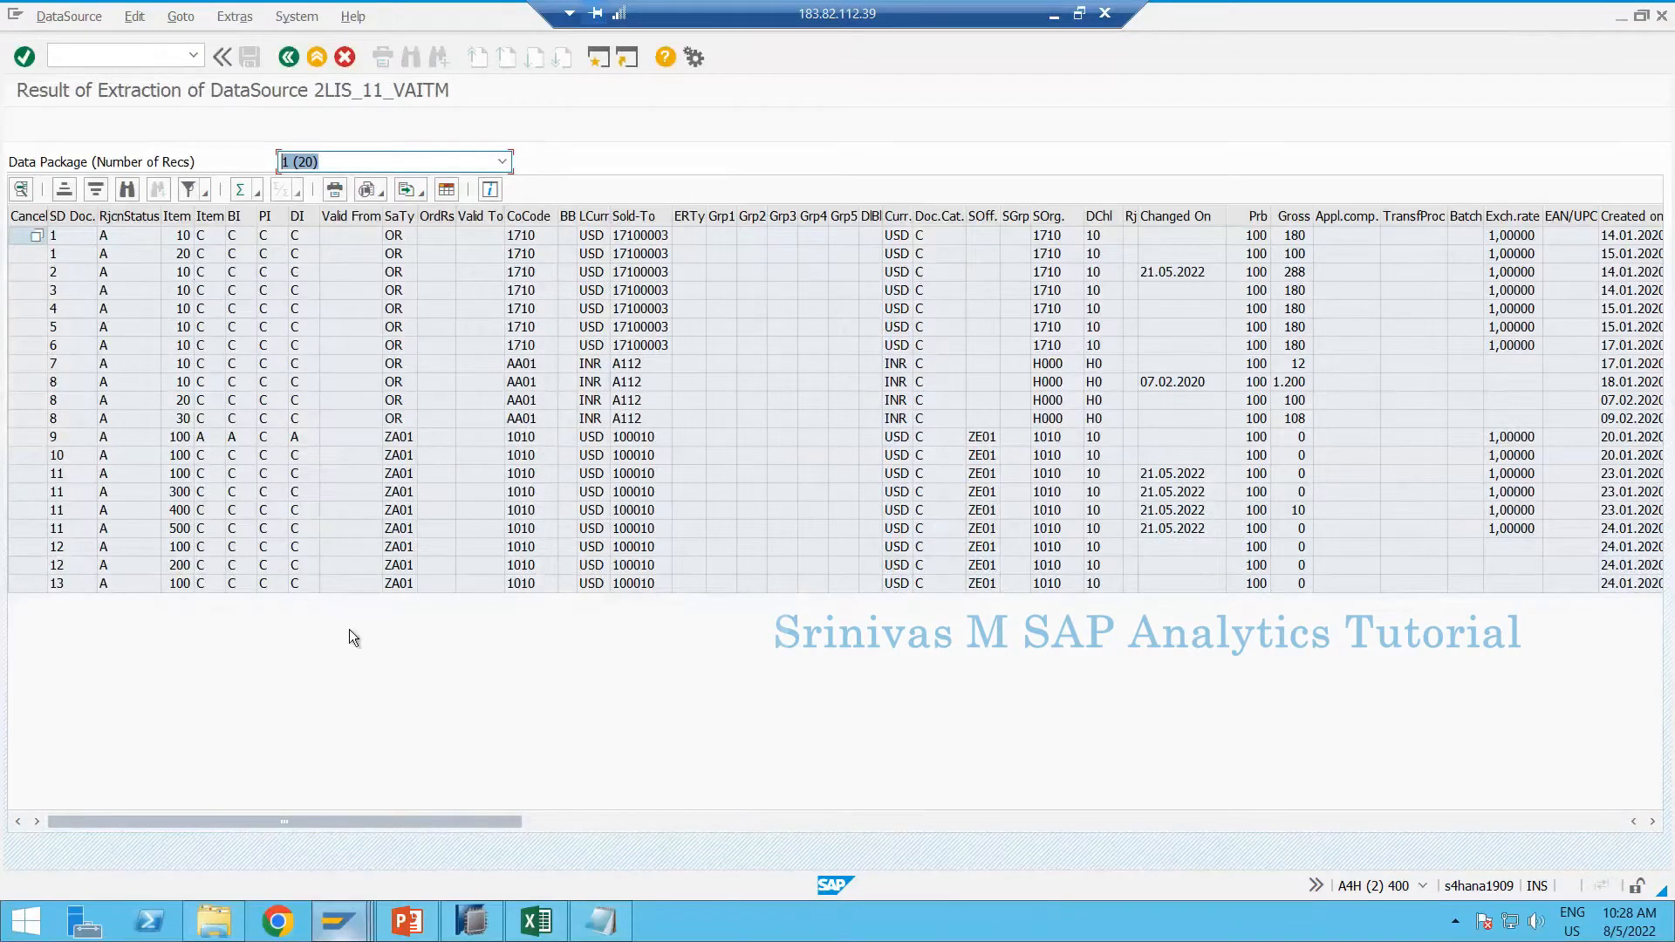
pyautogui.click(68, 214)
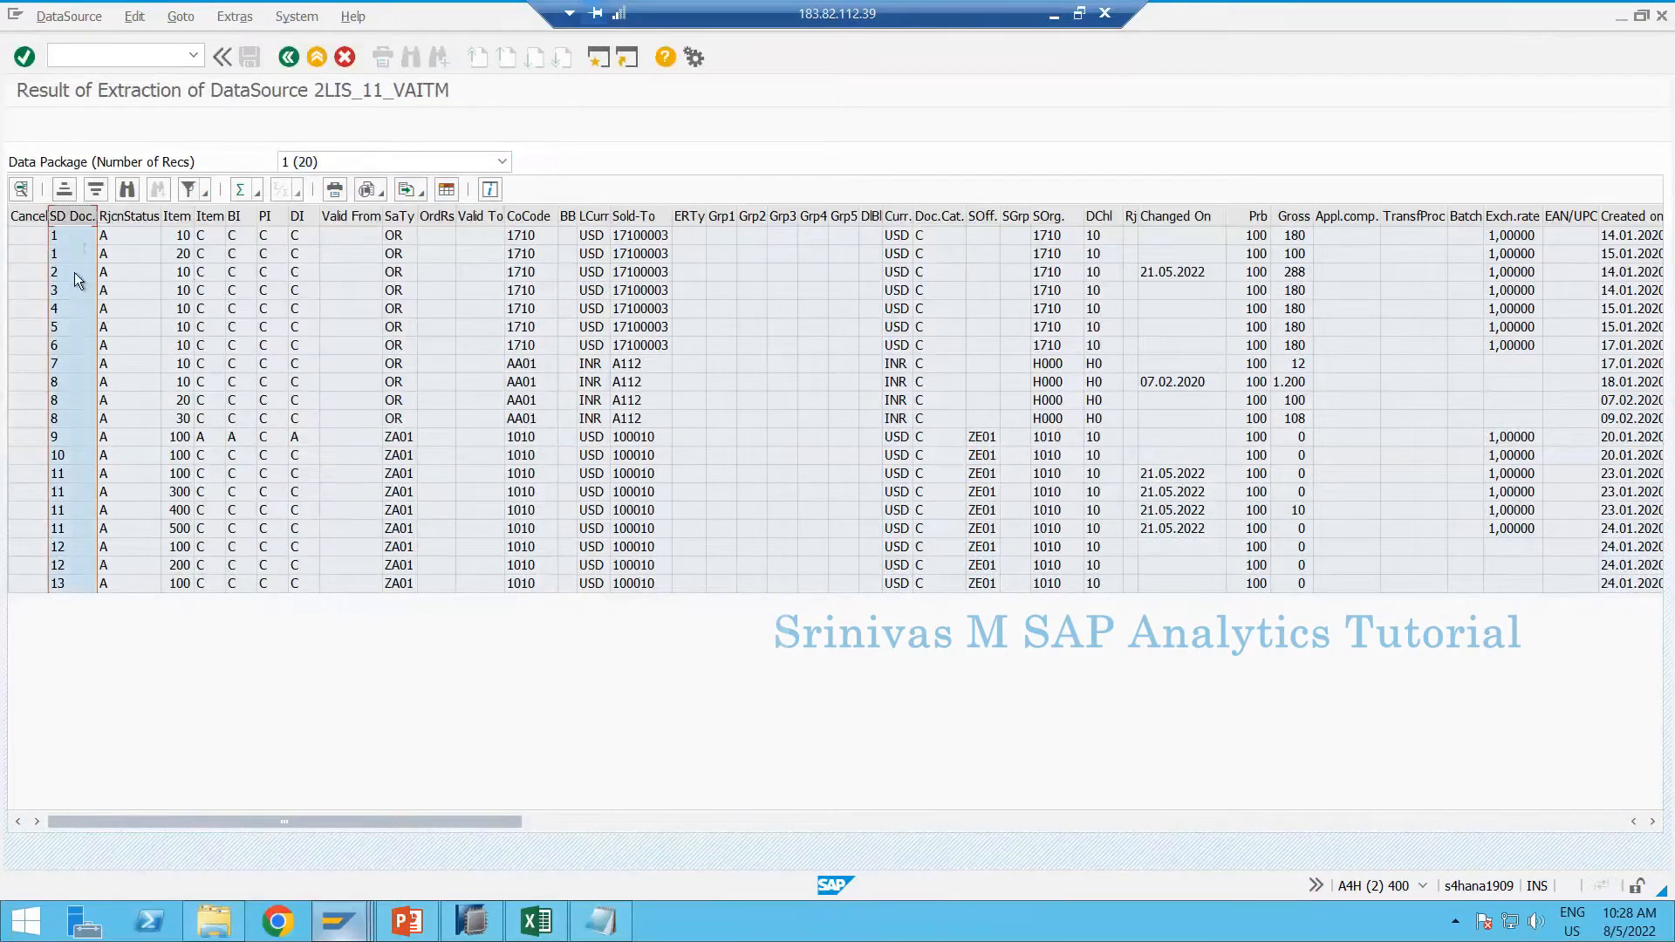
pyautogui.click(70, 590)
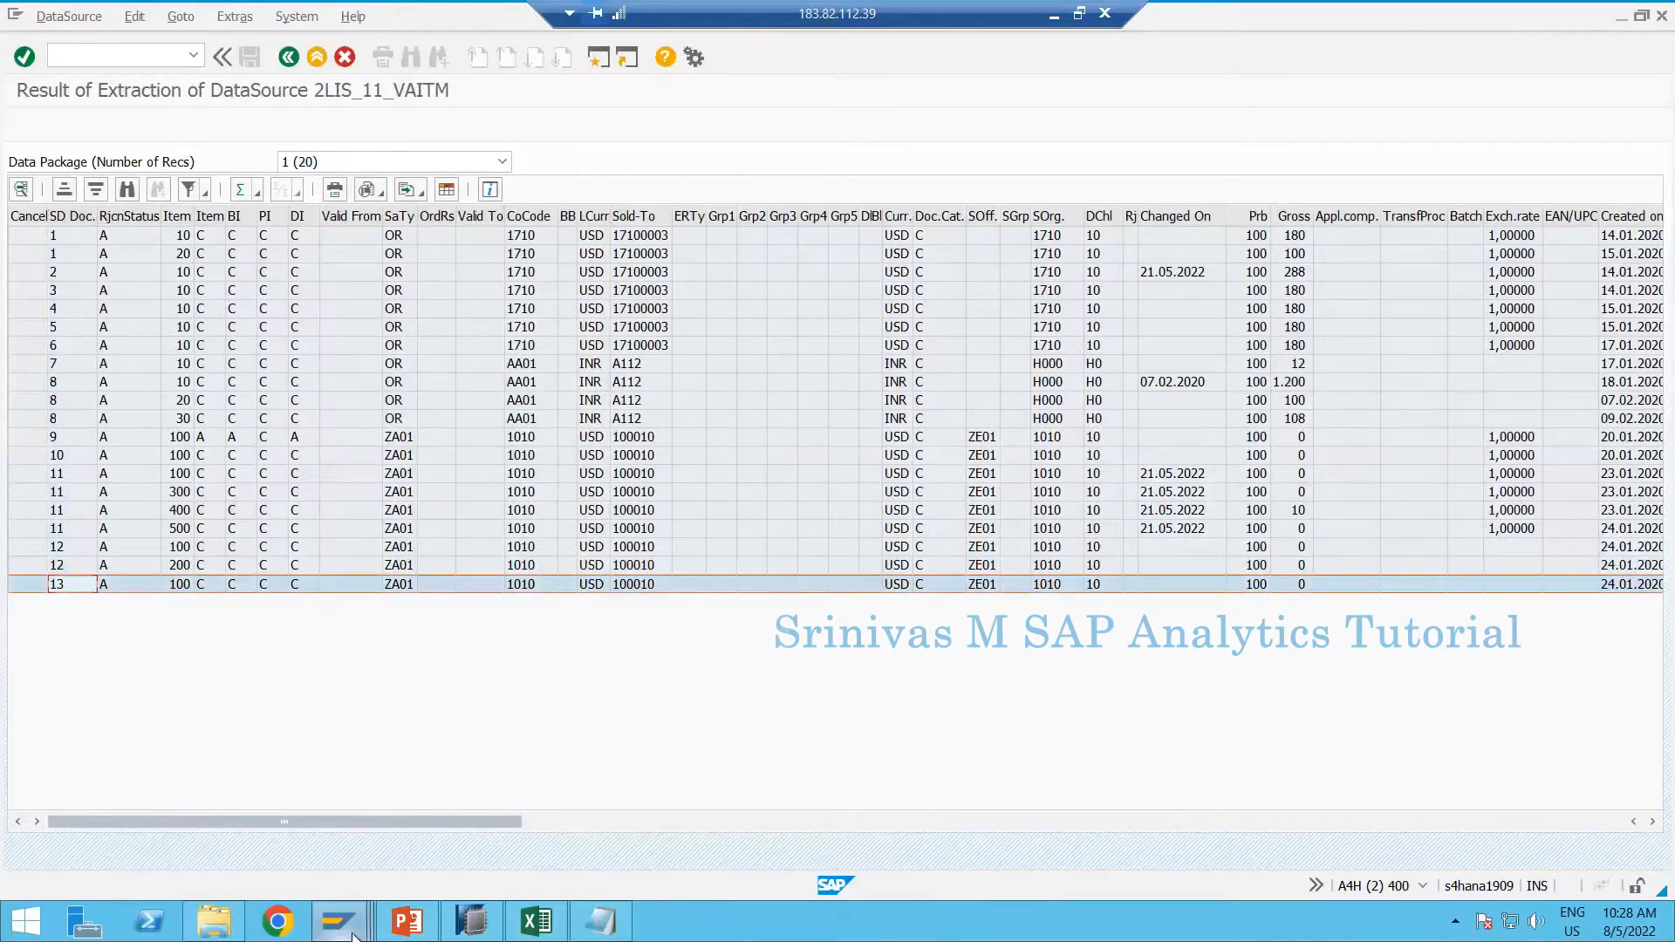
# Switch to the Data Browser session for table VBAP, display its entries without selection restrictions and review the sales document numbers
pyautogui.moveTo(349, 924)
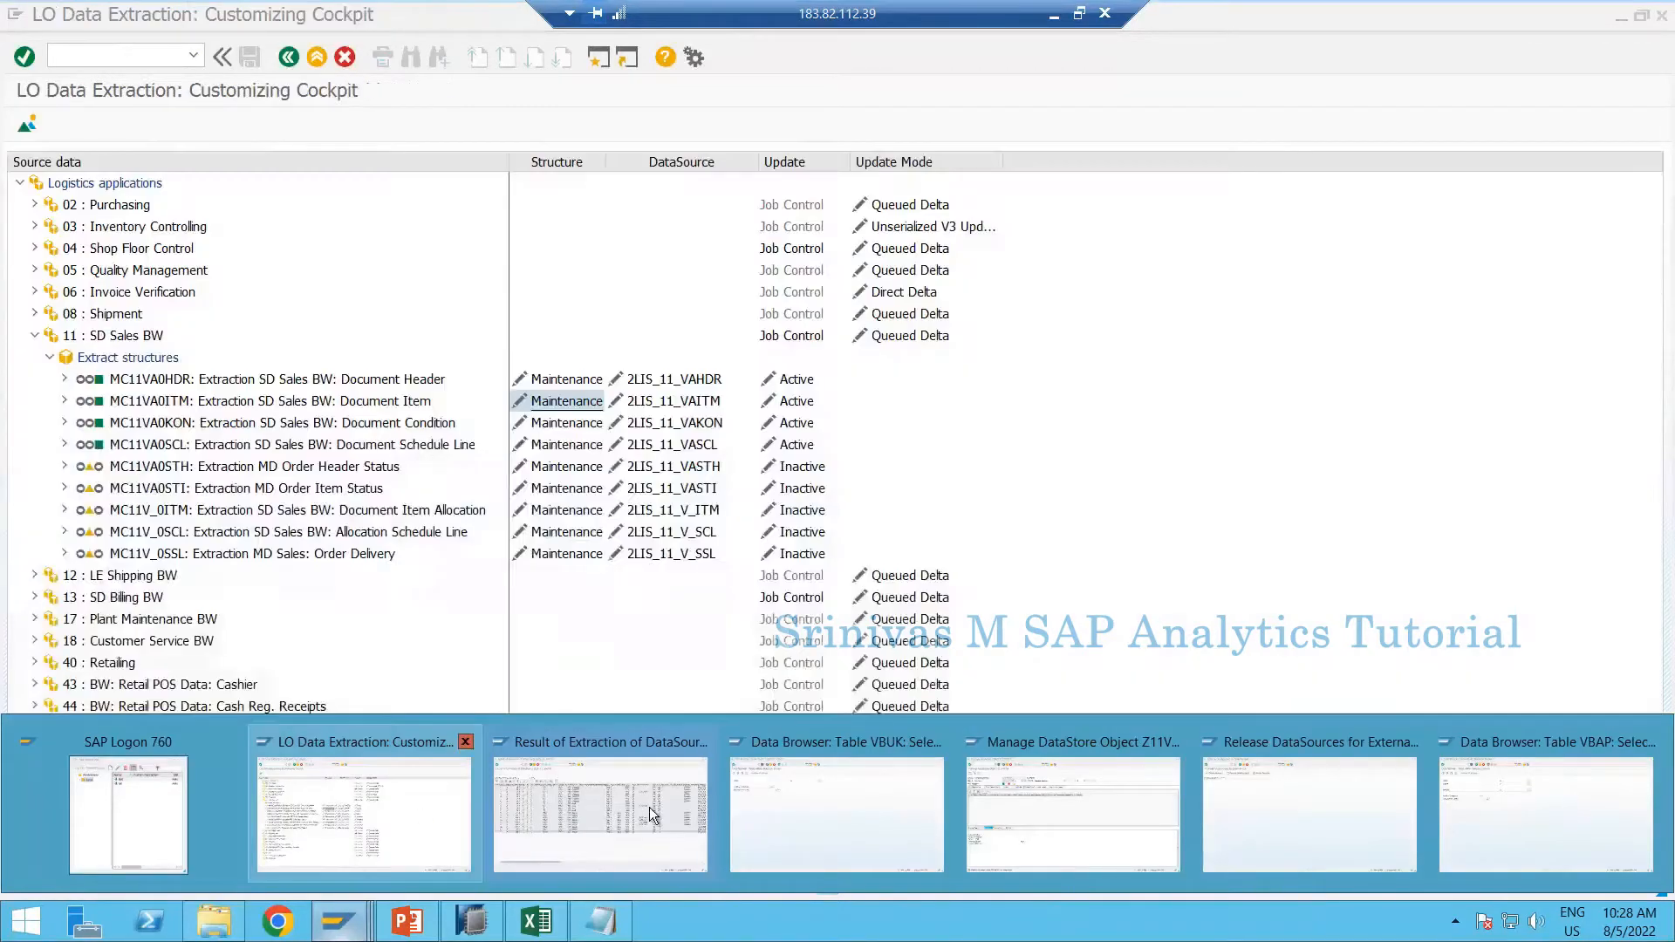
pyautogui.moveTo(649, 808)
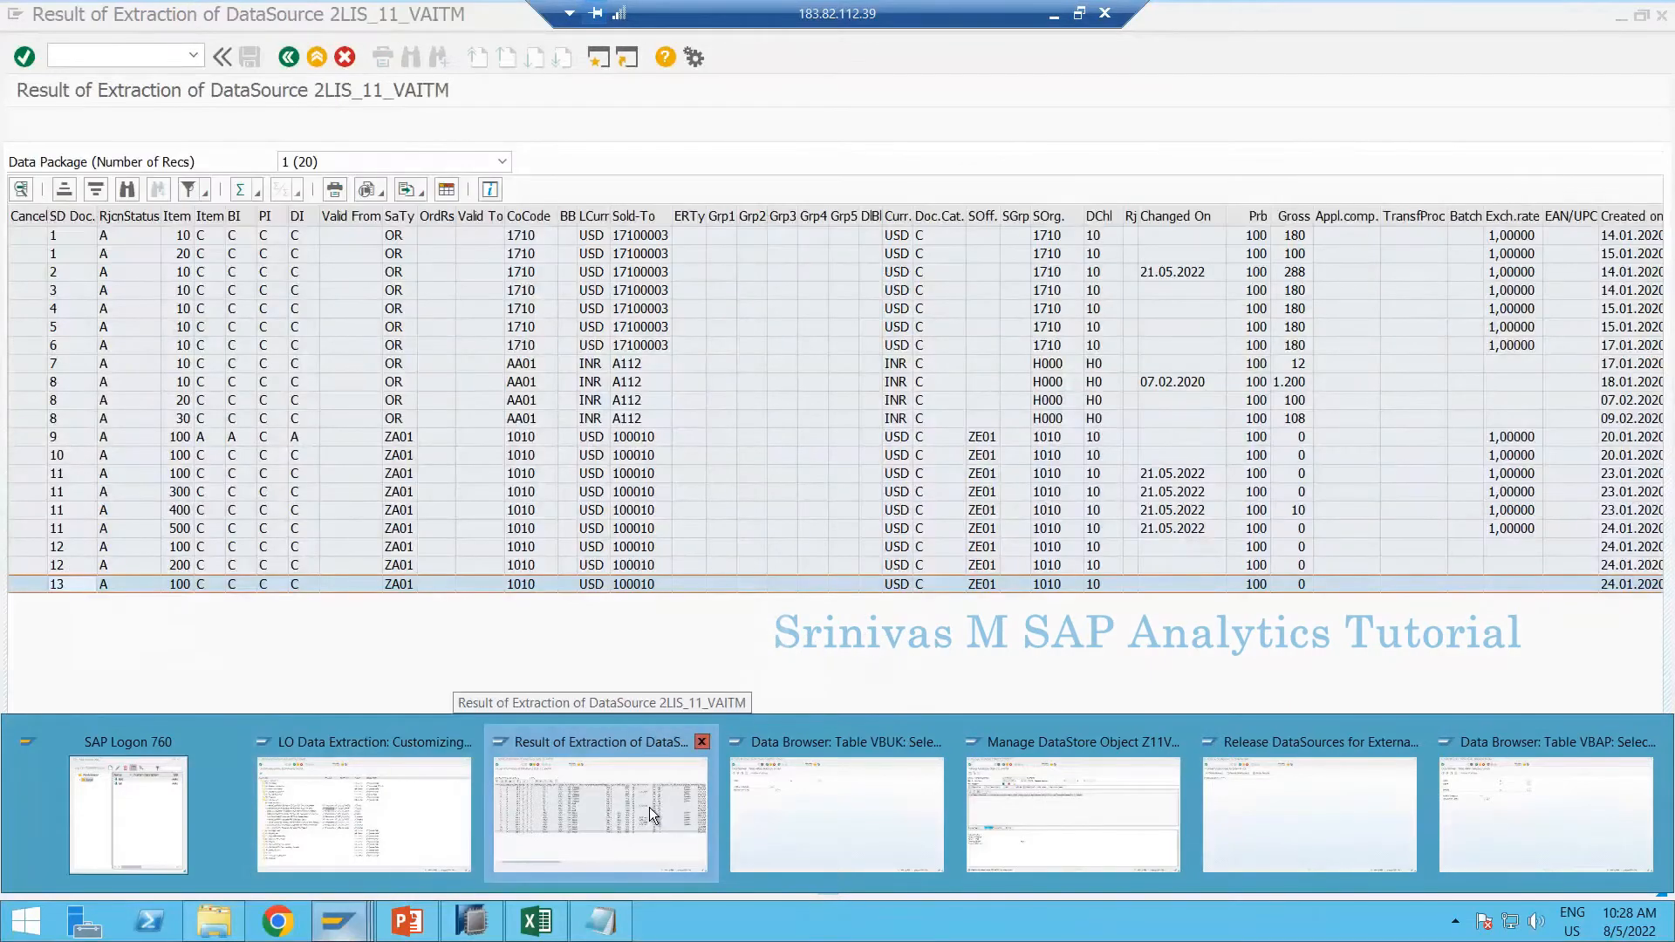
pyautogui.click(1511, 812)
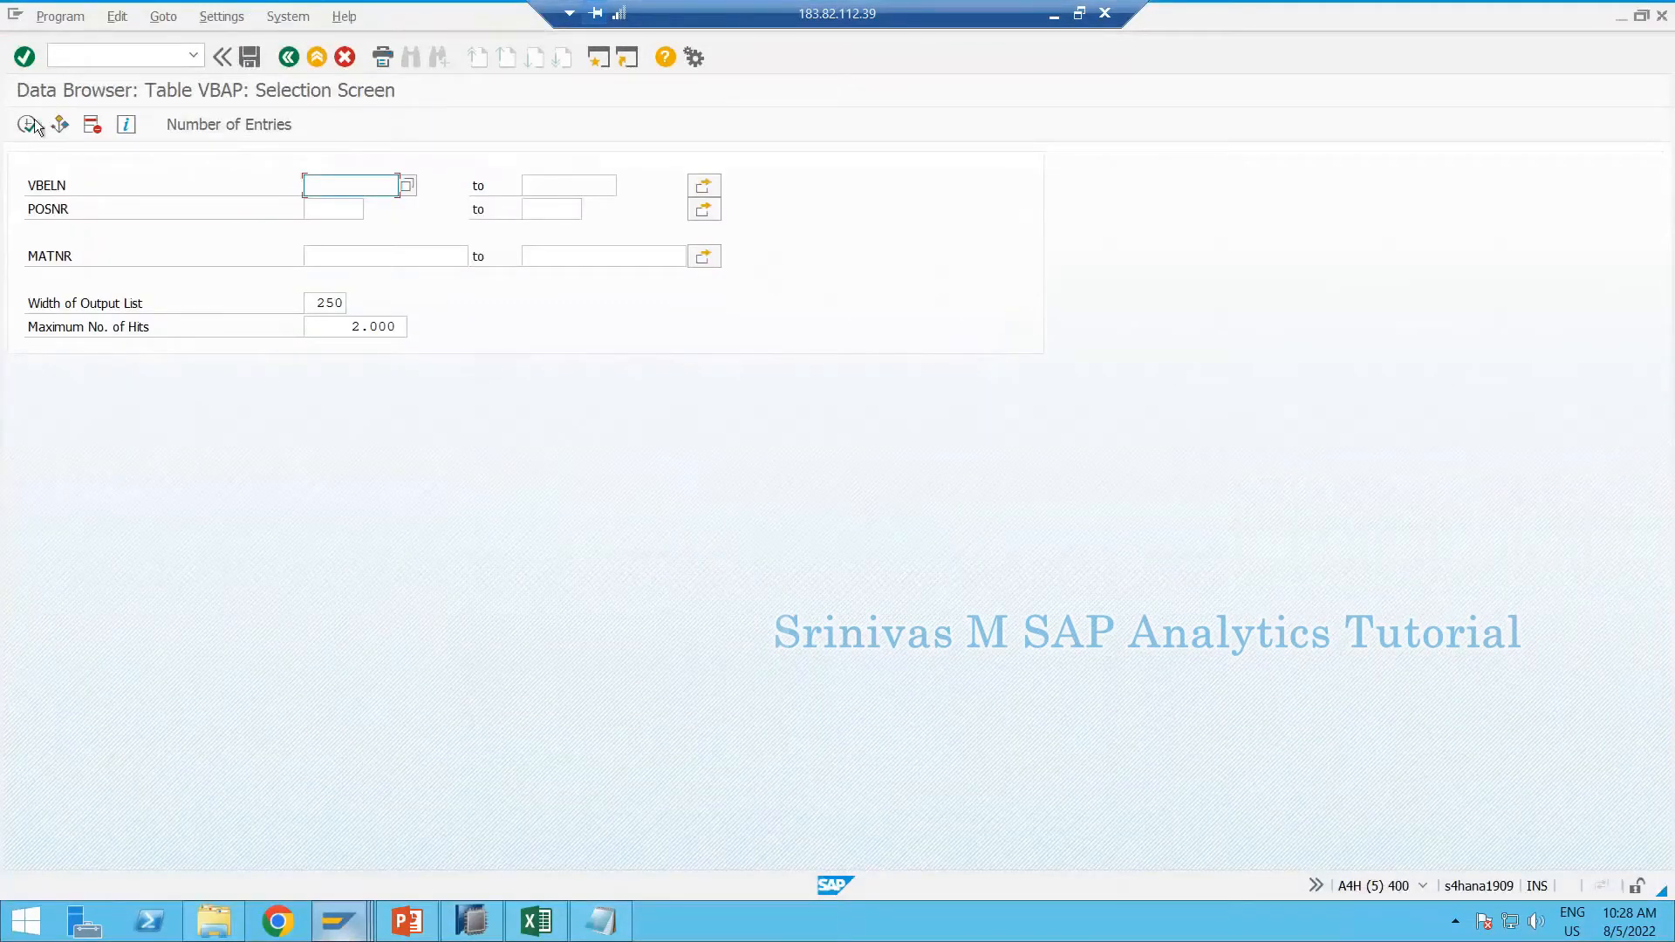
pyautogui.click(26, 124)
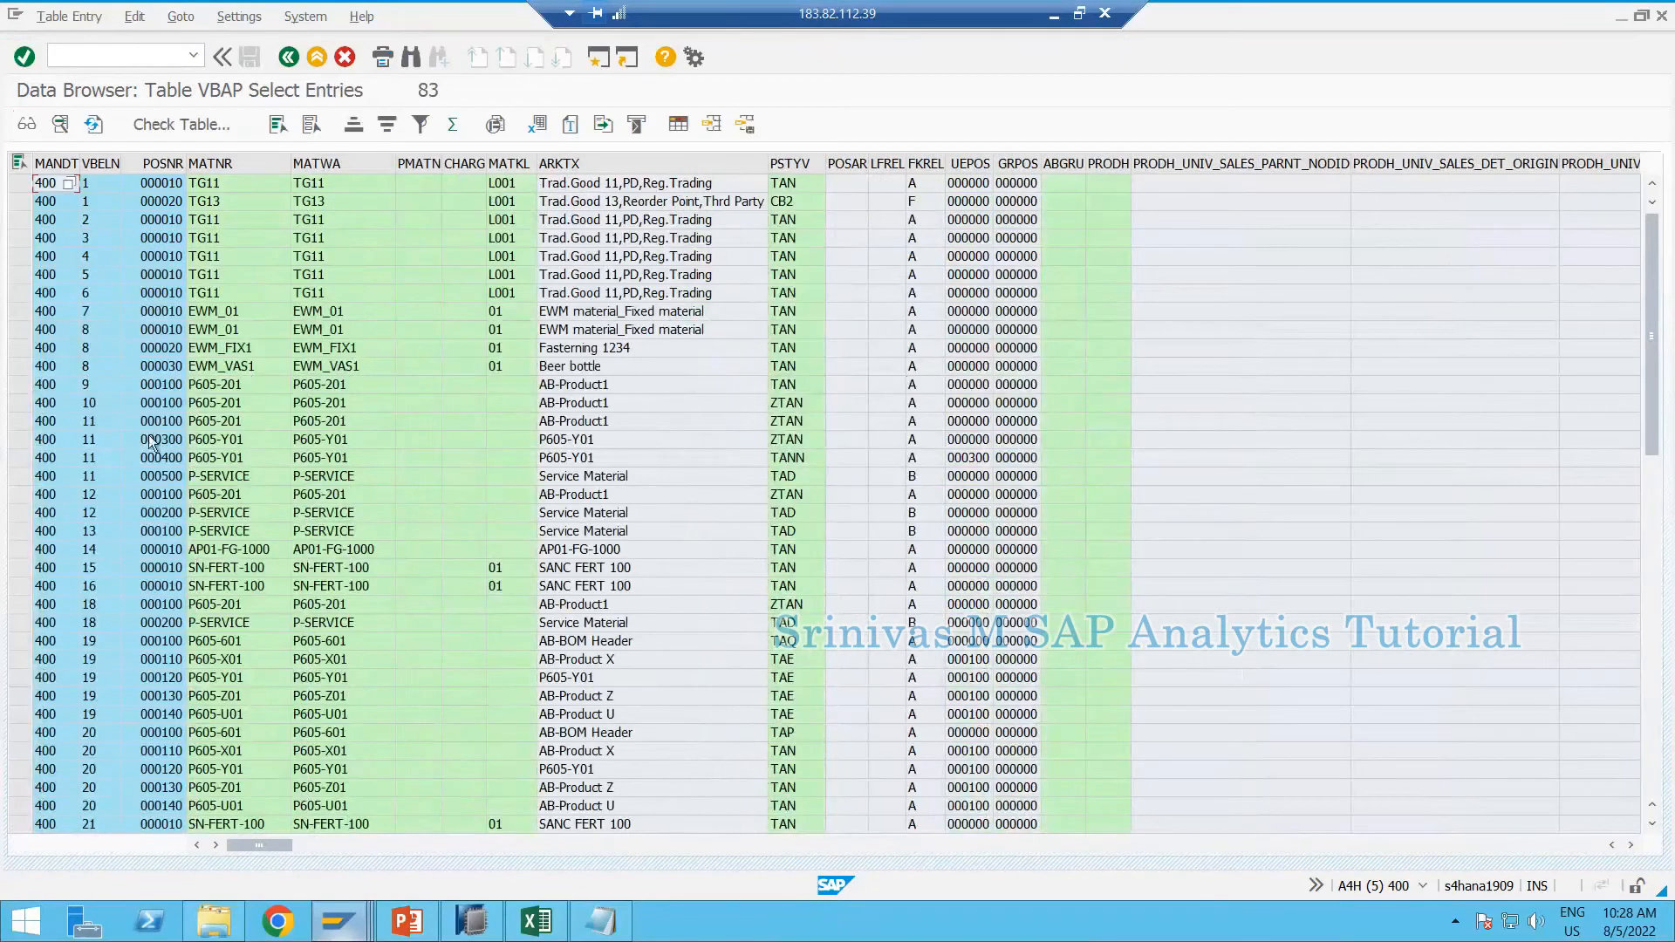
pyautogui.scroll(-2, 119, 499)
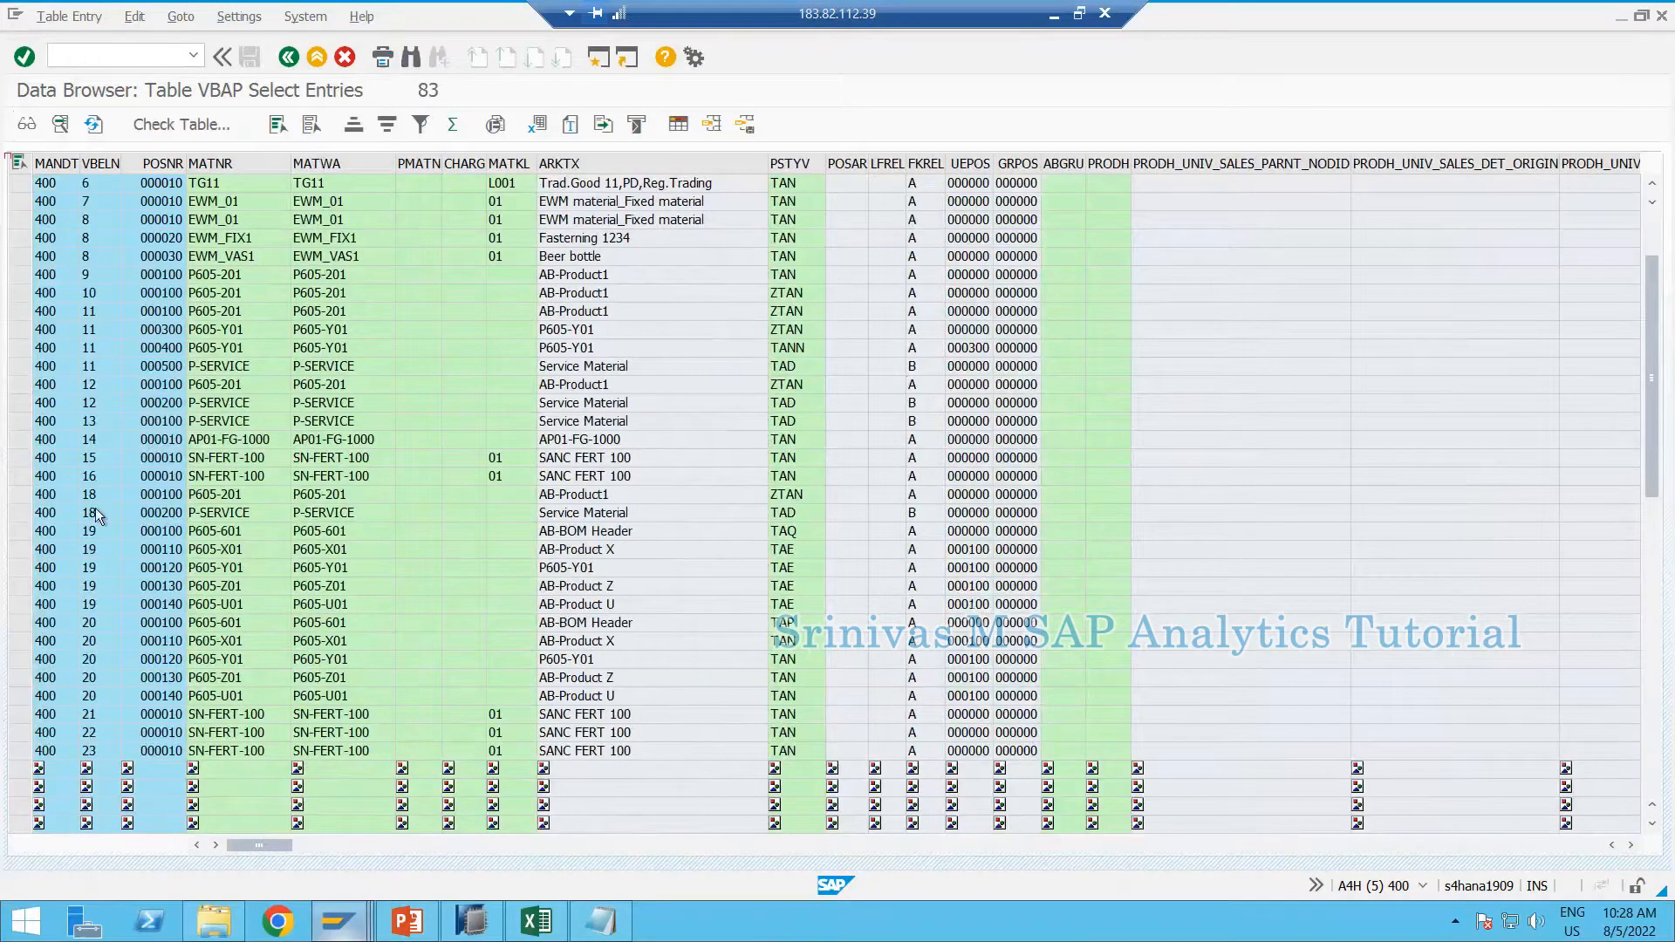
pyautogui.scroll(-10, 96, 507)
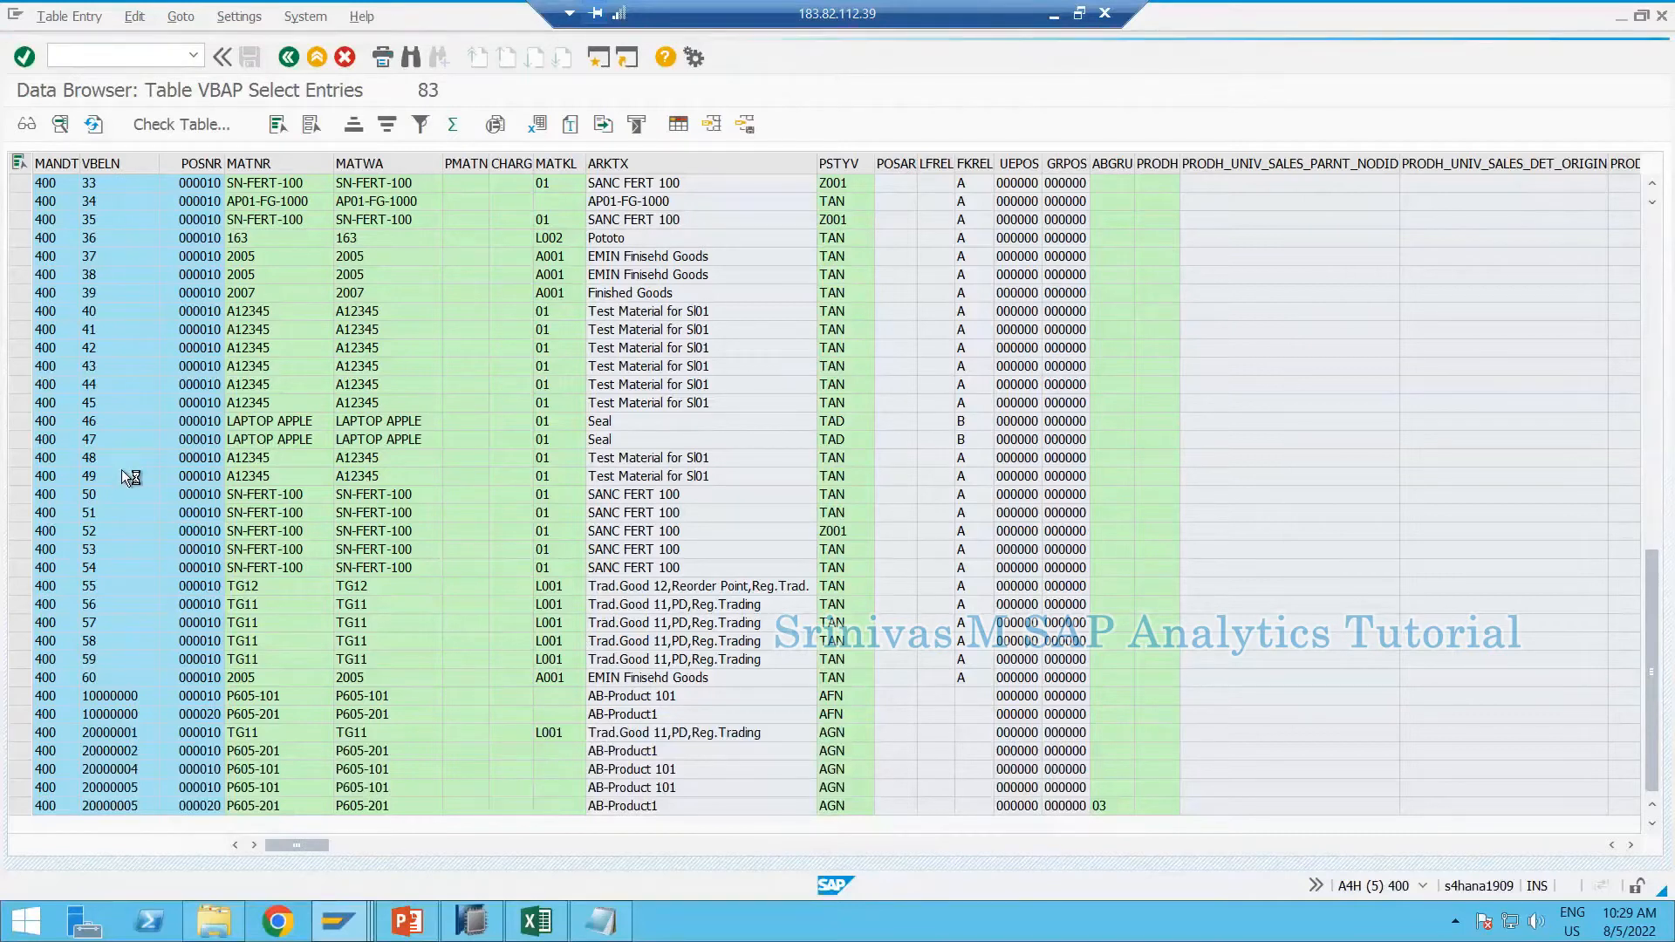
# Return to the 2LIS_11_VAITM extraction result and compare its sales document numbers with the VBAP entries, starting from the first record
pyautogui.click(339, 921)
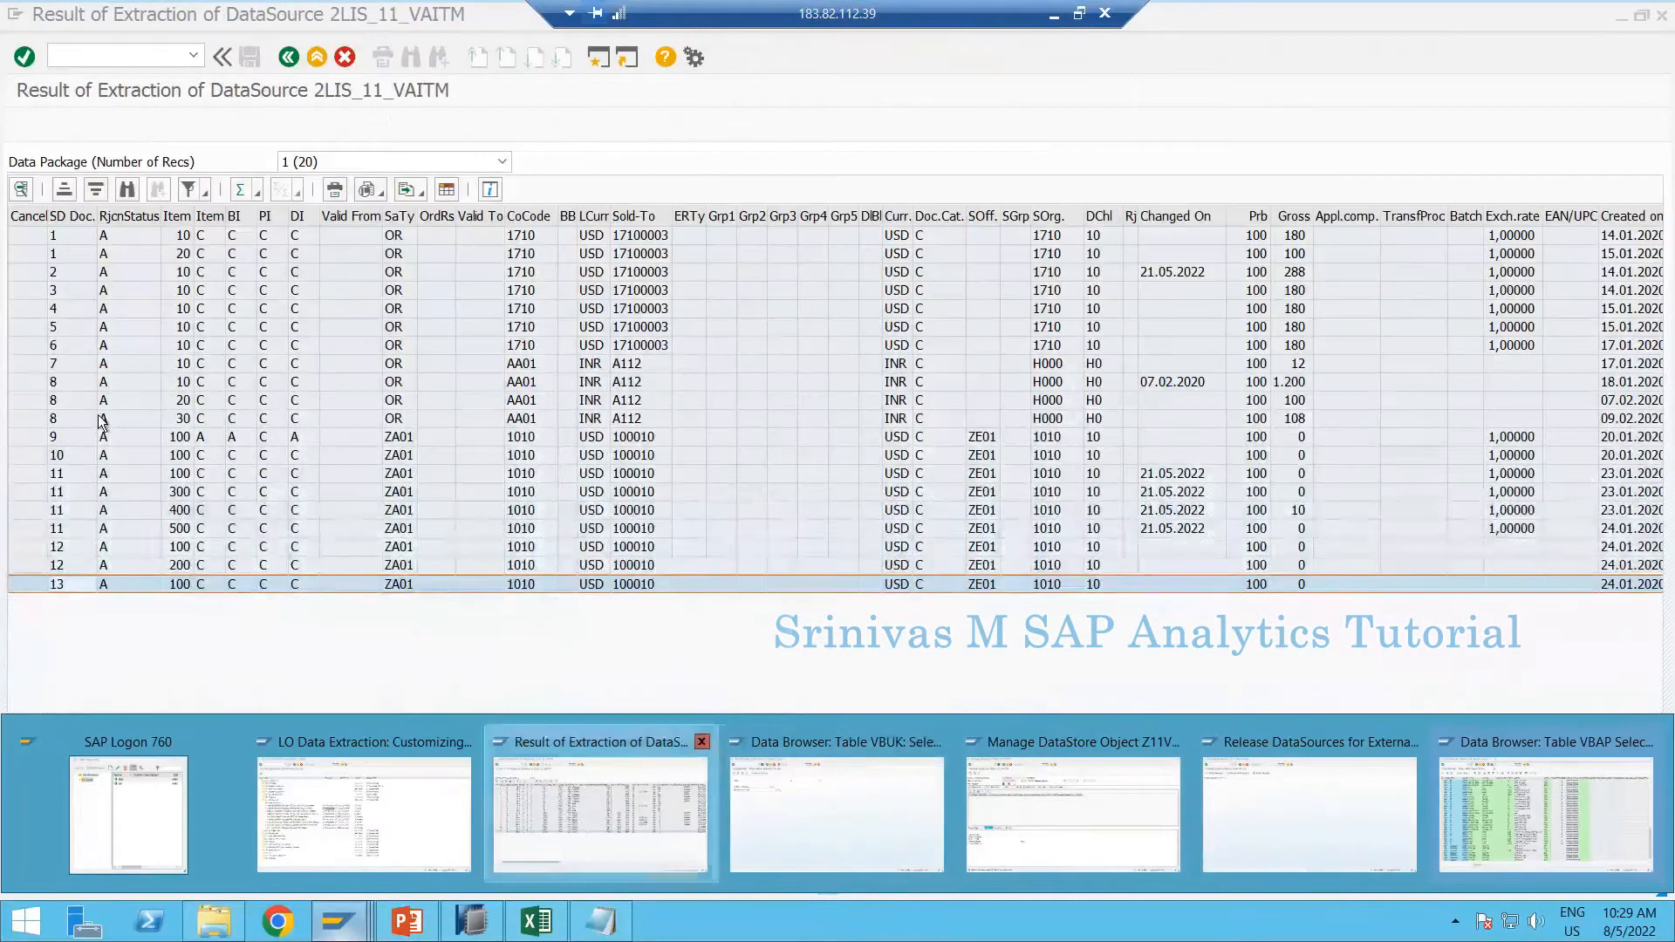
pyautogui.click(581, 823)
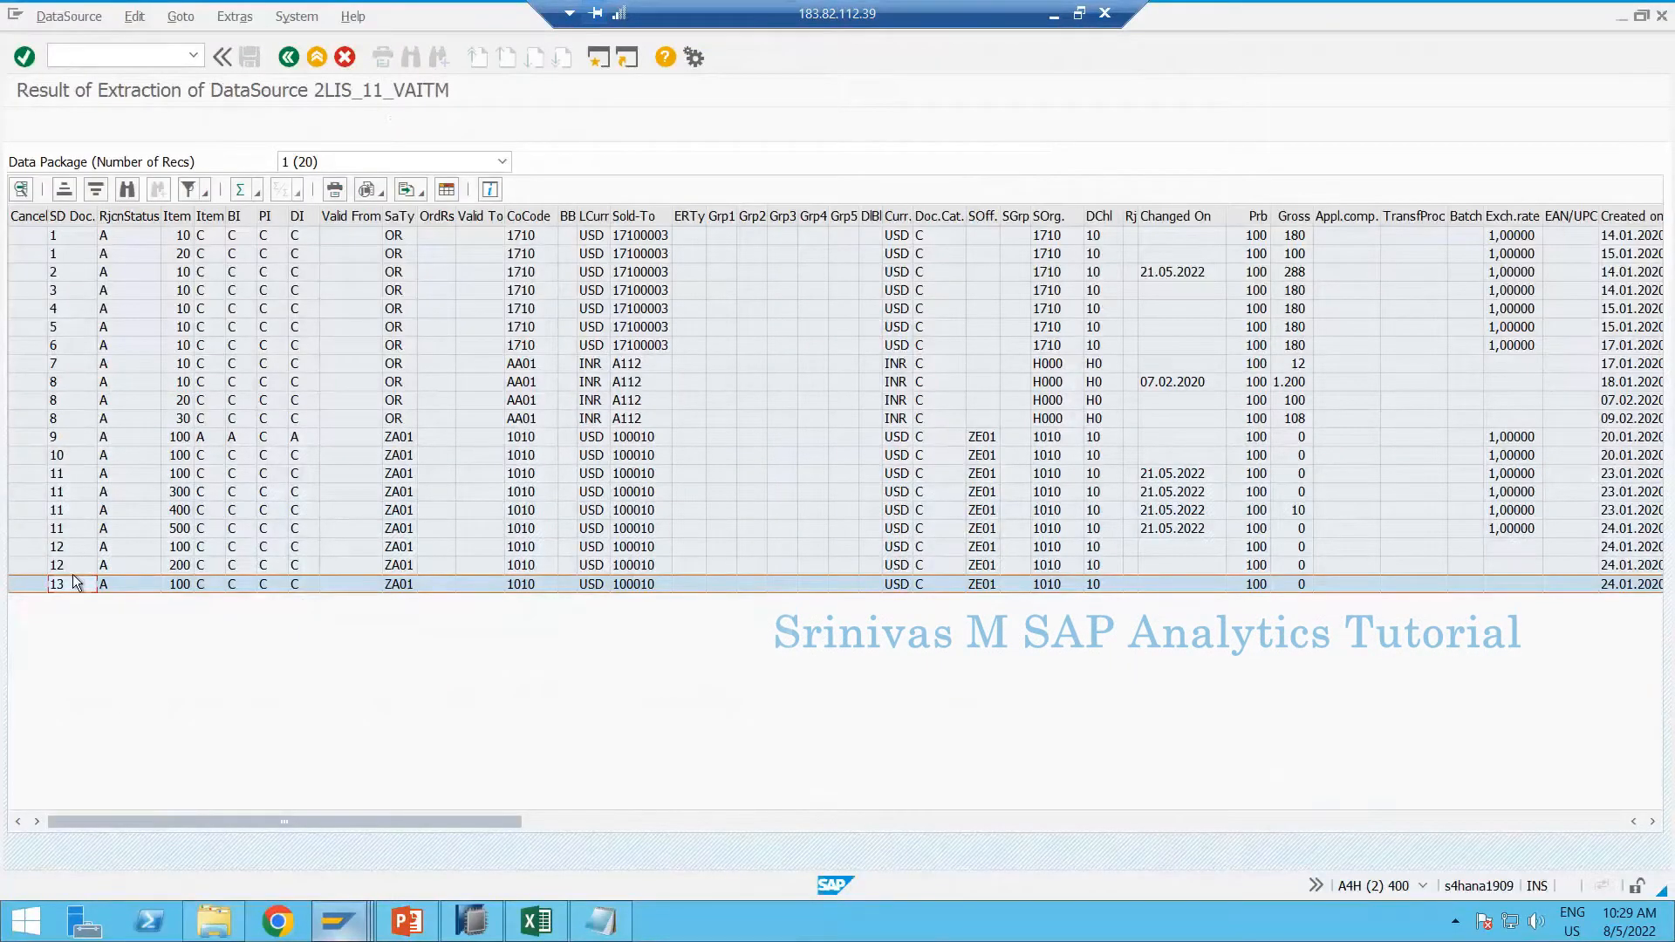
pyautogui.click(79, 237)
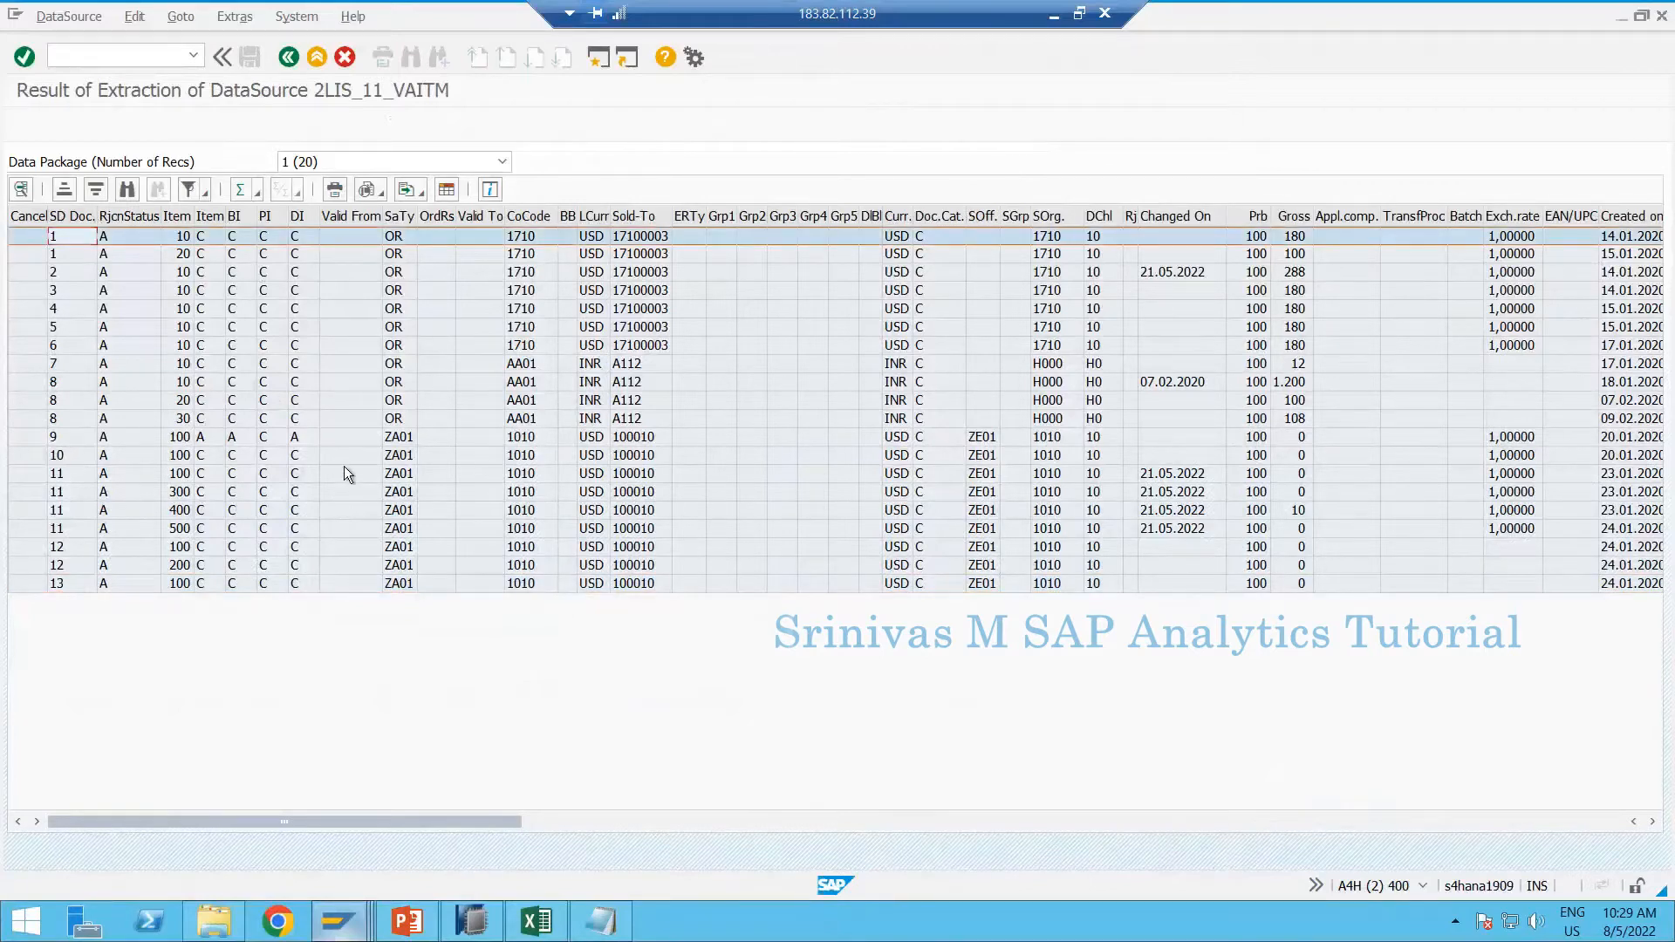
# View the Z11VAITM management session, then switch to HANA Studio and review the load request's Z11VAITM update and header details, including its target
pyautogui.click(359, 922)
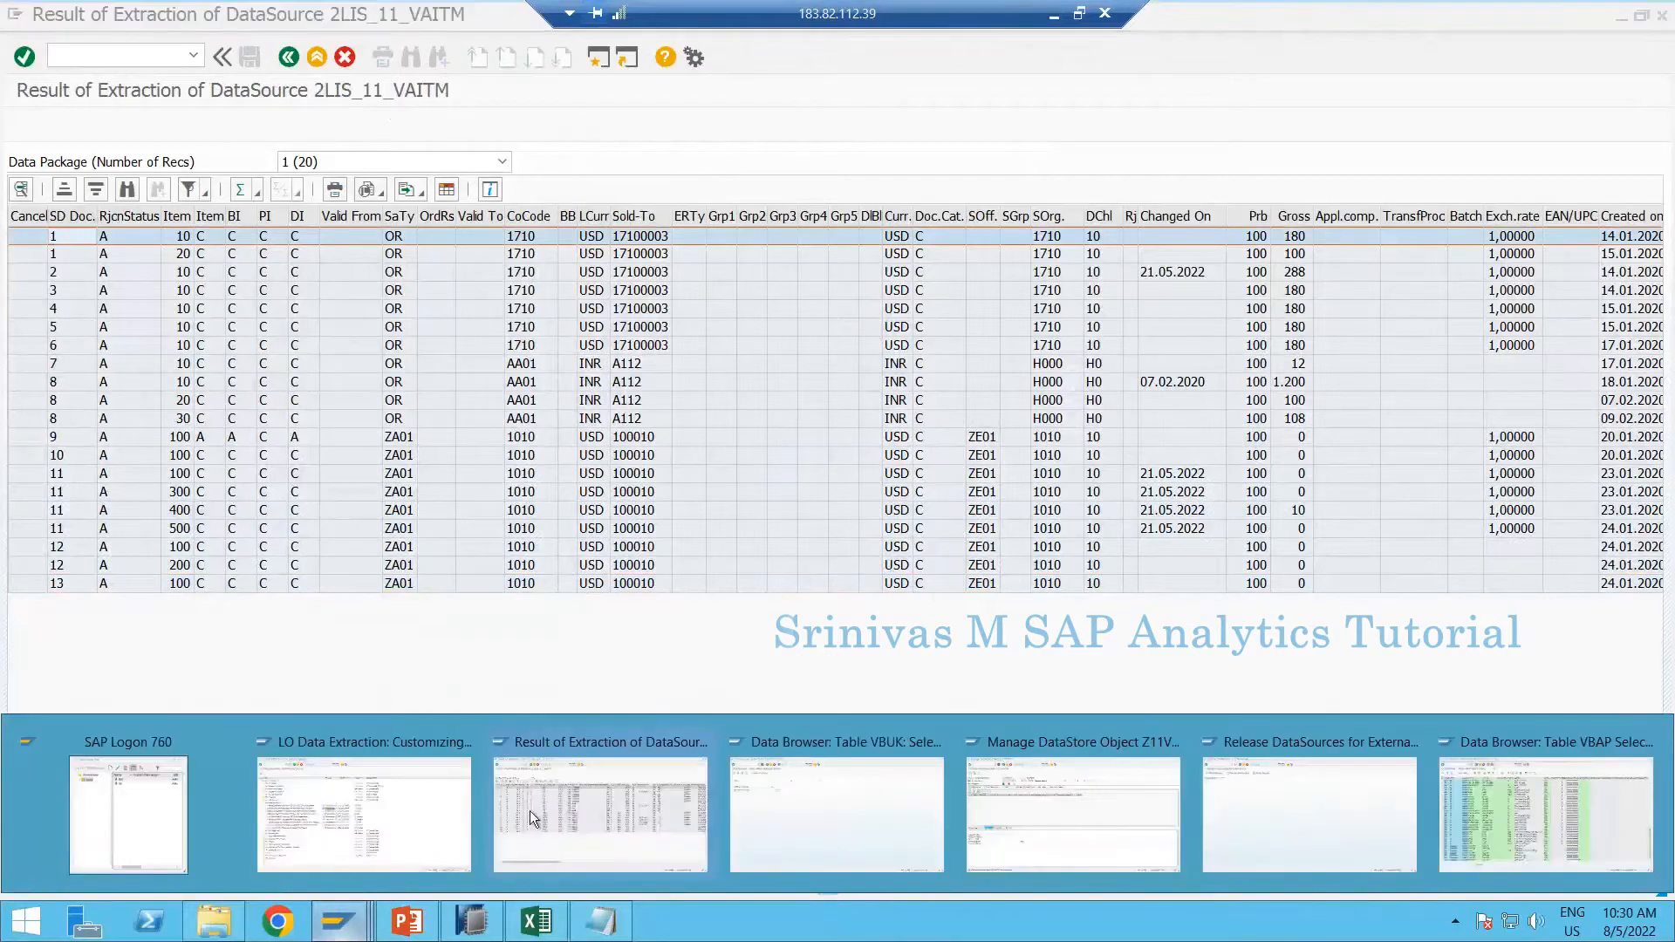
pyautogui.click(1085, 823)
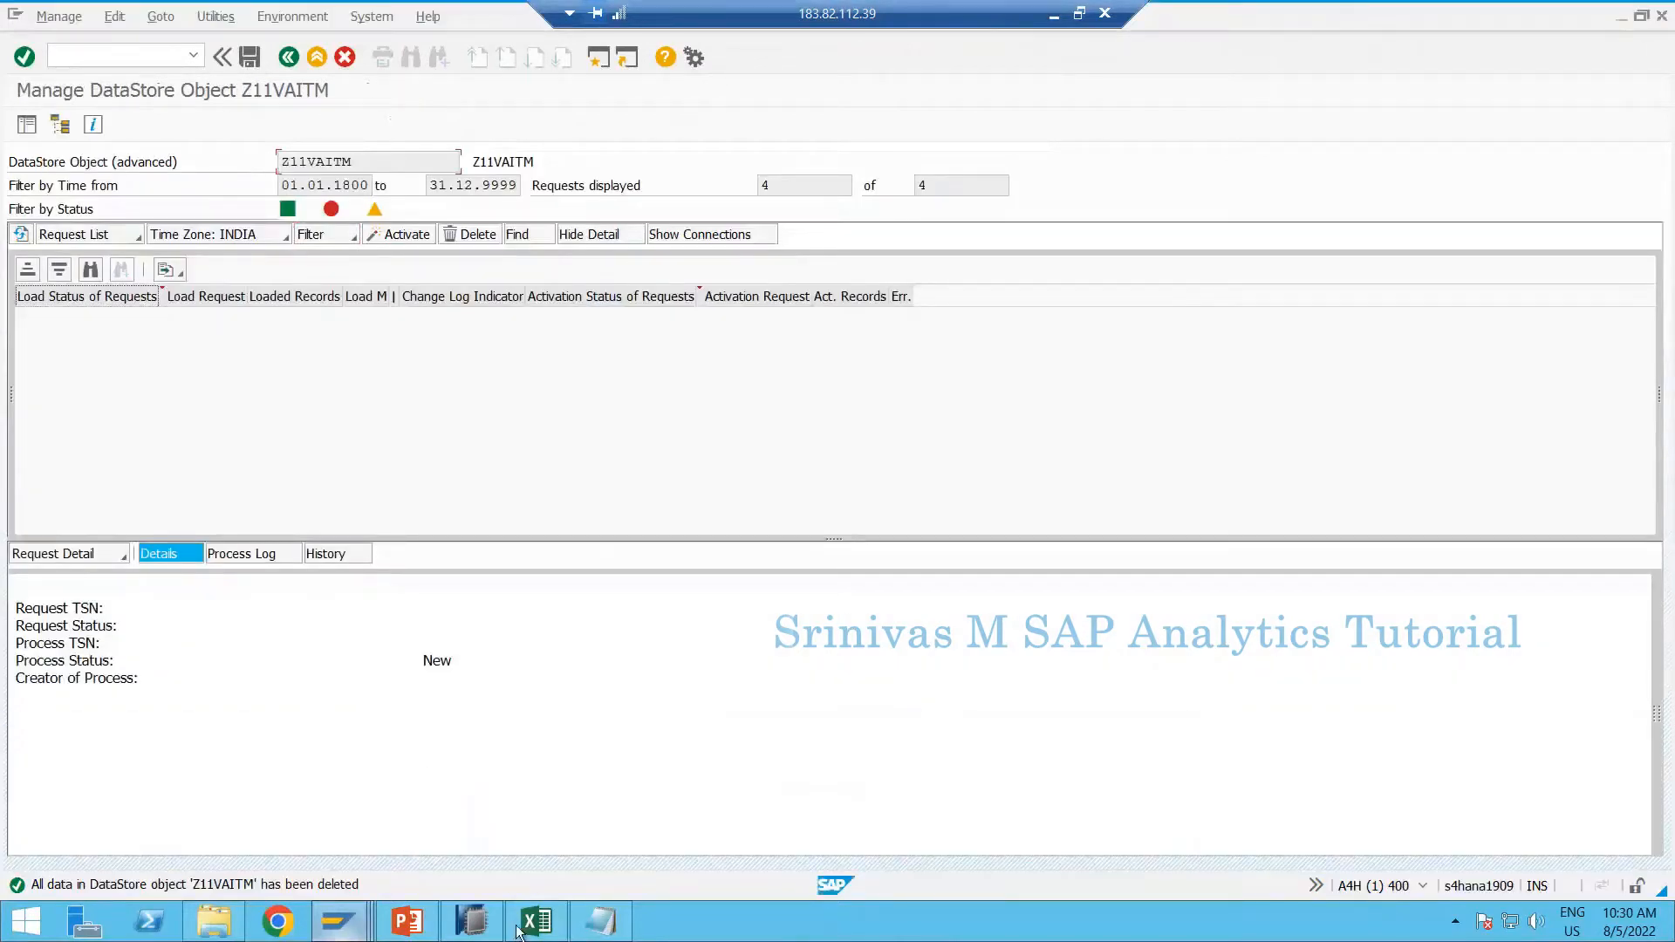
pyautogui.click(471, 920)
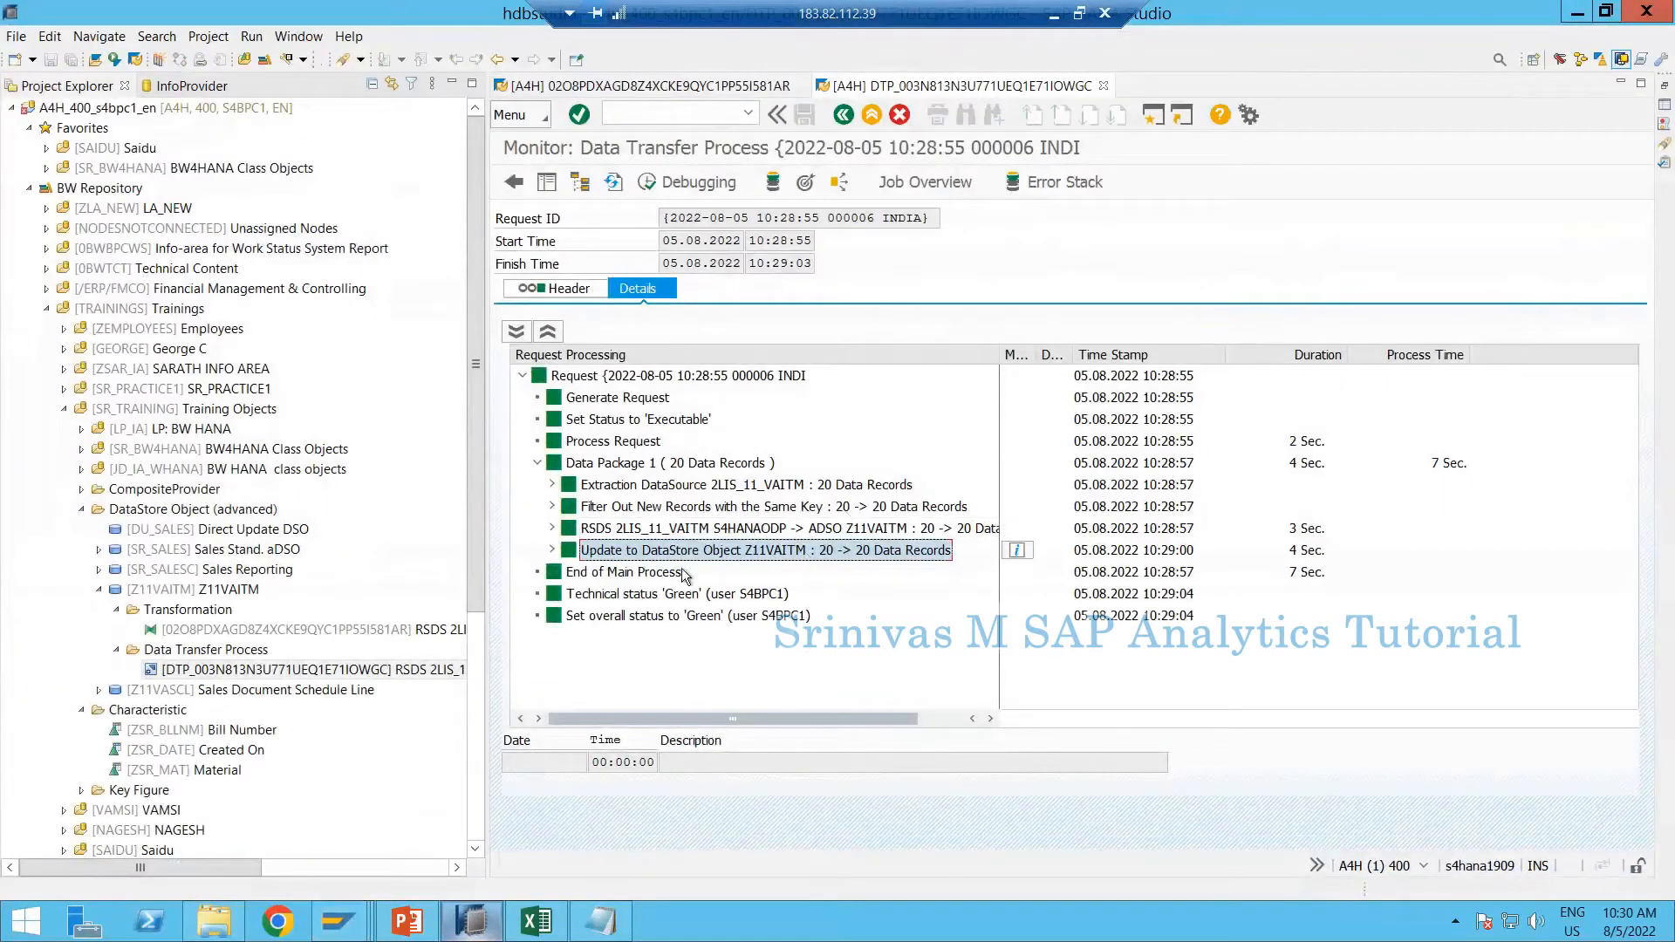
pyautogui.click(565, 553)
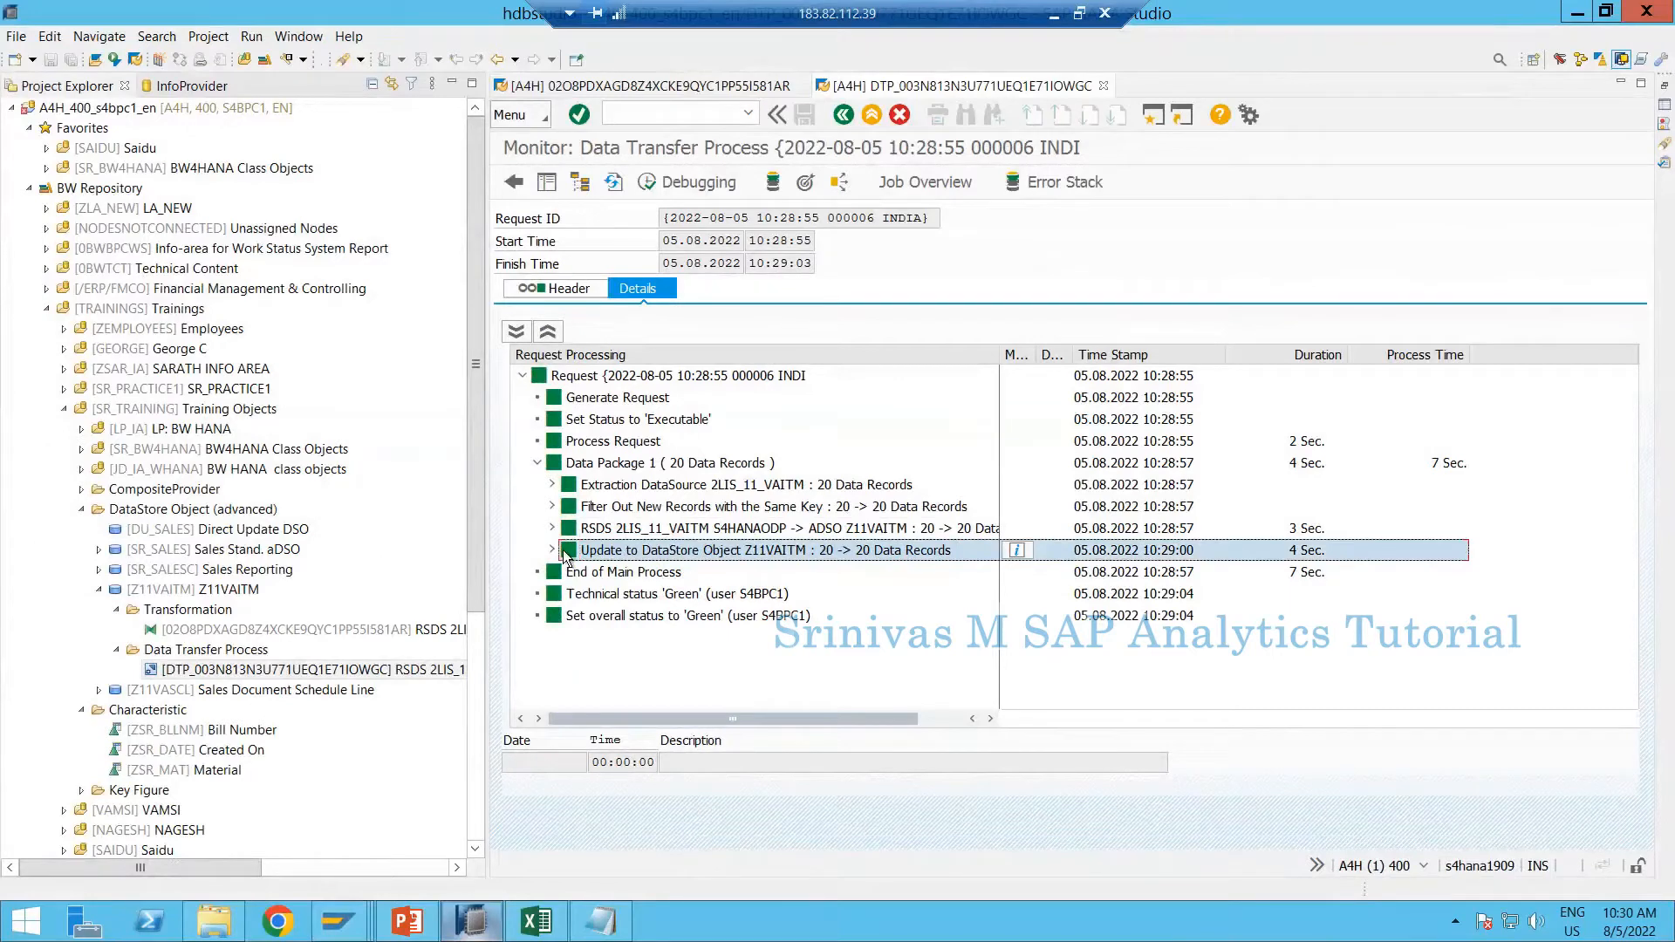
pyautogui.click(575, 288)
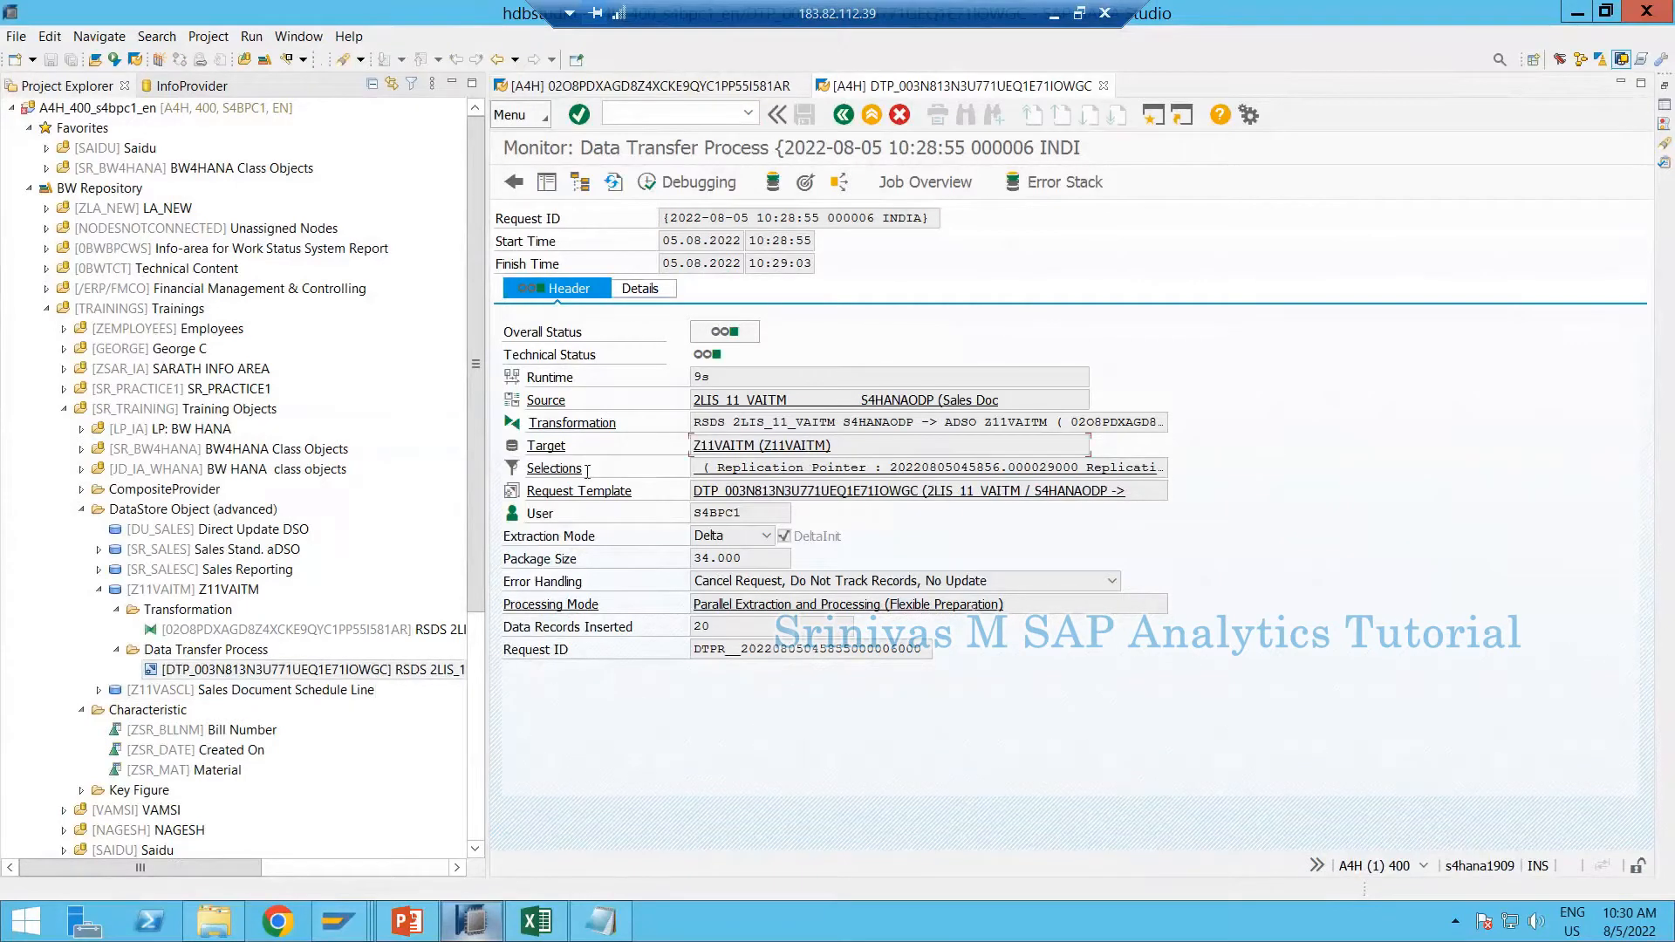
pyautogui.moveTo(834, 447); pyautogui.dragTo(587, 472)
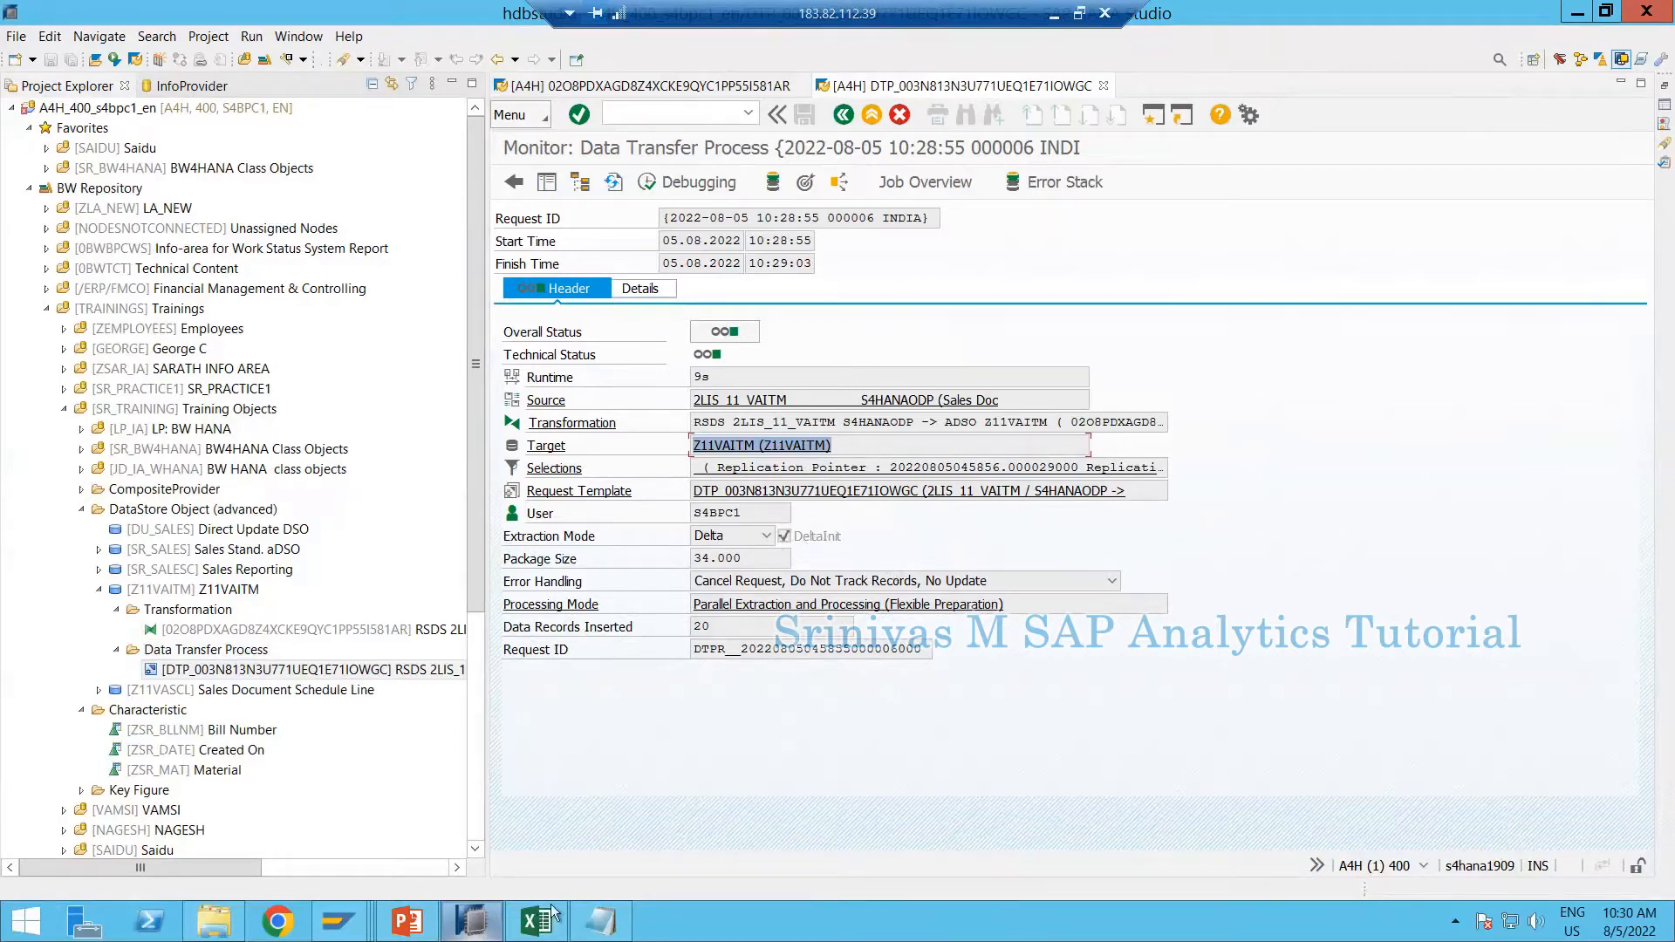
# Switch to the Excel notes and enter "SETUP Table Concept" in cell F15 and "Full Infopackage" in cell F16
pyautogui.hotkey('alt', 'Tab')
pyautogui.click(712, 674)
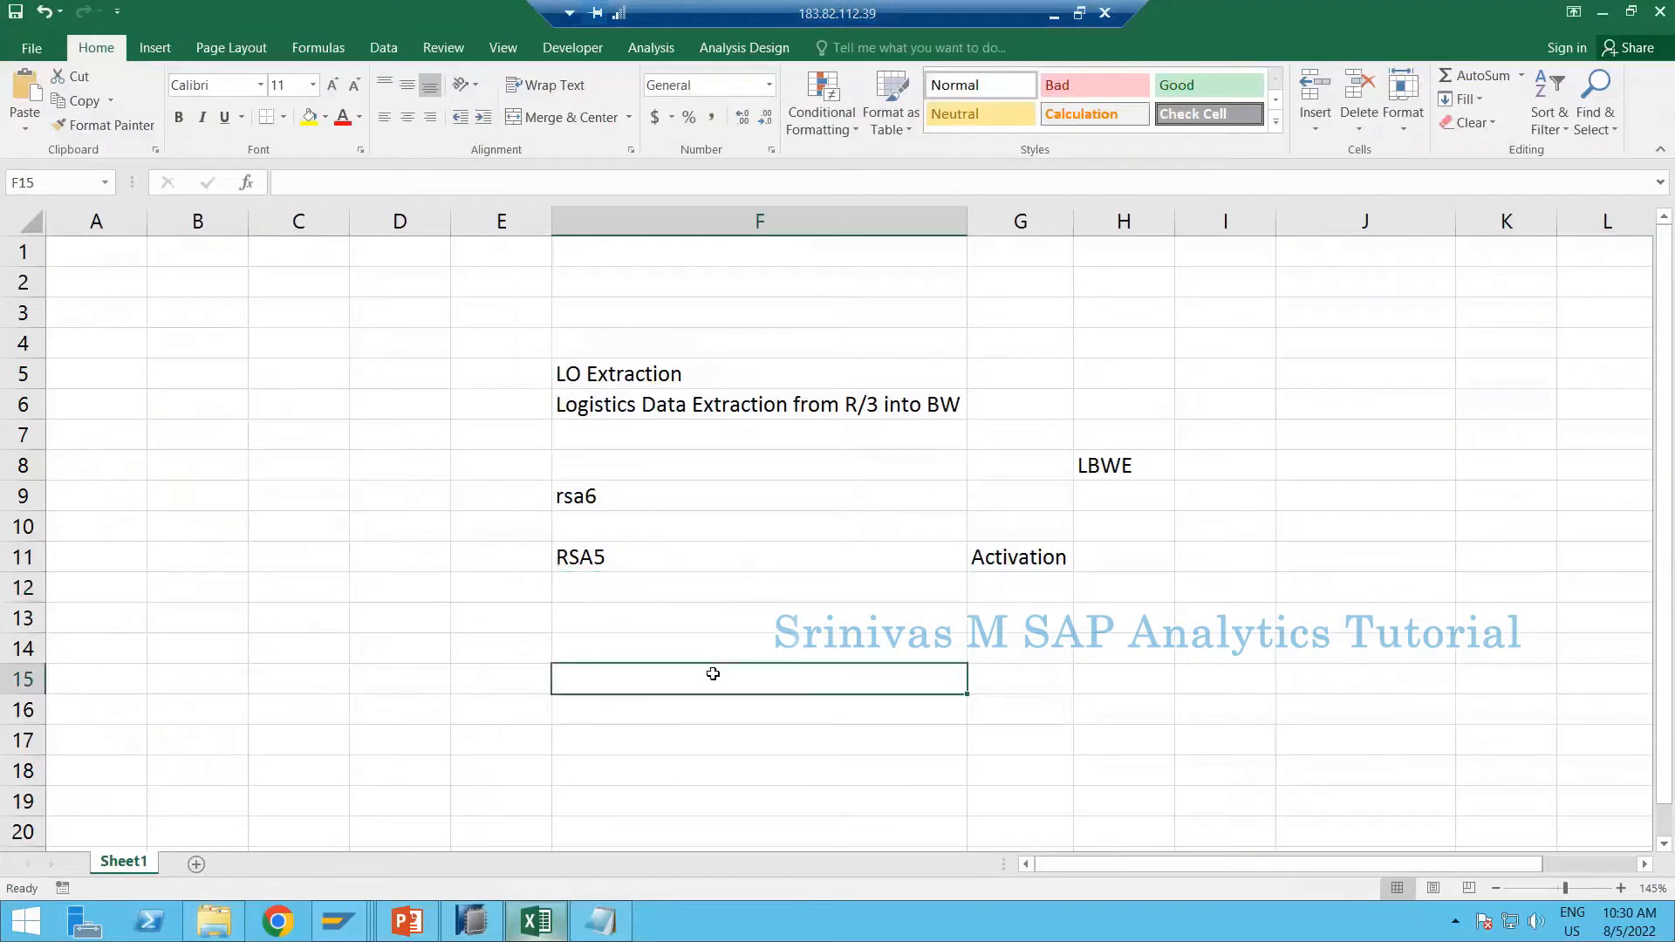
pyautogui.write('SETUP')
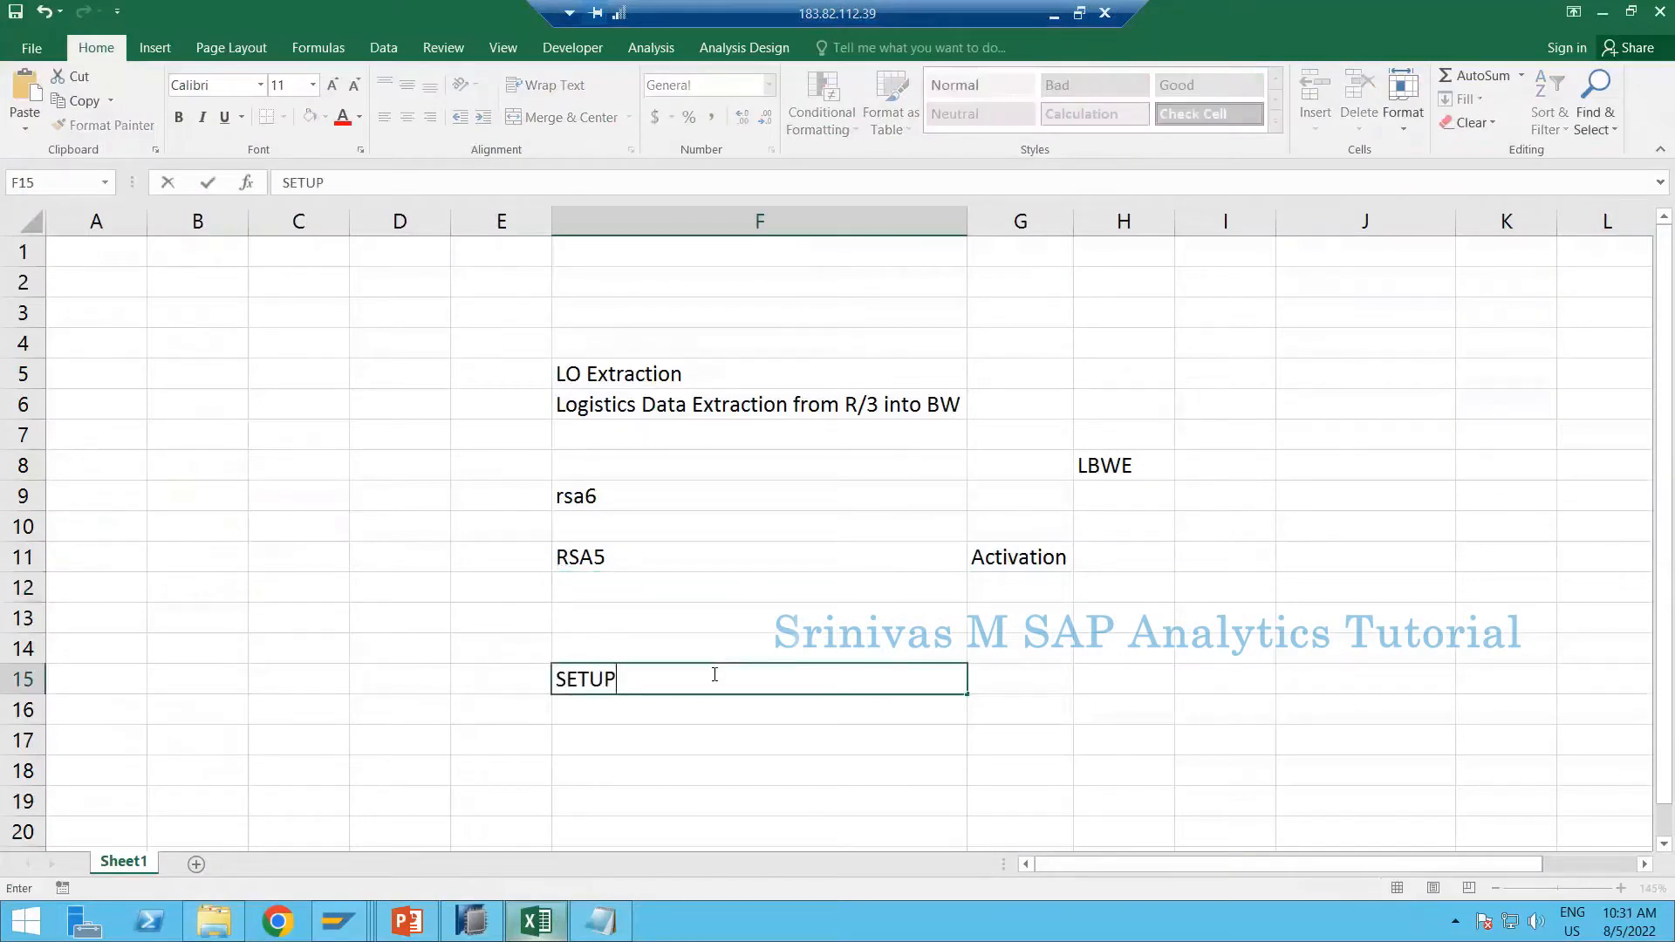
pyautogui.write(' Table Concept')
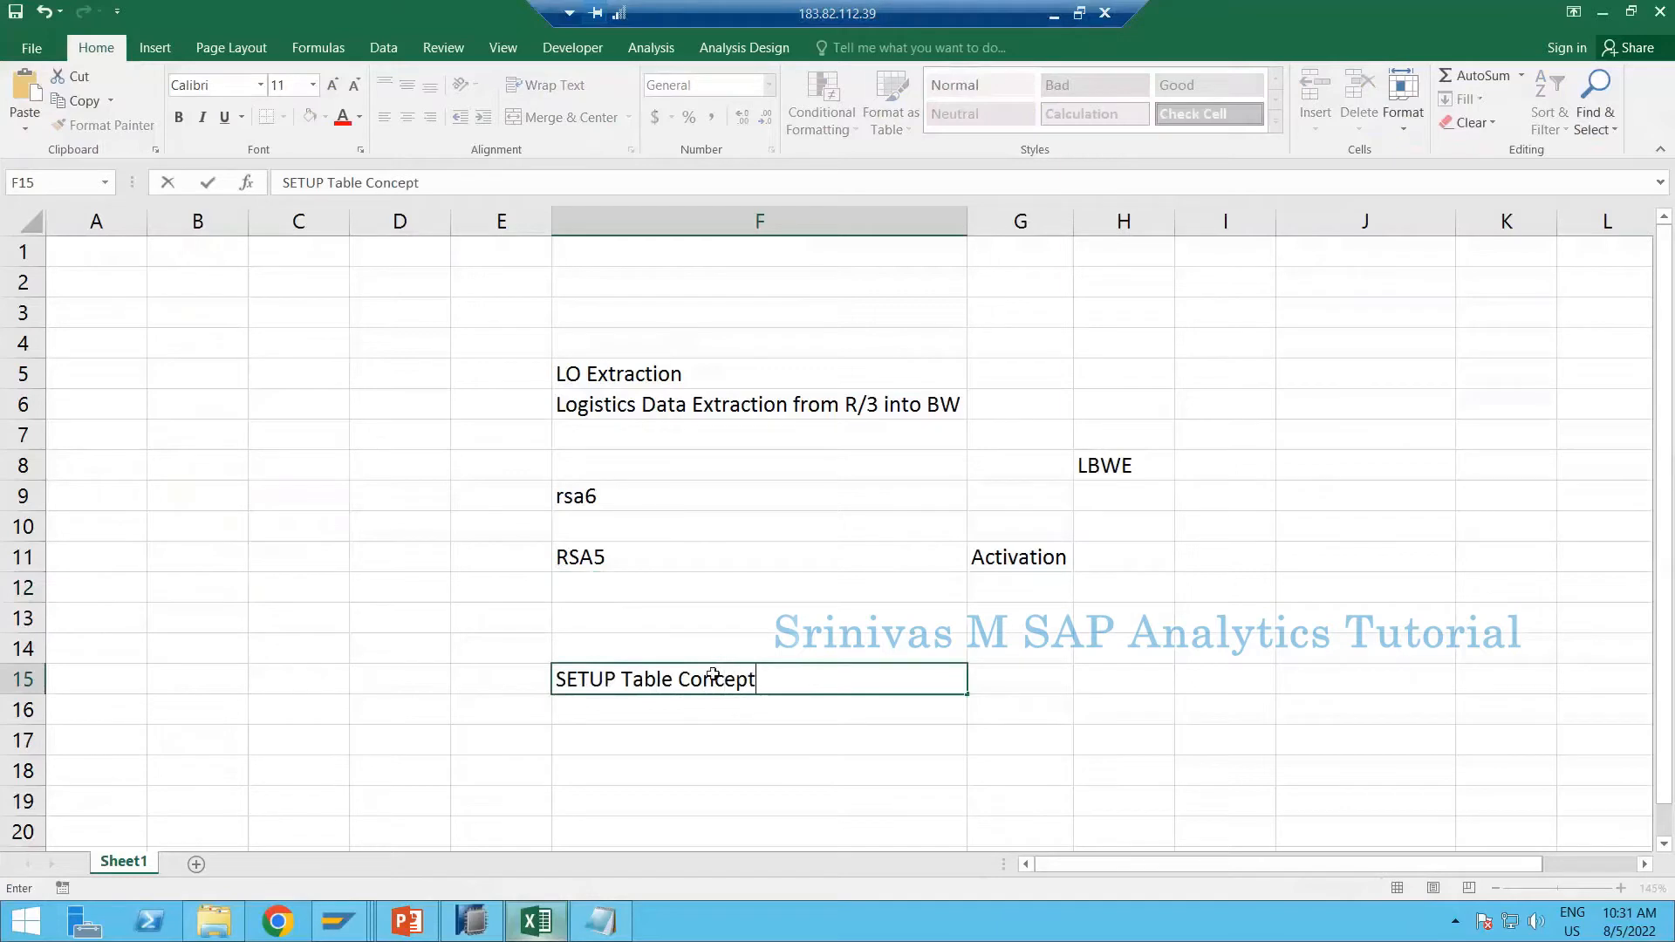
pyautogui.press('Return')
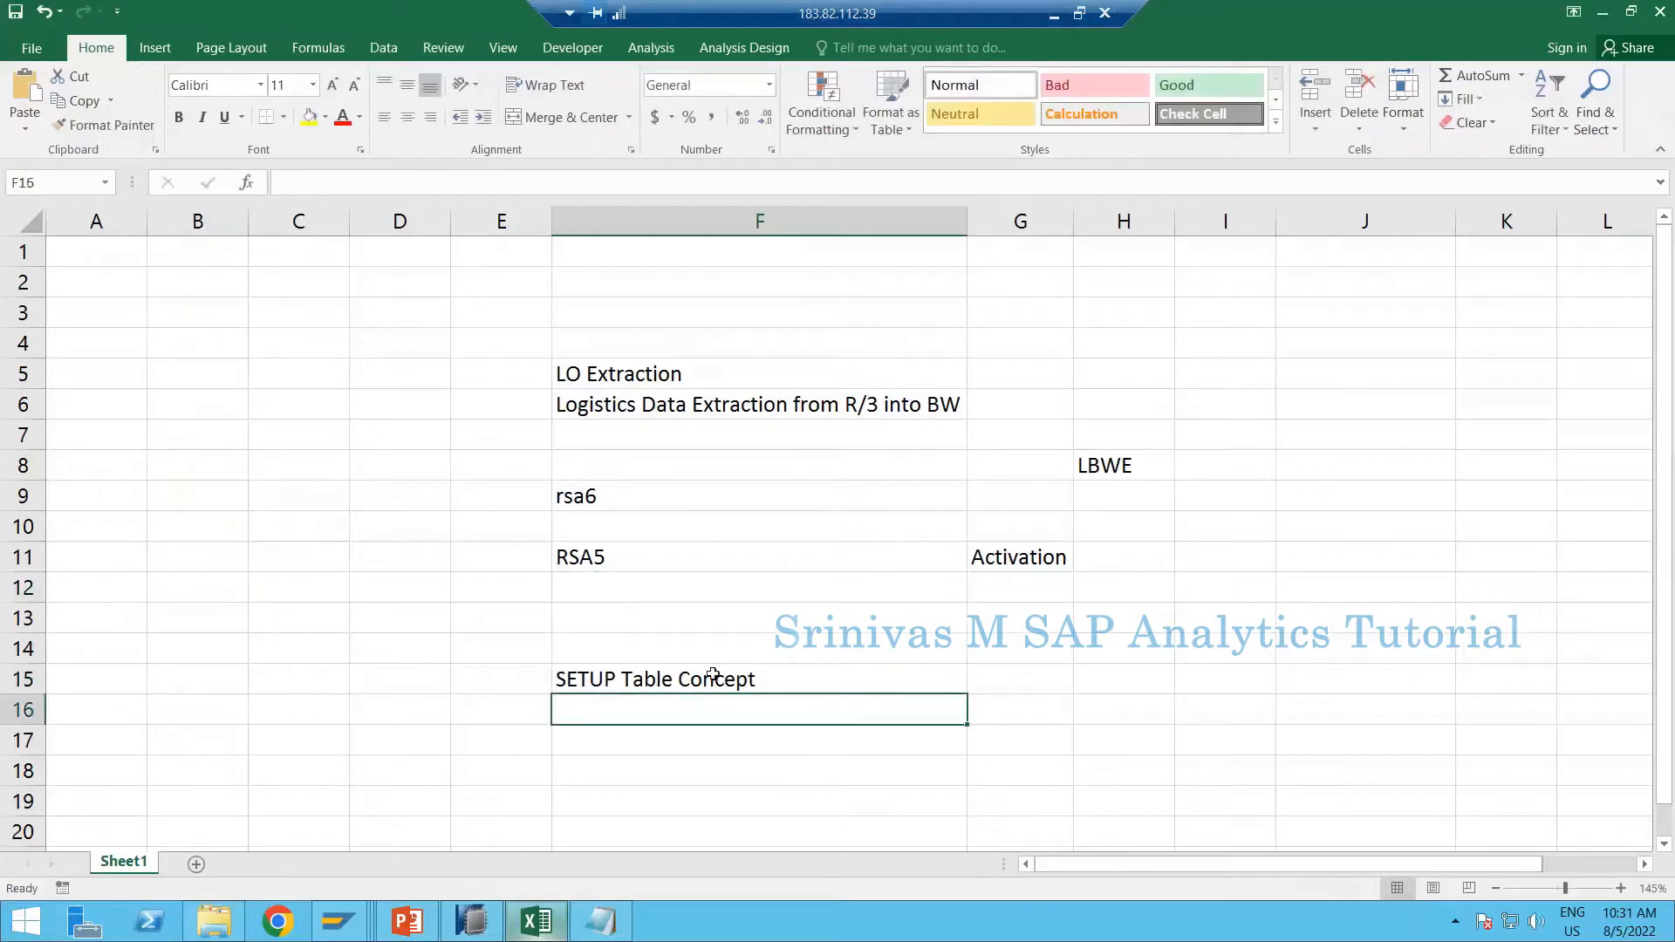
pyautogui.click(661, 689)
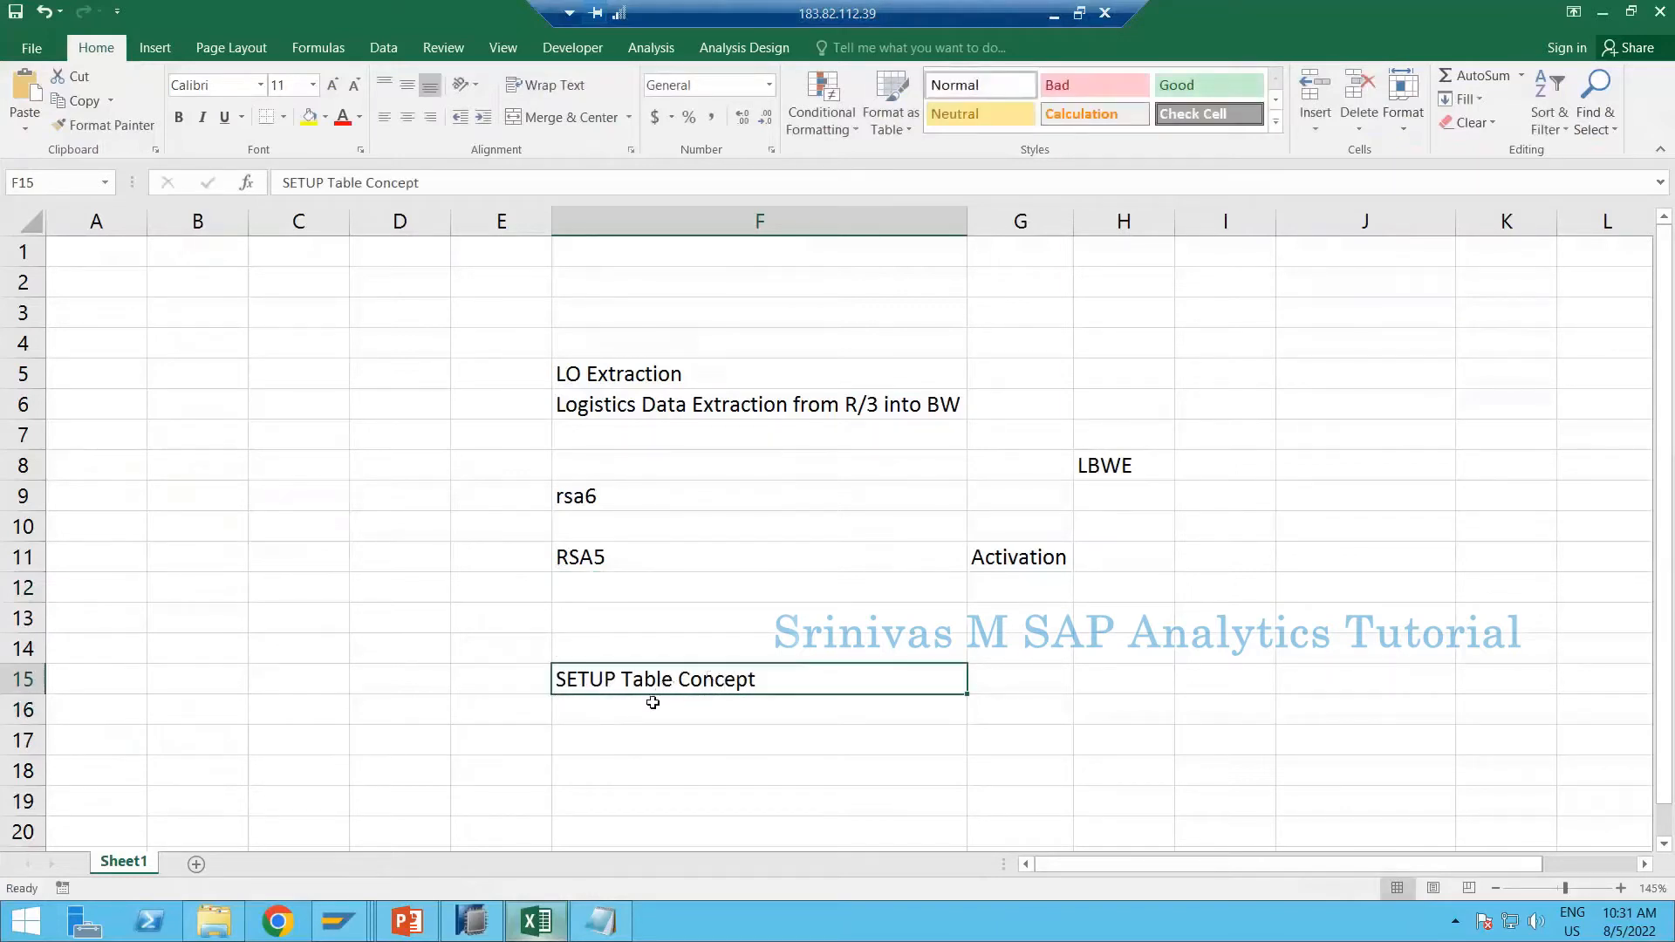
pyautogui.click(653, 703)
pyautogui.write('F')
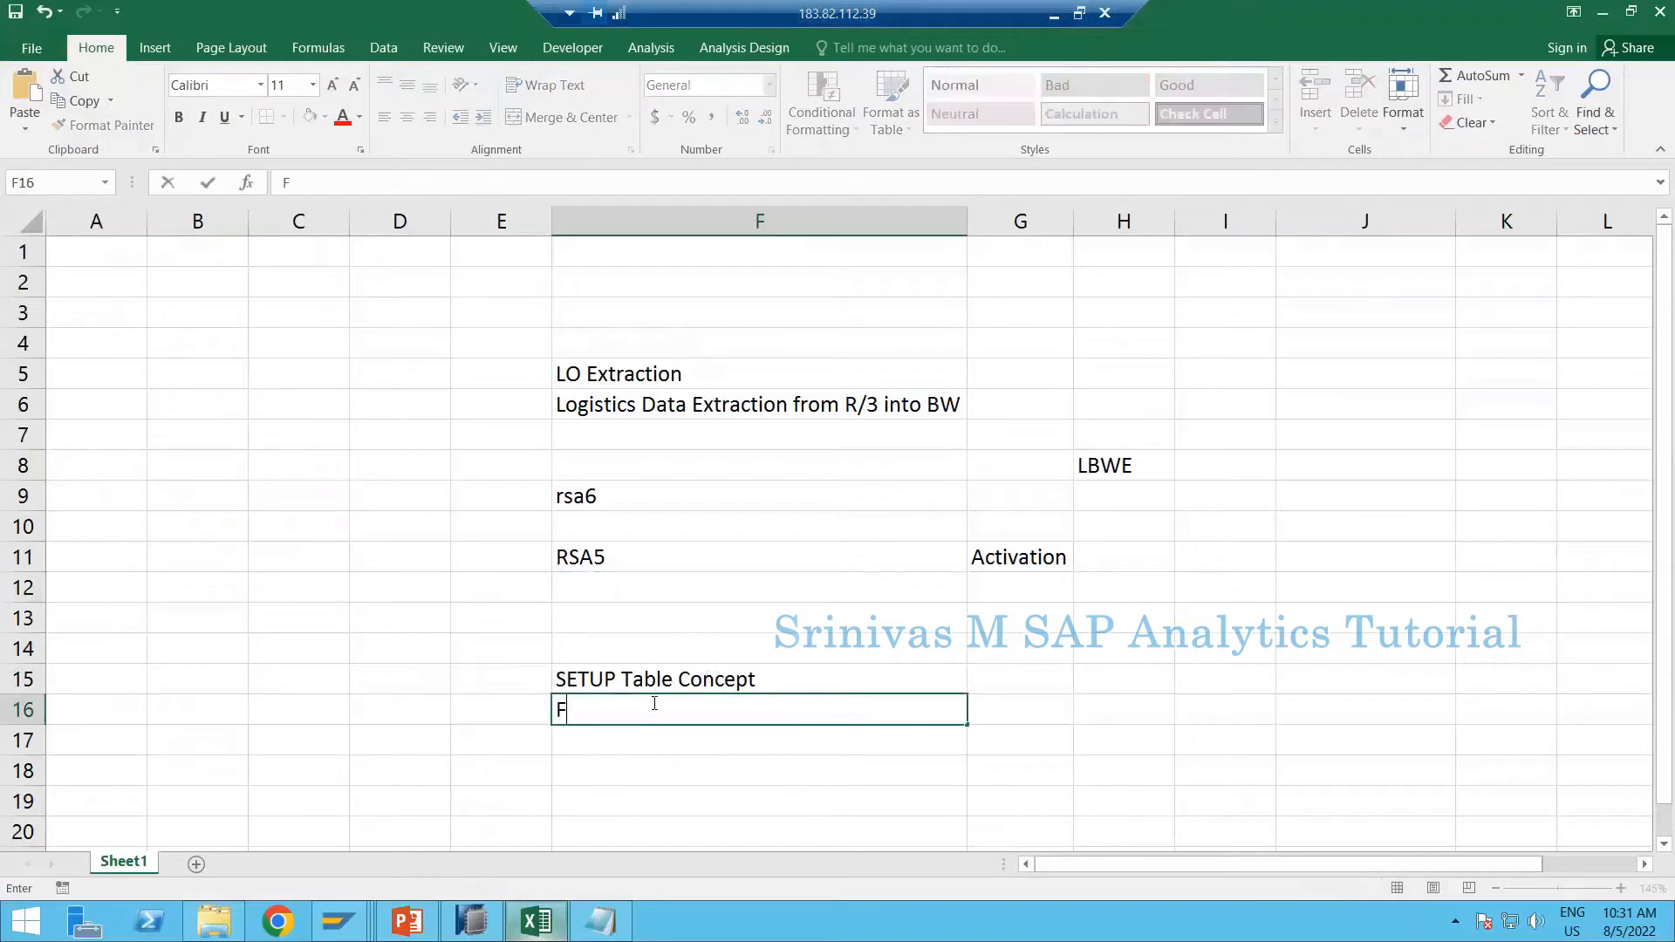
pyautogui.write('ull Infopackage')
pyautogui.press('Return')
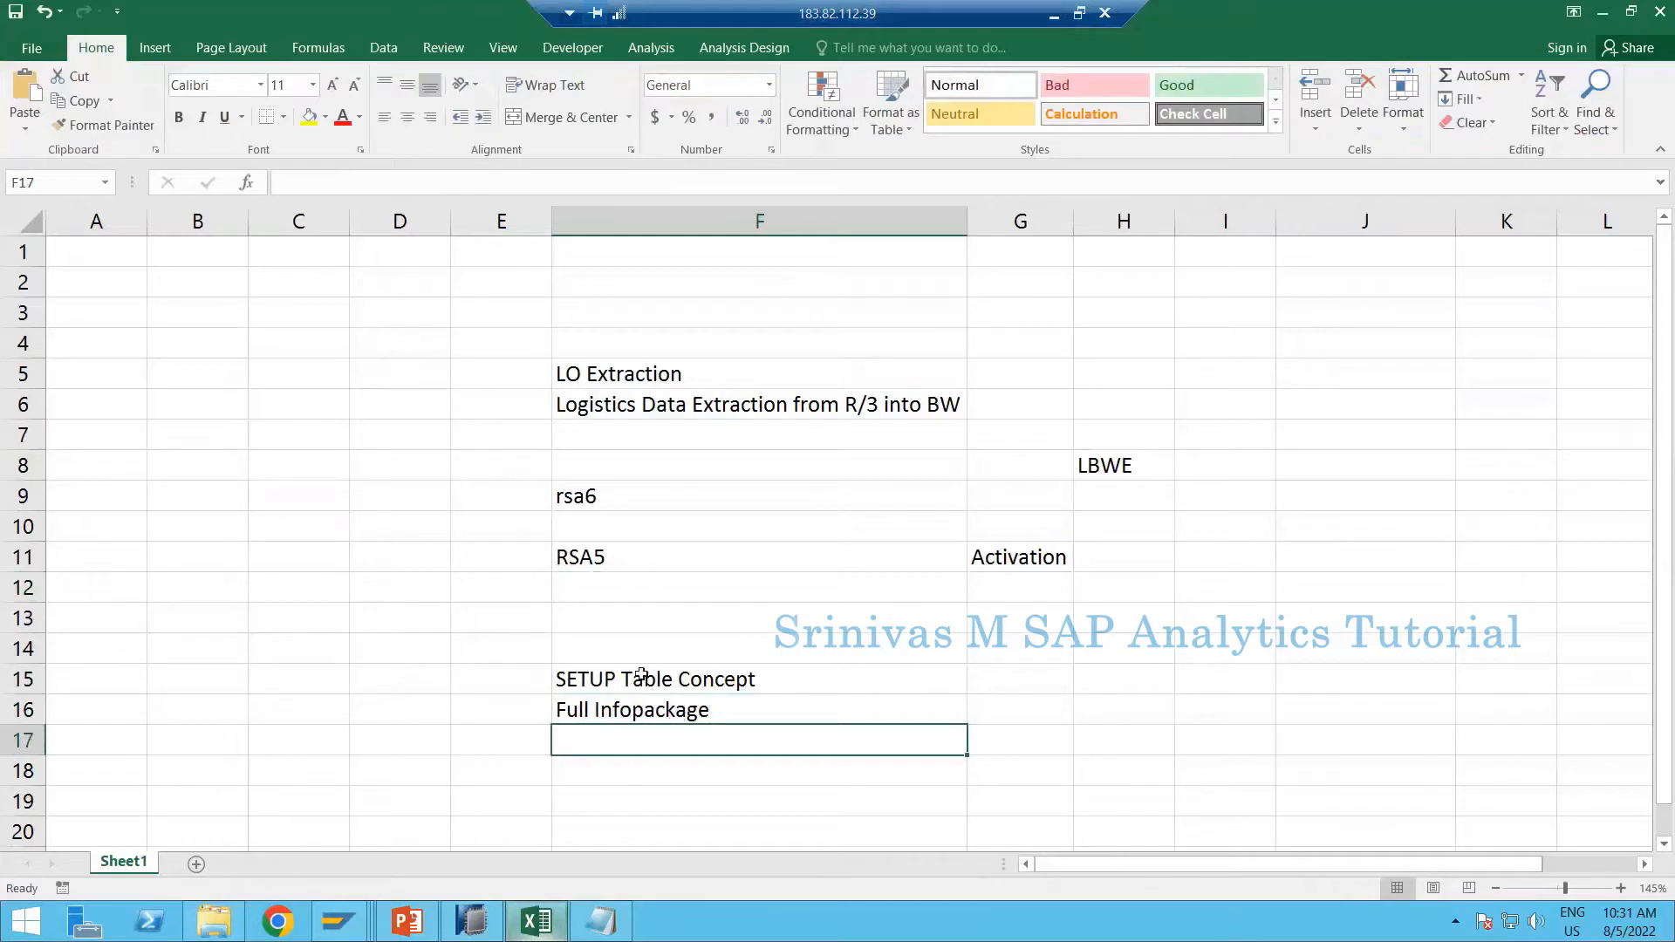
# Enter "tables" in cell G15 beside the SETUP Table Concept note and point out the related entries
pyautogui.click(702, 679)
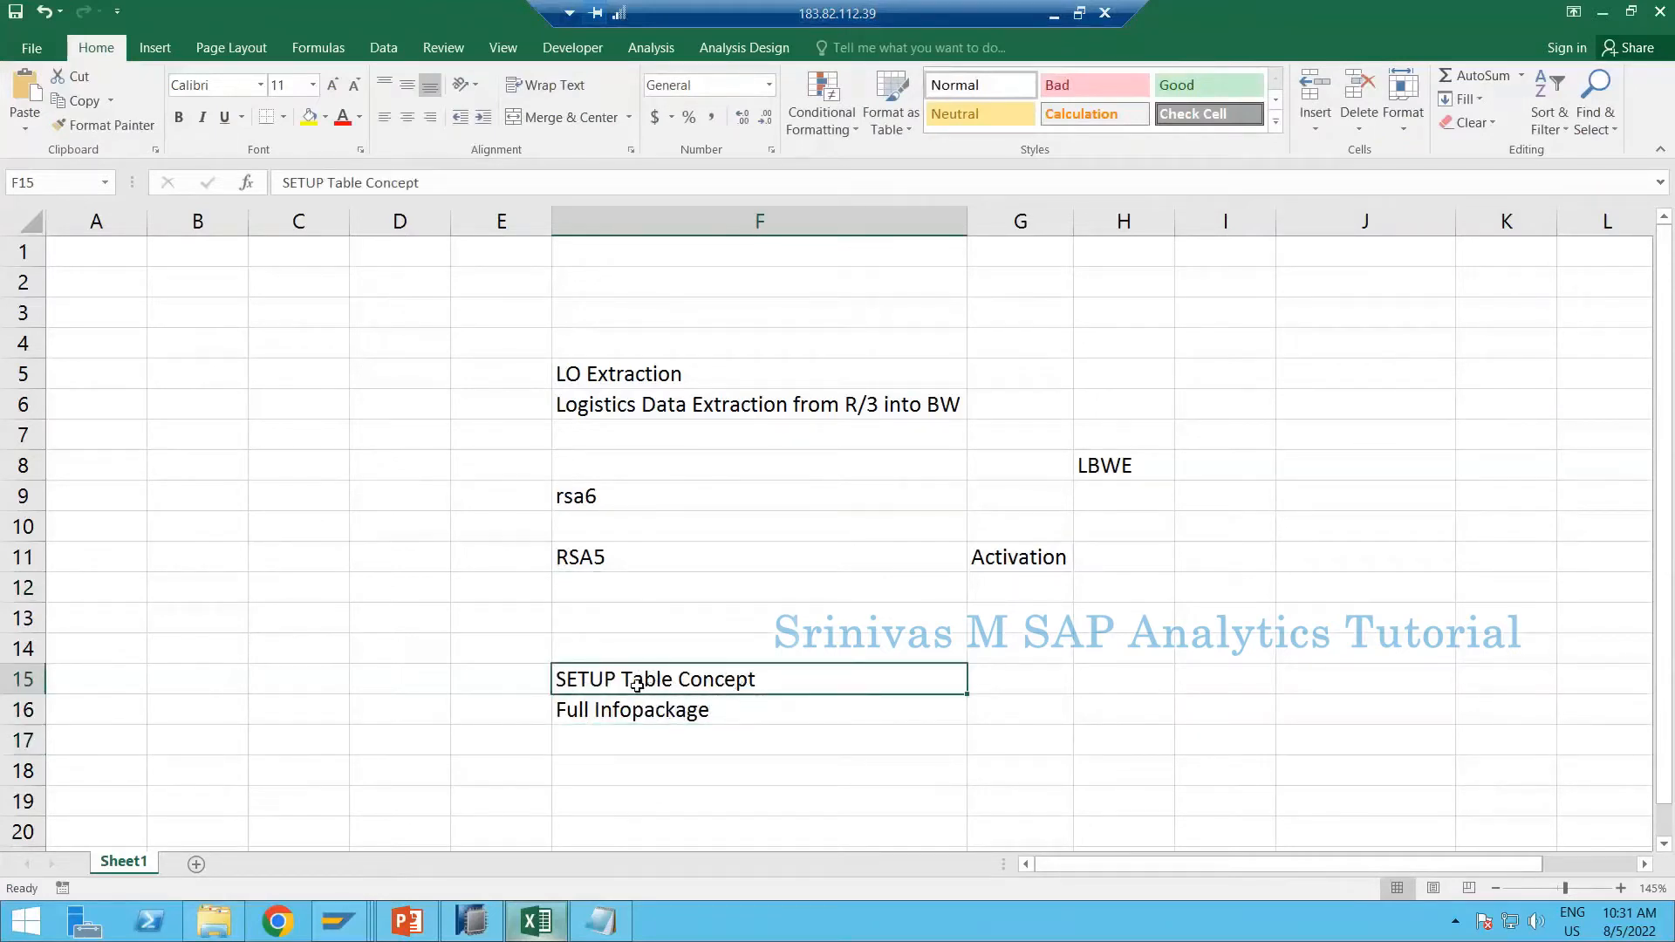
pyautogui.click(1016, 673)
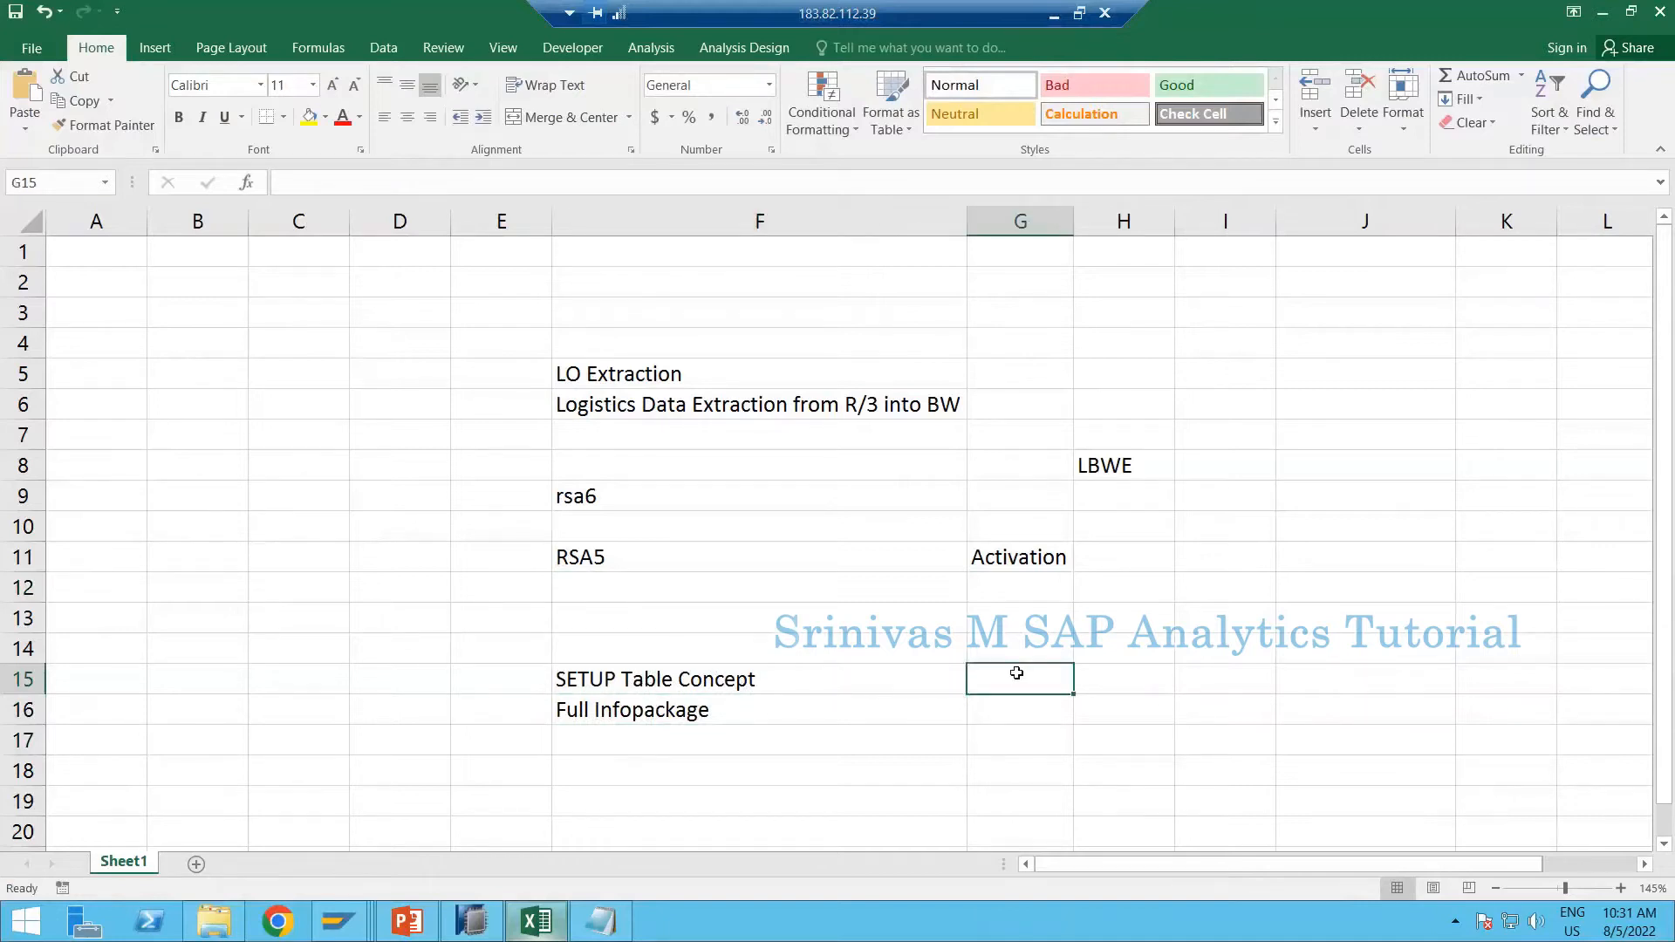
pyautogui.write('ta')
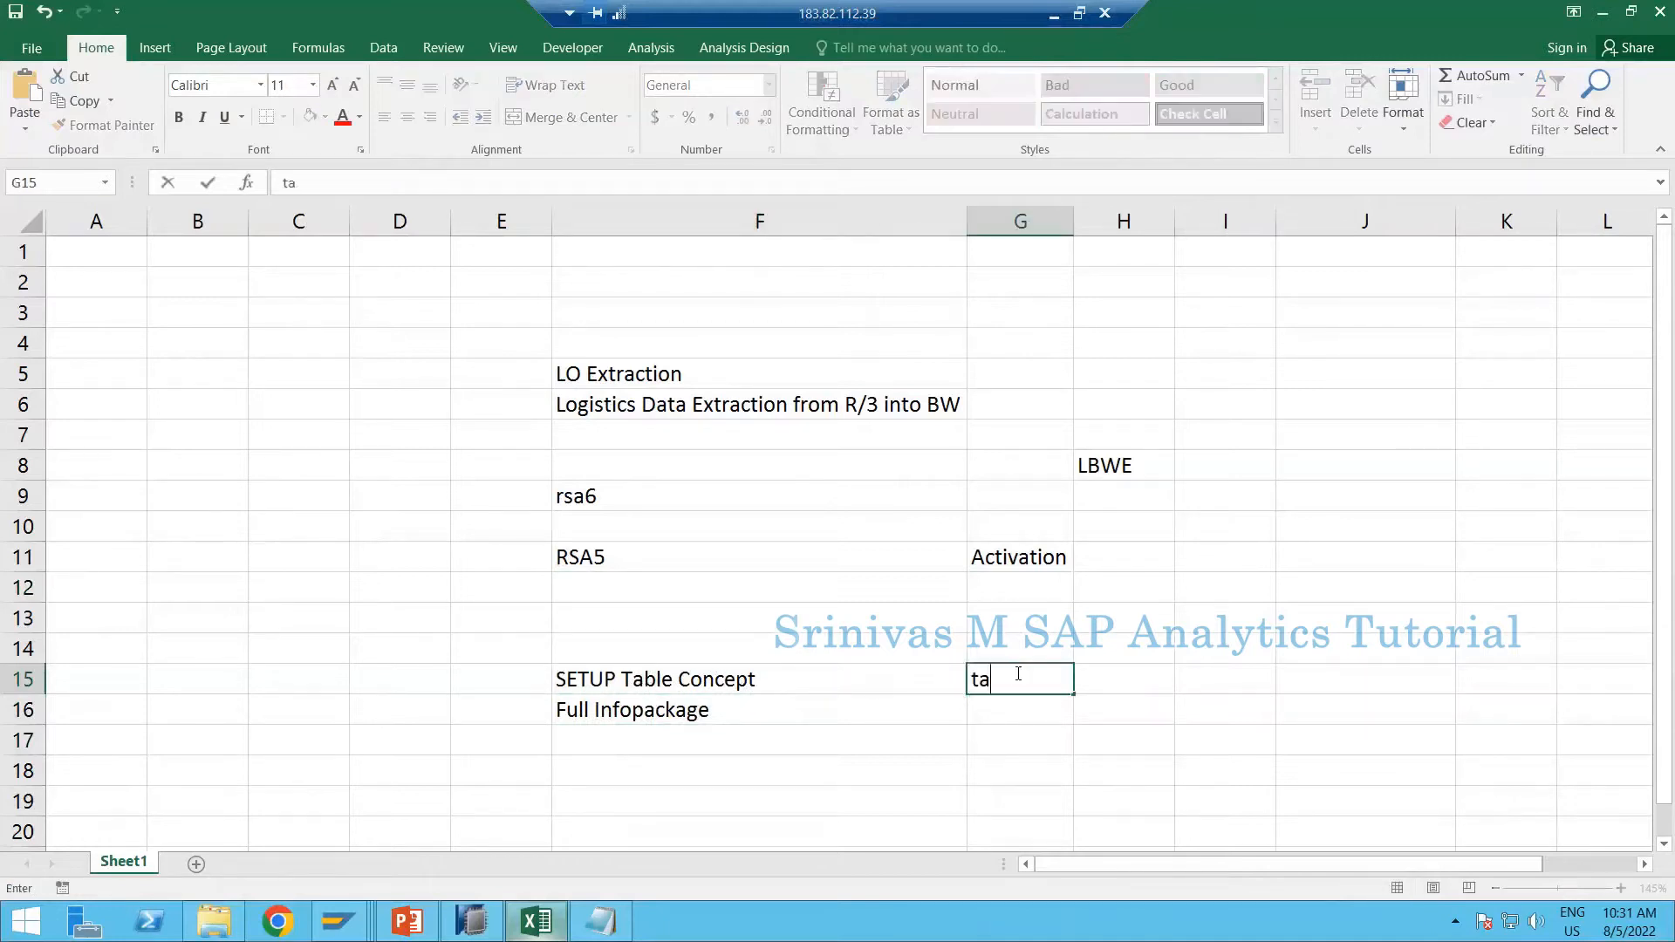
pyautogui.write('bles')
pyautogui.press('Return')
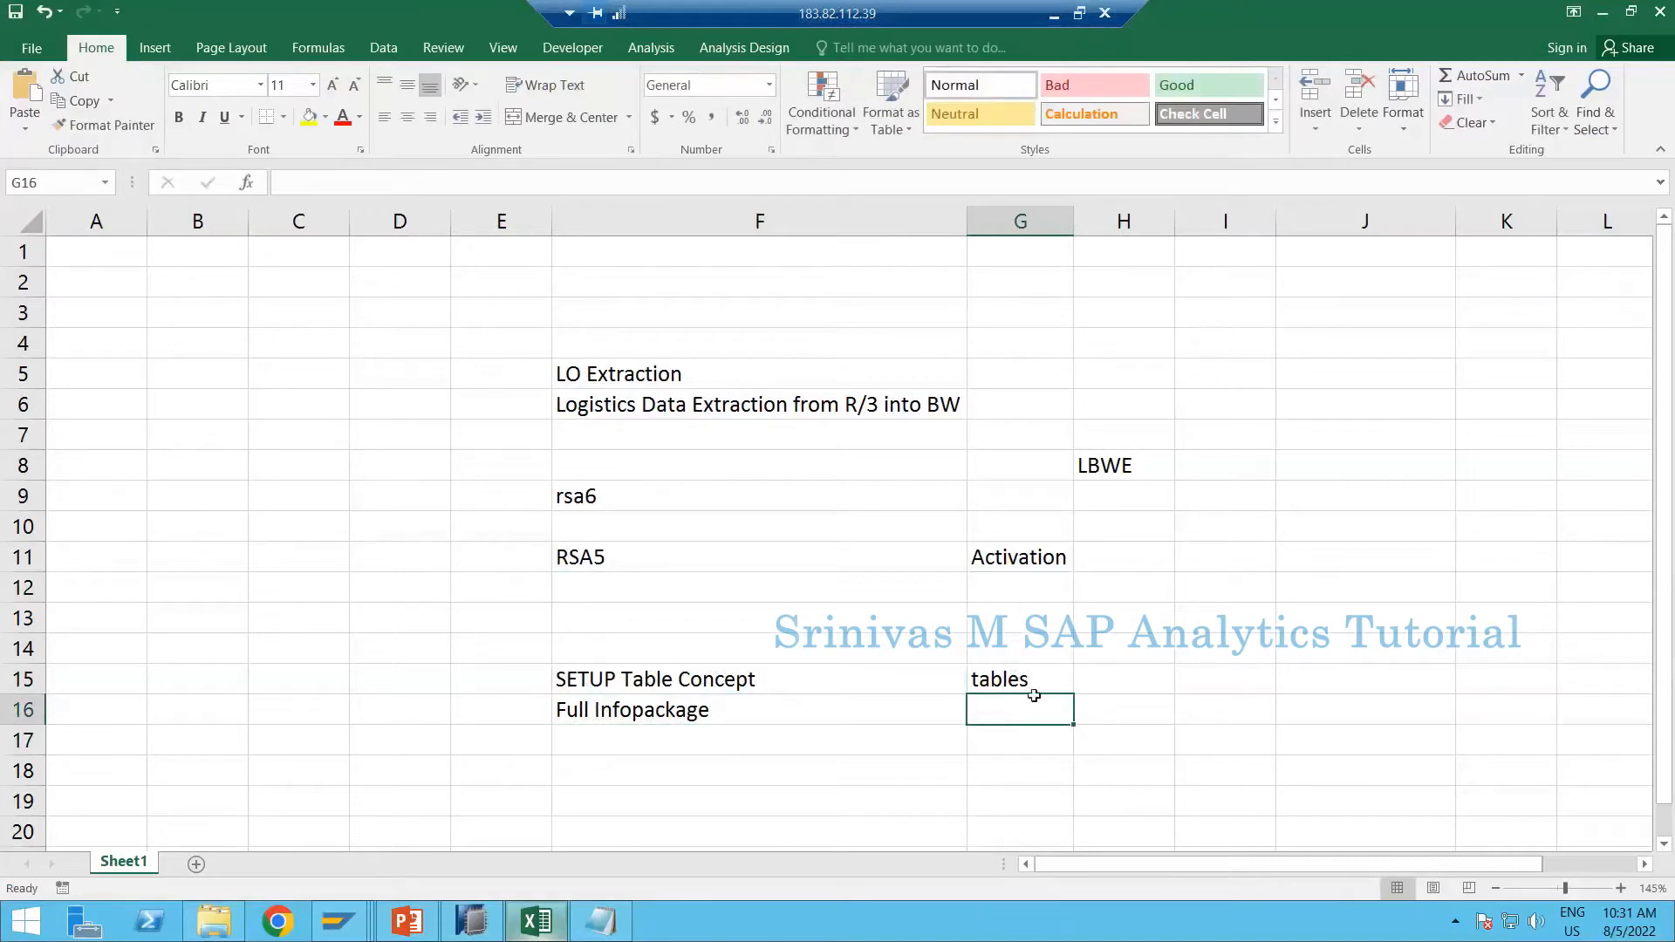
pyautogui.click(1139, 686)
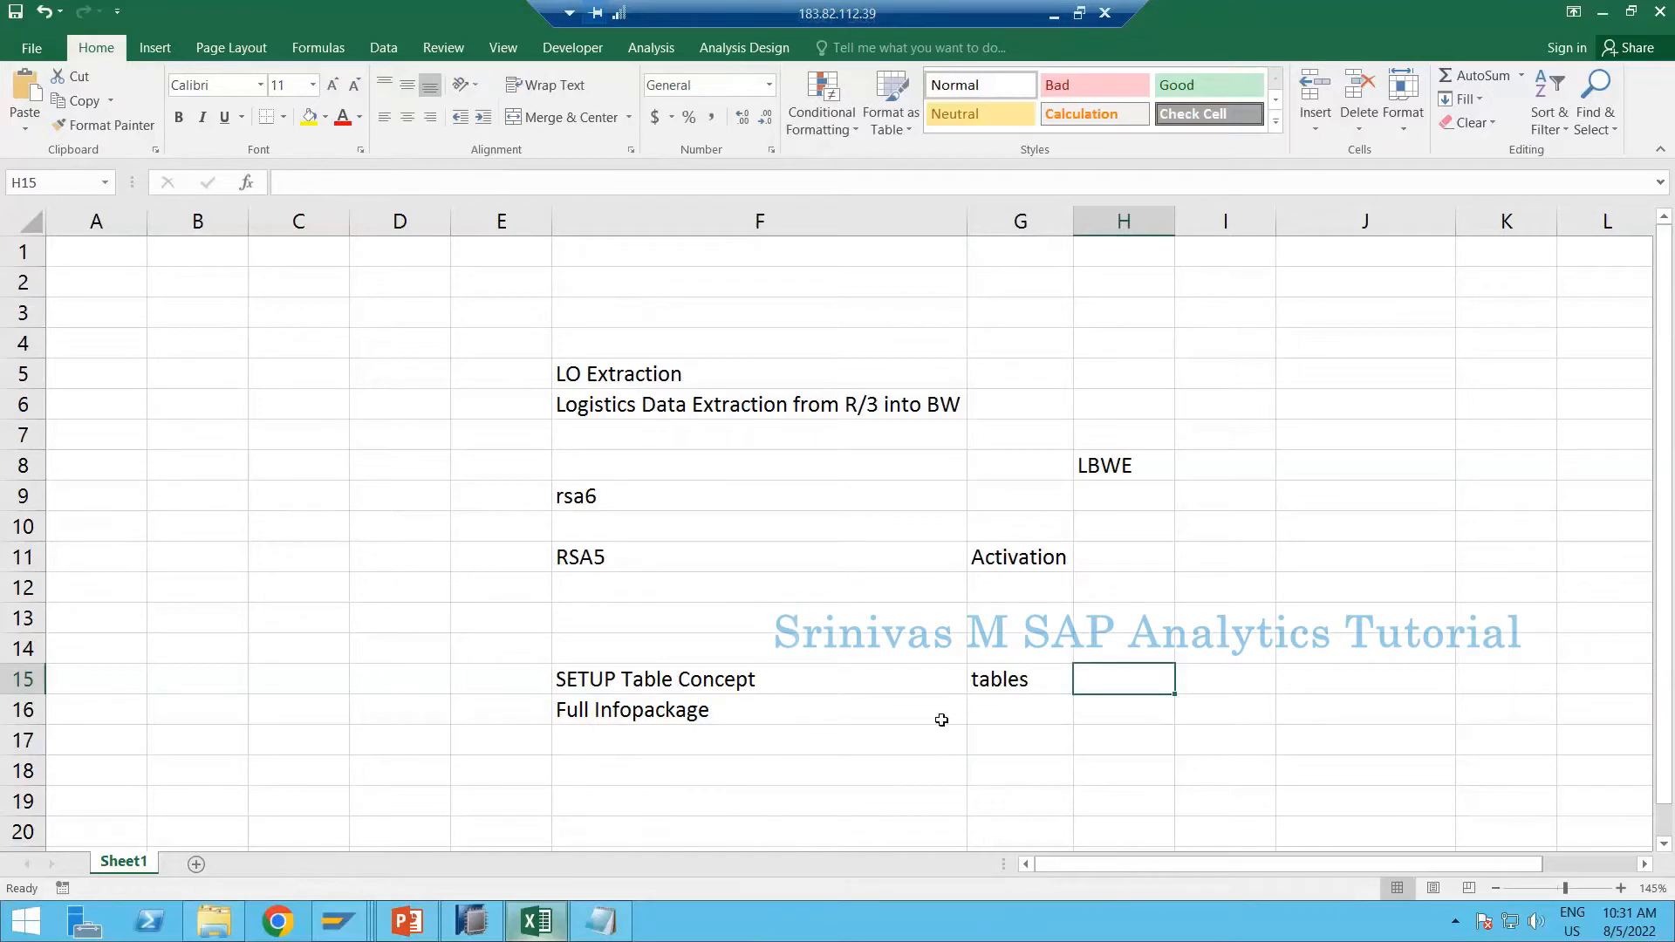
pyautogui.click(1003, 691)
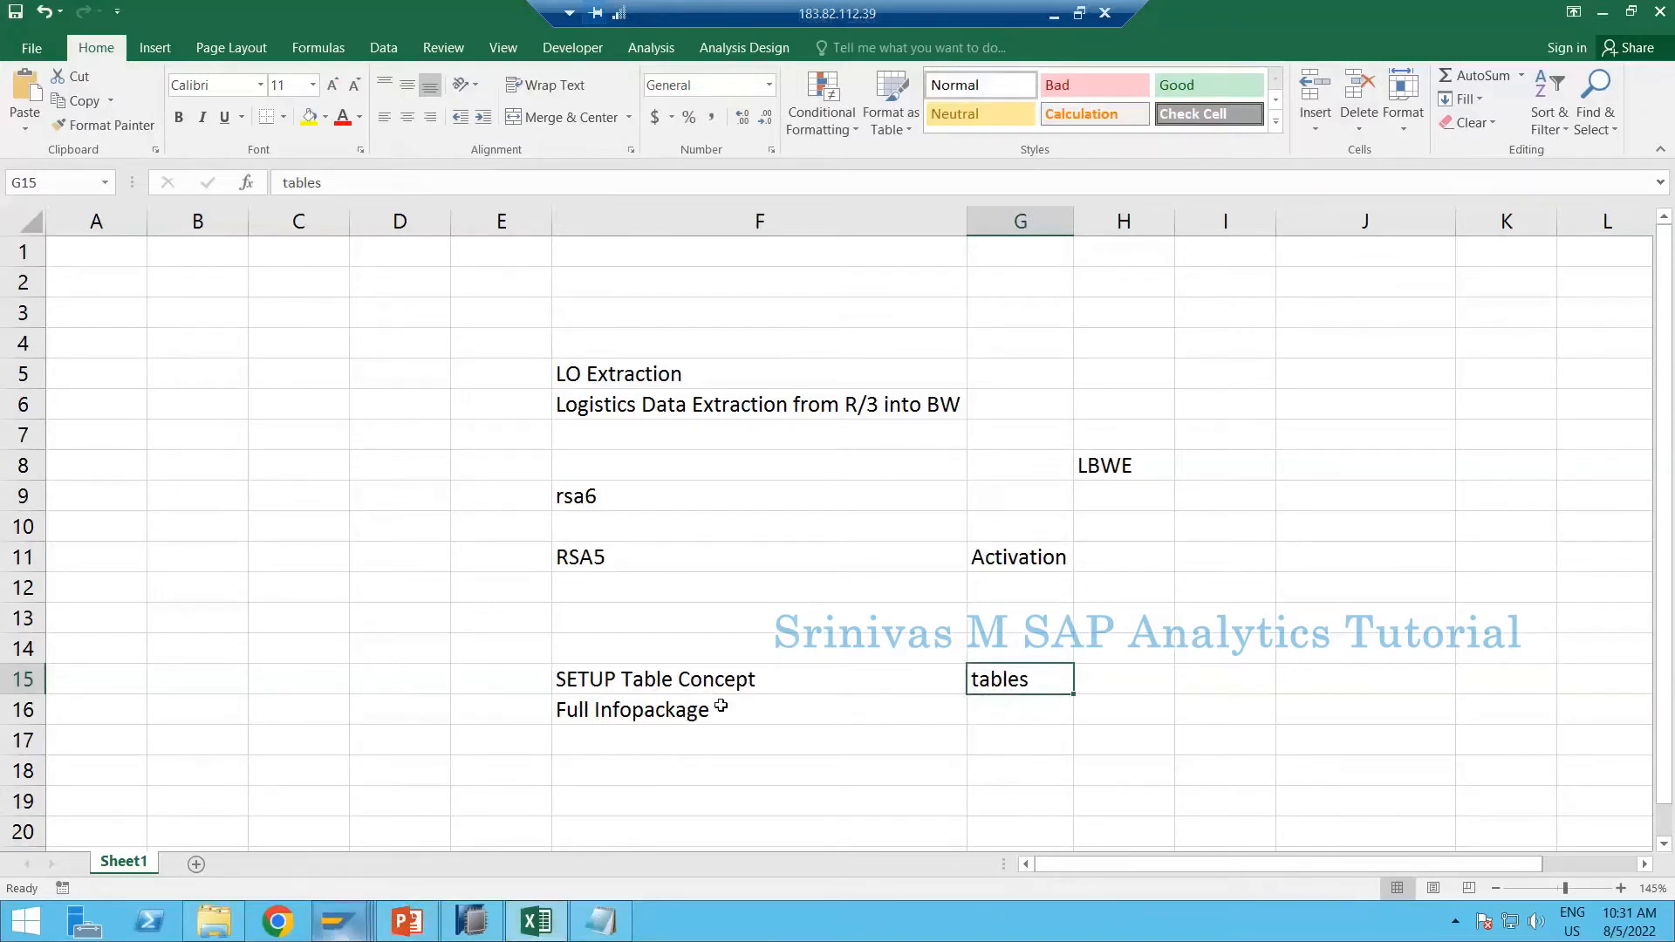
pyautogui.click(677, 720)
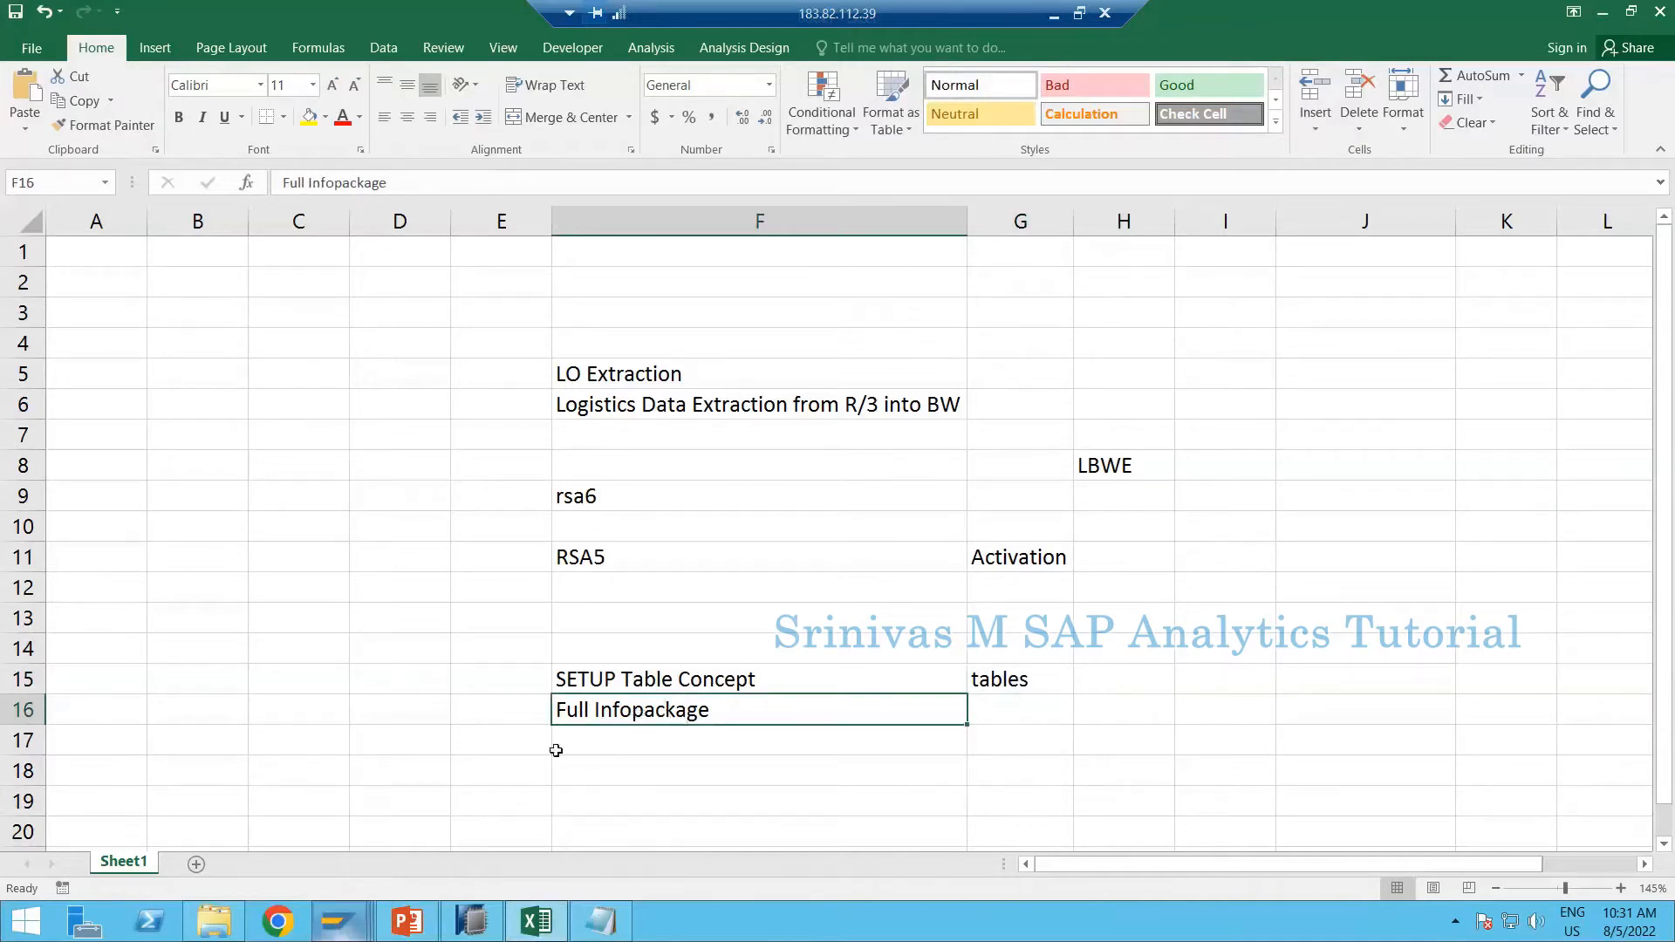
pyautogui.click(1051, 675)
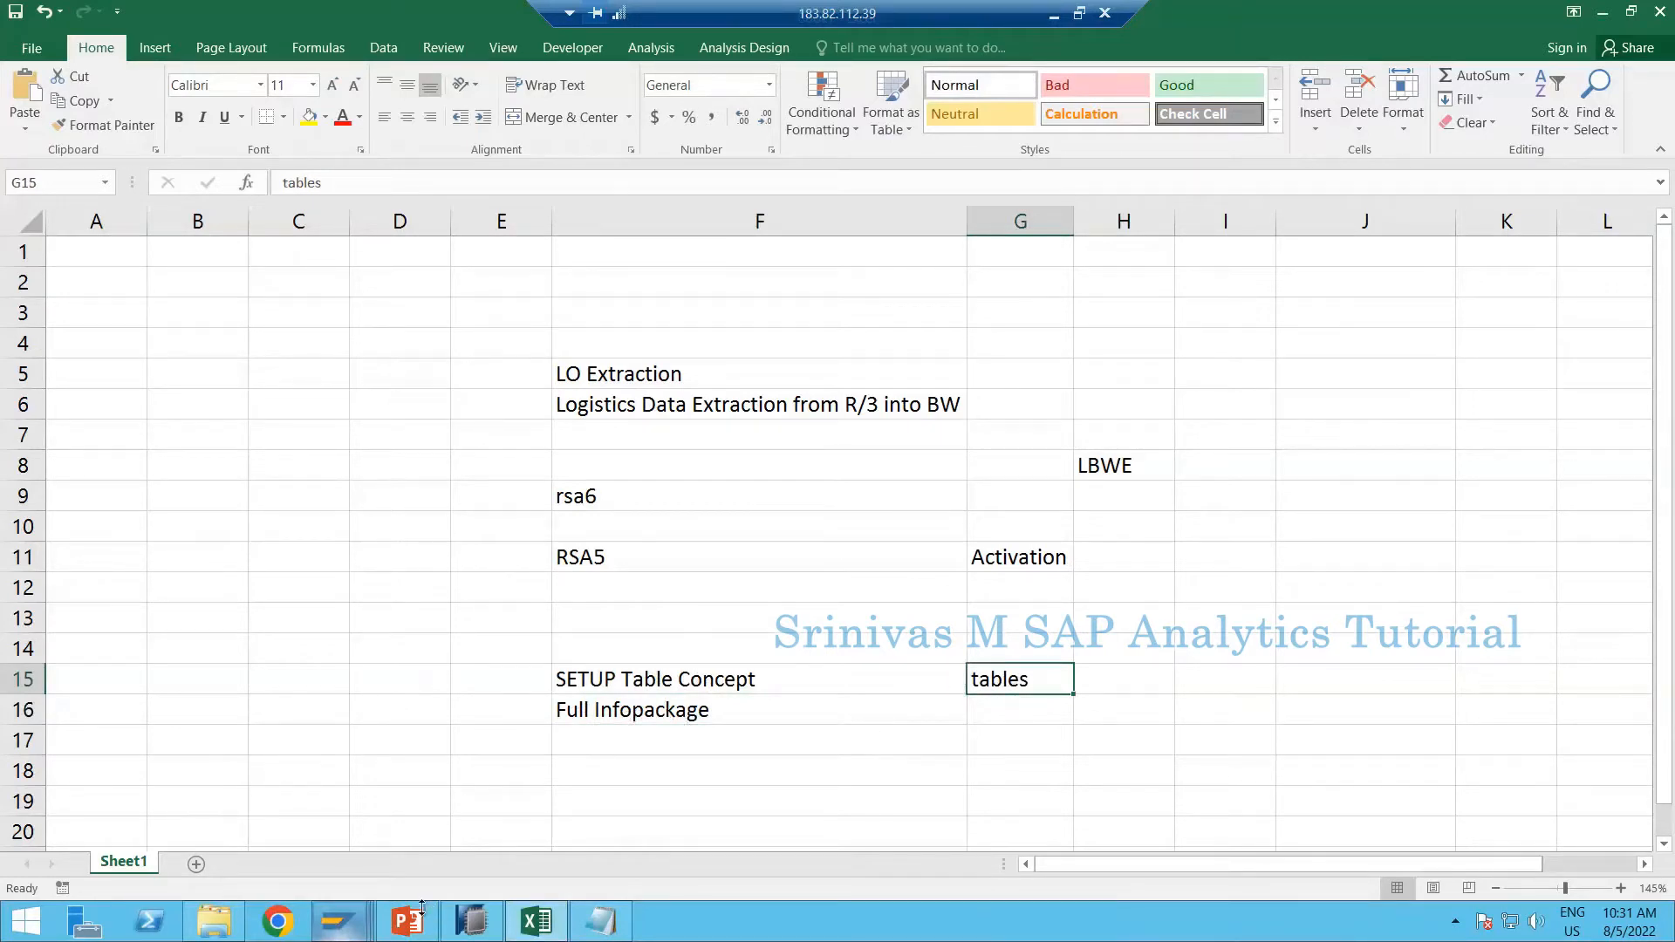
# Switch to PowerPoint and draw a rectangle on the blank slide 5
pyautogui.click(406, 920)
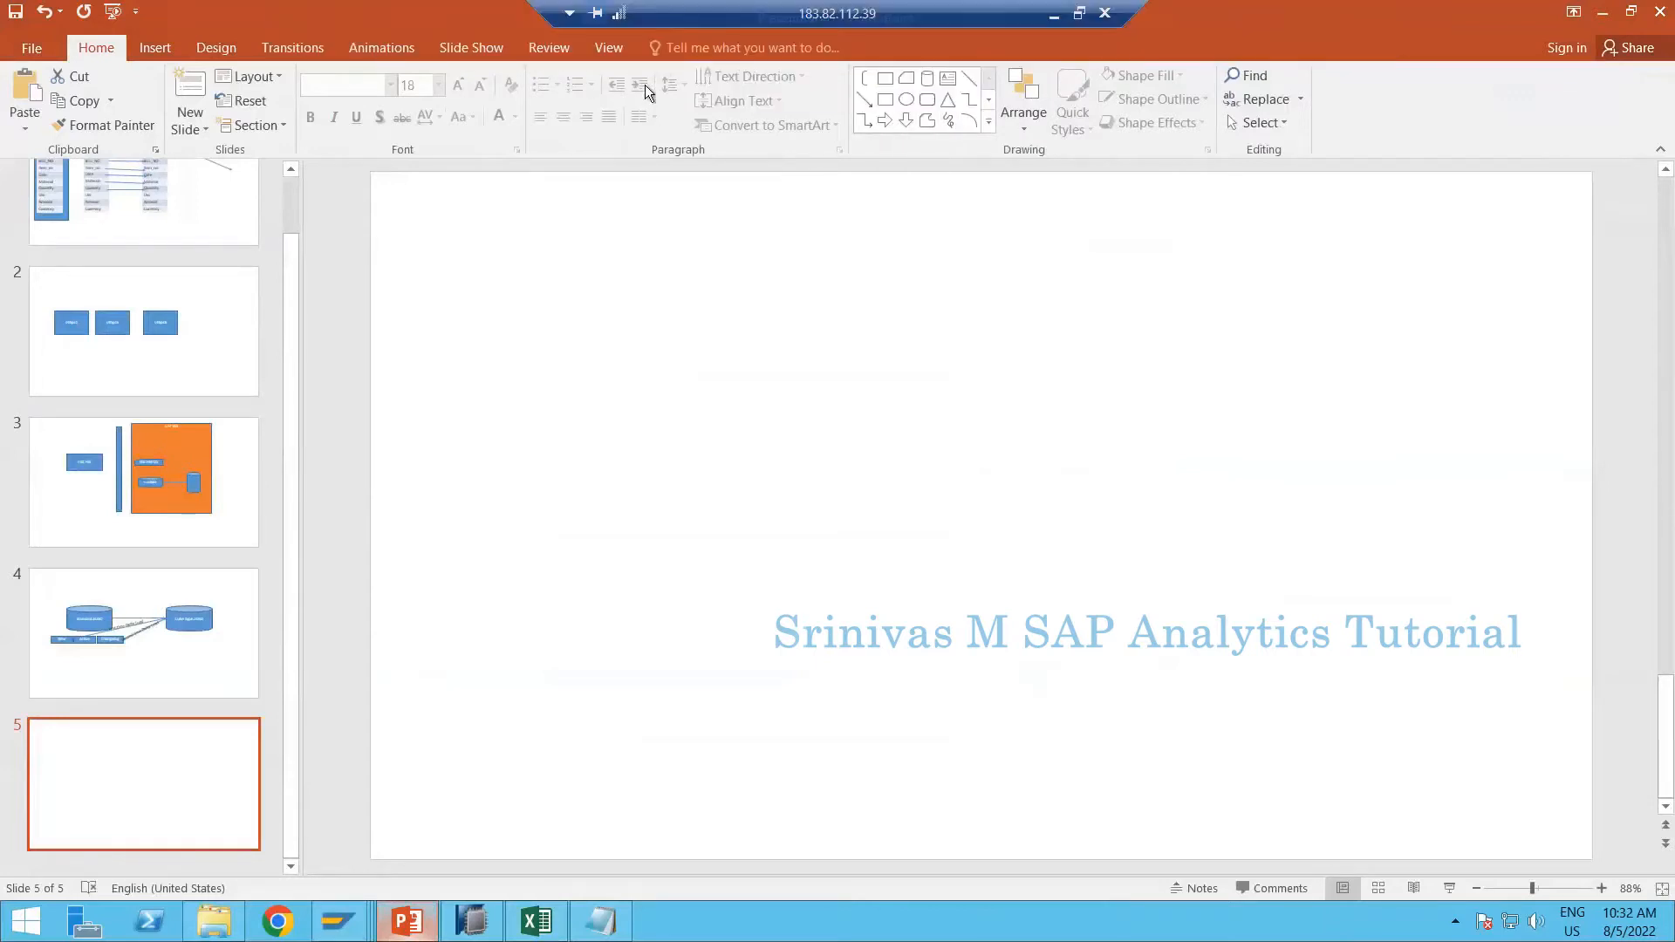
pyautogui.click(885, 99)
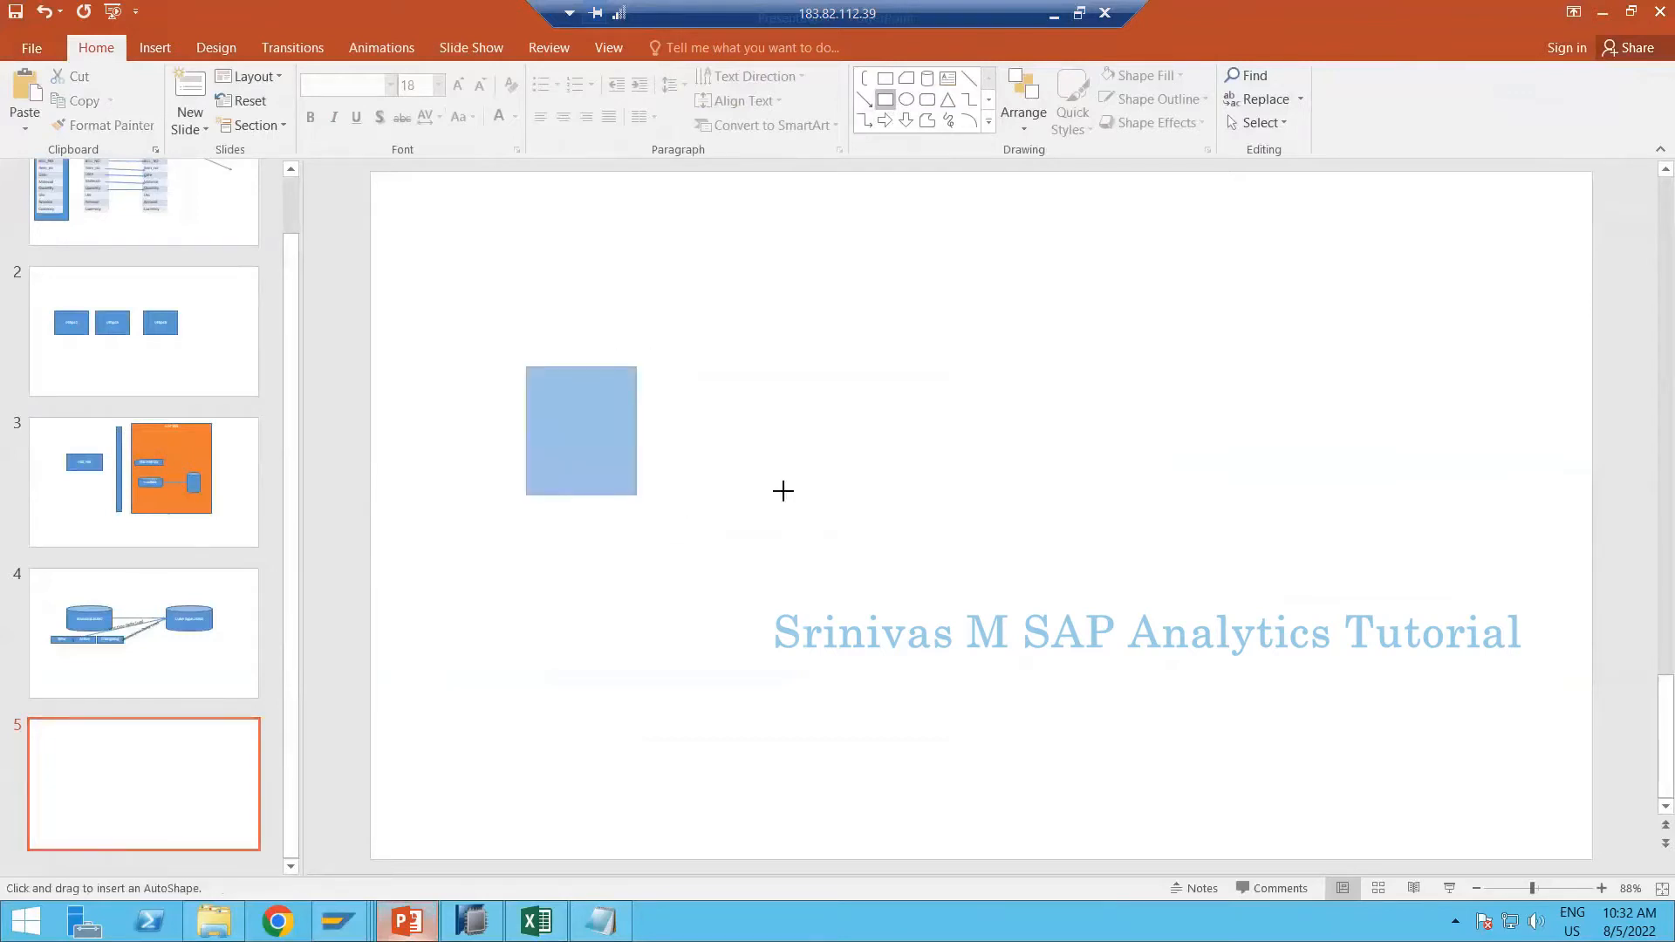
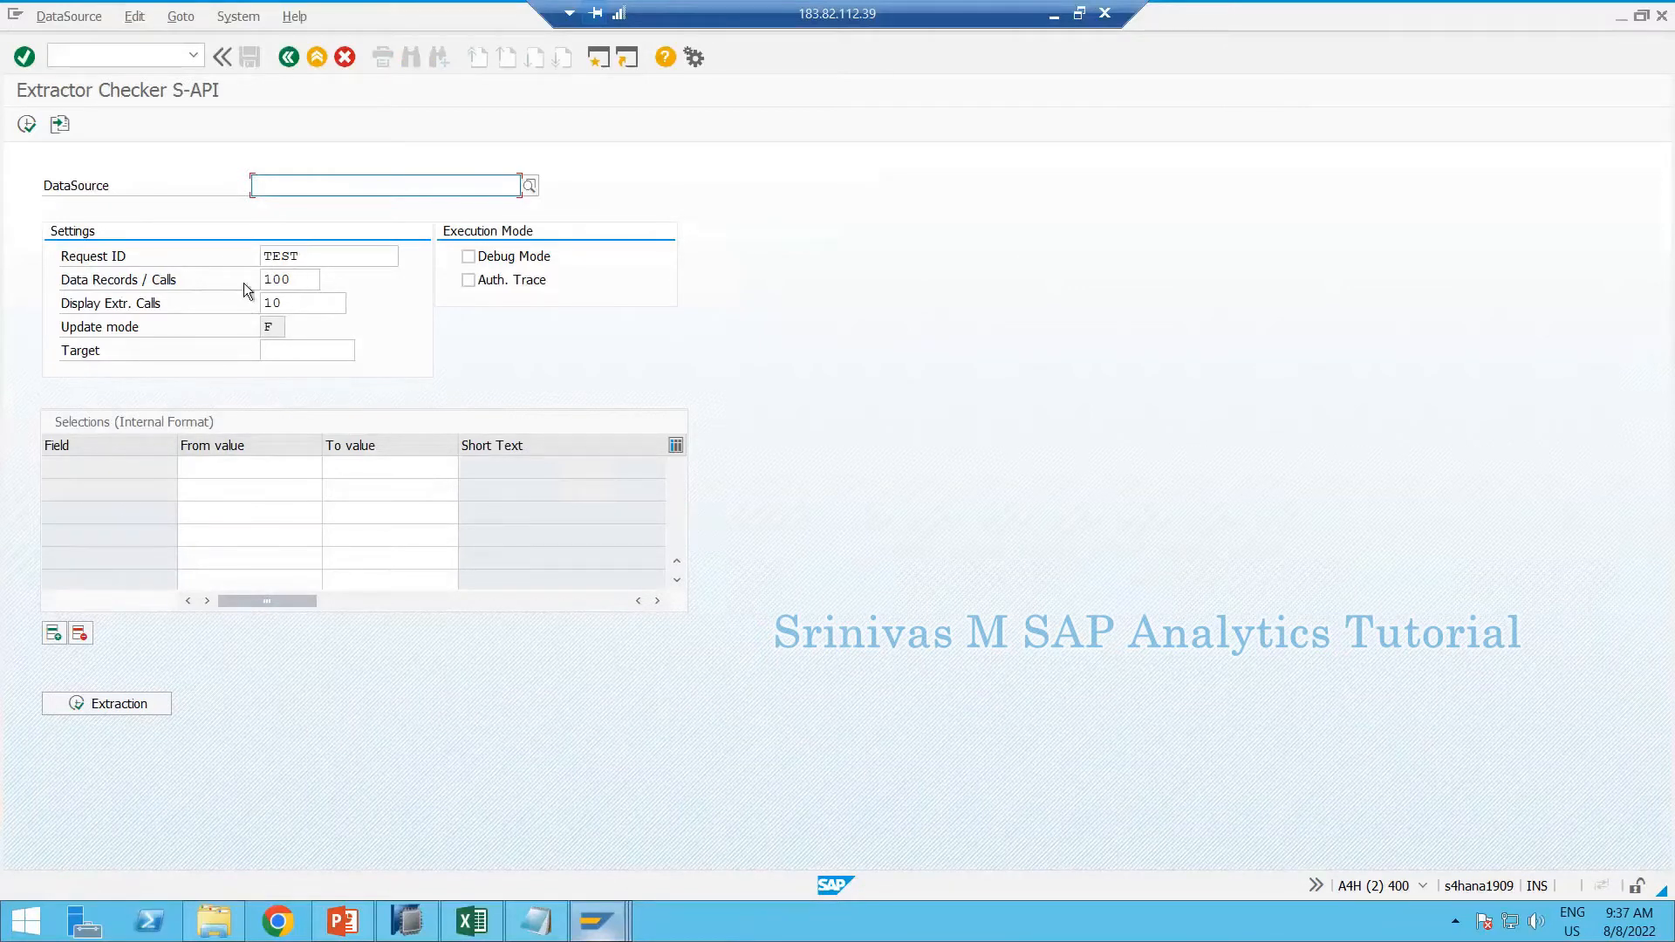
# Choose 2LIS_11_VAITM as the DataSource in the Extractor Checker
pyautogui.press('BackSpace')
pyautogui.press('Down')
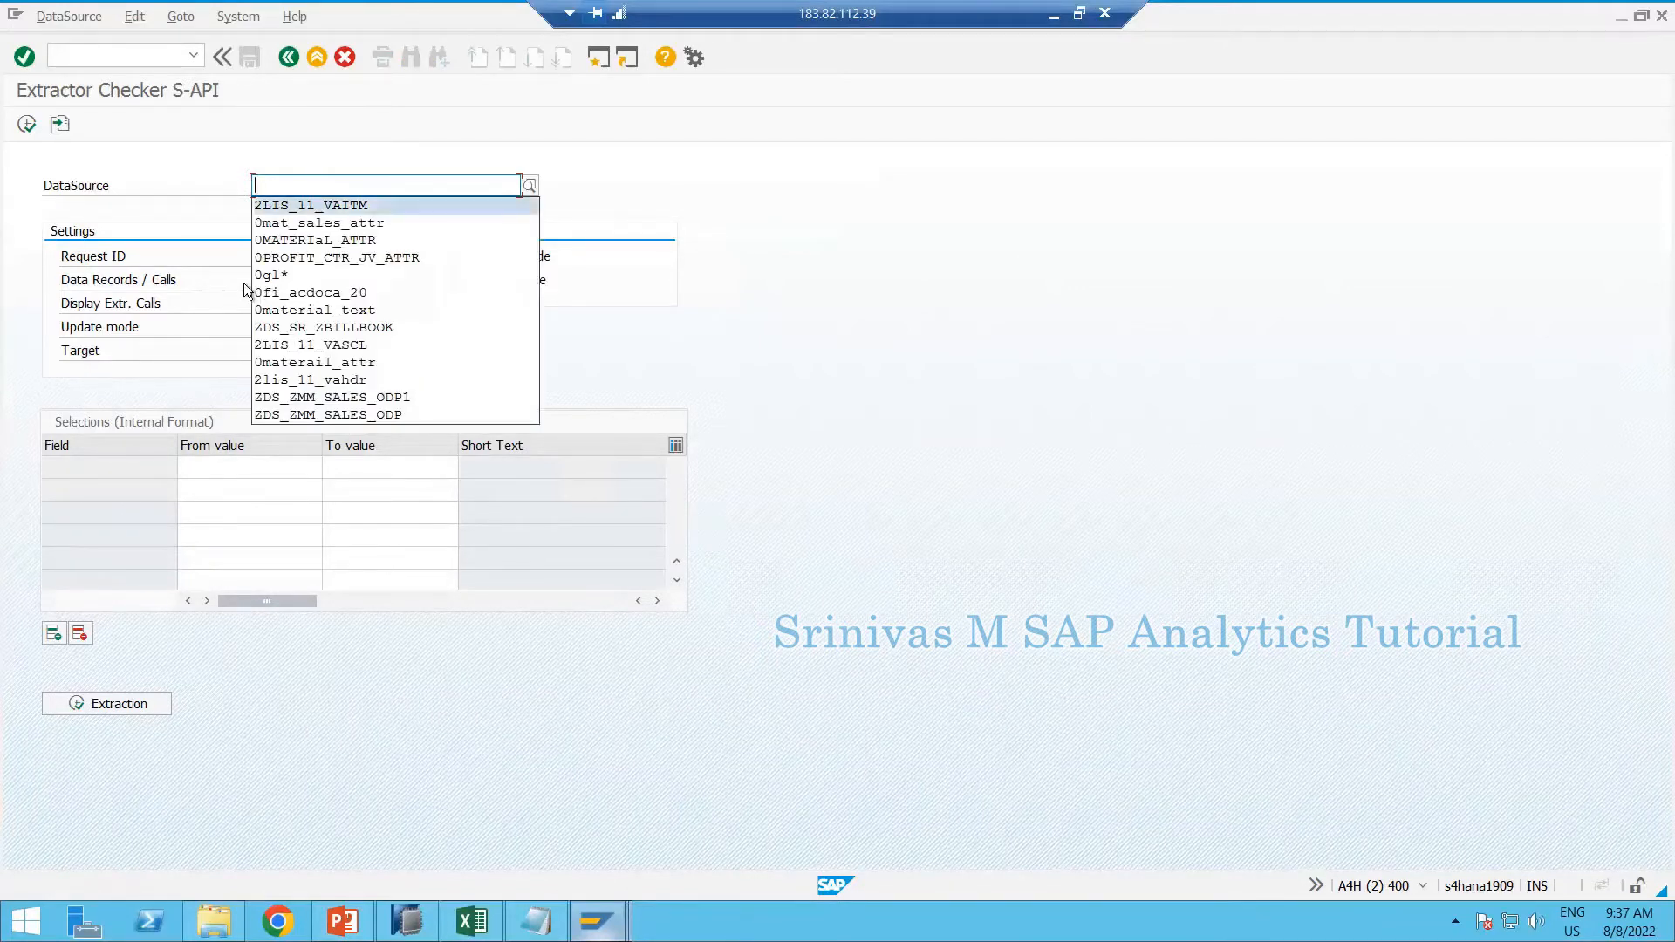
pyautogui.press('Return')
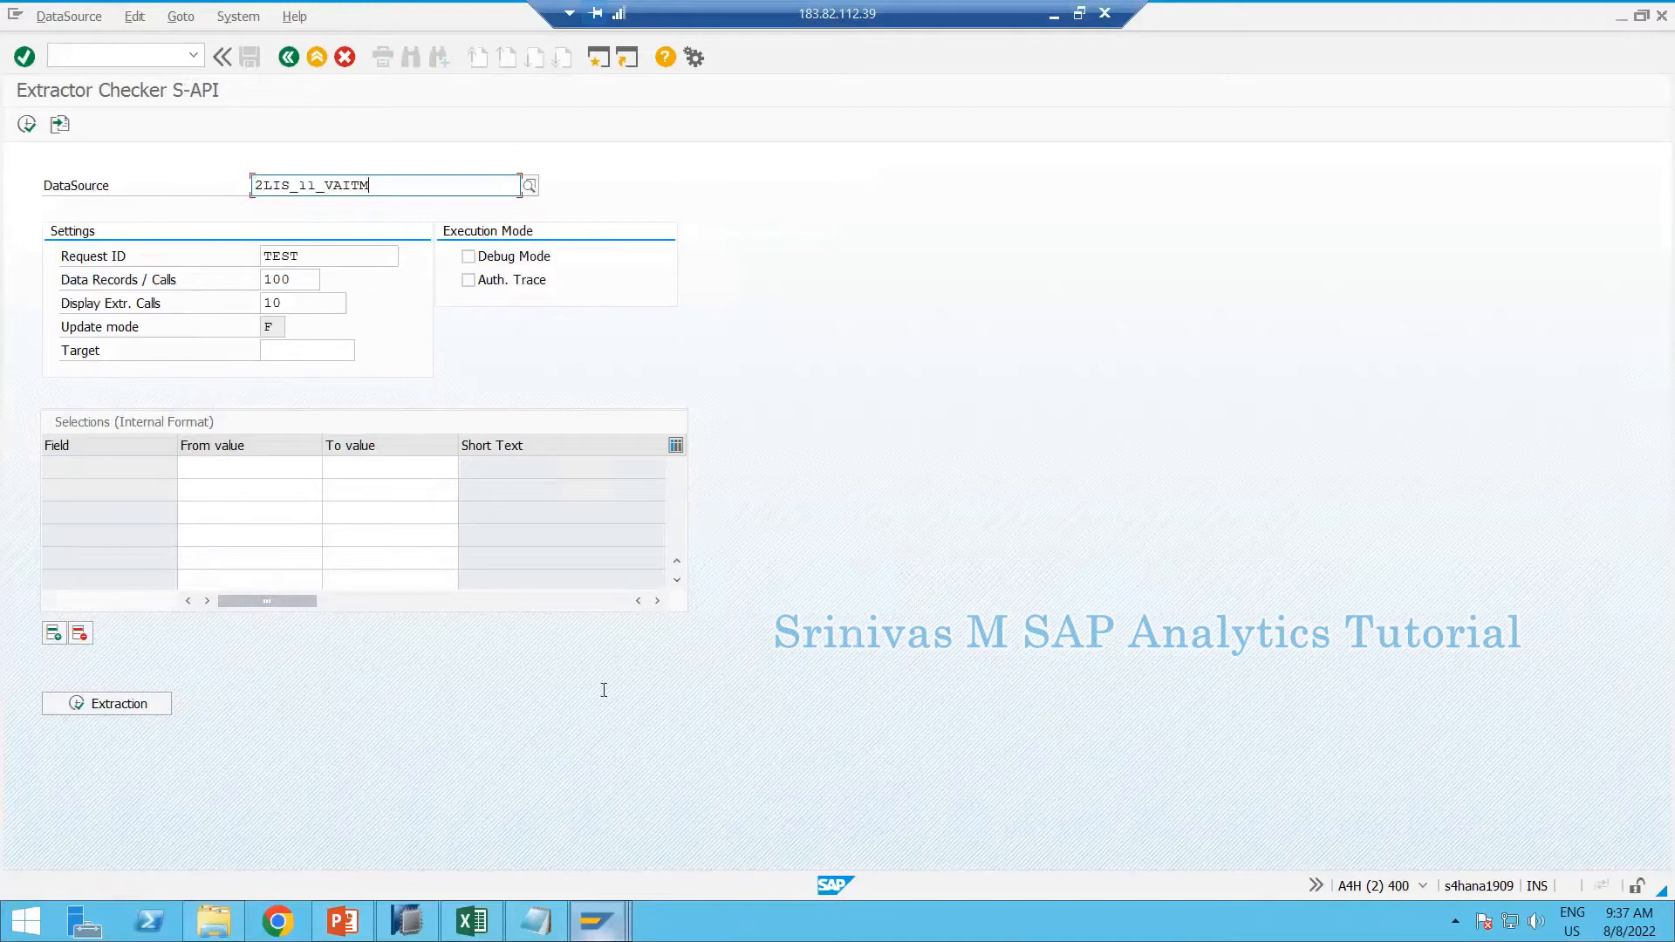
# Switch to the Excel notes and review the SETUP Table Concept and Full Infopackage entries
pyautogui.click(491, 935)
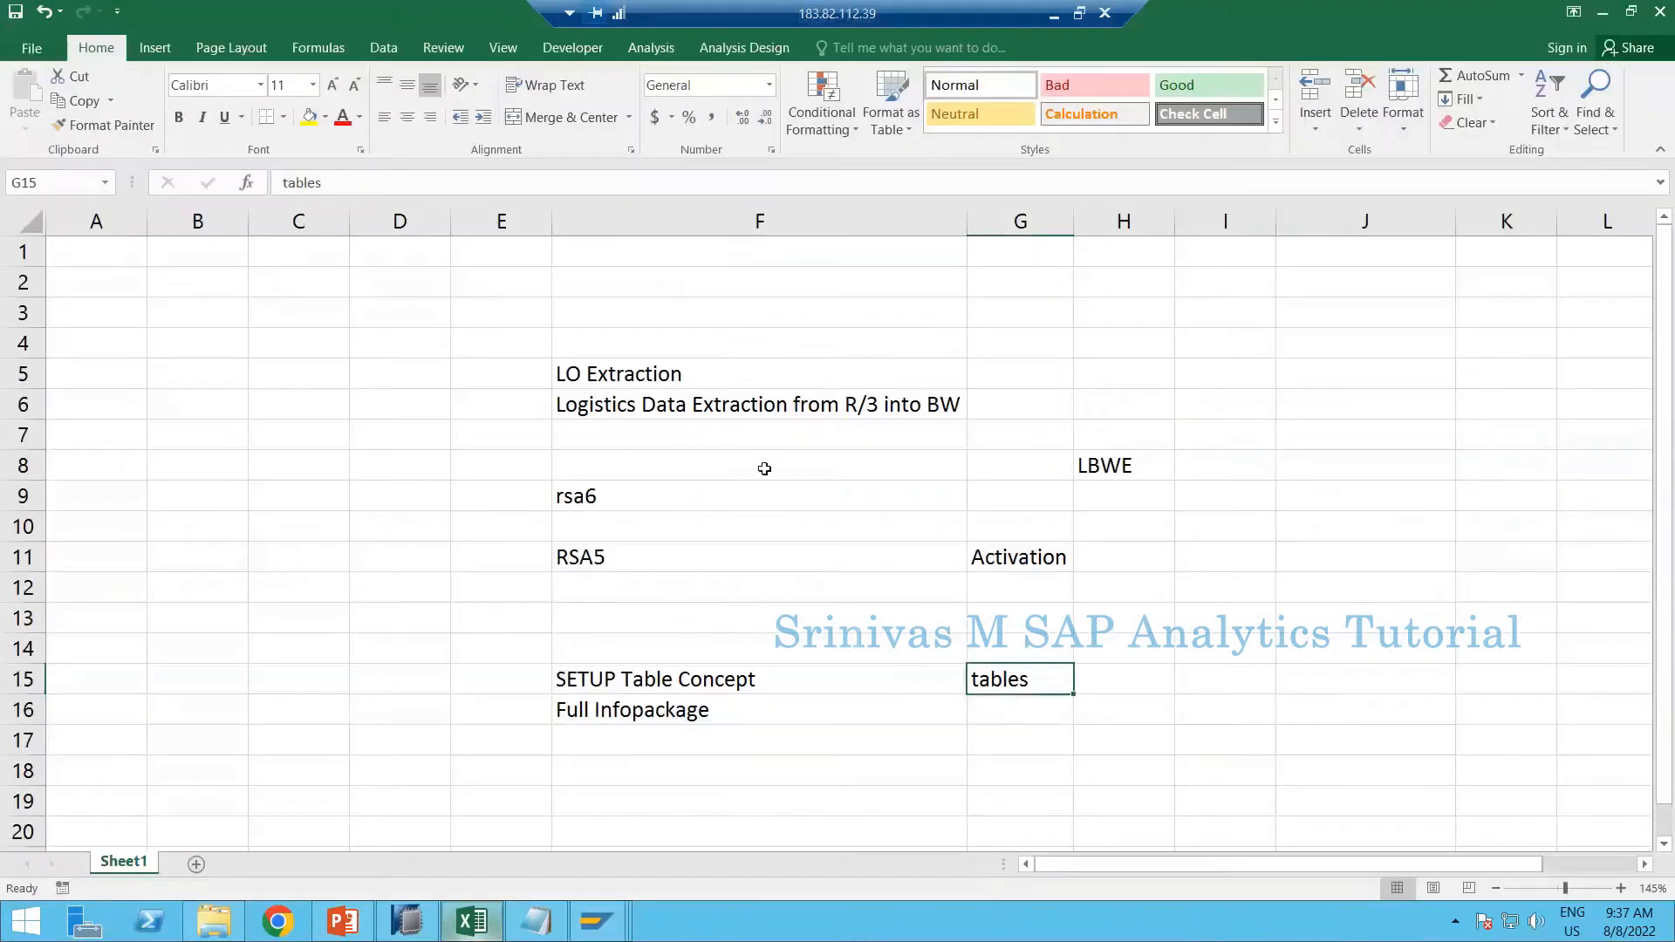
pyautogui.click(555, 681)
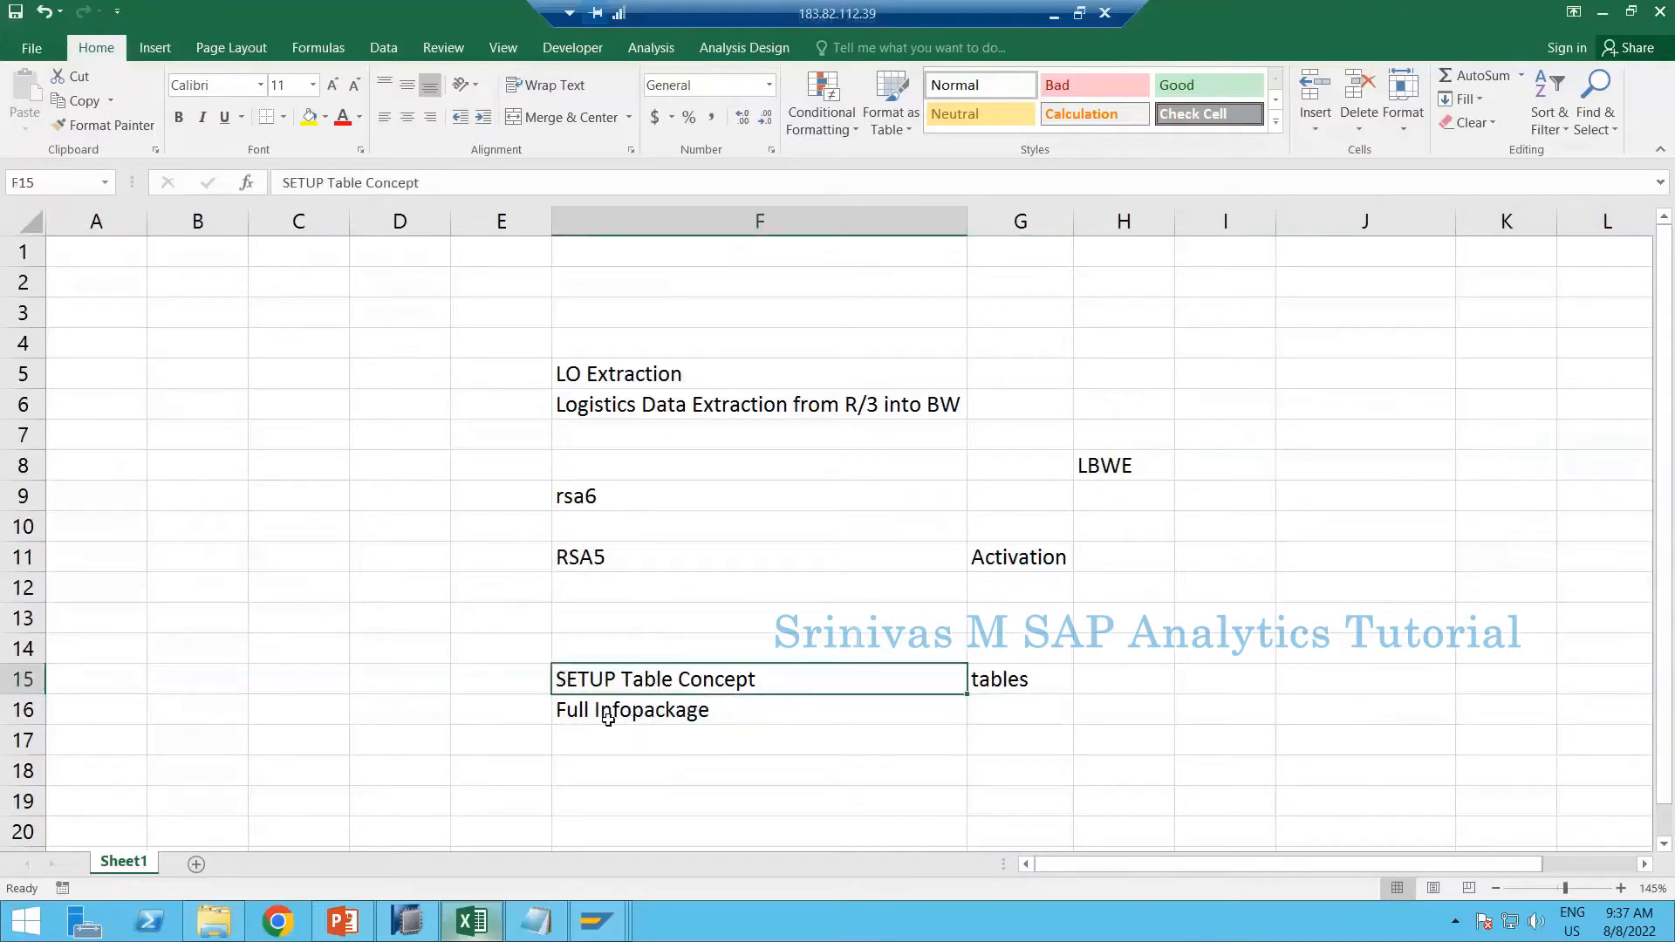
pyautogui.click(736, 715)
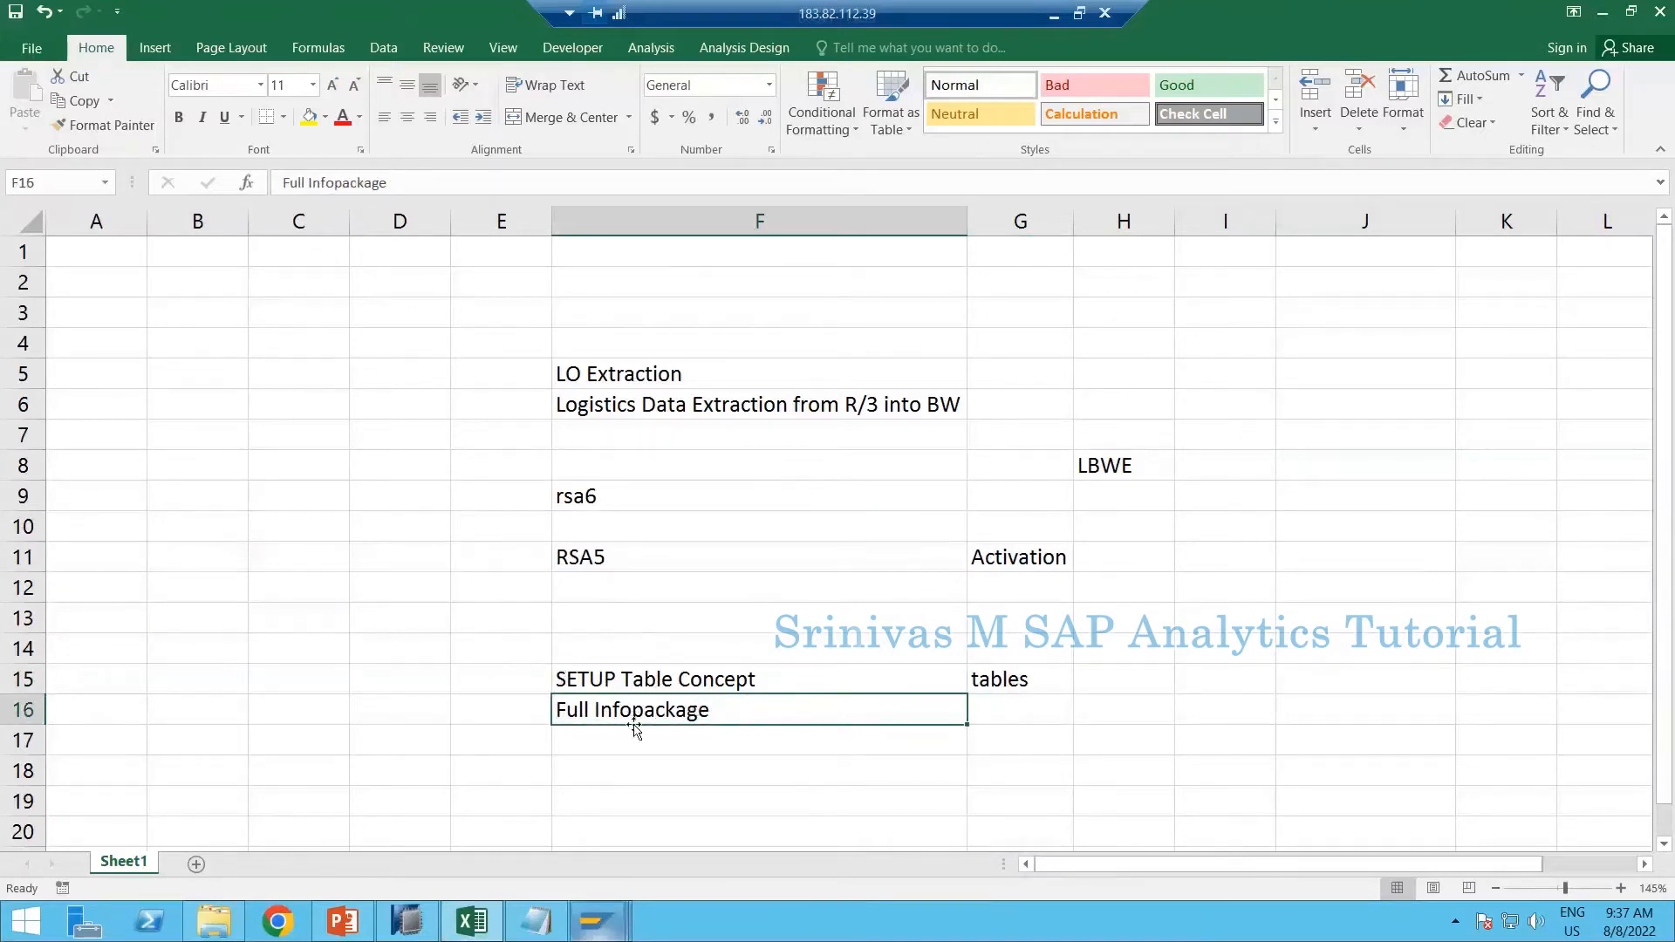
# Return to the Extractor Checker, load the selection fields for 2LIS_11_VAITM and go to its update mode setting
pyautogui.click(597, 921)
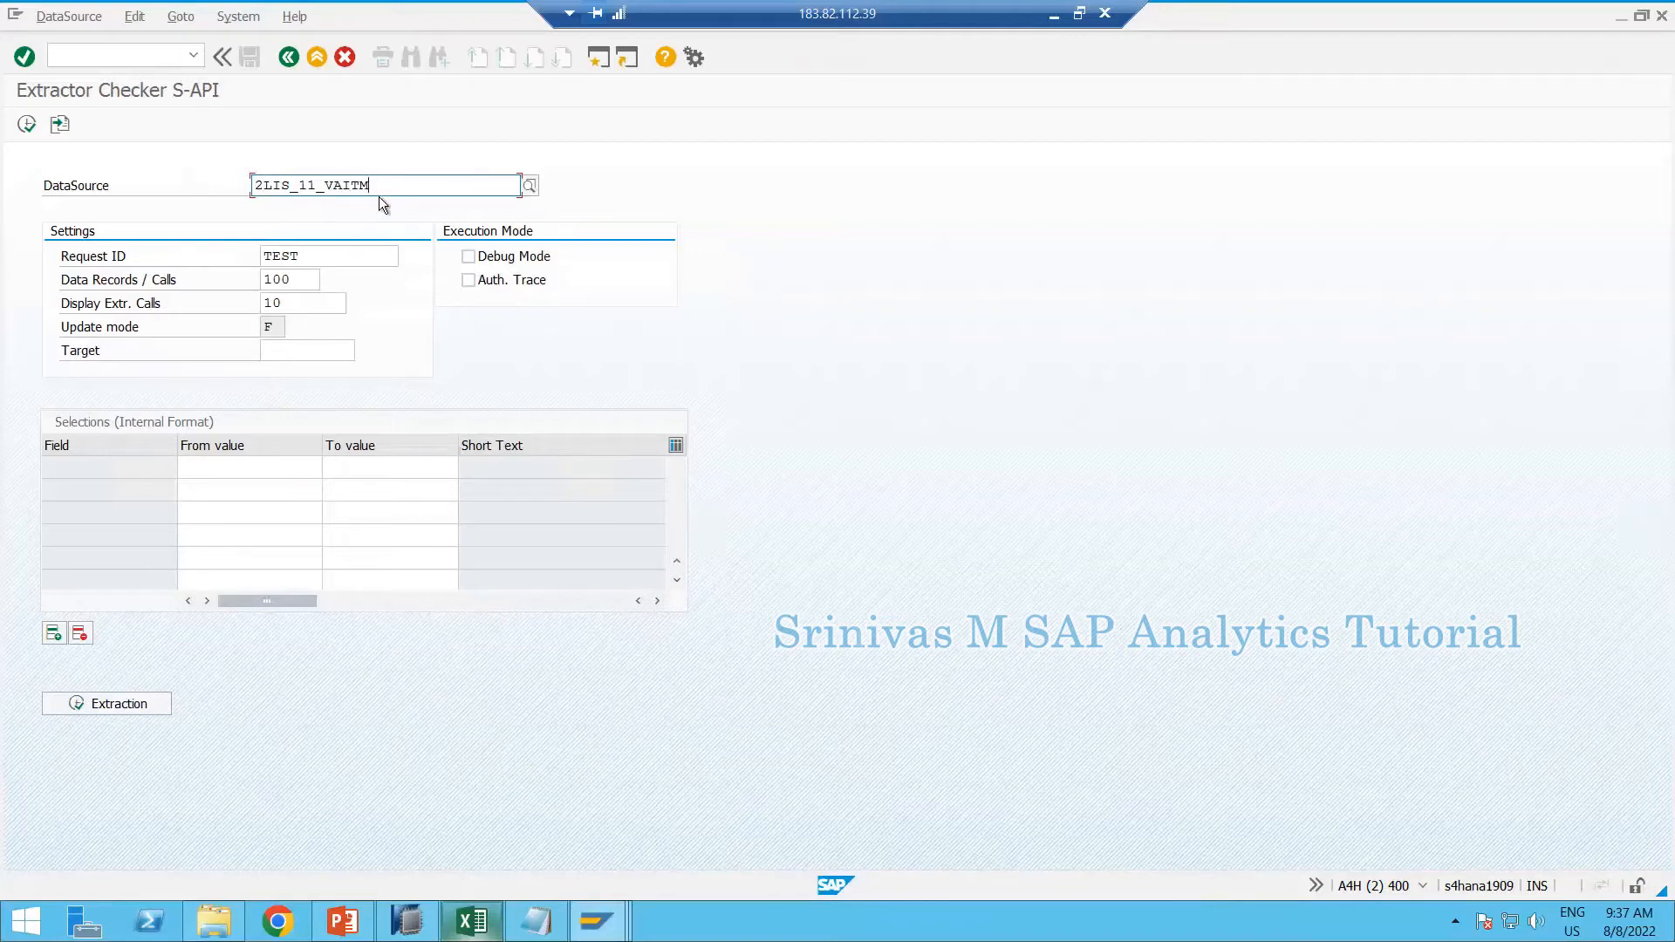
pyautogui.press('Return')
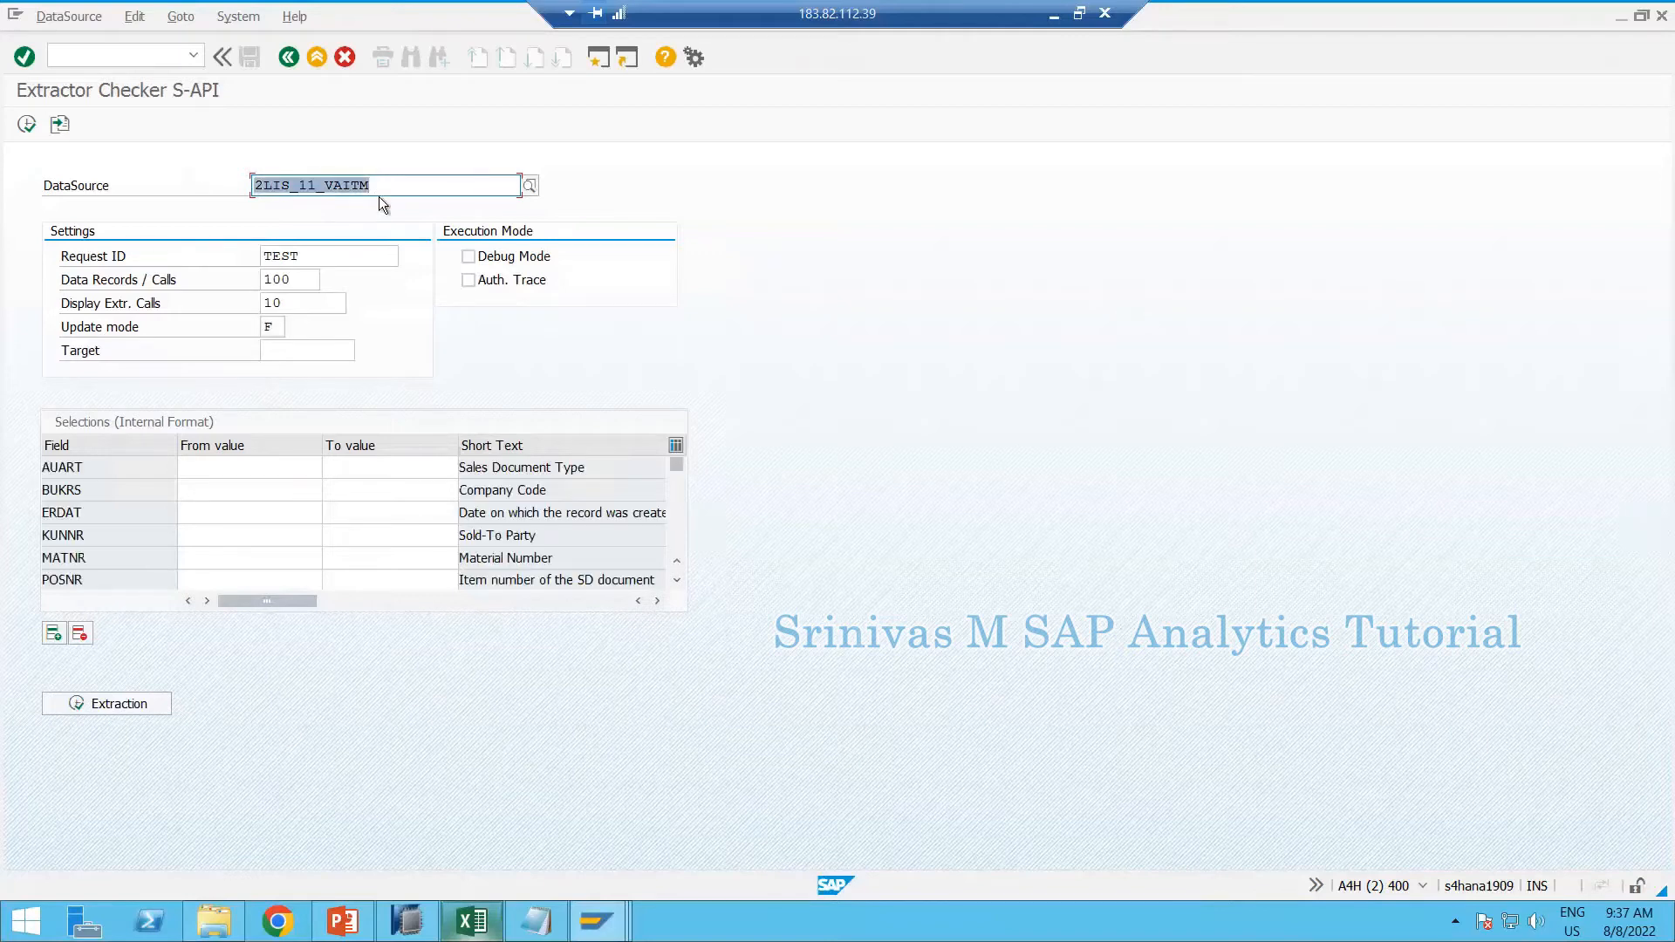
pyautogui.click(272, 326)
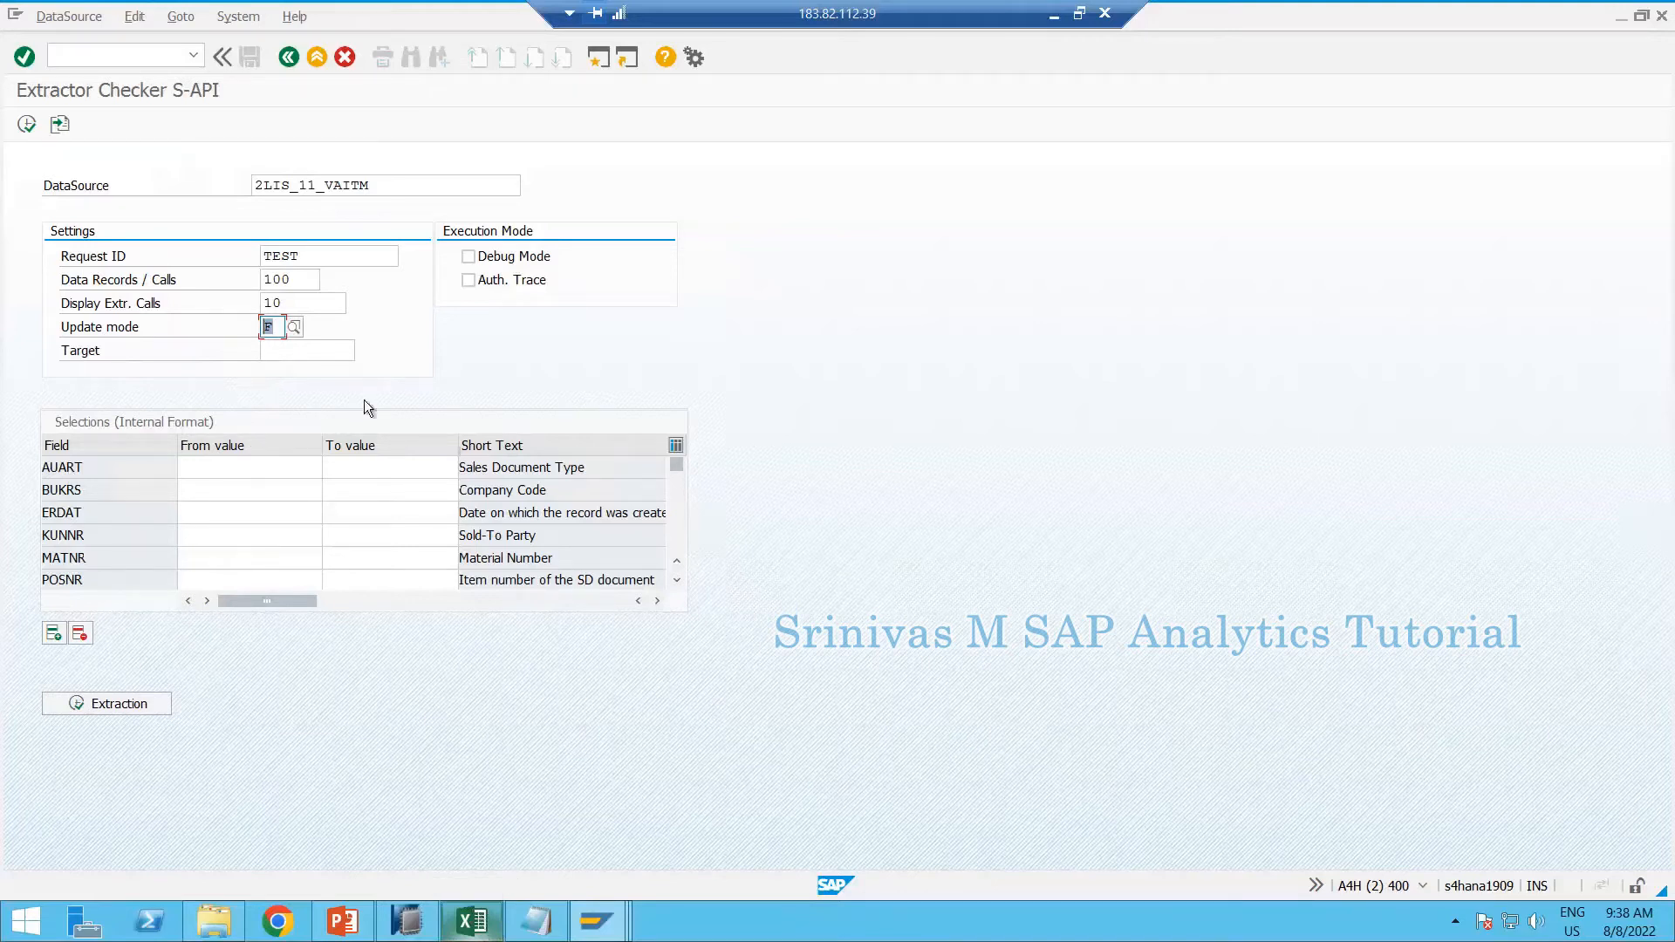
# Switch to the Excel notes and add a new worksheet to the workbook
pyautogui.click(474, 923)
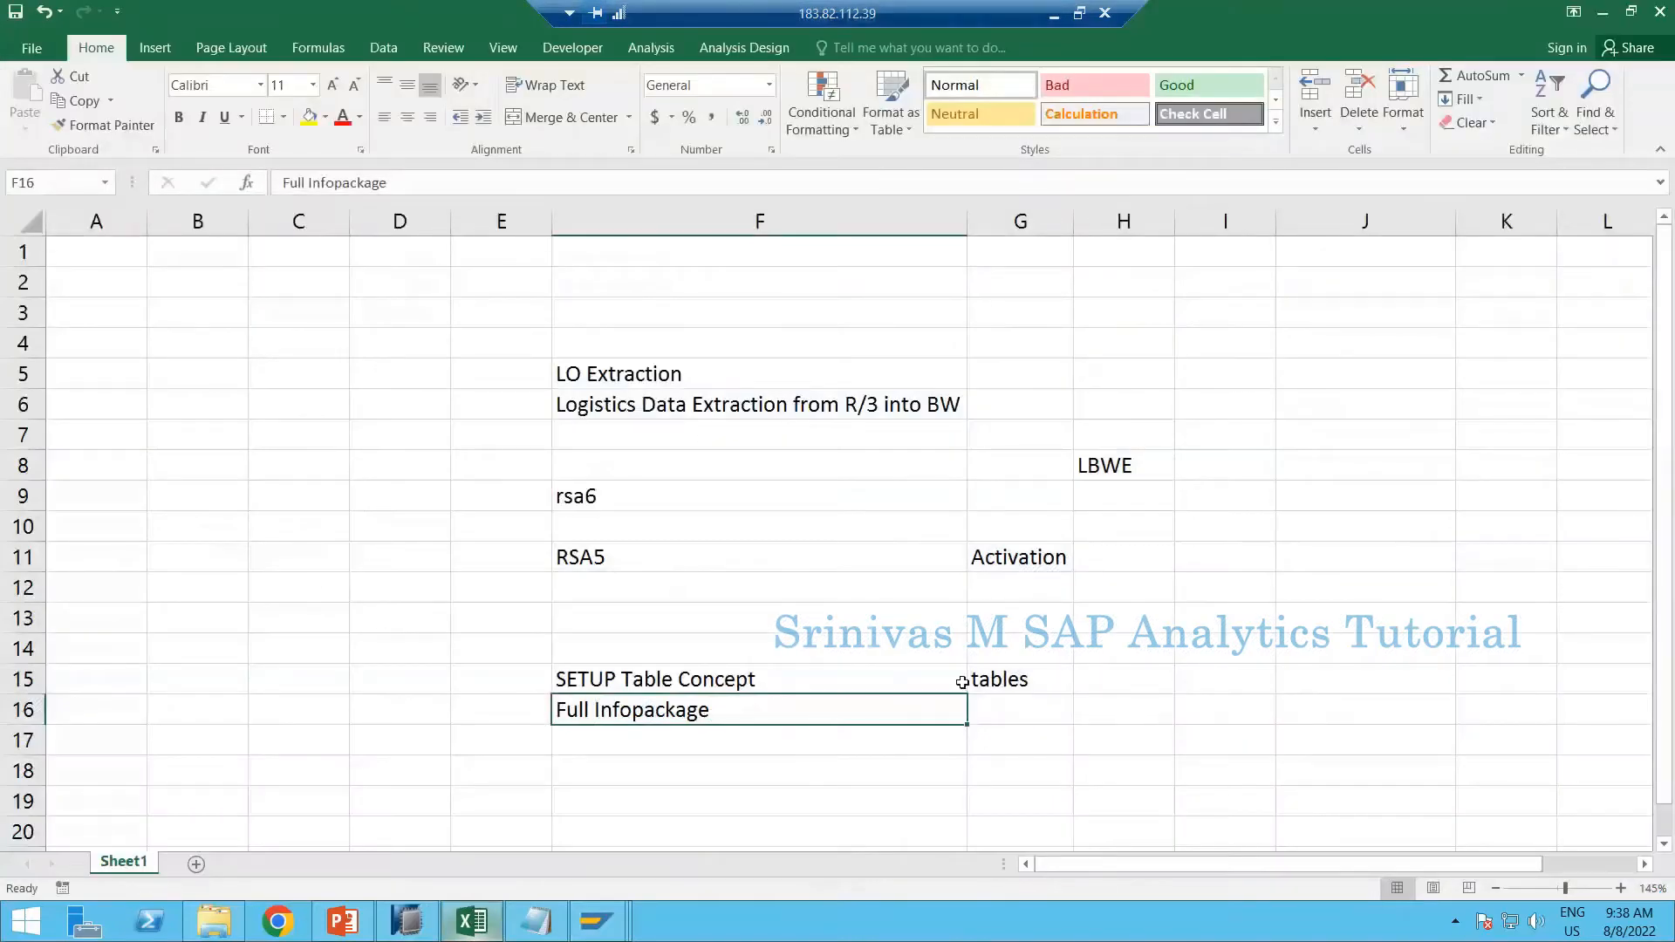
pyautogui.click(196, 864)
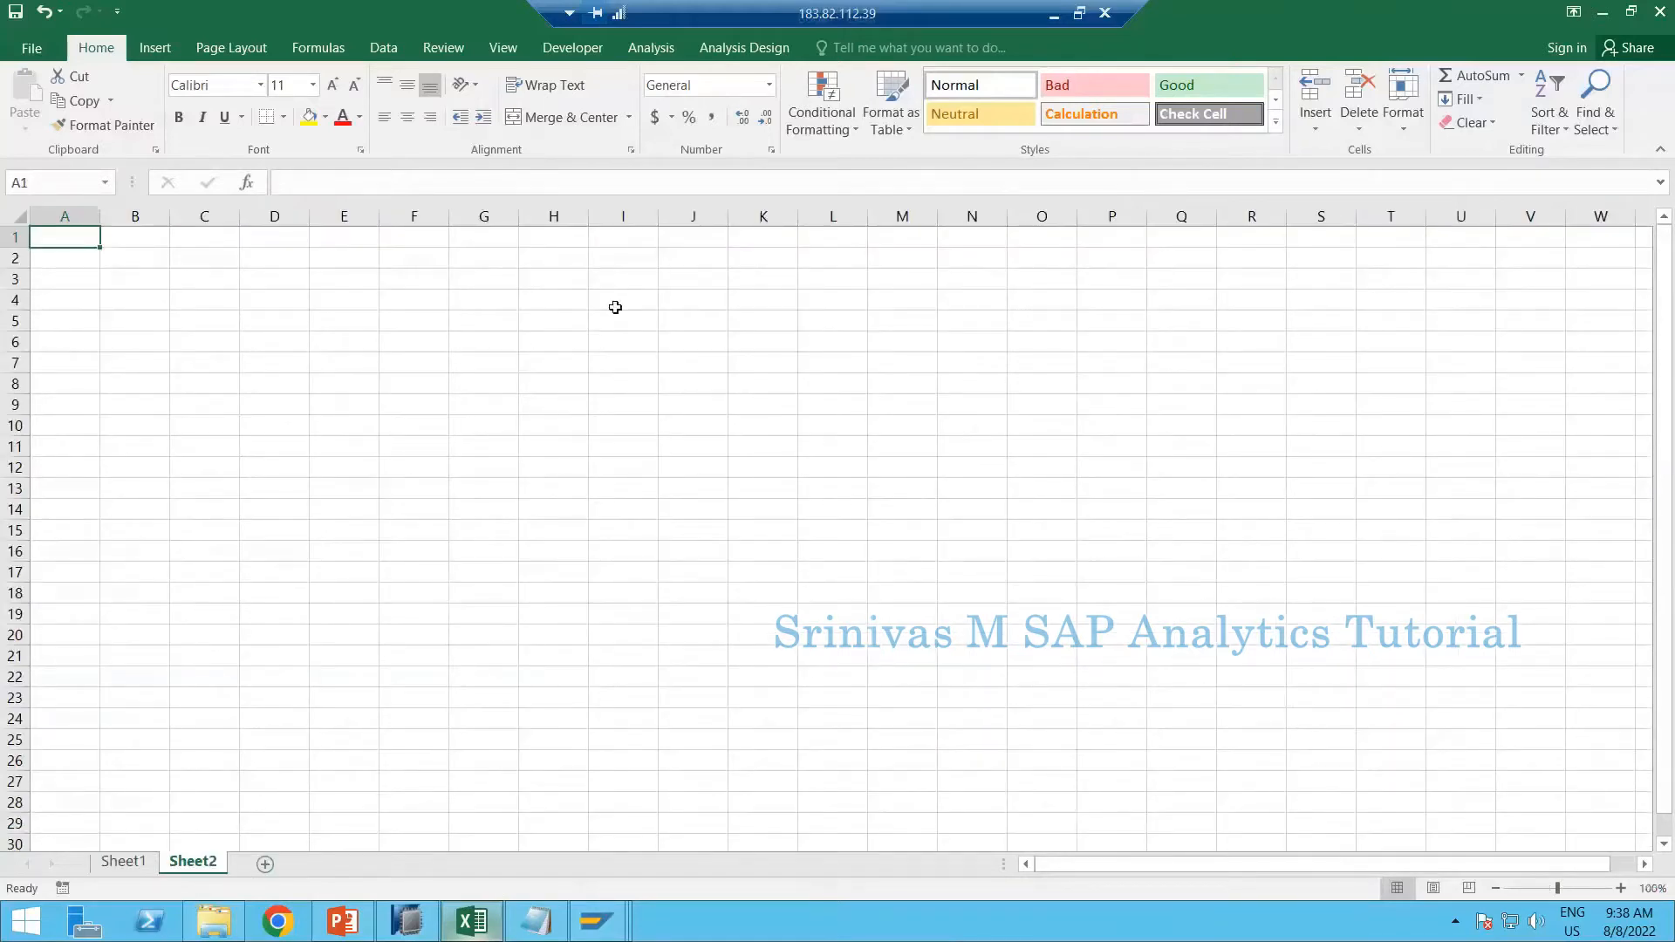
pyautogui.click(619, 300)
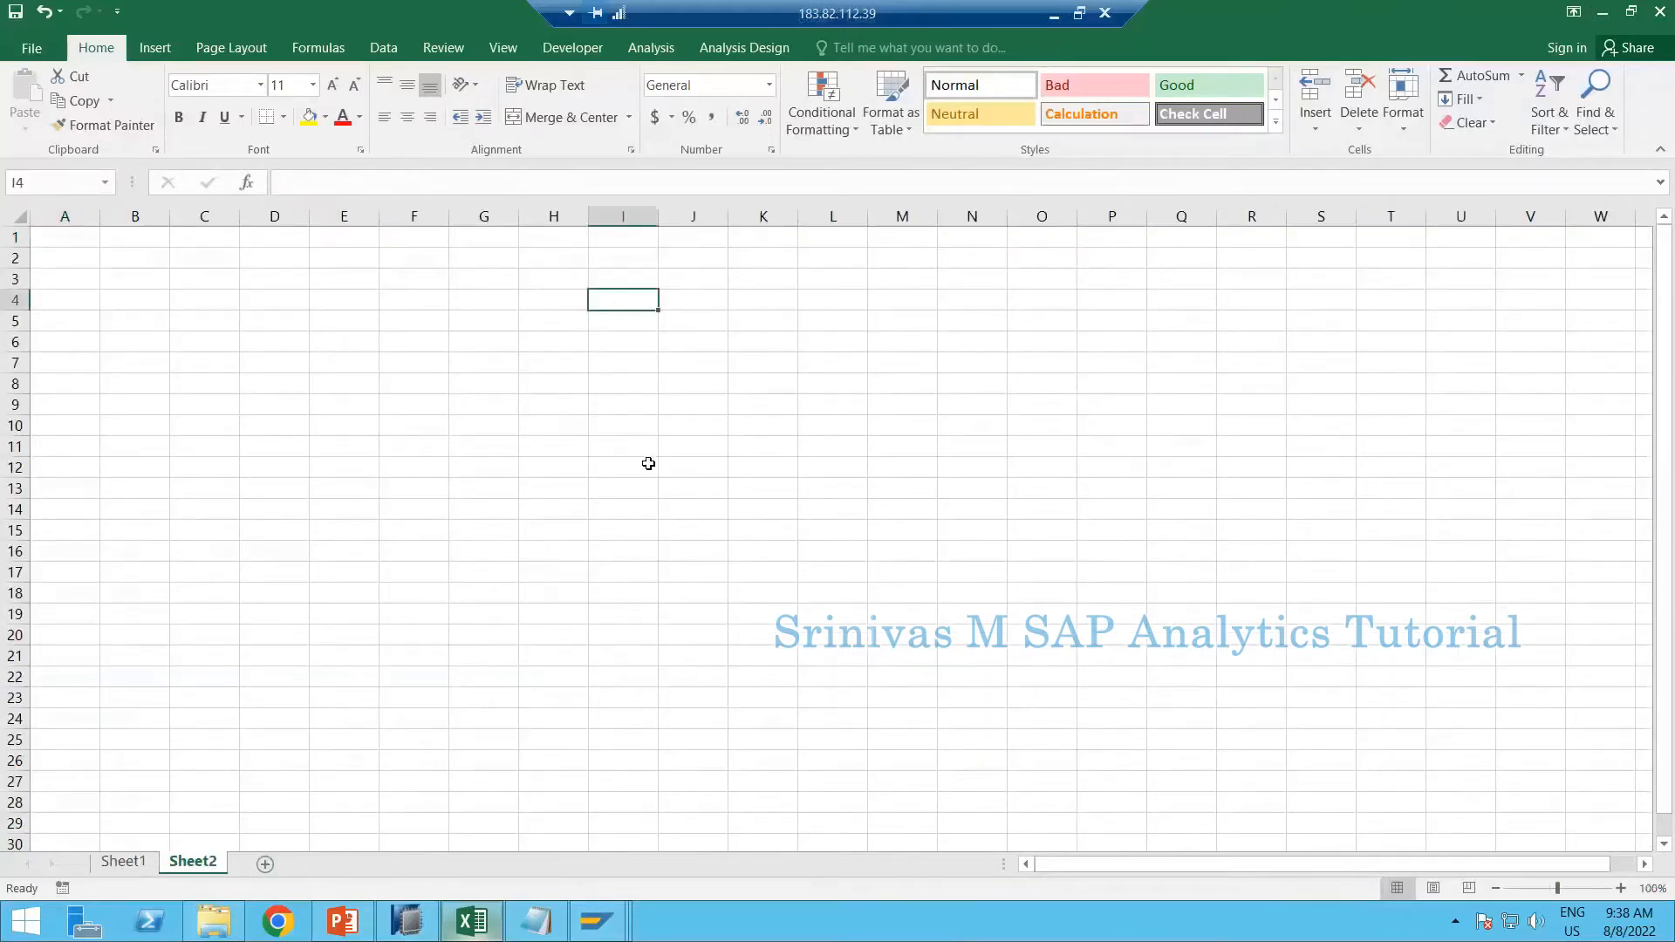
pyautogui.keyDown('ctrl'); pyautogui.scroll(3, 648, 463); pyautogui.keyUp('ctrl')
pyautogui.click(619, 347)
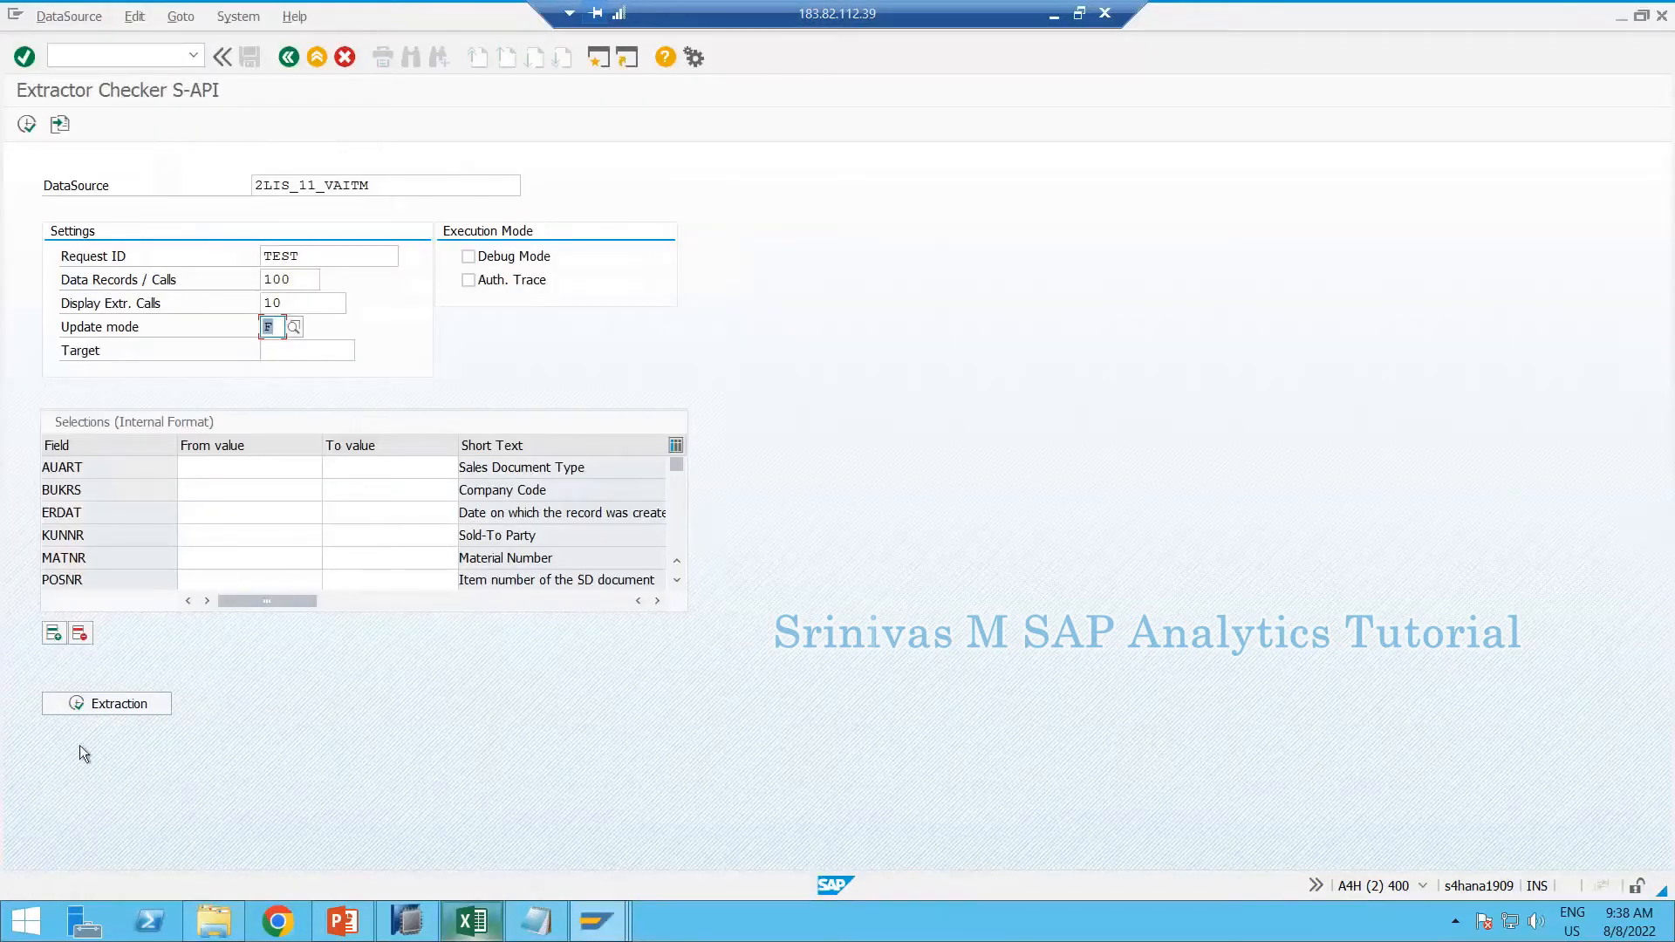
# Run the extraction for DataSource 2LIS_11_VAITM in the Extractor Checker with update mode F
pyautogui.click(80, 703)
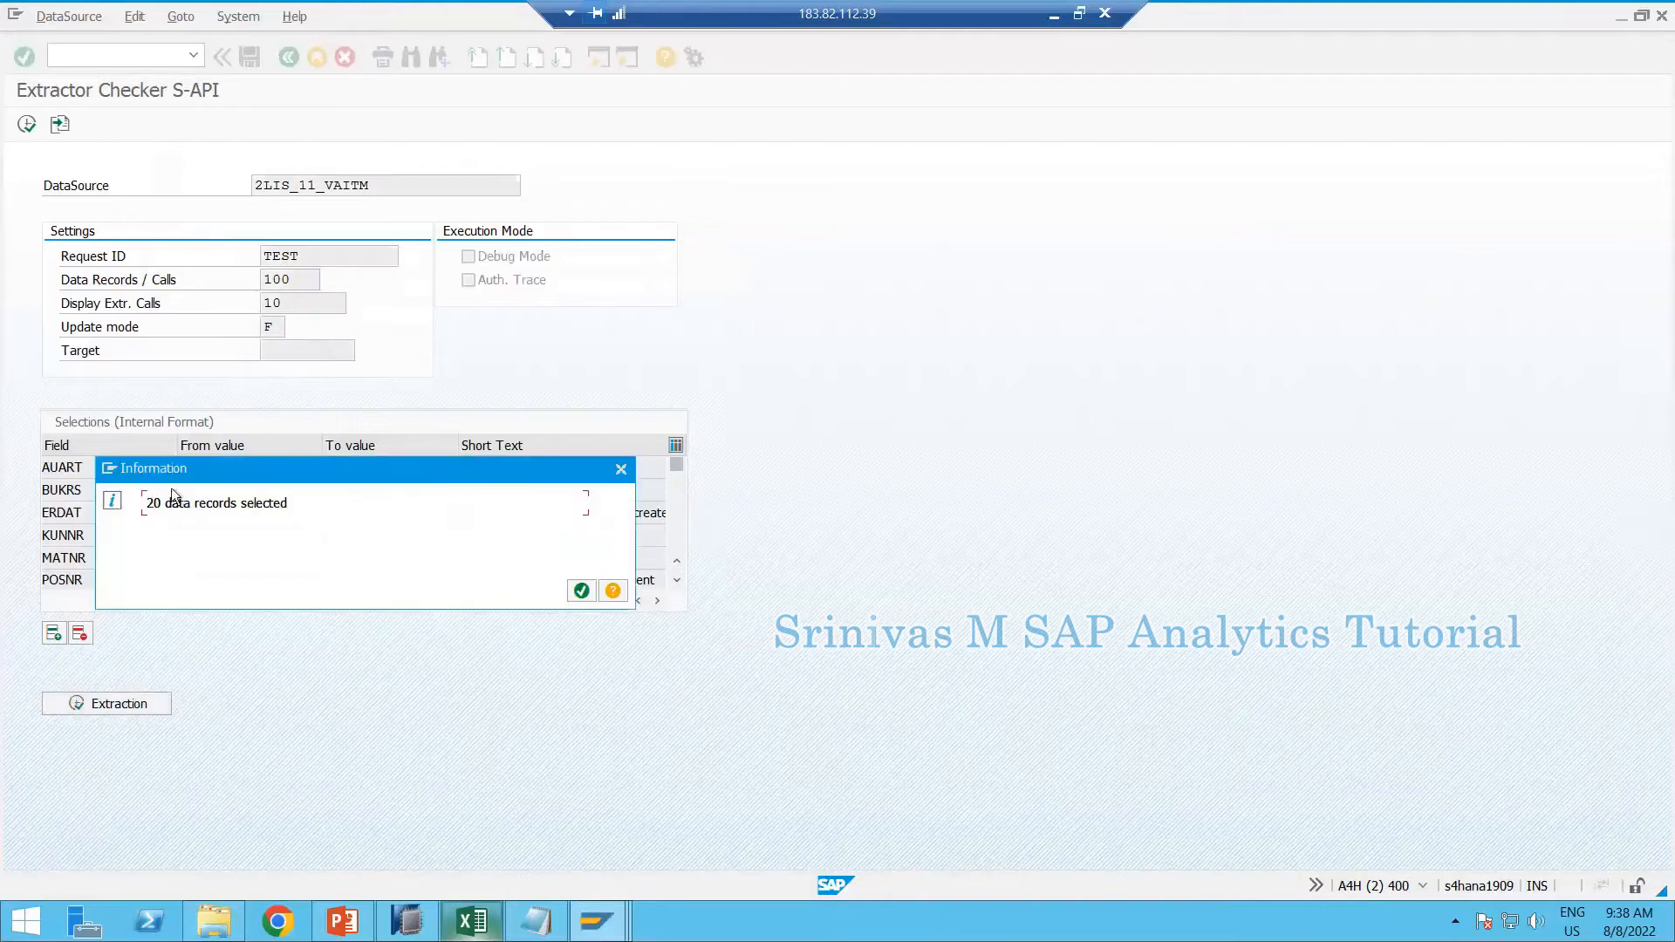
pyautogui.click(581, 592)
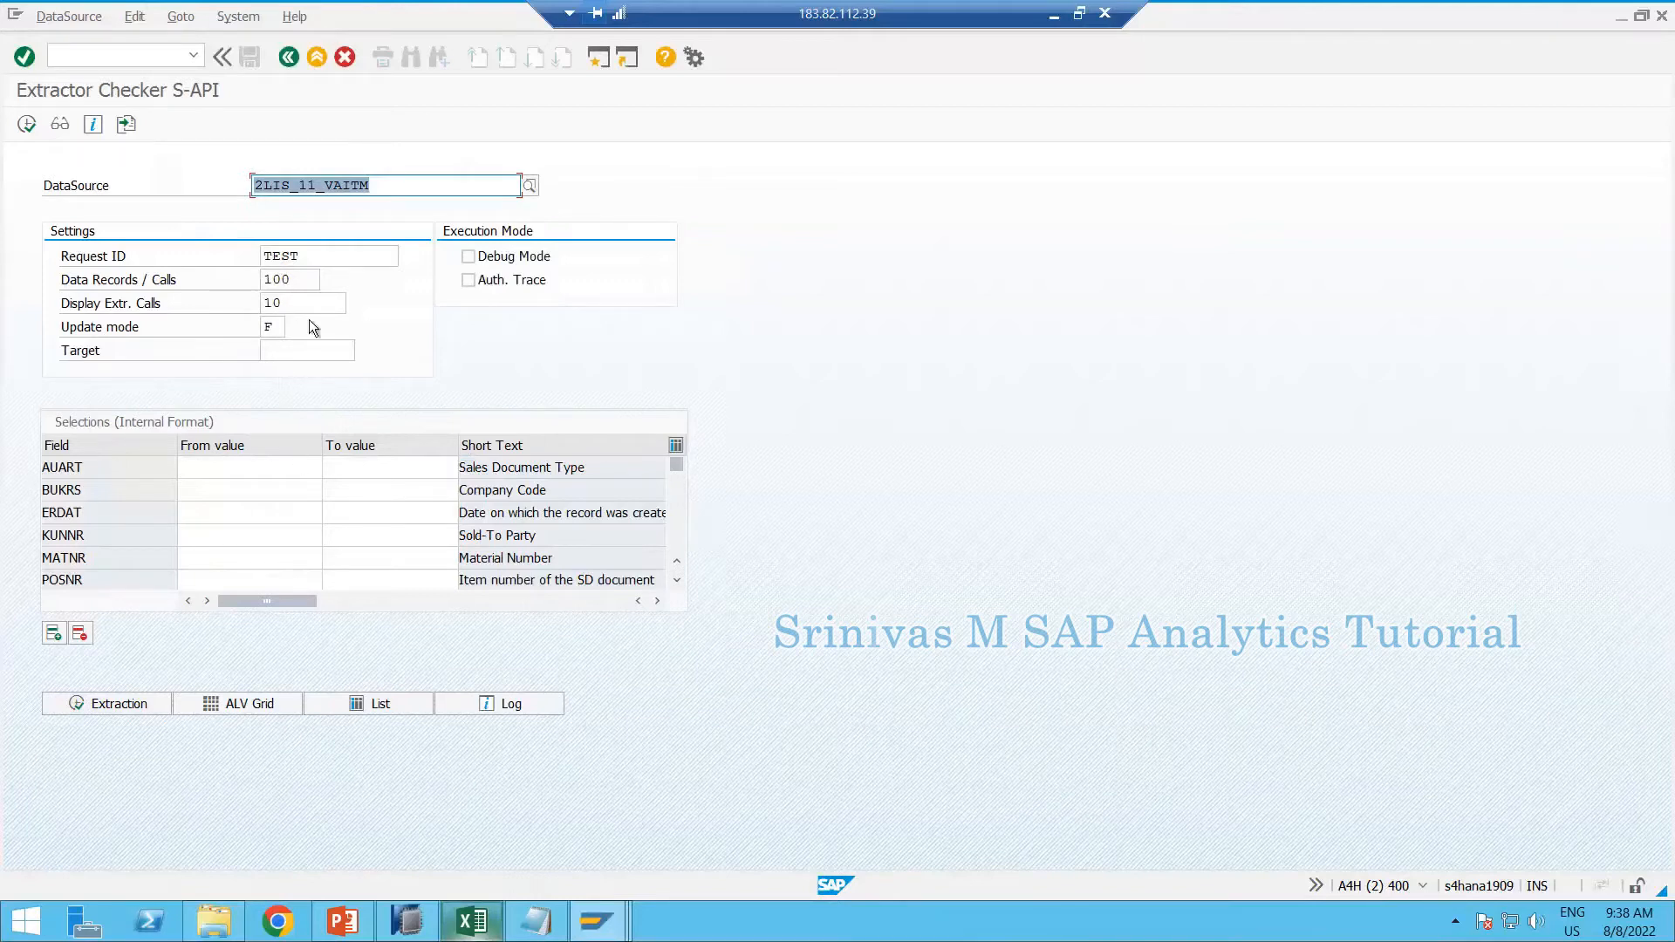
# Open the ABAP Dictionary (SE11) in a new session and search for database tables matching R*12
pyautogui.click(92, 60)
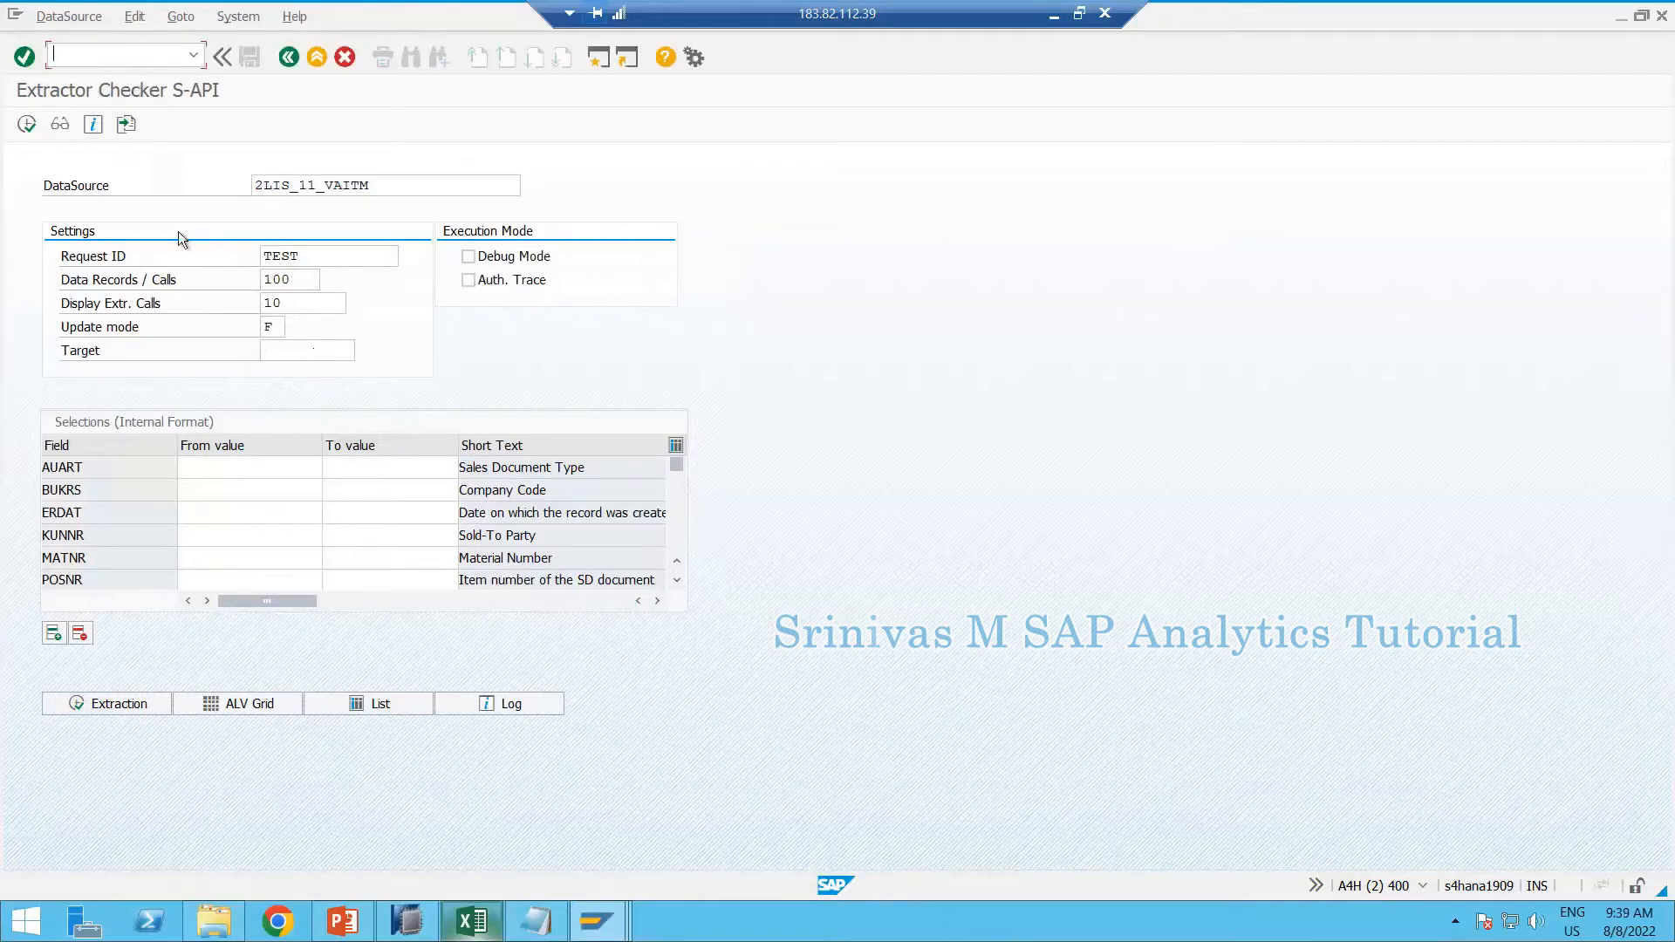
pyautogui.write('/ose1')
pyautogui.press('Return')
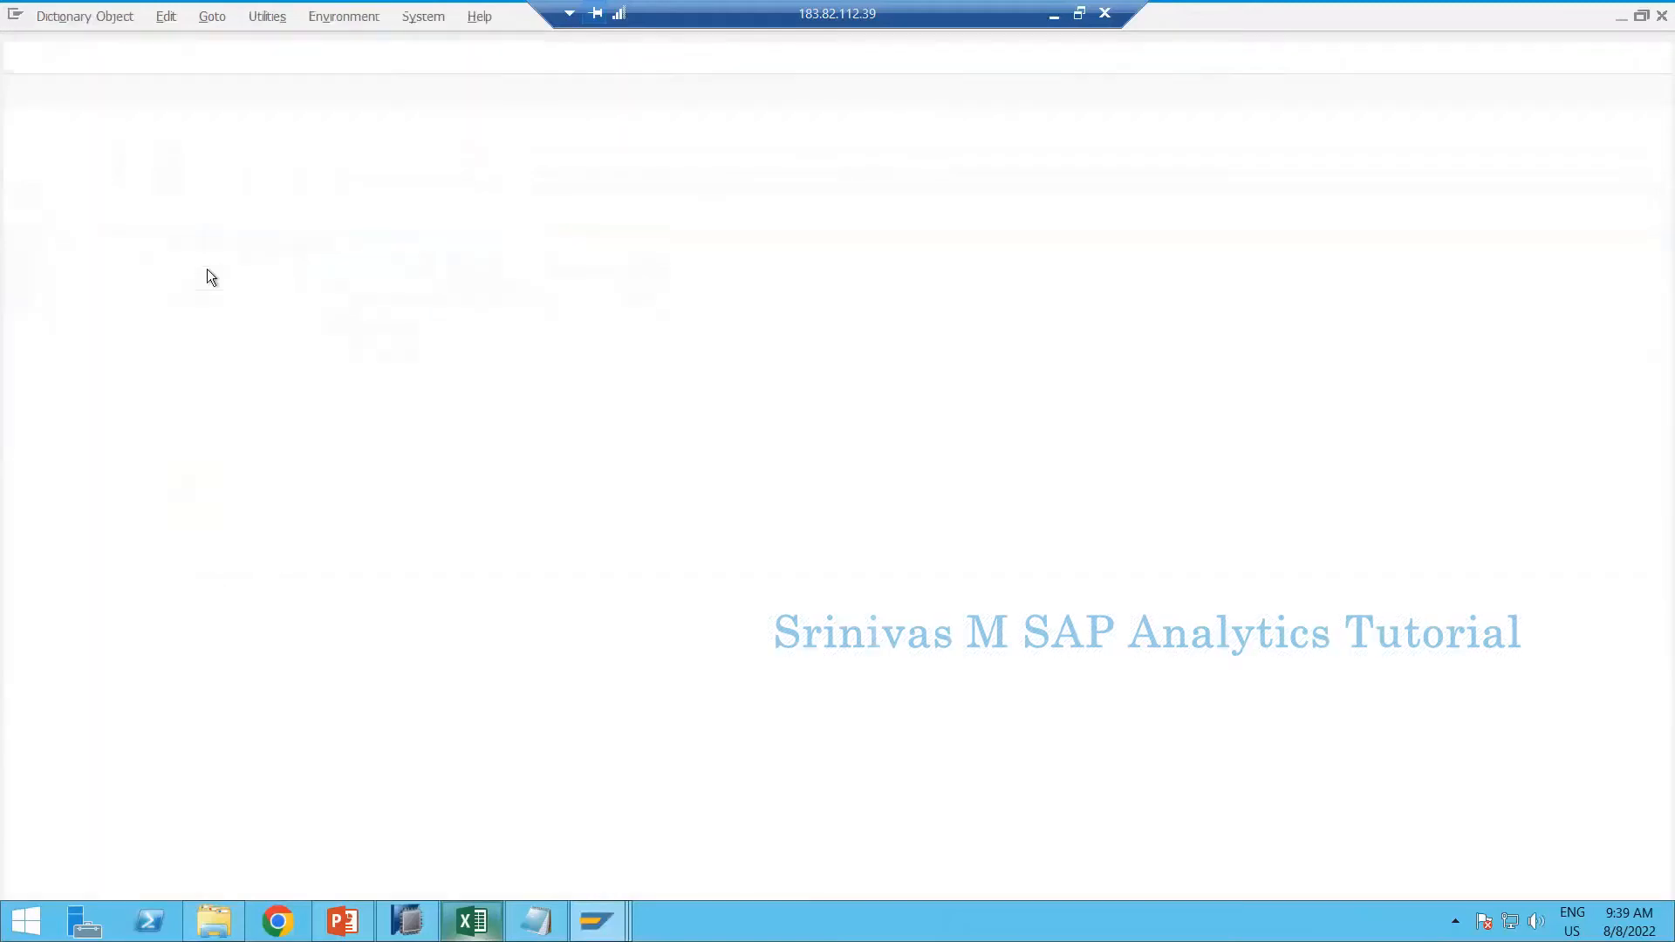
pyautogui.write('r*12')
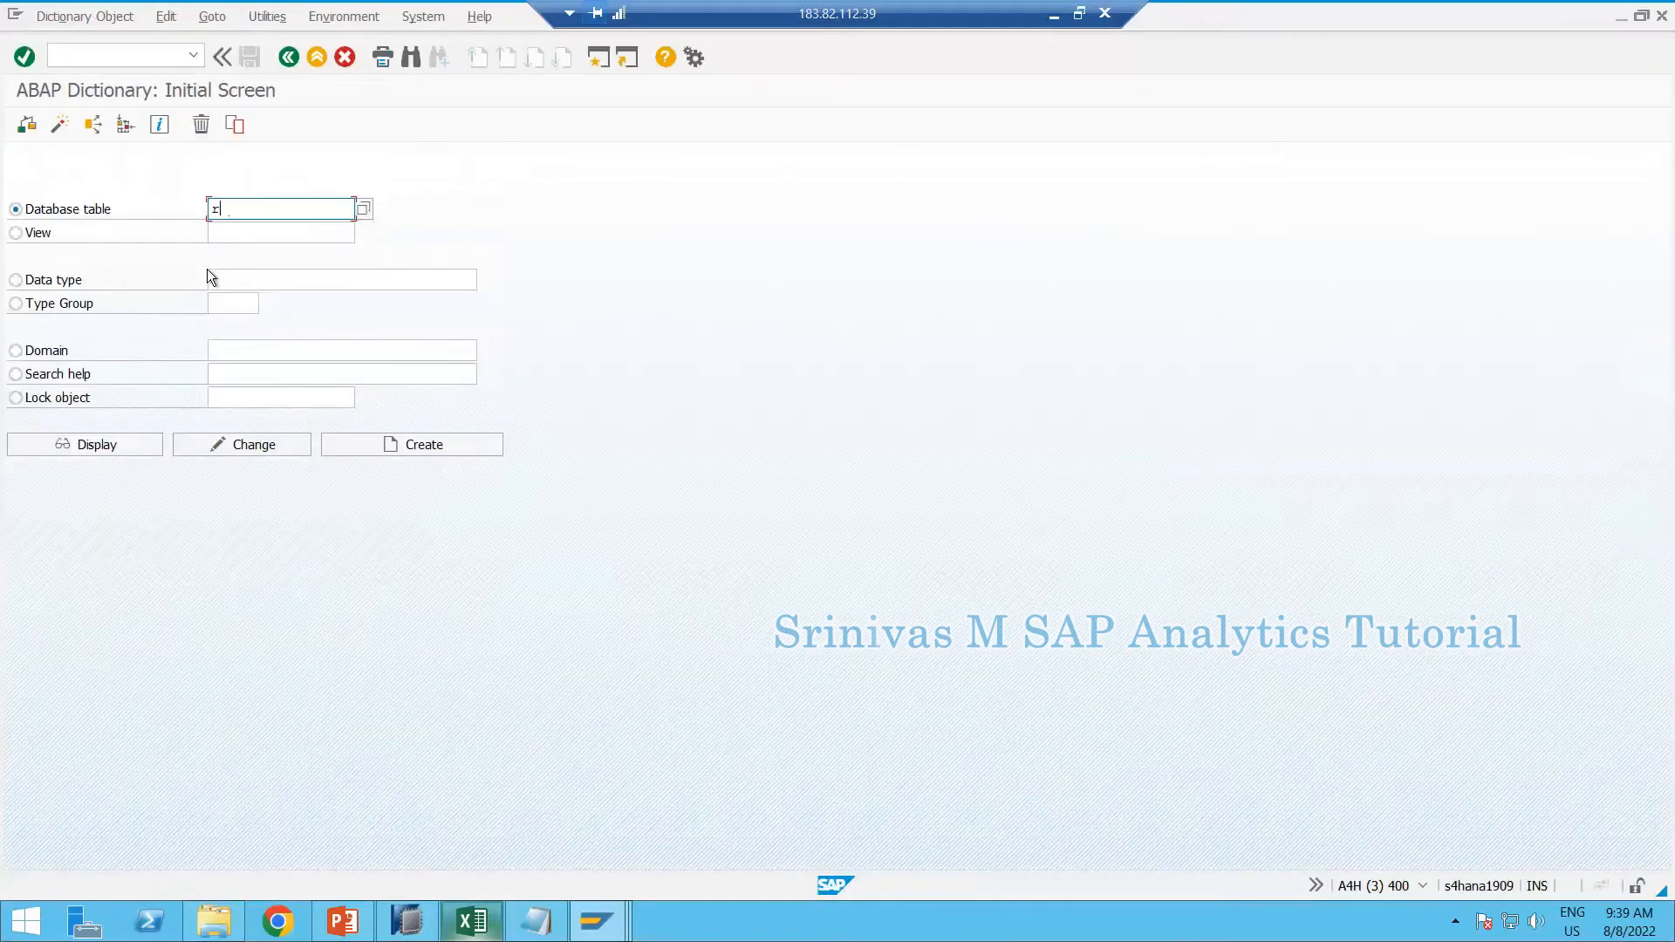
pyautogui.press('F4')
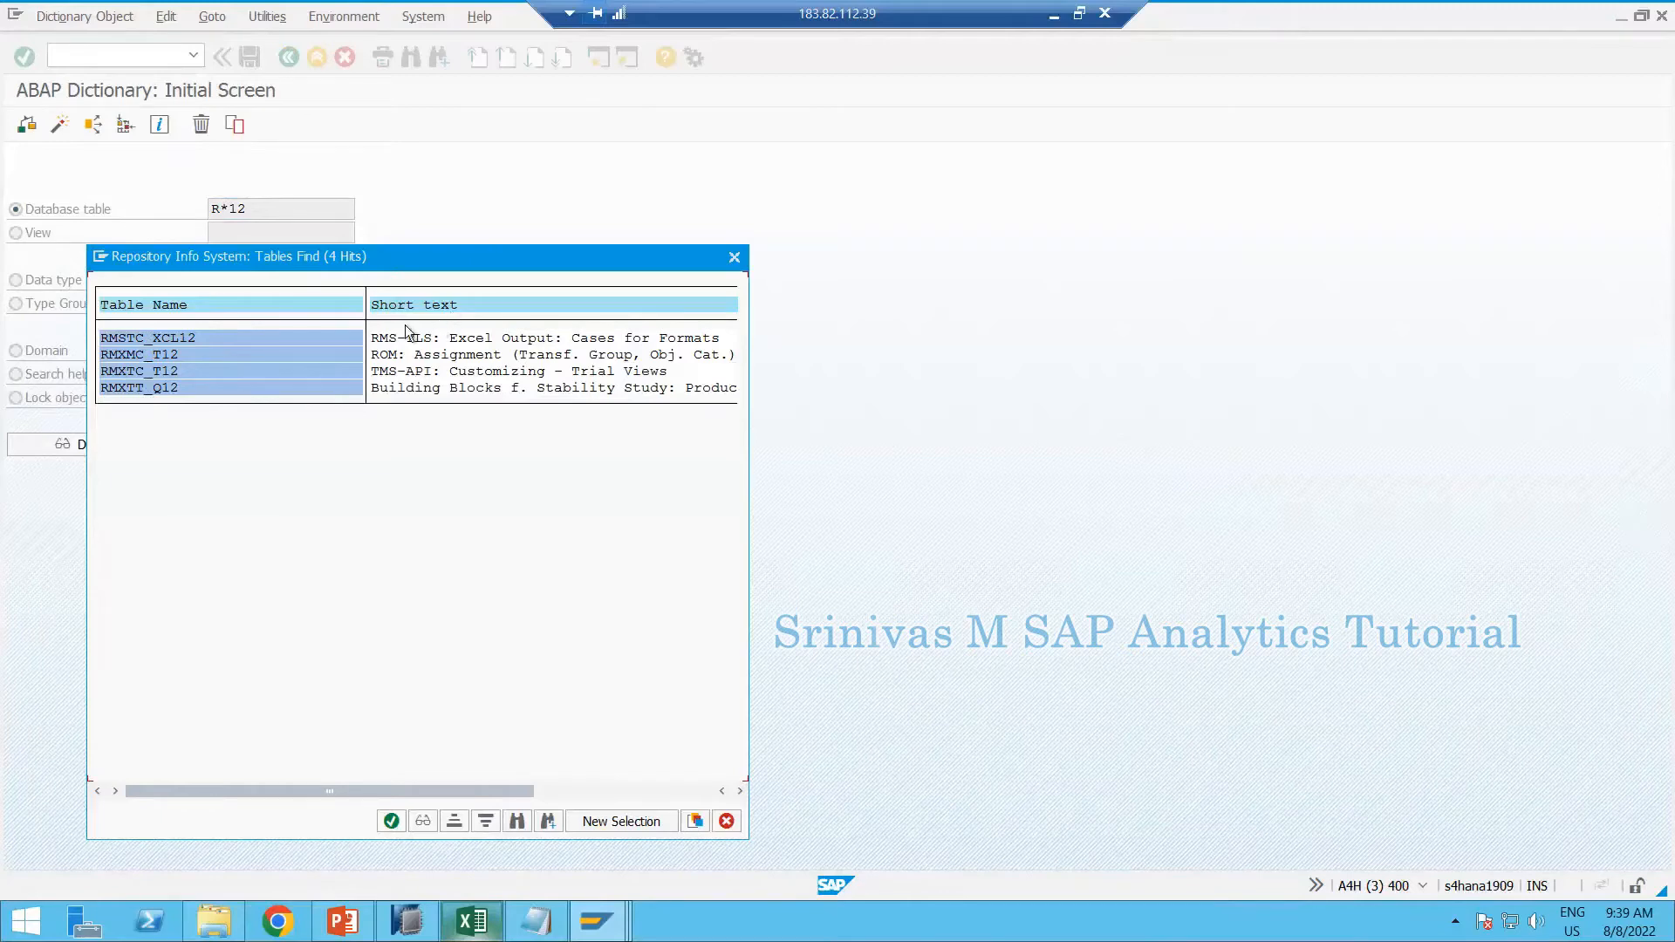
pyautogui.press('Escape')
# Widen the database table search to the pattern R*12* and check the matching table names
pyautogui.click(273, 204)
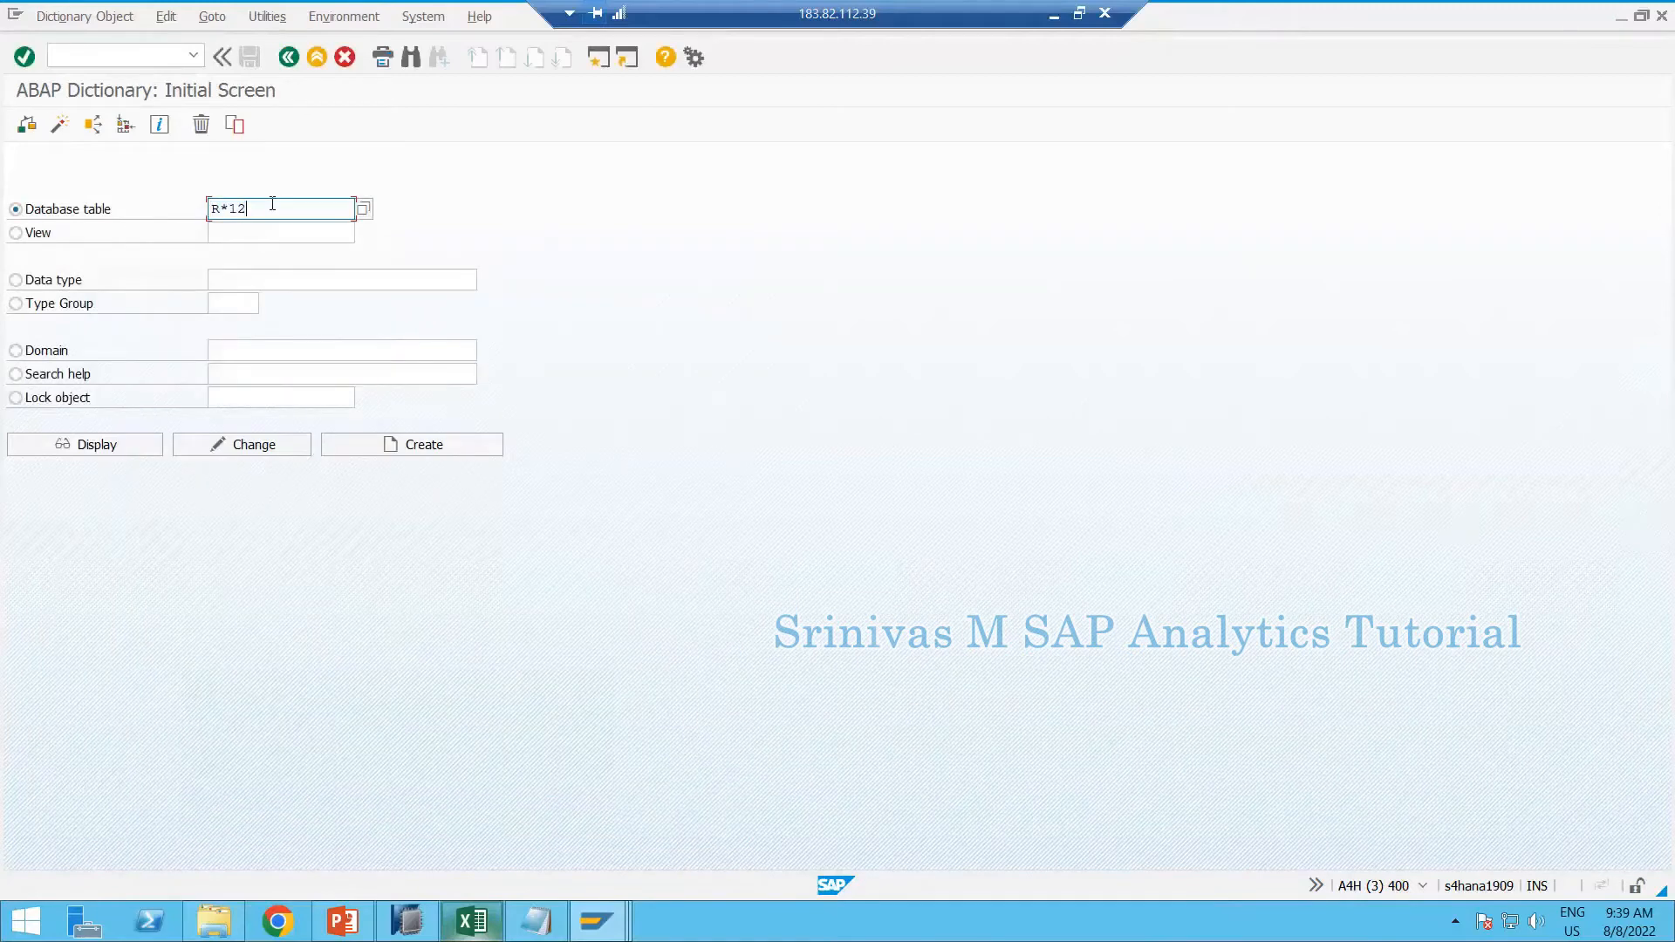
pyautogui.write('*')
pyautogui.press('F4')
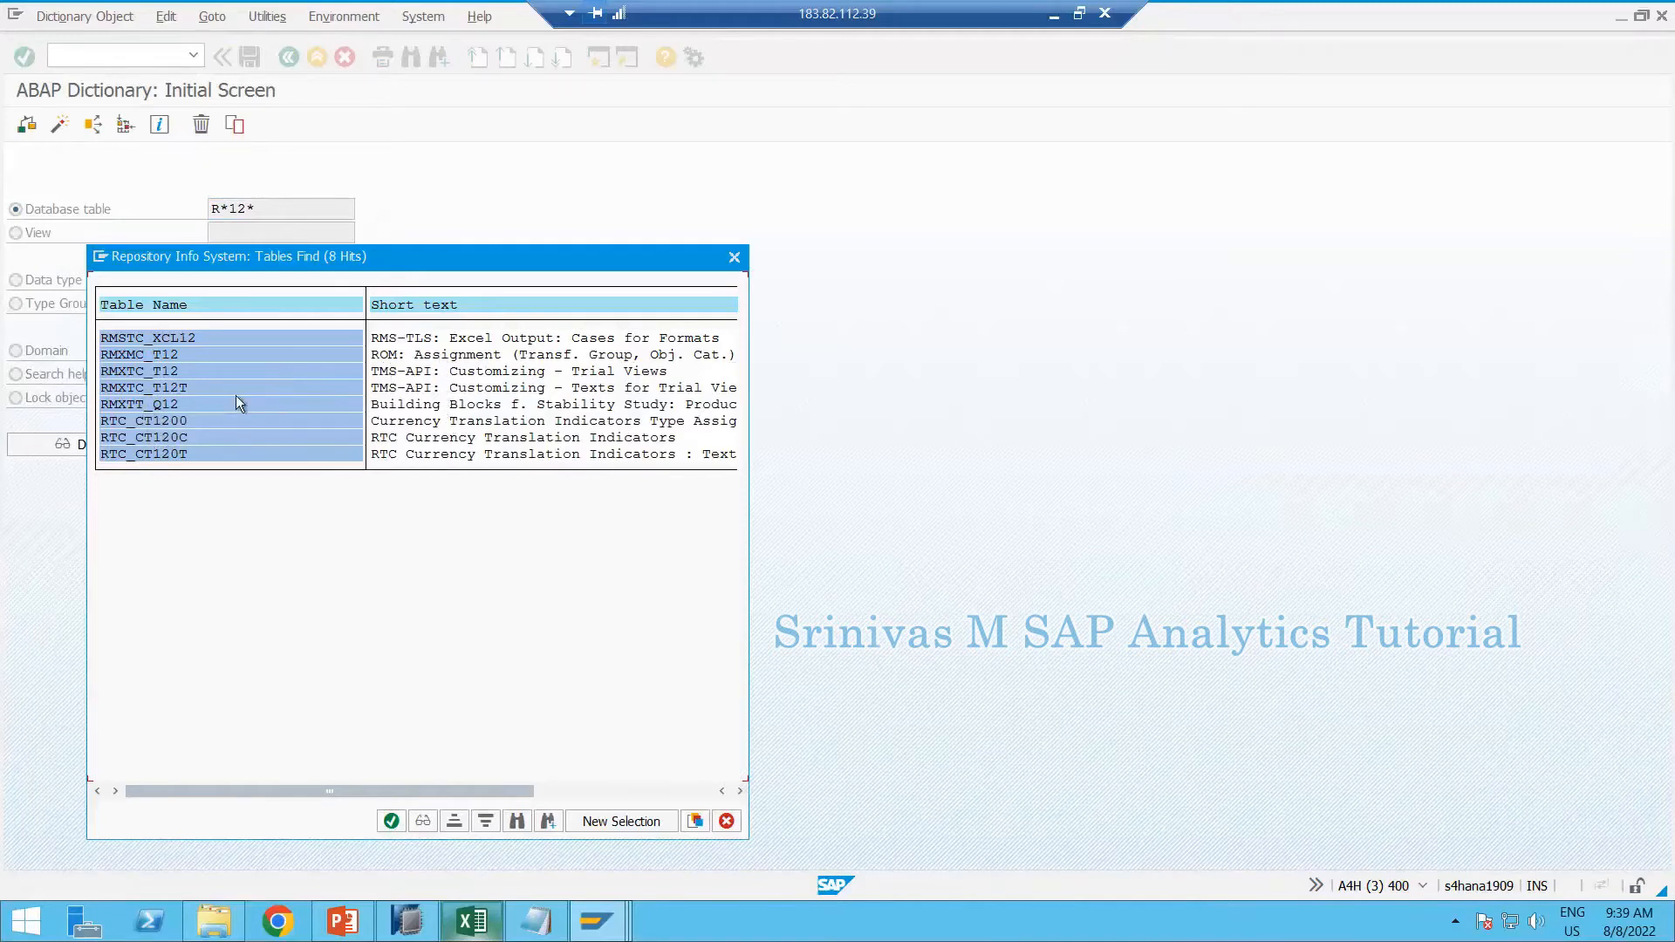
pyautogui.press('Escape')
# Search for database tables using the pattern R*MB*11*
pyautogui.click(249, 211)
pyautogui.press('BackSpace')
pyautogui.press('BackSpace')
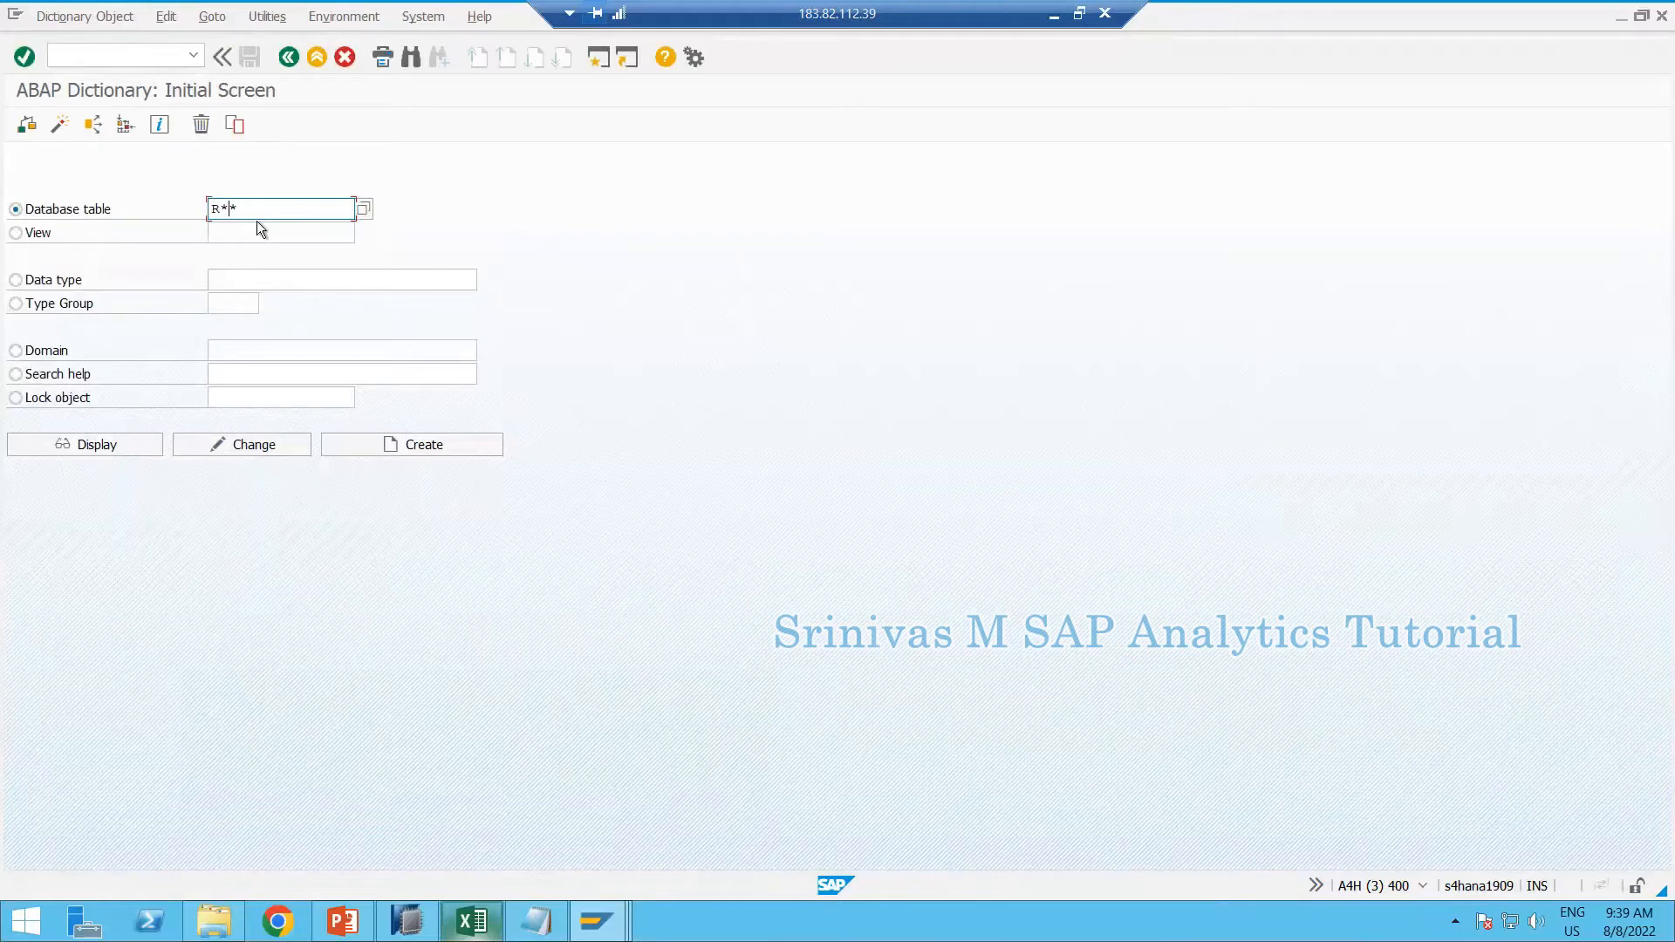
pyautogui.write('mb*')
pyautogui.write('12')
pyautogui.press('F4')
pyautogui.press('Return')
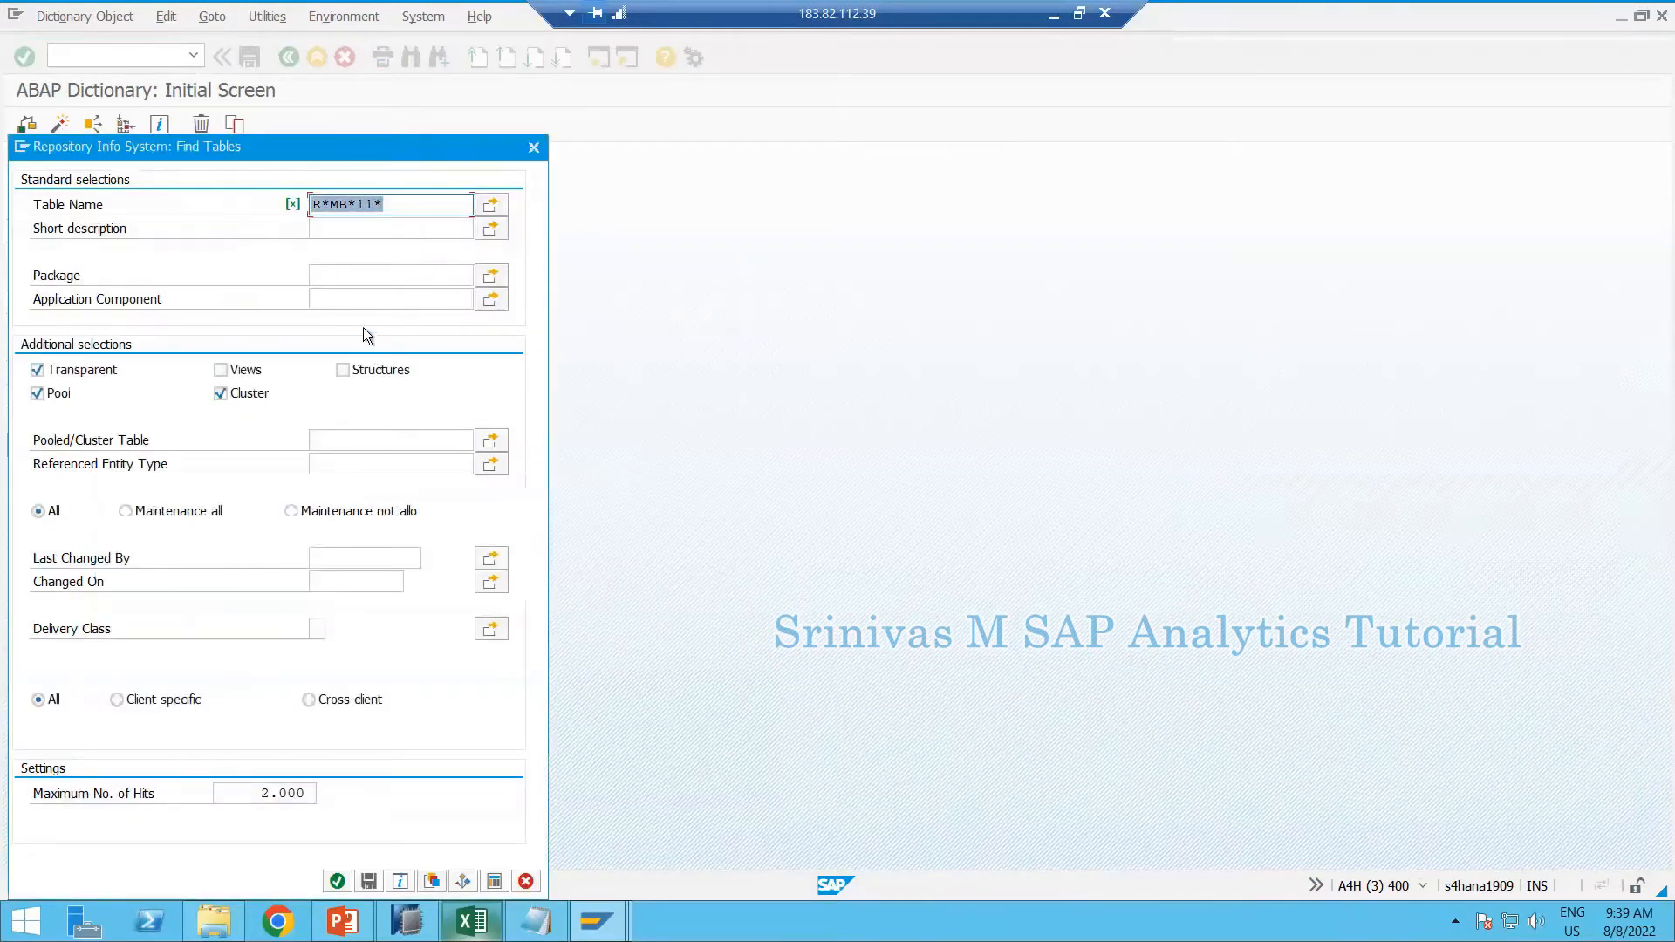
pyautogui.press('Escape')
# Search for database tables with the pattern R**11* and look through the matching names
pyautogui.press('BackSpace')
pyautogui.press('BackSpace')
pyautogui.press('F4')
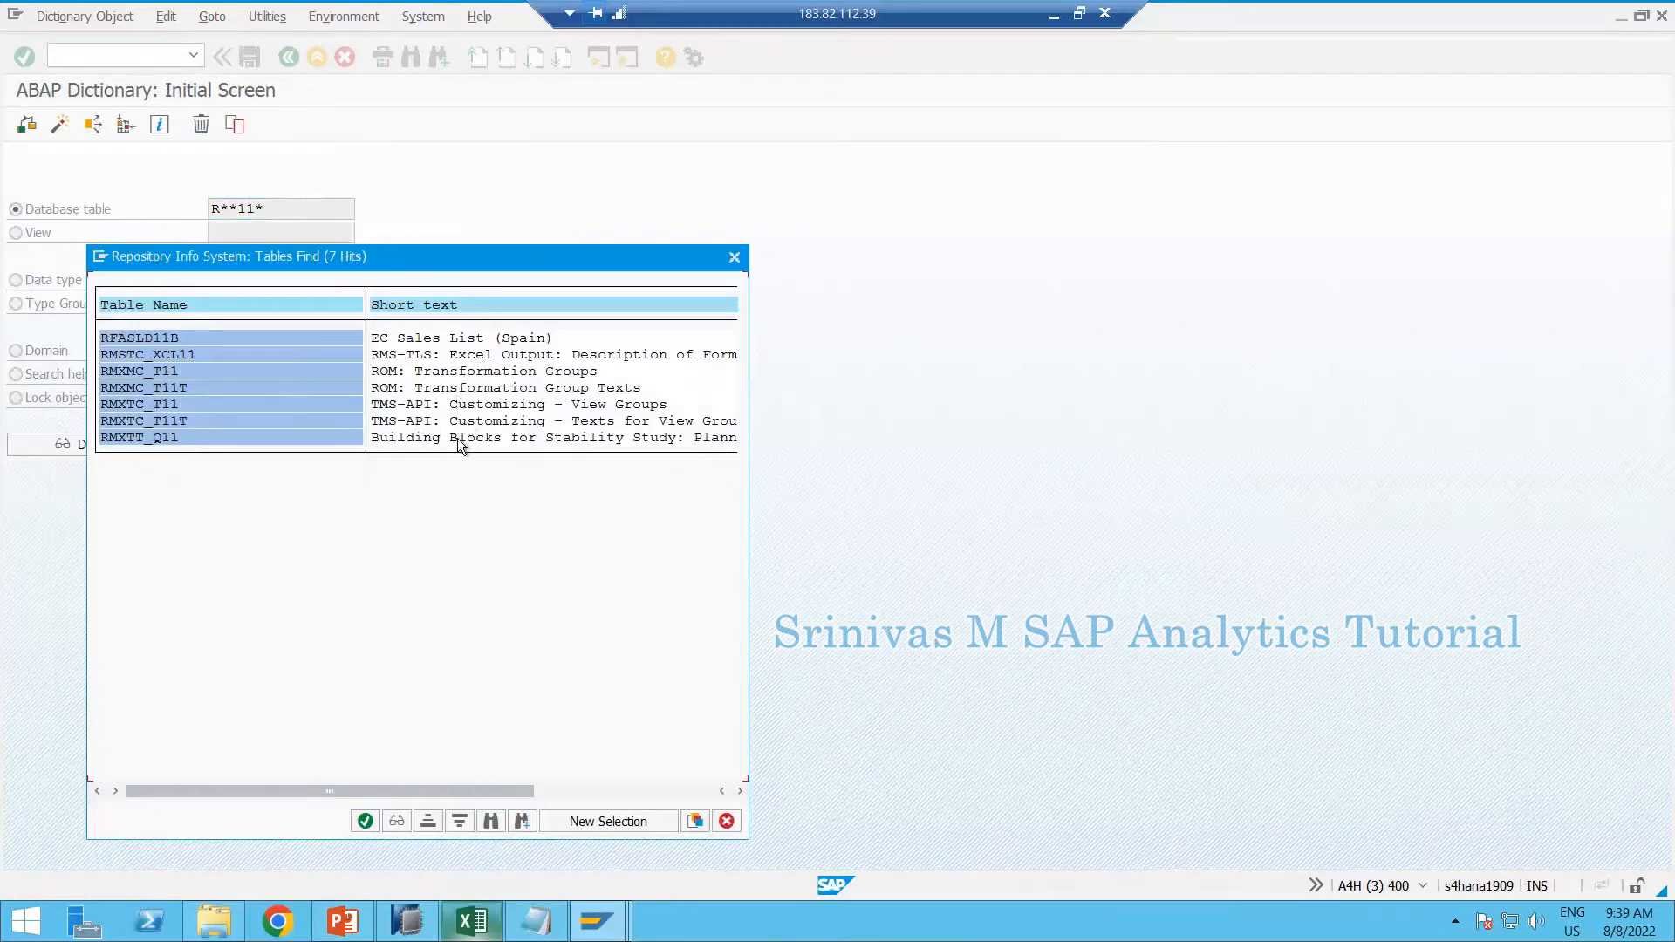
pyautogui.press('Up')
pyautogui.press('Up')
pyautogui.press('Up')
pyautogui.press('Up')
pyautogui.press('Escape')
# Search for database tables with the pattern **11
pyautogui.click(286, 205)
pyautogui.press('BackSpace')
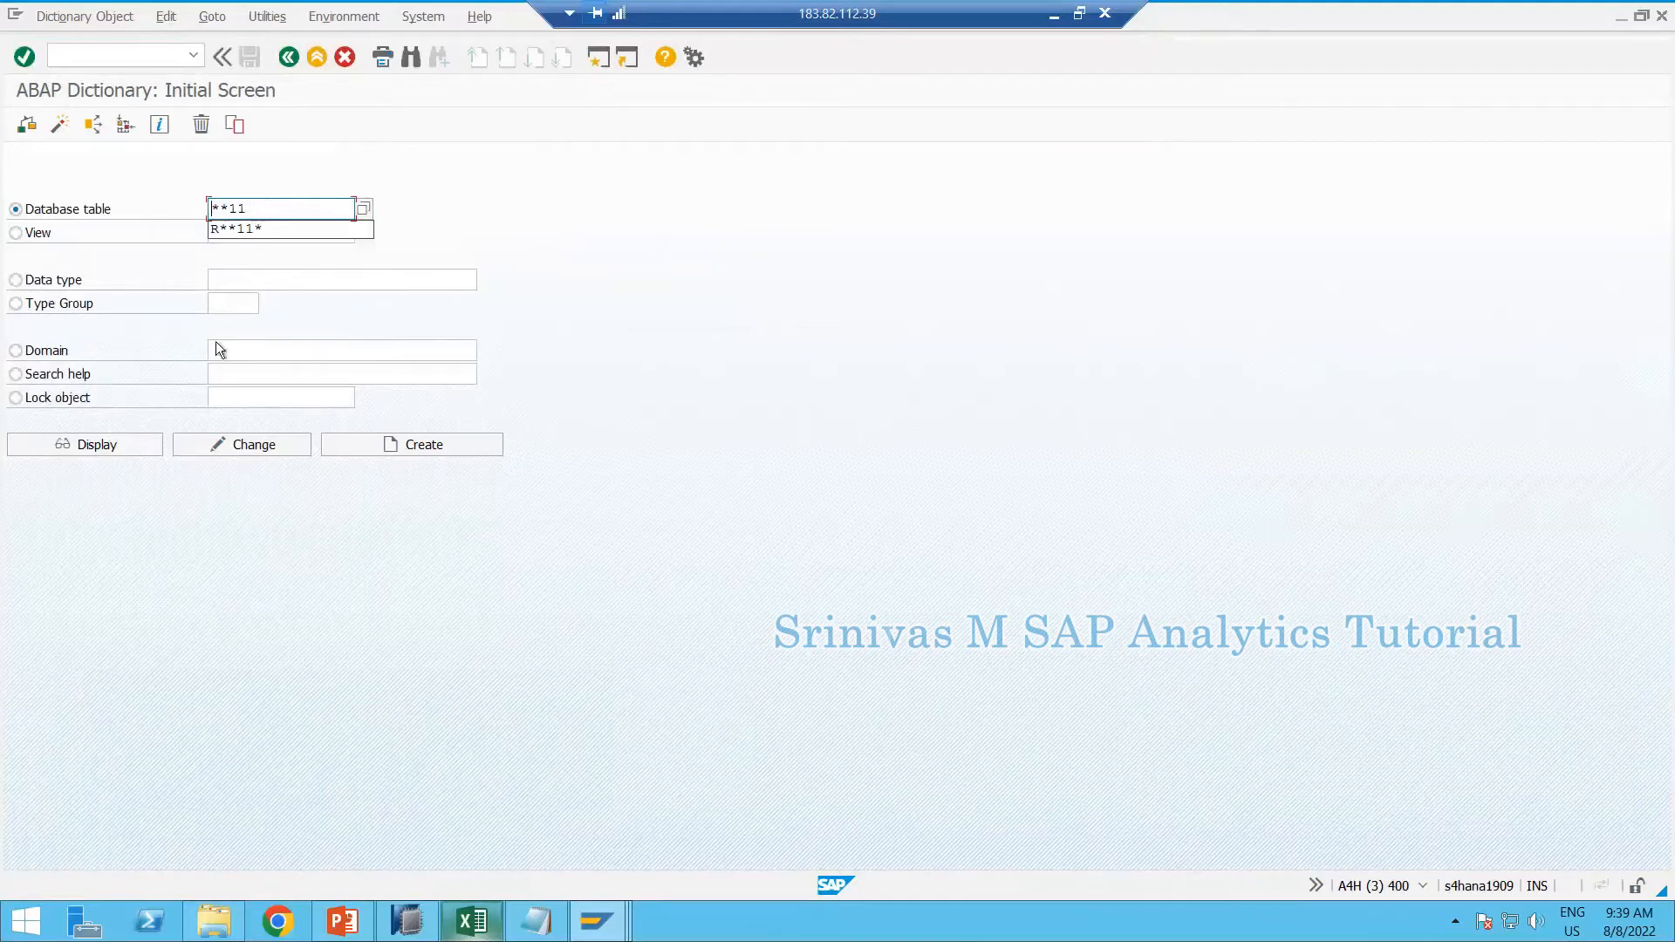
pyautogui.press('Delete')
pyautogui.write('**')
pyautogui.press('F4')
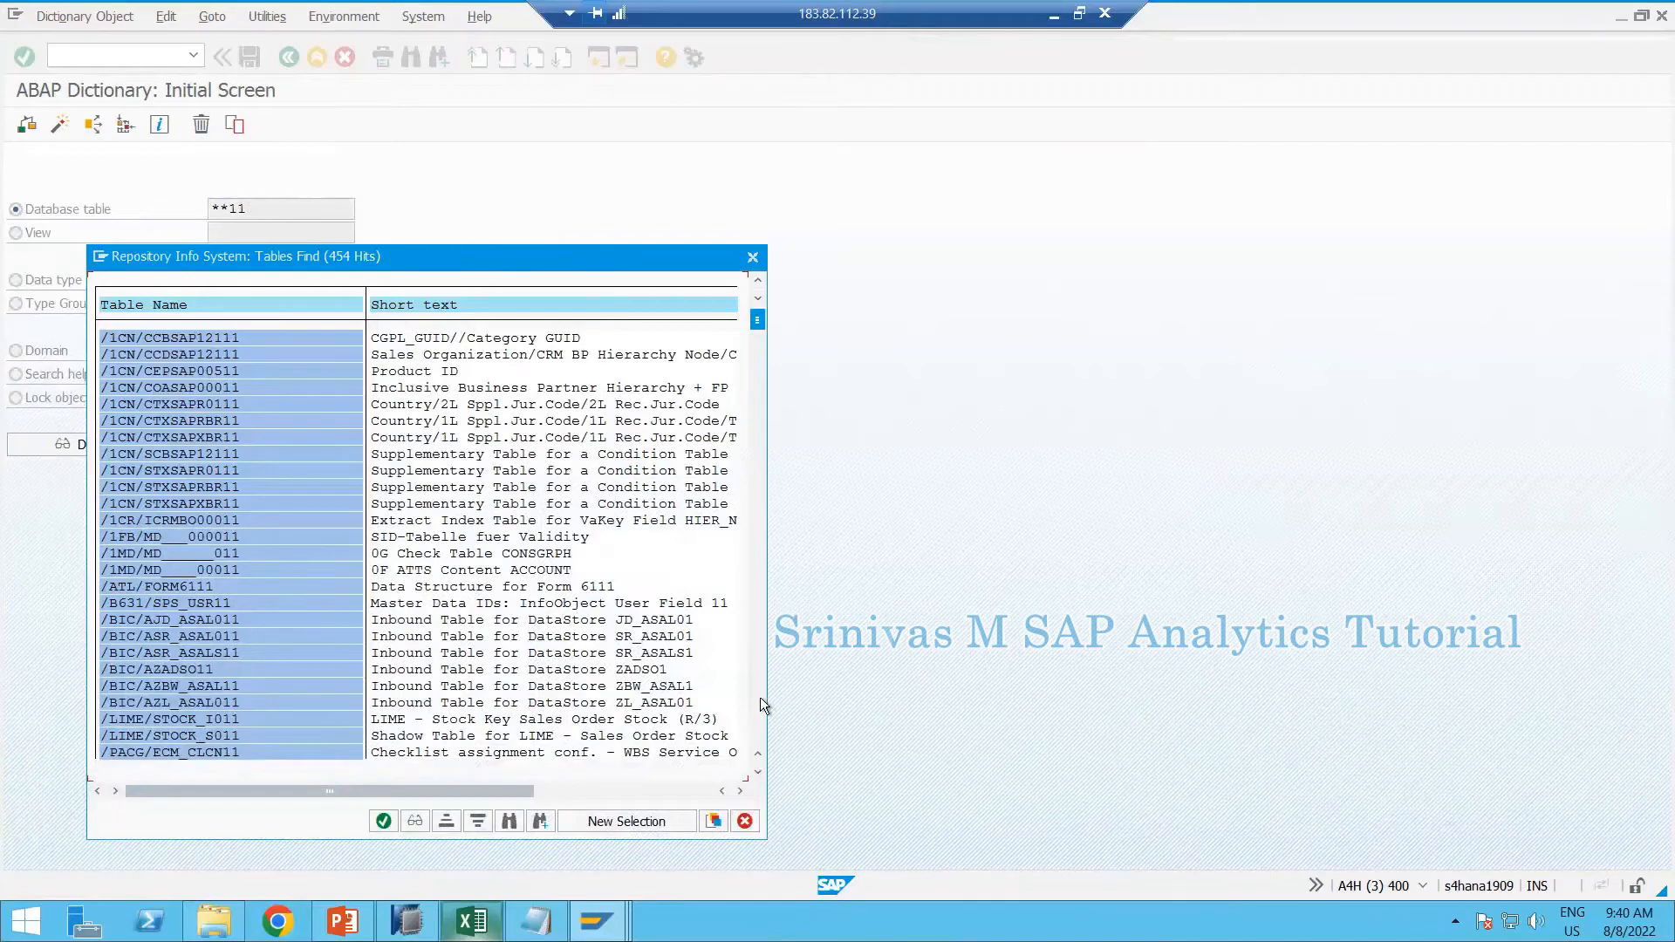
# Look through the full list of tables ending in 11 for the sales setup table
pyautogui.scroll(-9, 761, 703)
pyautogui.scroll(-20, 762, 703)
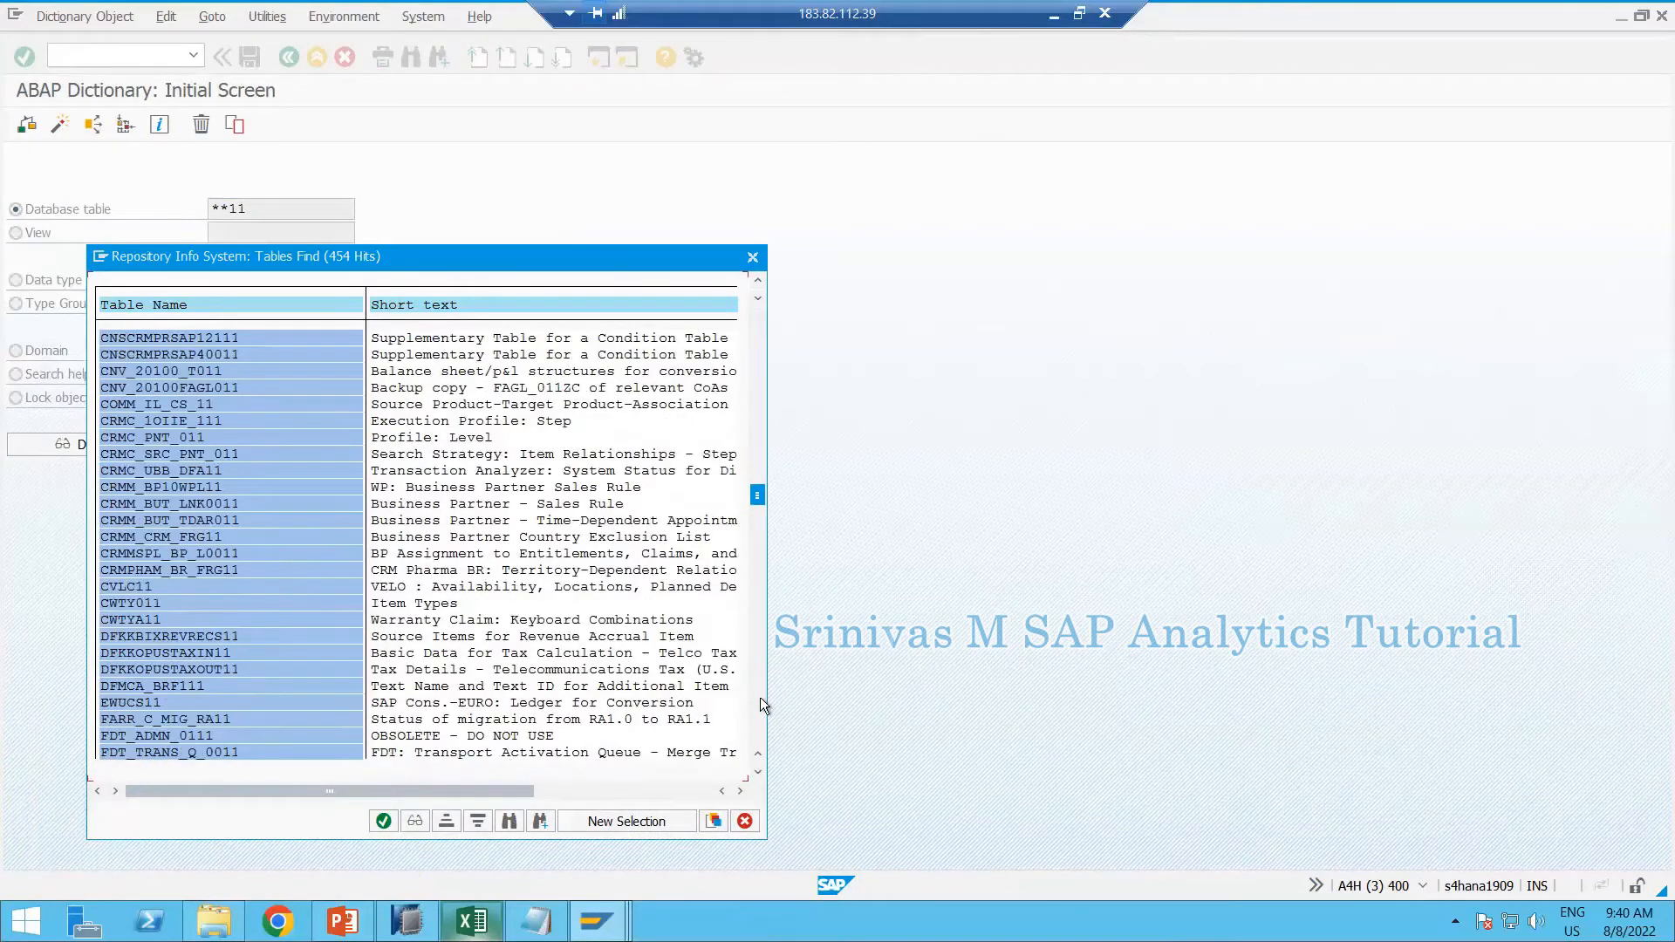
pyautogui.scroll(-9, 761, 703)
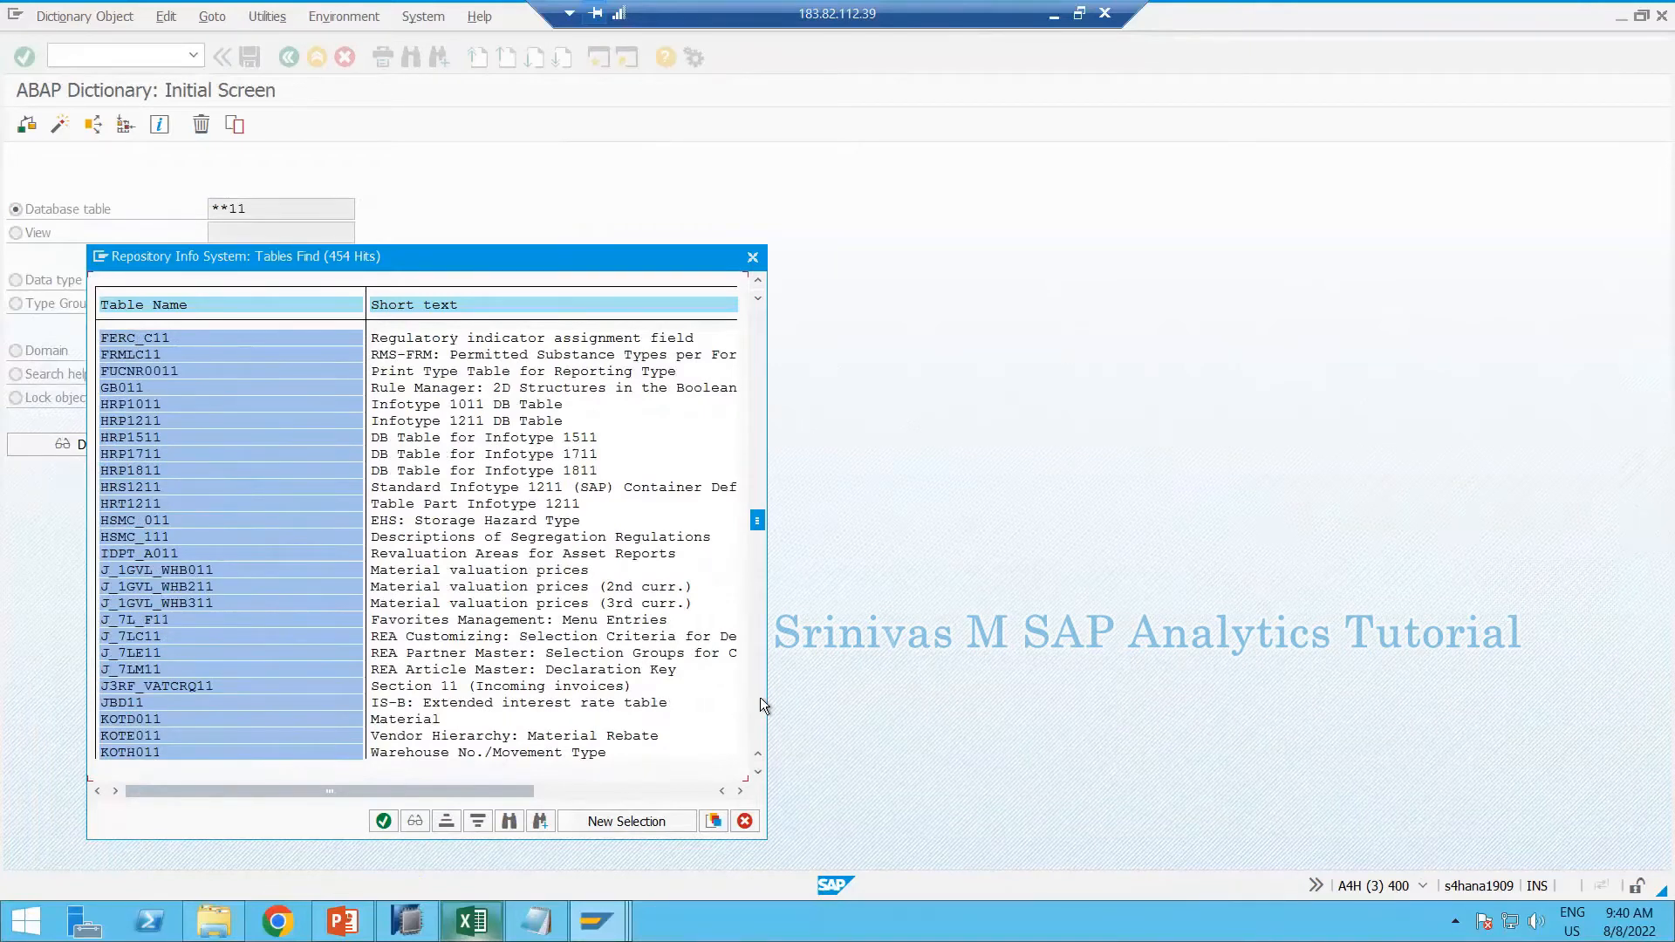
pyautogui.scroll(-9, 760, 705)
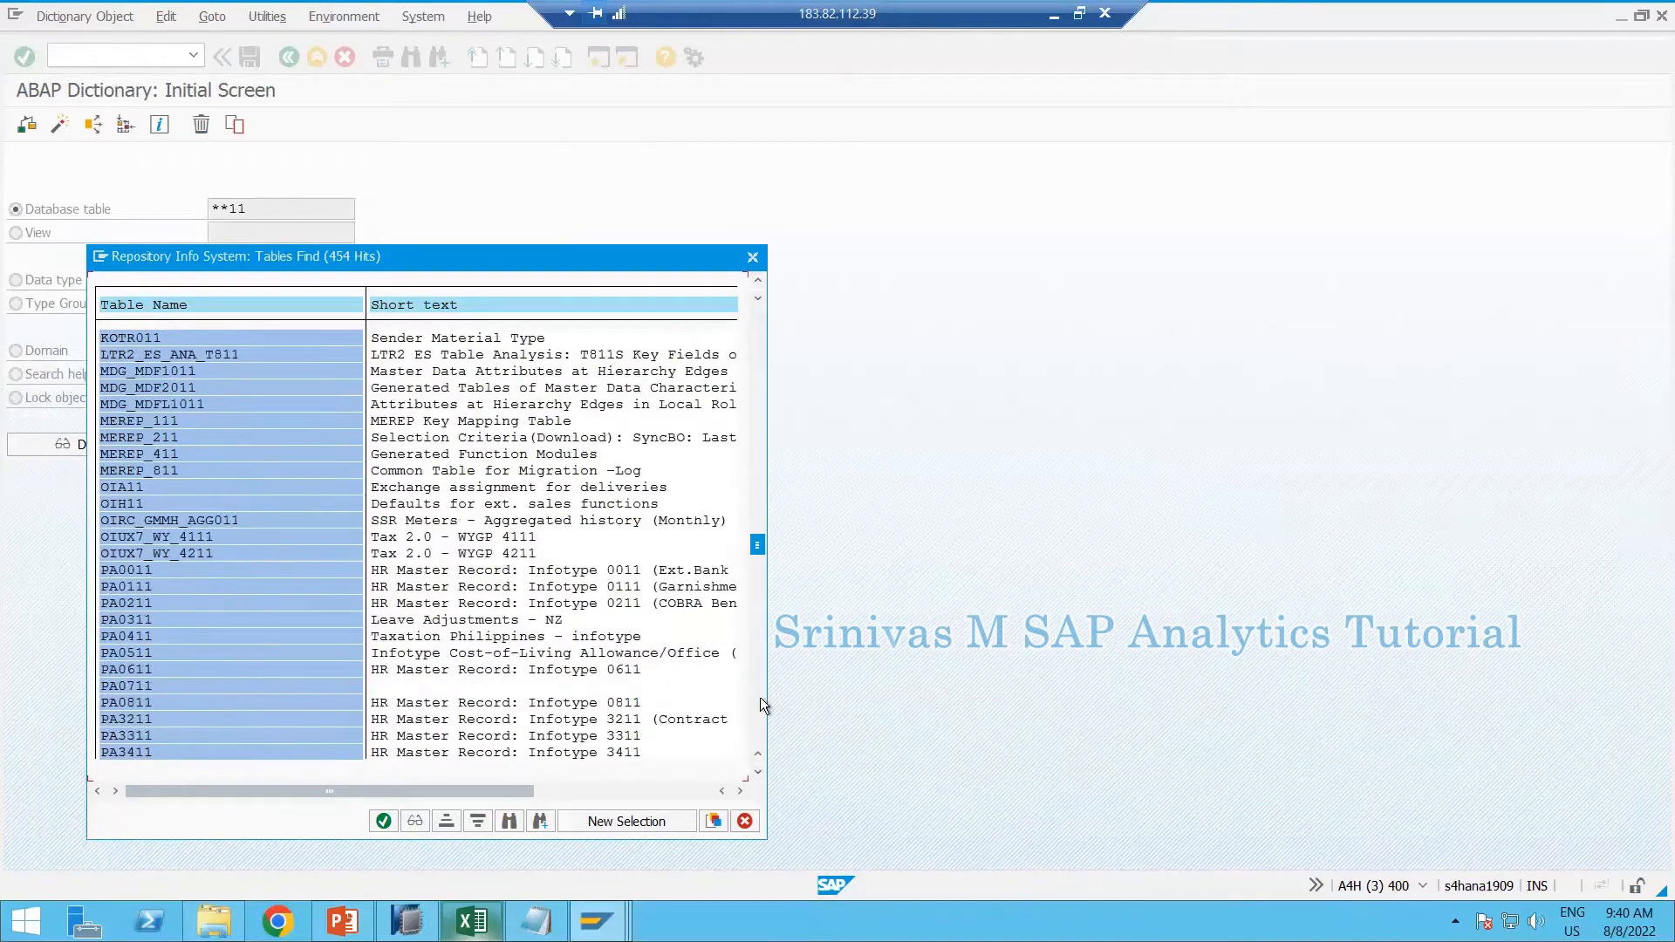
pyautogui.scroll(-8, 760, 703)
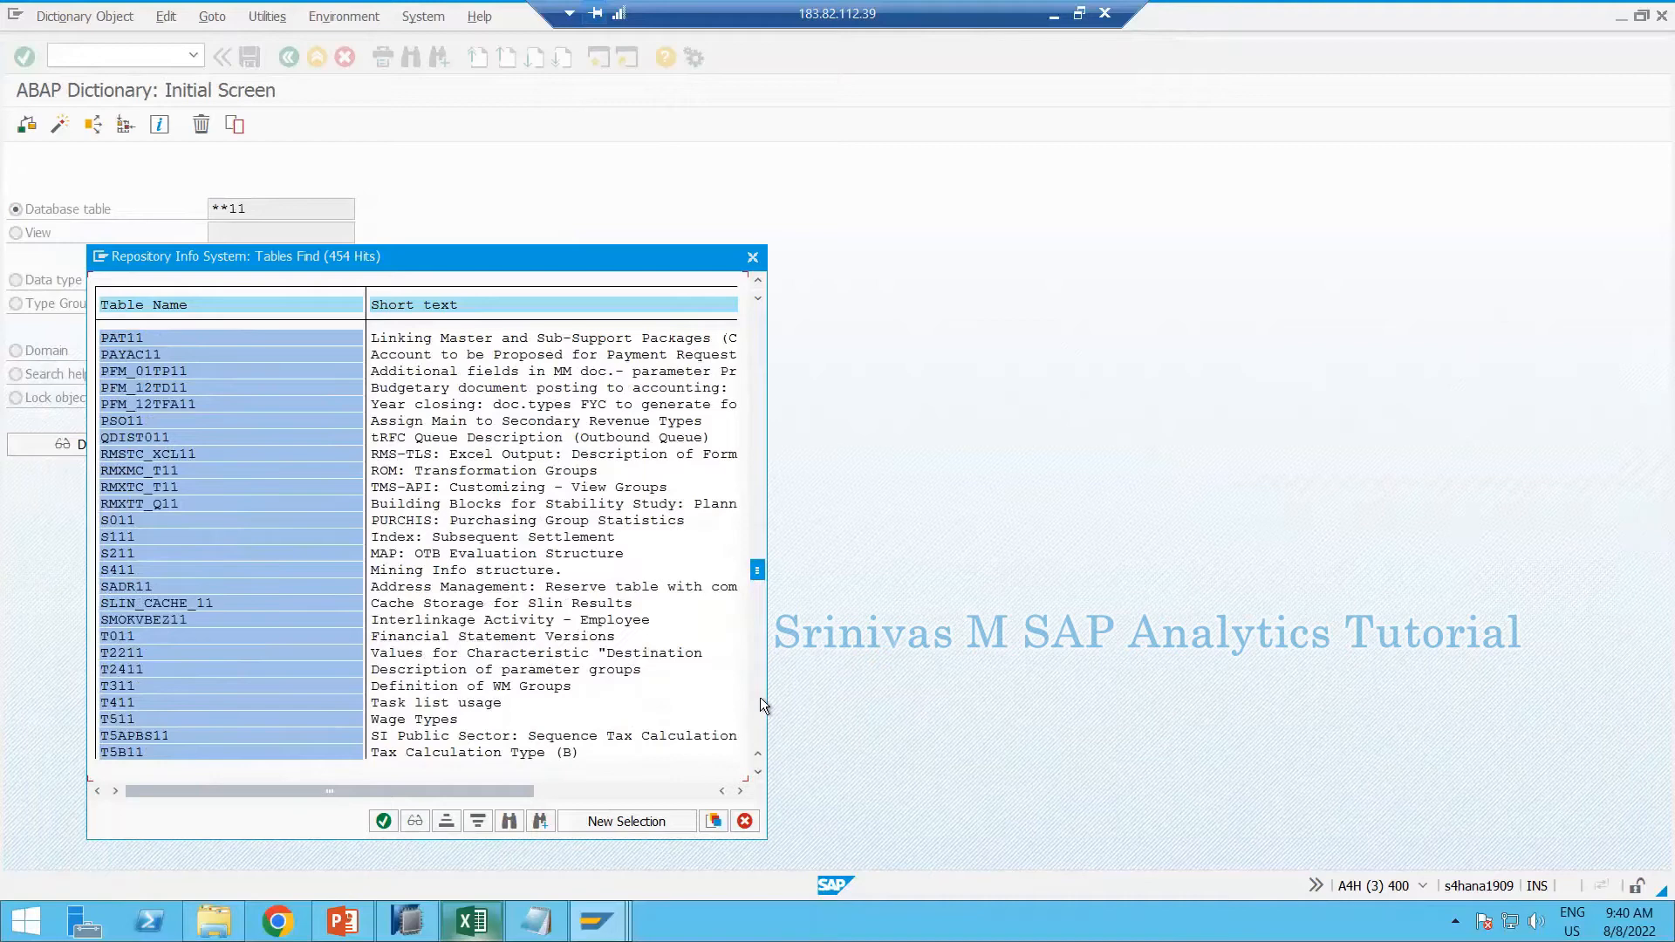
pyautogui.scroll(-8, 760, 699)
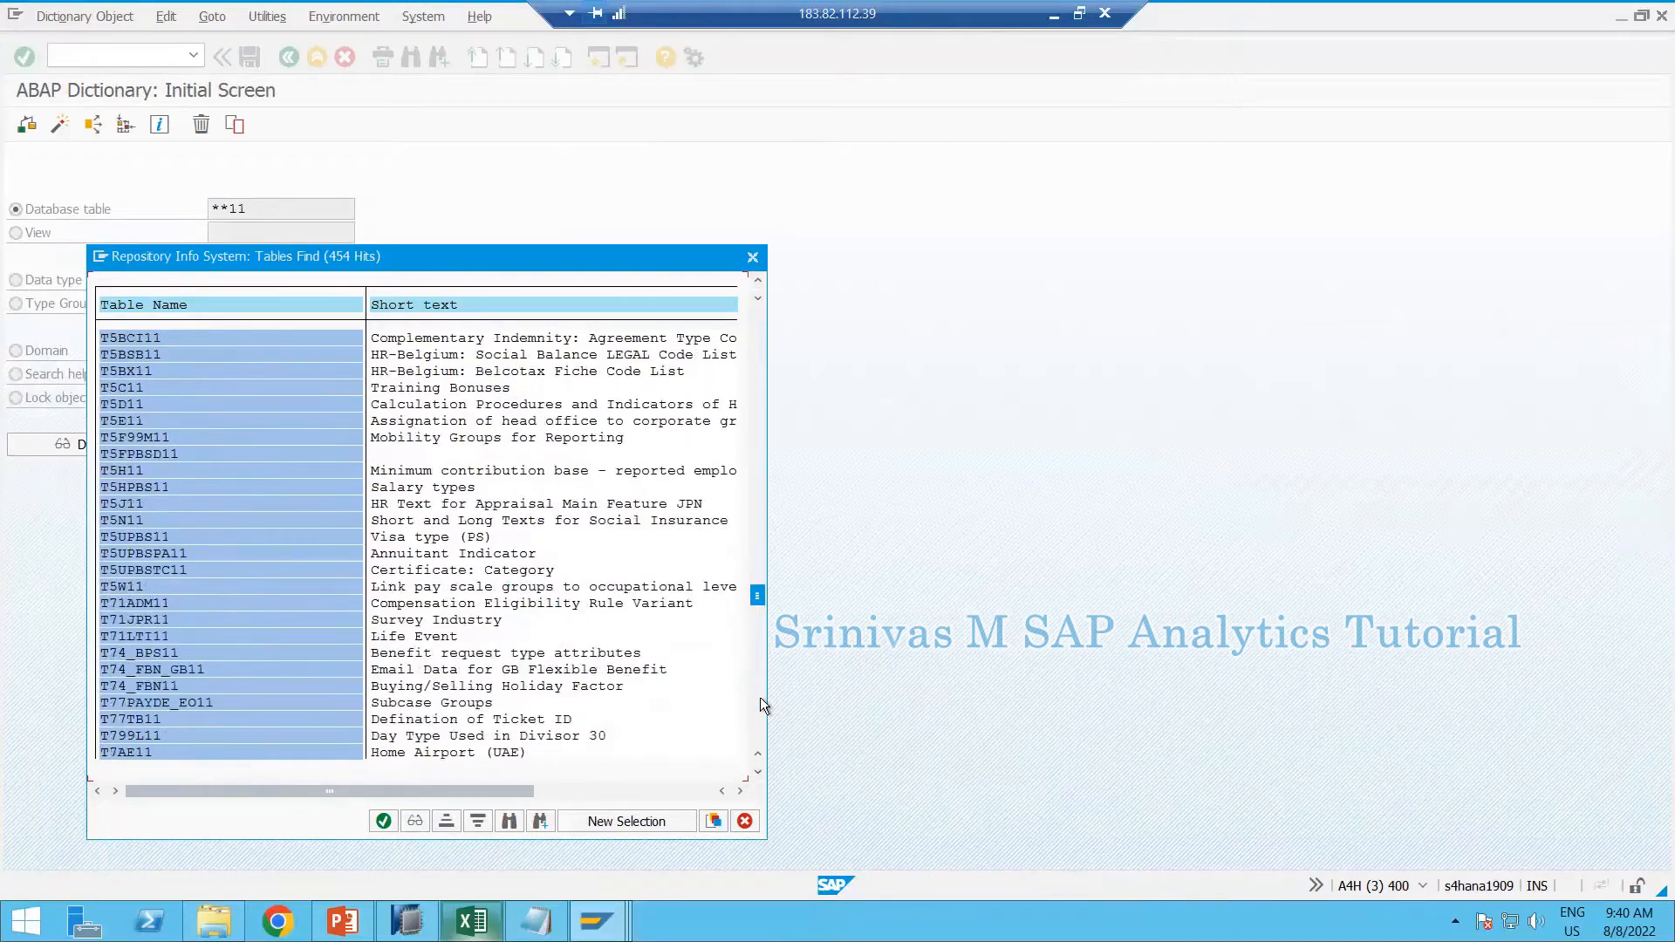
pyautogui.click(761, 698)
pyautogui.click(761, 698)
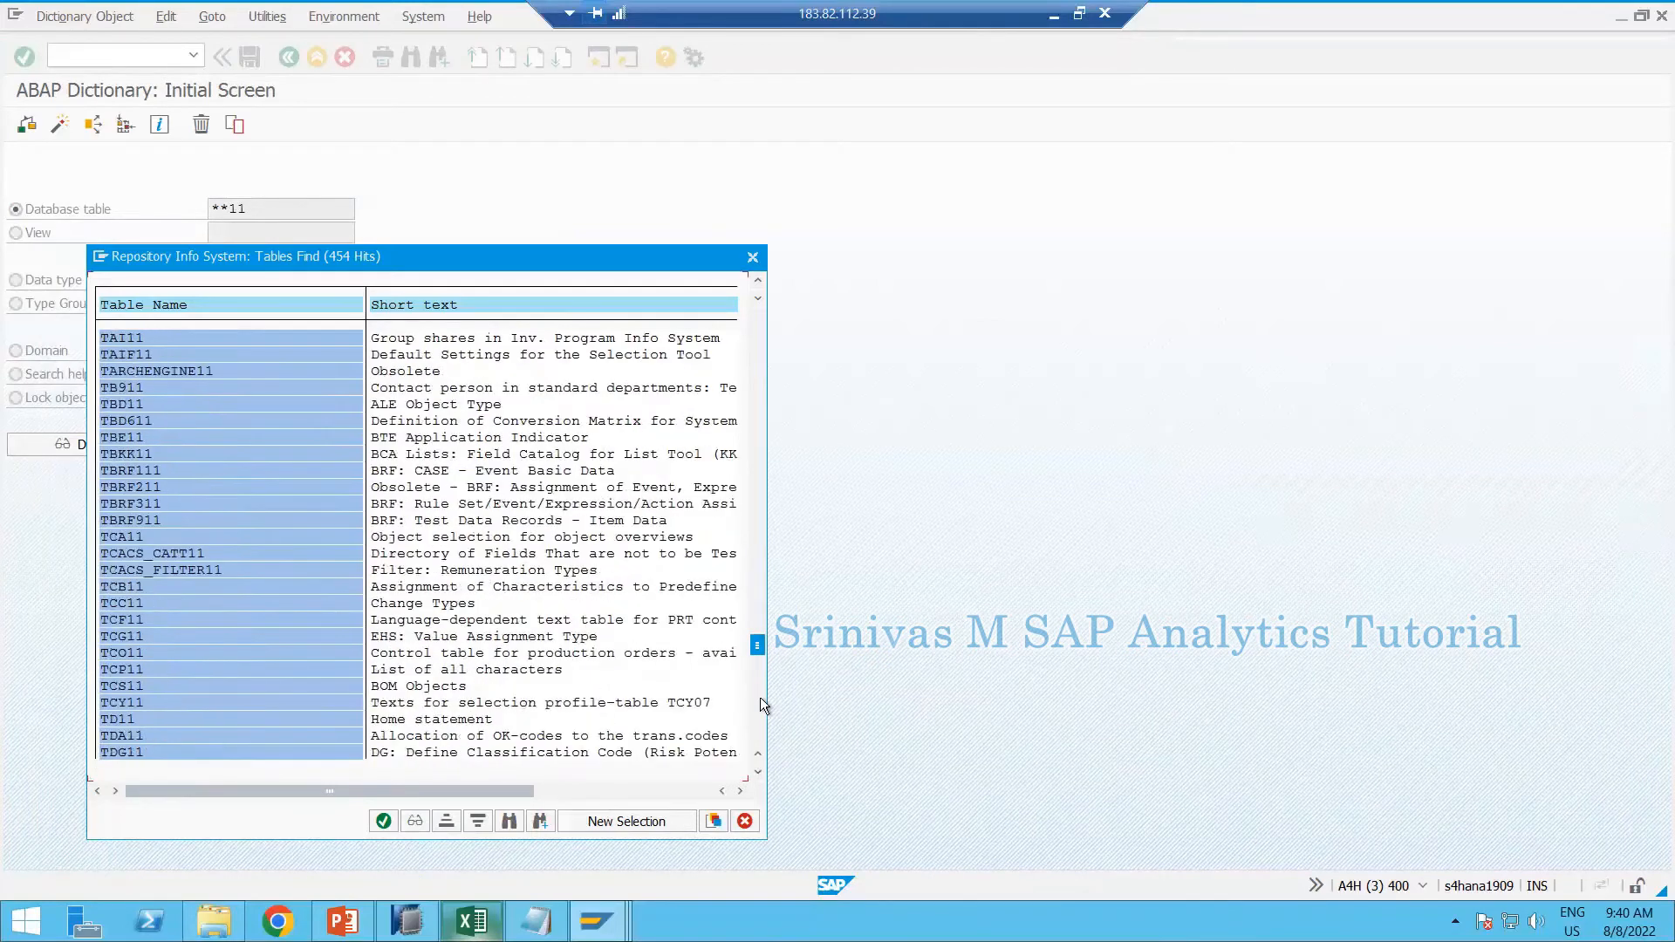
pyautogui.click(760, 698)
pyautogui.click(761, 698)
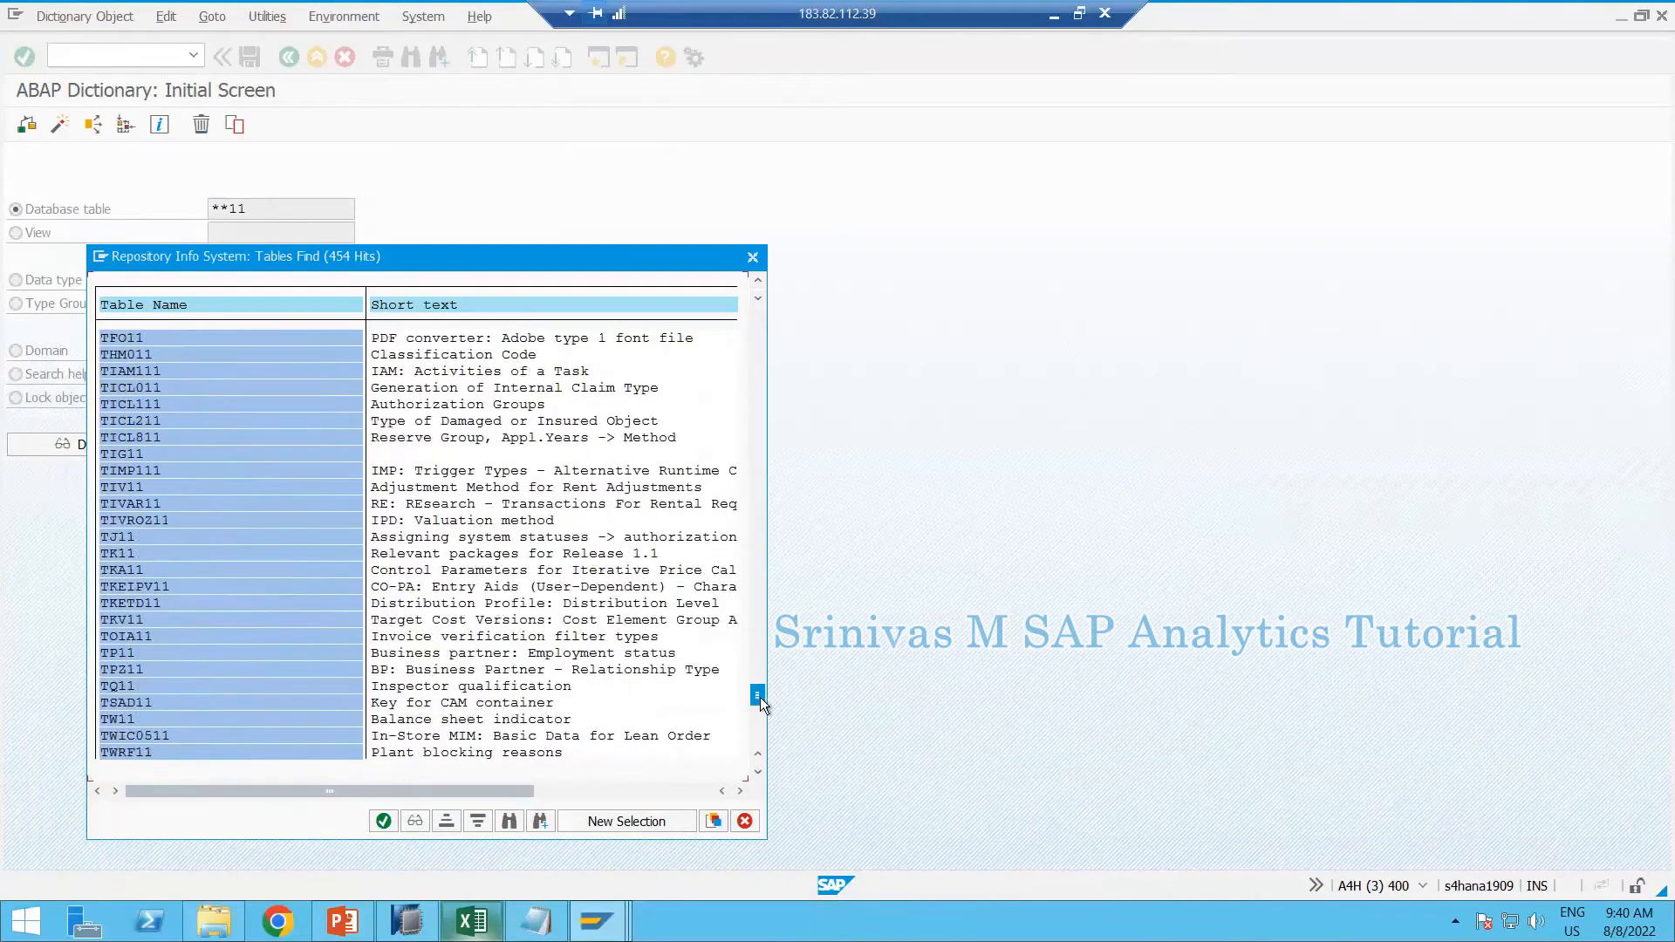
pyautogui.click(758, 750)
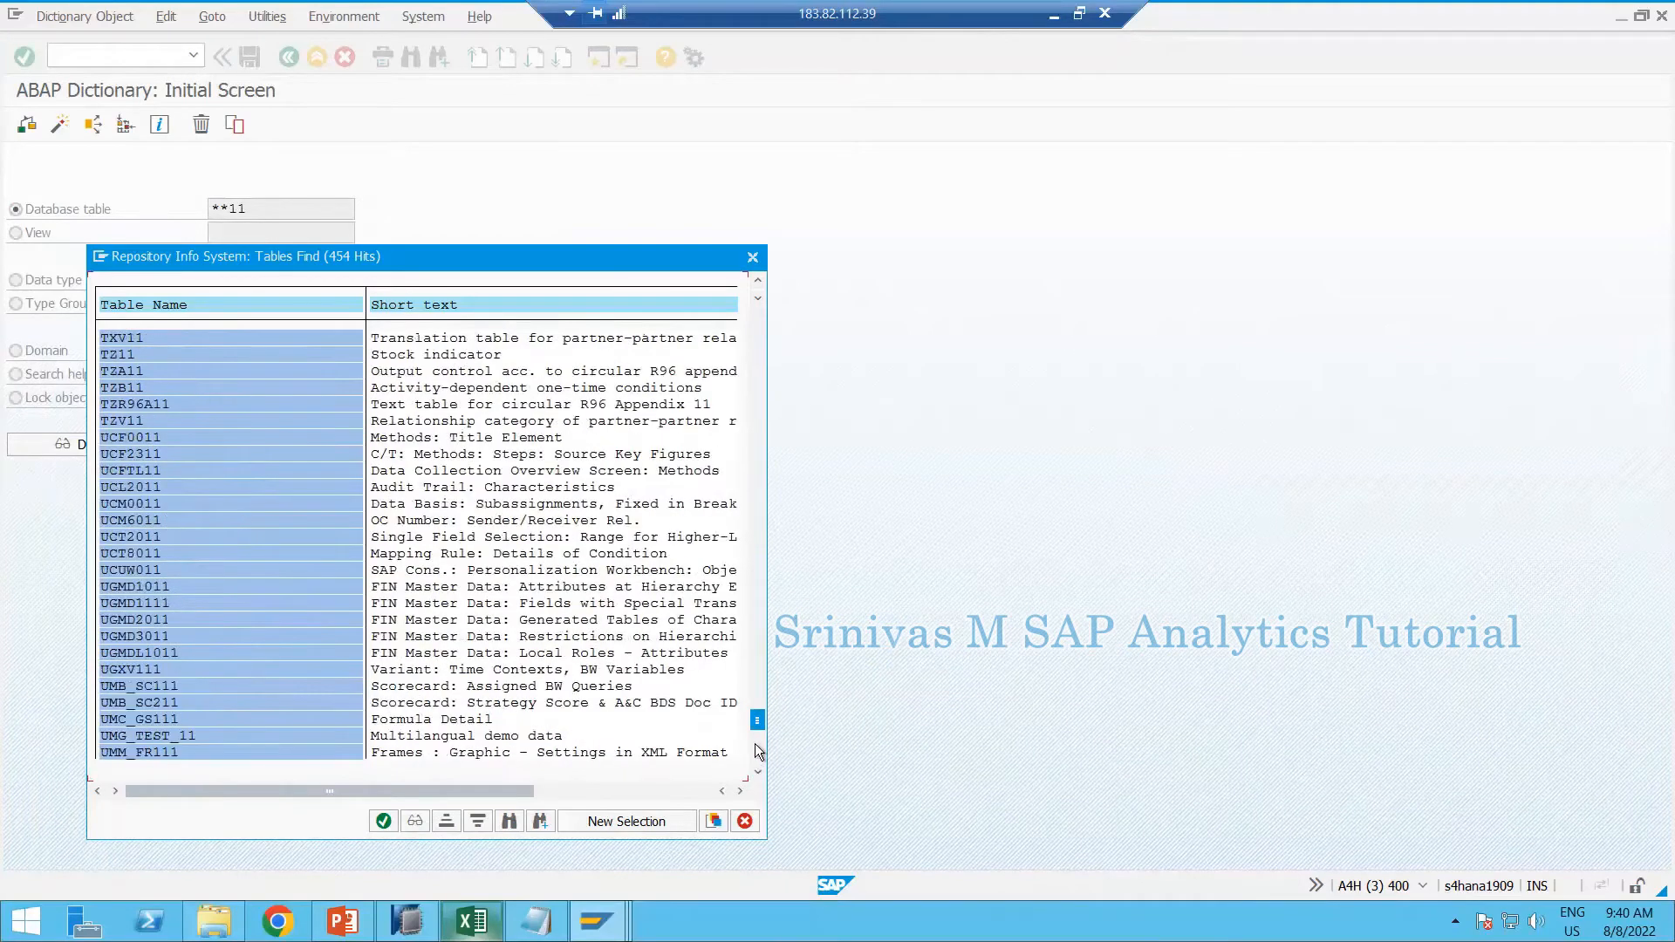
pyautogui.click(758, 750)
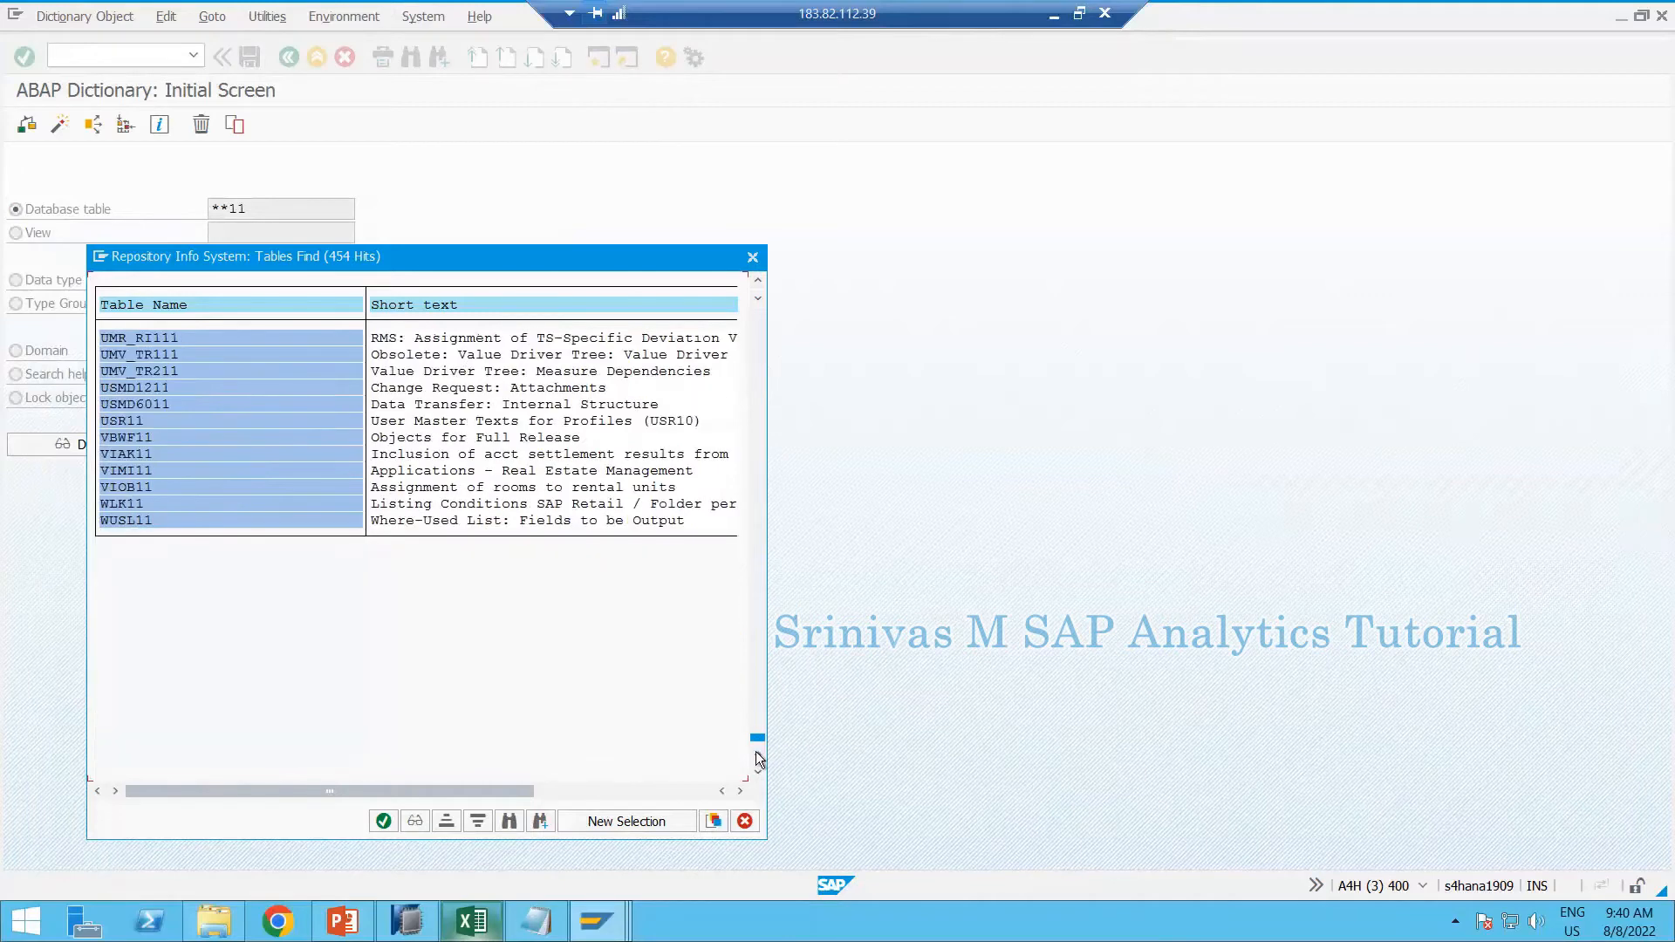
# Find "setup" and "lis" within the list of matching tables, and close the find results
pyautogui.click(147, 445)
pyautogui.click(506, 820)
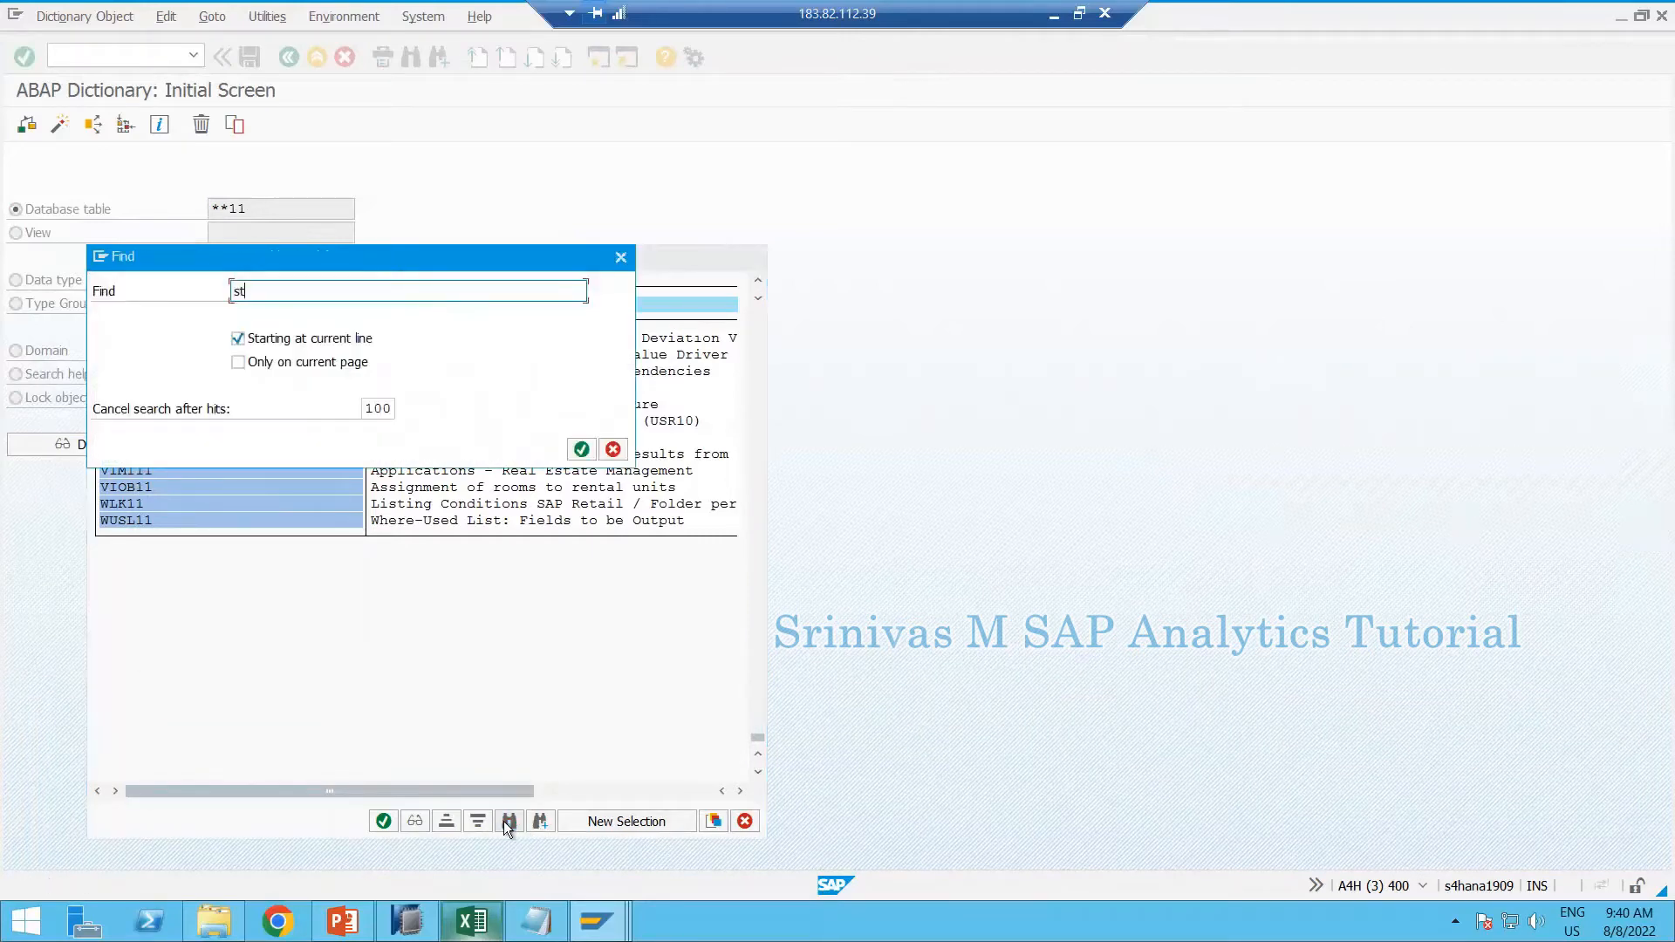
pyautogui.write('setup')
pyautogui.press('Return')
pyautogui.press('Return')
pyautogui.write('lis')
pyautogui.press('Return')
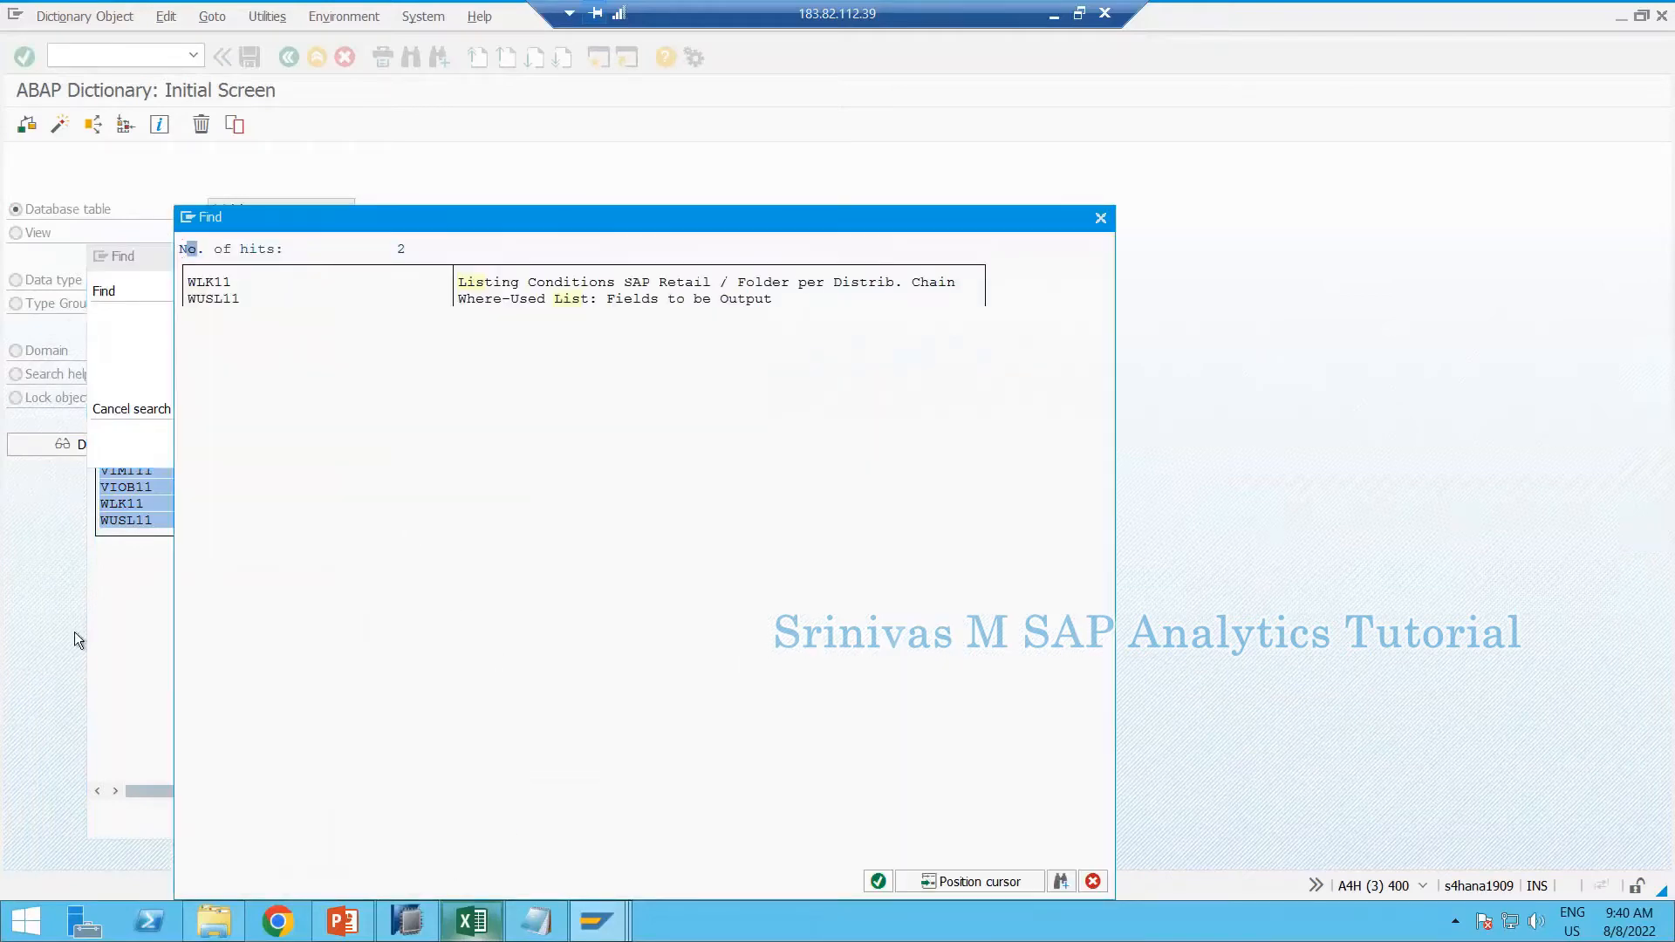
pyautogui.press('Escape')
pyautogui.press('Escape')
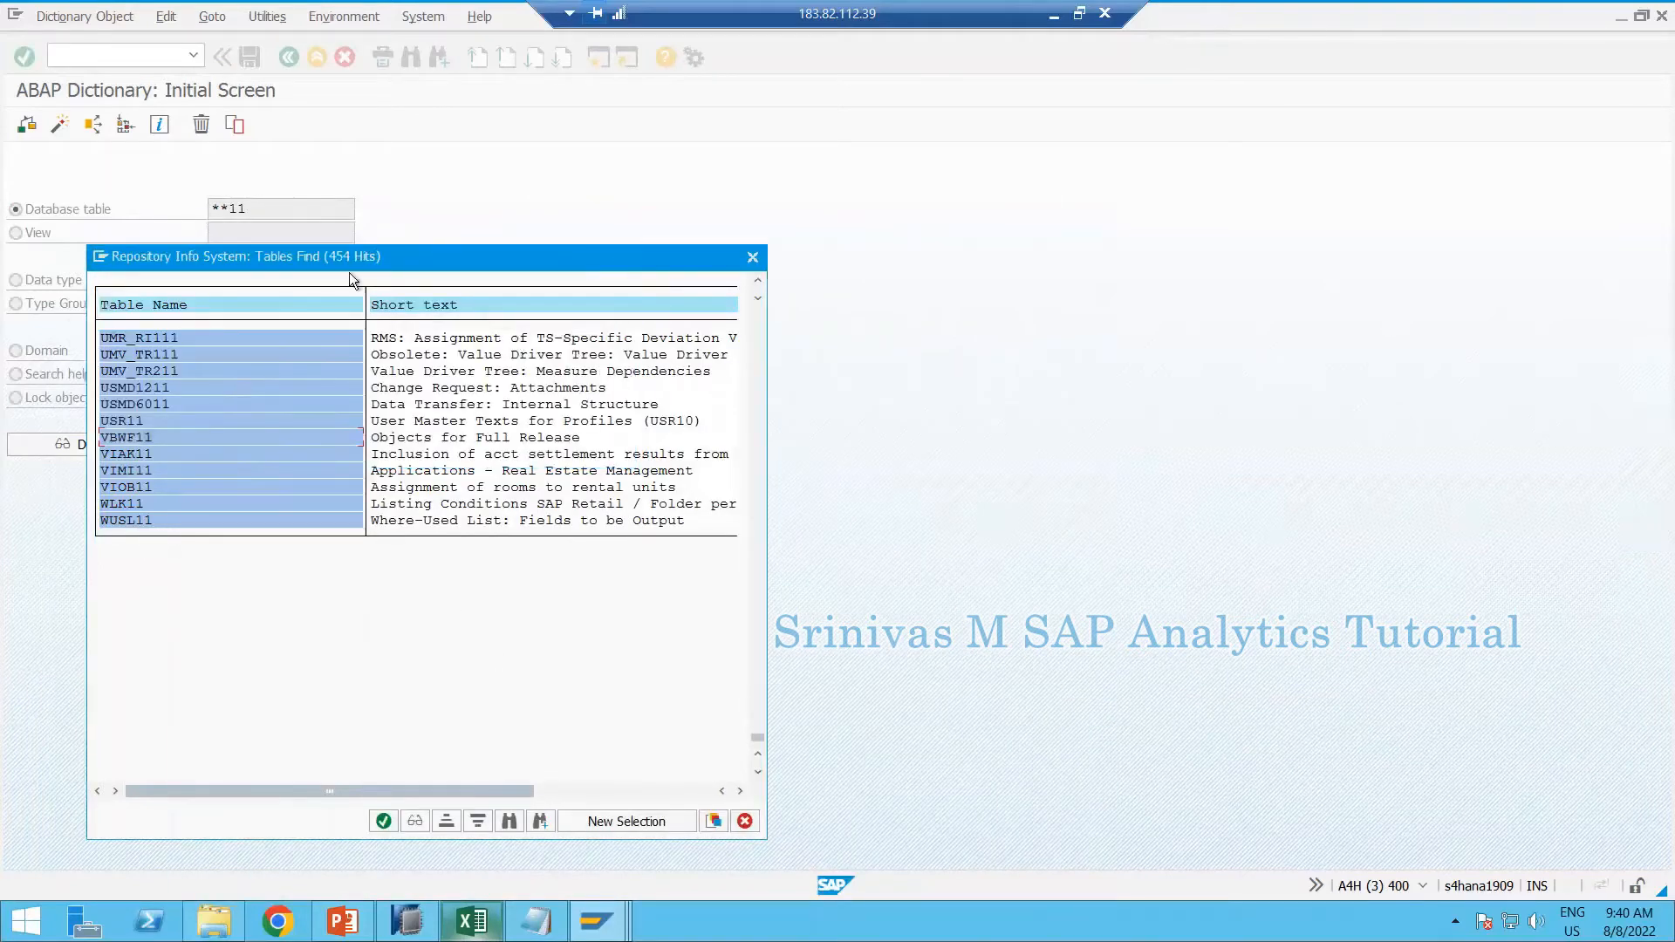
# Search for database tables with the pattern *LI**11 and close the resulting table list
pyautogui.press('Escape')
pyautogui.press('Home')
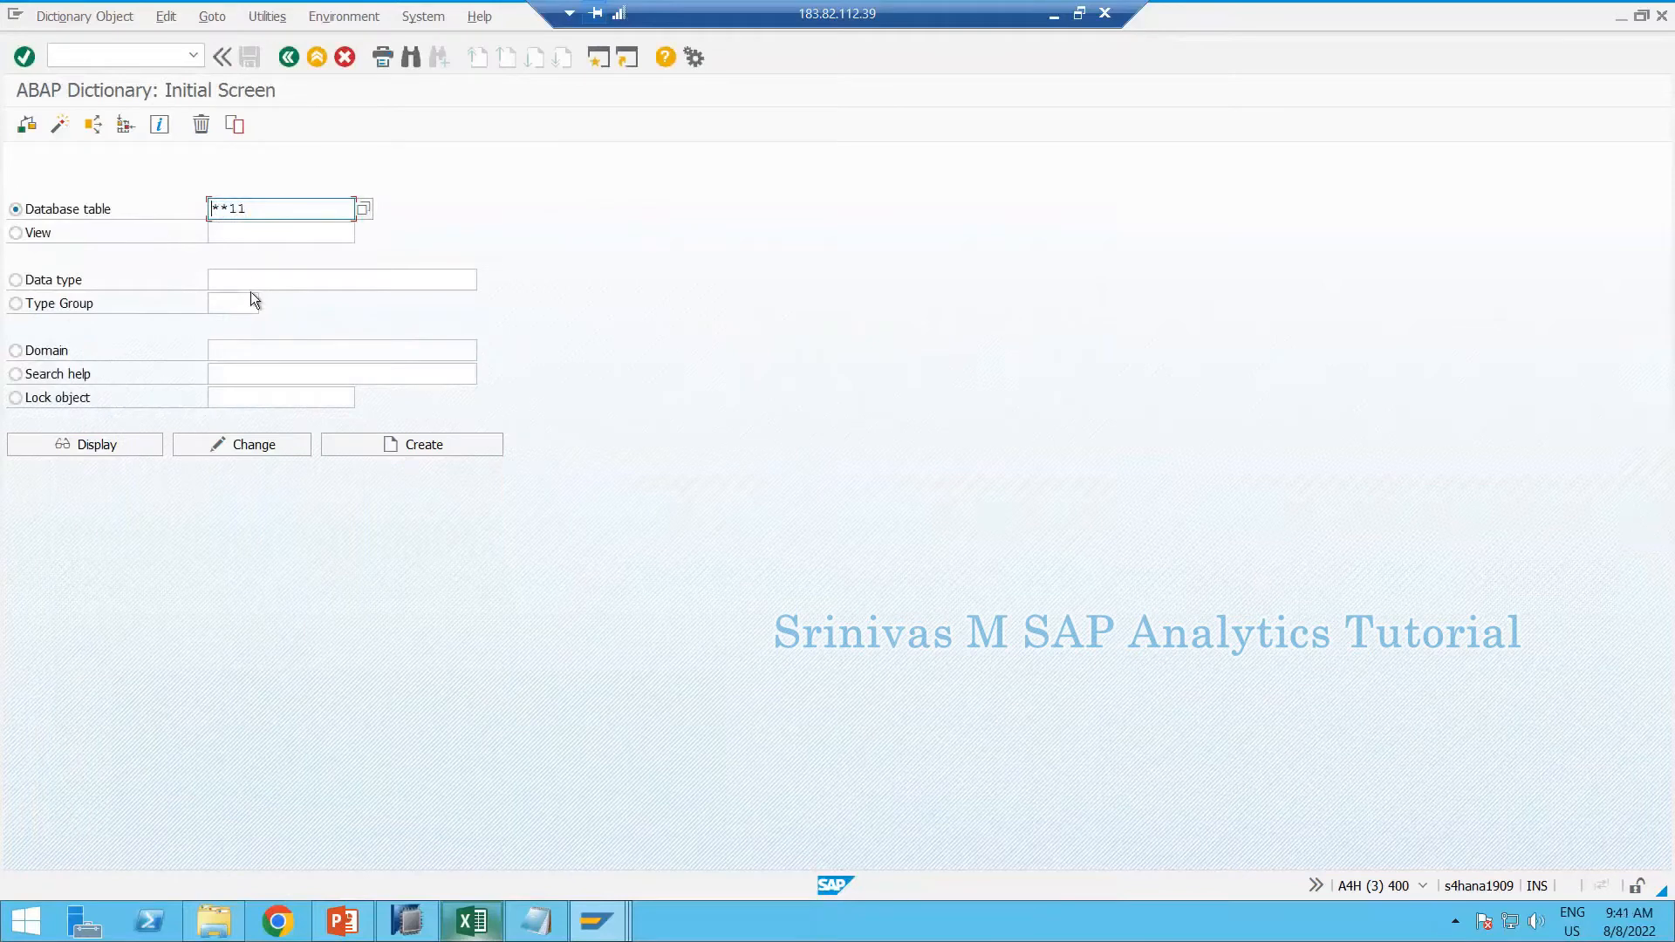
pyautogui.write('*li')
pyautogui.press('F4')
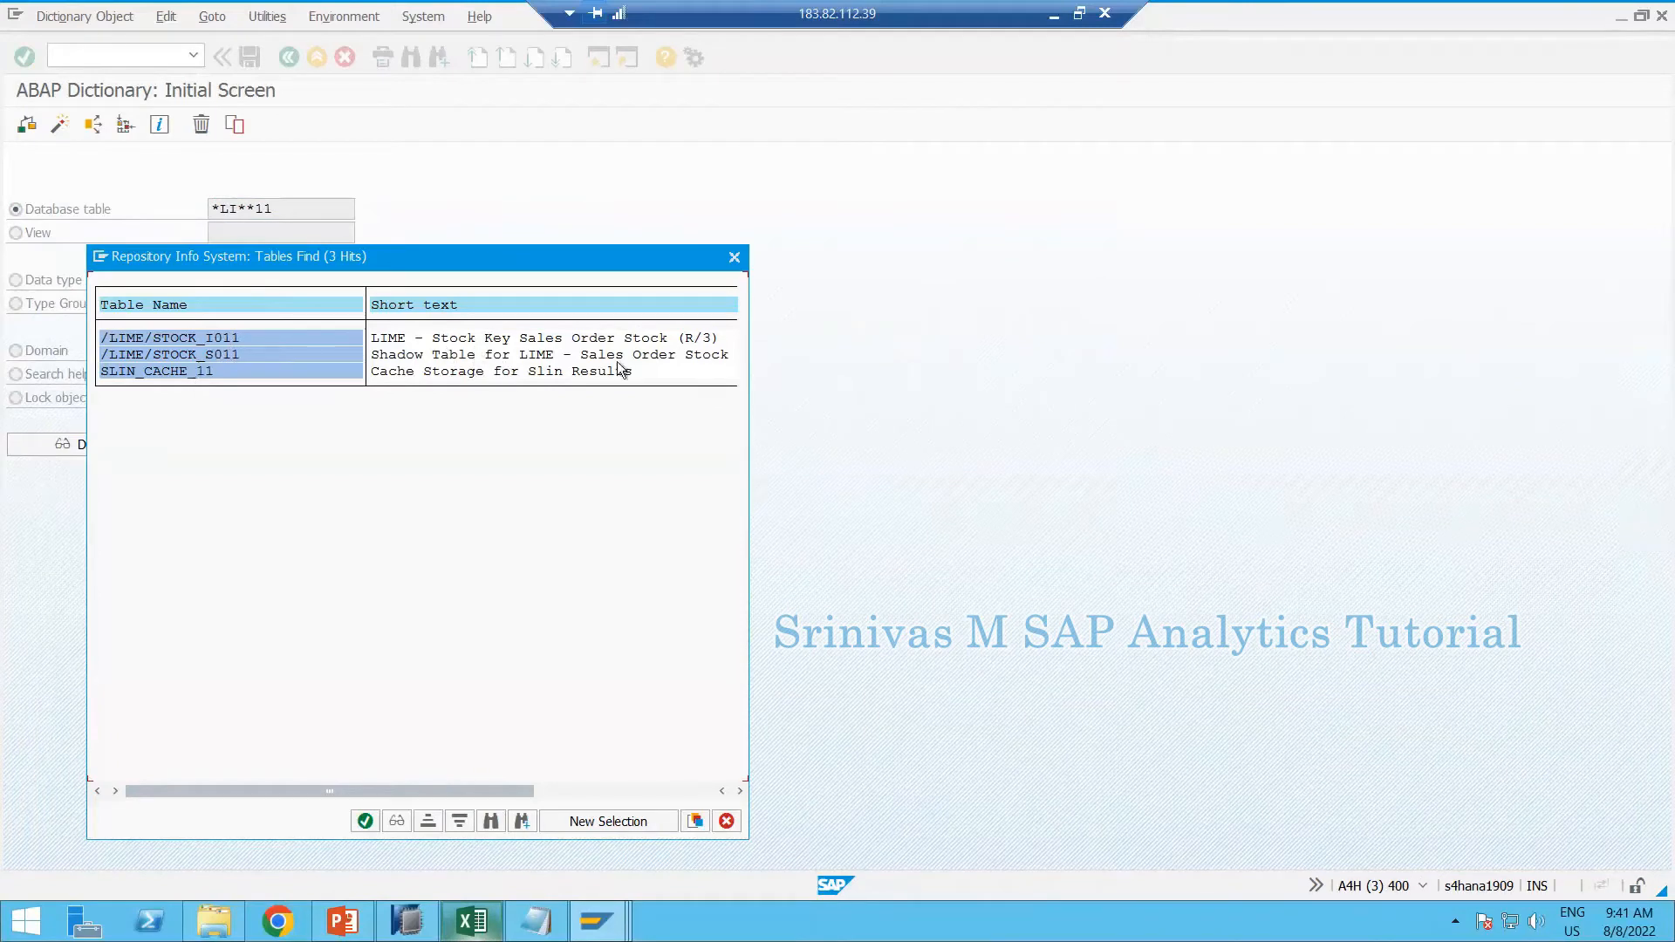
pyautogui.press('Escape')
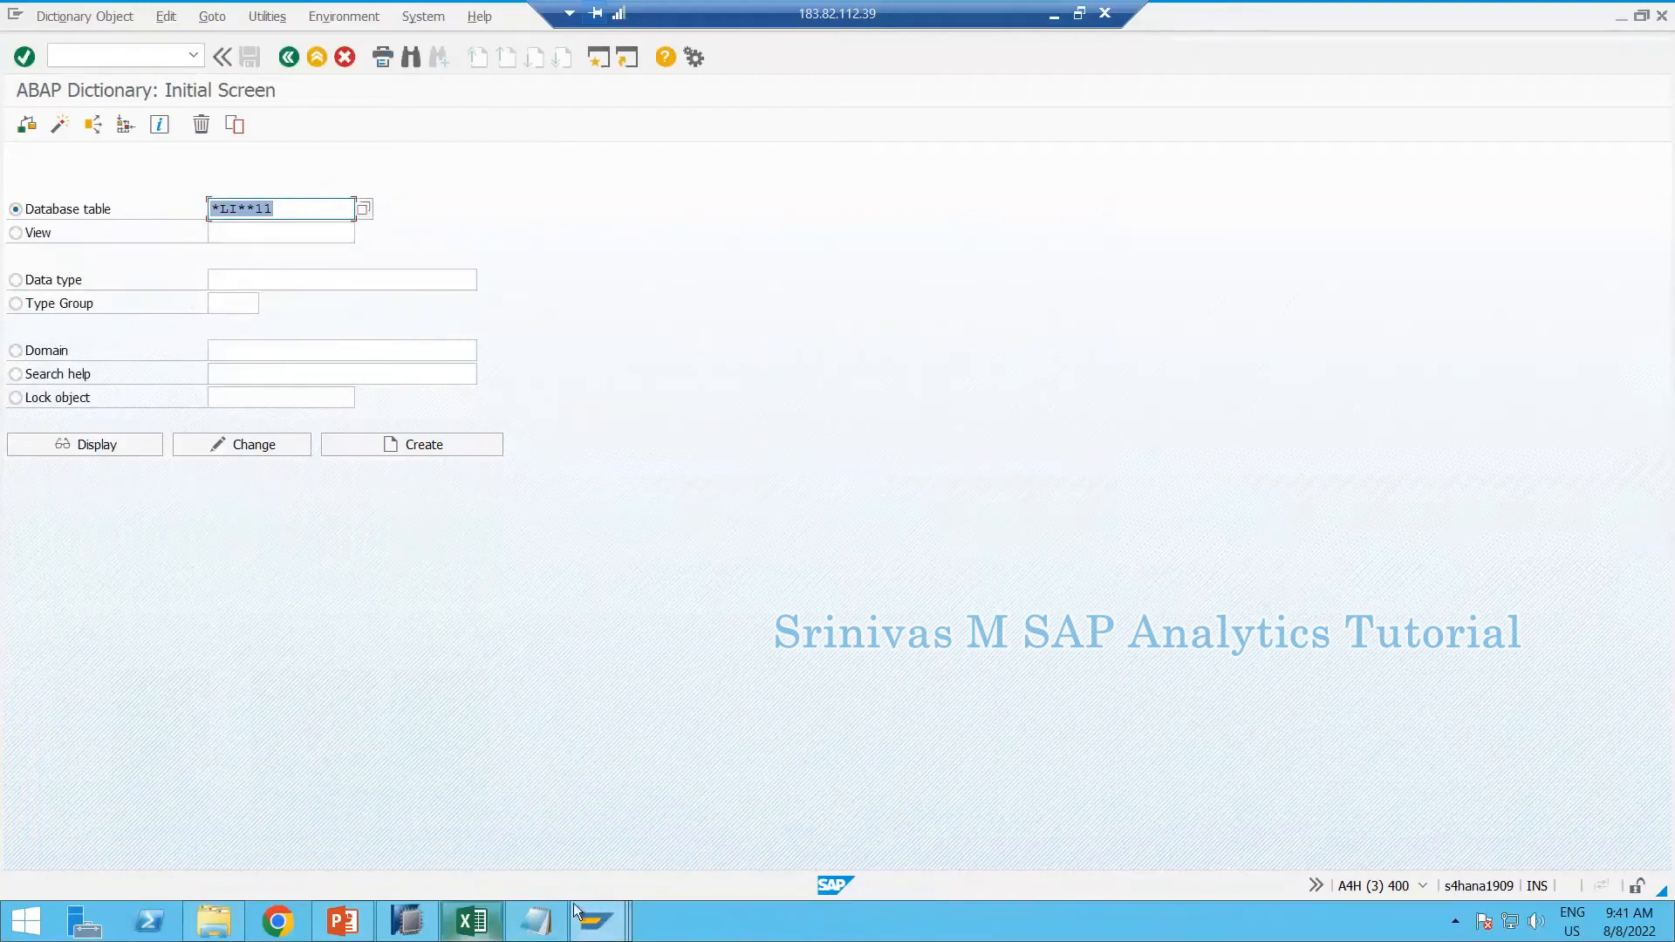
# Switch to the Extractor Checker session for DataSource 2LIS_11_VAITM
pyautogui.click(597, 920)
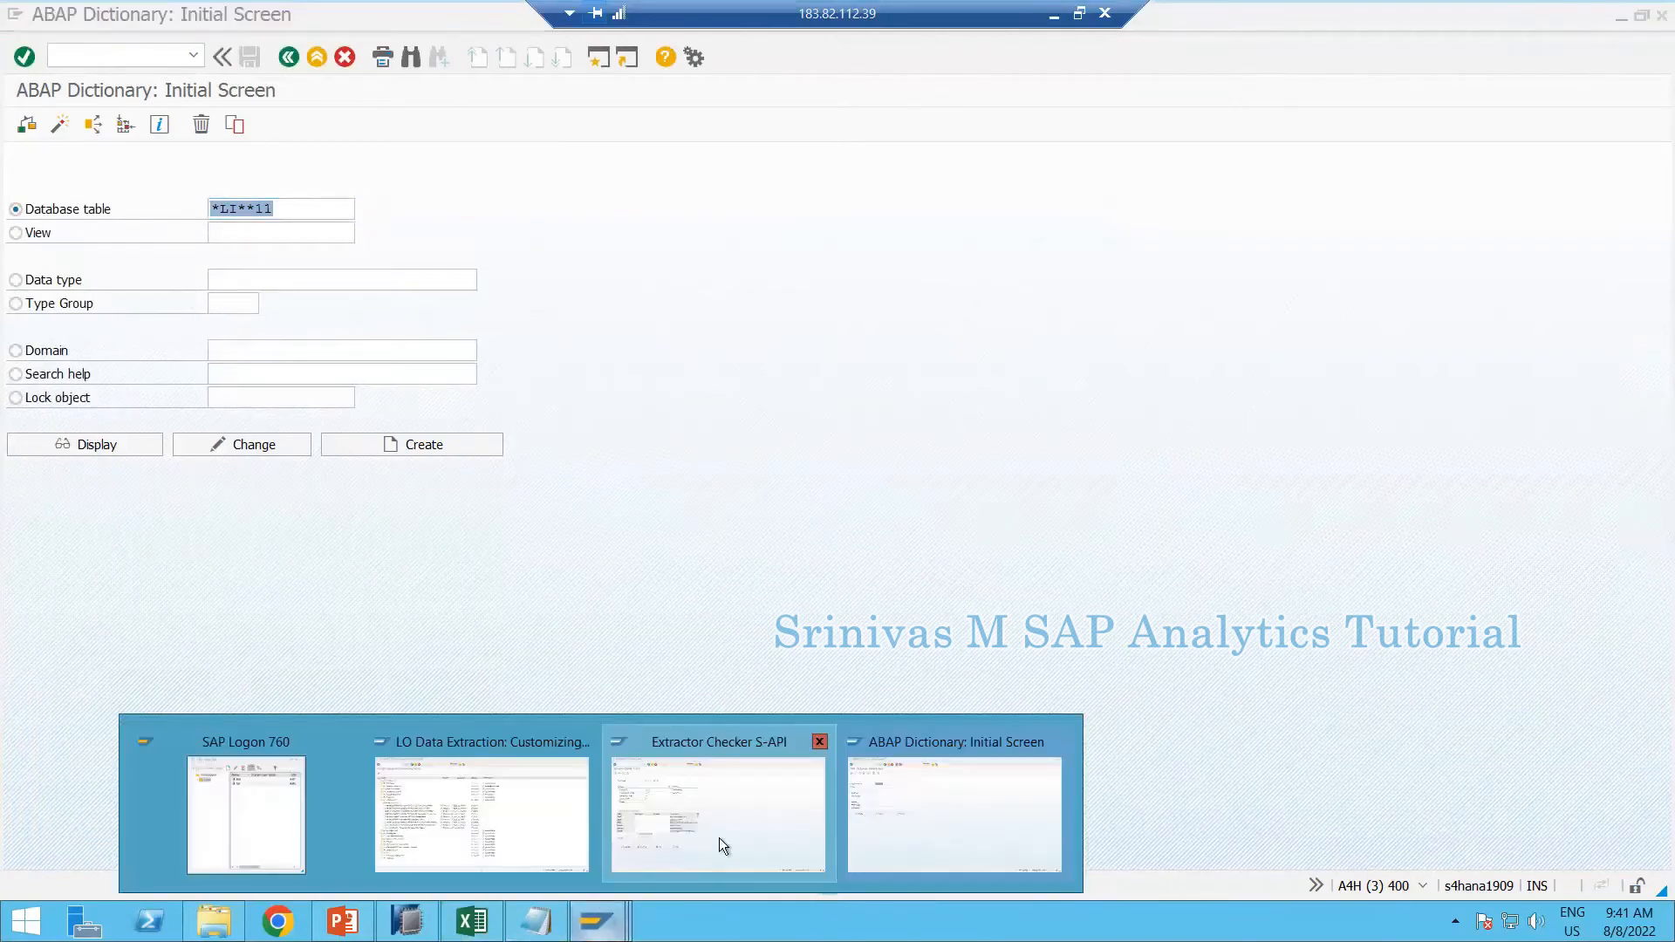
pyautogui.moveTo(703, 825)
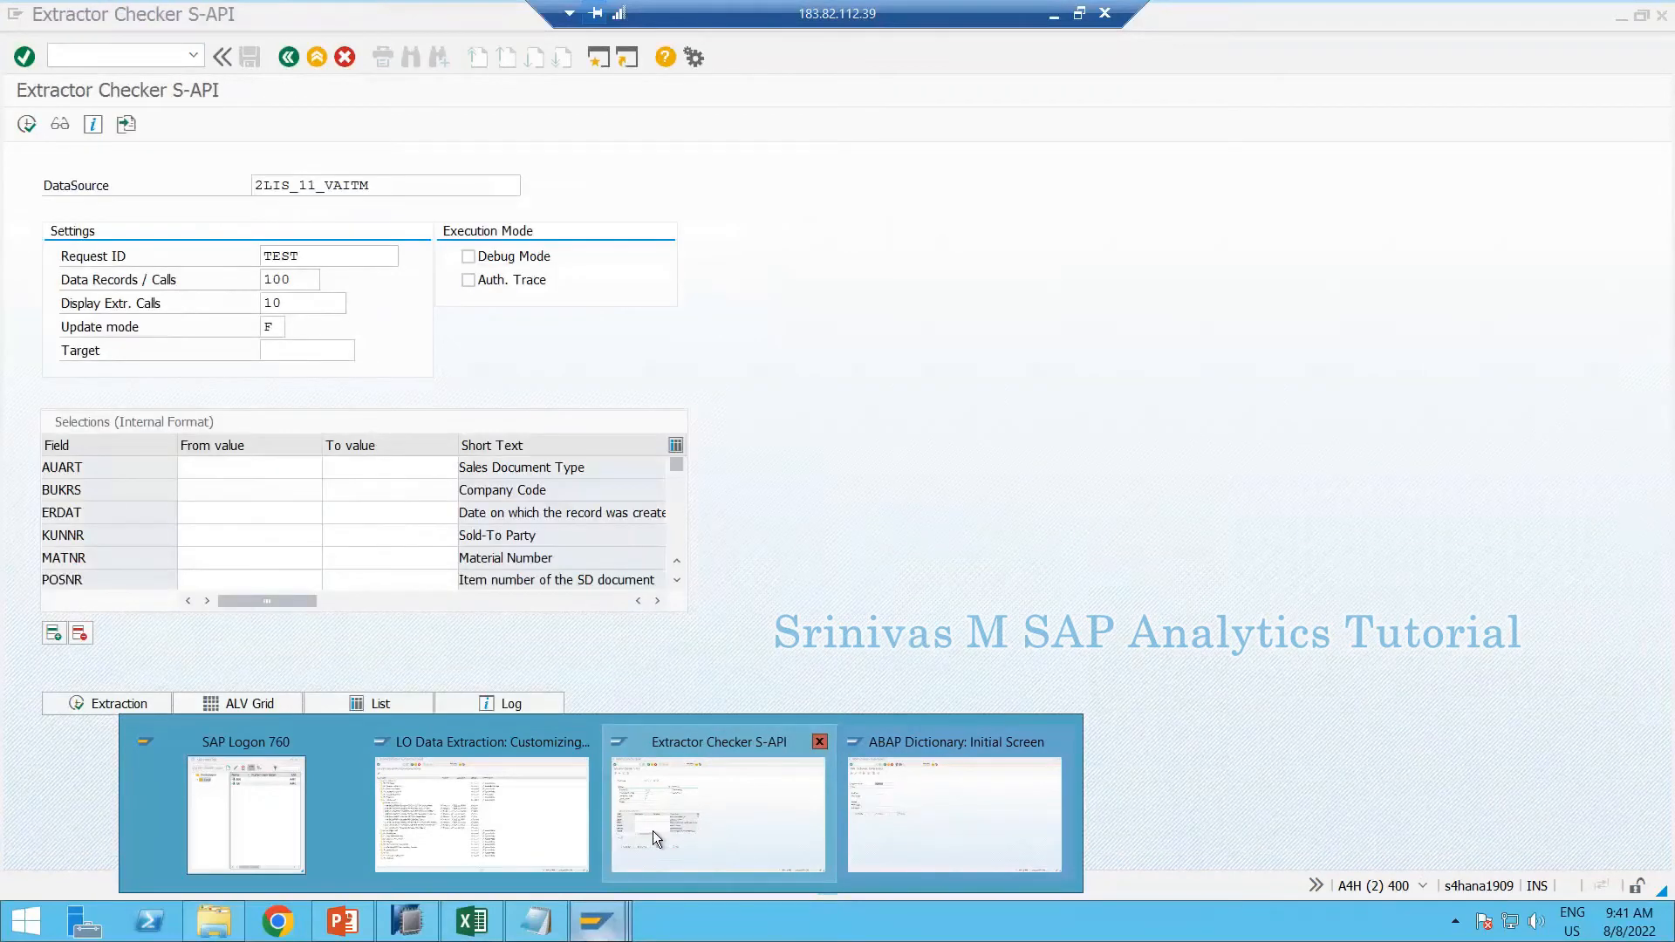
pyautogui.click(653, 830)
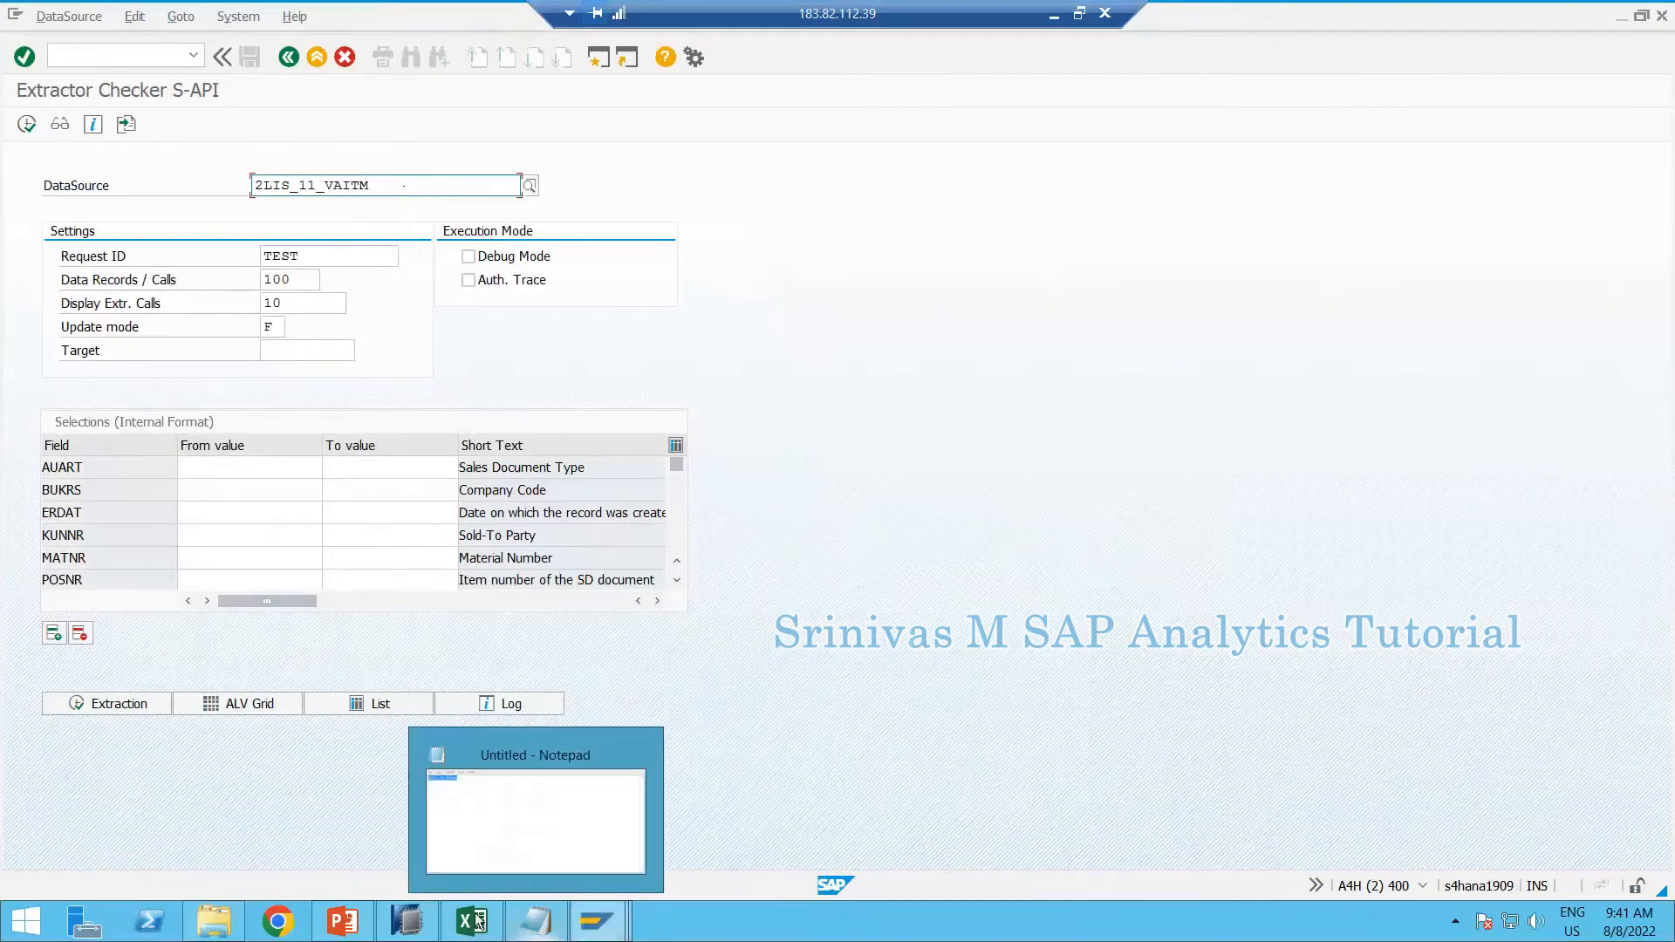
# Switch to Excel and enter "clear the setup tables" in cell F4 of Sheet2
pyautogui.click(611, 767)
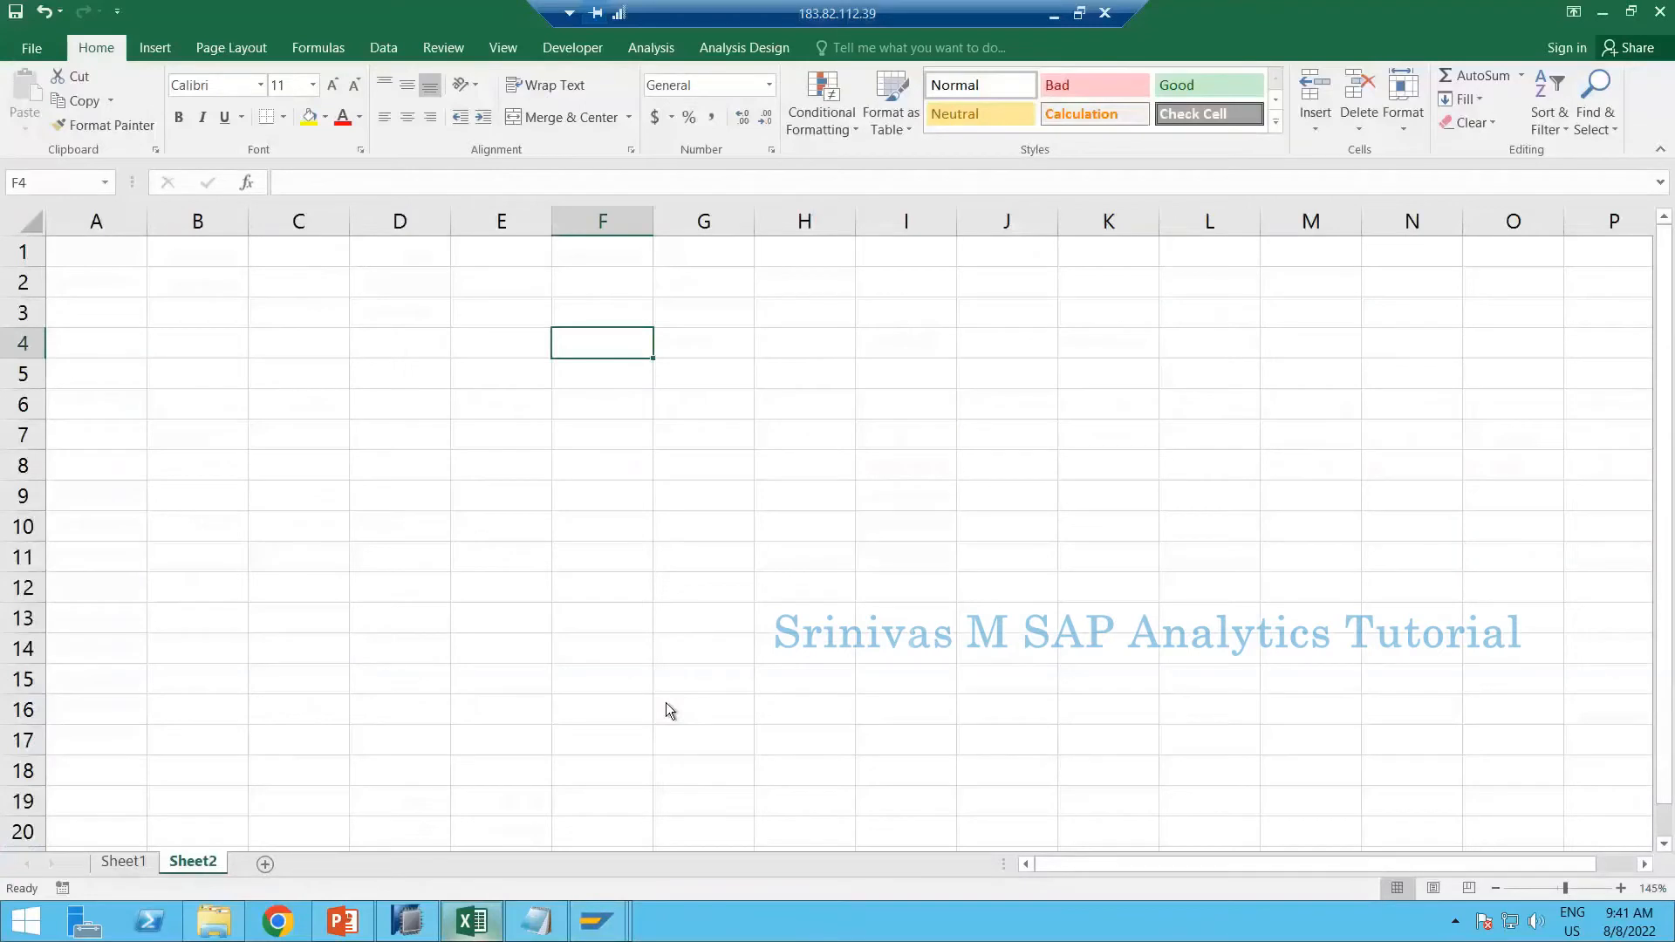
pyautogui.doubleClick(594, 340)
pyautogui.write('c;ear')
pyautogui.press('BackSpace')
pyautogui.press('BackSpace')
pyautogui.press('BackSpace')
pyautogui.press('BackSpace')
pyautogui.press('BackSpace')
pyautogui.press('BackSpace')
pyautogui.write('clear the steup')
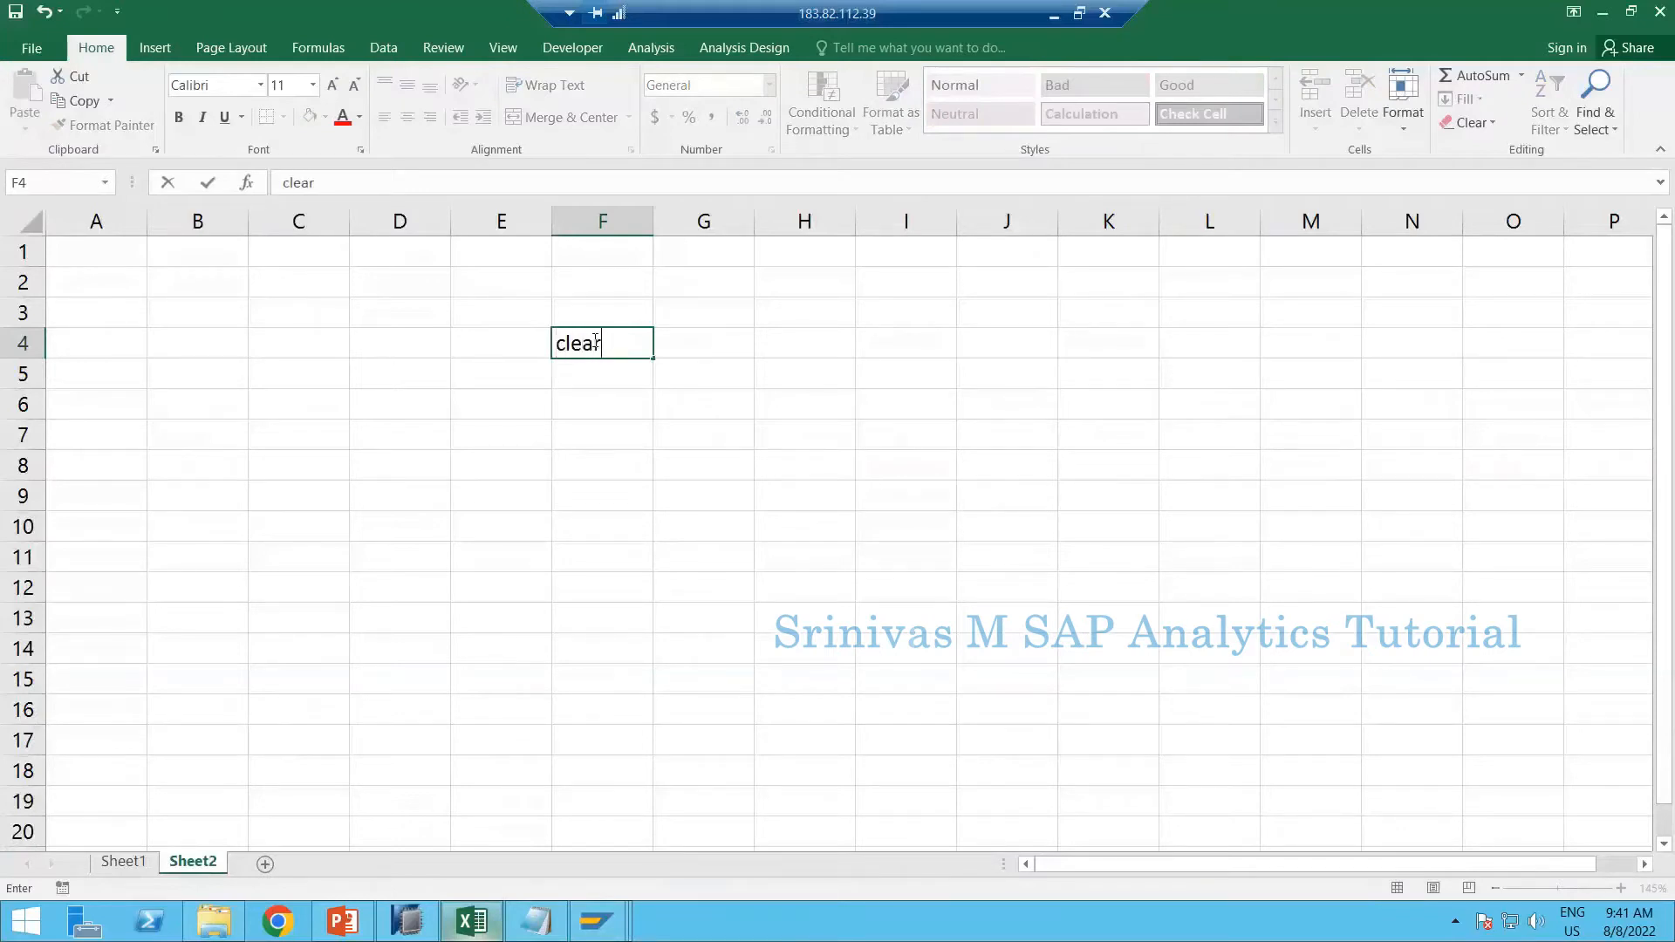
pyautogui.press('BackSpace')
pyautogui.press('BackSpace')
pyautogui.press('BackSpace')
pyautogui.press('BackSpace')
pyautogui.press('BackSpace')
pyautogui.write('setup t')
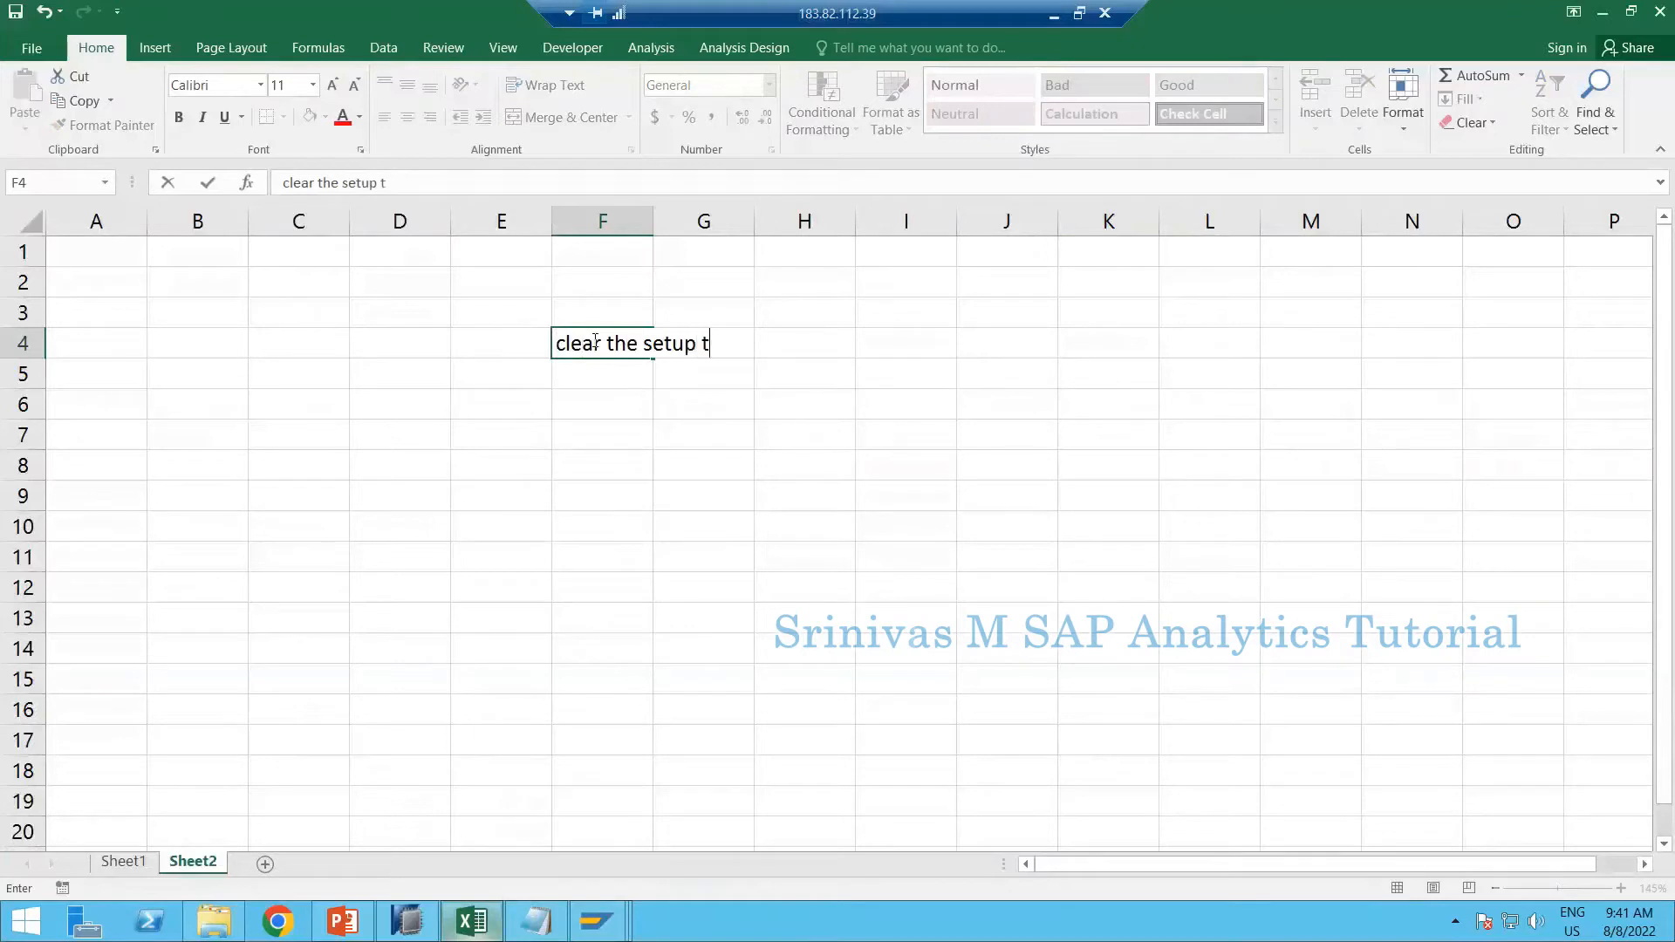
pyautogui.write('ables')
pyautogui.press('Return')
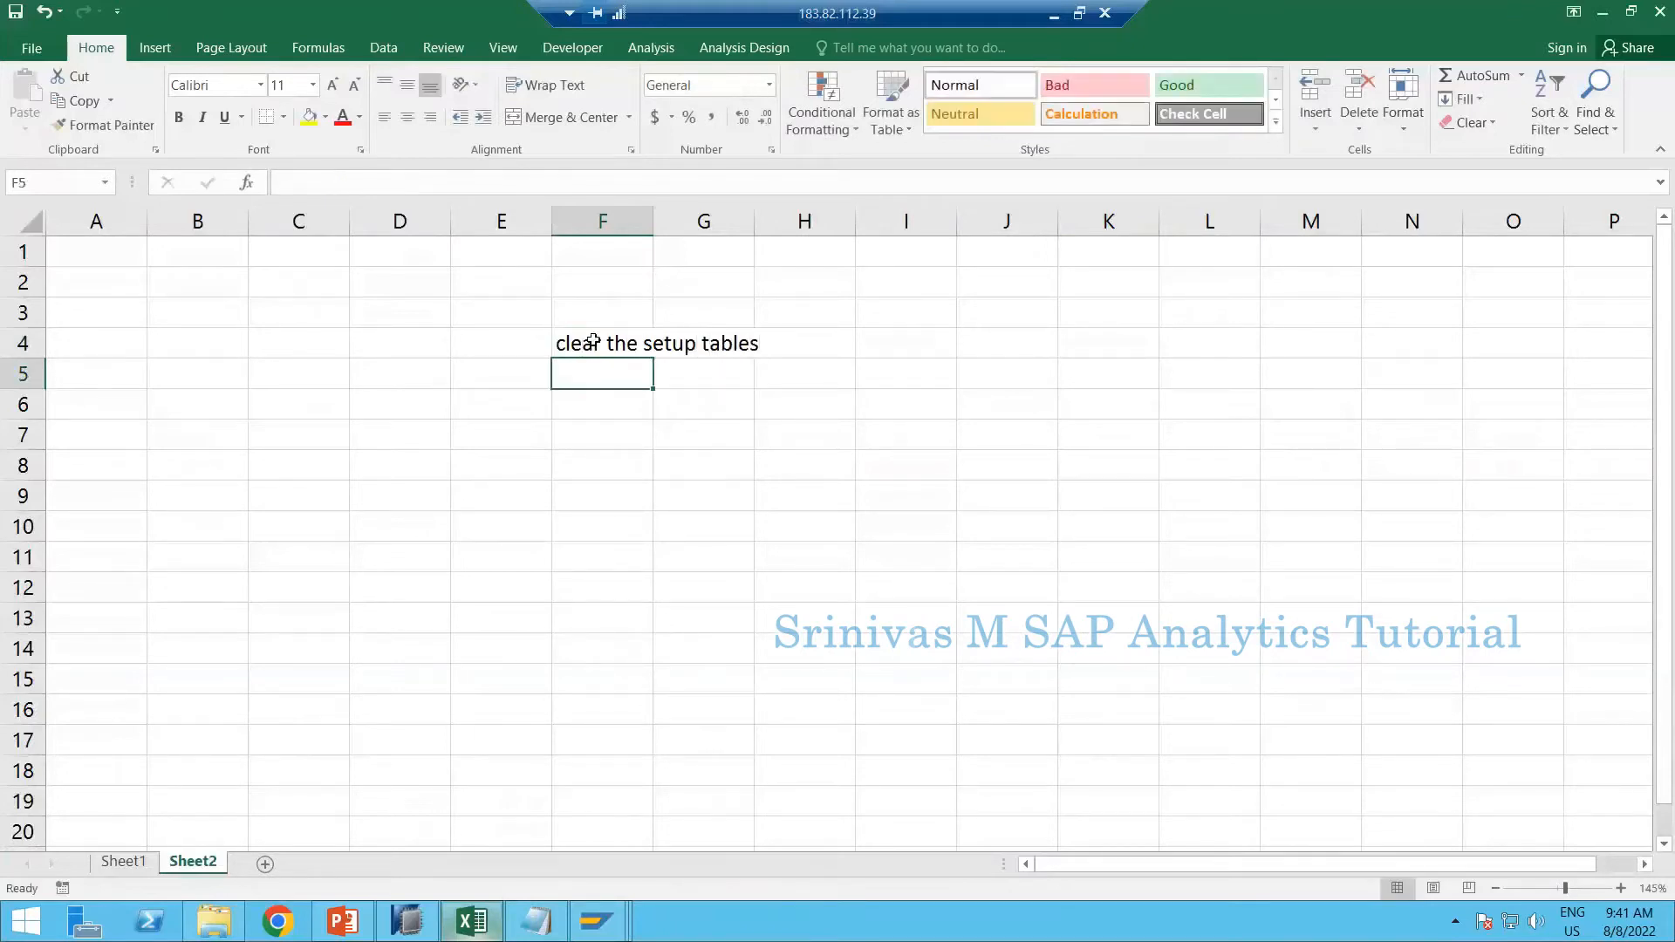
# Enter "fill the setup tables" in cell F5 and fit the width of column F to its text
pyautogui.write('fill the se')
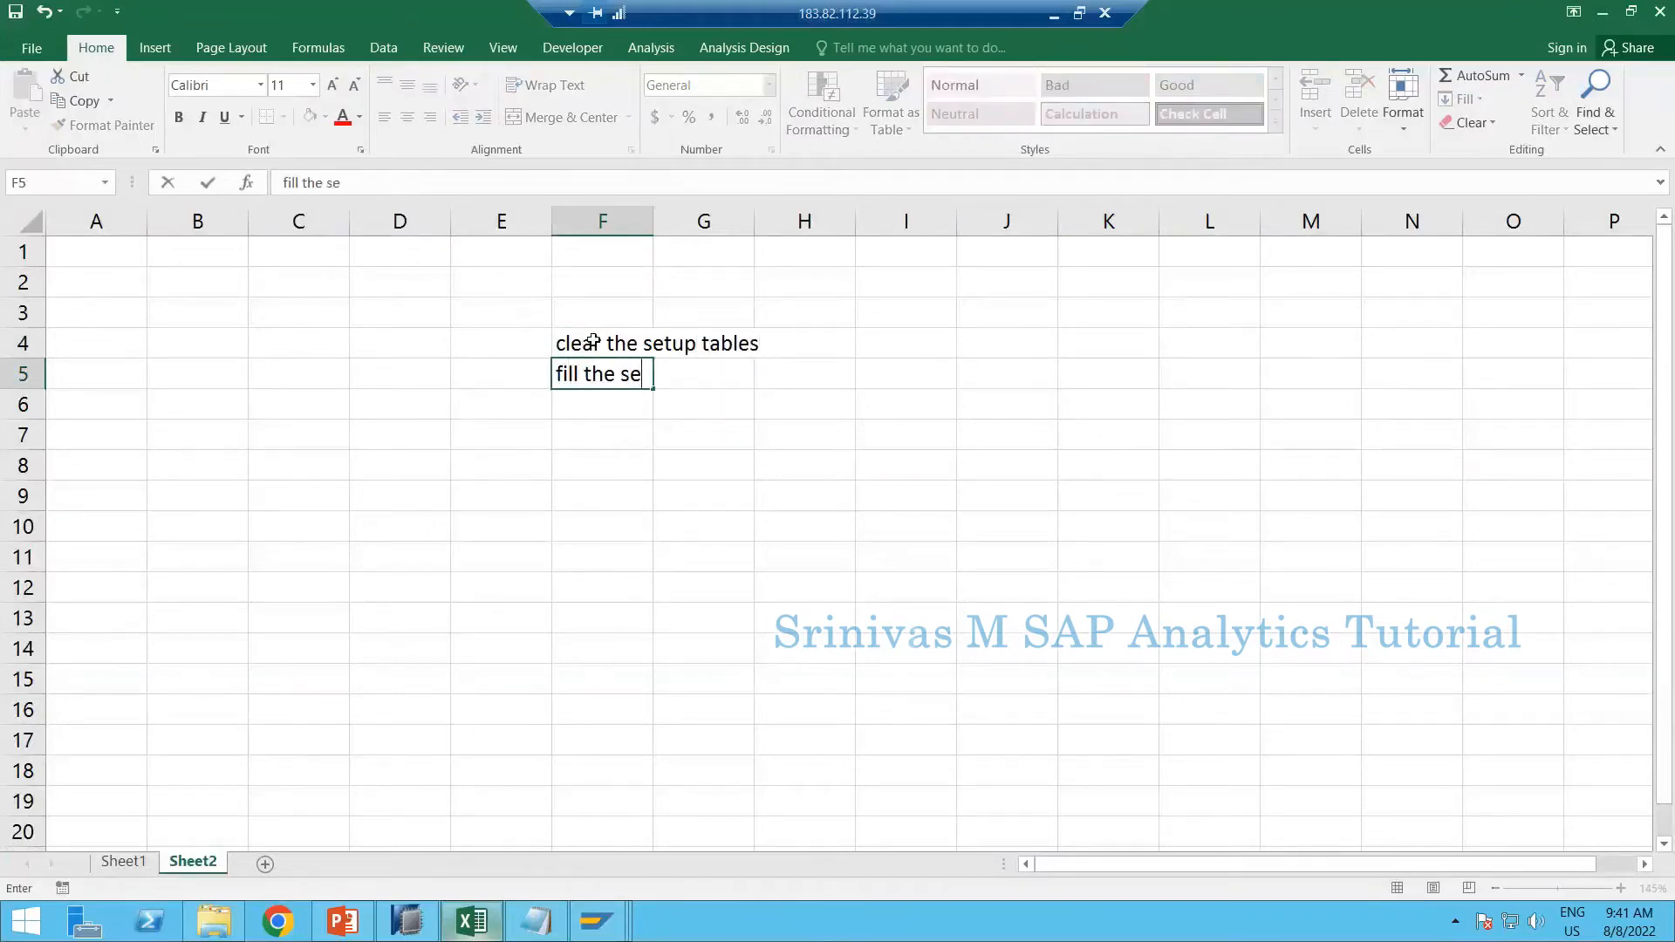
pyautogui.write('tup tables')
pyautogui.click(631, 324)
pyautogui.doubleClick(652, 222)
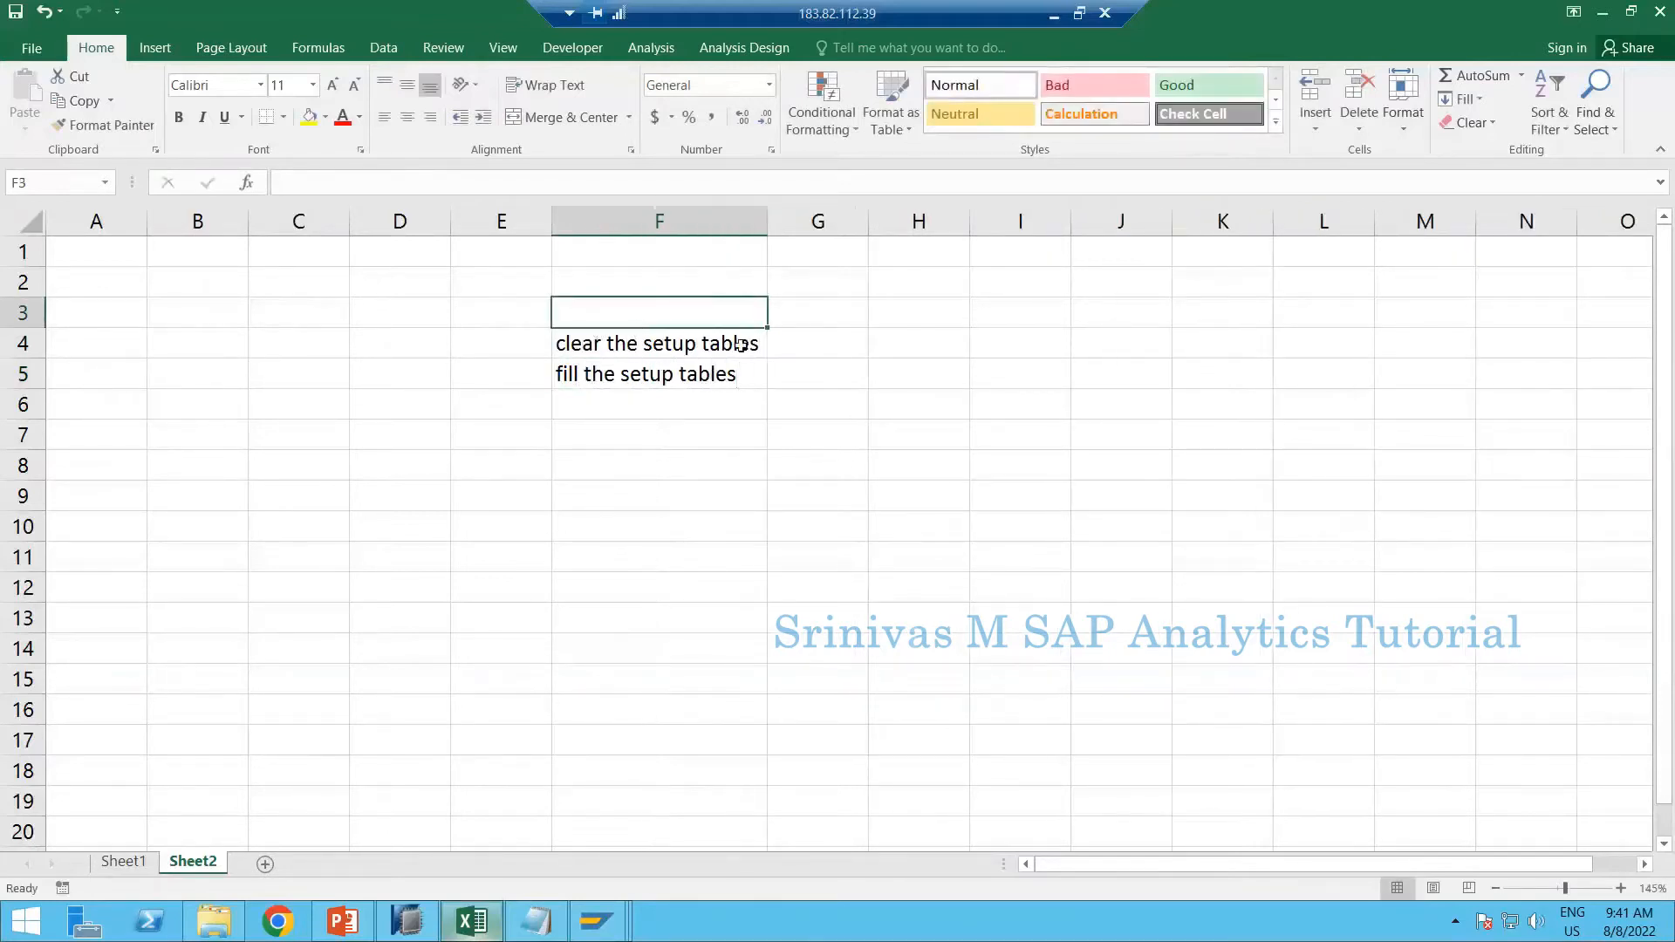
# Enter the transaction code LBWG in cell G4, beside the note about clearing the setup tables
pyautogui.click(609, 342)
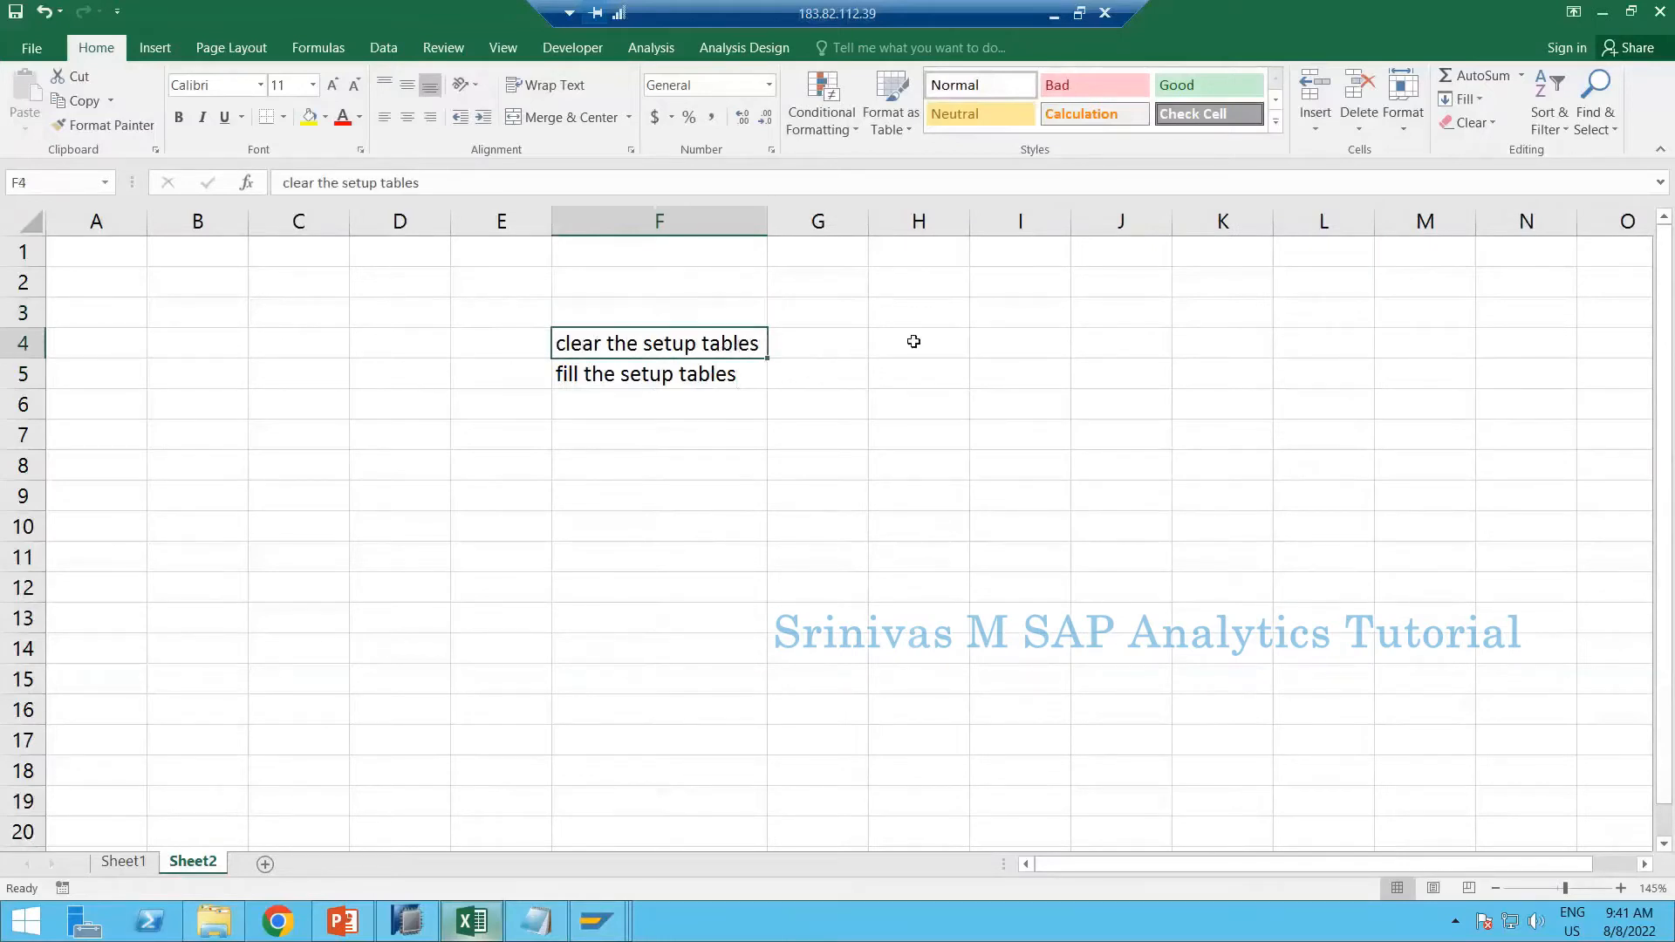
pyautogui.click(853, 337)
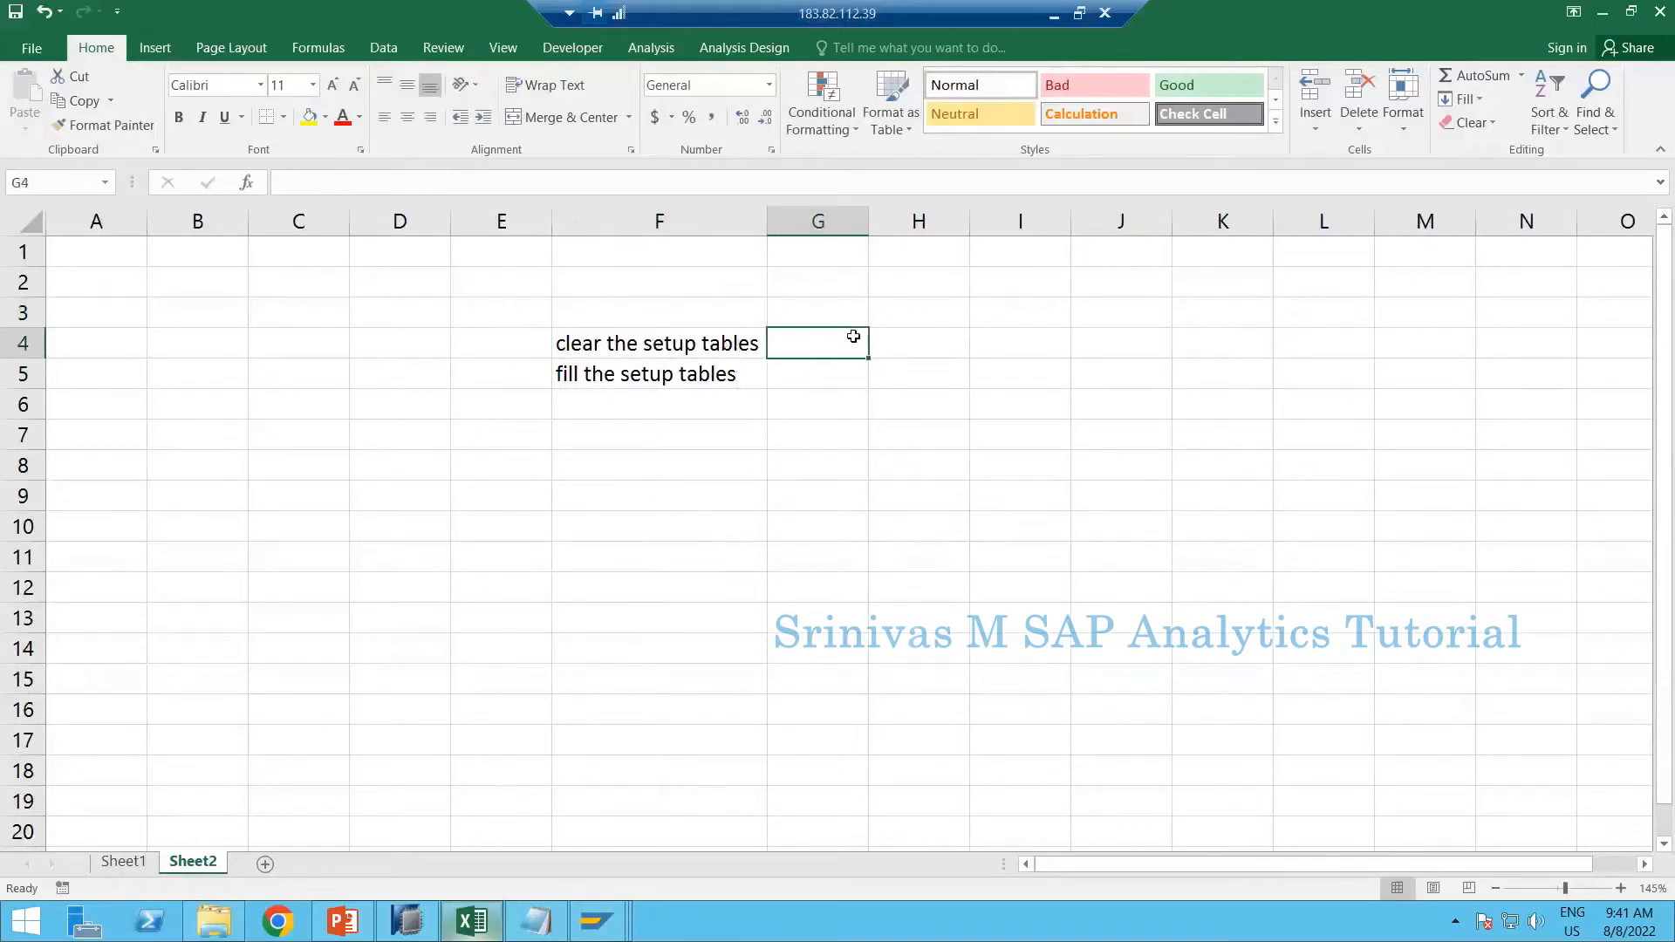
pyautogui.write('LB')
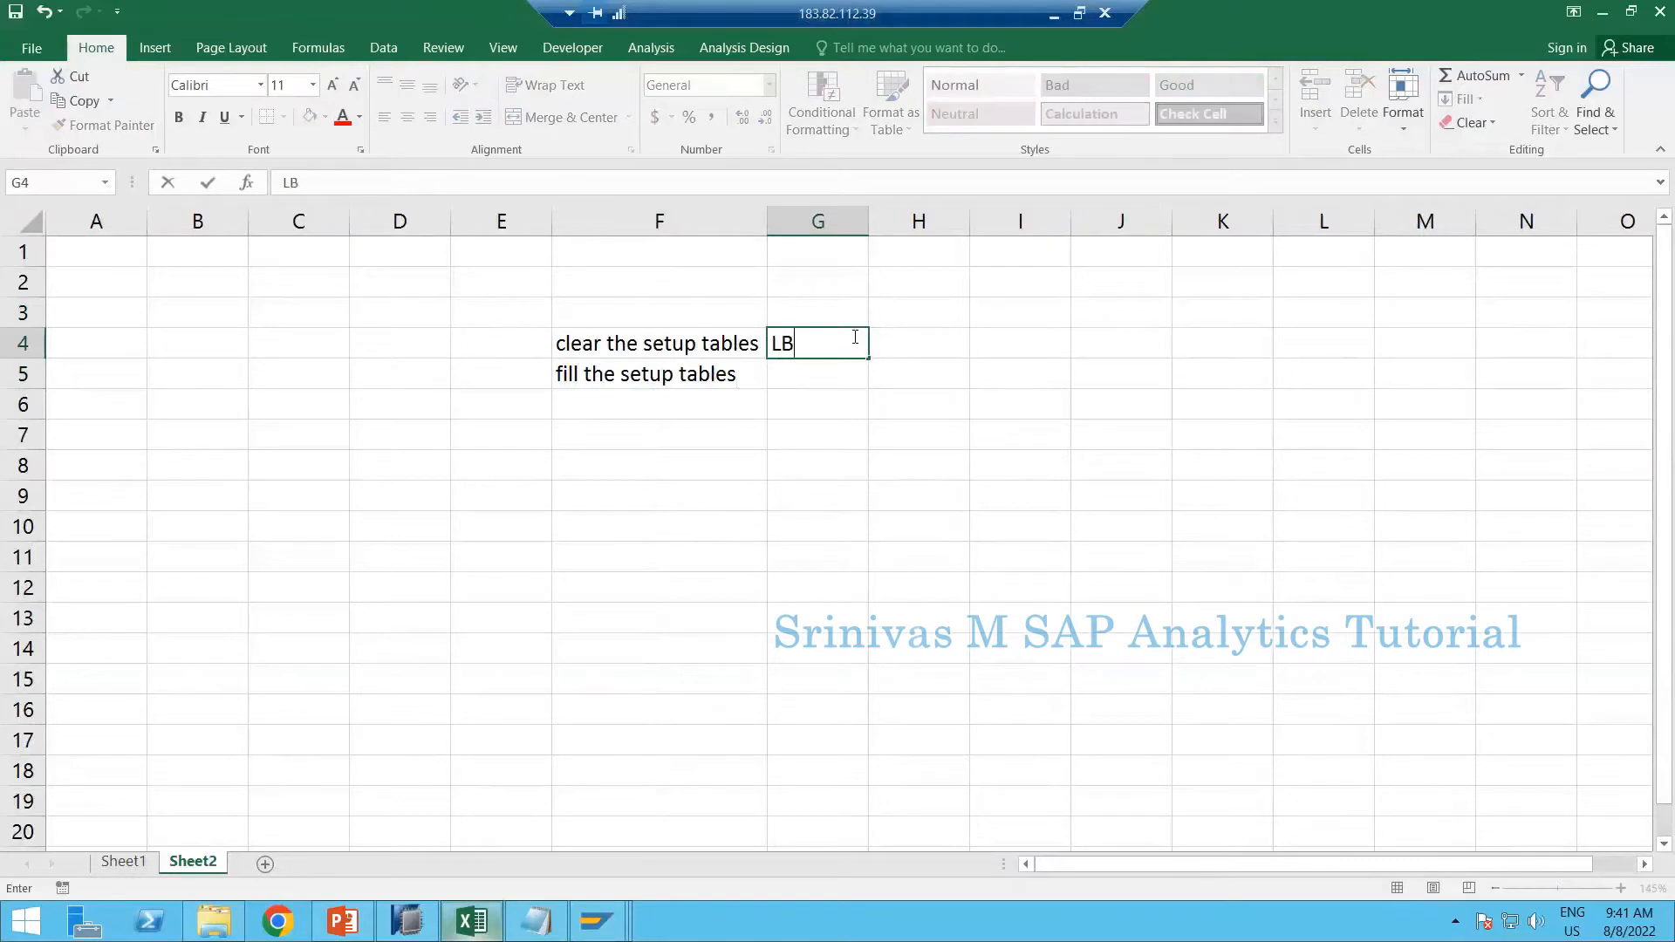
pyautogui.write('WG')
pyautogui.press('Return')
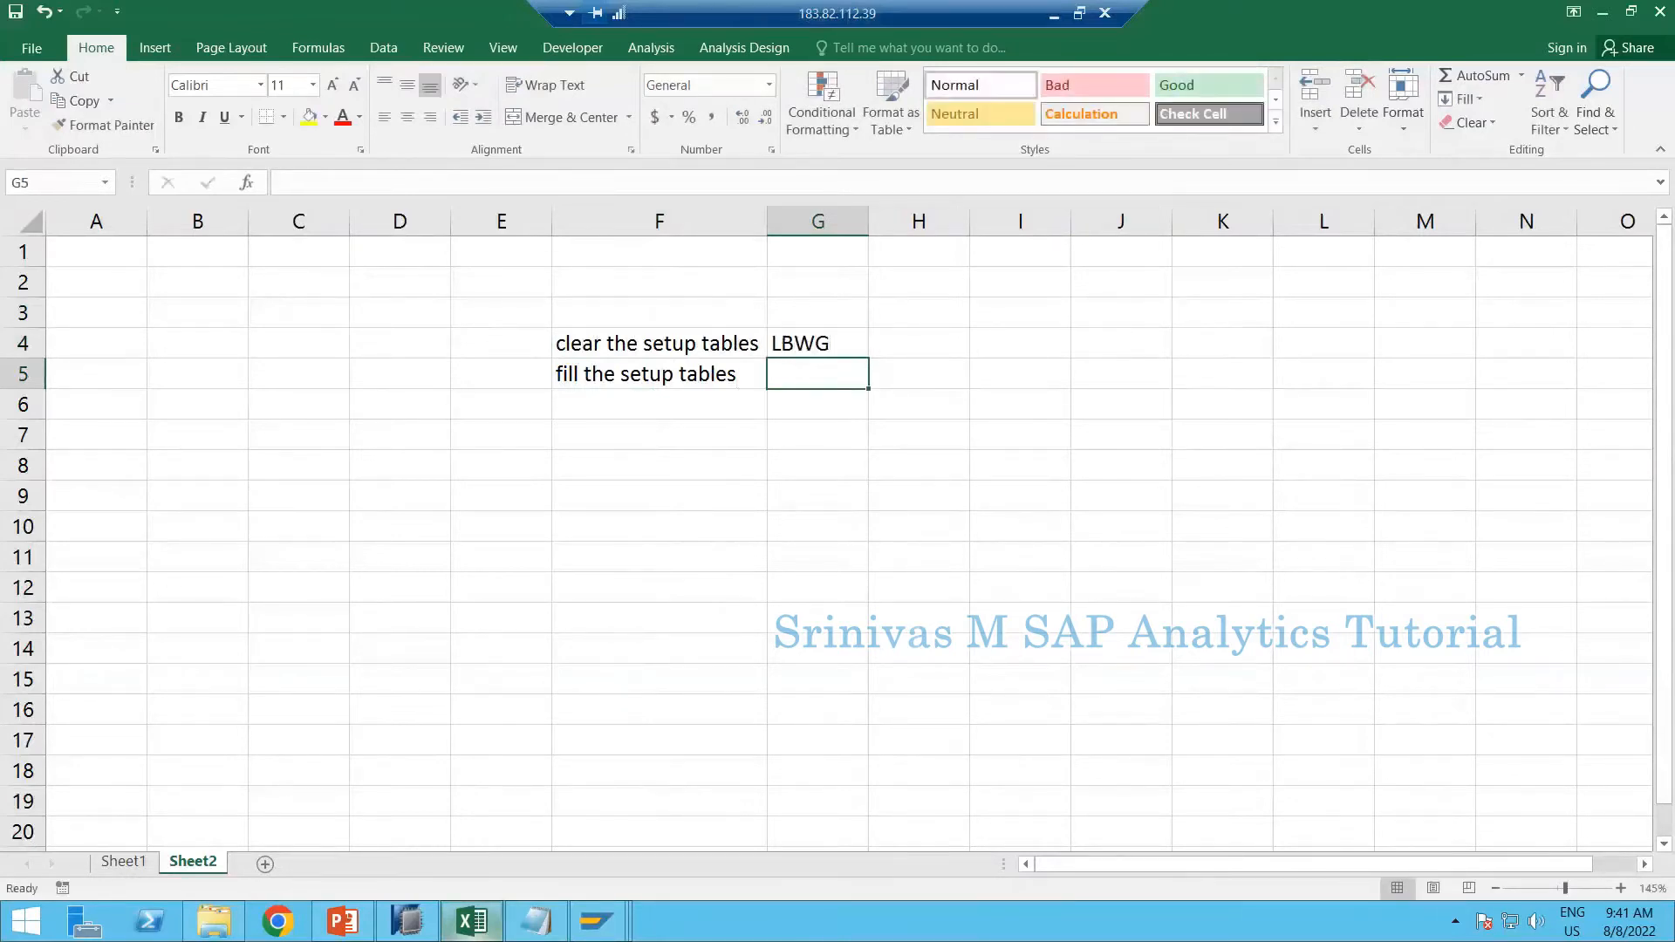
# Switch to the LO Data Extraction Customizing Cockpit and review application 11: SD Sales BW
pyautogui.click(598, 919)
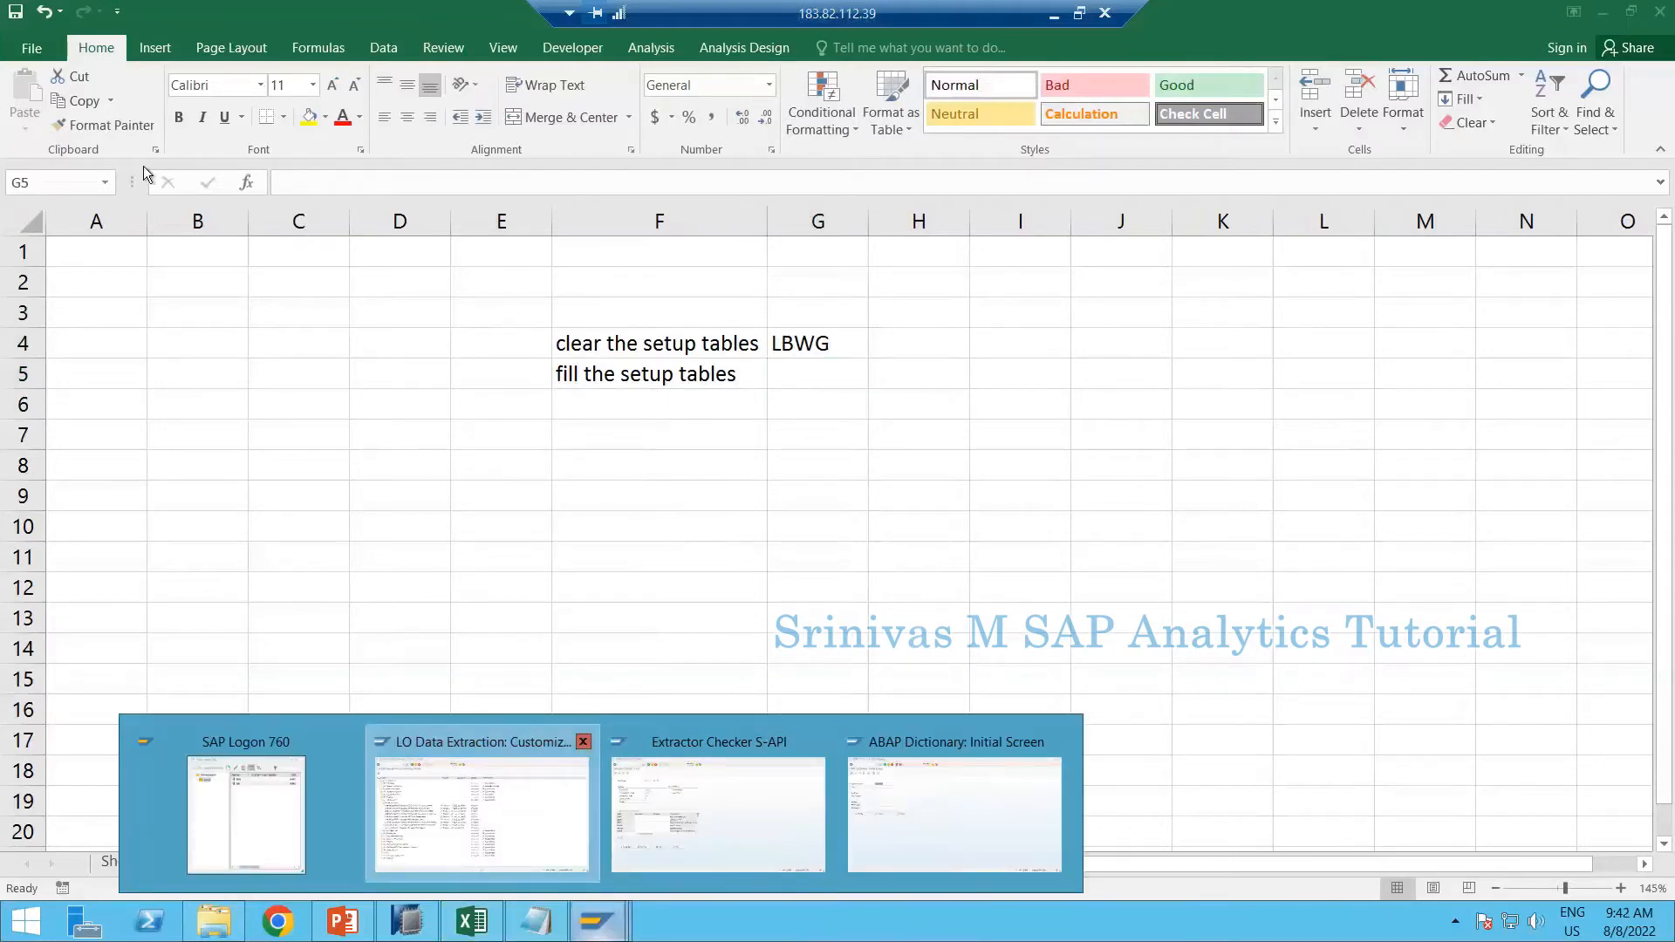
pyautogui.click(480, 825)
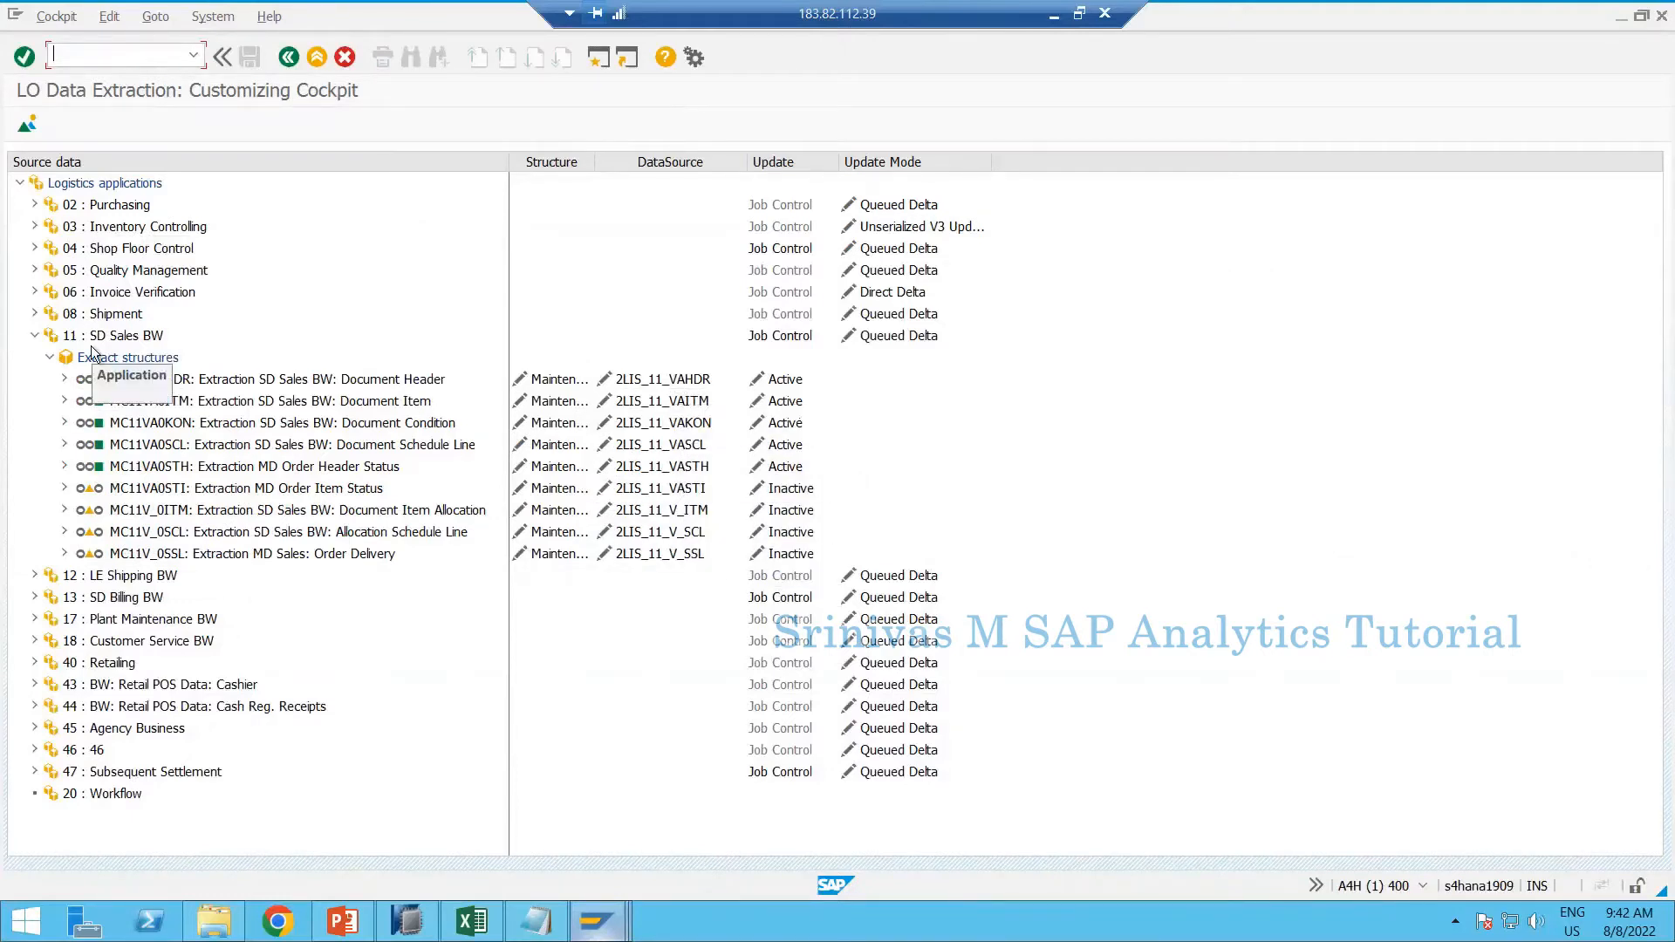
pyautogui.moveTo(471, 920)
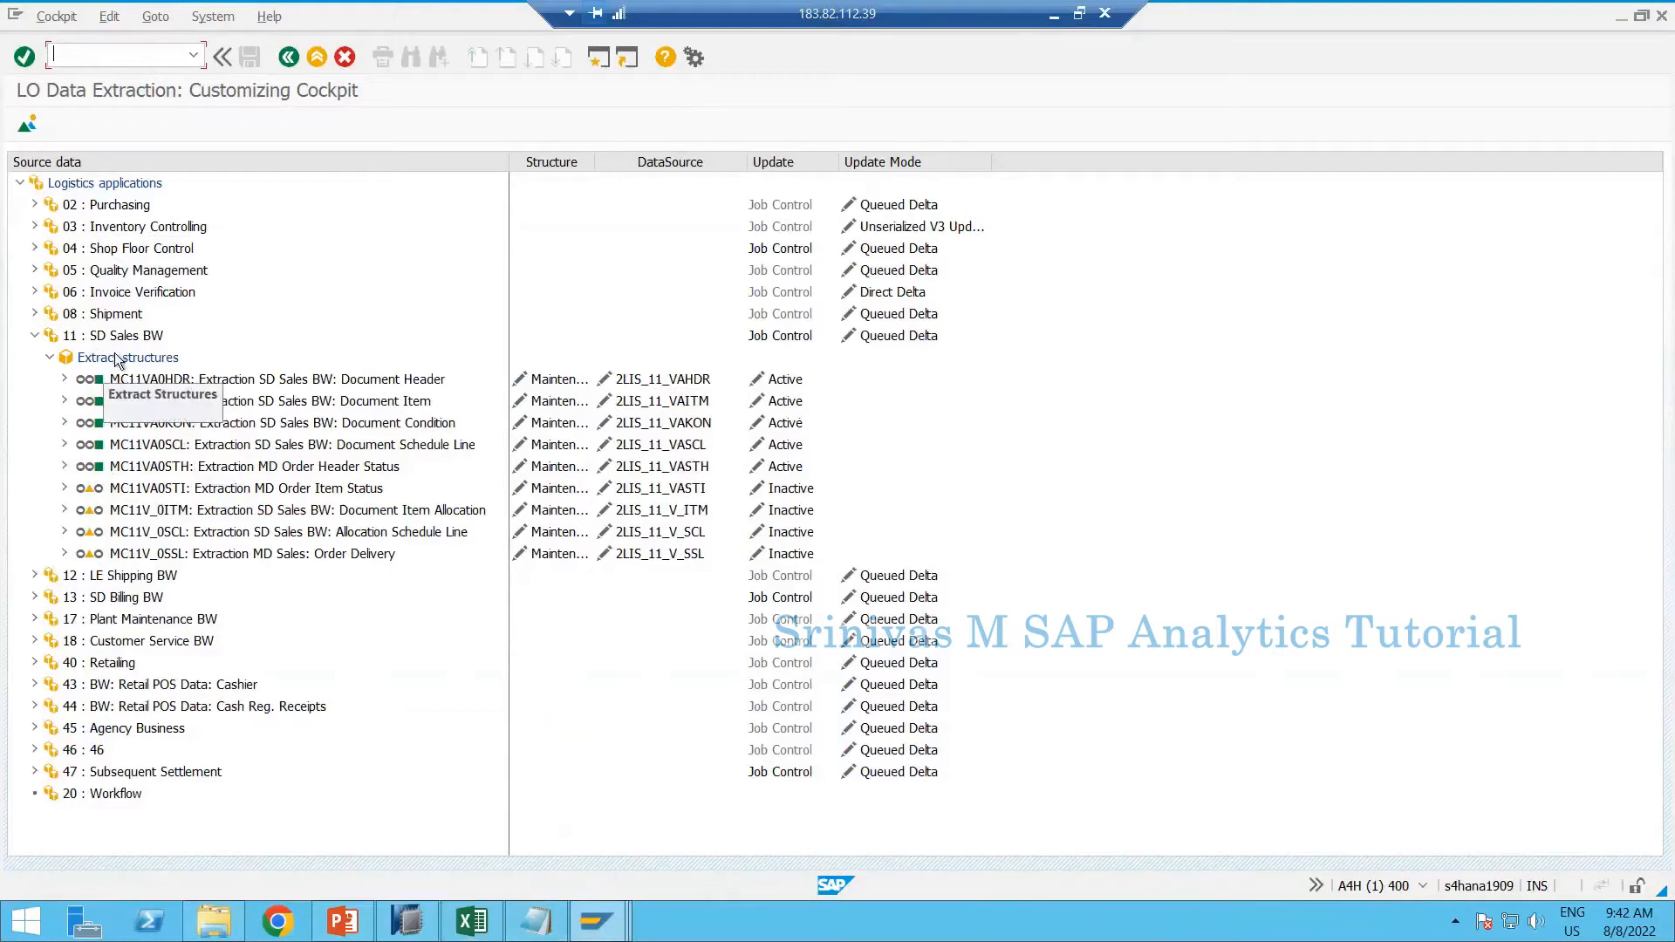
# Switch to the ABAP Dictionary session in SAP and run transaction LBWG for deleting setup data
pyautogui.click(471, 923)
pyautogui.click(407, 921)
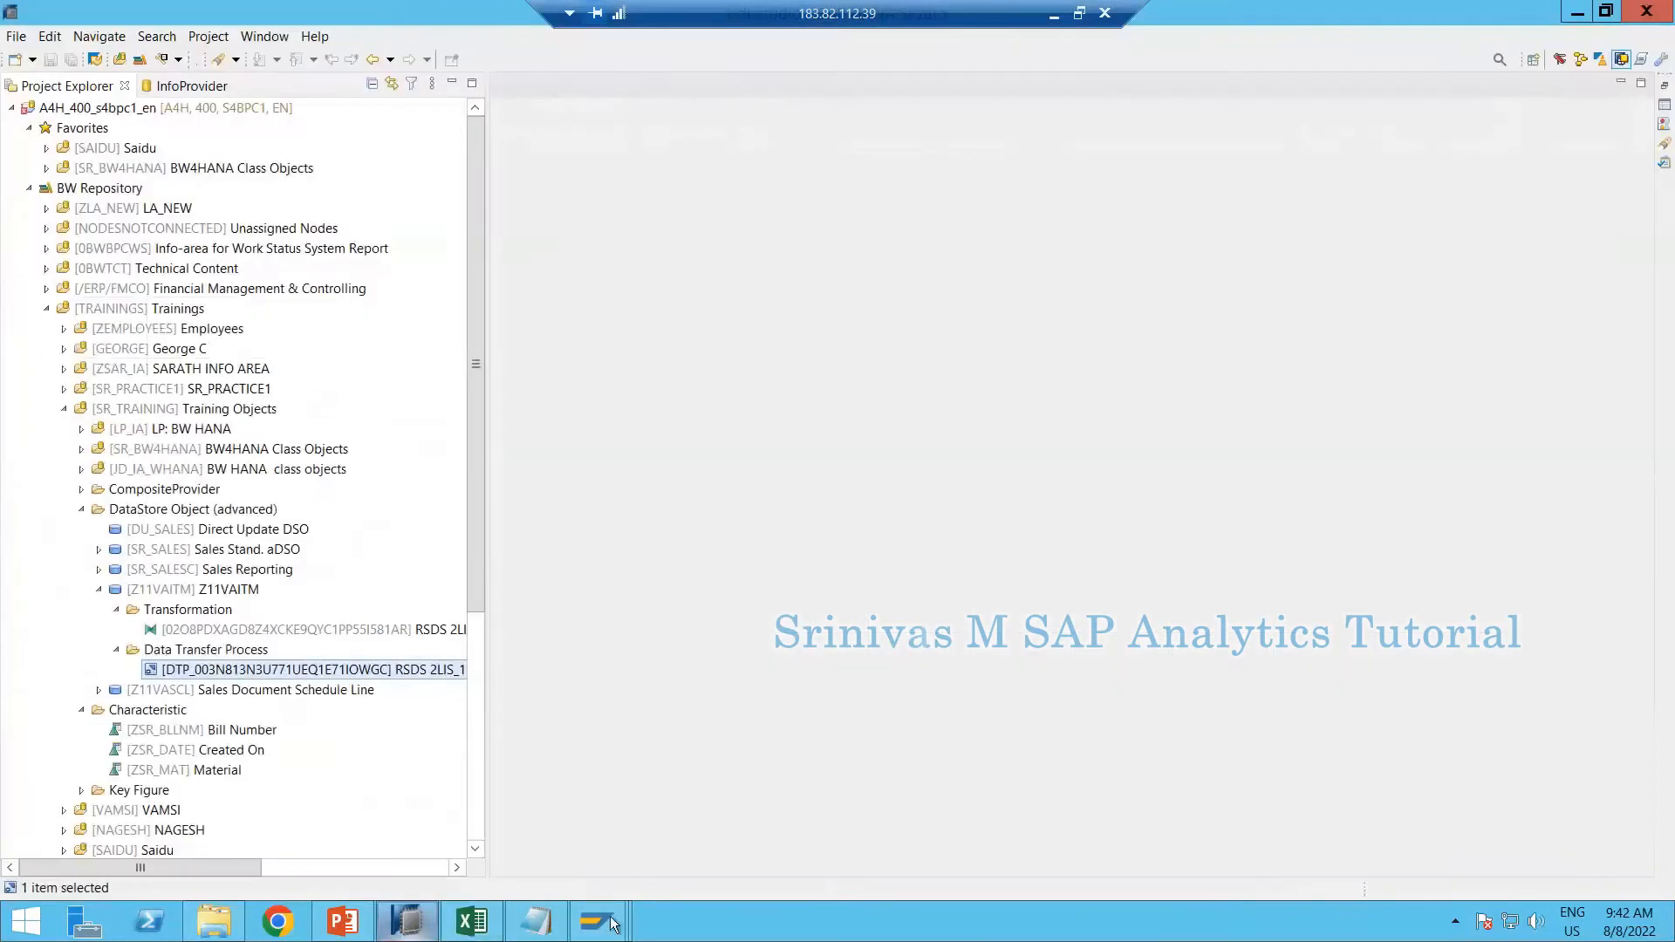
pyautogui.moveTo(623, 912)
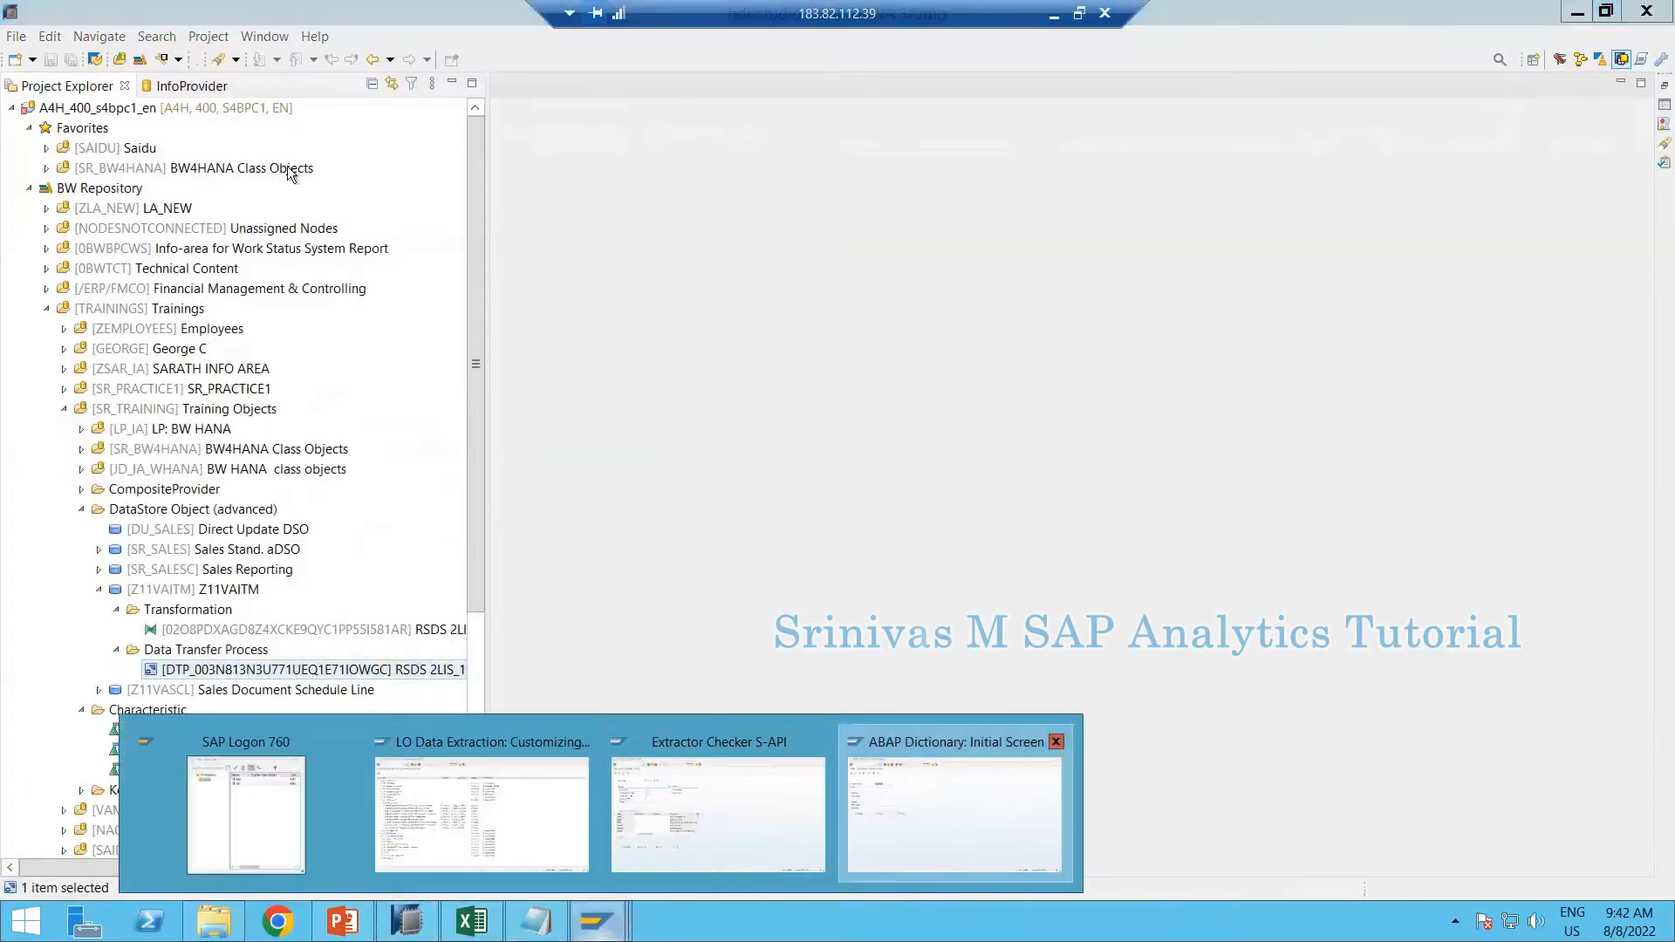
pyautogui.click(954, 811)
pyautogui.click(112, 47)
pyautogui.write('/nlbwe')
pyautogui.press('BackSpace')
pyautogui.write('g')
pyautogui.press('Return')
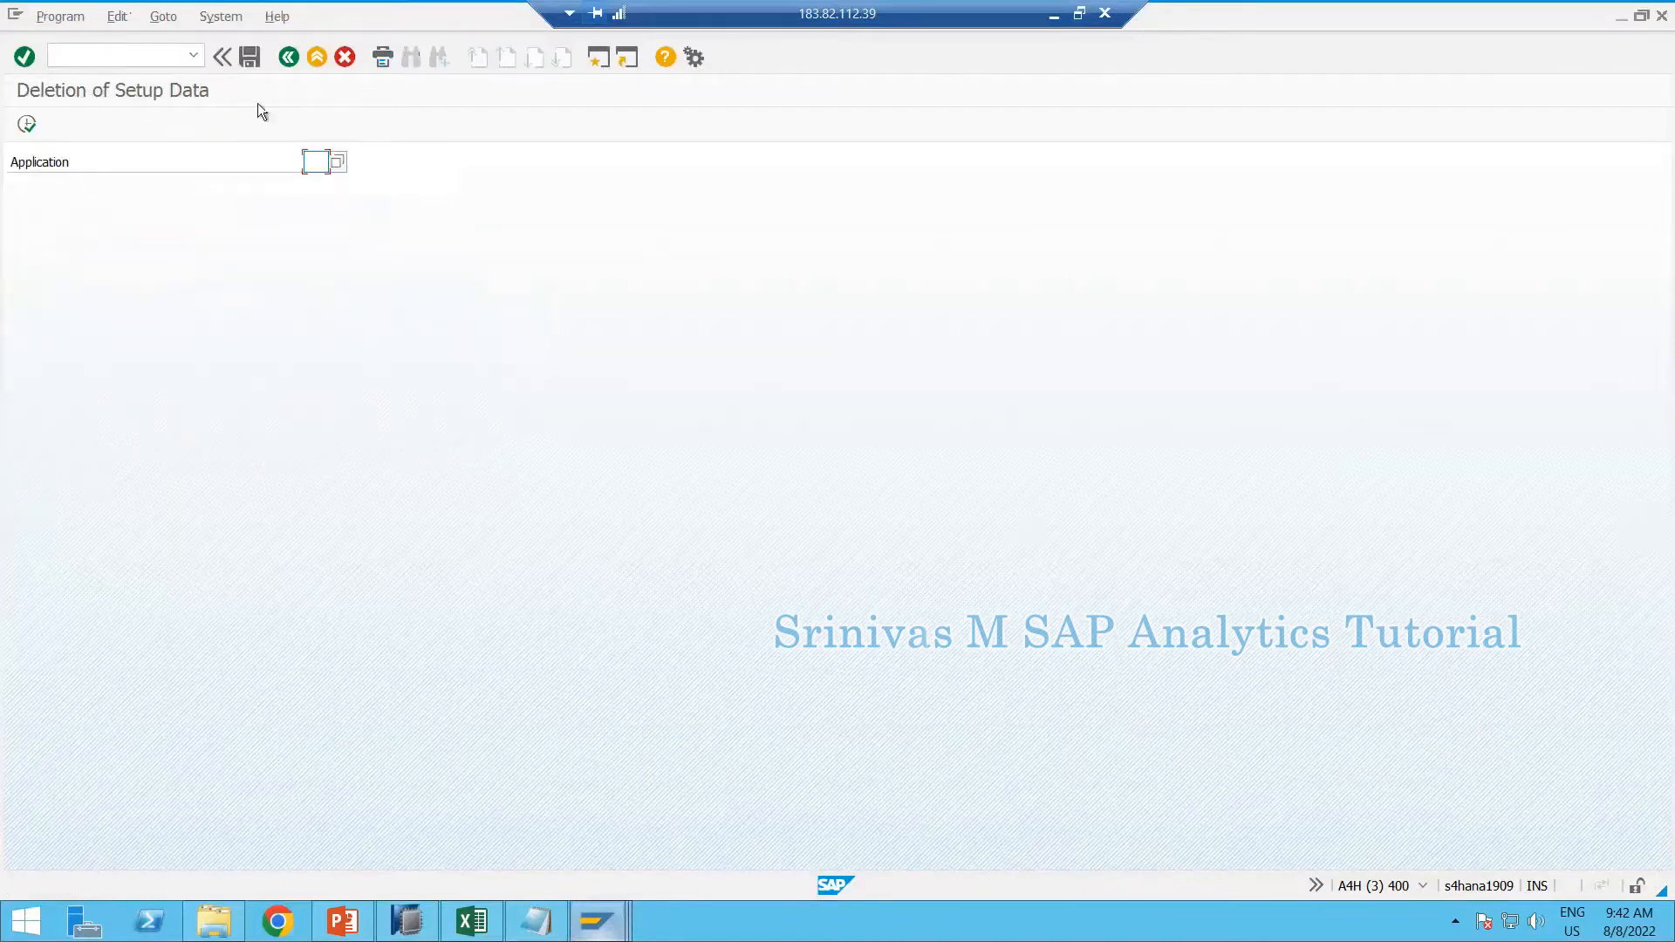
# Delete the setup data for application 11, confirming deletion of the restructure tables
pyautogui.write('11')
pyautogui.click(27, 126)
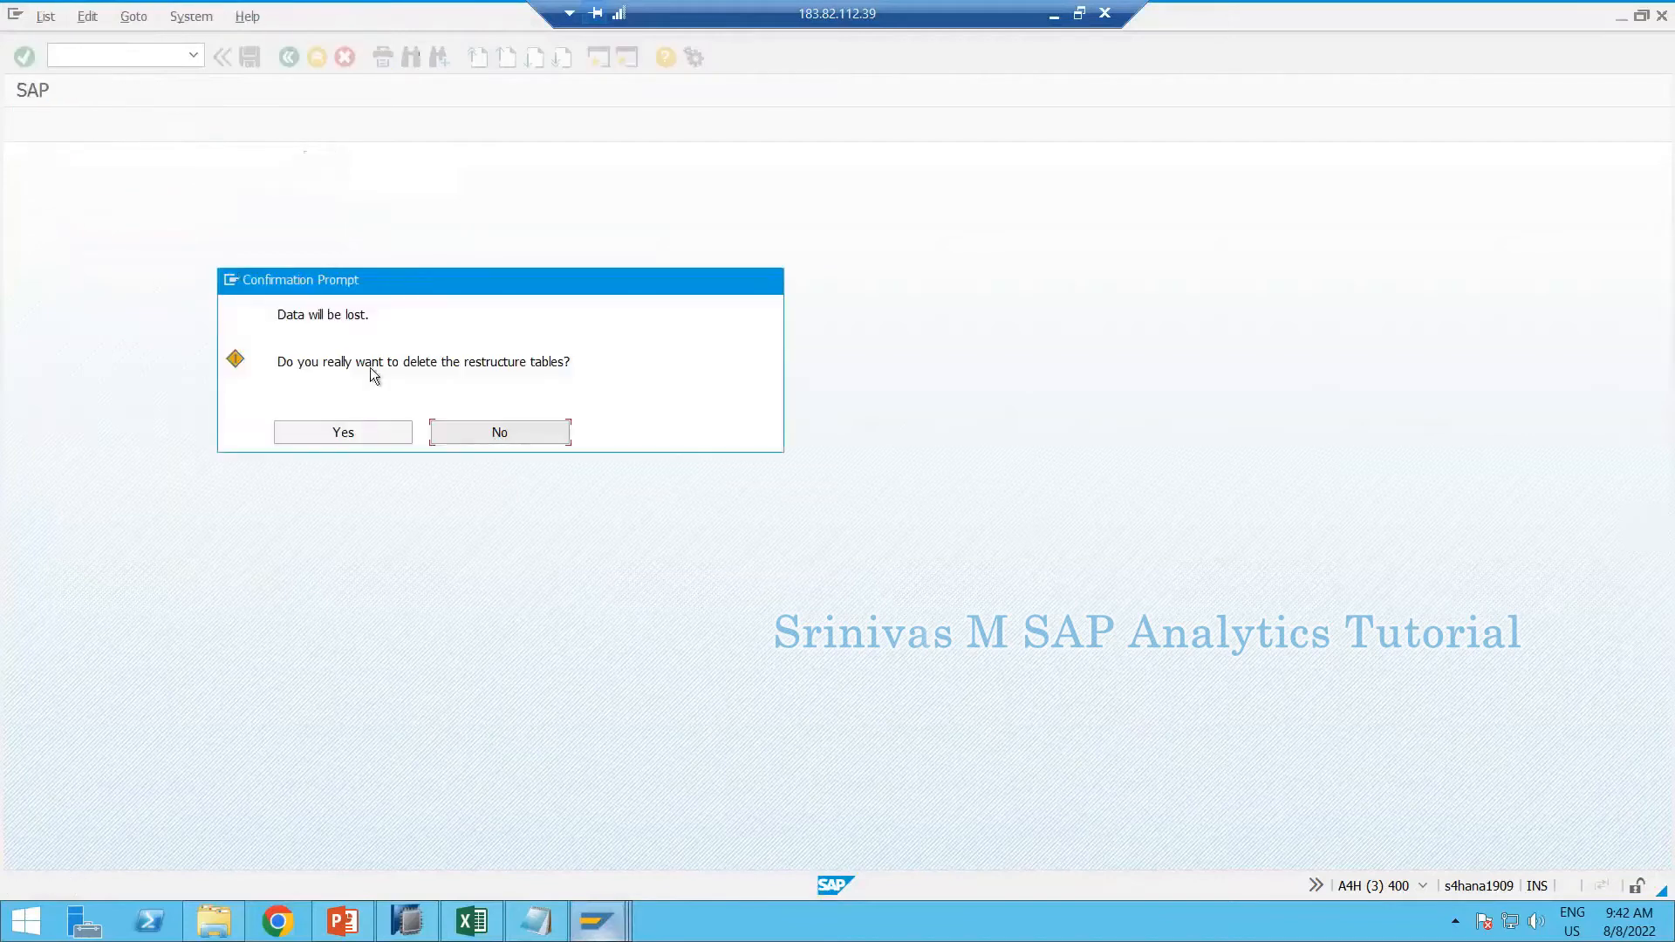
pyautogui.click(354, 441)
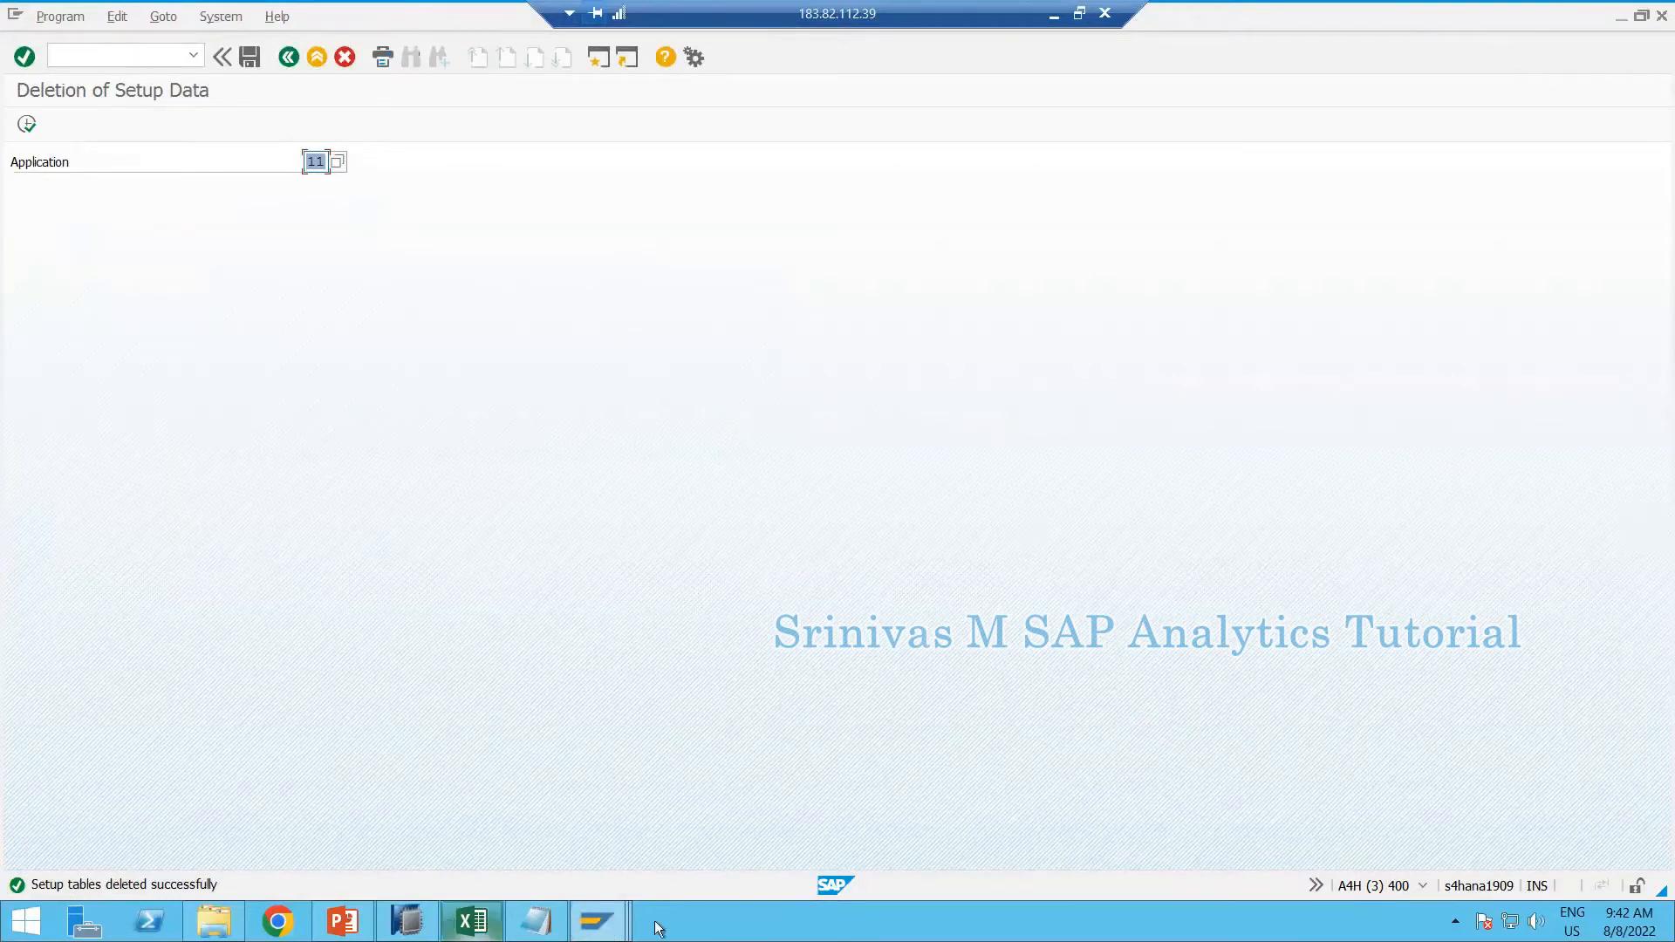
# Open transaction SE11 in a new session and search for database tables matching m*11
pyautogui.click(597, 921)
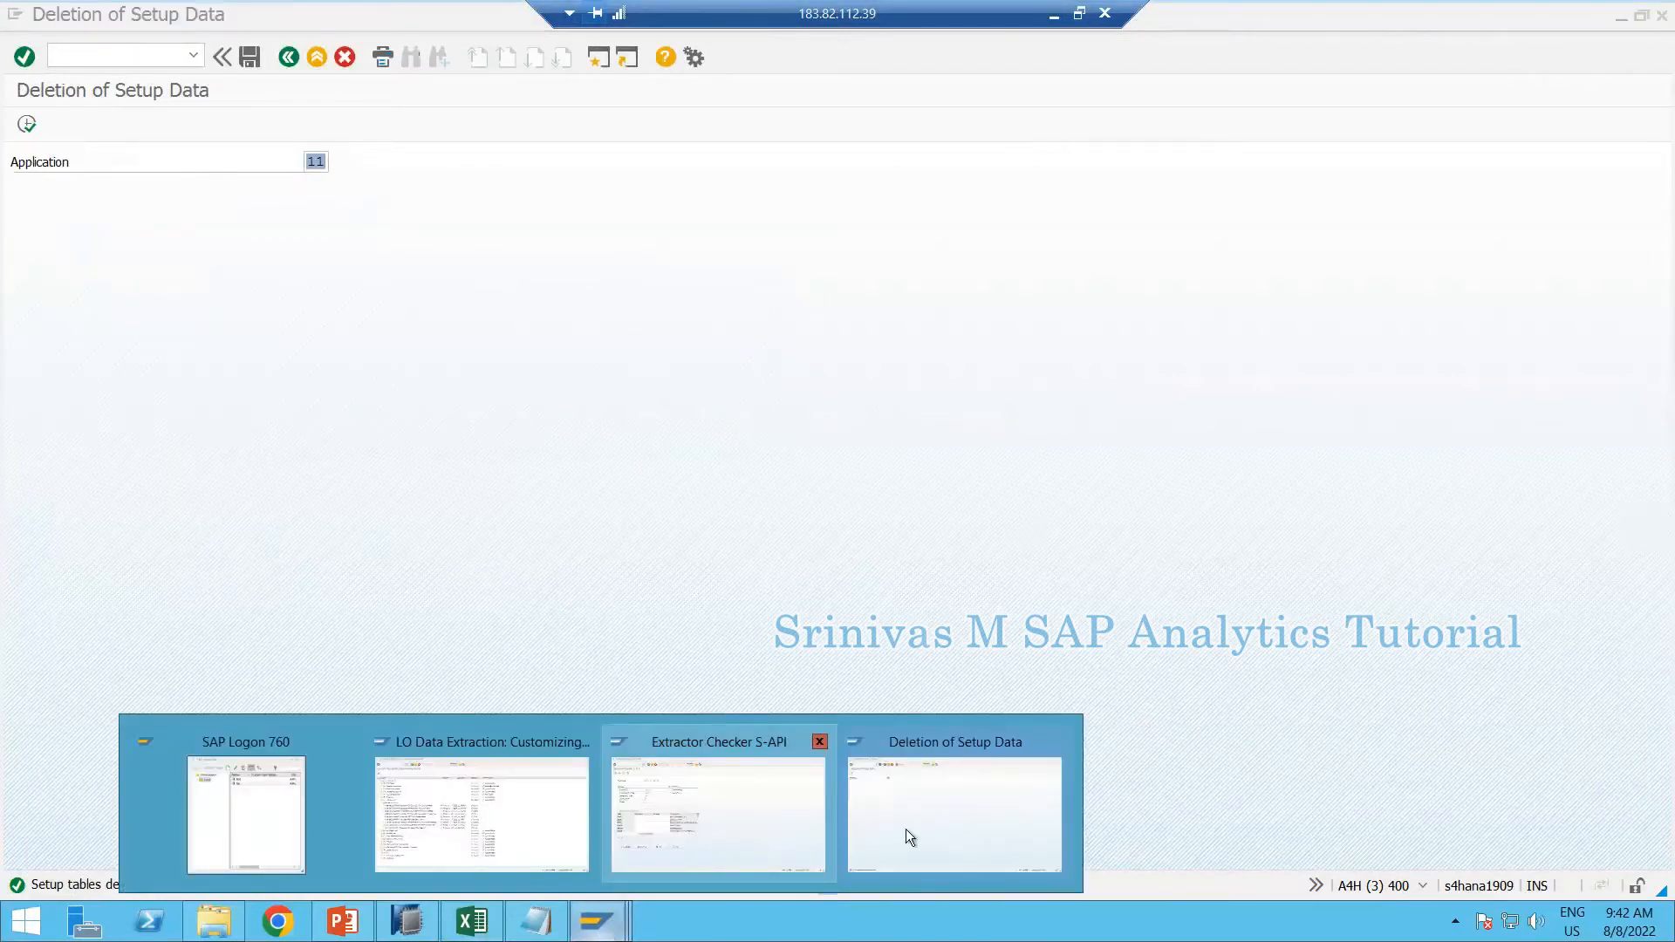
pyautogui.click(954, 815)
pyautogui.click(85, 49)
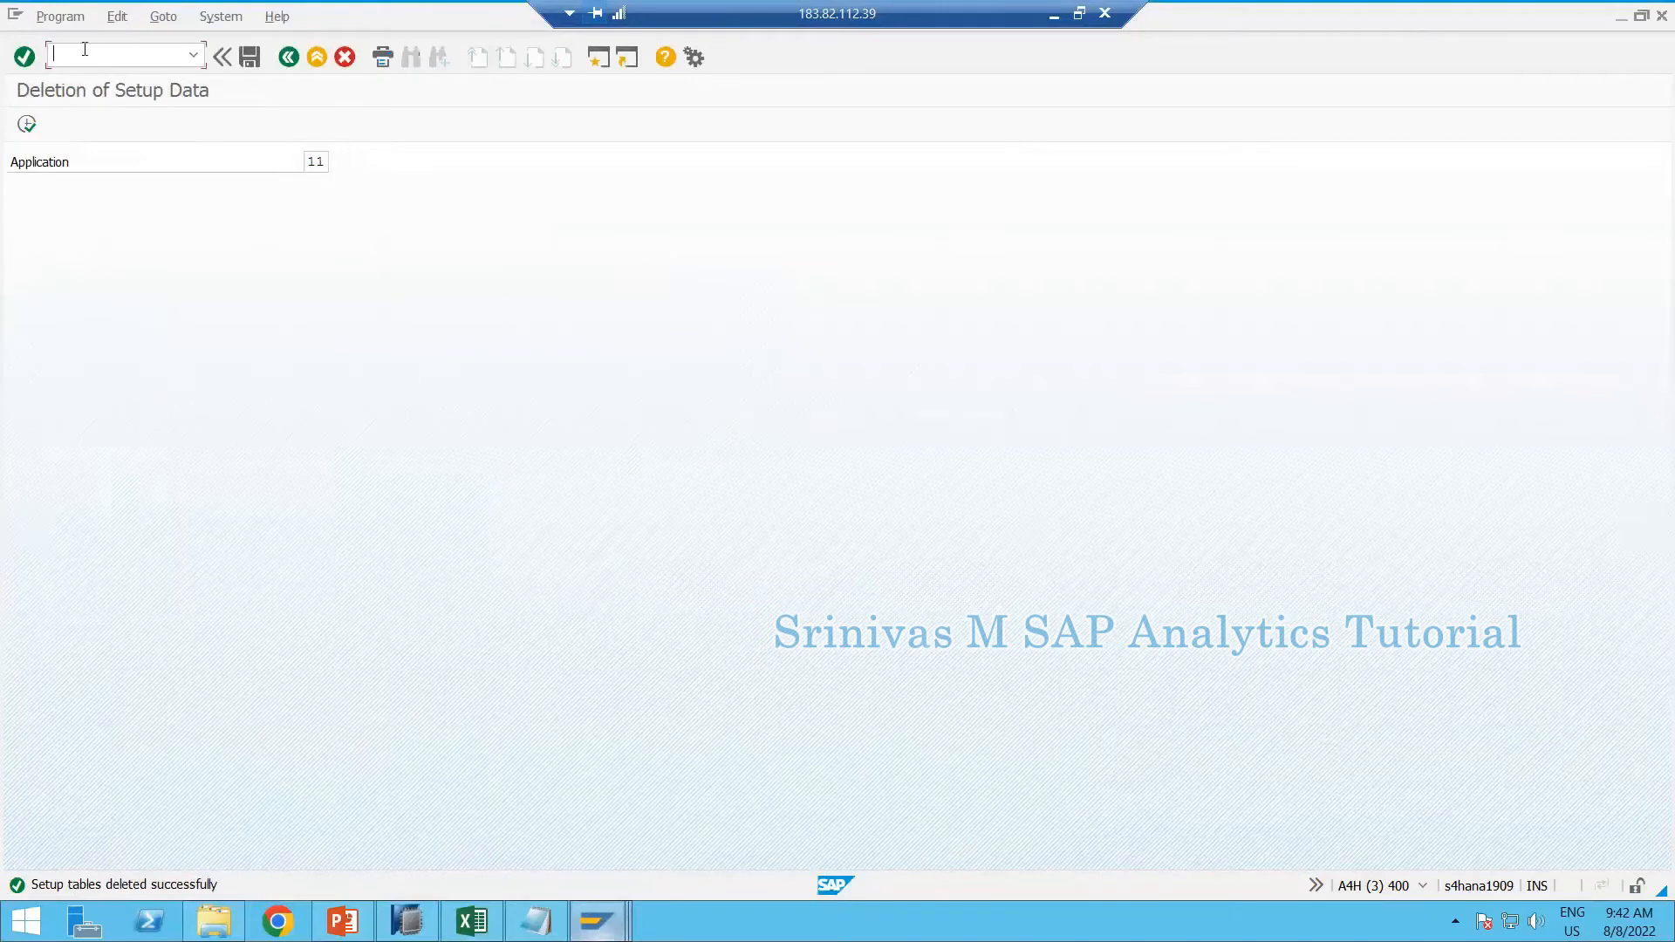
pyautogui.write('/nse11')
pyautogui.press('Return')
pyautogui.write('m*11')
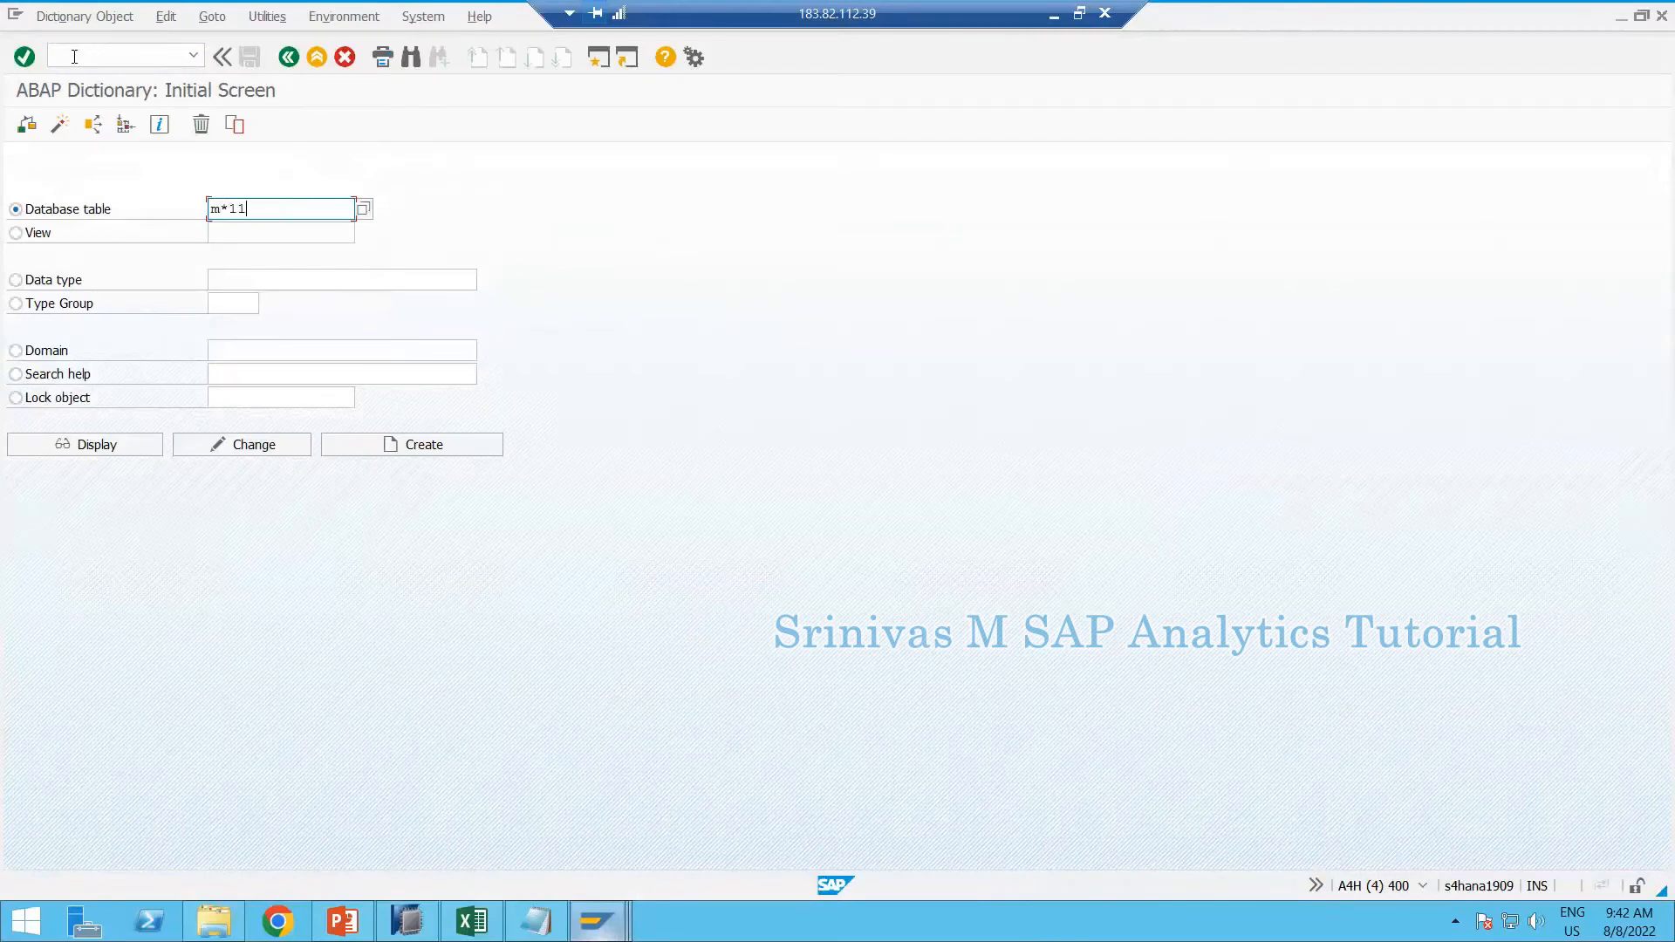
pyautogui.press('F4')
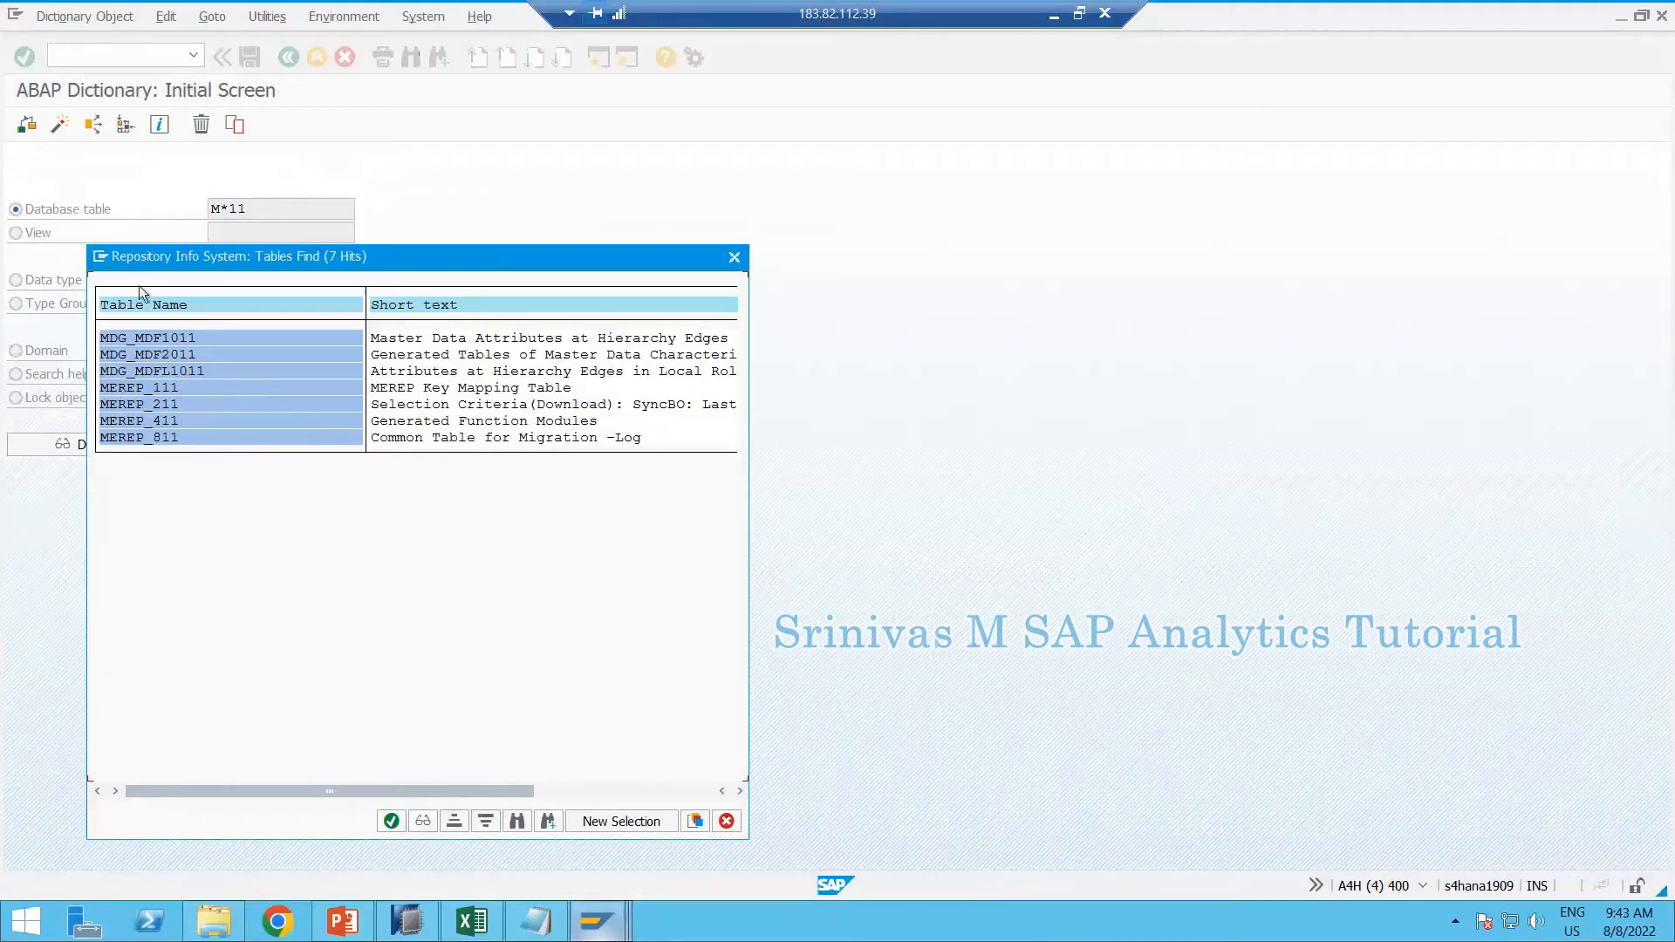
# Broaden the database table search to M*11* and compare the listed tables with the Extractor Checker's DataSource
pyautogui.press('Escape')
pyautogui.click(263, 208)
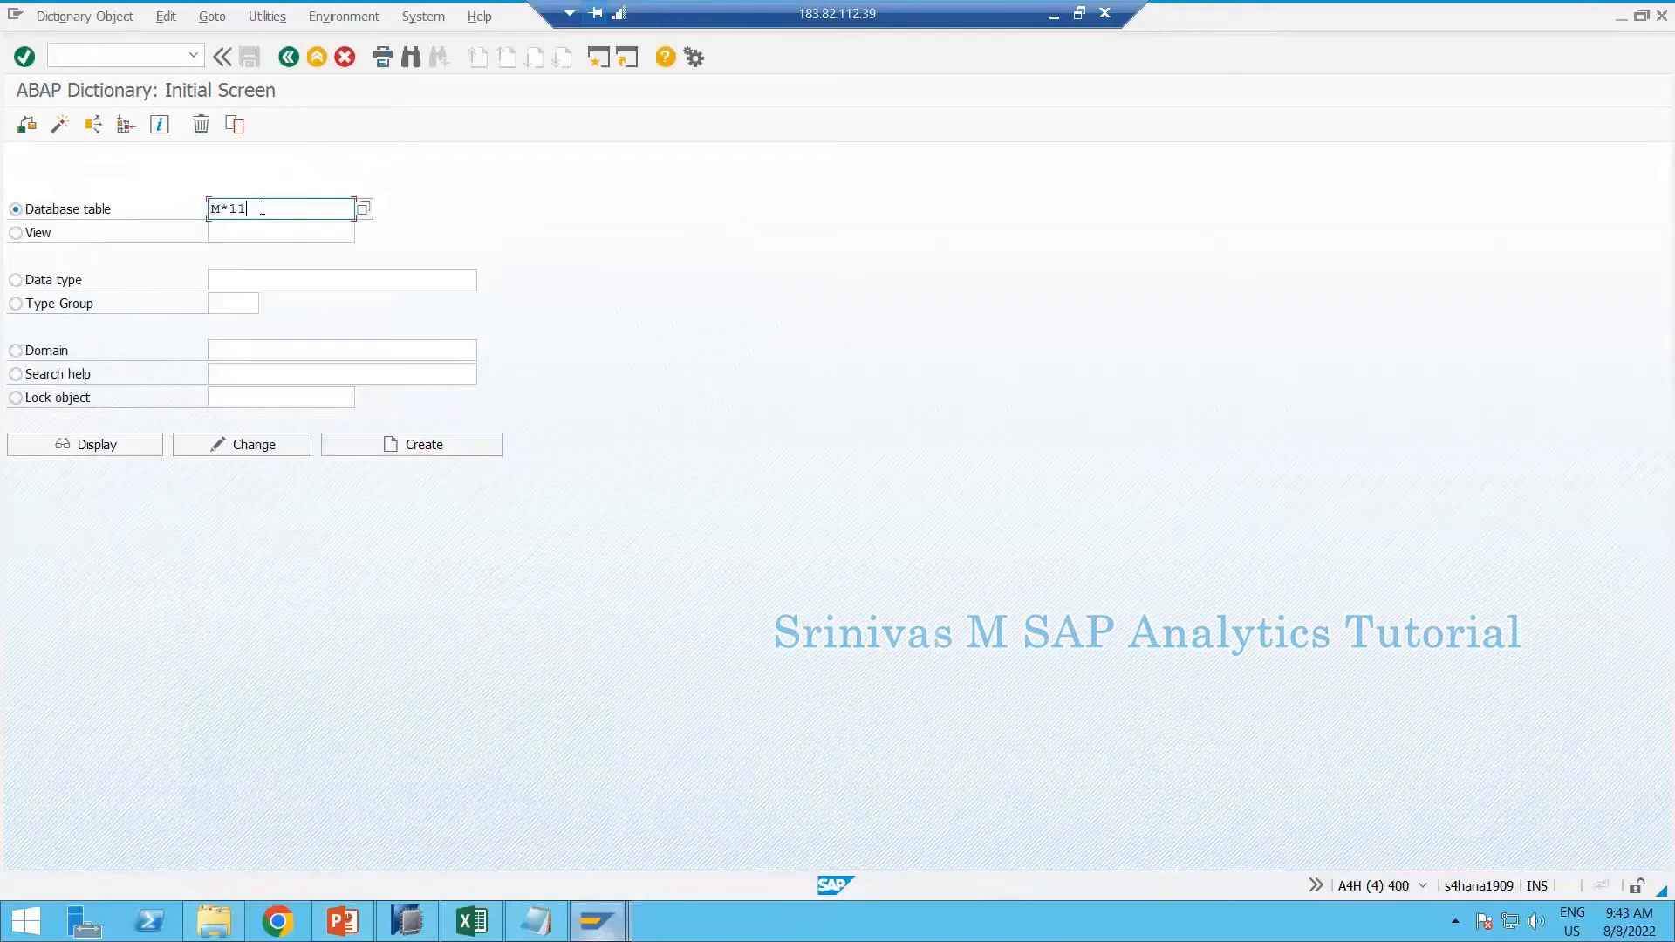
pyautogui.press('F4')
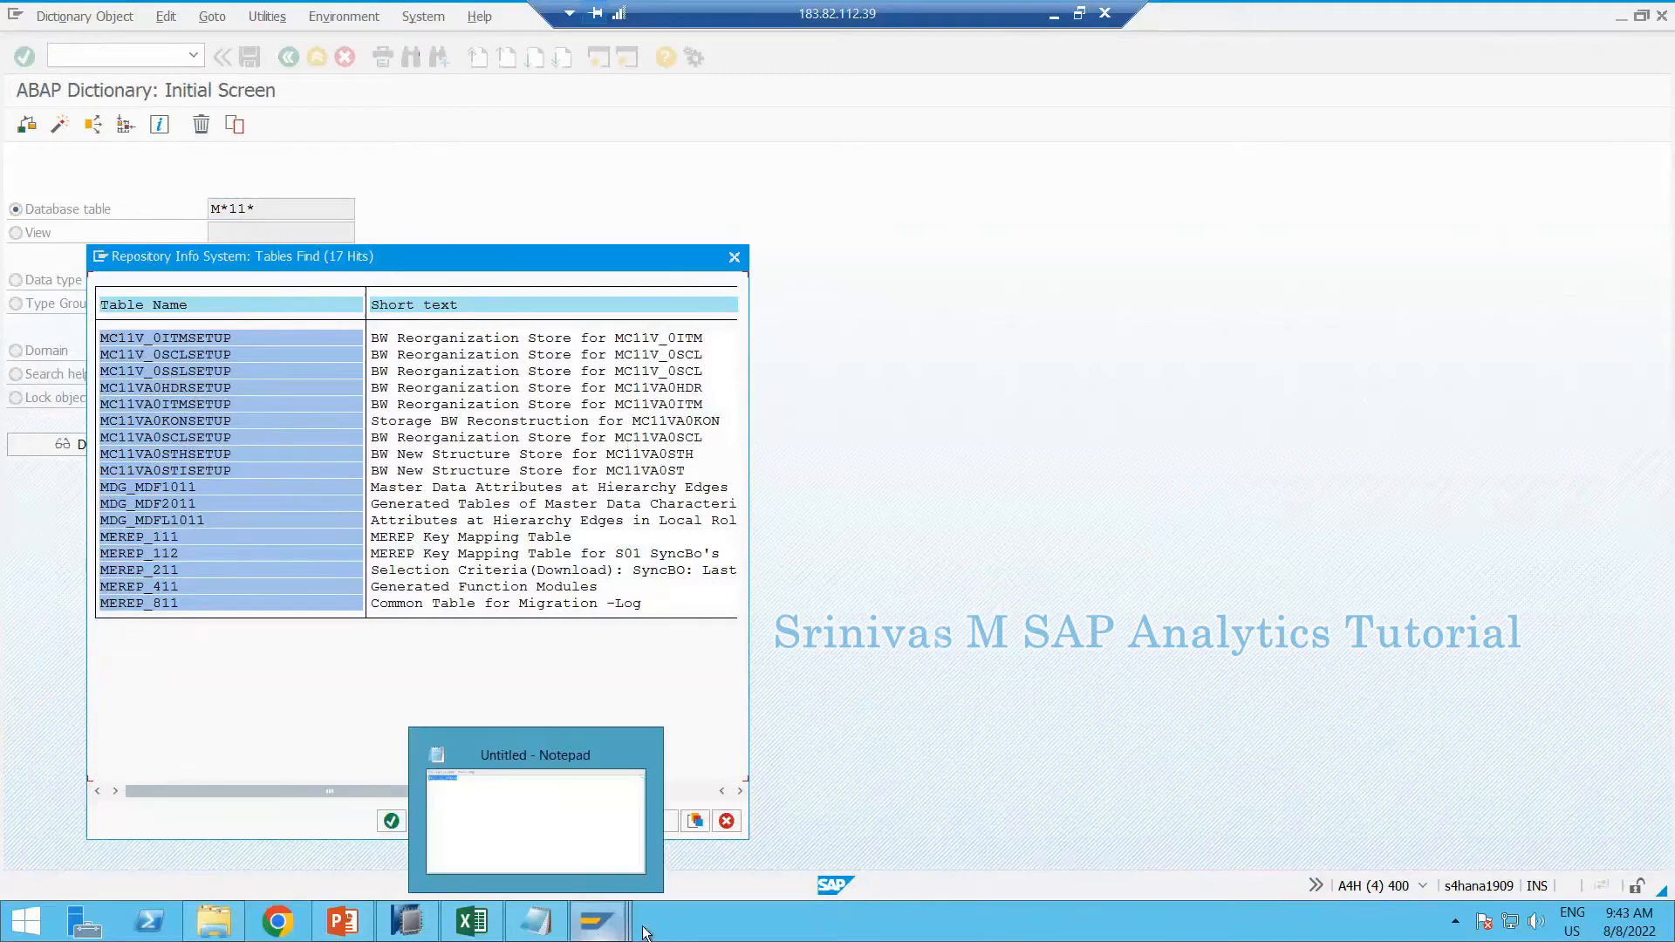
pyautogui.click(611, 923)
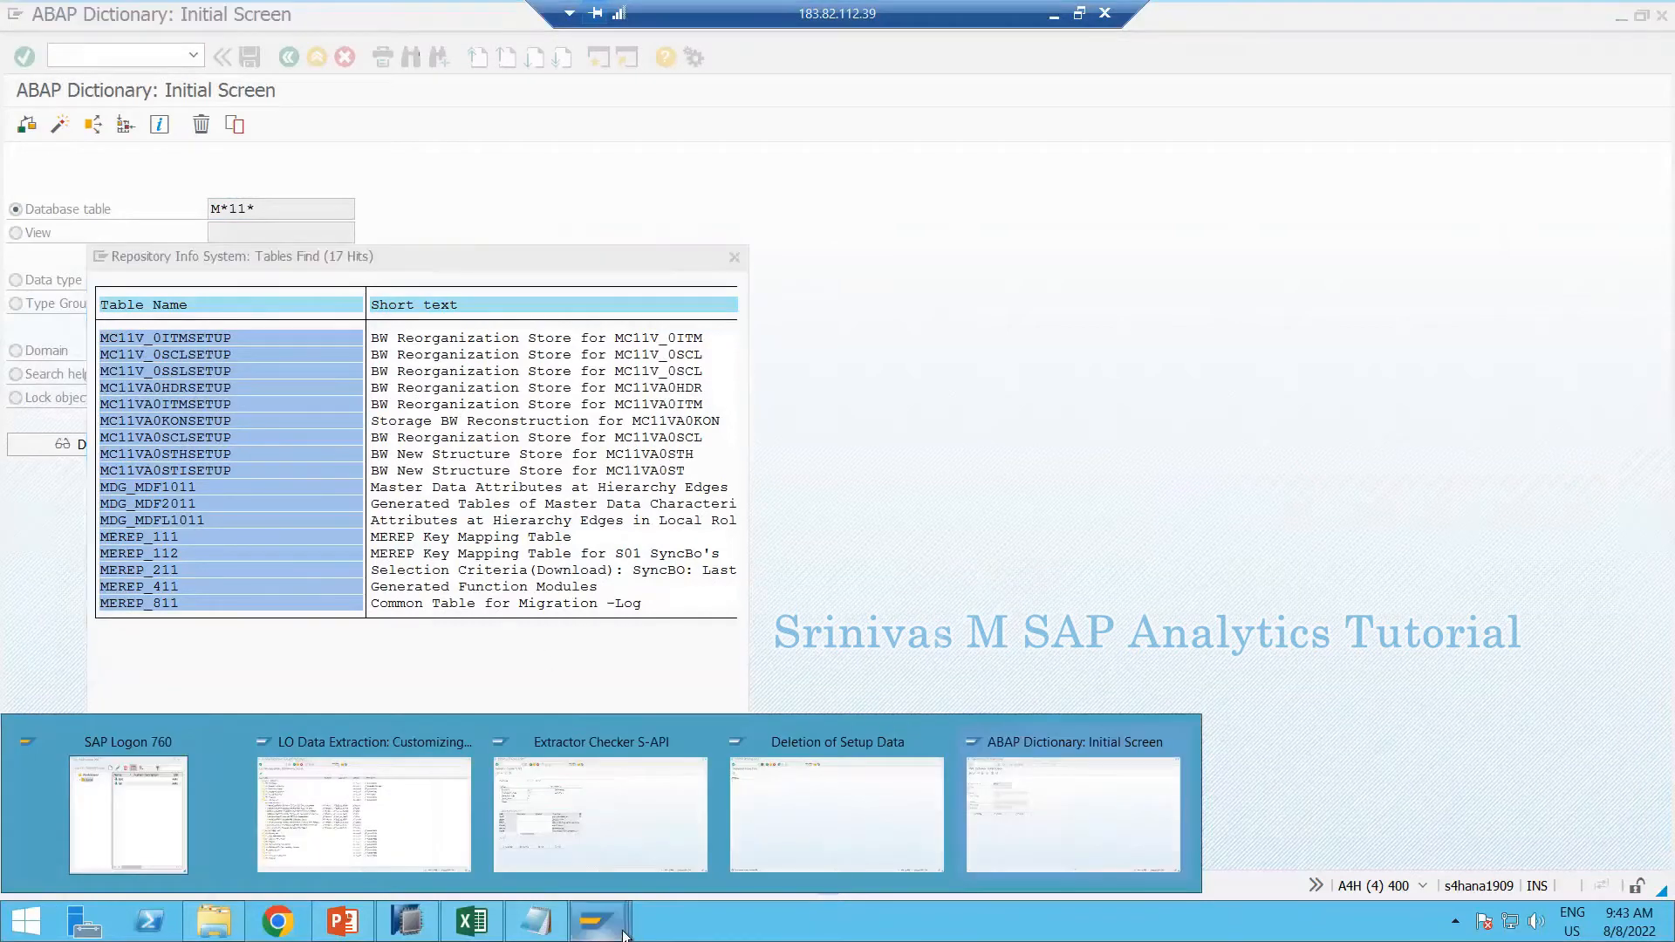
pyautogui.click(558, 825)
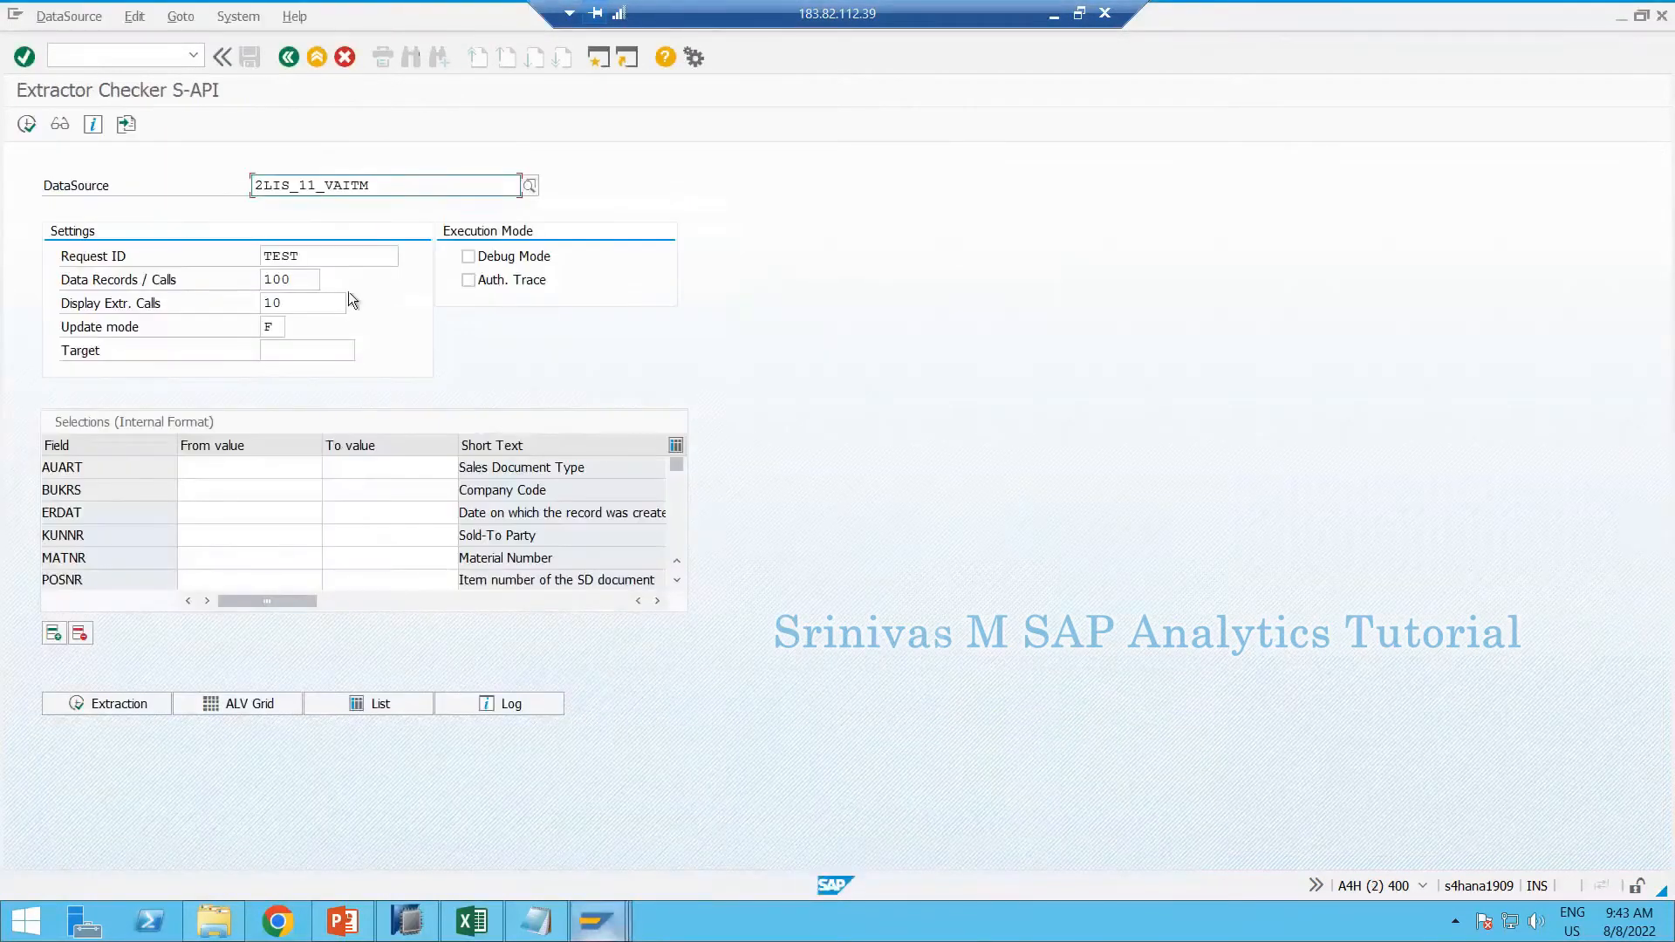
pyautogui.hotkey('alt', 'Tab')
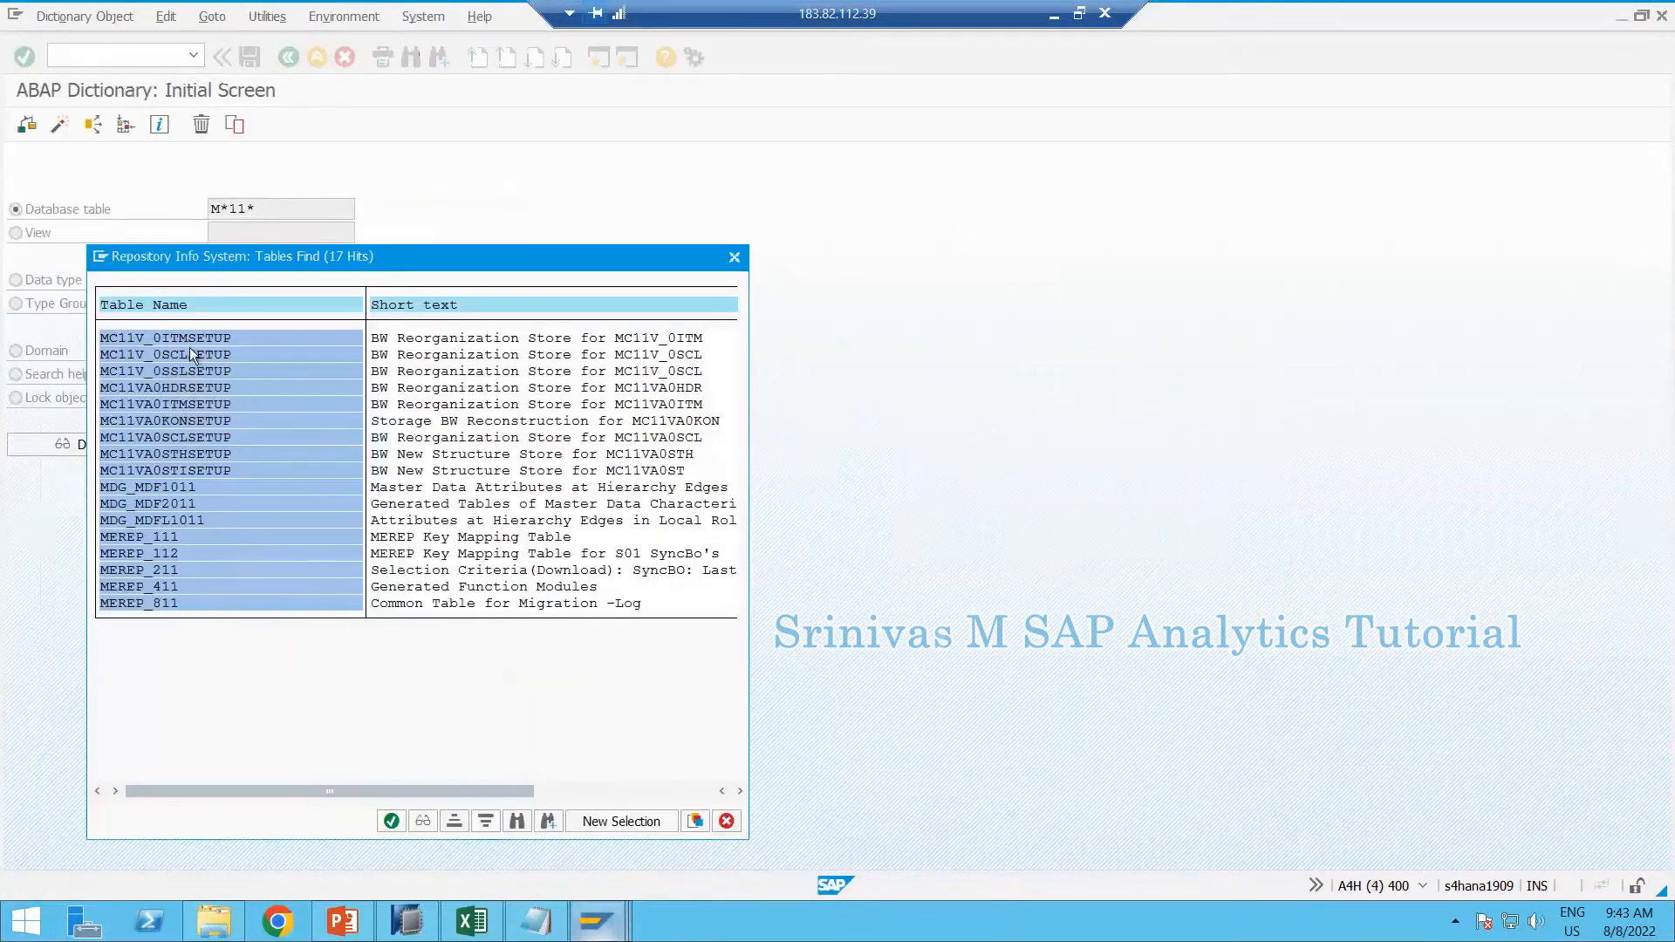
# Display setup table MC11VA0ITMSETUP, check its number of entries, and return to the table definition
pyautogui.click(174, 407)
pyautogui.doubleClick(168, 405)
pyautogui.click(111, 442)
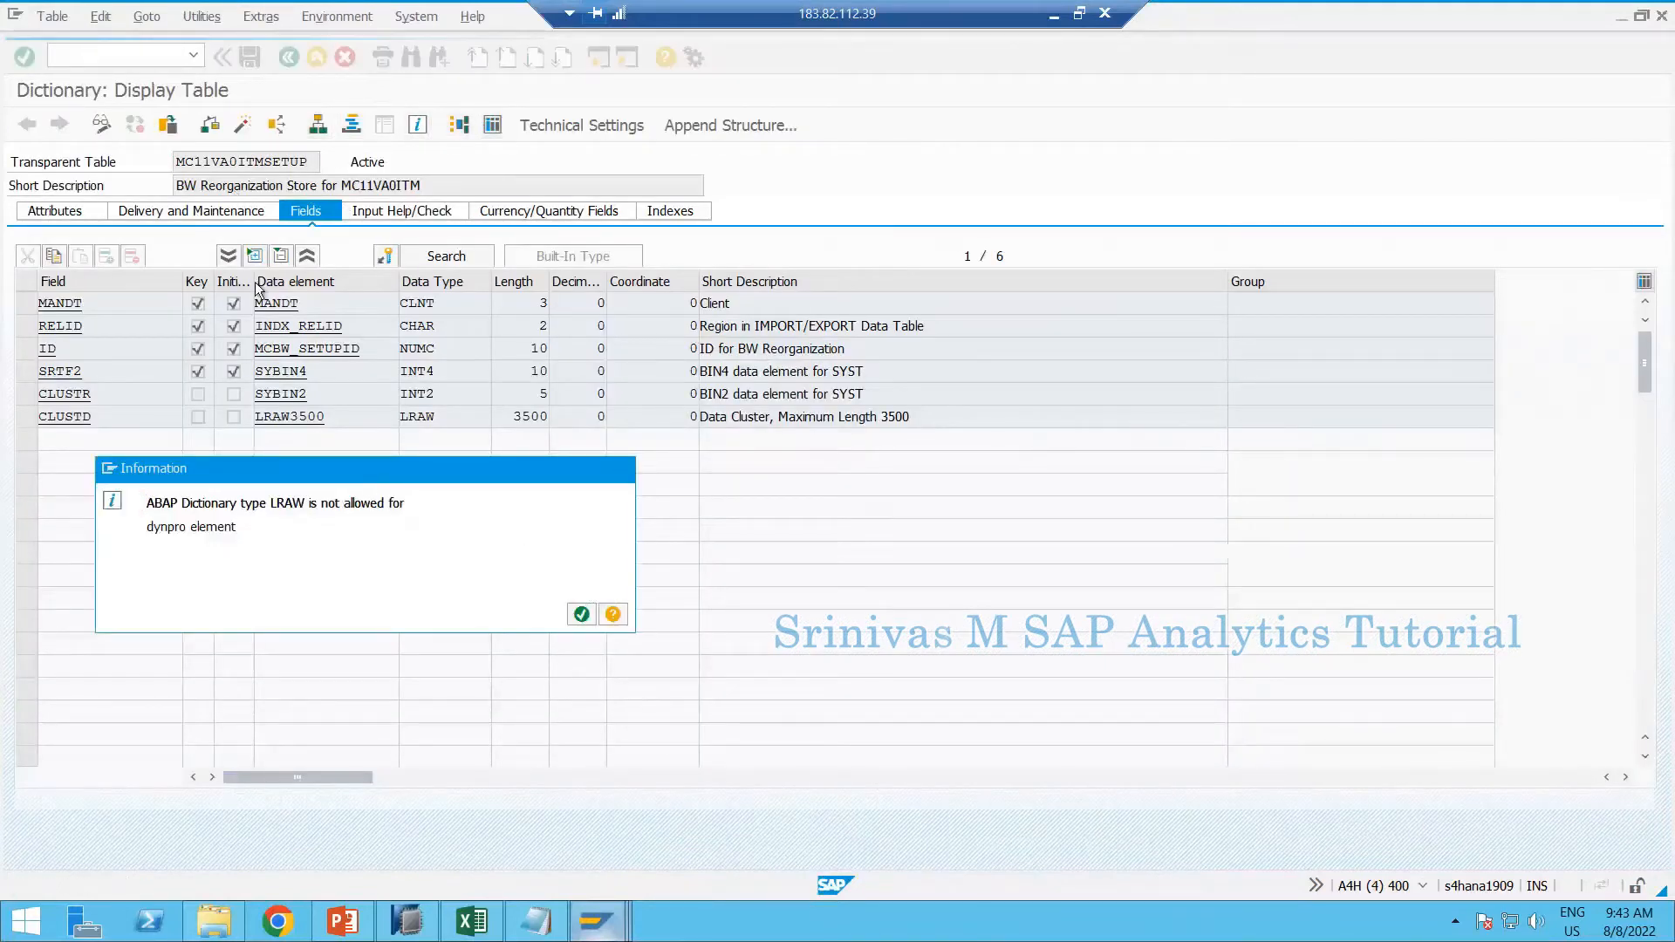
pyautogui.click(581, 613)
pyautogui.click(242, 127)
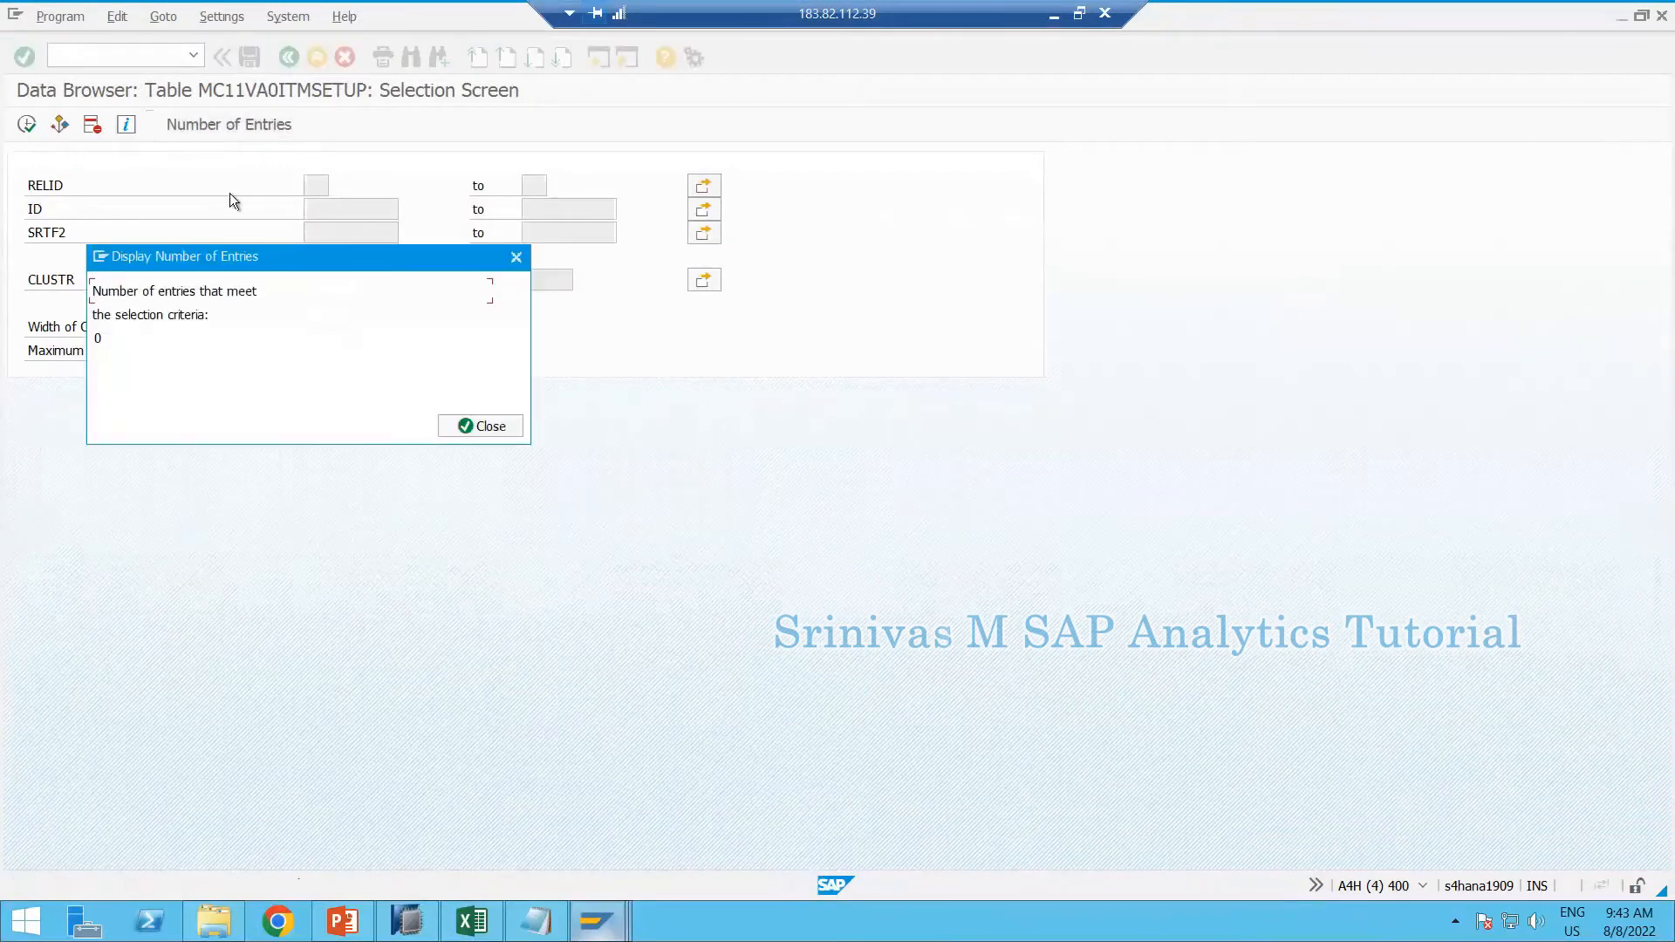
pyautogui.click(488, 427)
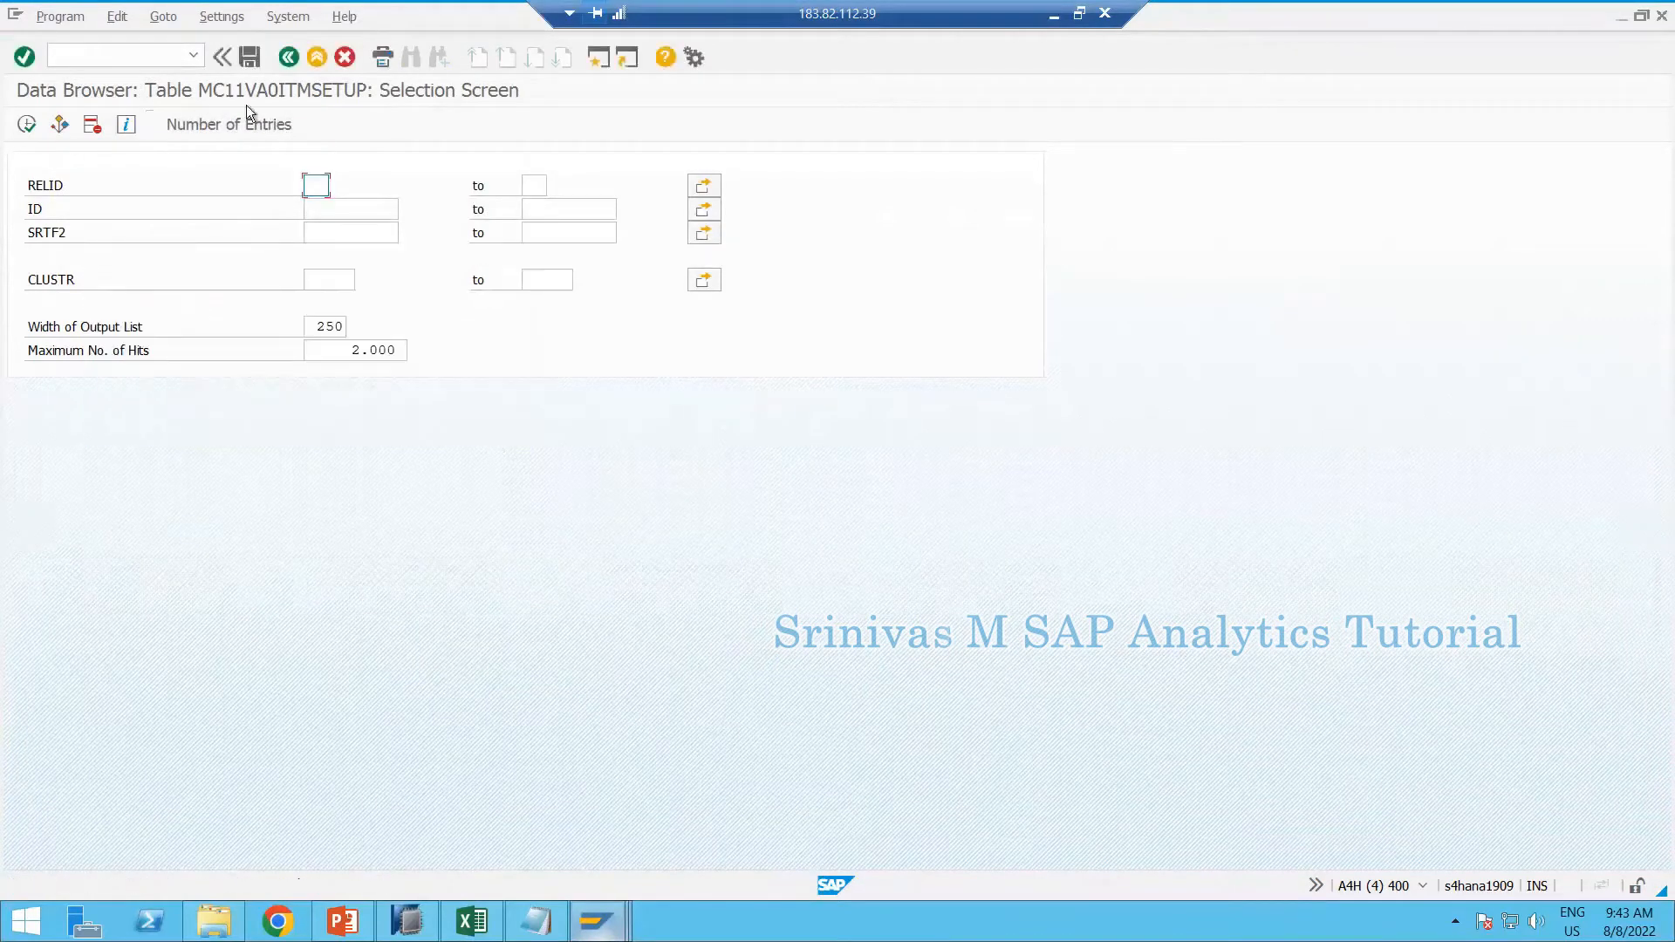
pyautogui.press('F3')
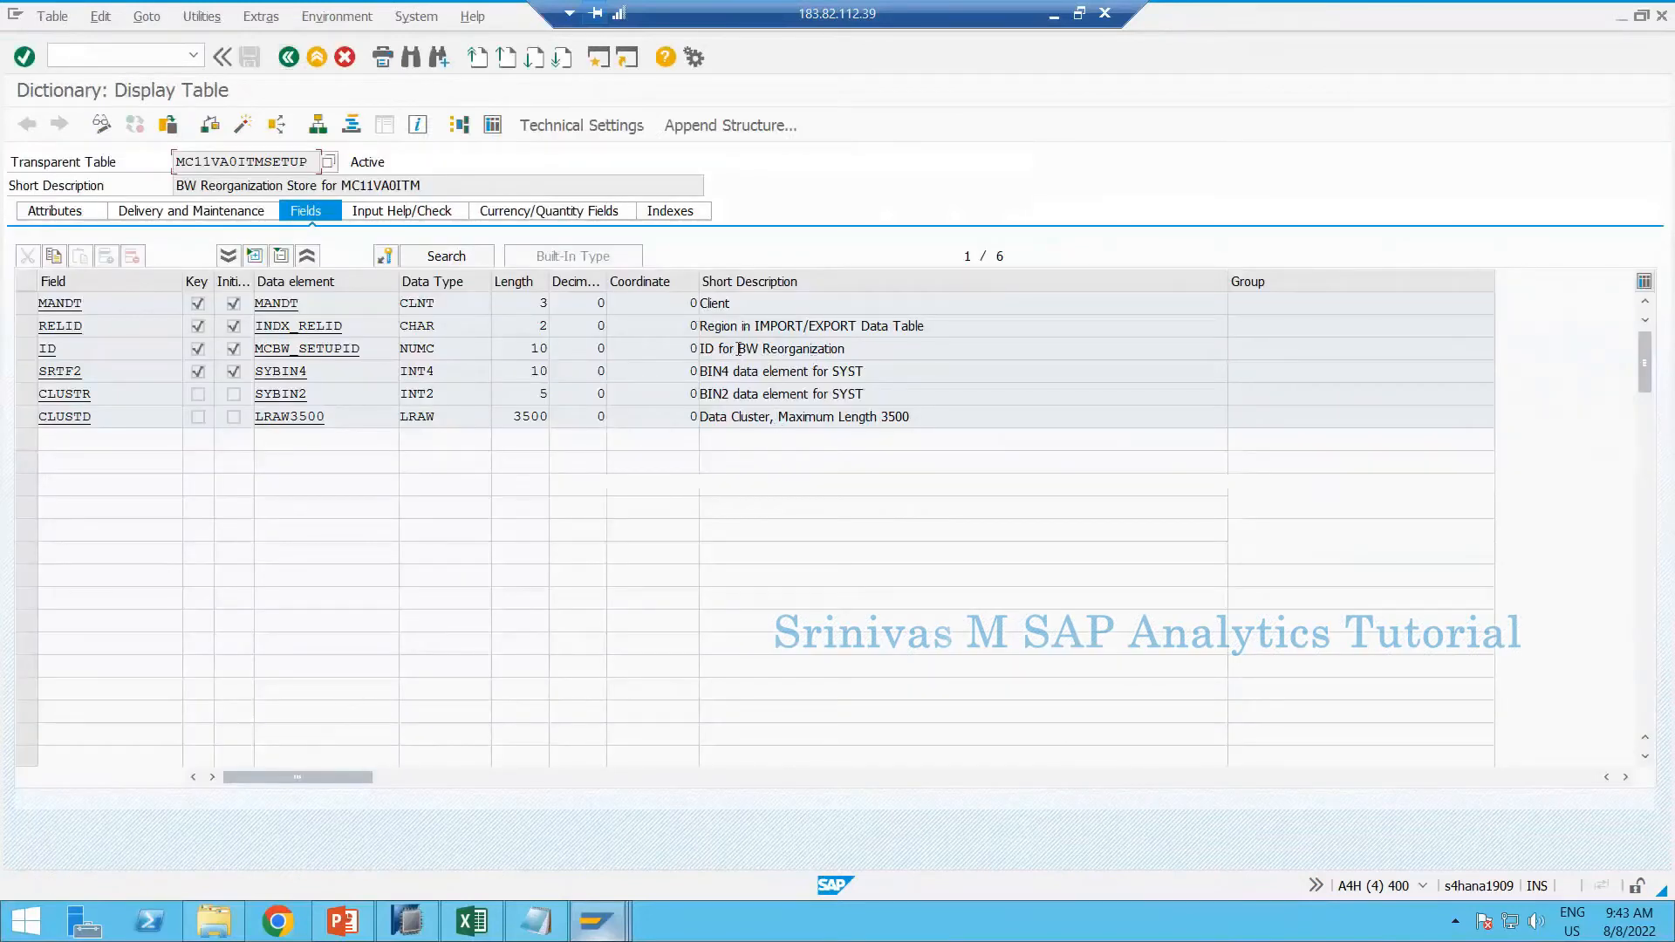
pyautogui.click(728, 394)
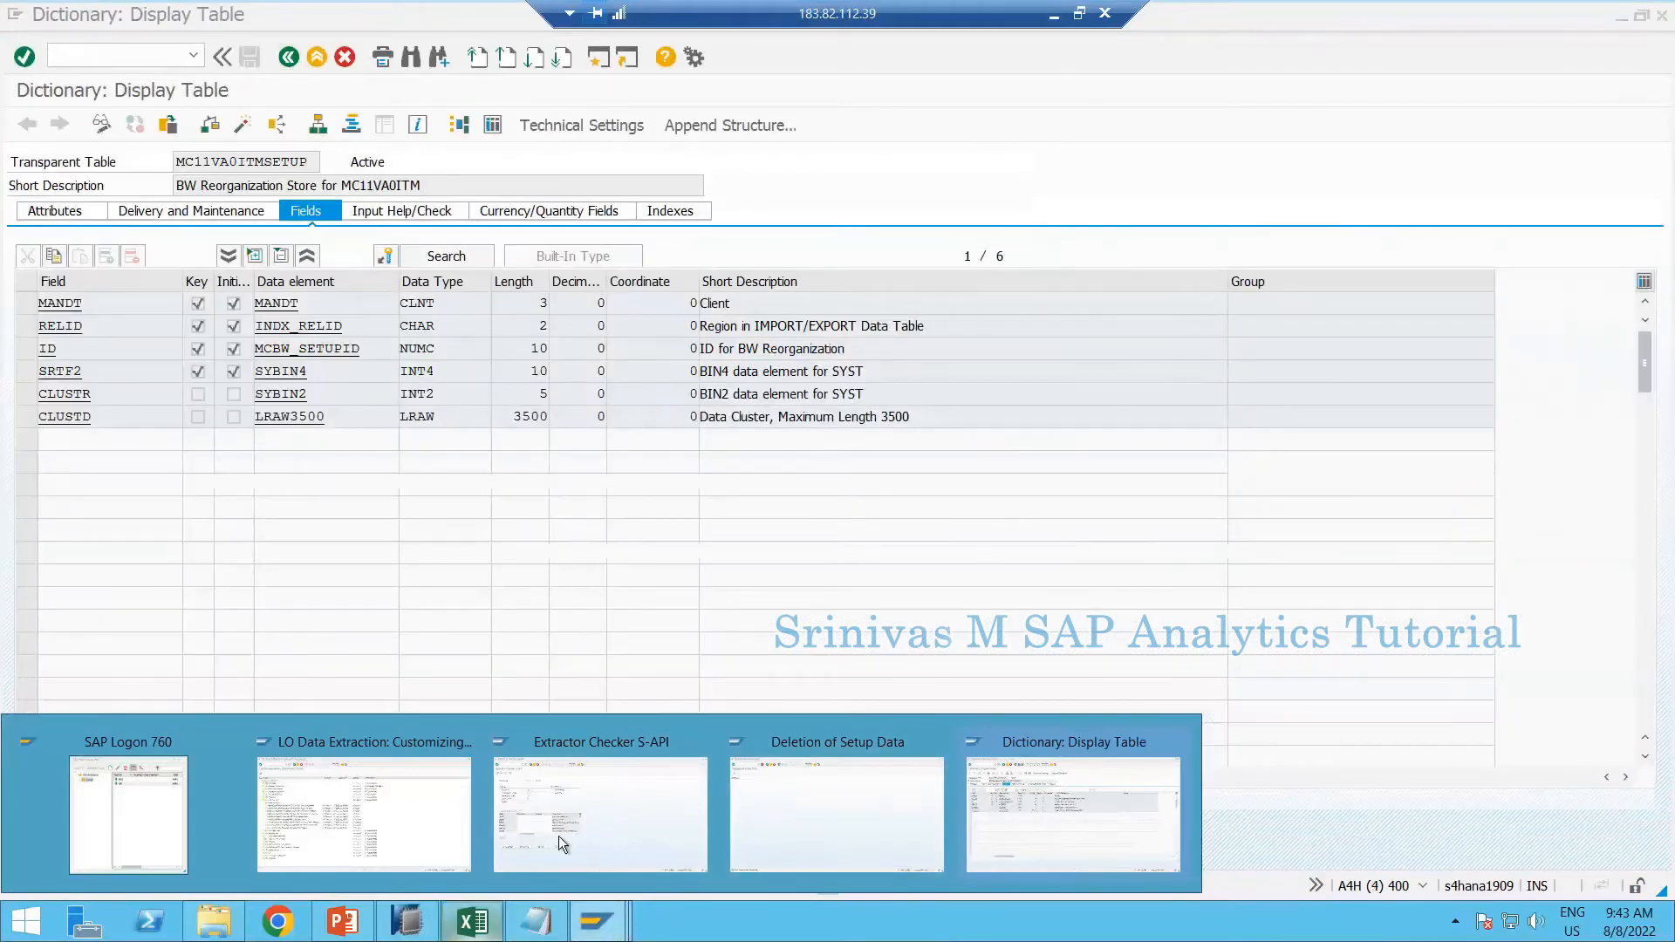
# Switch to Excel and enter the transaction code SBIW in cell G5, beside the note about filling the setup tables
pyautogui.click(471, 920)
pyautogui.moveTo(754, 342); pyautogui.dragTo(798, 342)
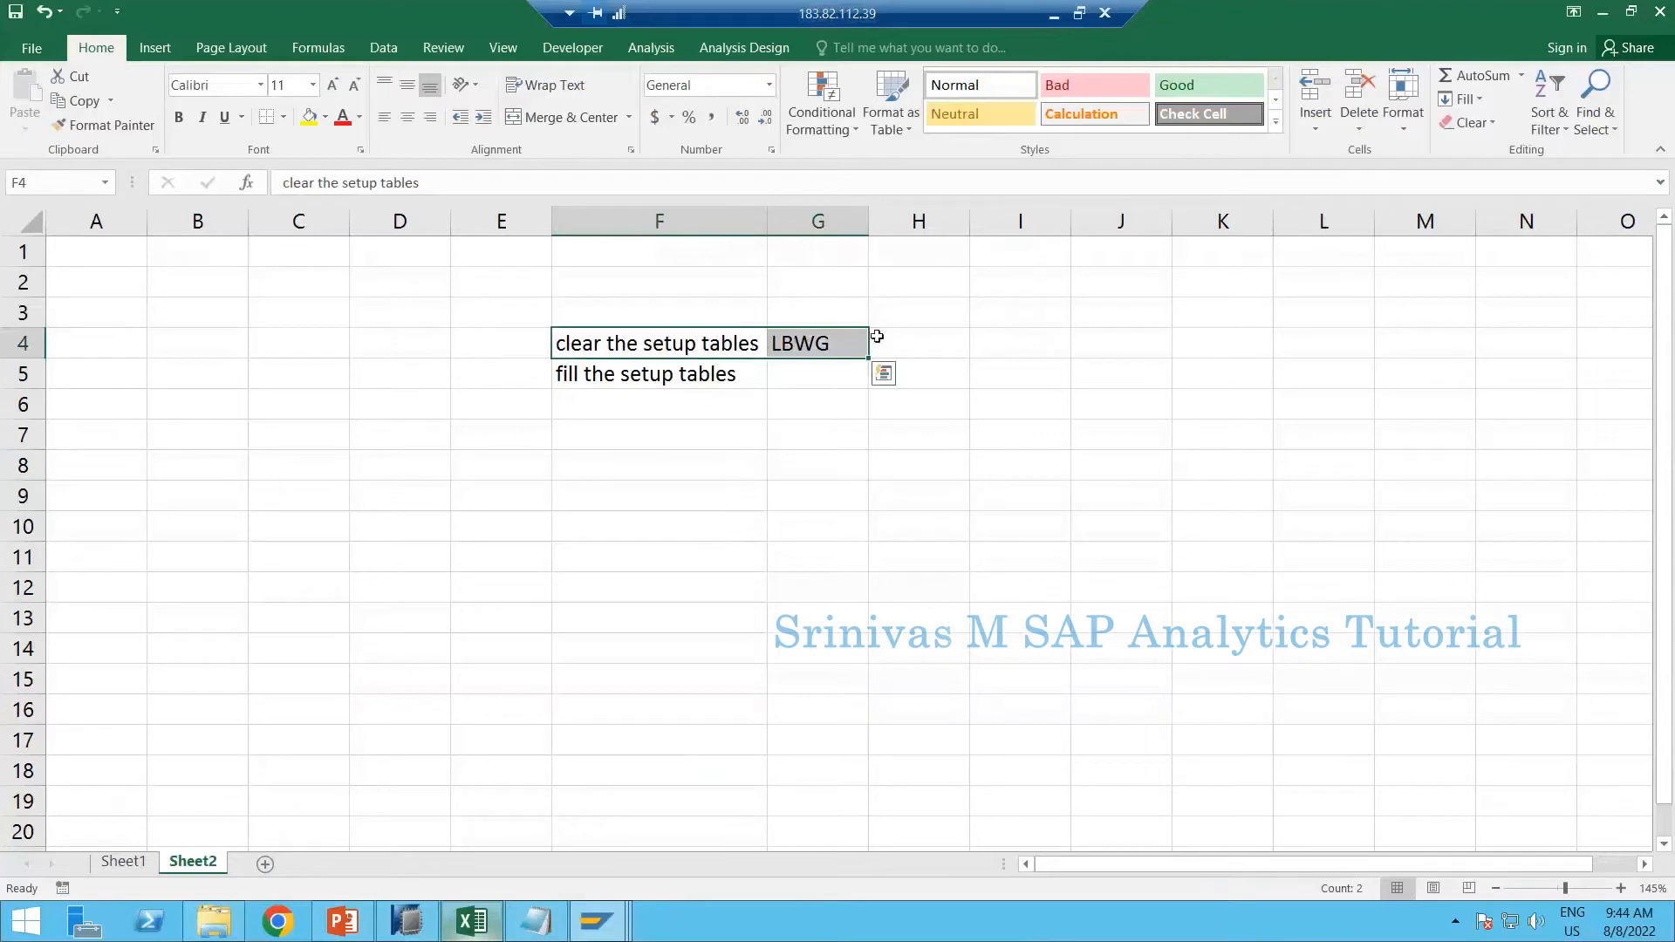
pyautogui.click(848, 342)
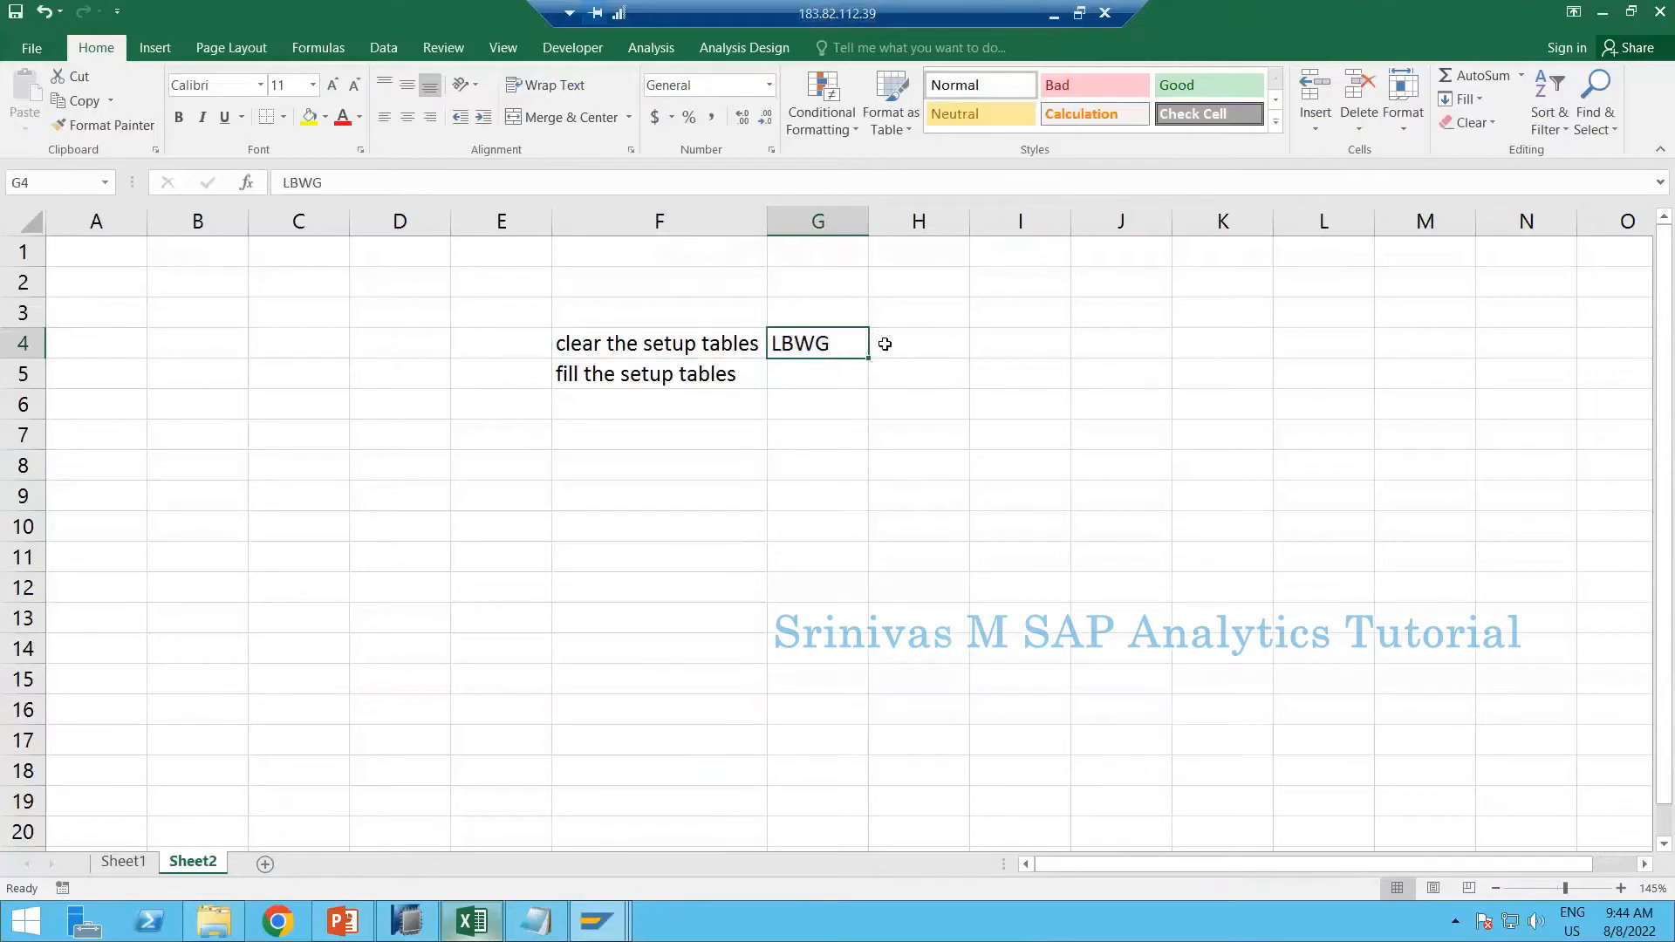
pyautogui.click(673, 374)
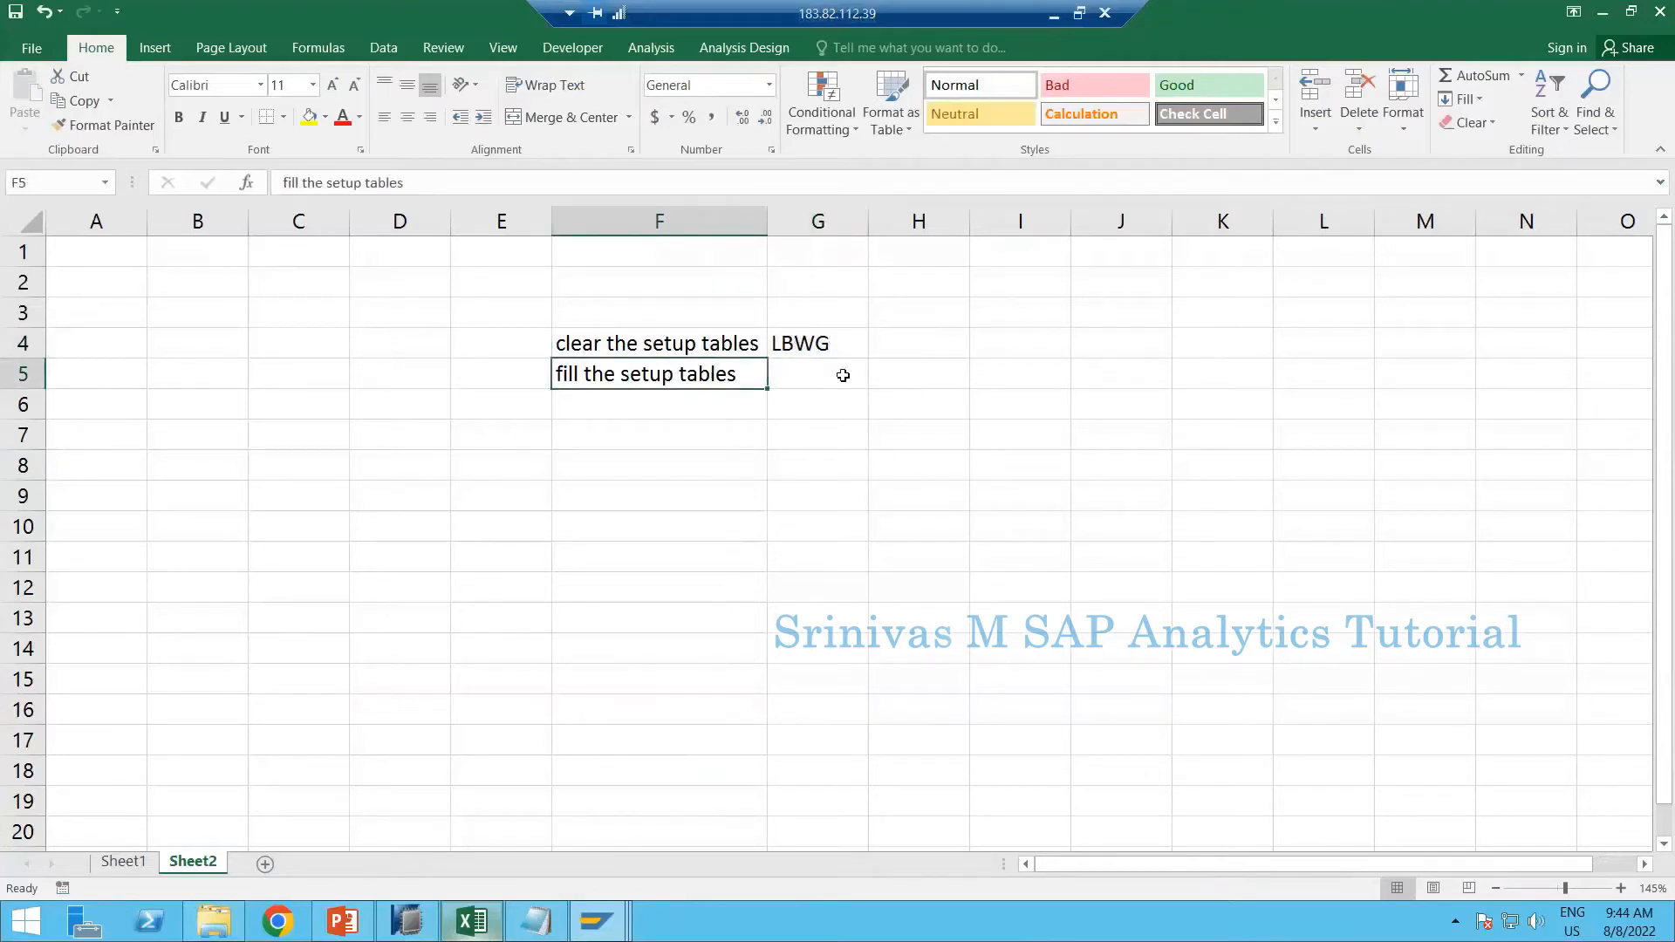
pyautogui.click(843, 375)
pyautogui.write('SBIV')
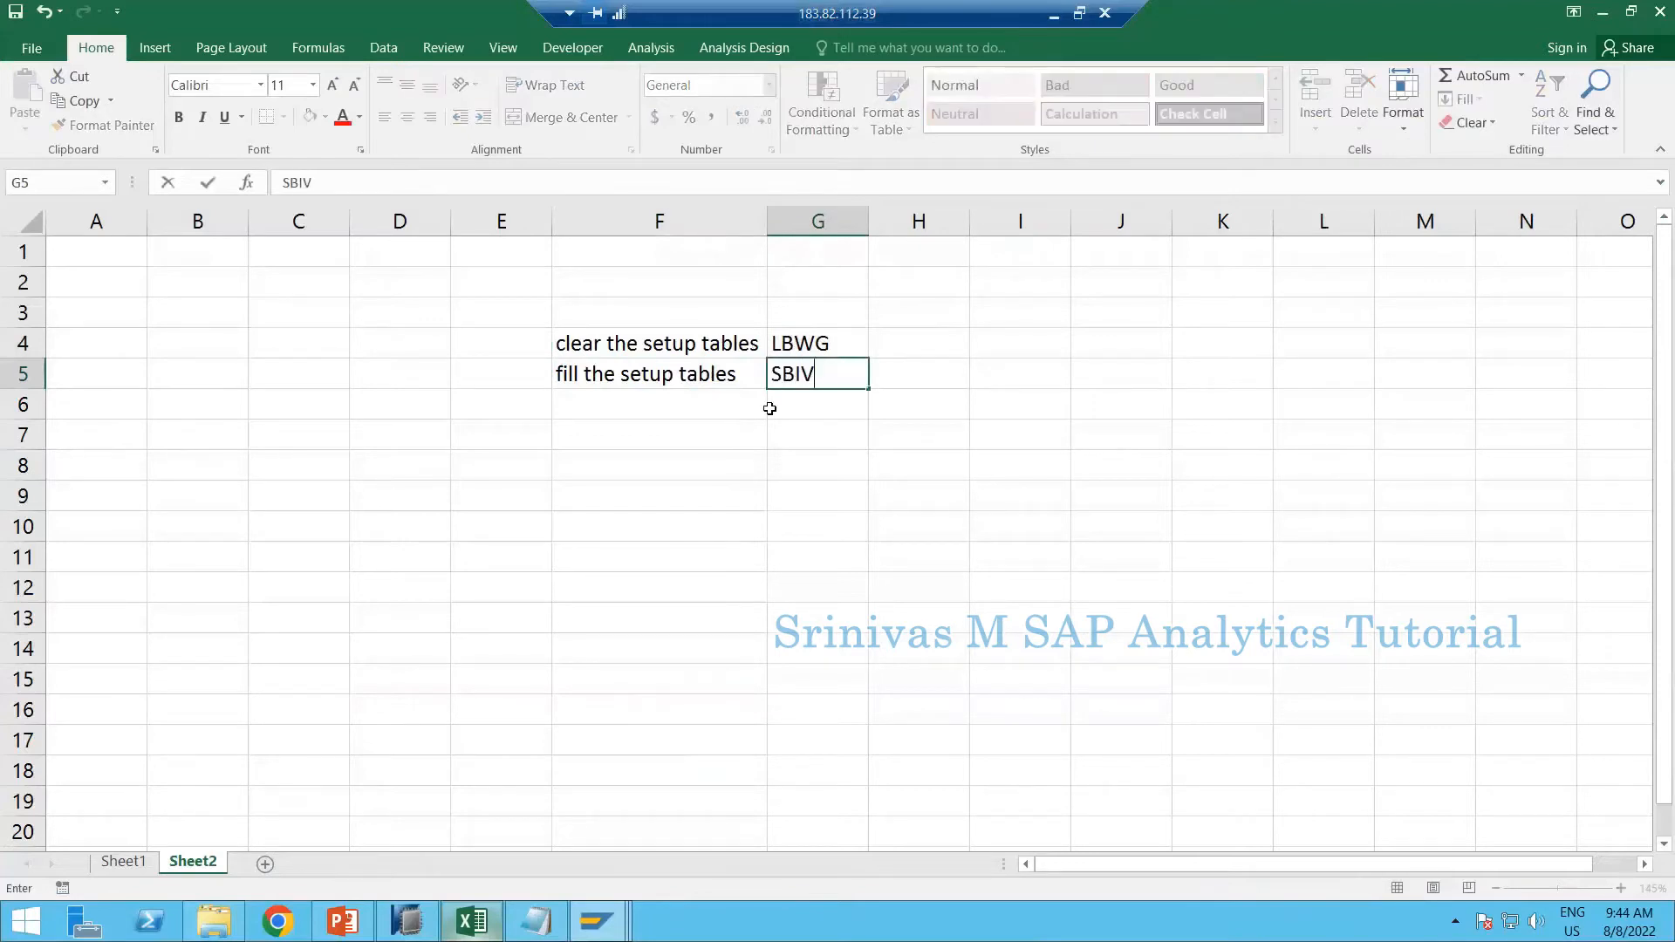
pyautogui.press('BackSpace')
pyautogui.write('W')
pyautogui.press('Return')
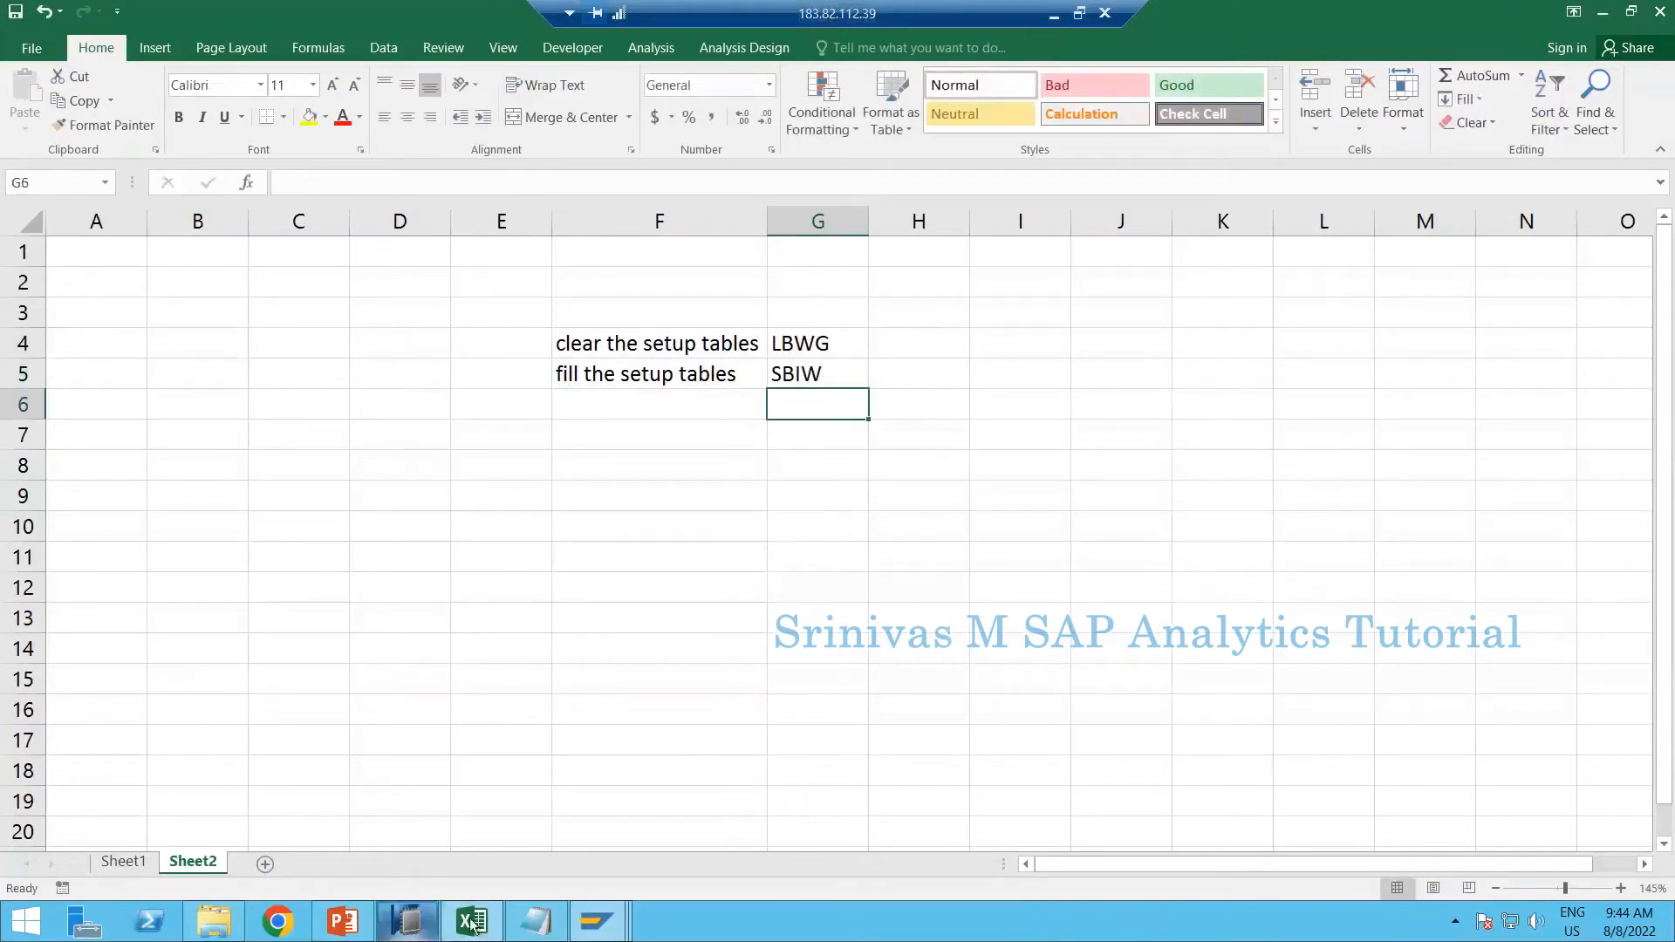
# Switch to the LO Data Extraction Customizing Cockpit and open transaction SBIW in a new session, rechecking the code in Excel
pyautogui.click(598, 922)
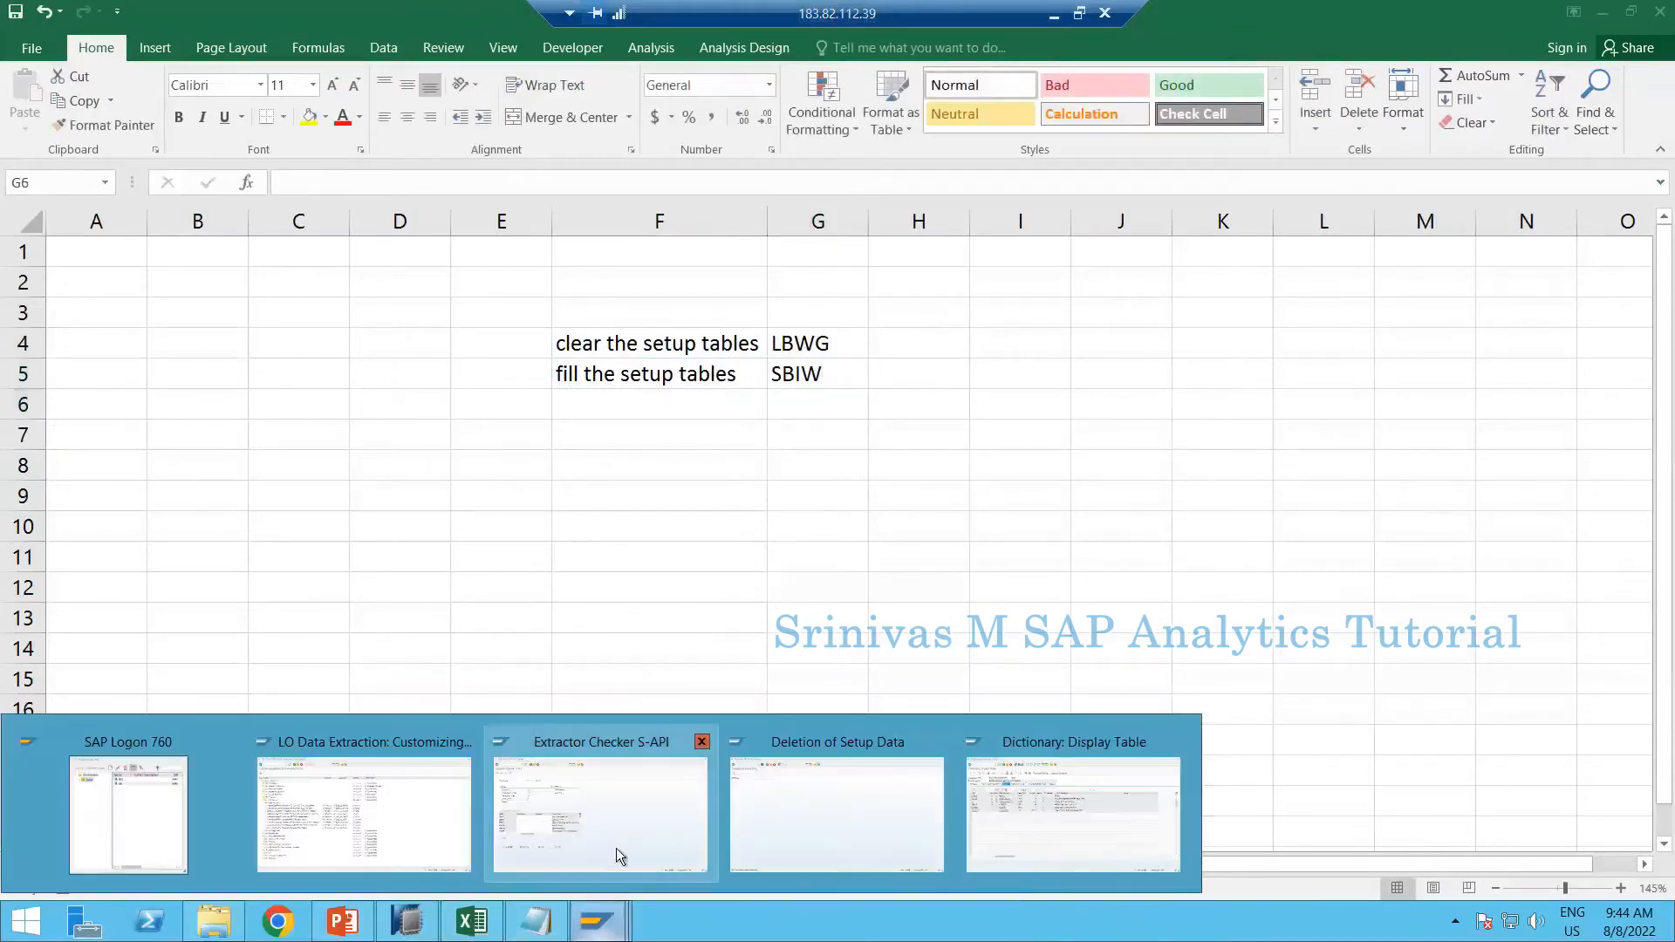
pyautogui.click(364, 816)
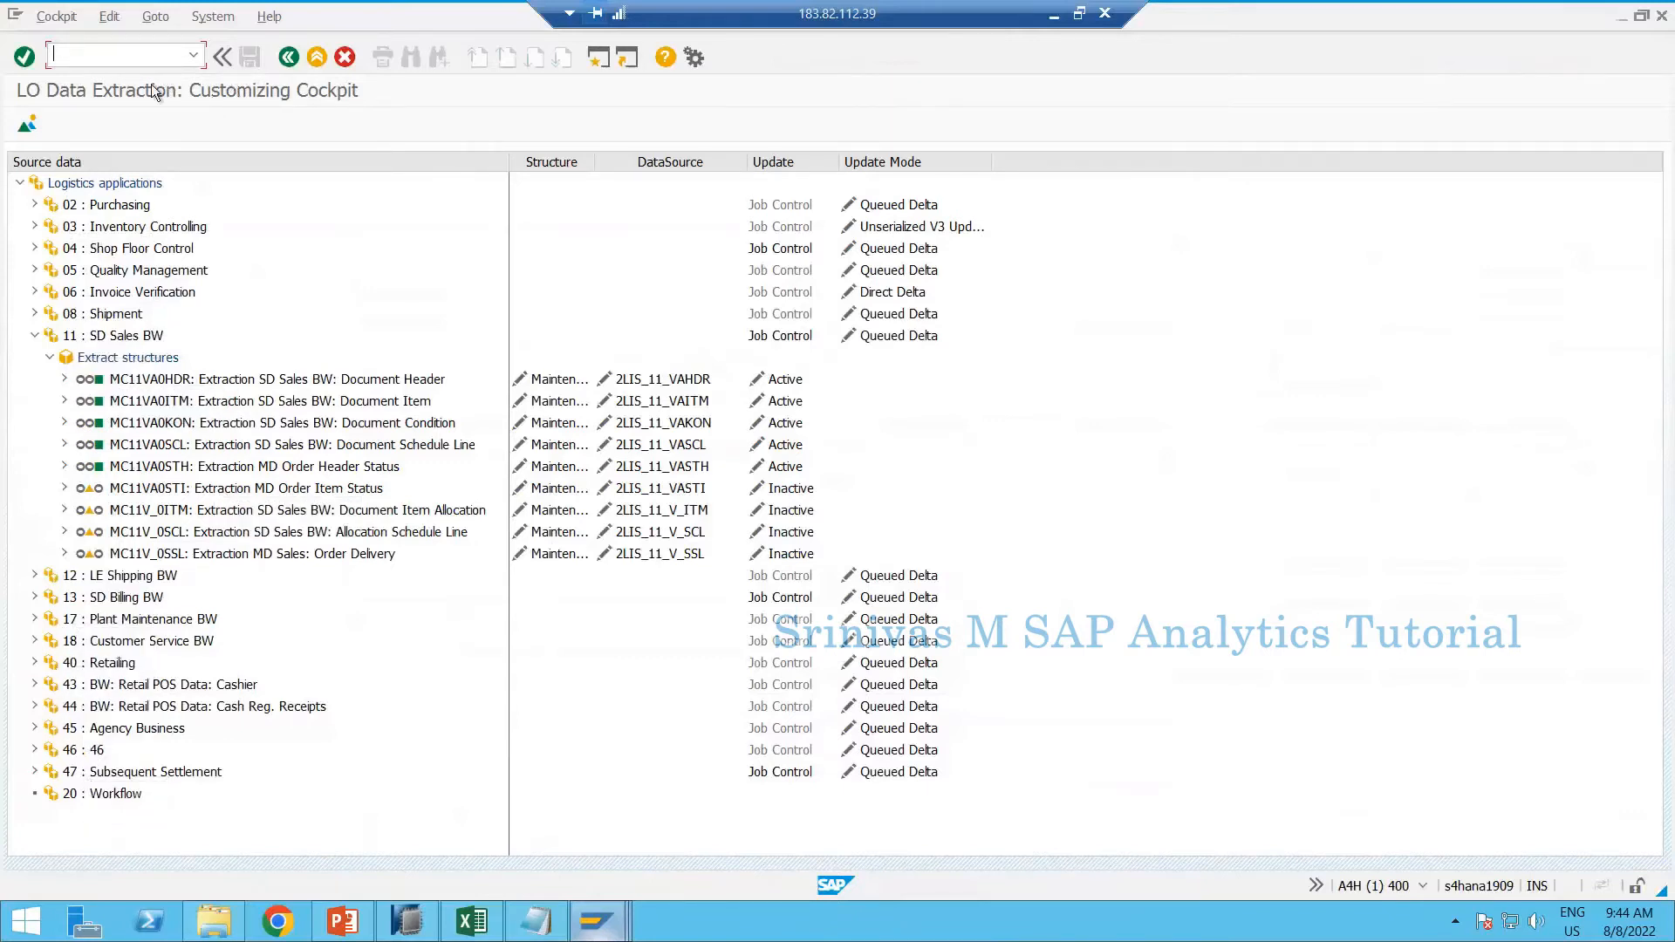
pyautogui.write('/osbiw')
pyautogui.click(471, 921)
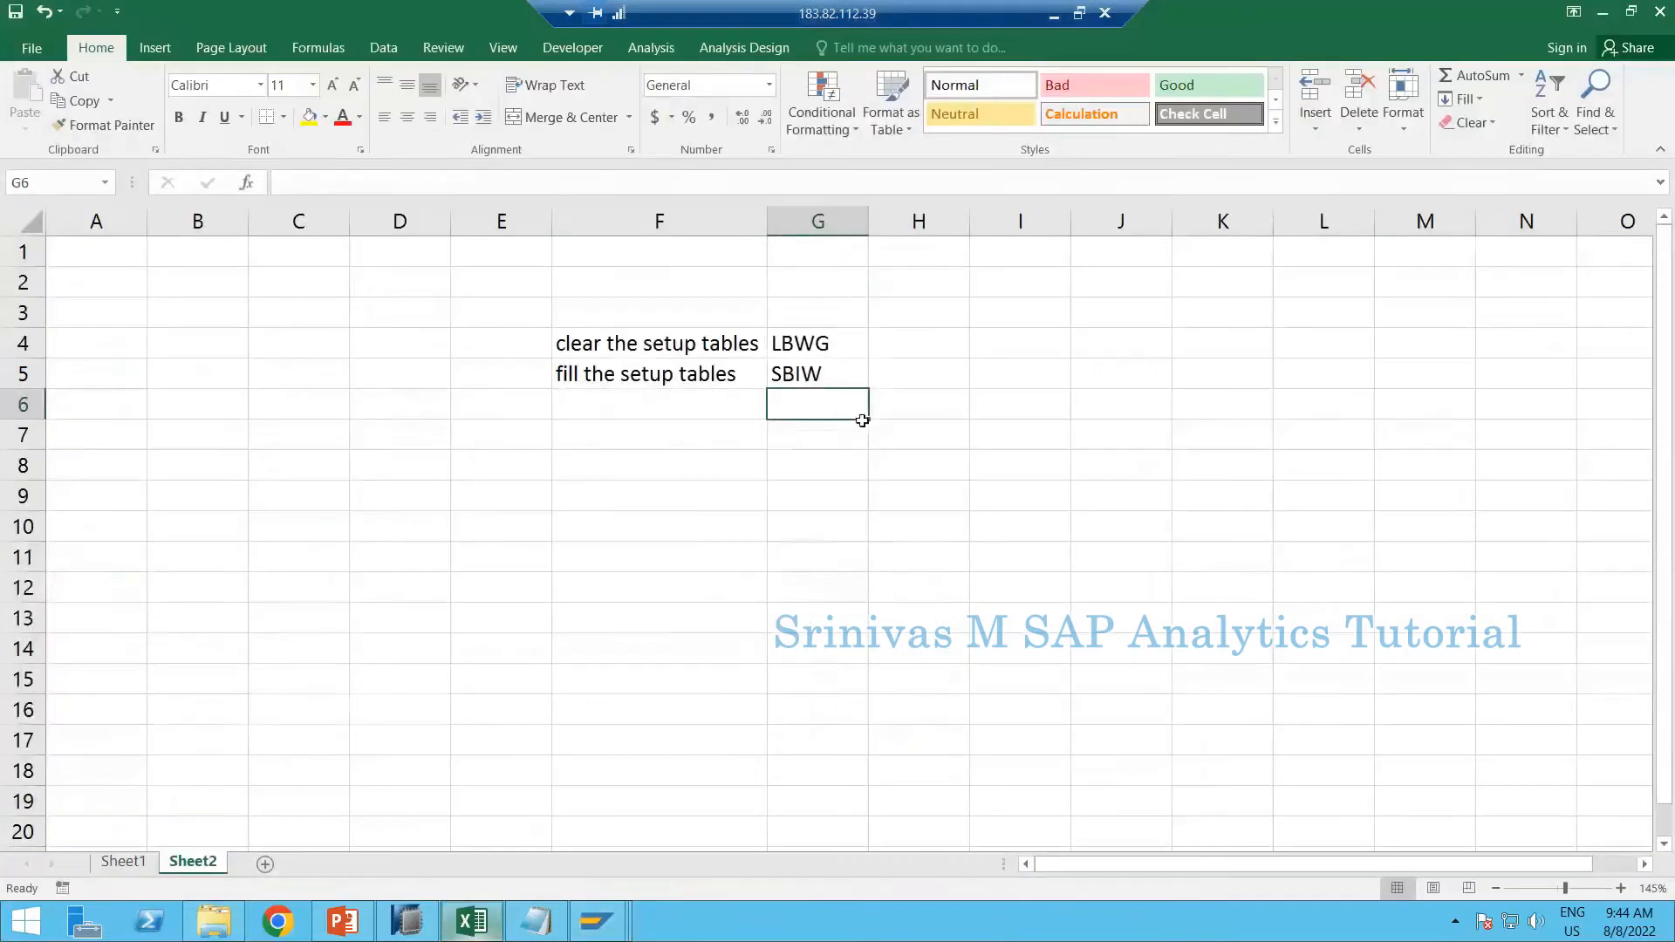
pyautogui.click(833, 373)
pyautogui.hotkey('alt', 'Tab')
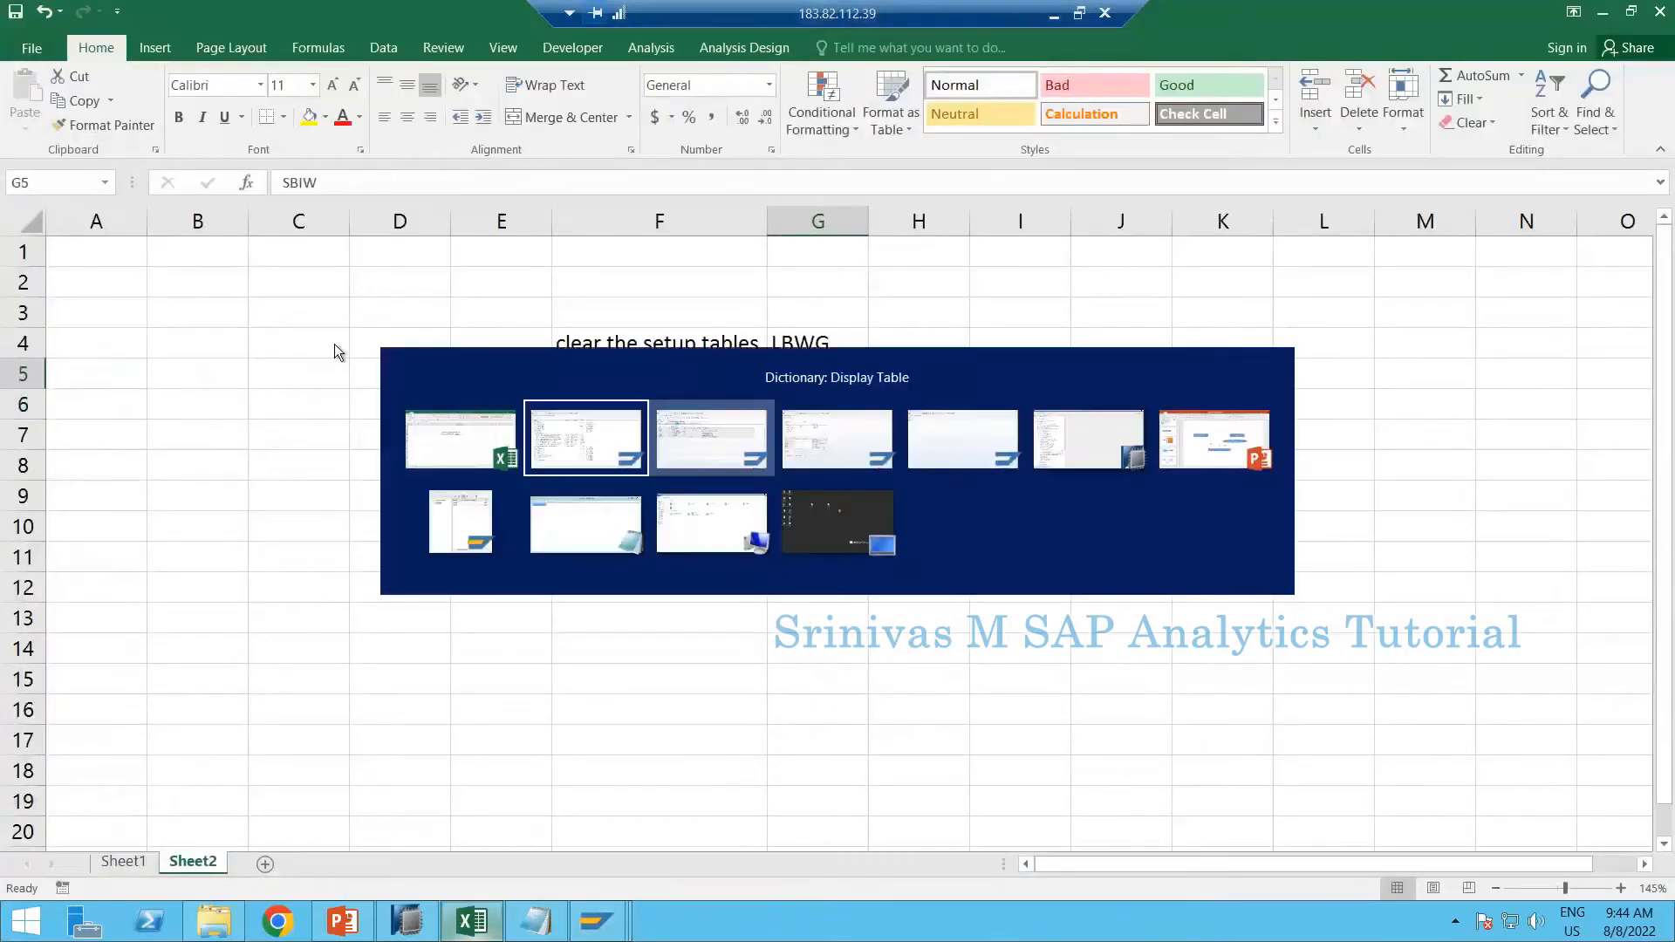
pyautogui.hotkey('alt', 'Tab')
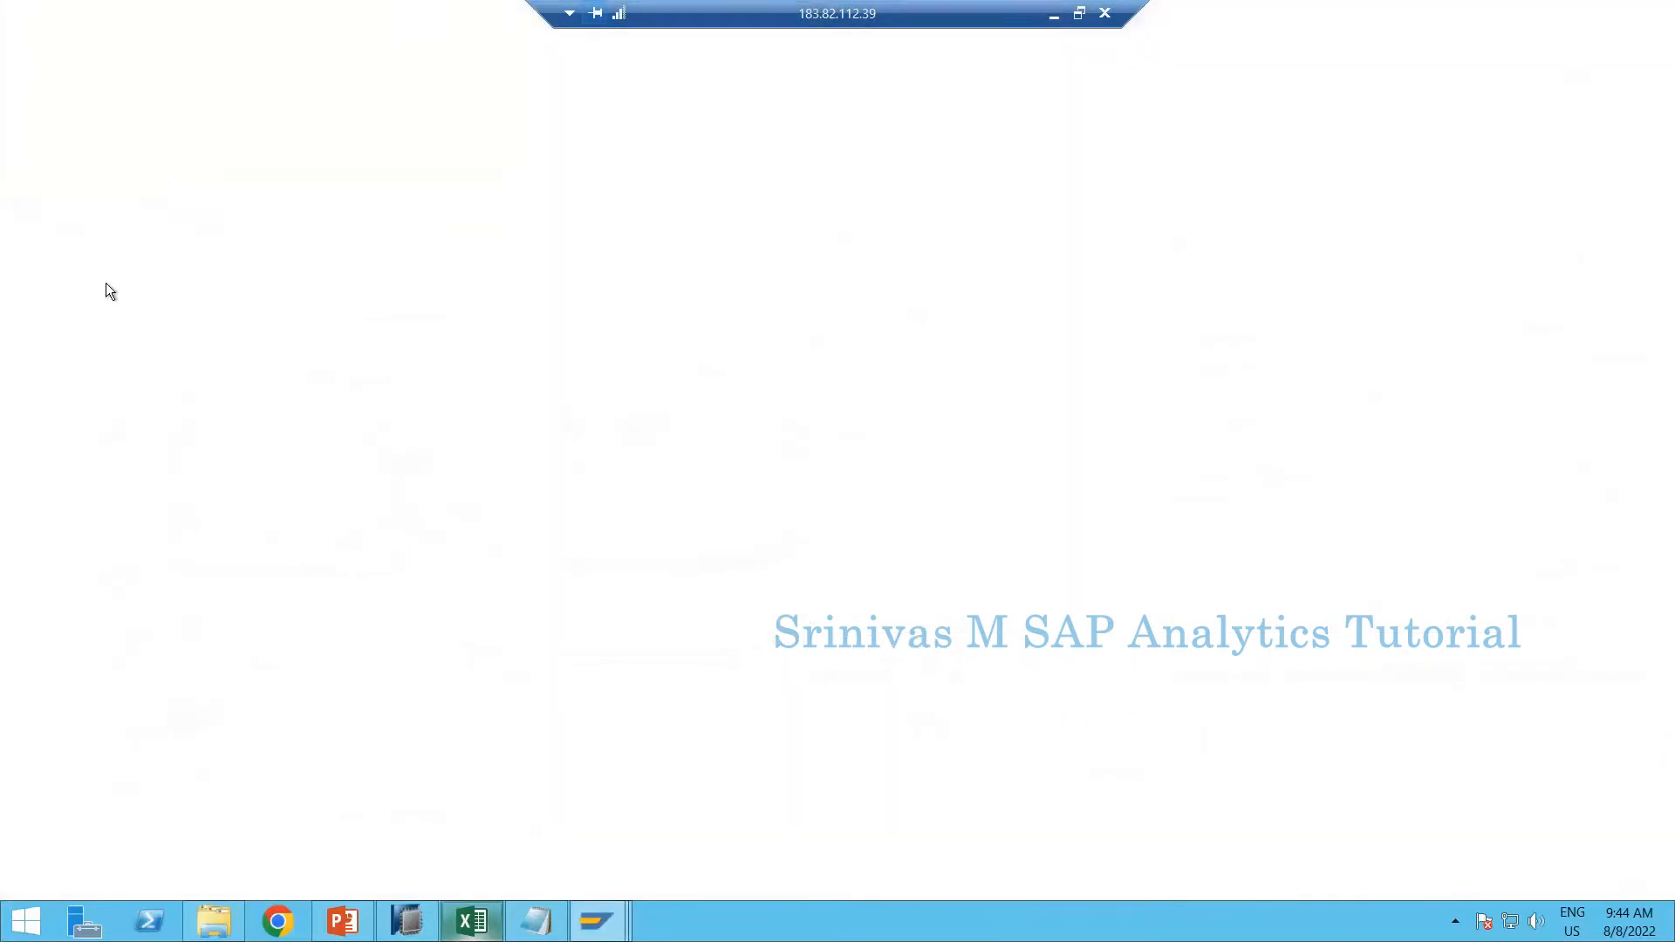
# Expand Settings for Application-Specific DataSources (PI), Logistics, and Managing Extract Structures in the implementation guide
pyautogui.click(293, 254)
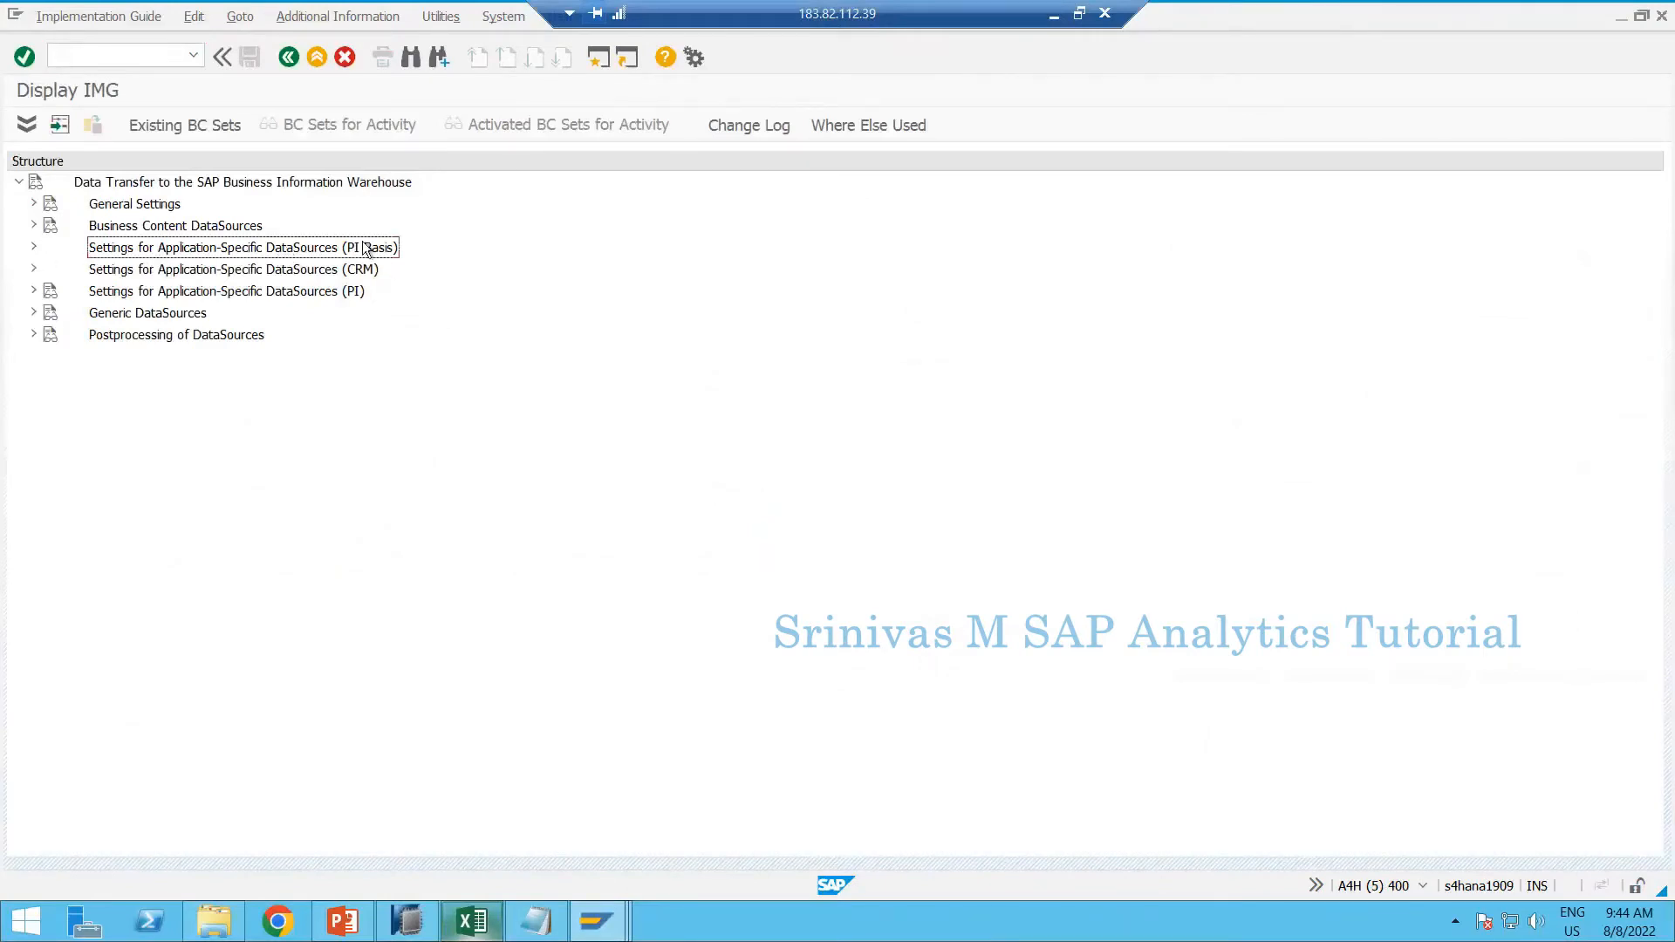
pyautogui.click(159, 294)
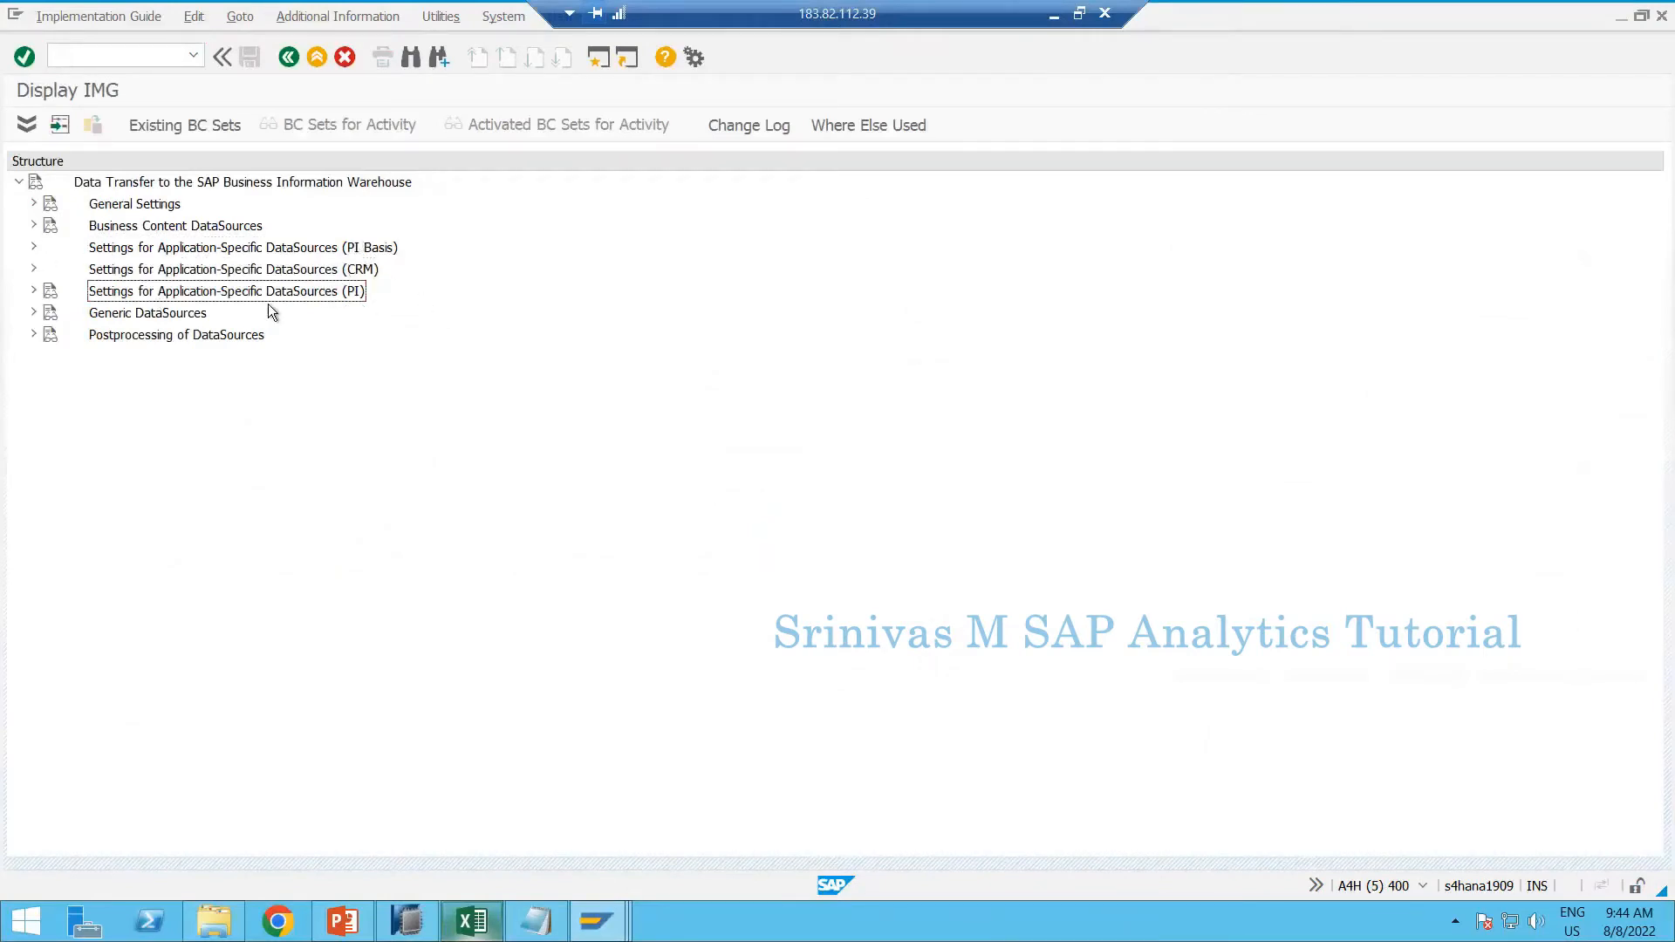
pyautogui.click(33, 290)
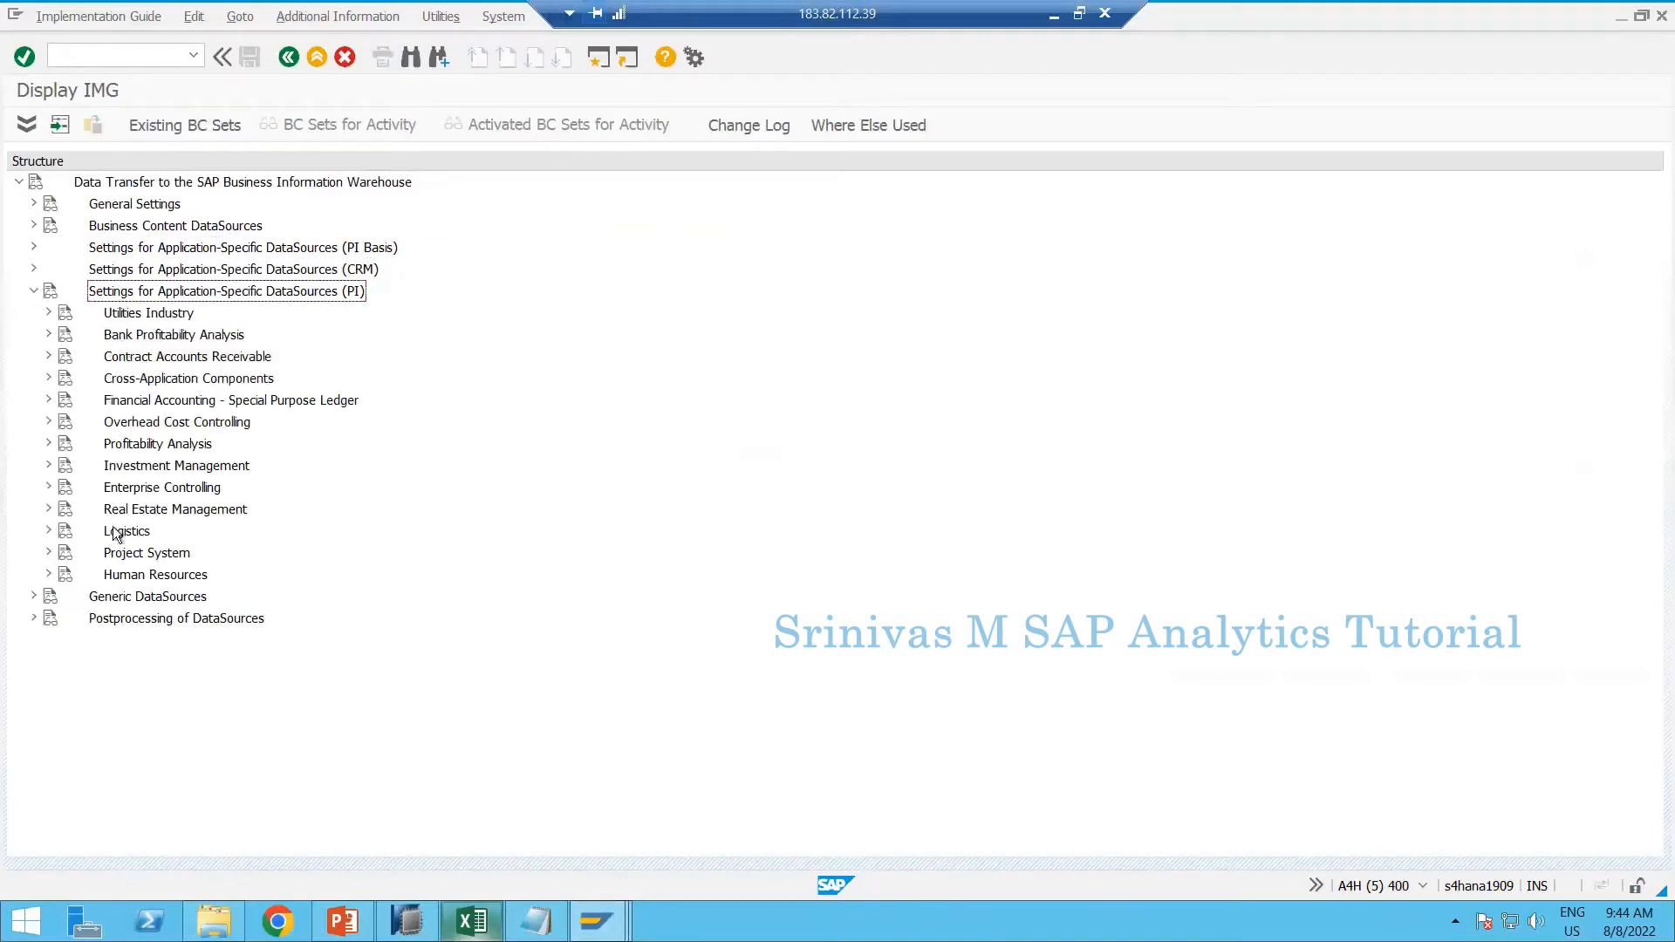
pyautogui.click(49, 532)
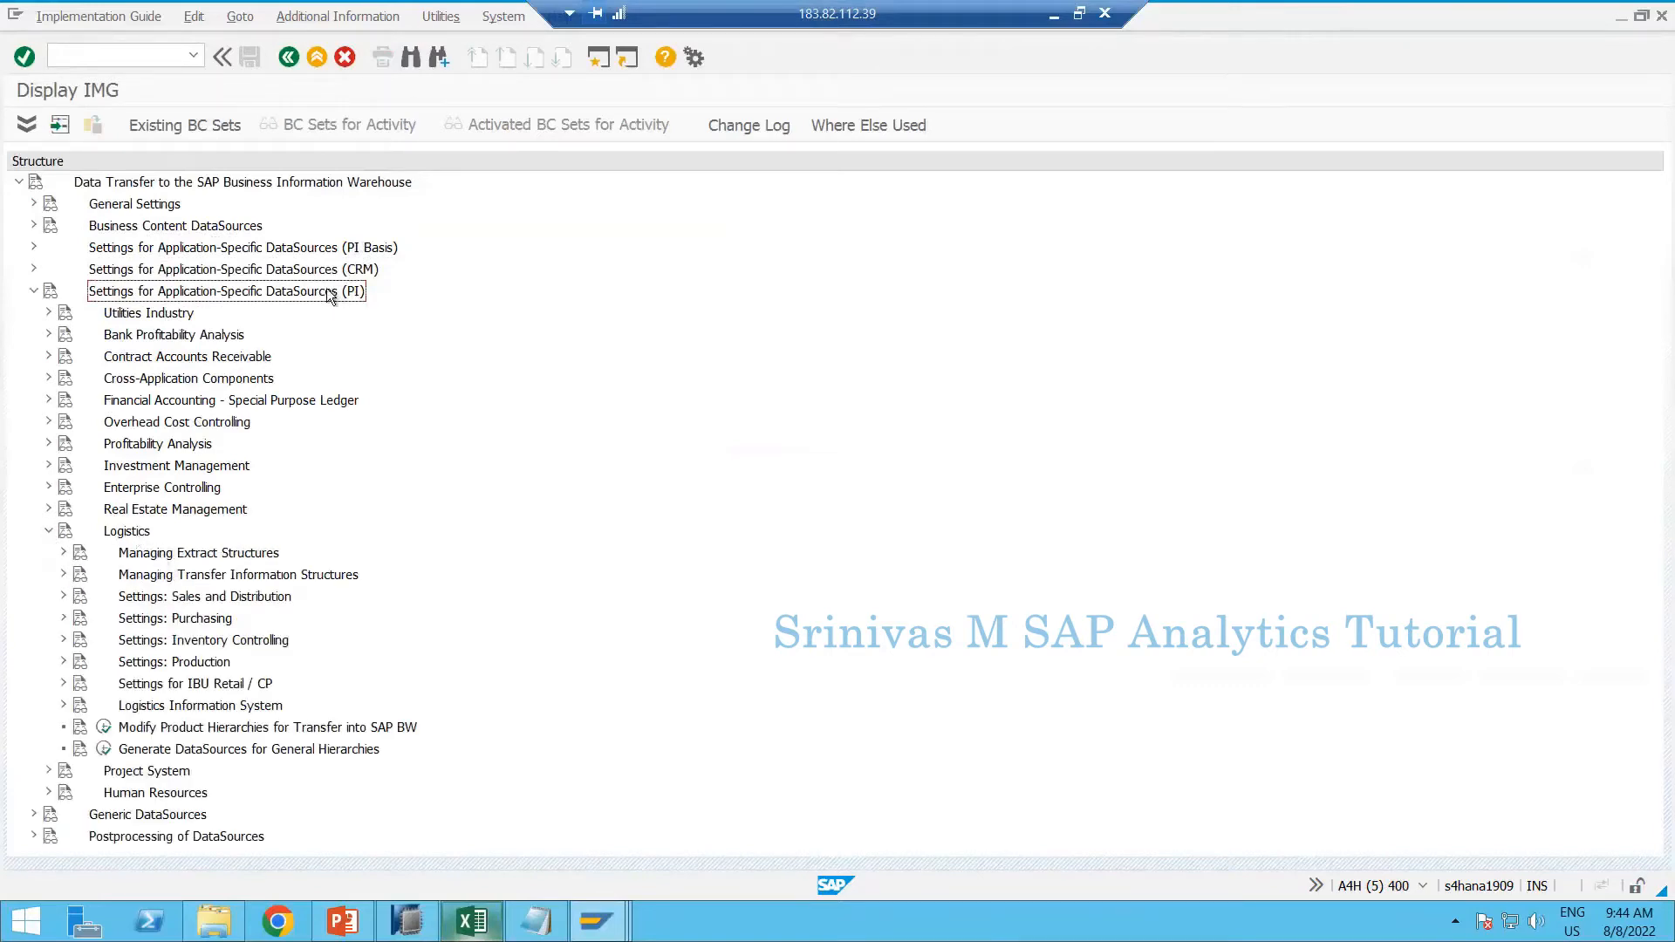
pyautogui.click(127, 533)
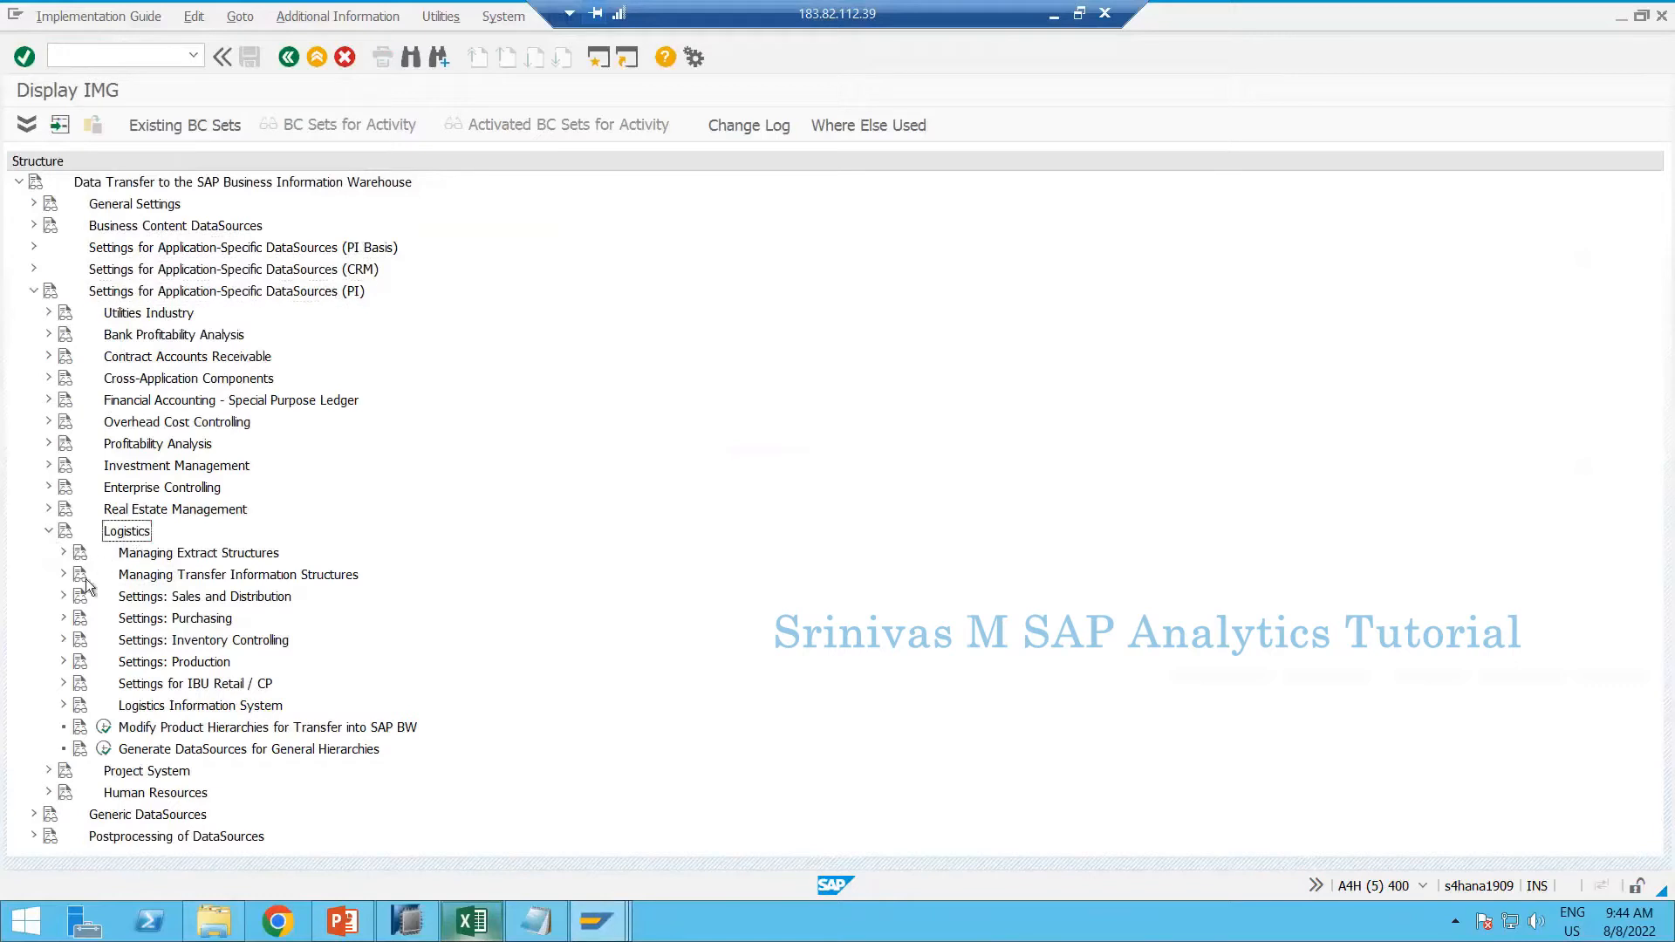
pyautogui.click(64, 555)
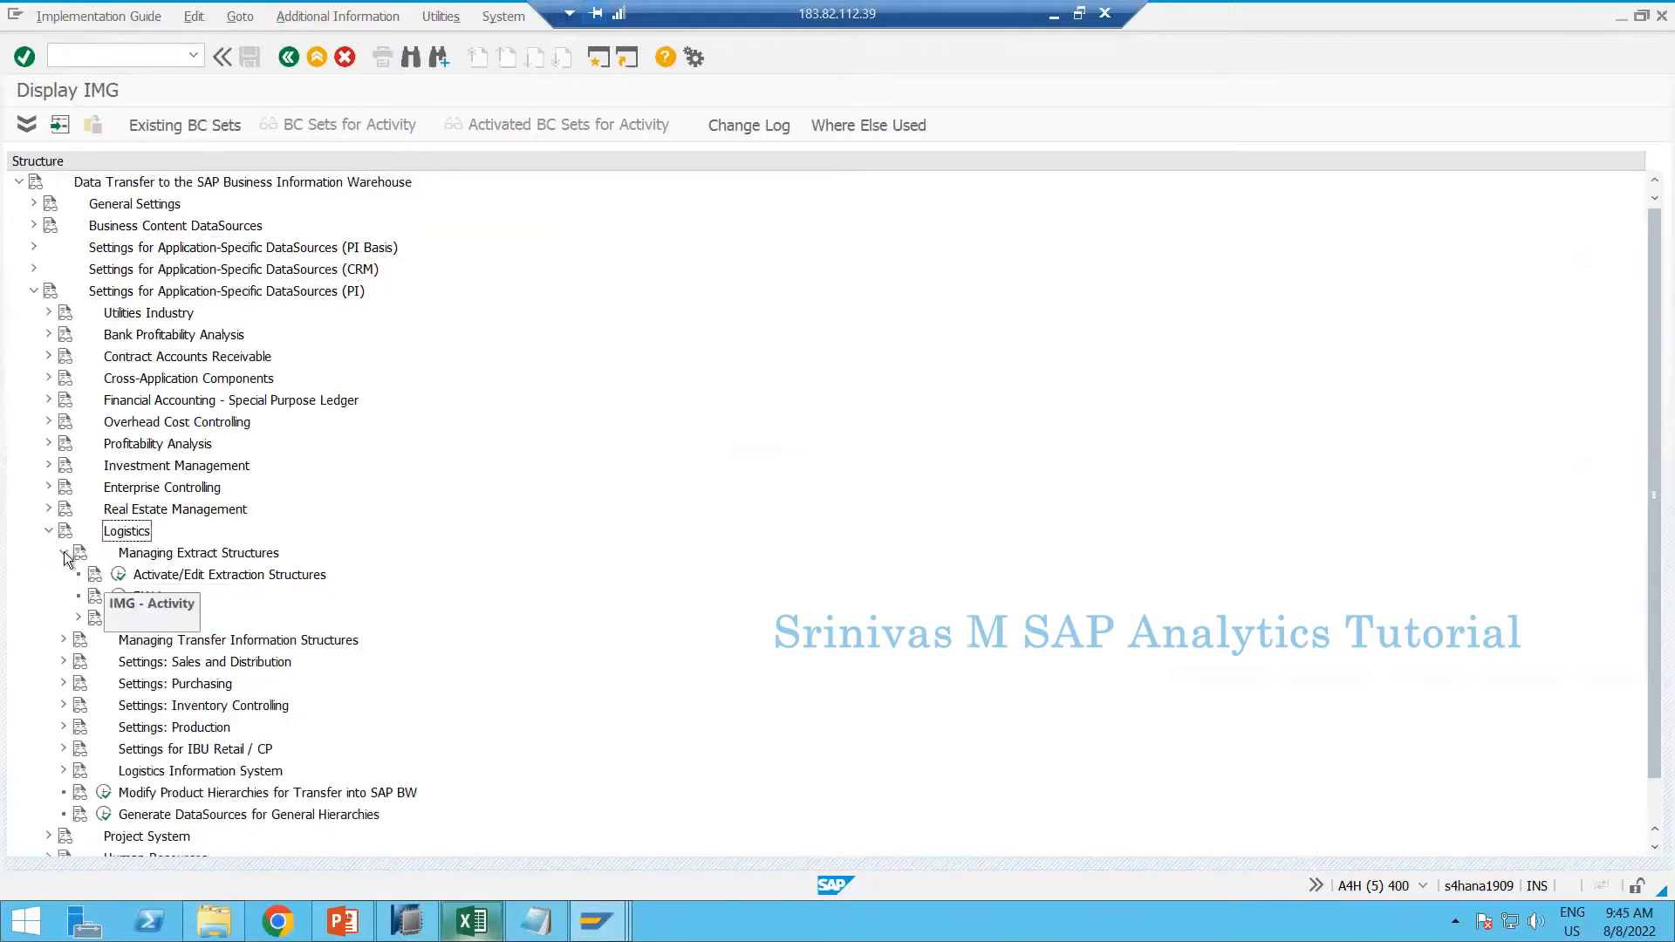
# Expand Initialization, Filling in the Setup Table, and Application-Specific Setup of Statistical Data under Managing Extract Structures
pyautogui.click(78, 618)
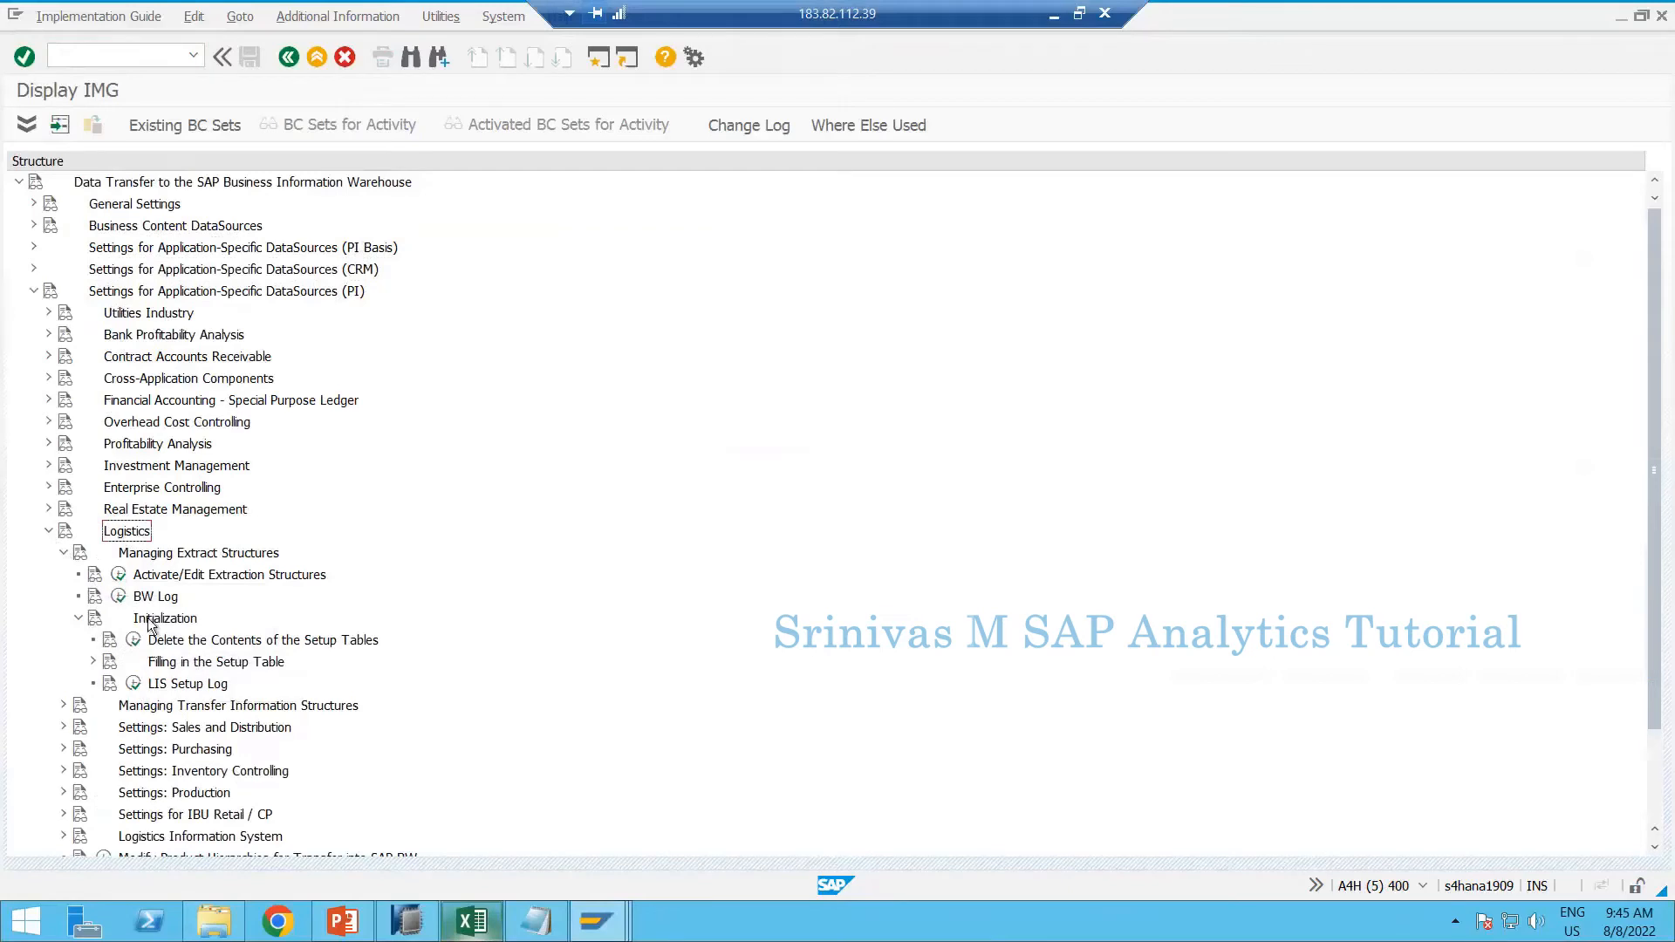
pyautogui.click(92, 662)
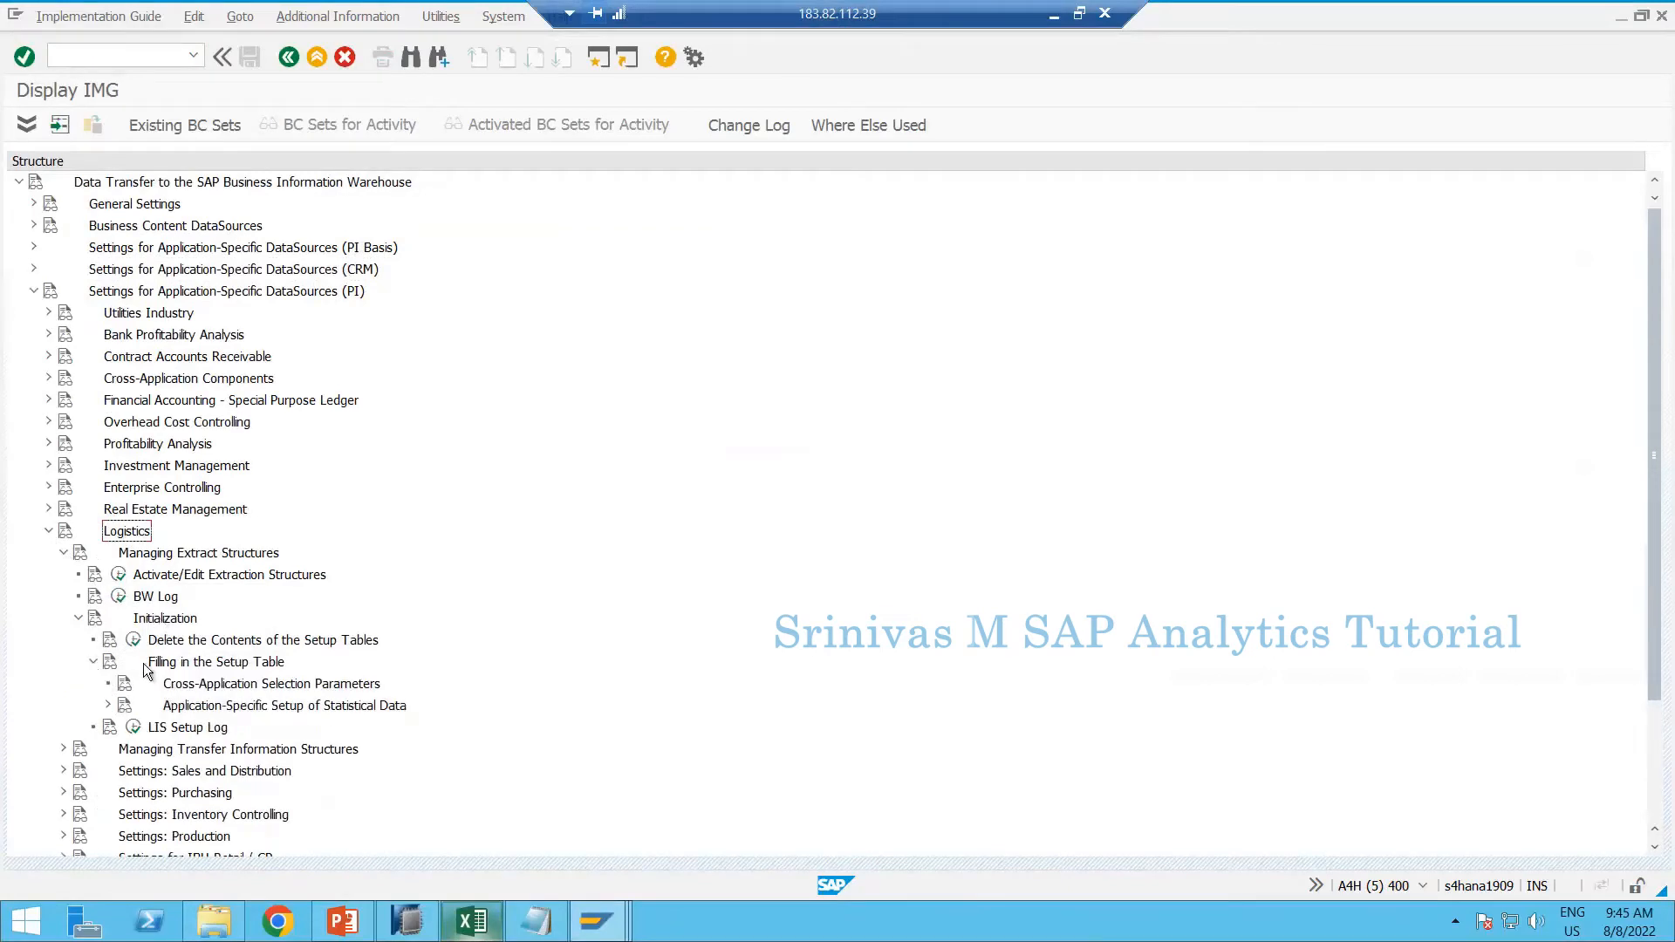
pyautogui.click(233, 667)
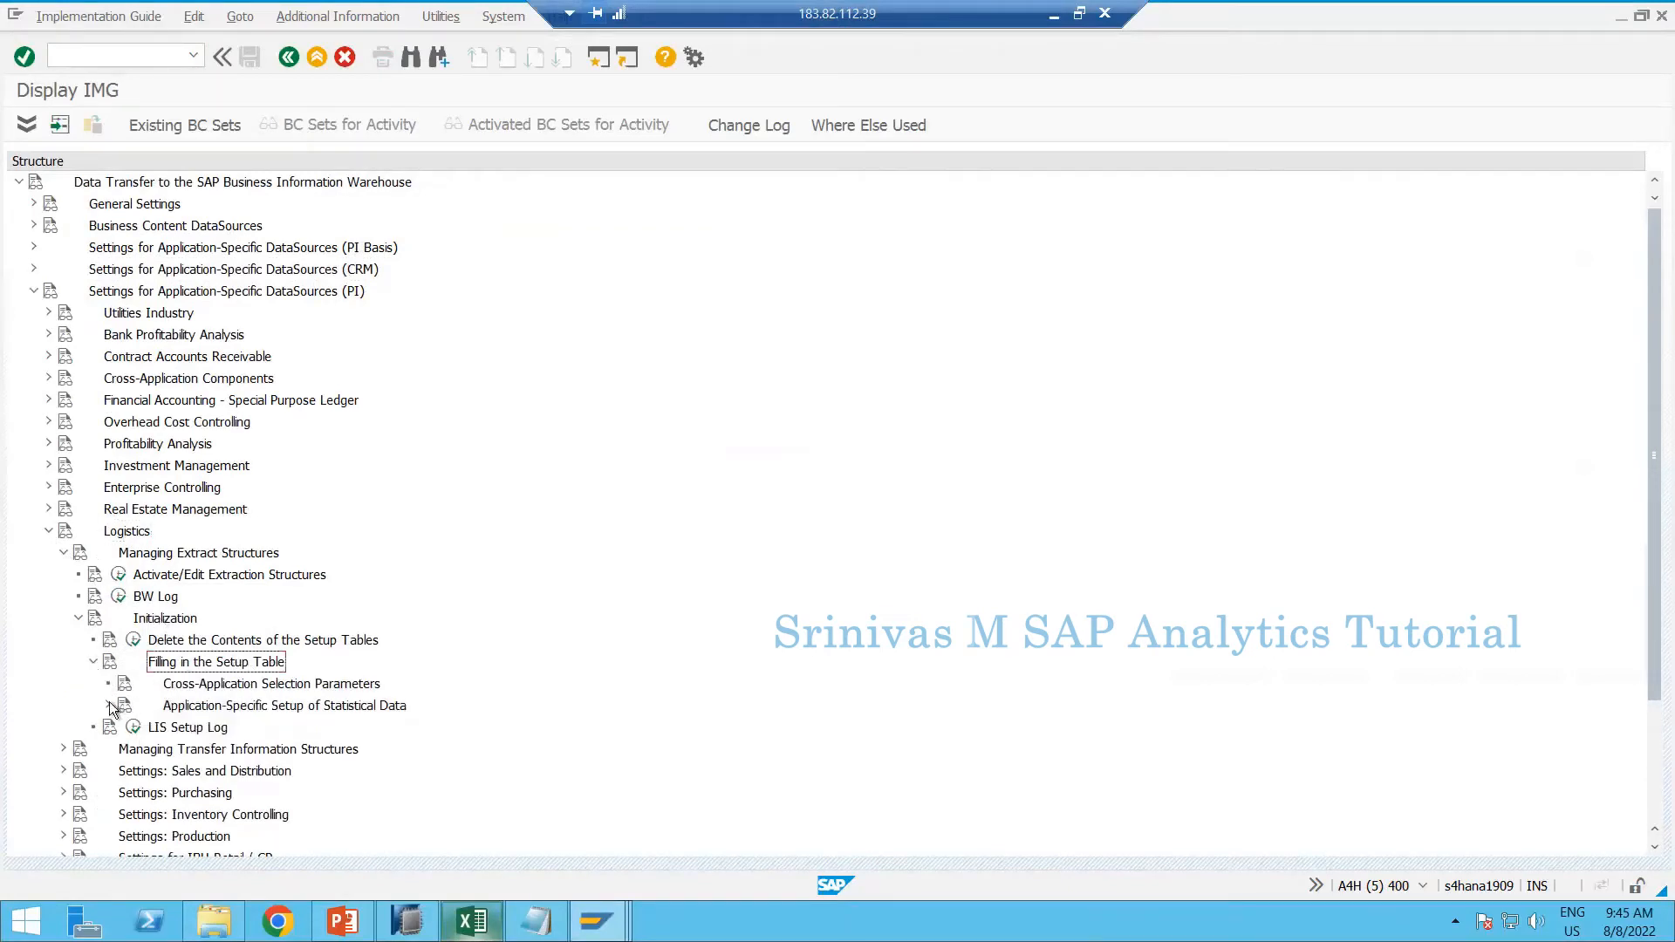
pyautogui.click(108, 704)
pyautogui.scroll(-1, 218, 586)
pyautogui.scroll(-2, 218, 586)
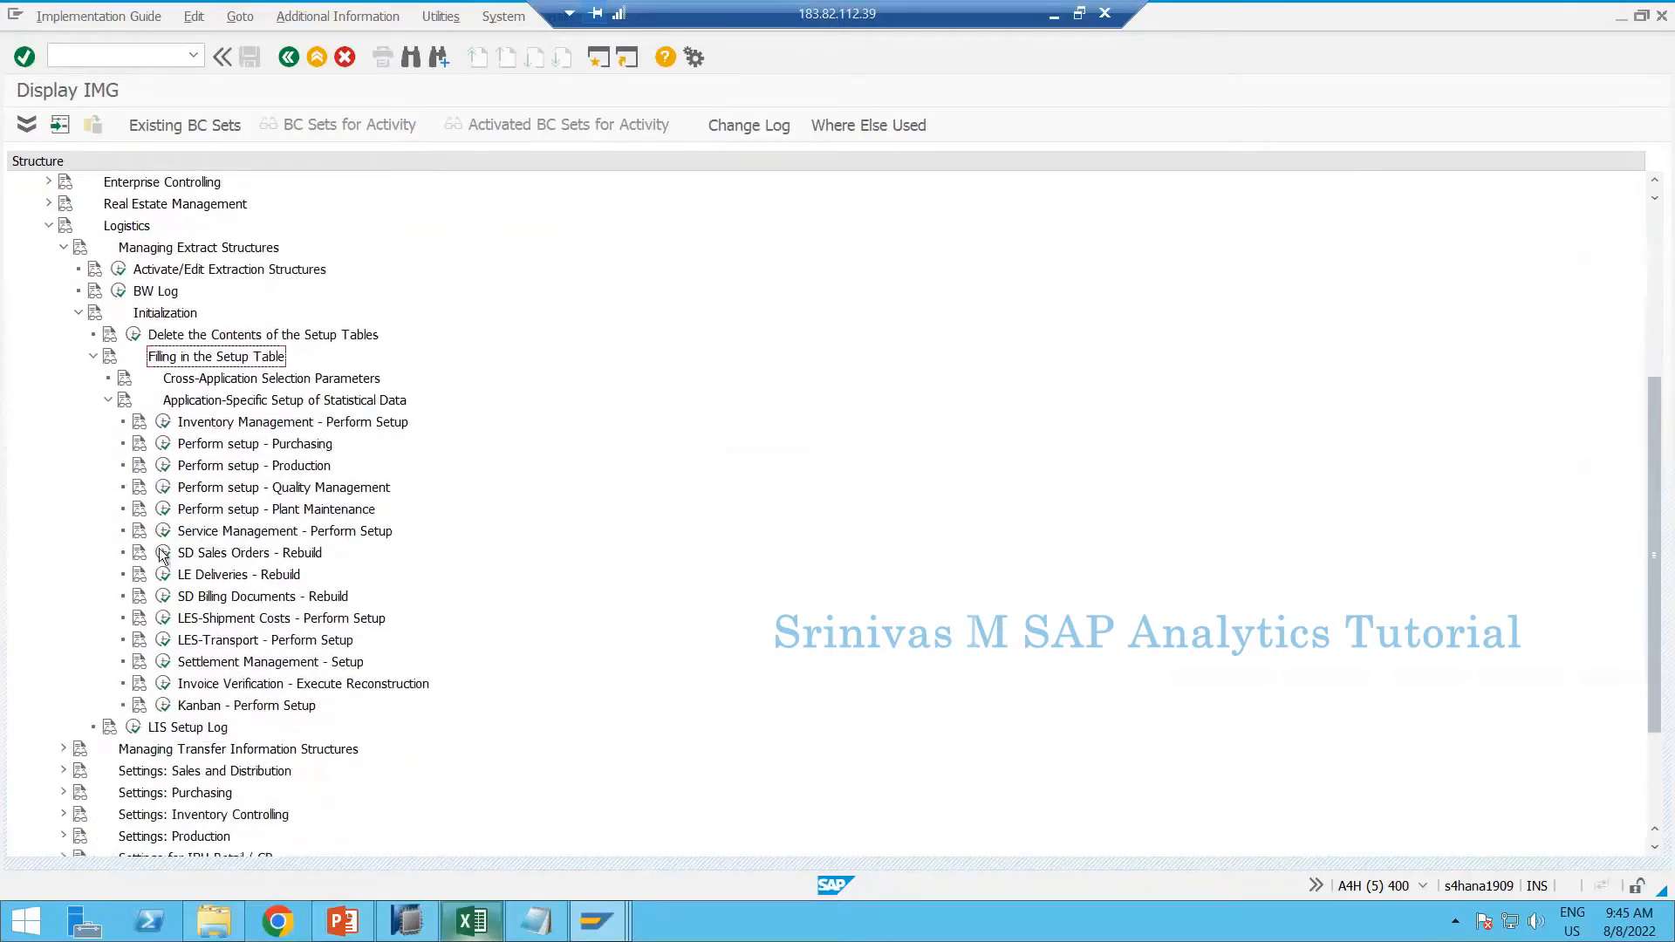
# Check application 11 in the LO Data Extraction Customizing Cockpit, then execute SD Sales Orders - Rebuild in the implementation guide
pyautogui.click(597, 920)
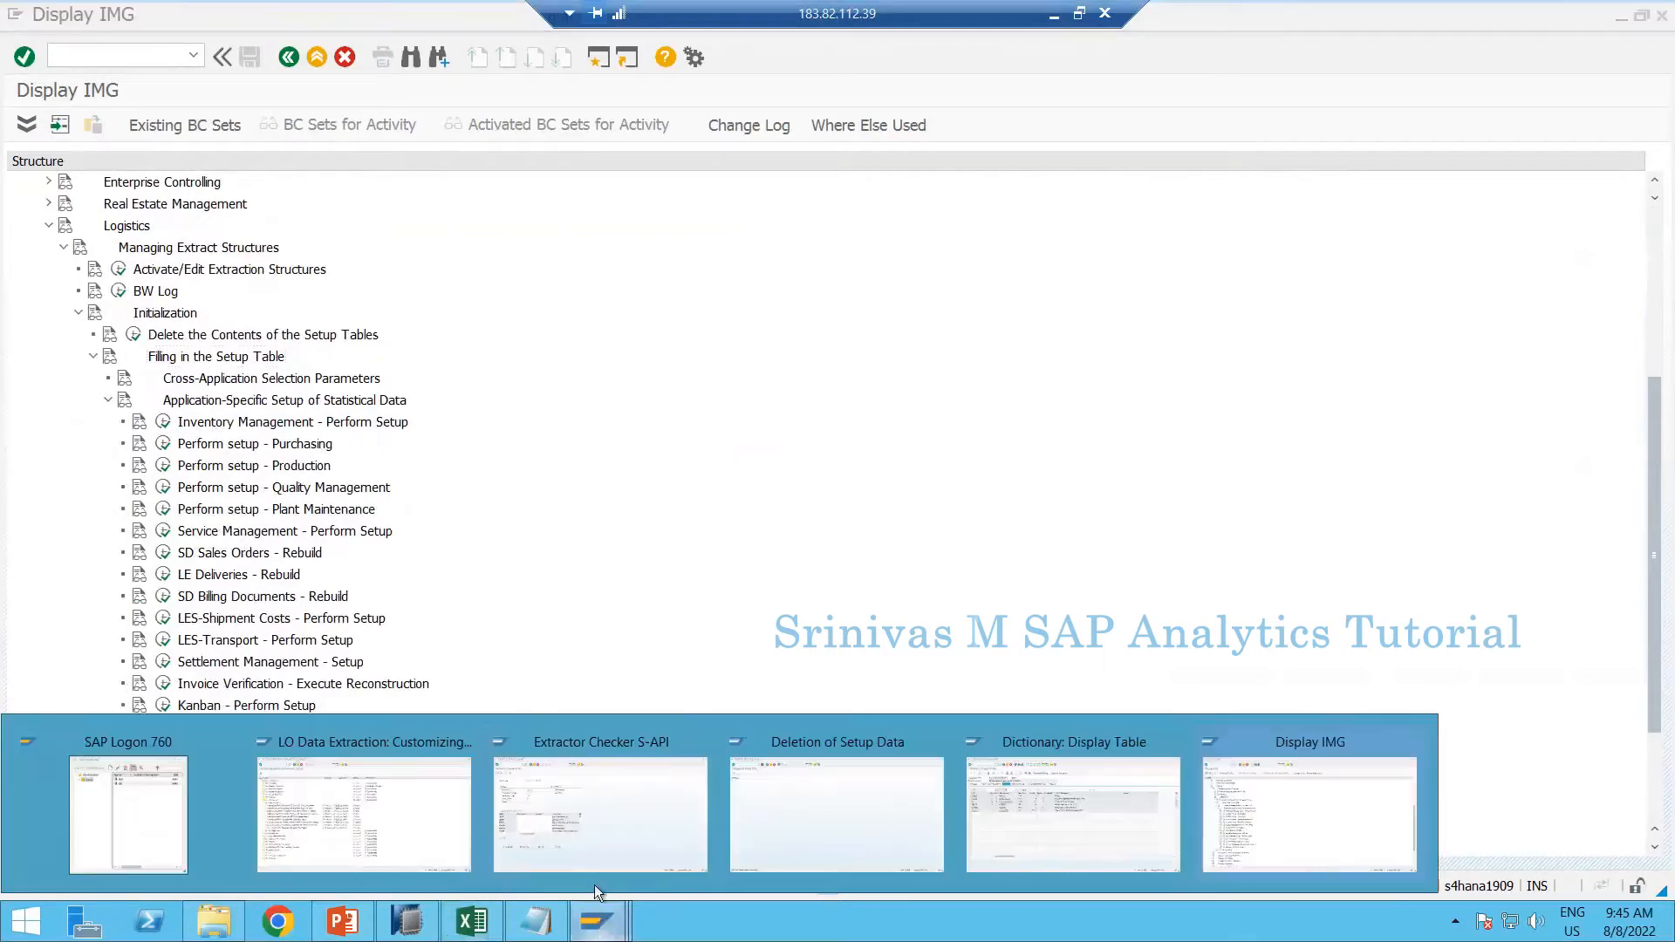
pyautogui.click(297, 820)
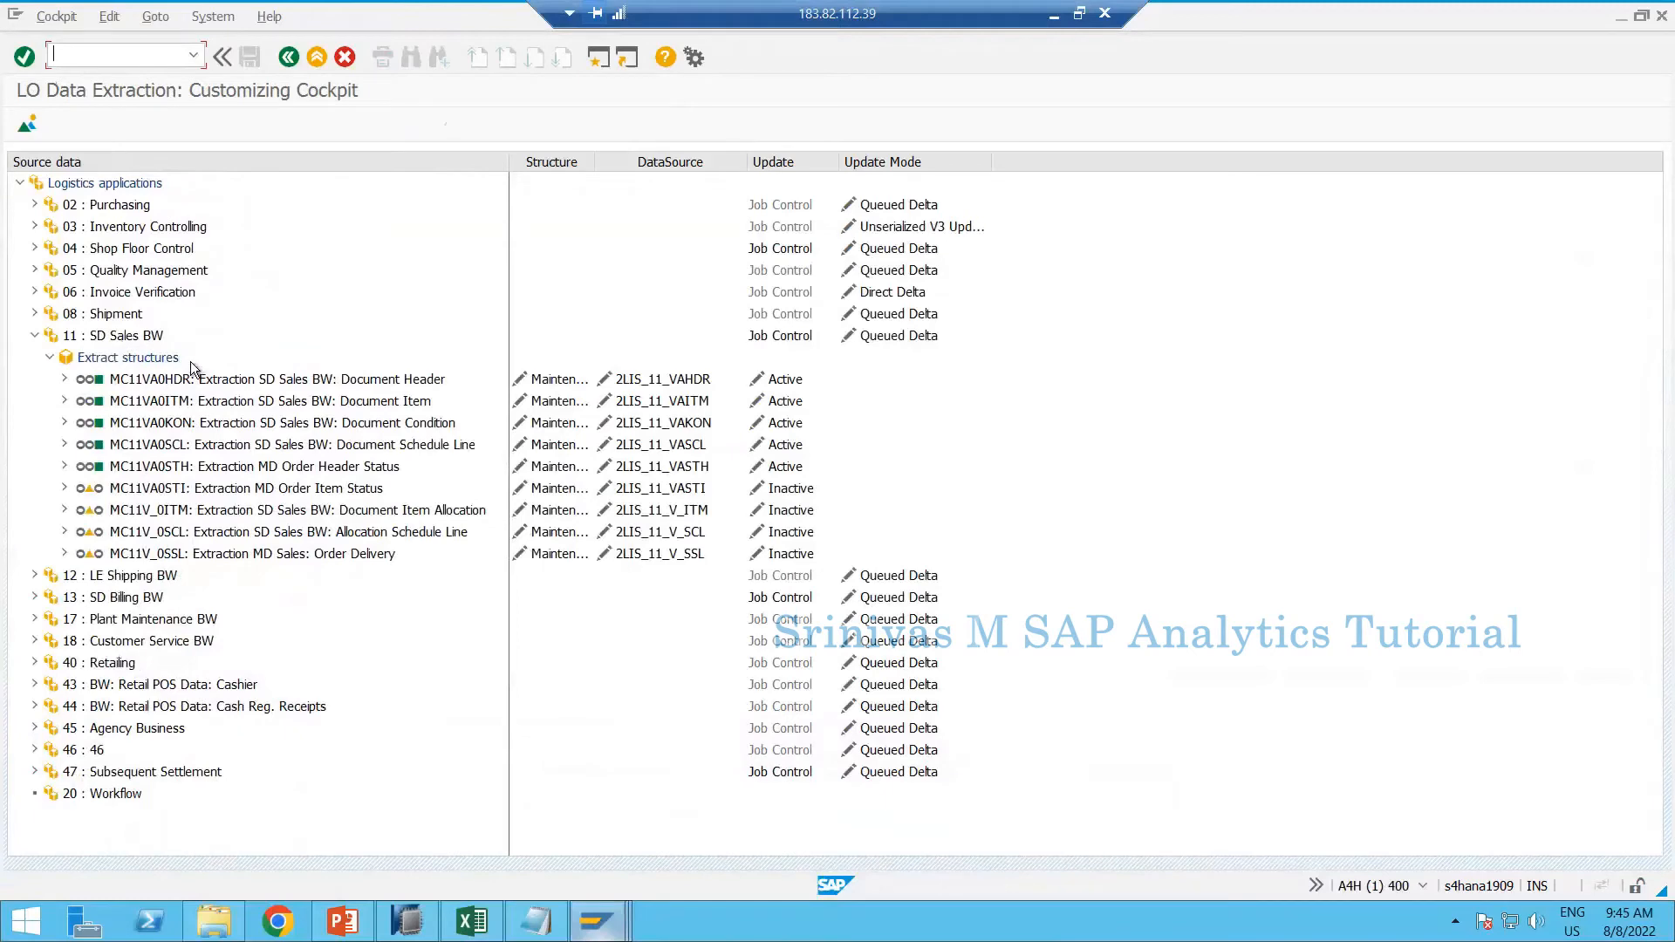
pyautogui.hotkey('alt', 'Tab')
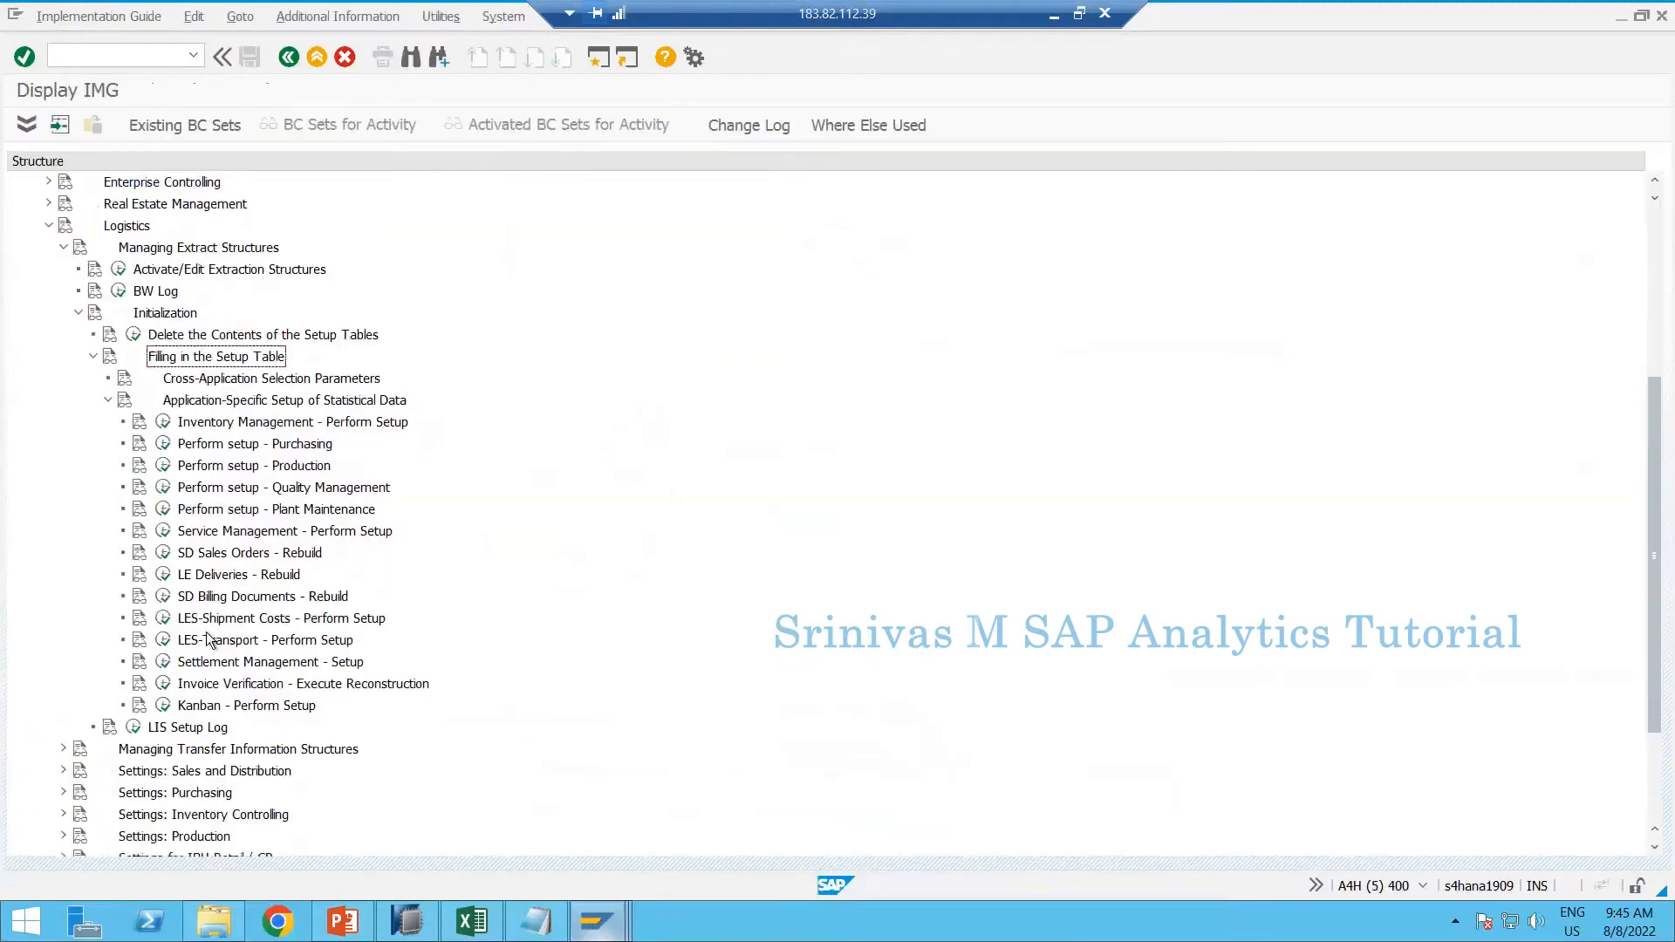
pyautogui.click(165, 554)
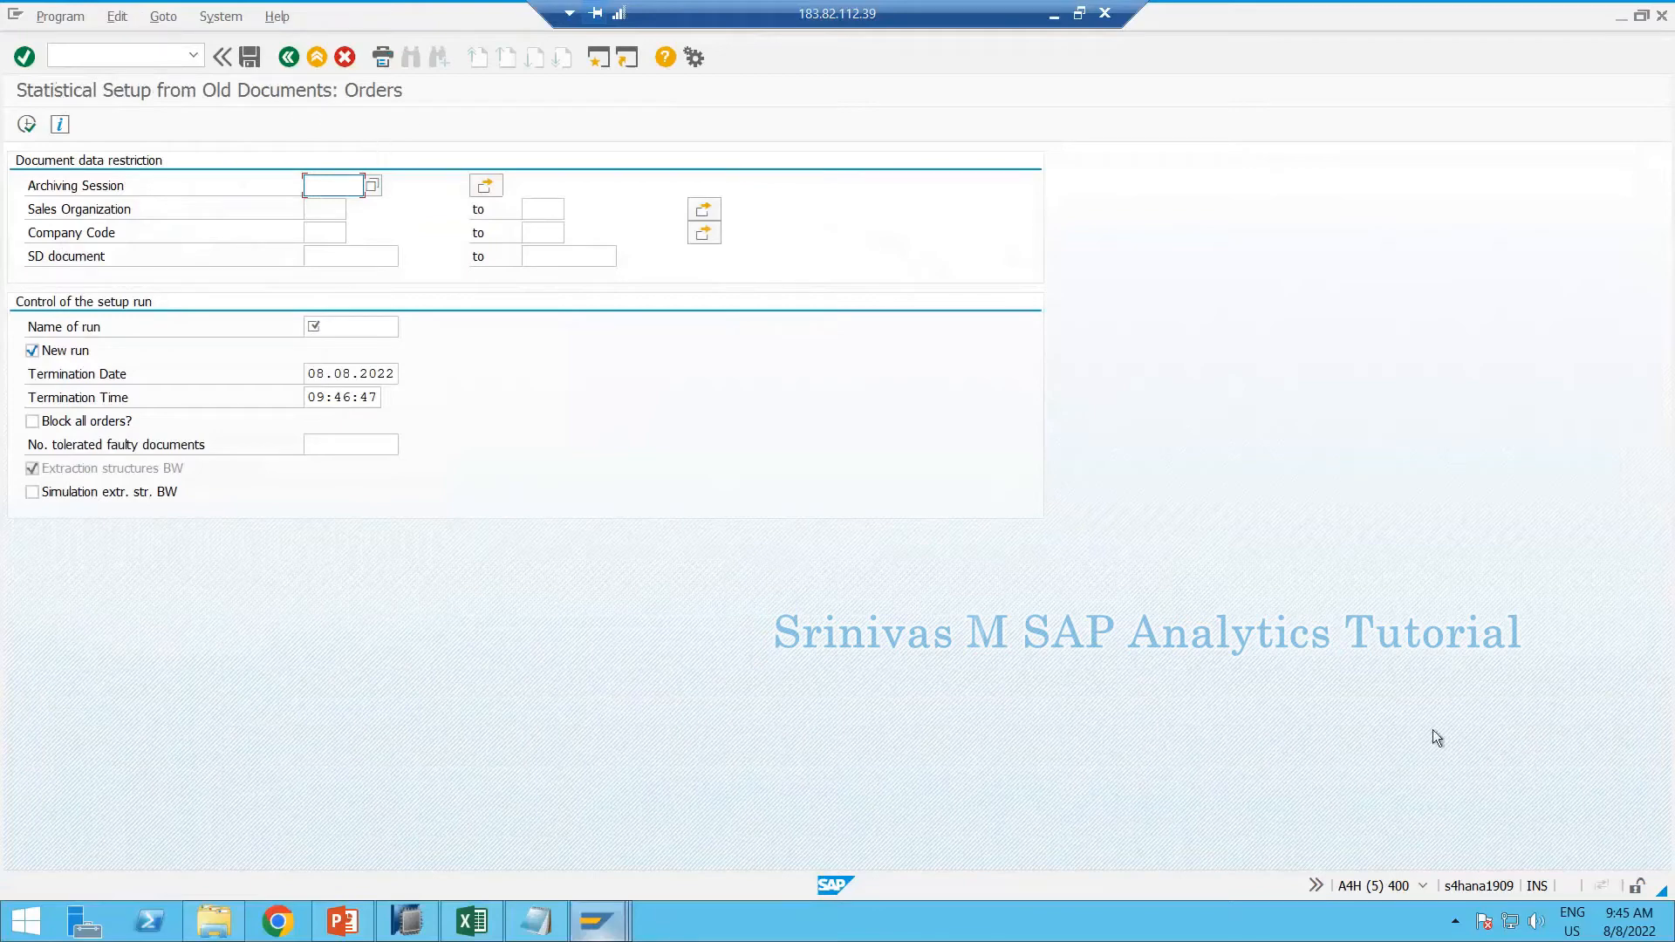
# Look up the orders setup's transaction code in the system information, open OLI7BW in a new session, and close that duplicate session
pyautogui.click(1420, 886)
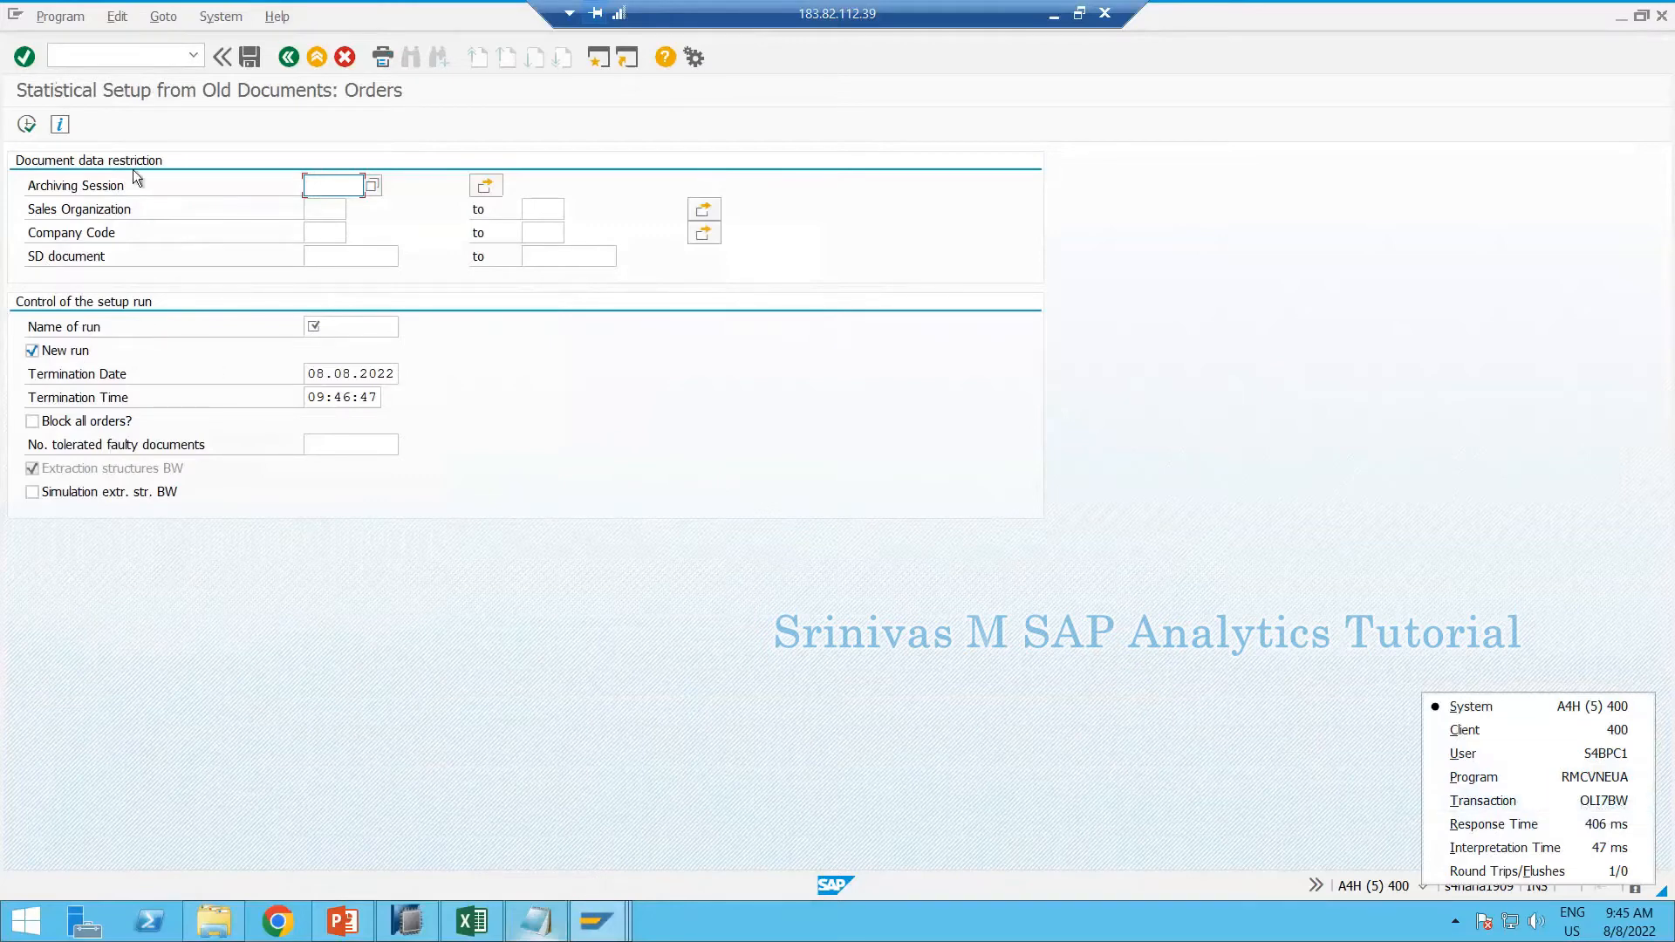
pyautogui.click(75, 56)
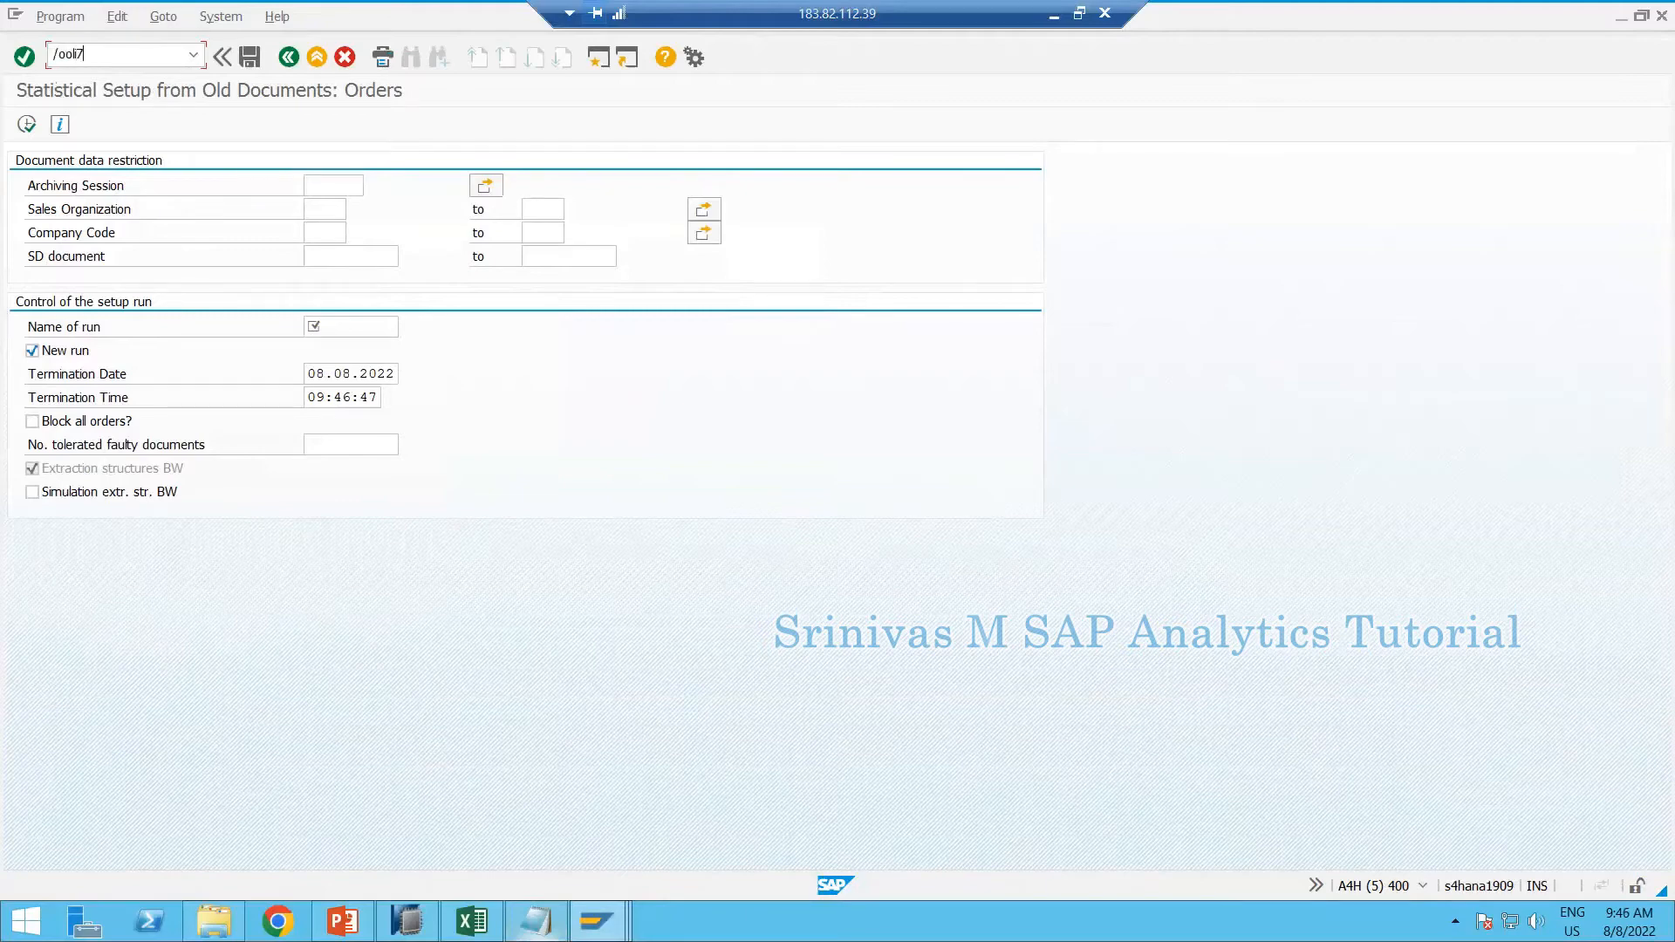
pyautogui.press('Return')
pyautogui.click(591, 919)
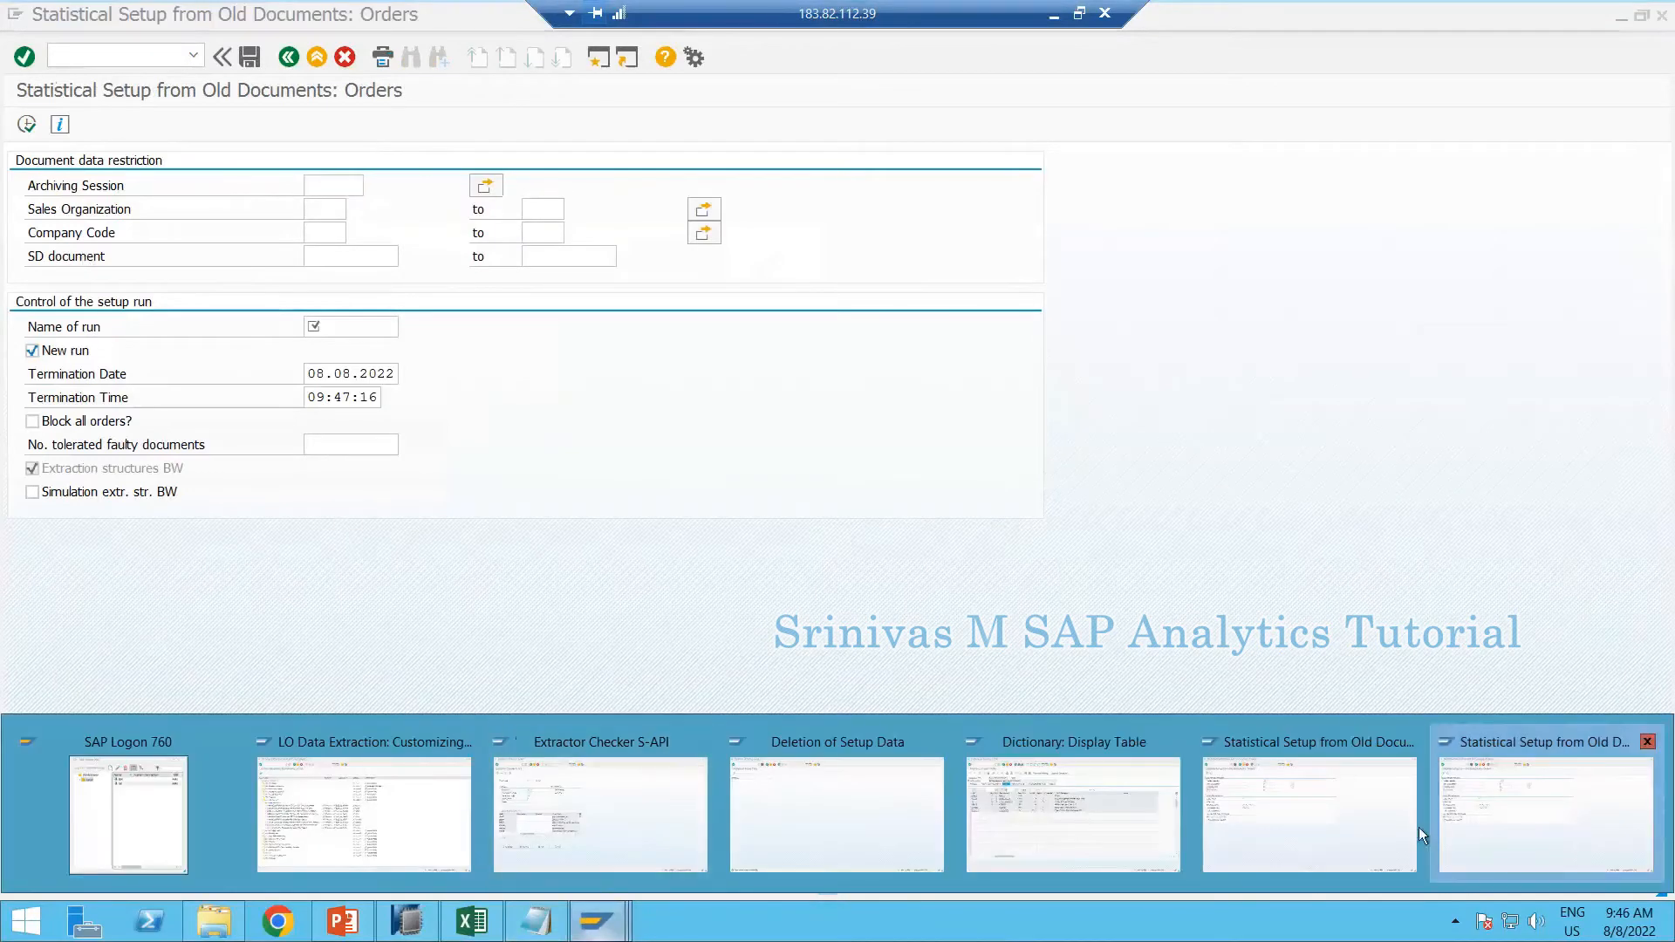
pyautogui.click(1648, 742)
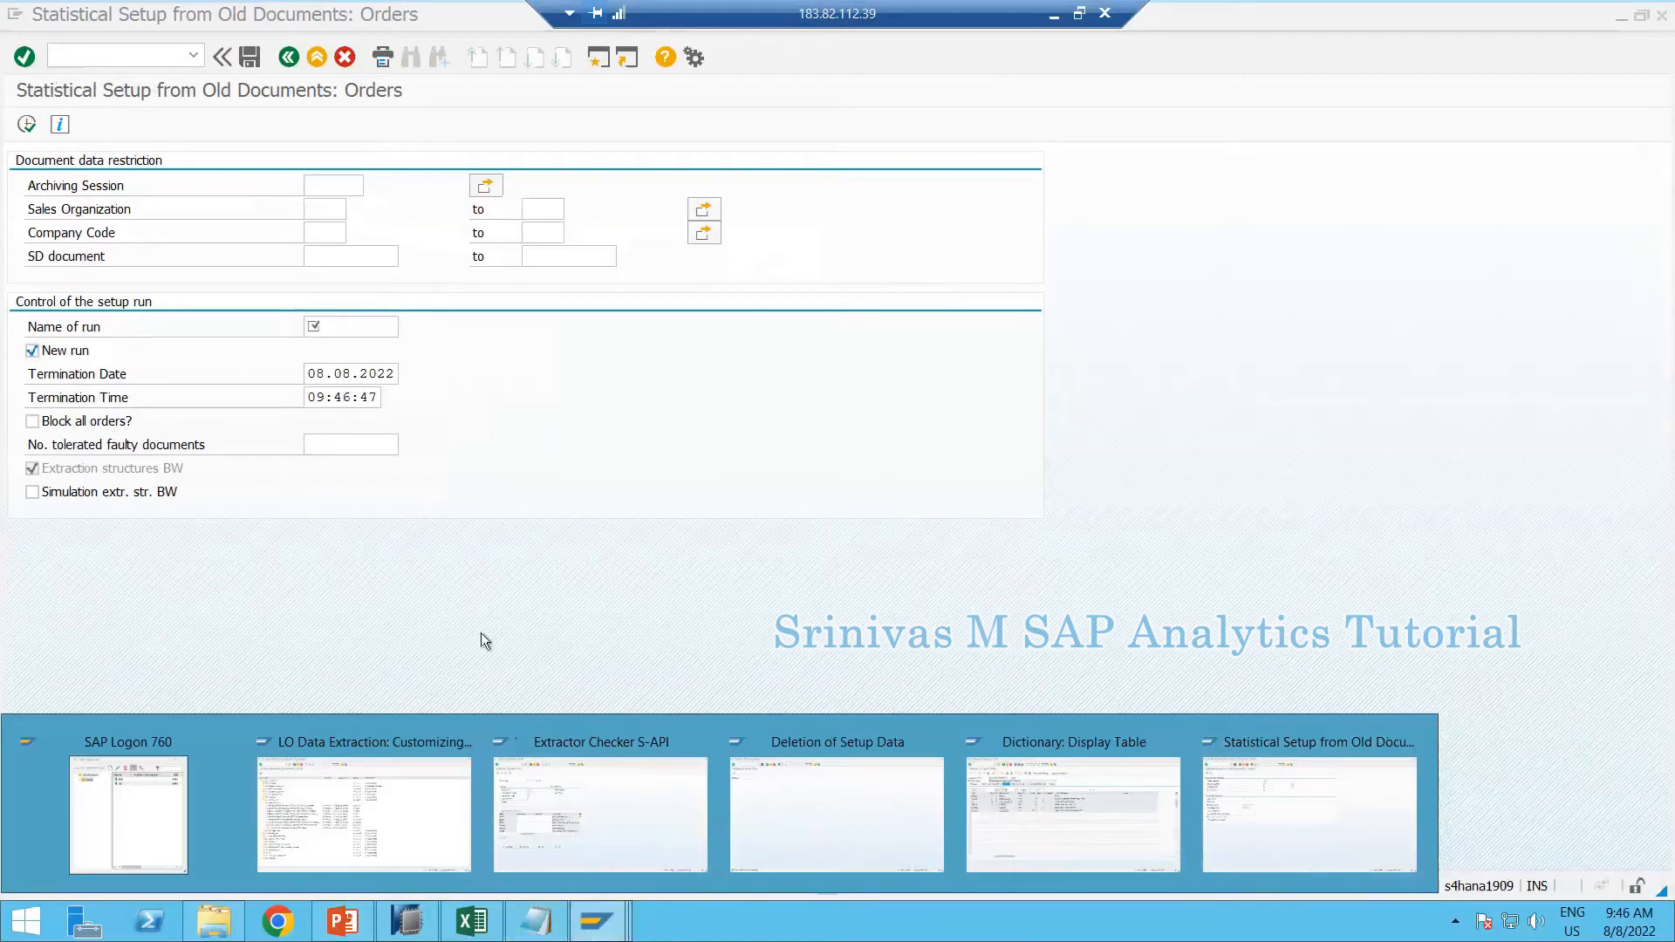
pyautogui.click(485, 581)
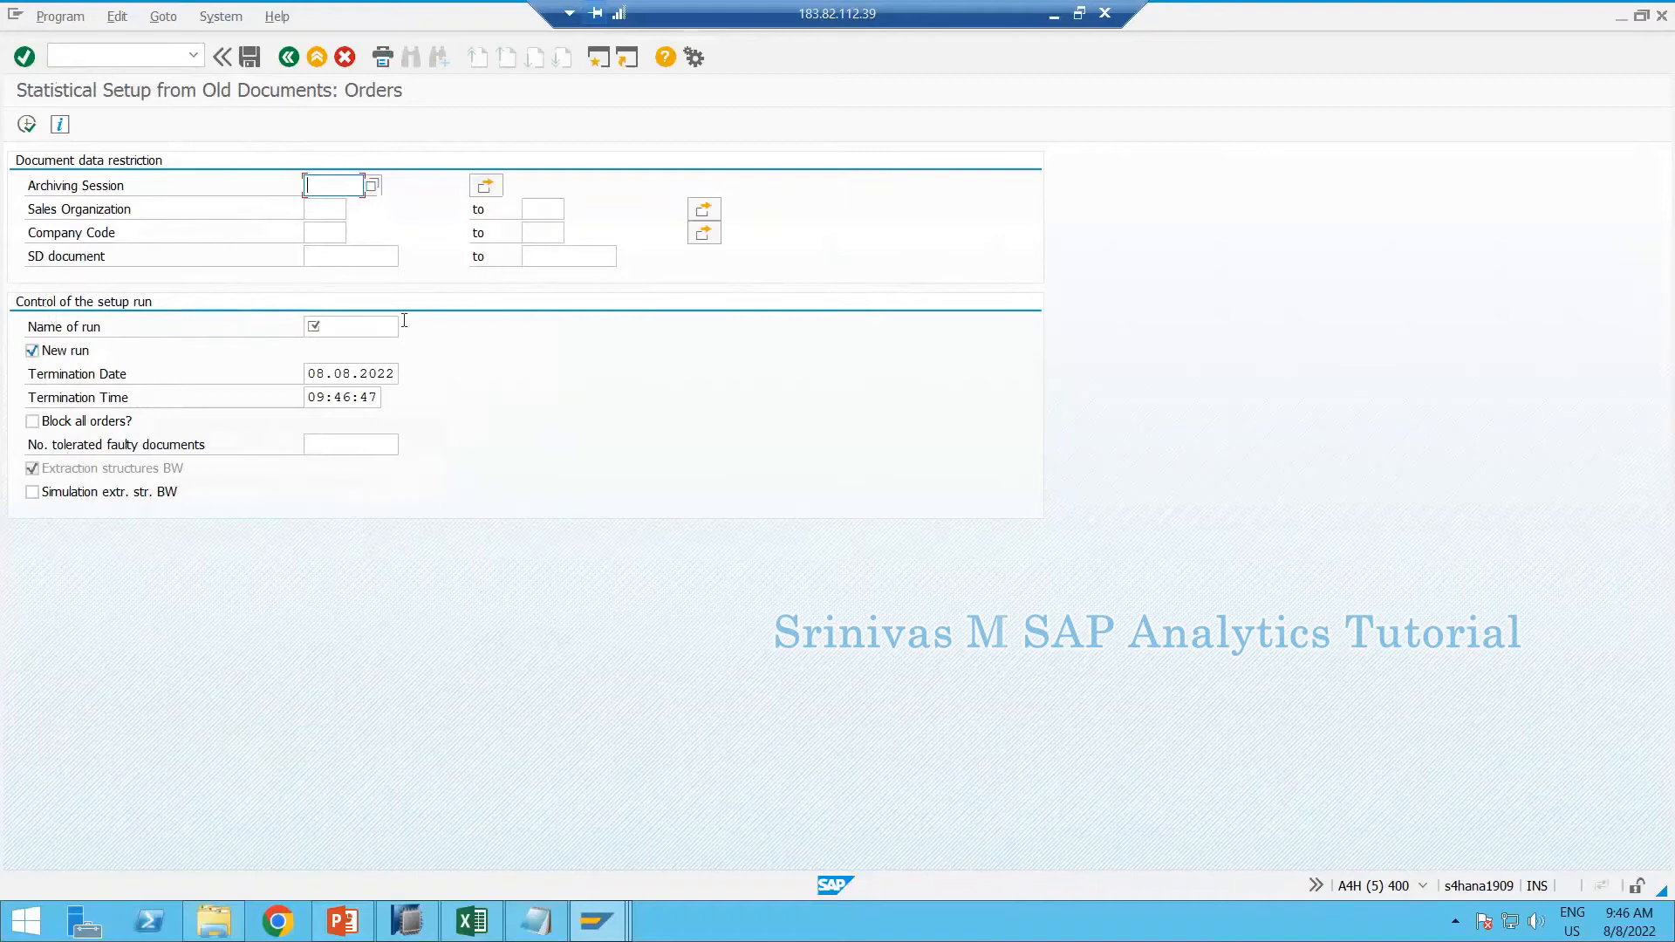
# Switch to Excel, enter 2001 in cell E7 below the setup table notes, and return to the orders statistical setup in SAP
pyautogui.click(471, 920)
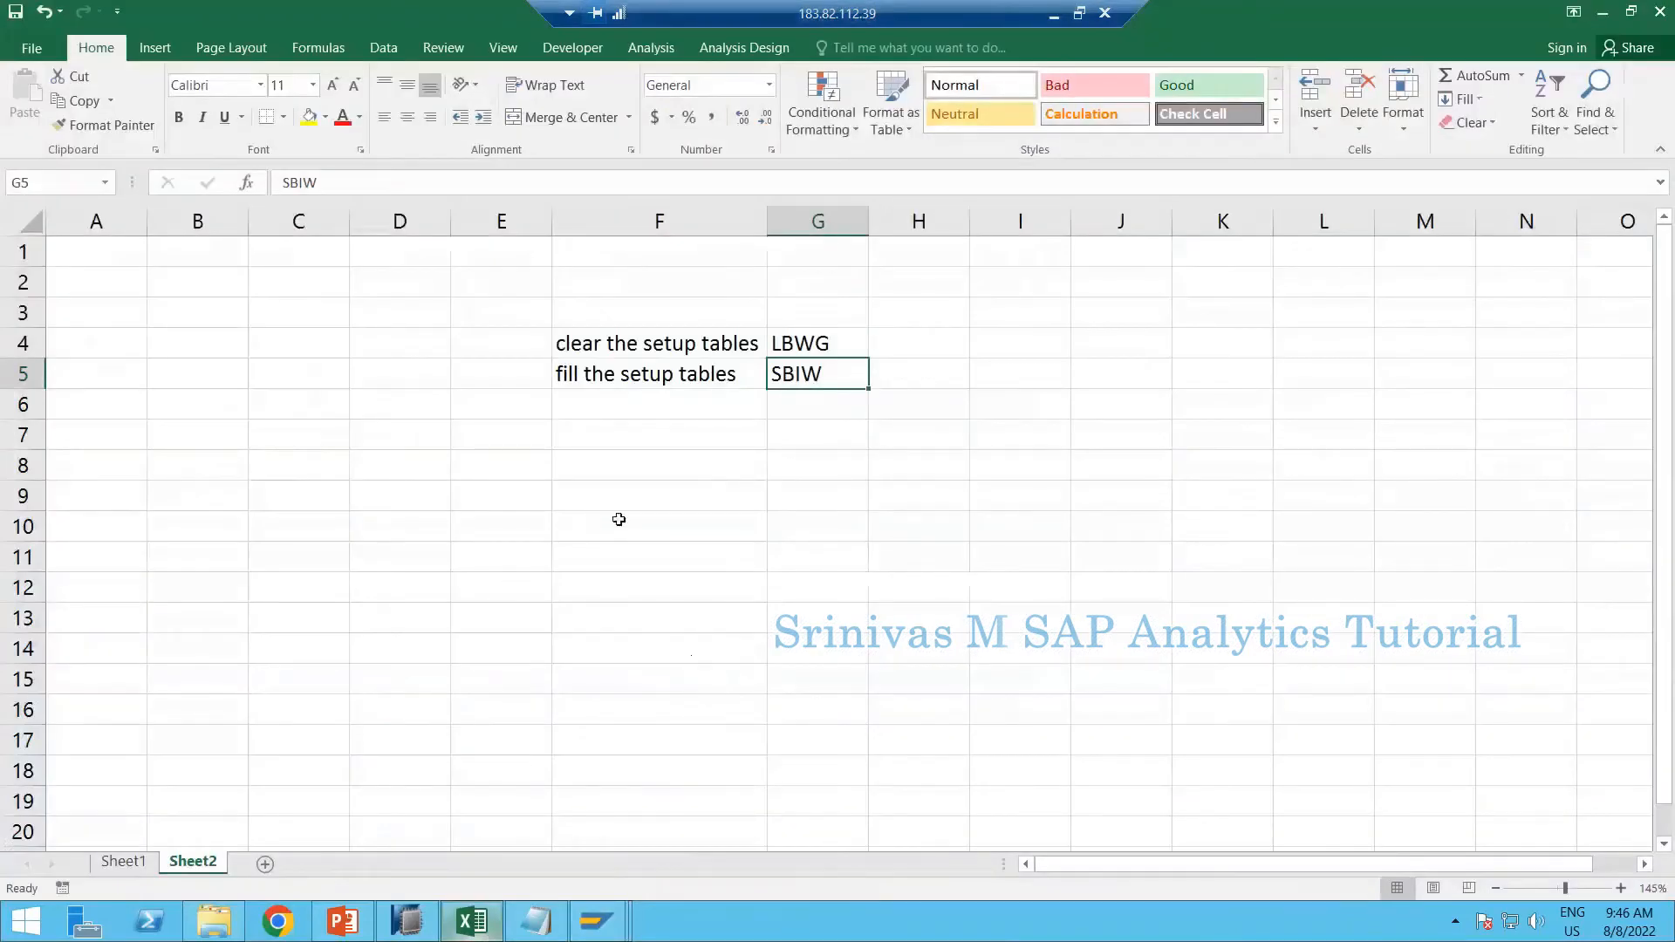
pyautogui.click(517, 445)
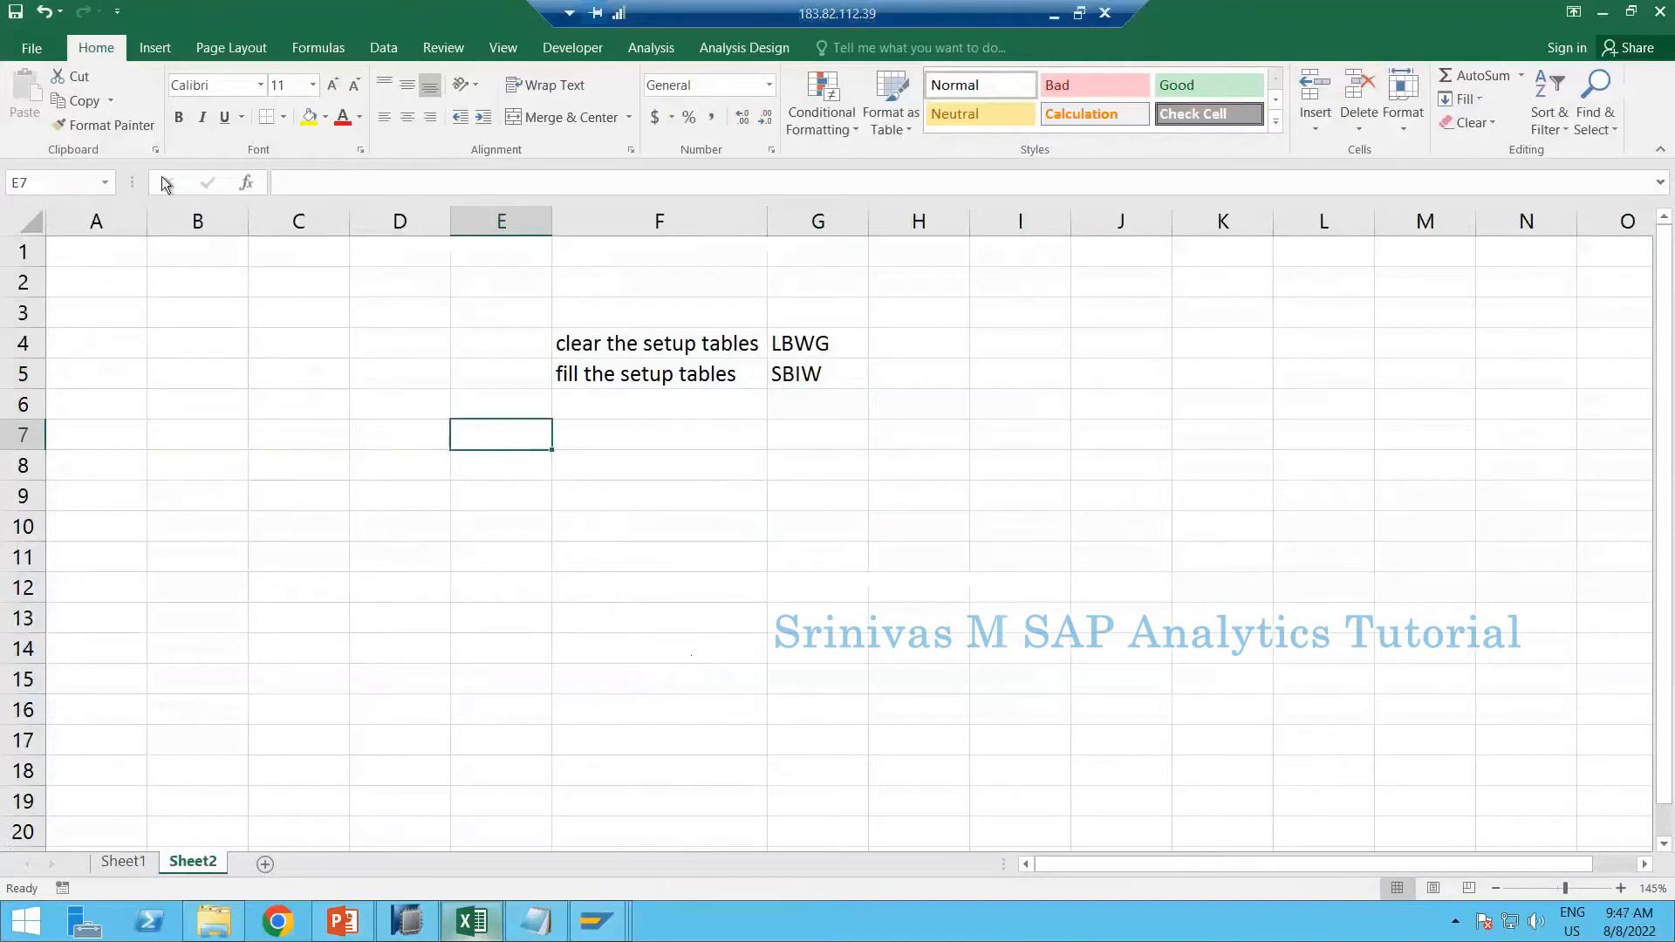
pyautogui.hotkey('alt', 'Tab')
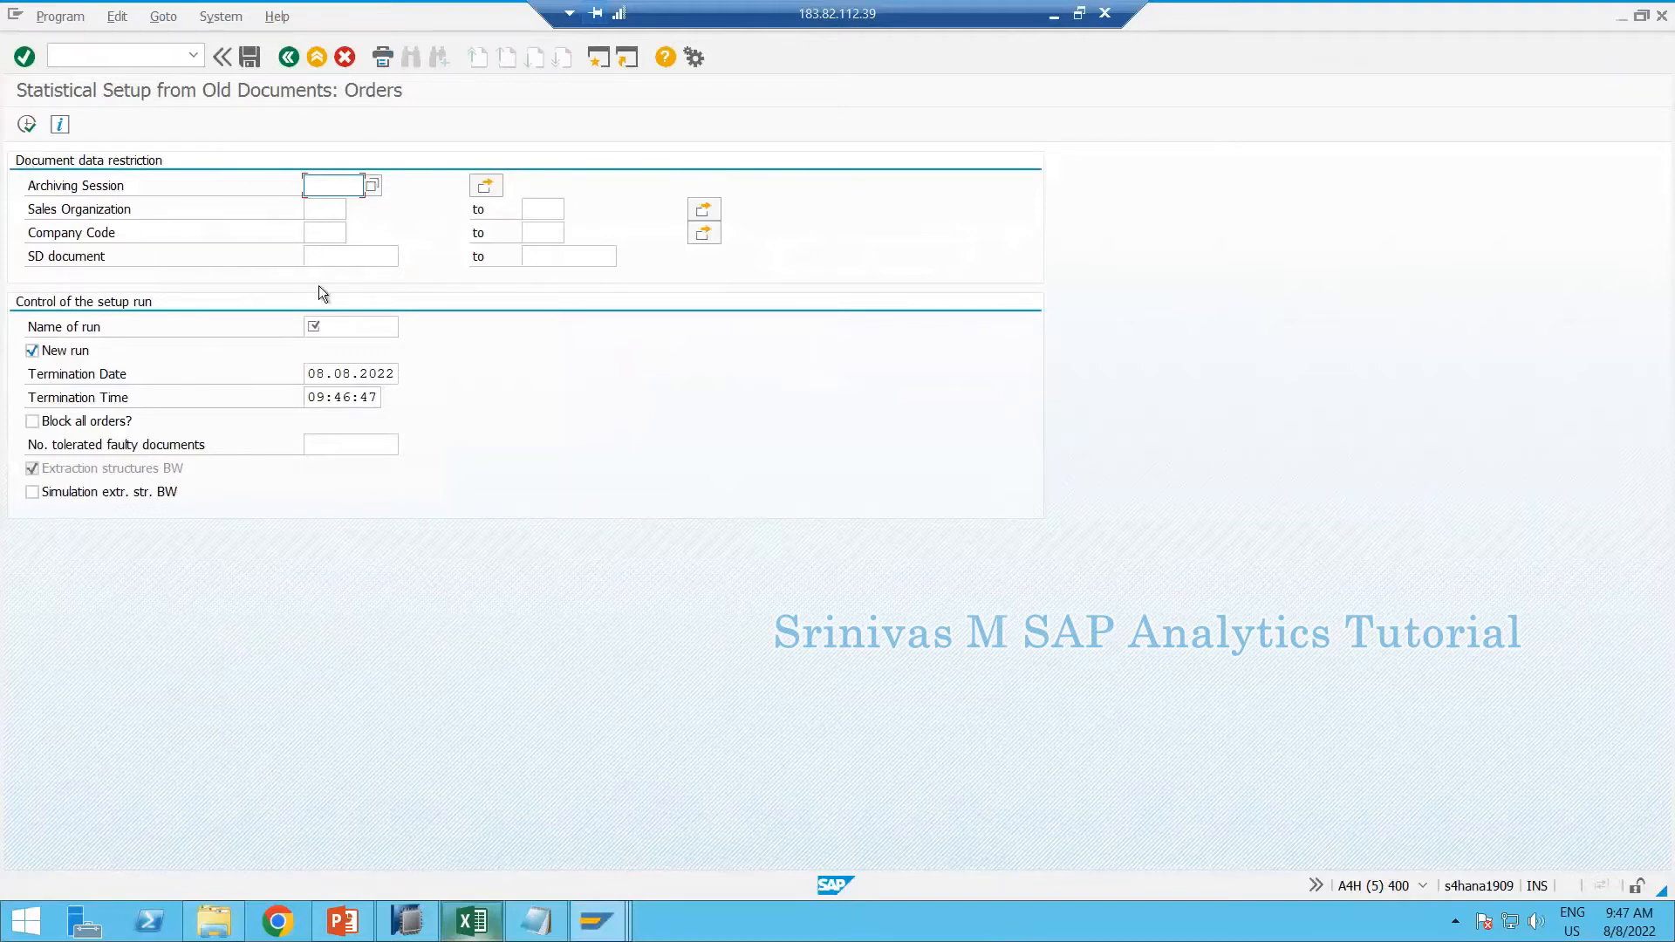
pyautogui.click(469, 921)
pyautogui.write('2001')
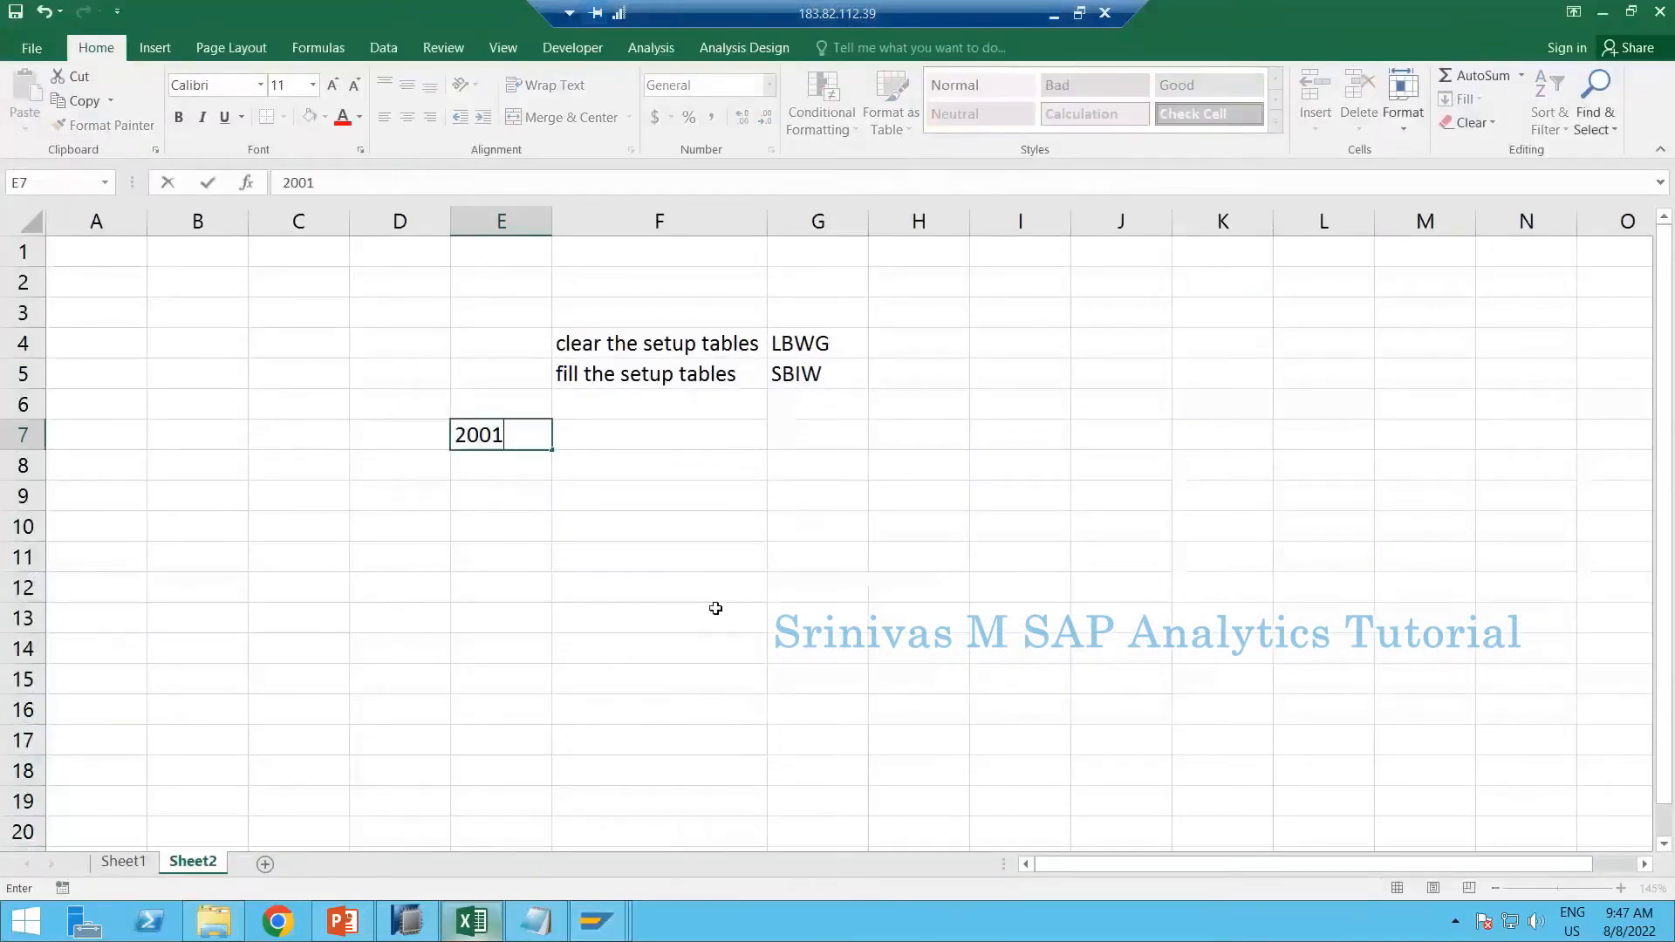
pyautogui.press('Return')
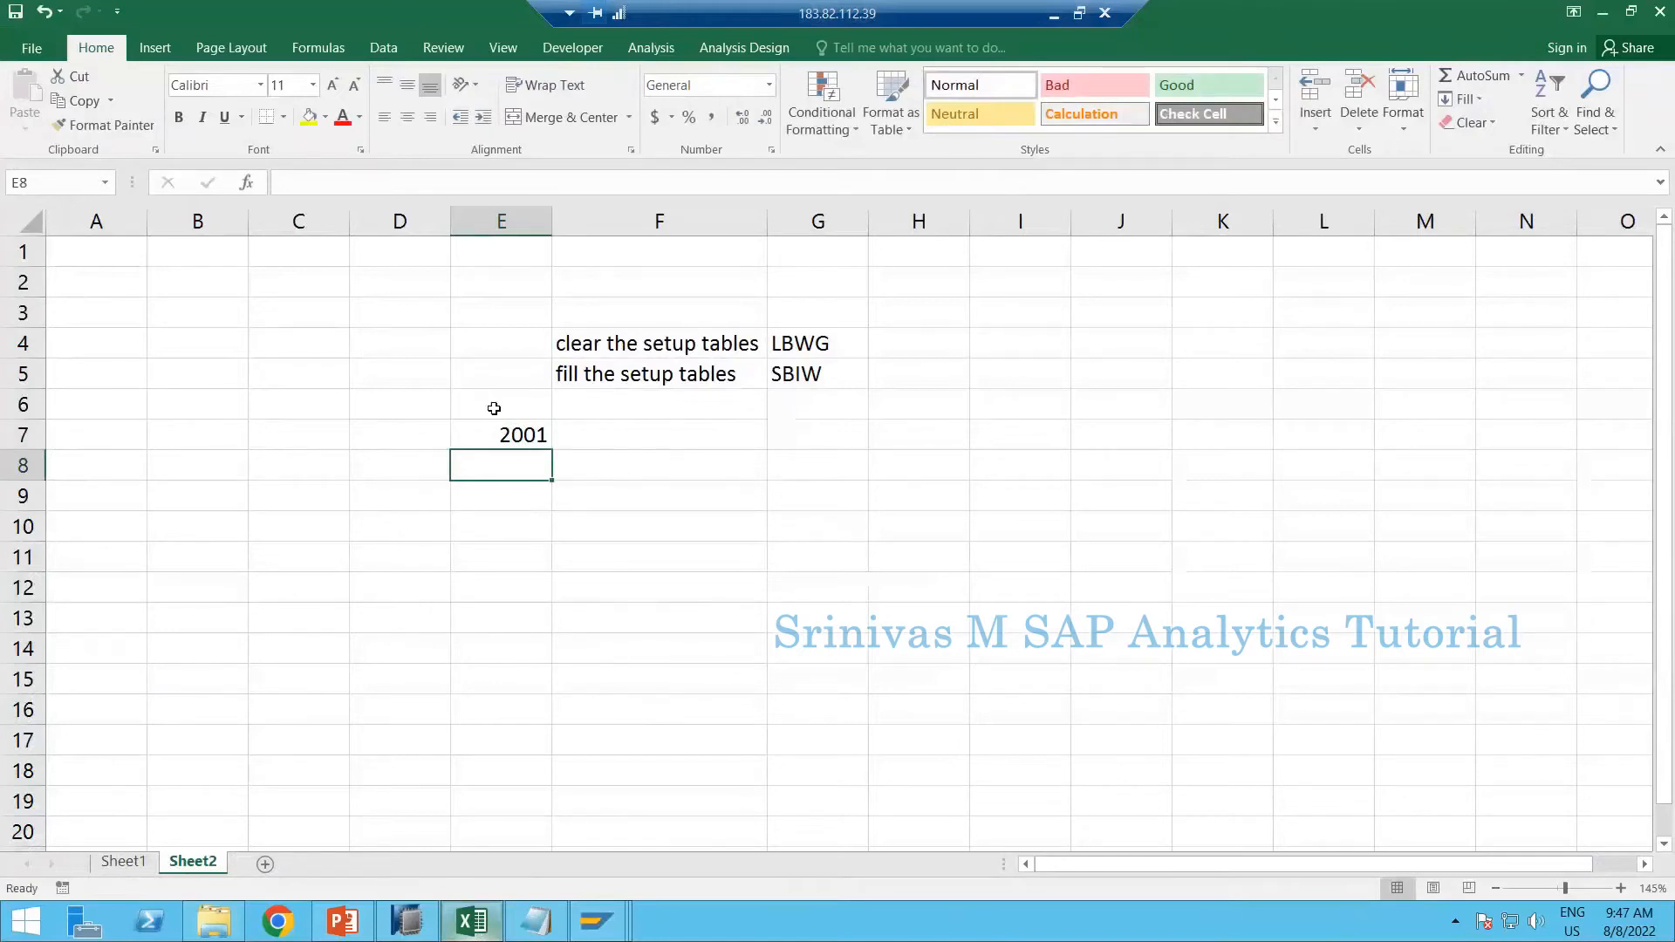
pyautogui.hotkey('alt', 'Tab')
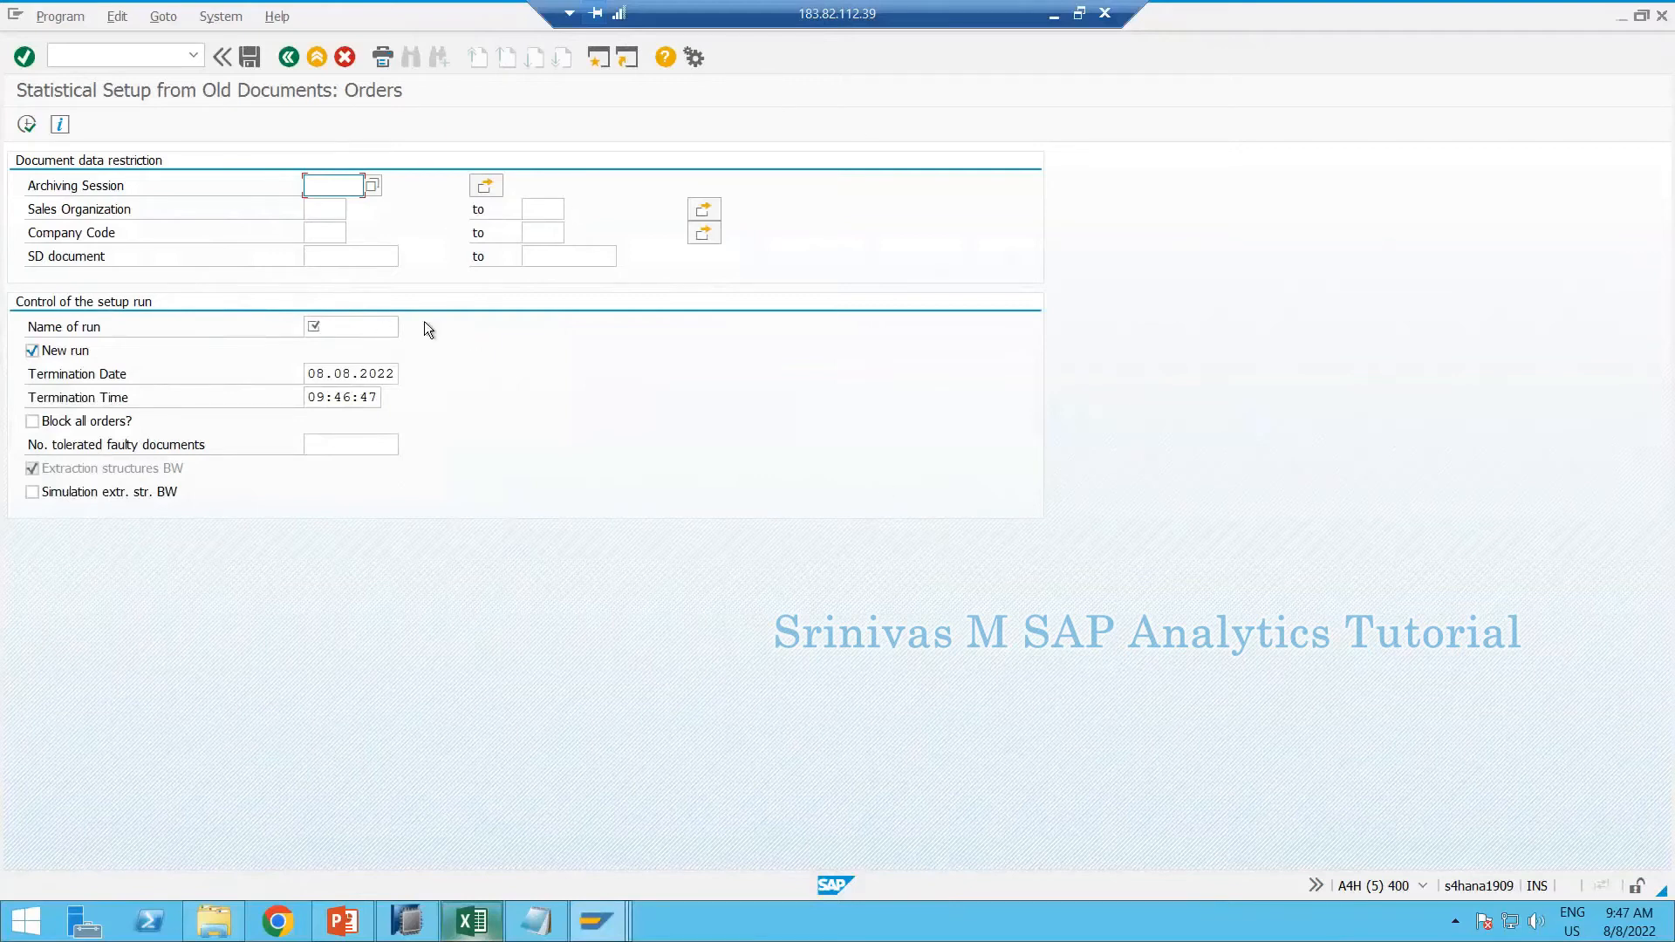
pyautogui.hotkey('alt', 'Tab')
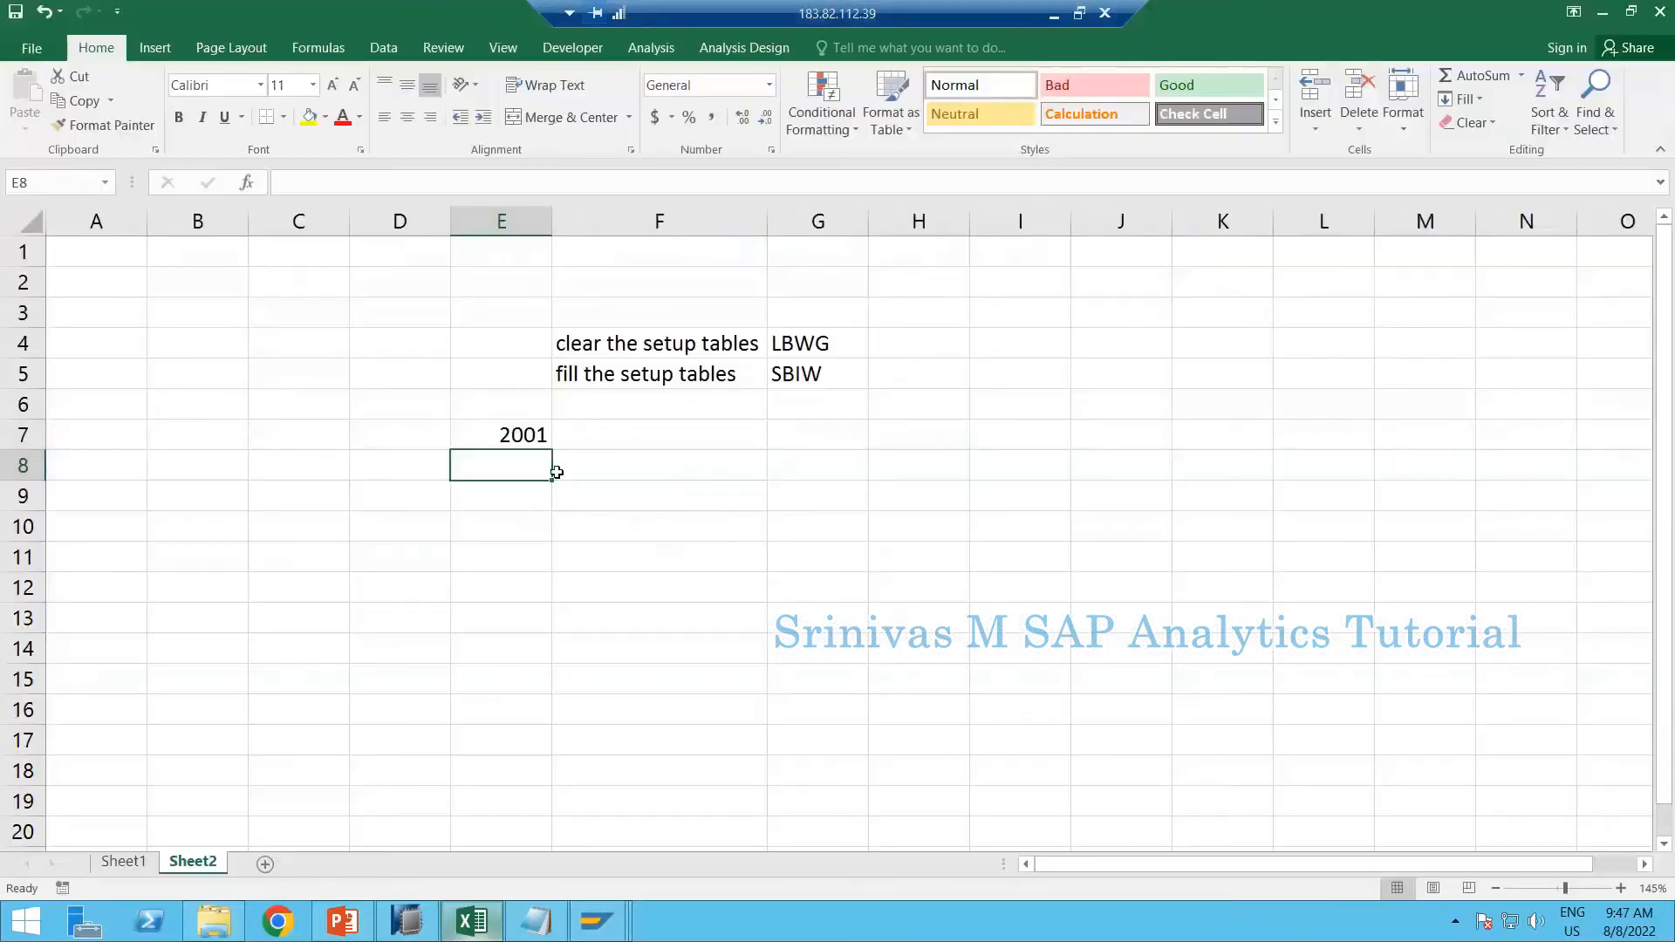
pyautogui.hotkey('alt', 'Tab')
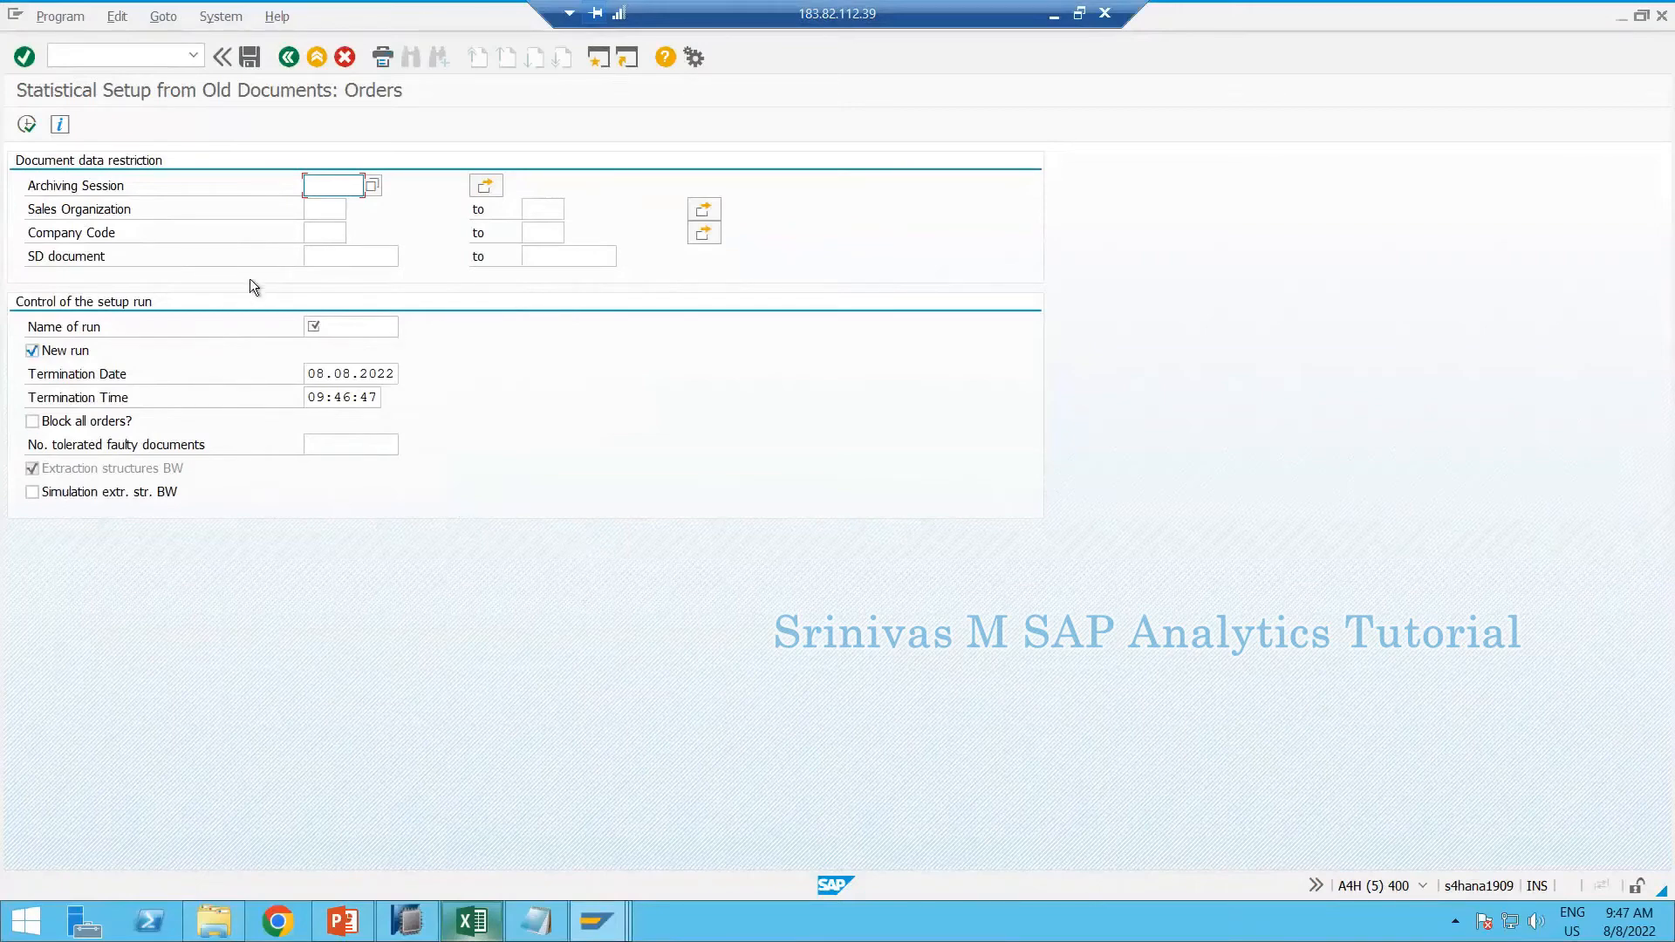
# Examine the Sales Organization, Company Code and SD document selection fields under Document data restriction
pyautogui.click(318, 206)
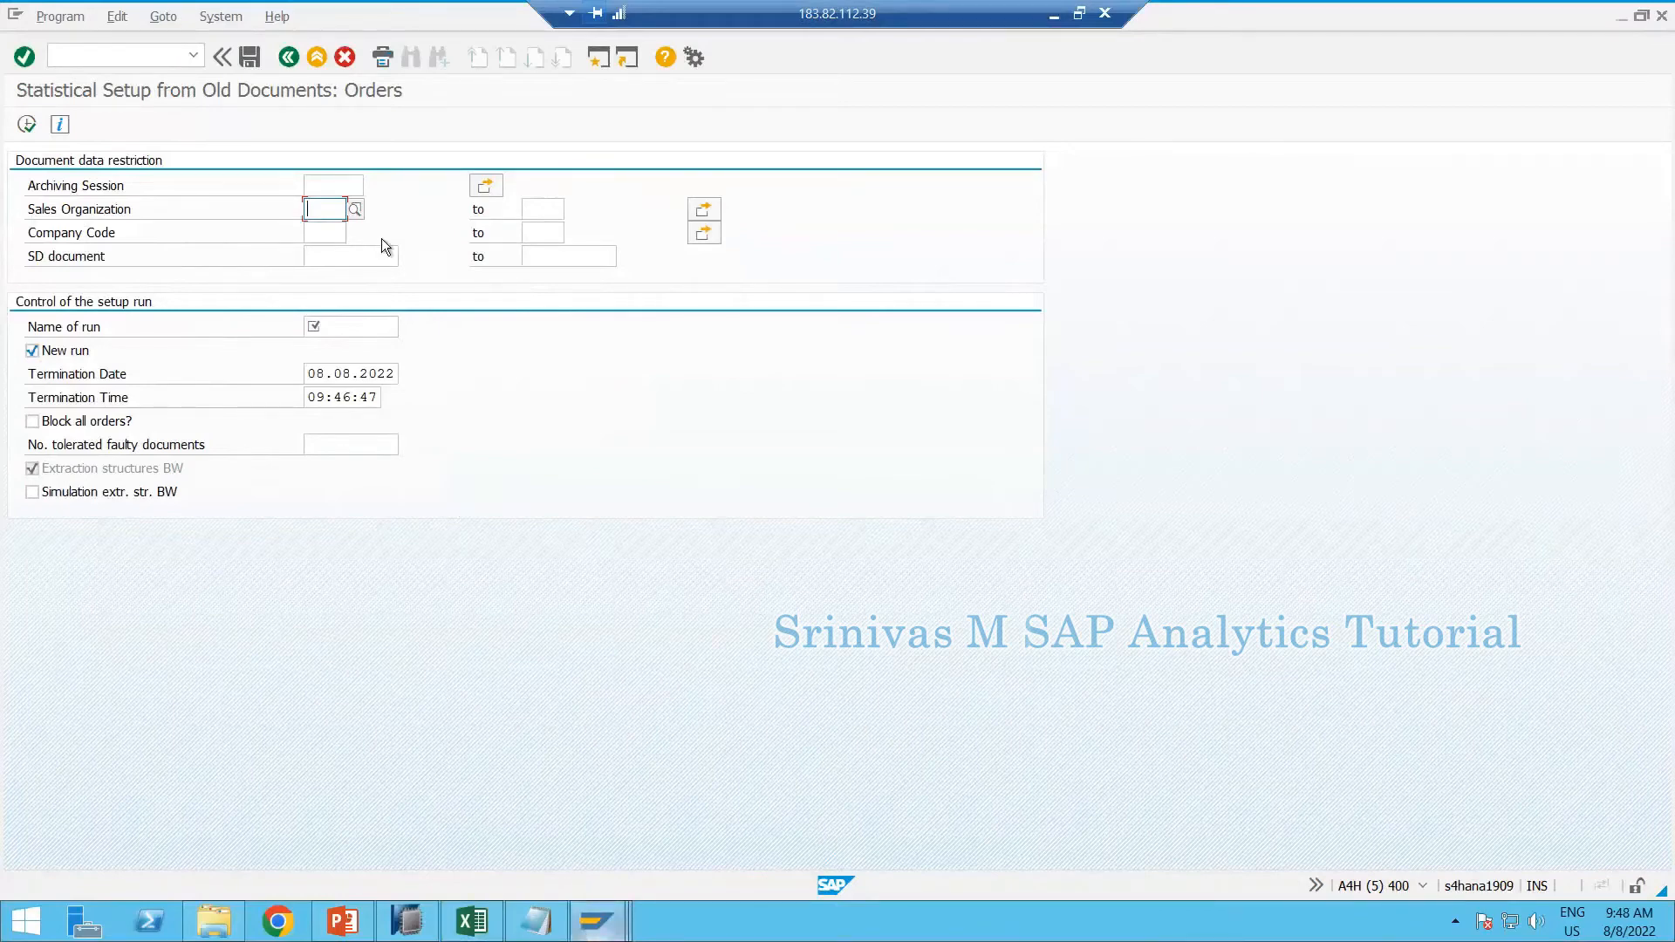
pyautogui.click(338, 233)
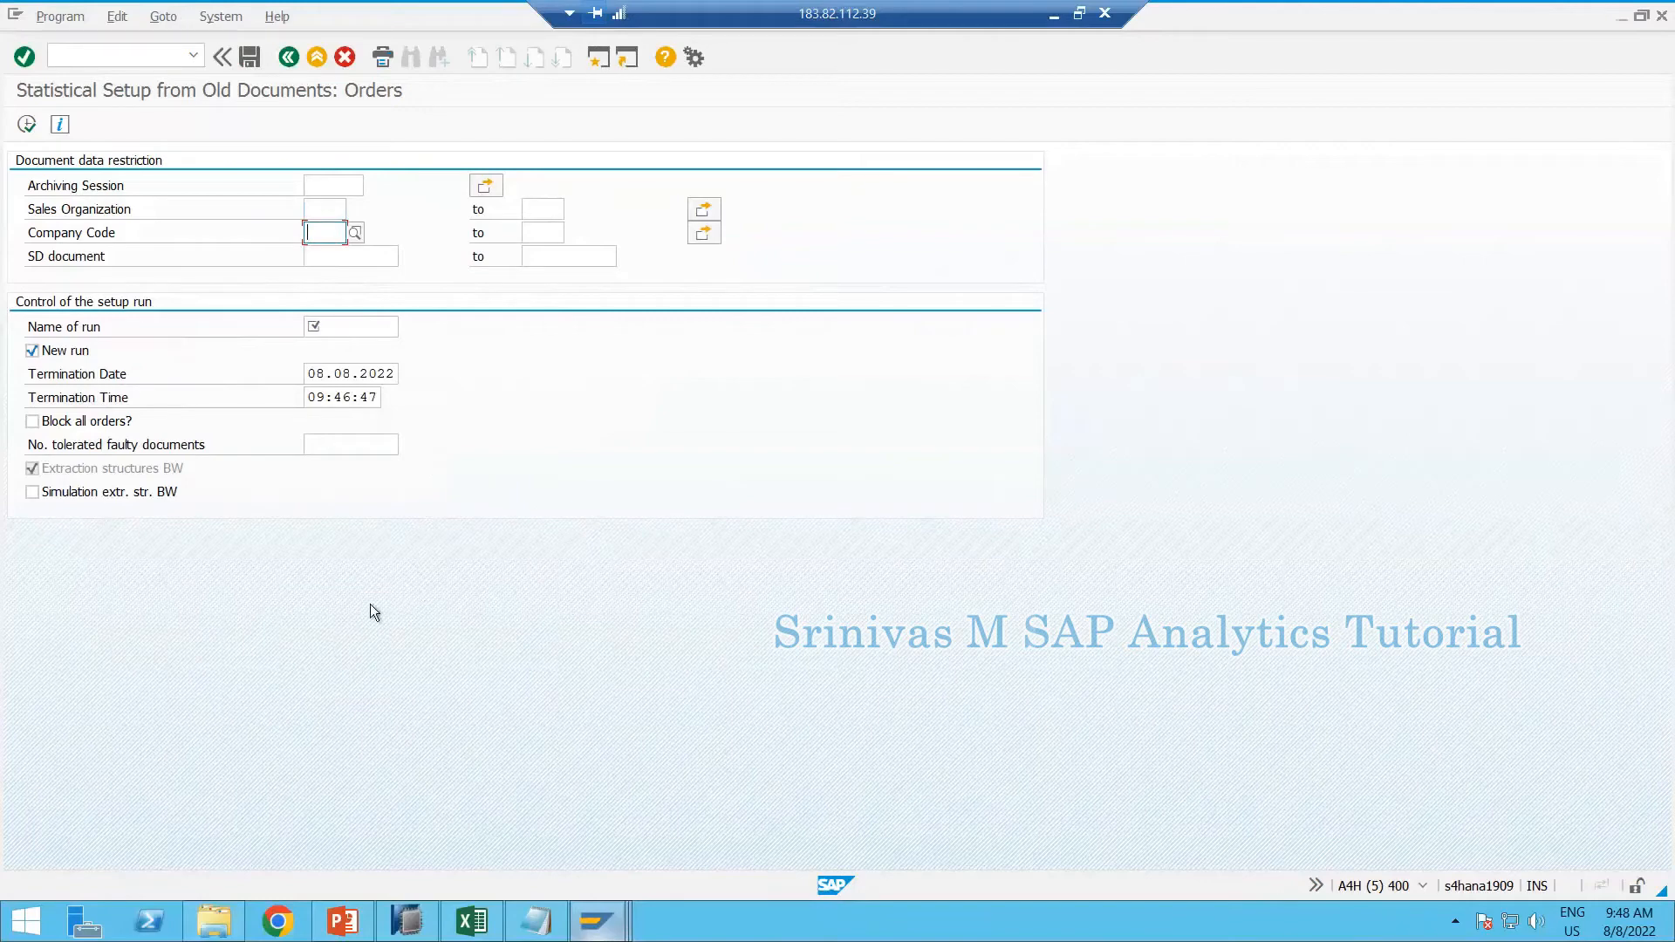
pyautogui.click(346, 255)
pyautogui.click(325, 236)
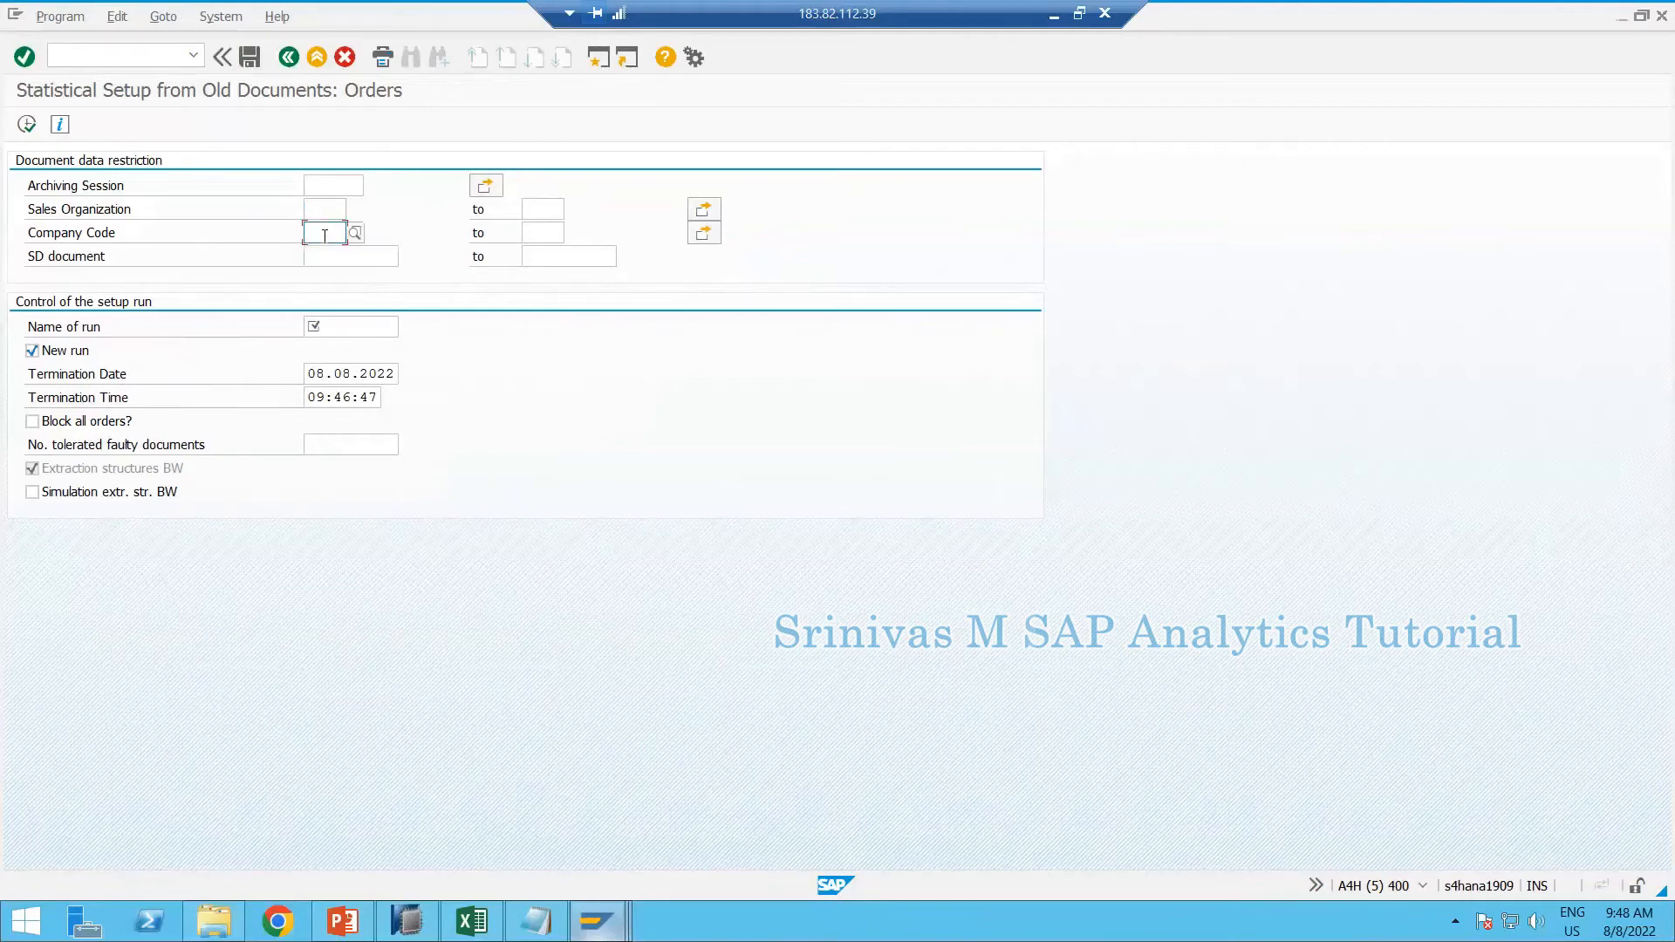
pyautogui.click(371, 259)
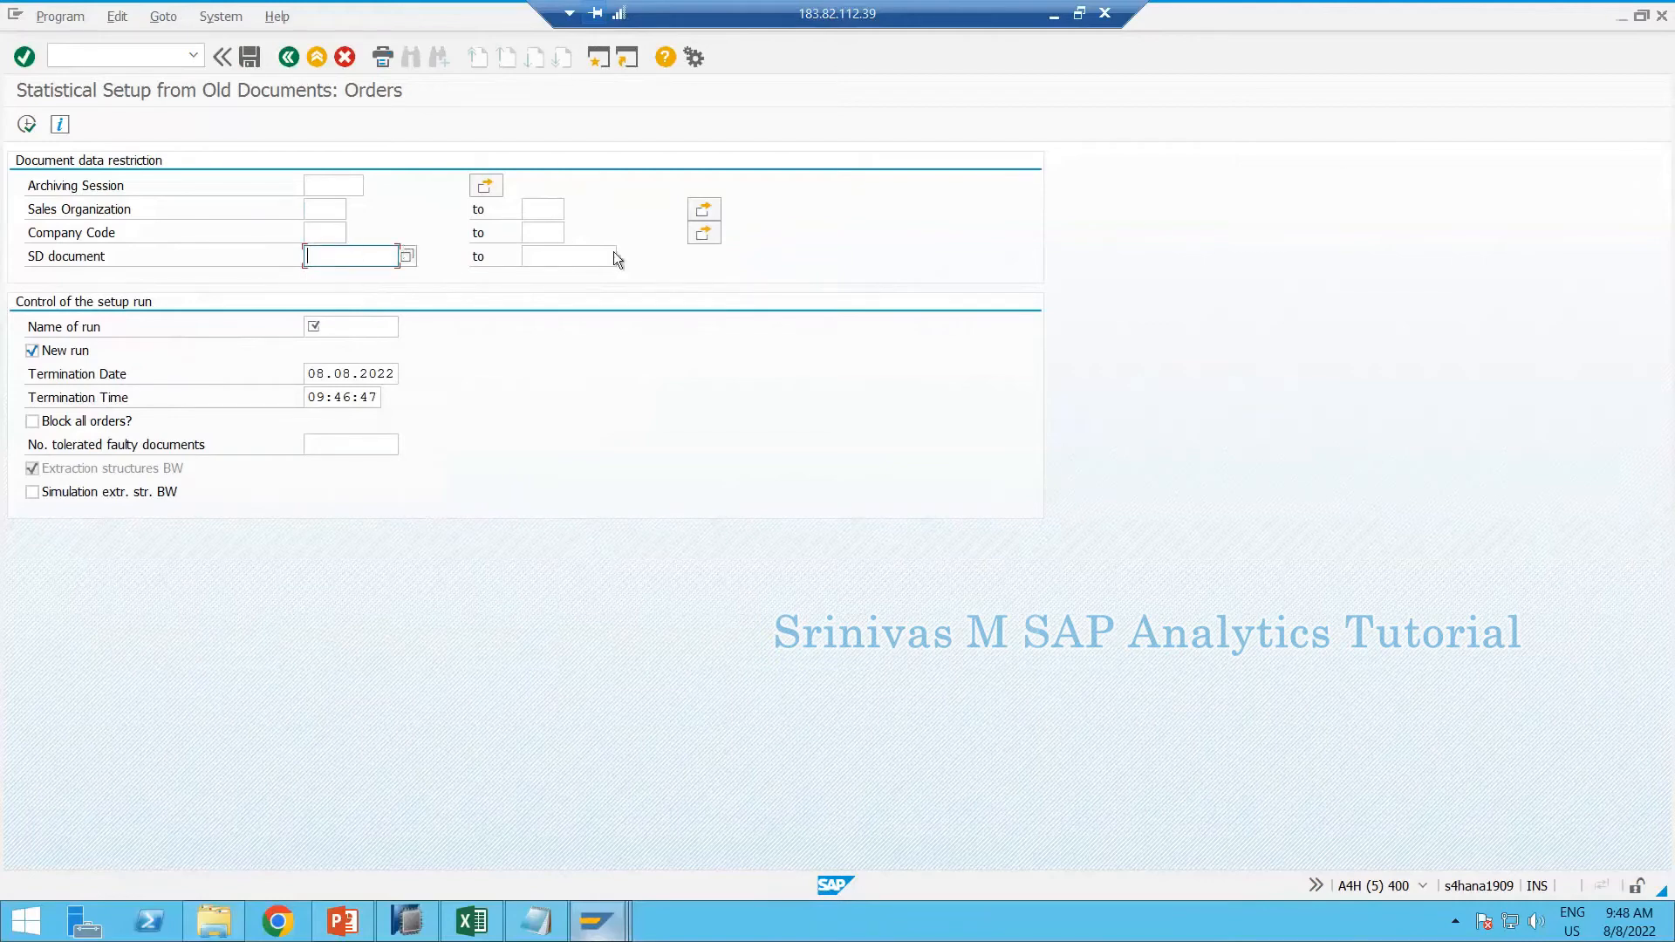
pyautogui.click(335, 208)
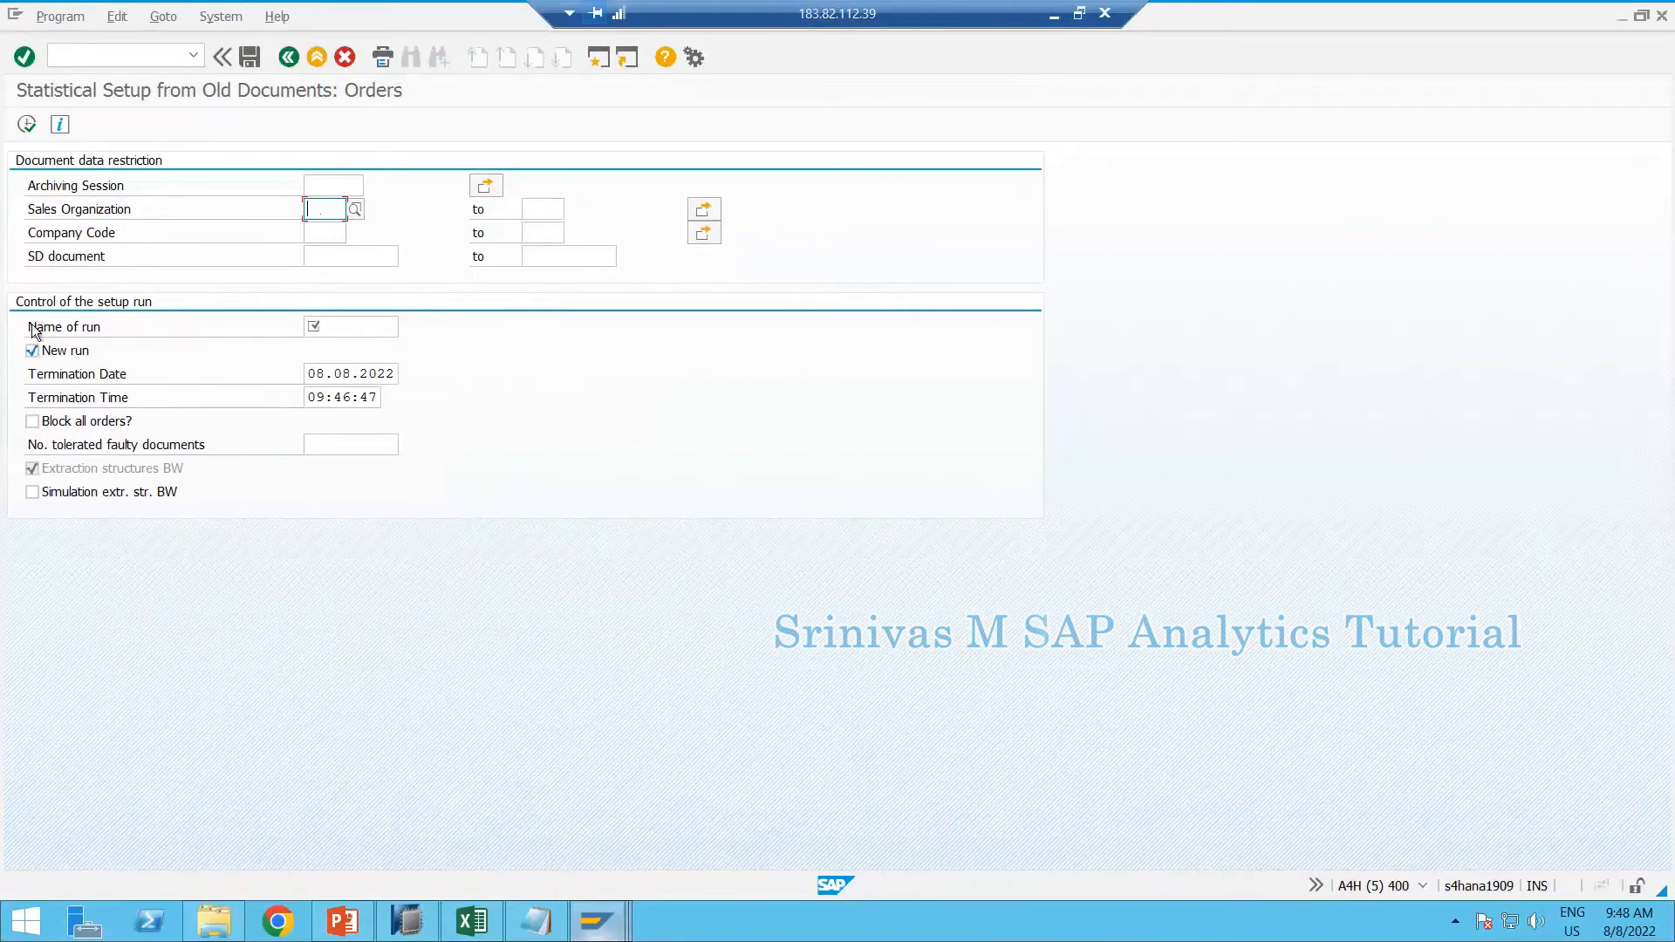
# Set the name of the setup run to 2lis_11
pyautogui.click(332, 324)
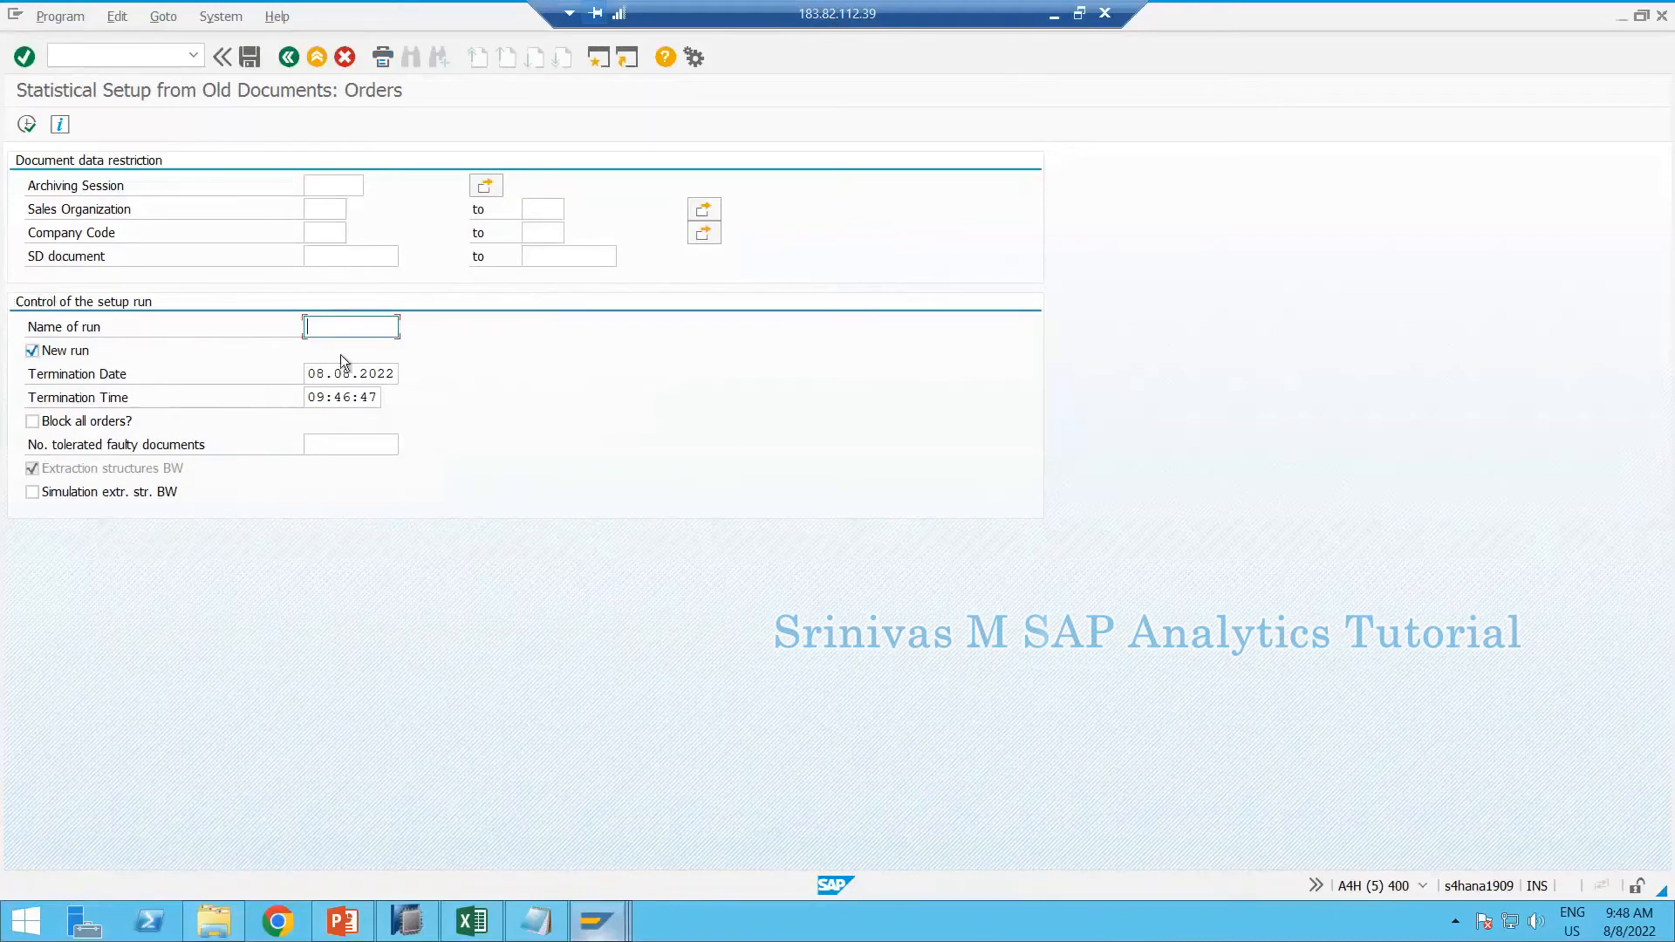
pyautogui.click(349, 444)
pyautogui.click(340, 333)
pyautogui.write('2lis_11')
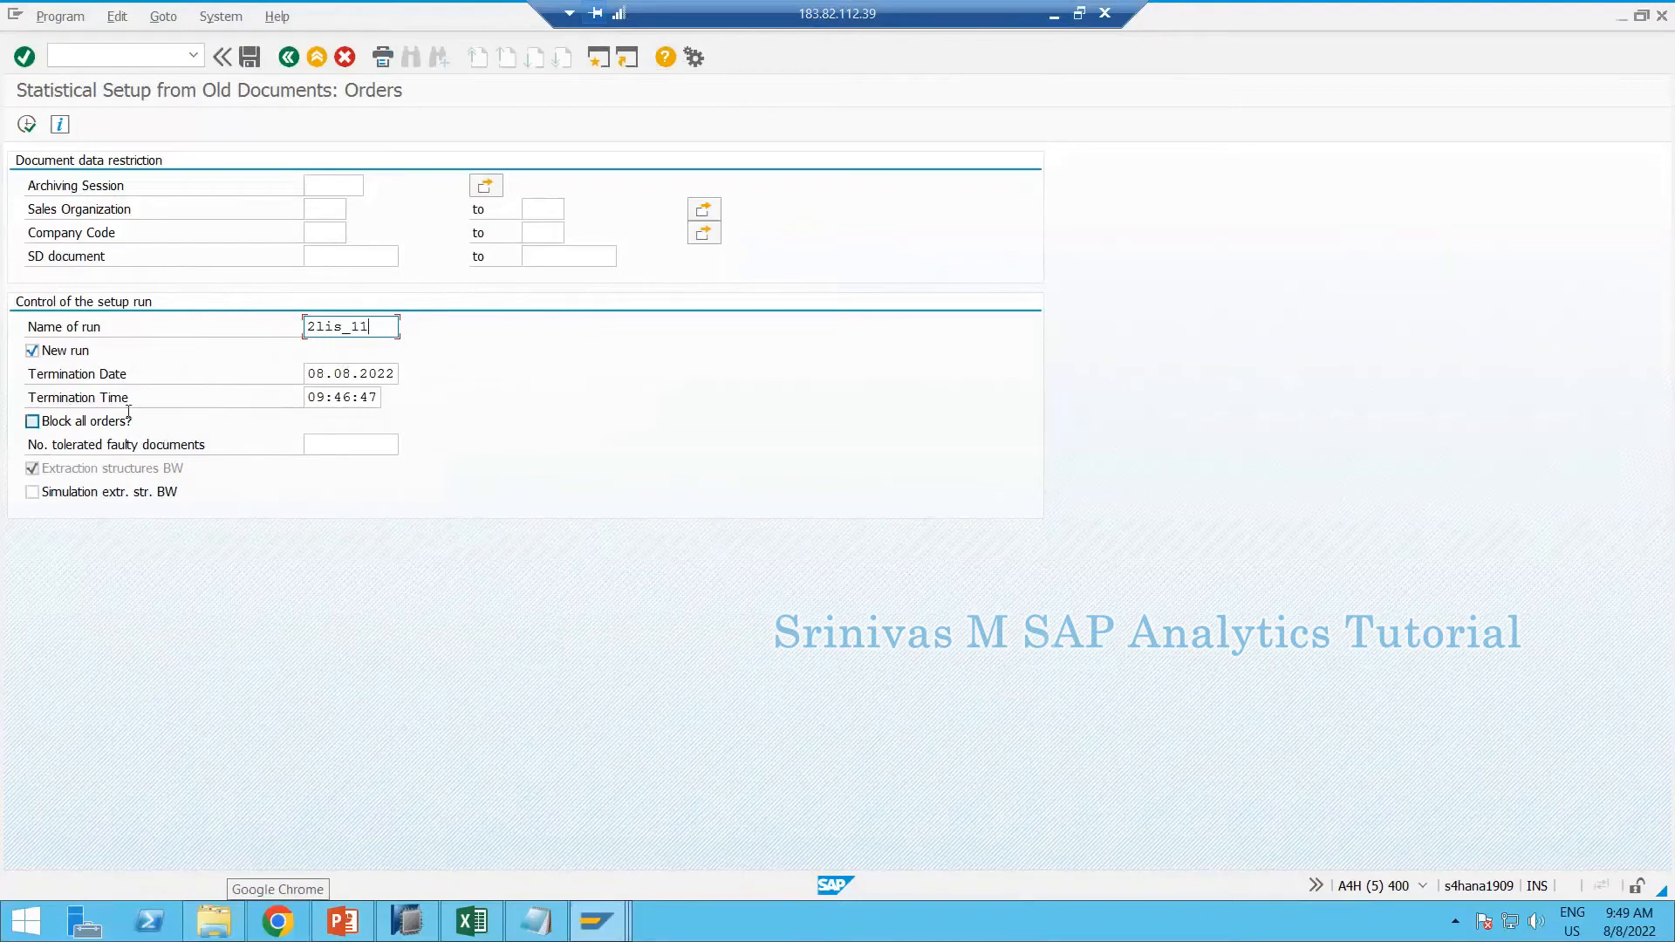
pyautogui.click(334, 371)
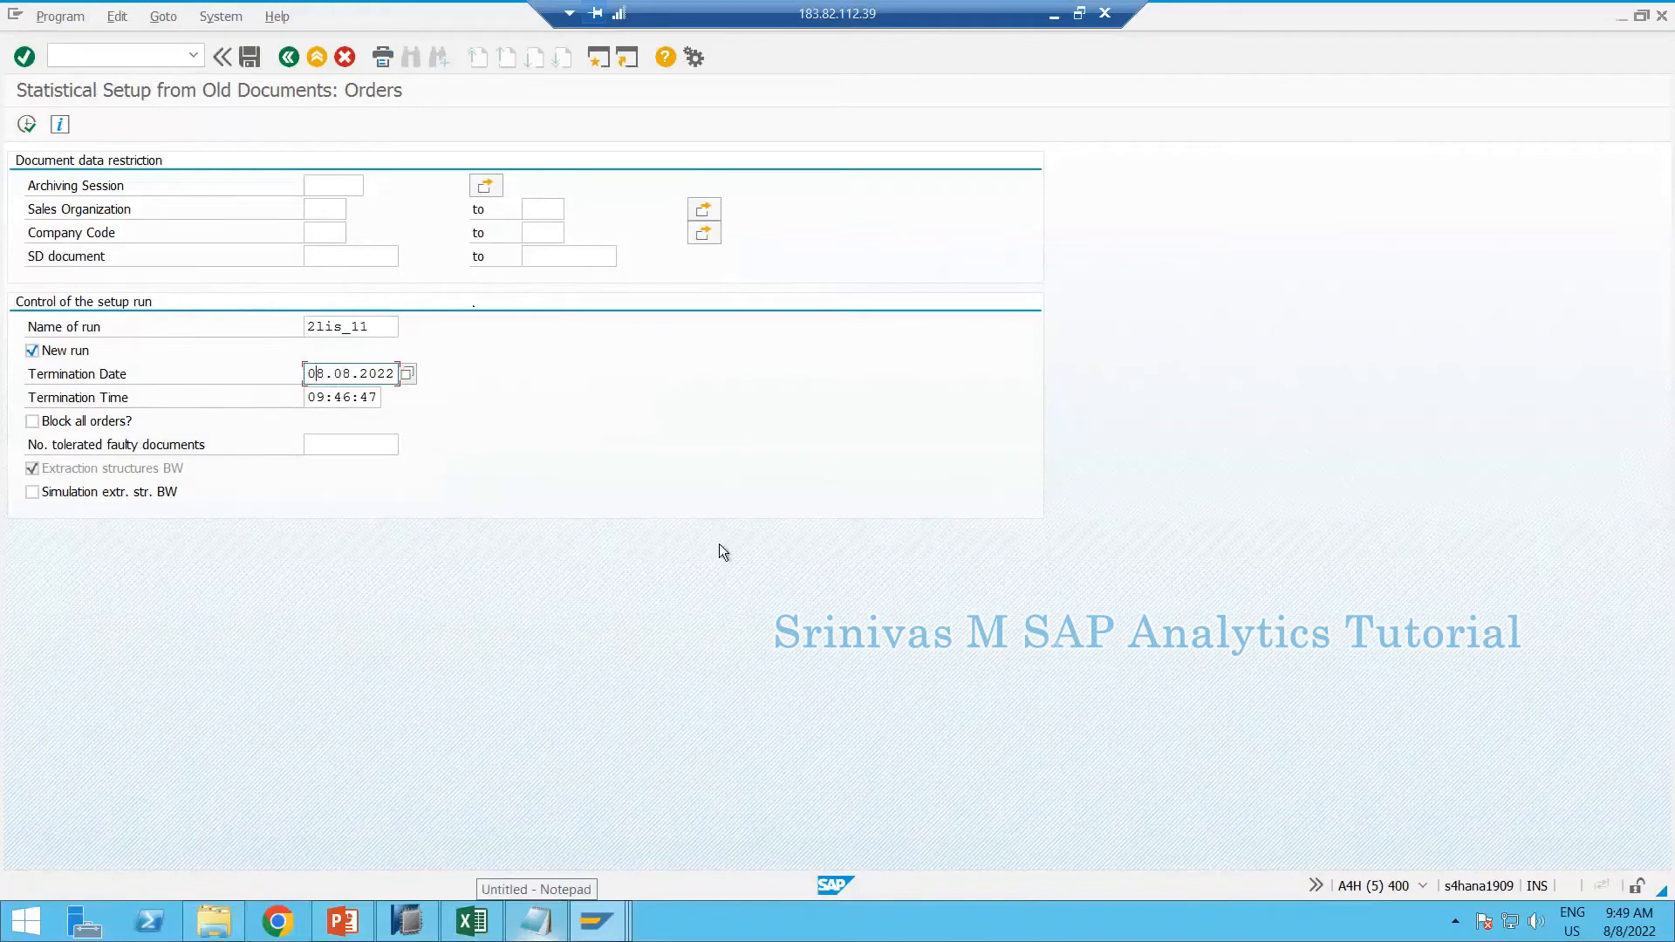
pyautogui.click(60, 16)
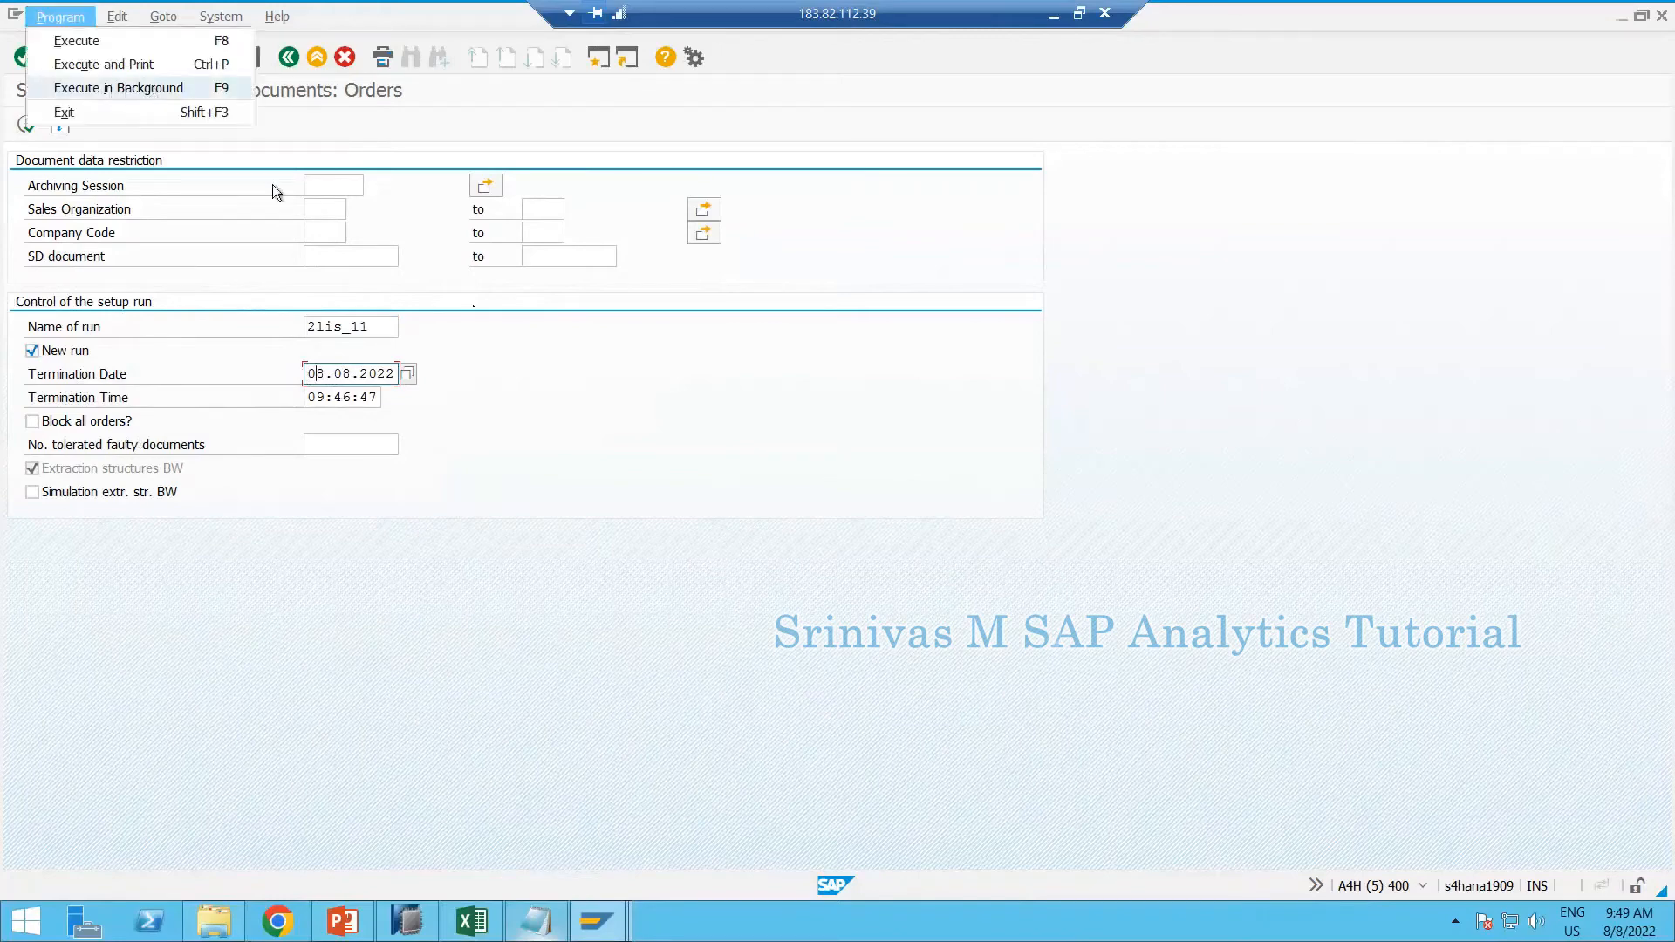
pyautogui.click(321, 619)
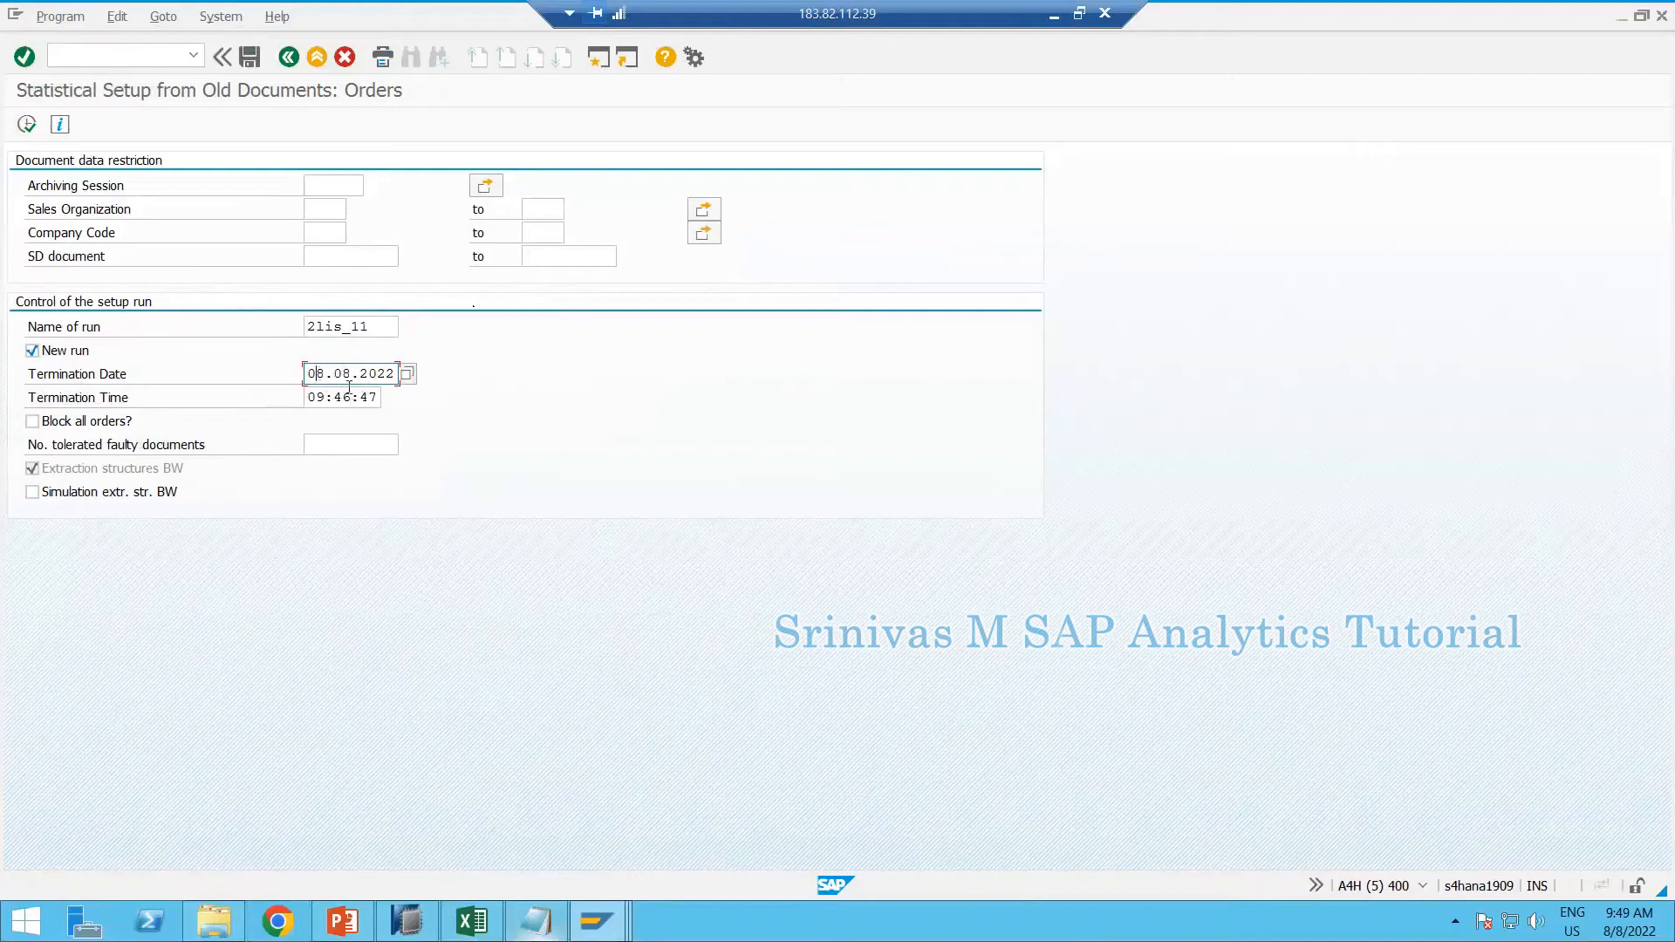
pyautogui.click(397, 393)
pyautogui.moveTo(342, 397); pyautogui.dragTo(335, 436)
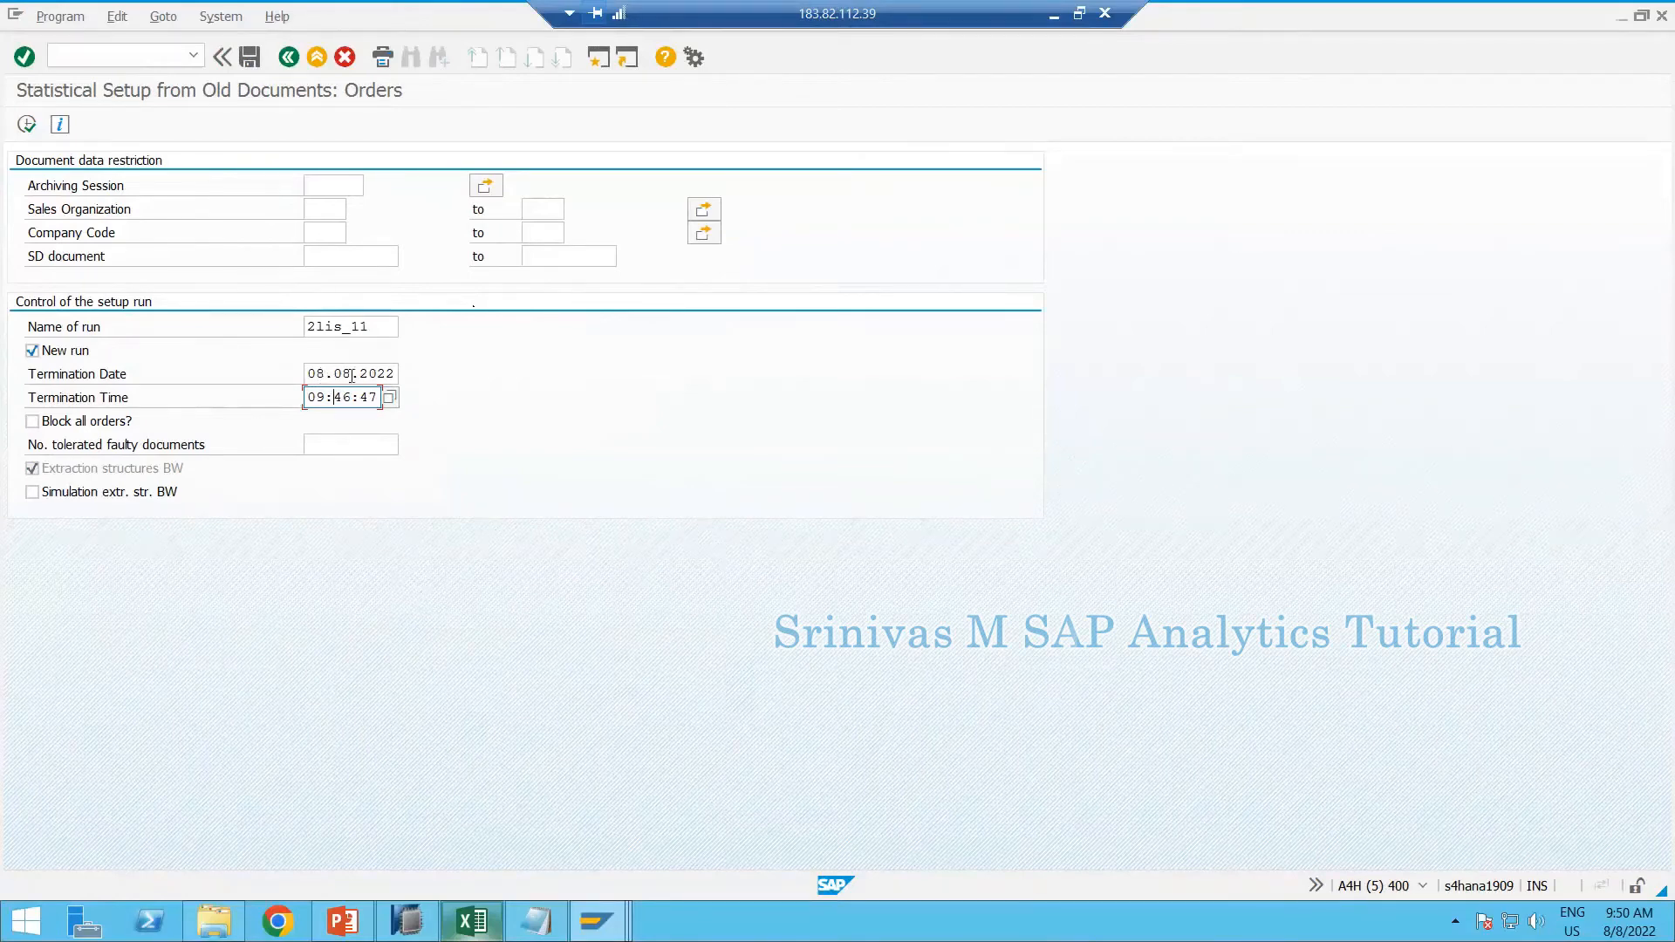
# Set the termination date of the 2lis_11 setup run to 08.09.2022
pyautogui.click(320, 377)
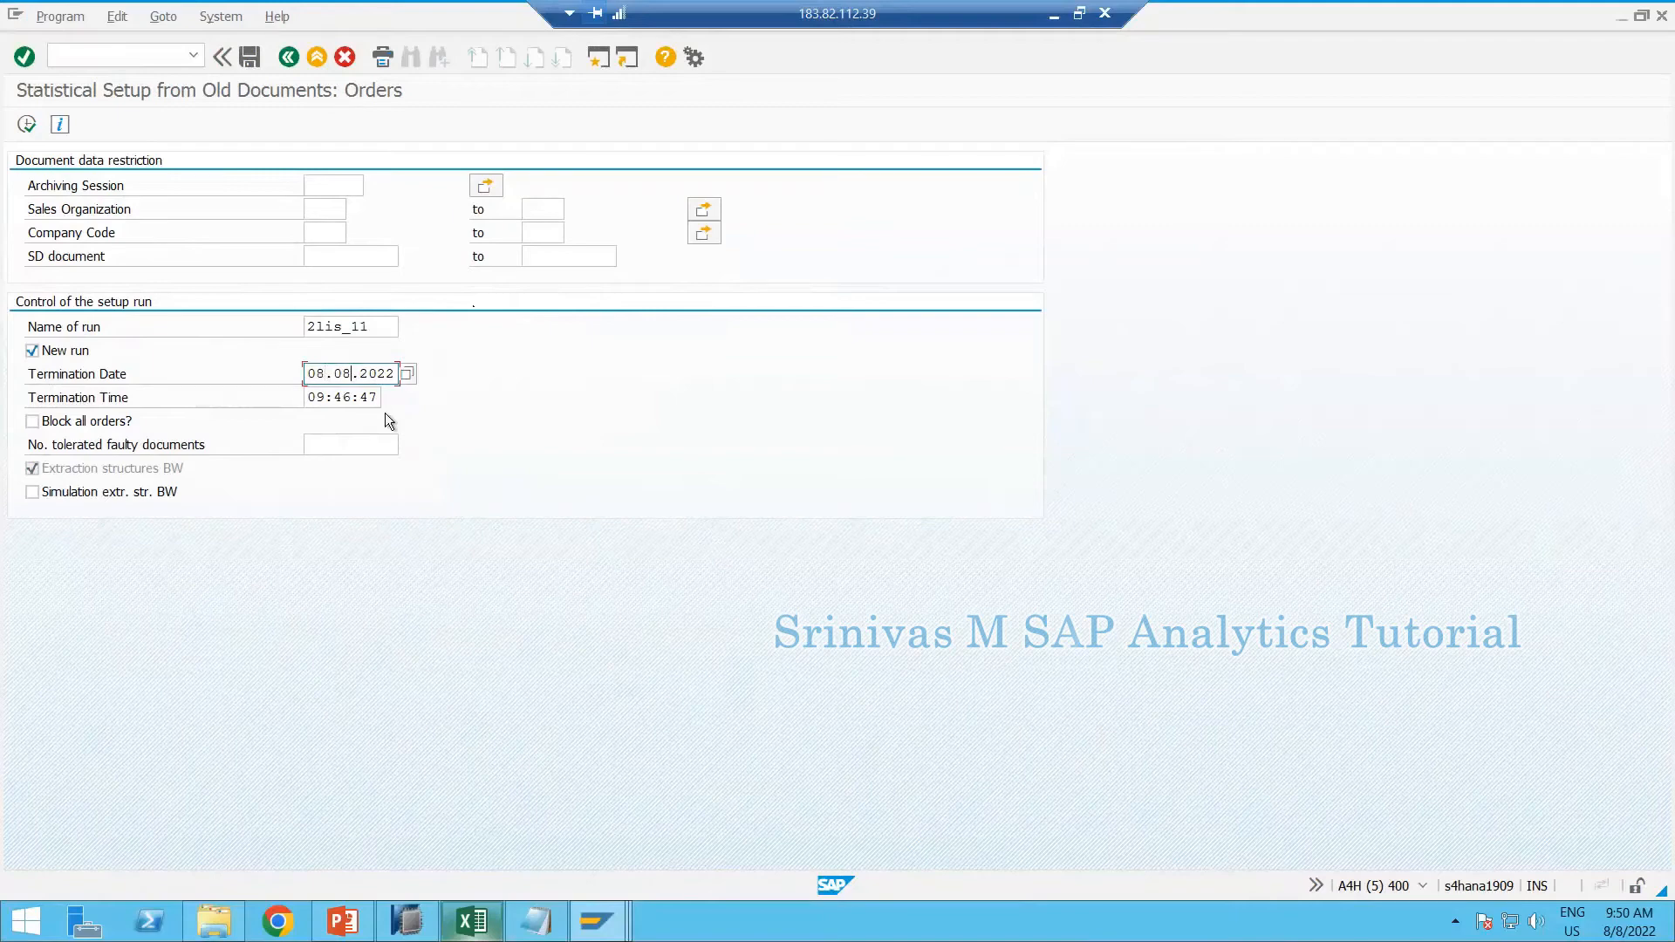
pyautogui.click(349, 377)
pyautogui.click(330, 403)
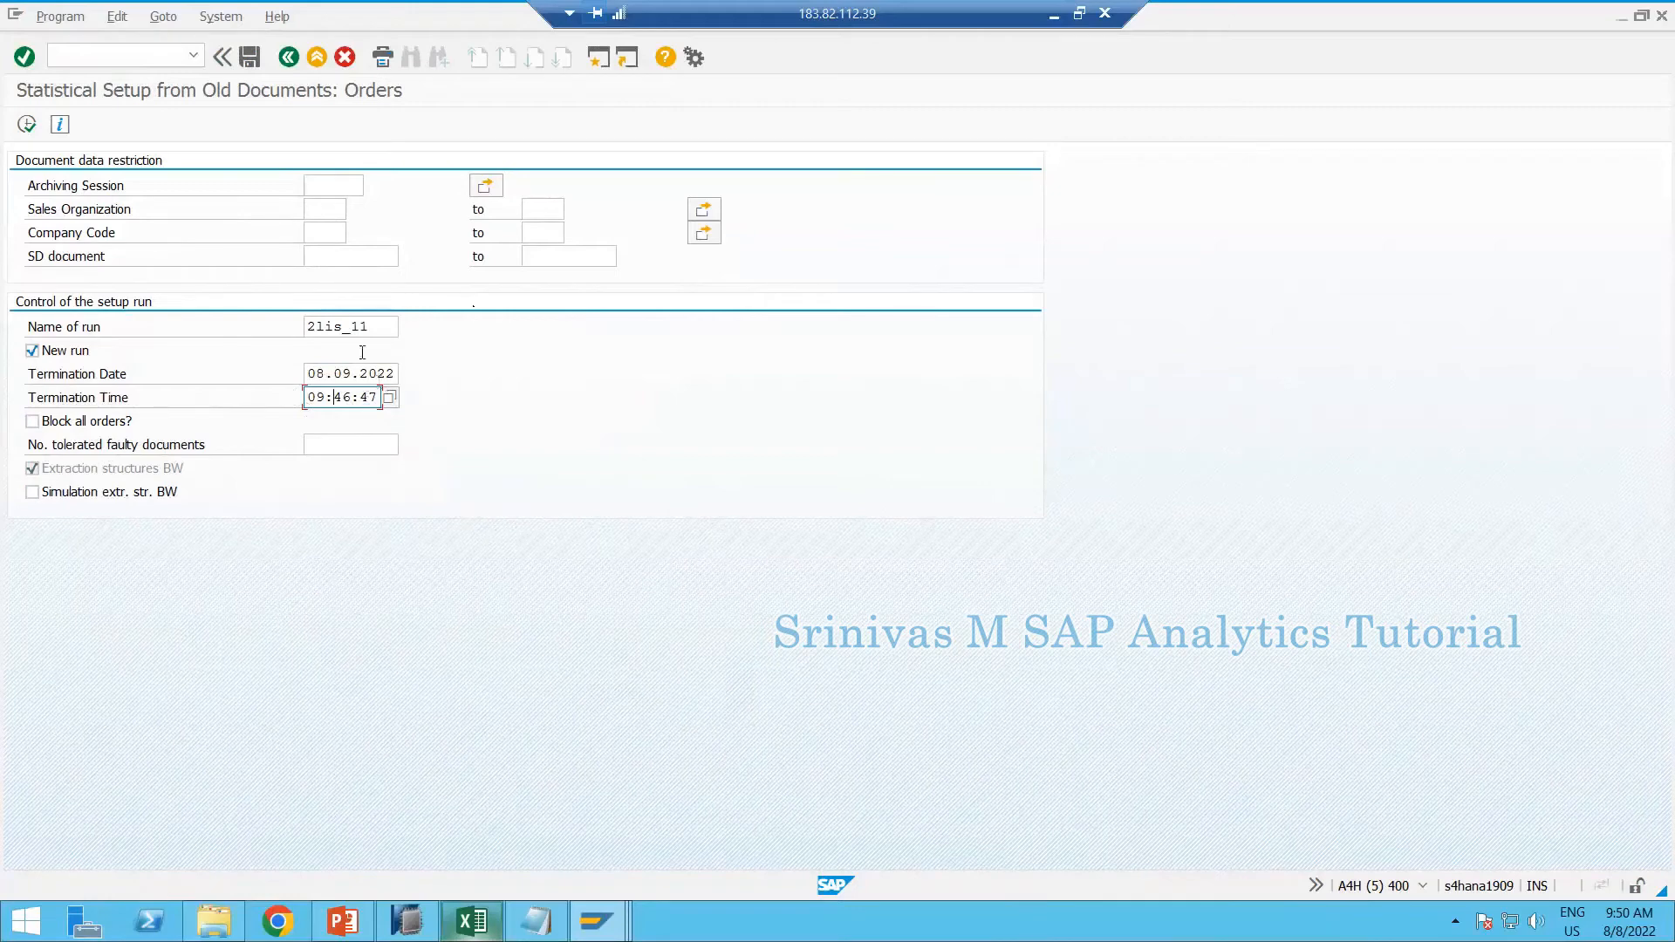
pyautogui.click(334, 334)
pyautogui.click(362, 378)
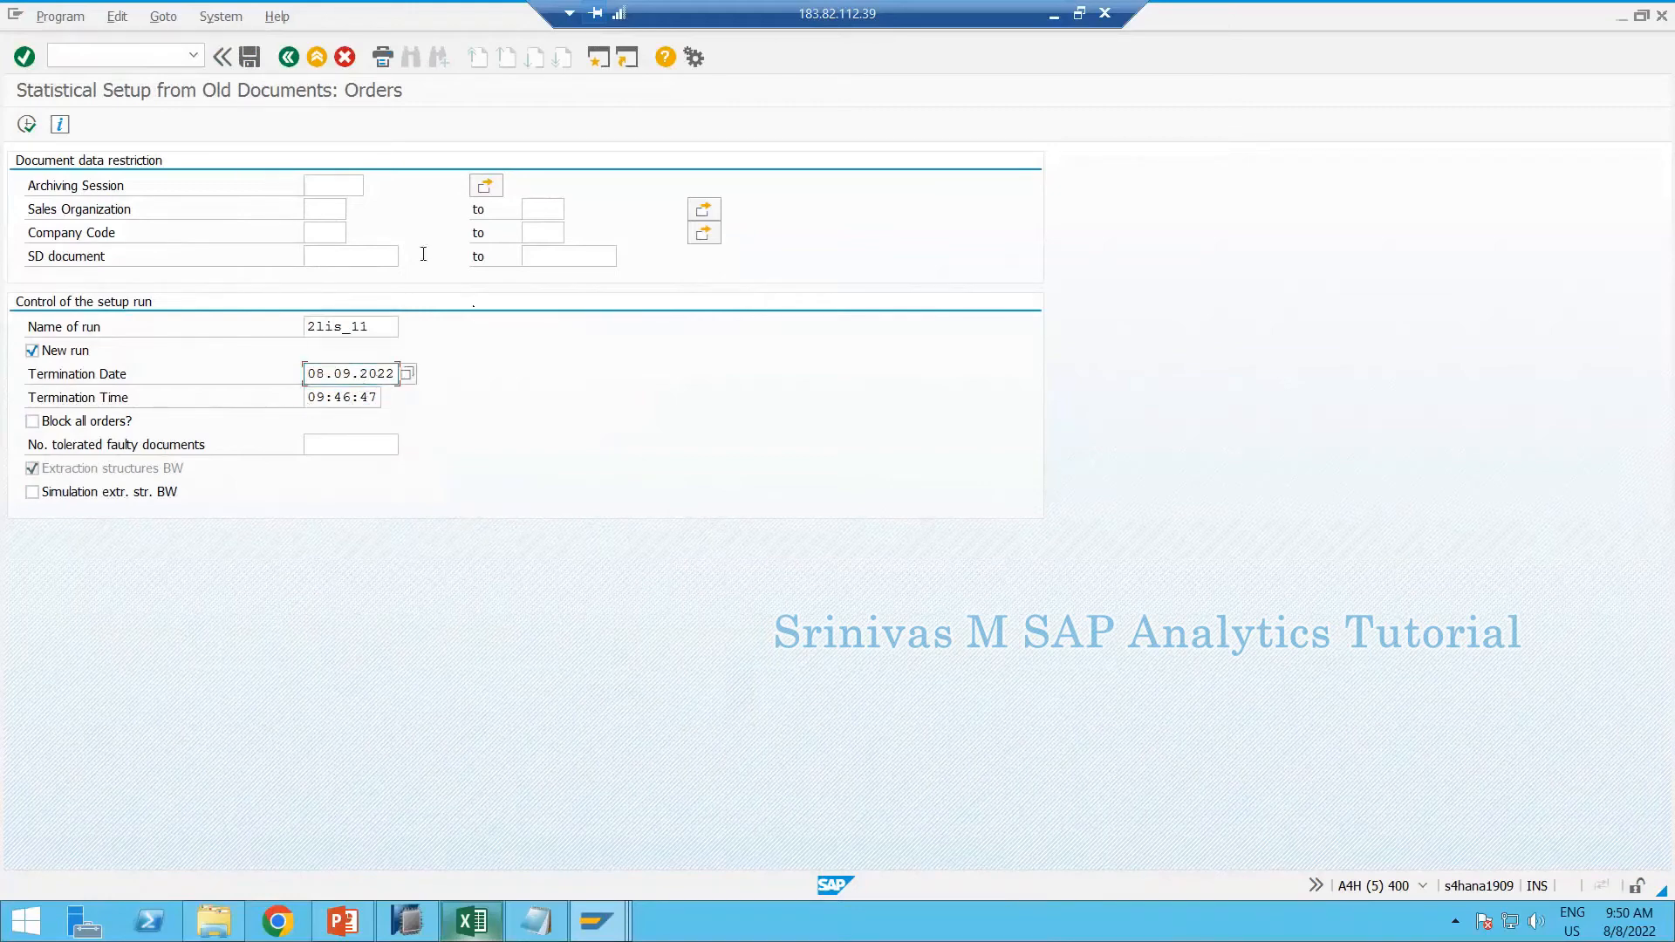
# Schedule the orders setup as a background job with output device LP01 and an immediate start
pyautogui.click(54, 24)
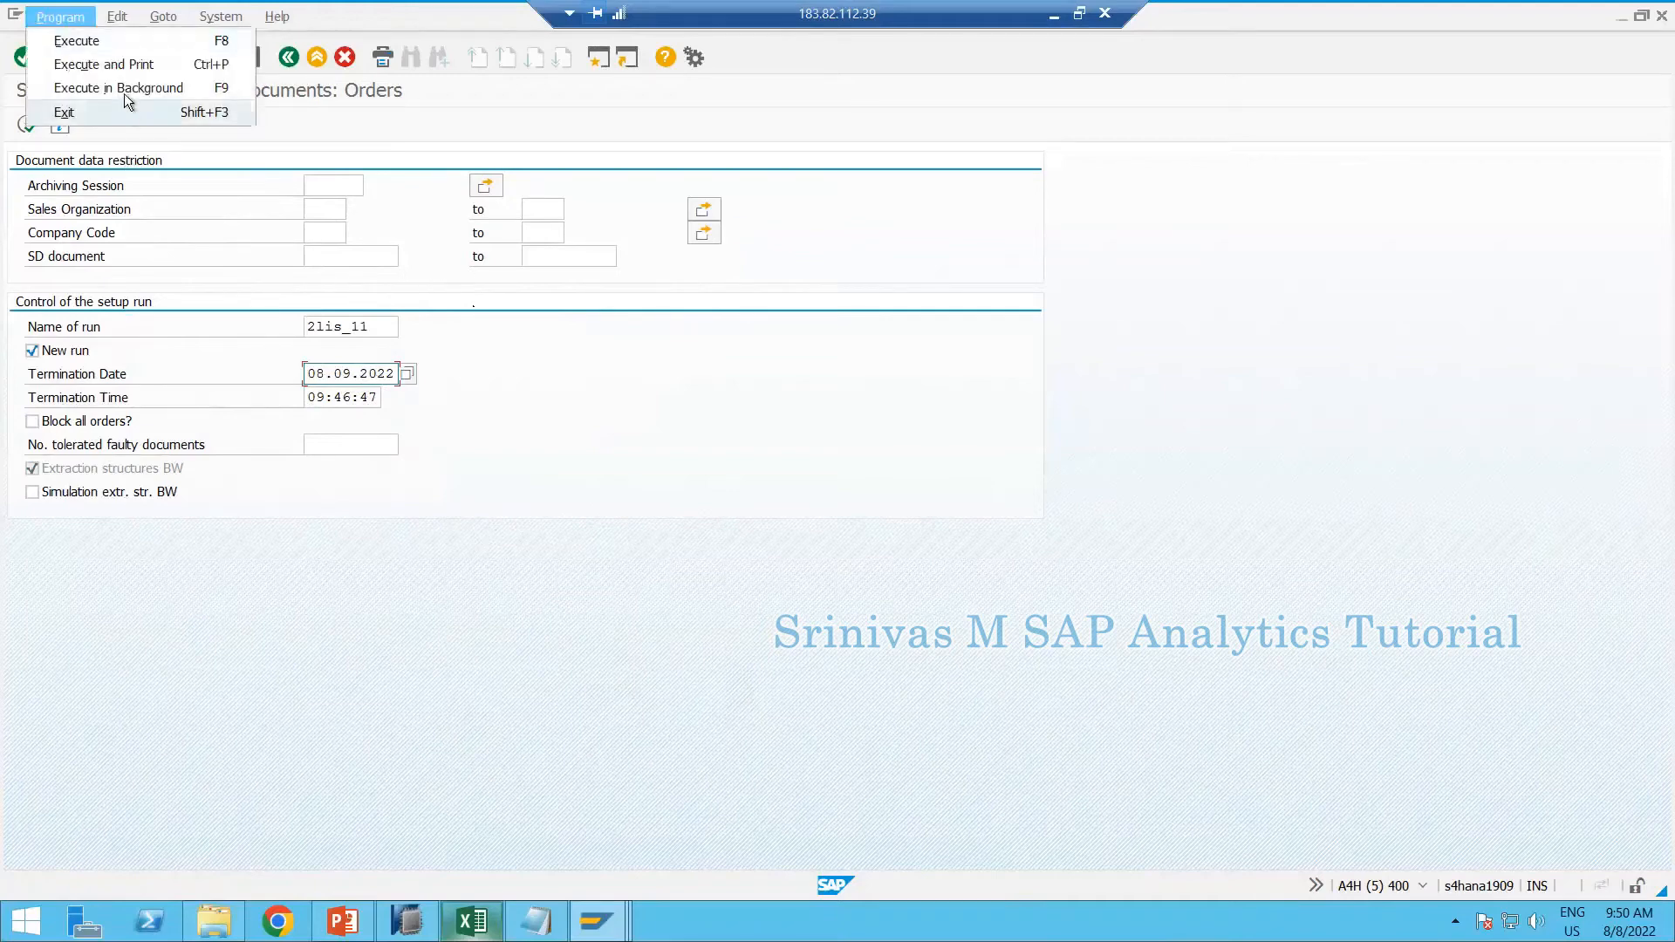
pyautogui.click(124, 92)
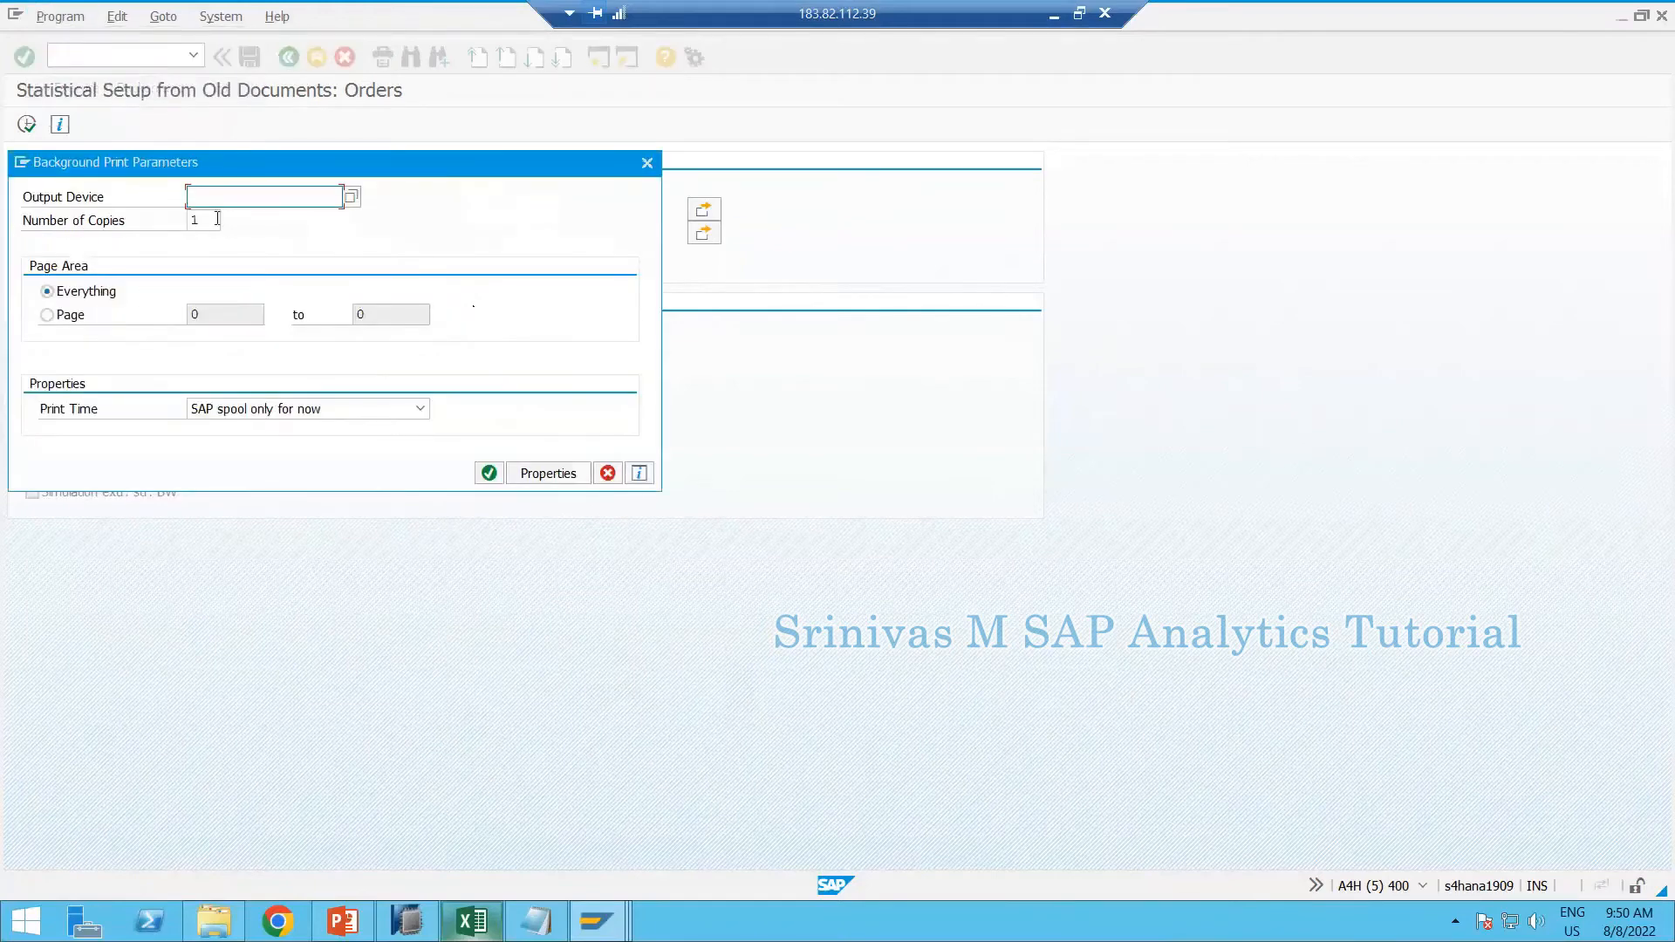
pyautogui.write('L')
pyautogui.press('Return')
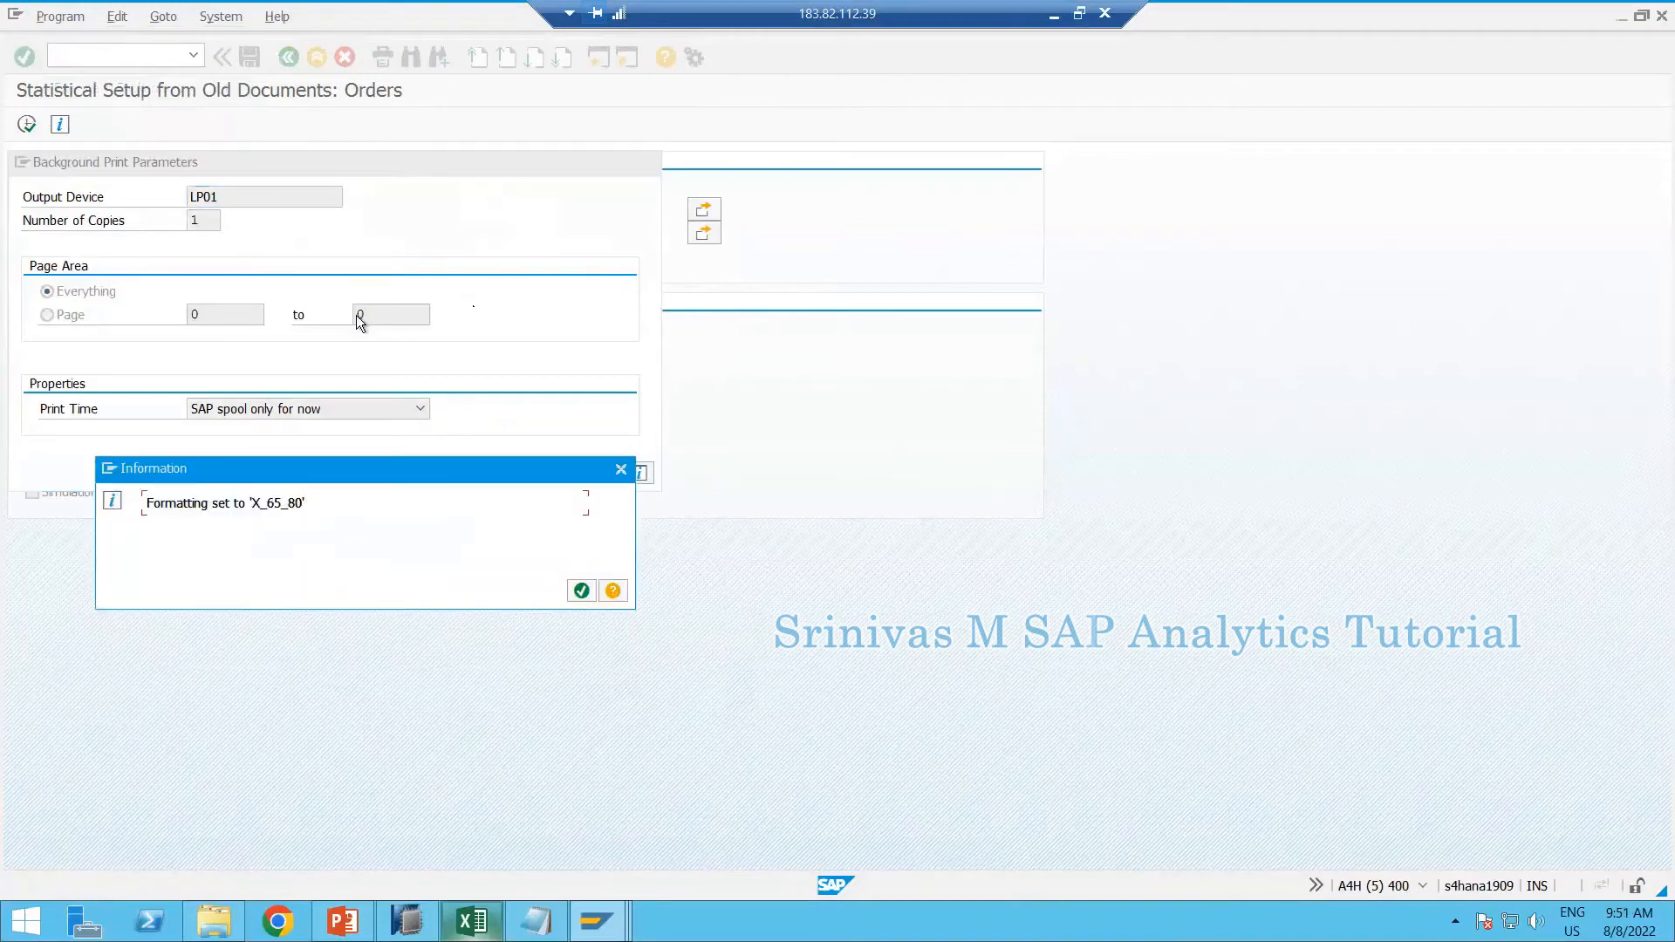
pyautogui.press('Return')
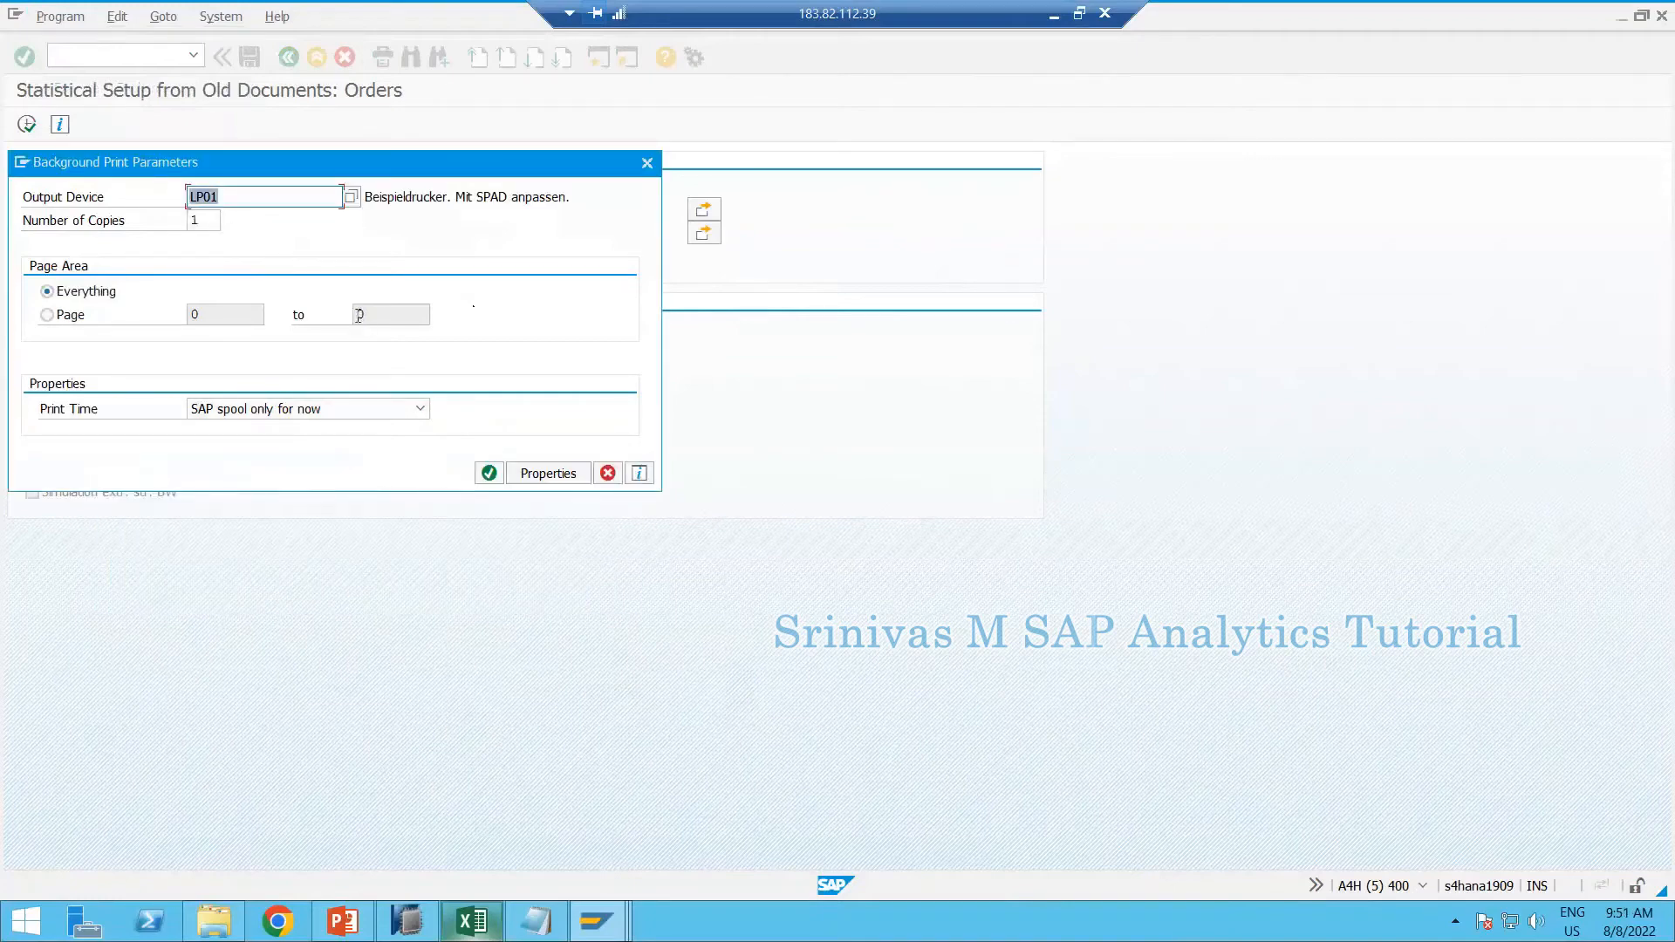
pyautogui.click(487, 478)
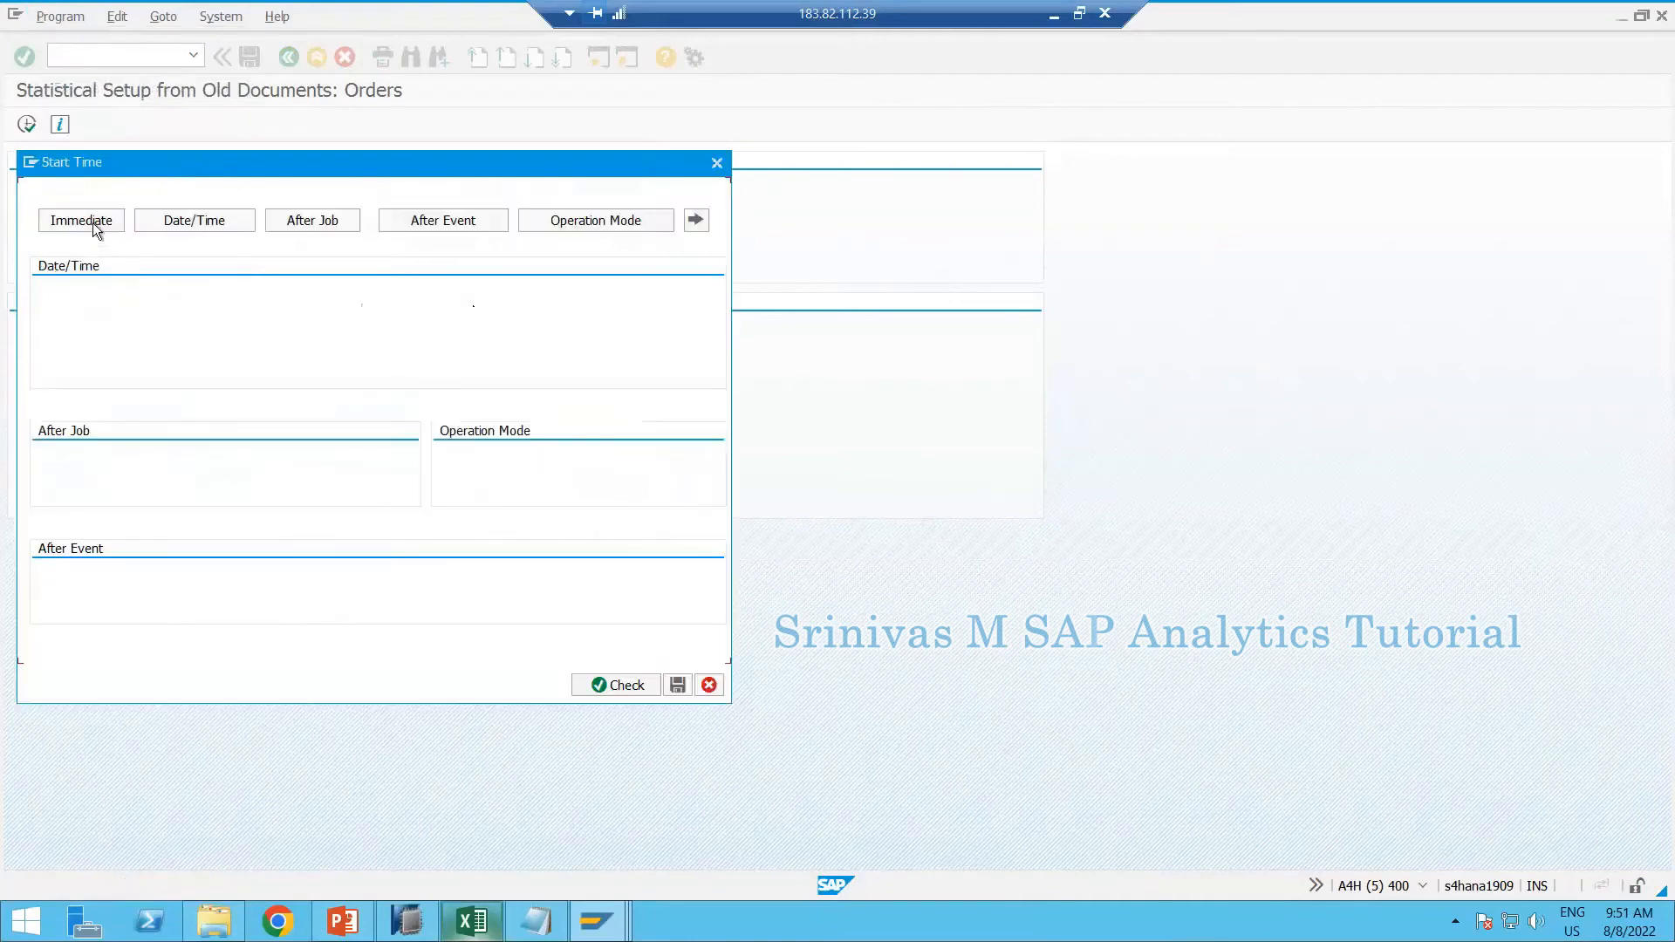
pyautogui.click(93, 222)
pyautogui.click(406, 708)
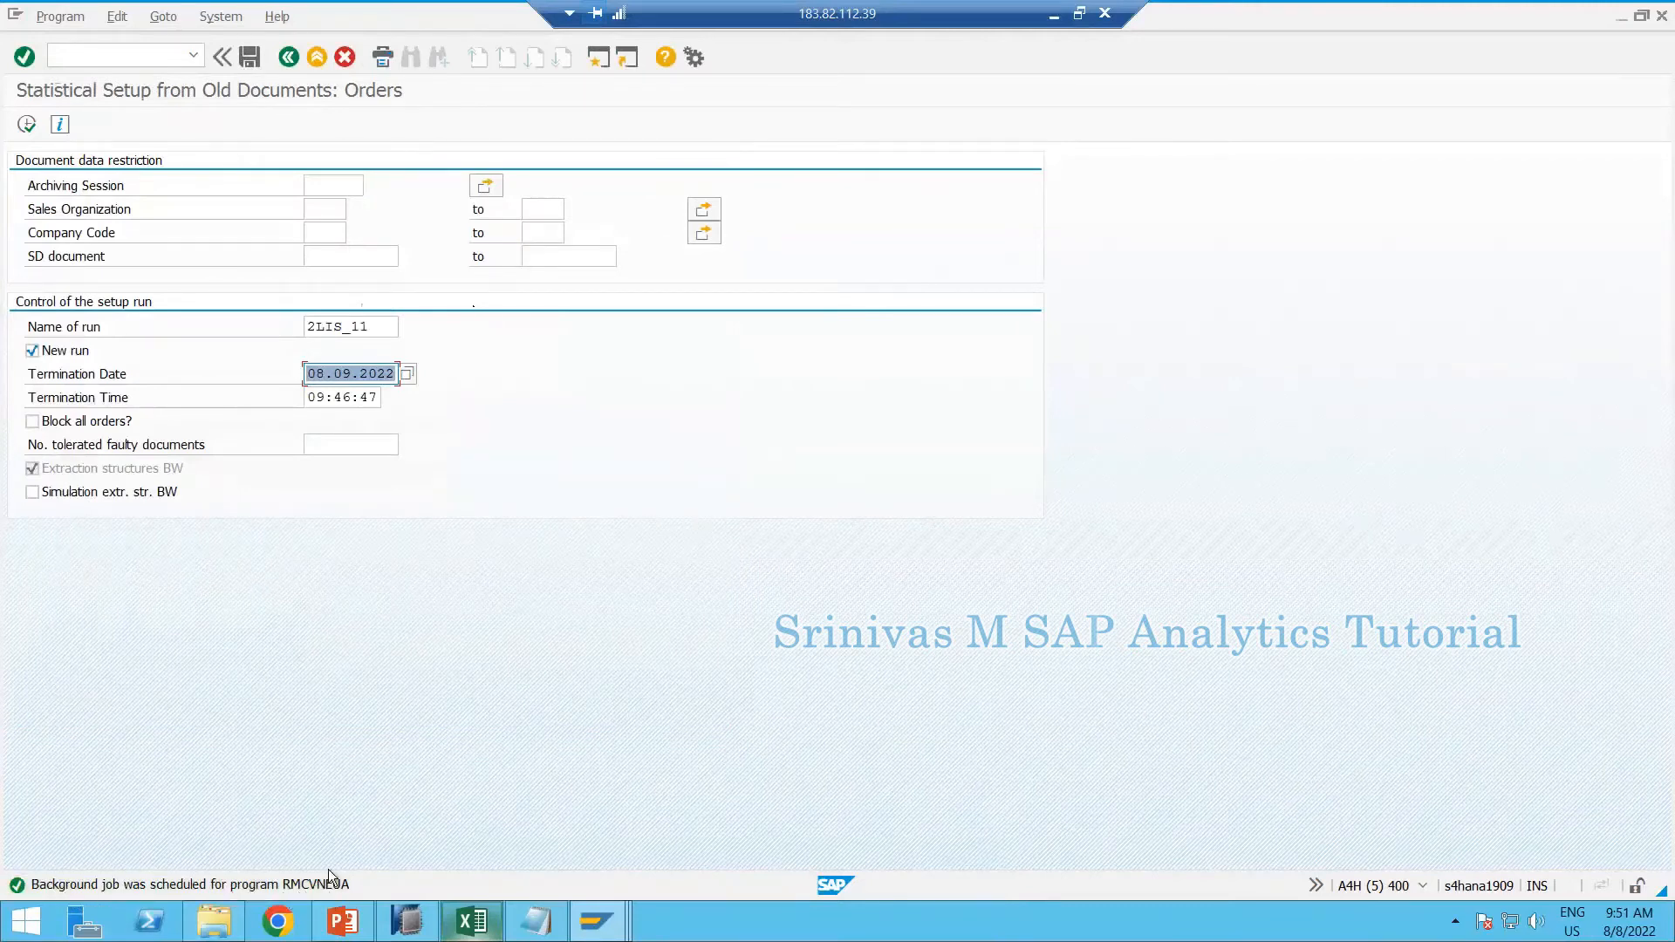
# Open transaction SM37 in a new session and list the jobs for the default selection
pyautogui.click(104, 58)
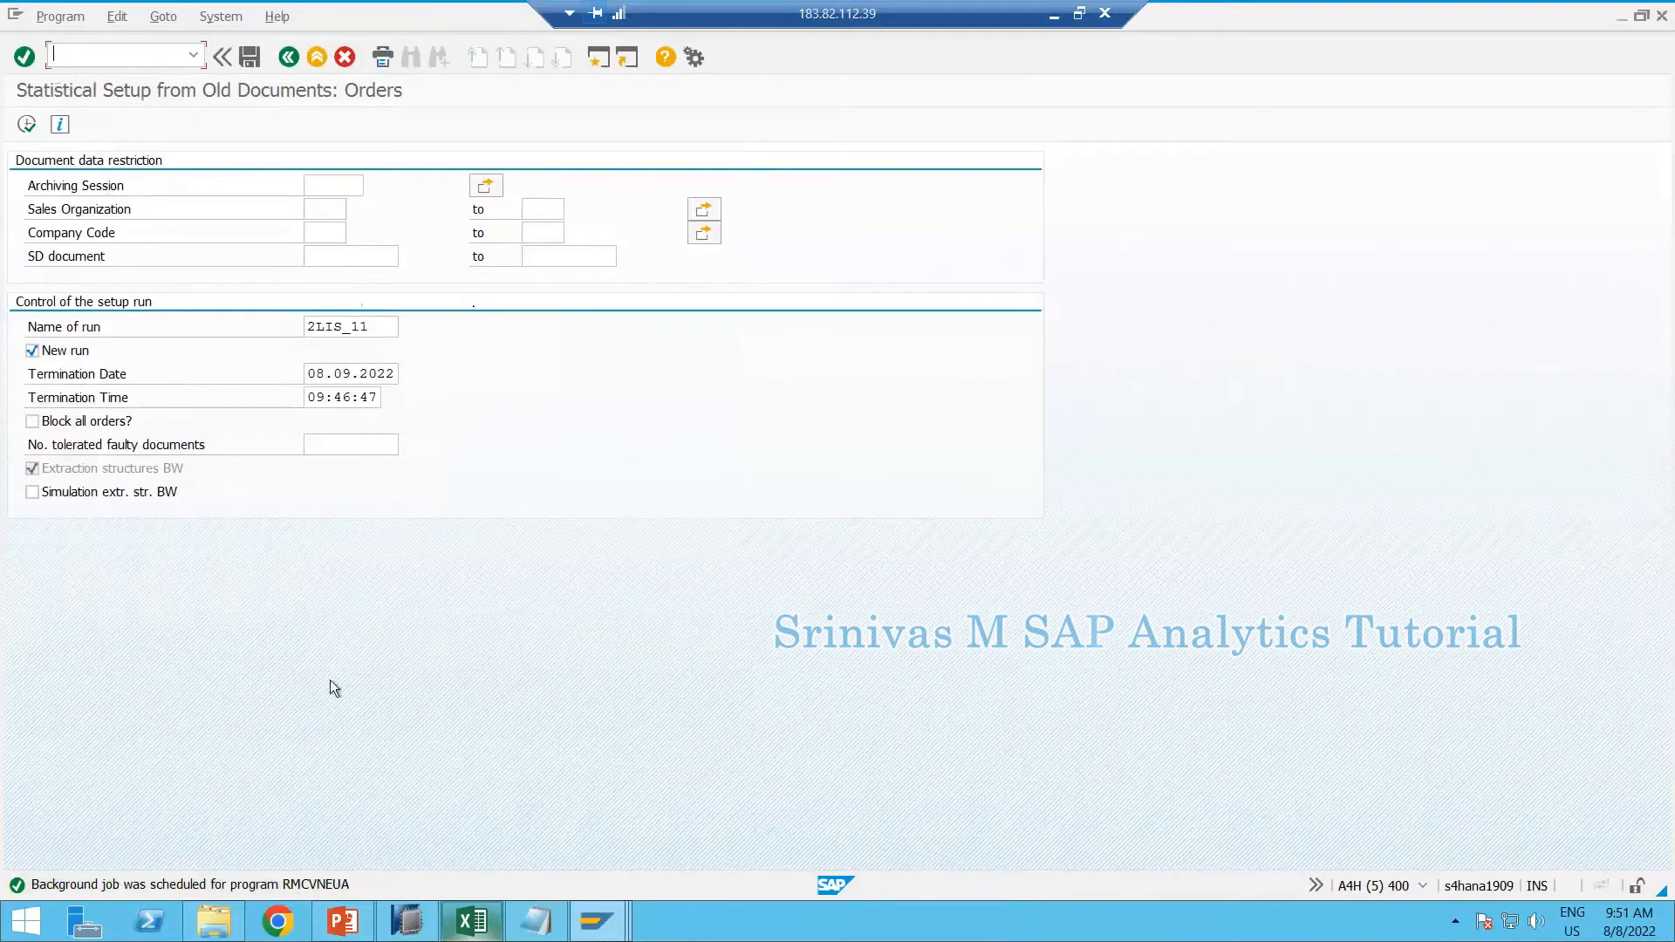
pyautogui.write('/osm37')
pyautogui.press('Return')
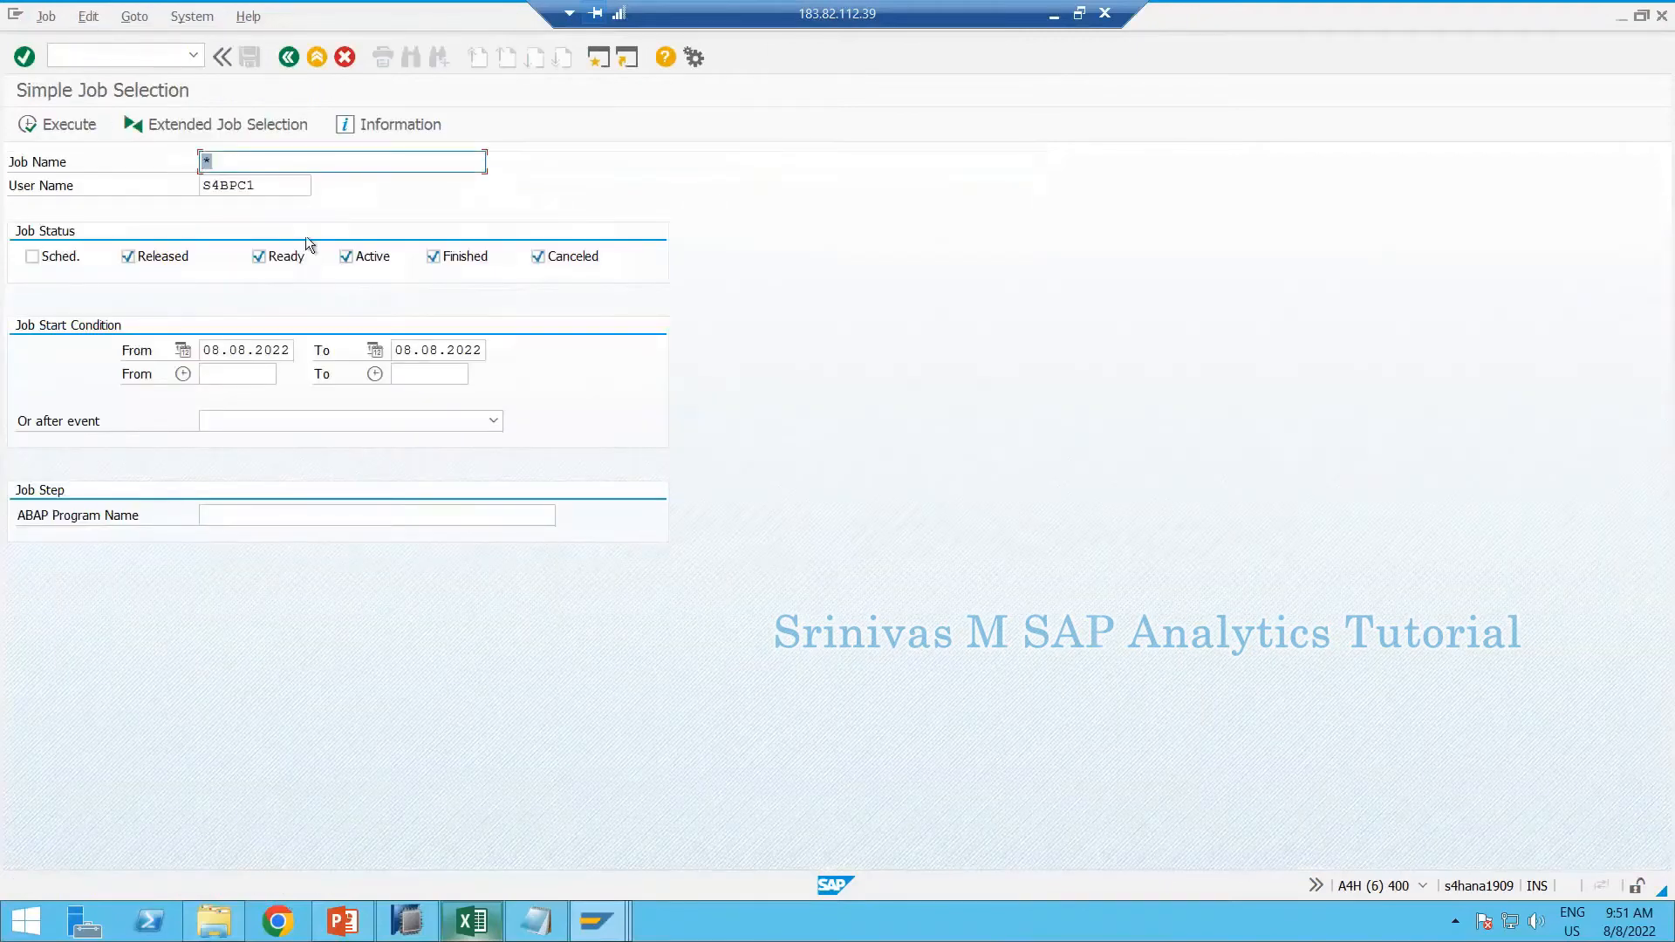
pyautogui.click(57, 124)
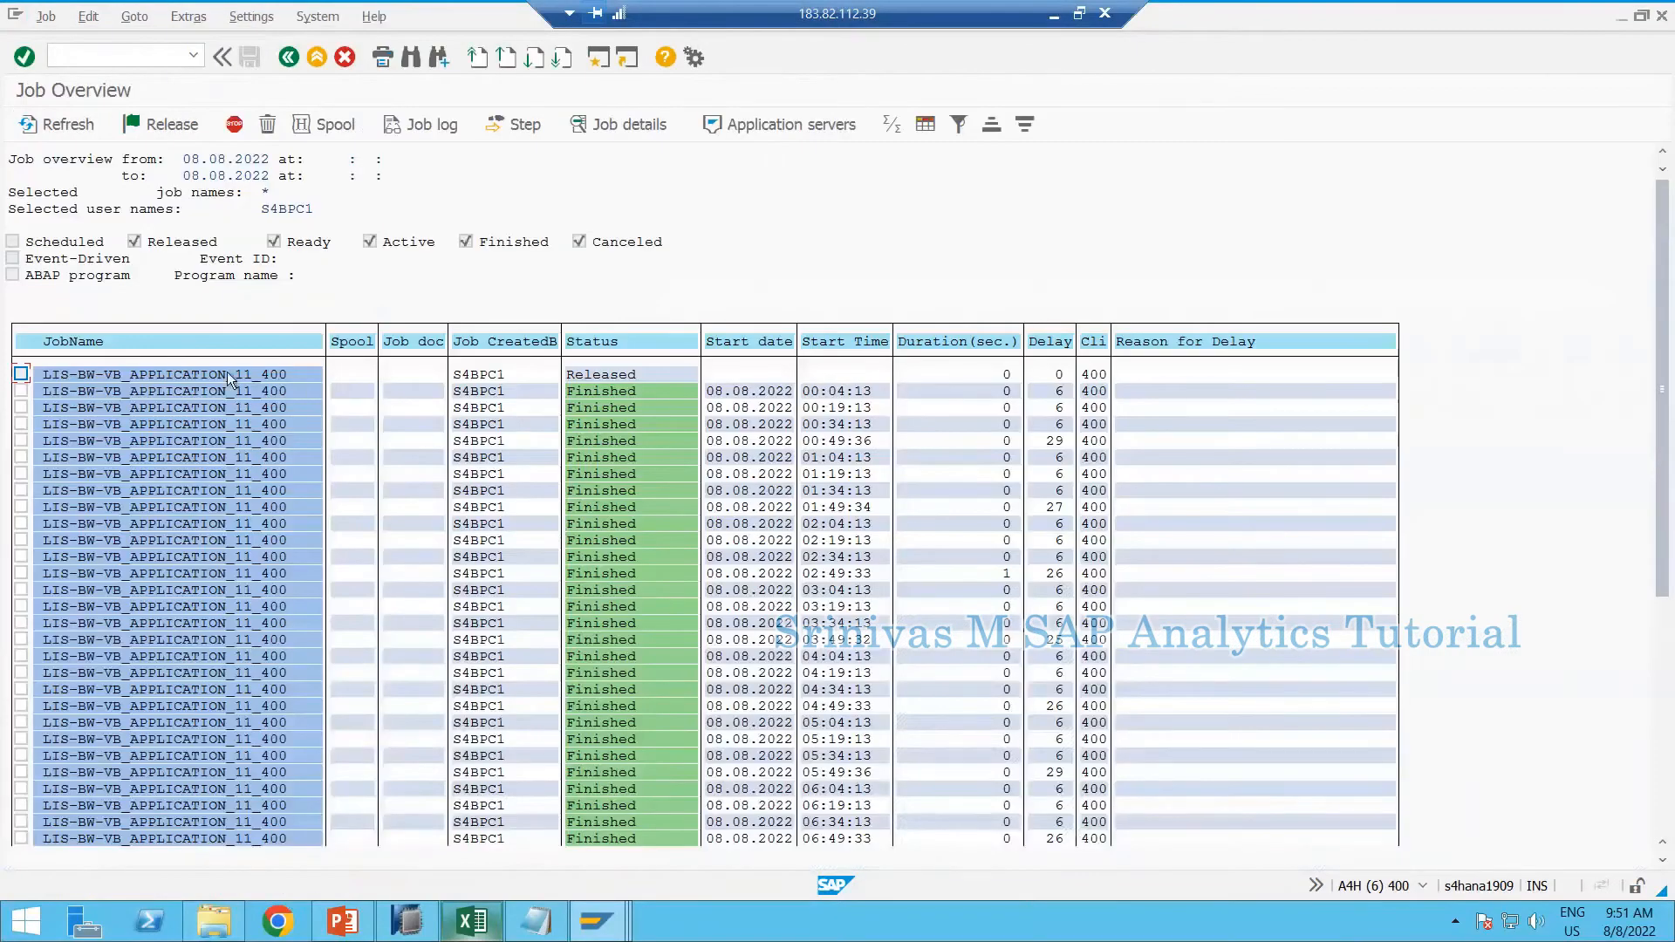
# Exclude the Finished and Canceled statuses from the job selection and list the jobs again
pyautogui.click(286, 57)
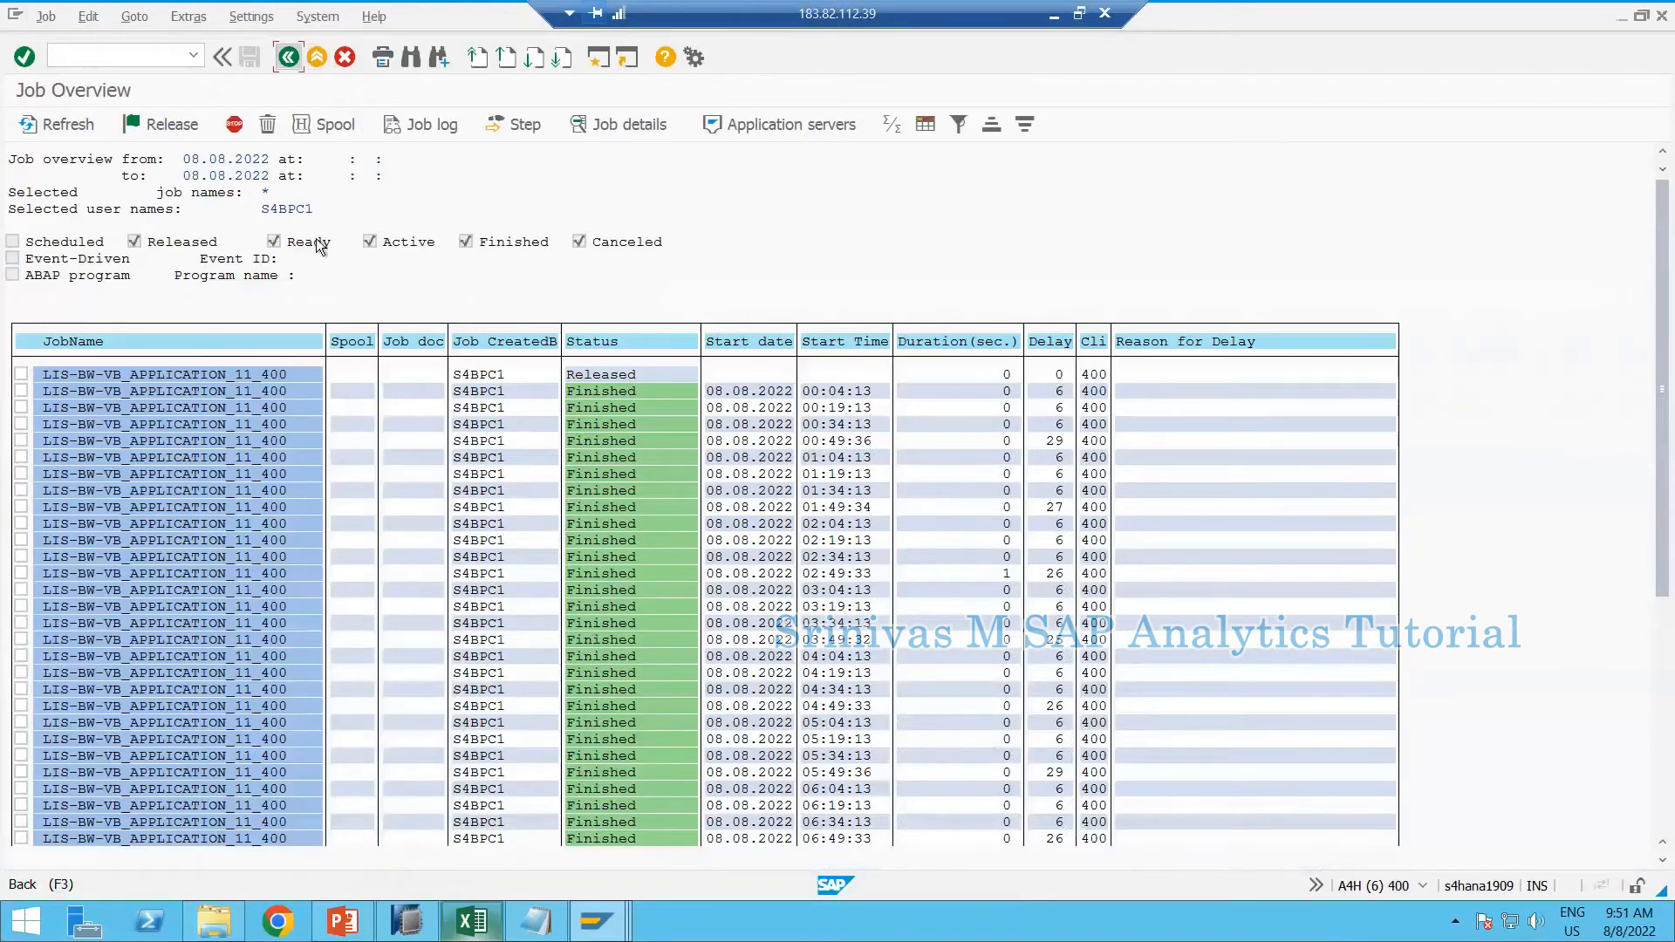
pyautogui.click(434, 255)
pyautogui.click(537, 256)
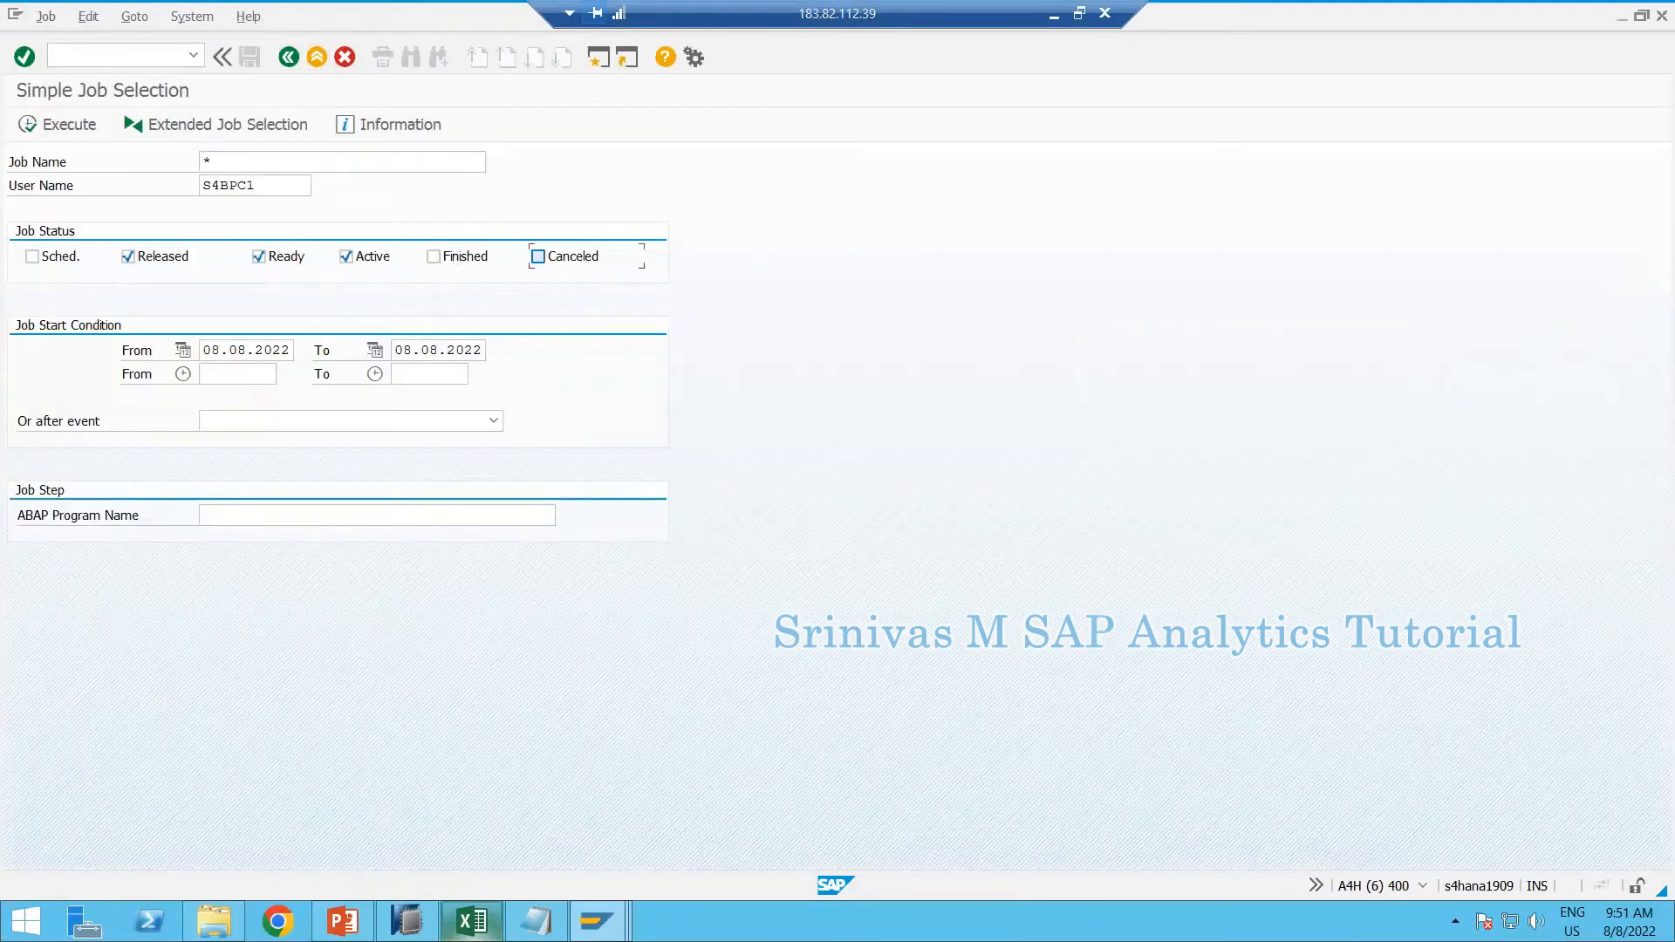
pyautogui.click(61, 123)
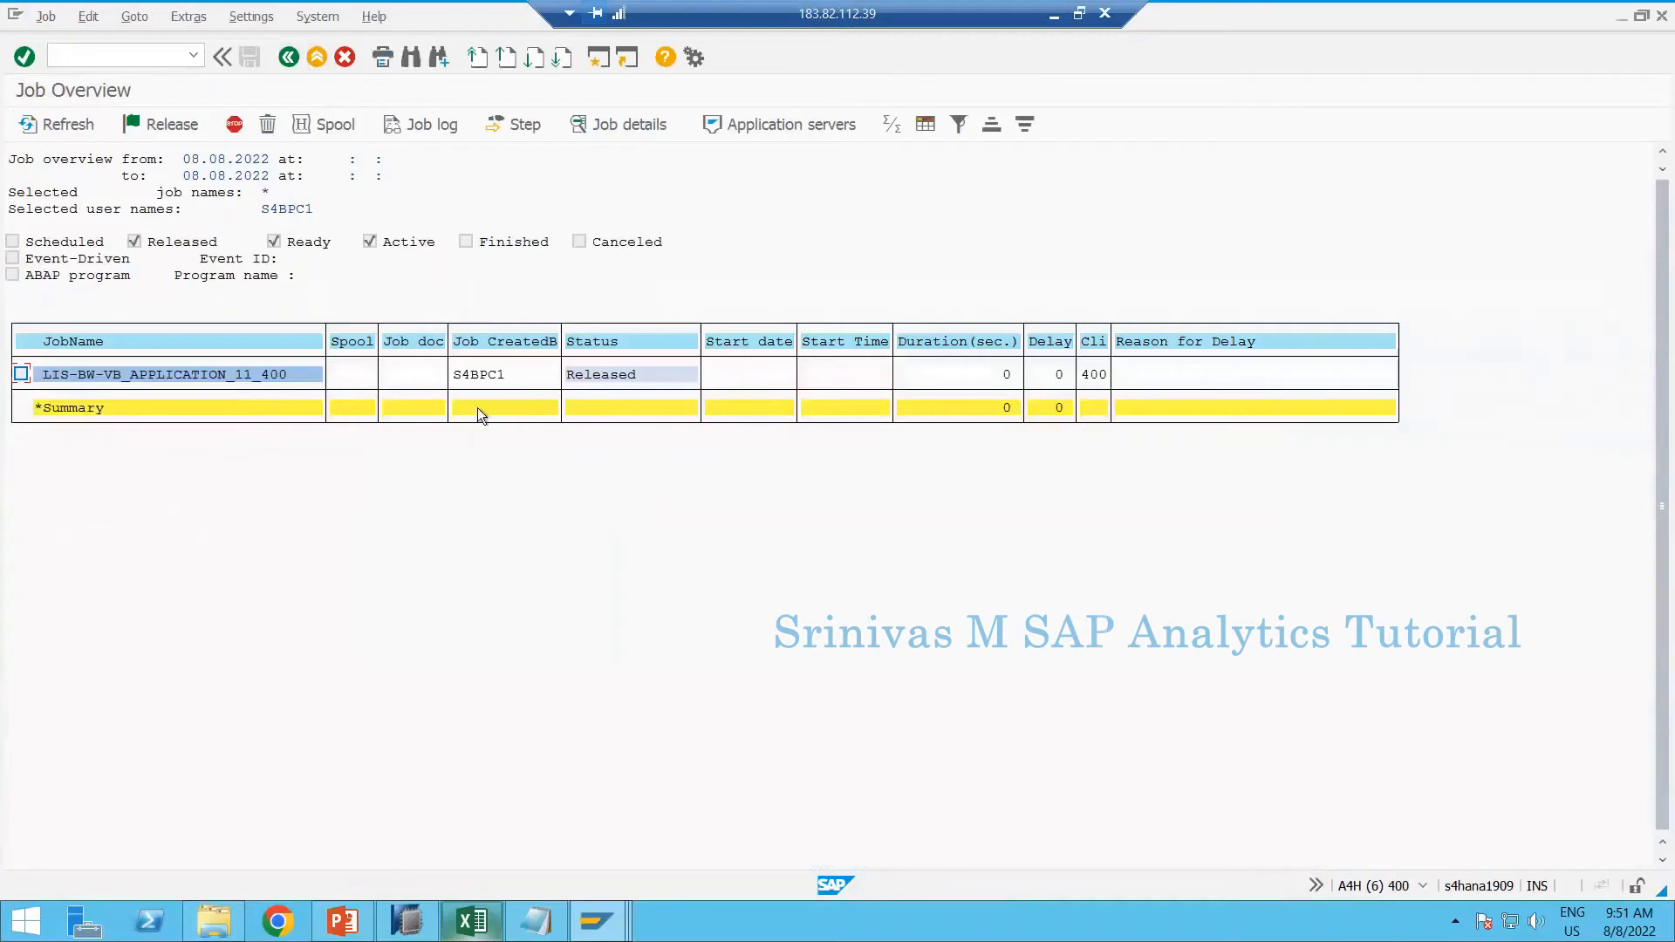
# Search for jobs named RM* from all users, using * as the user name
pyautogui.click(288, 54)
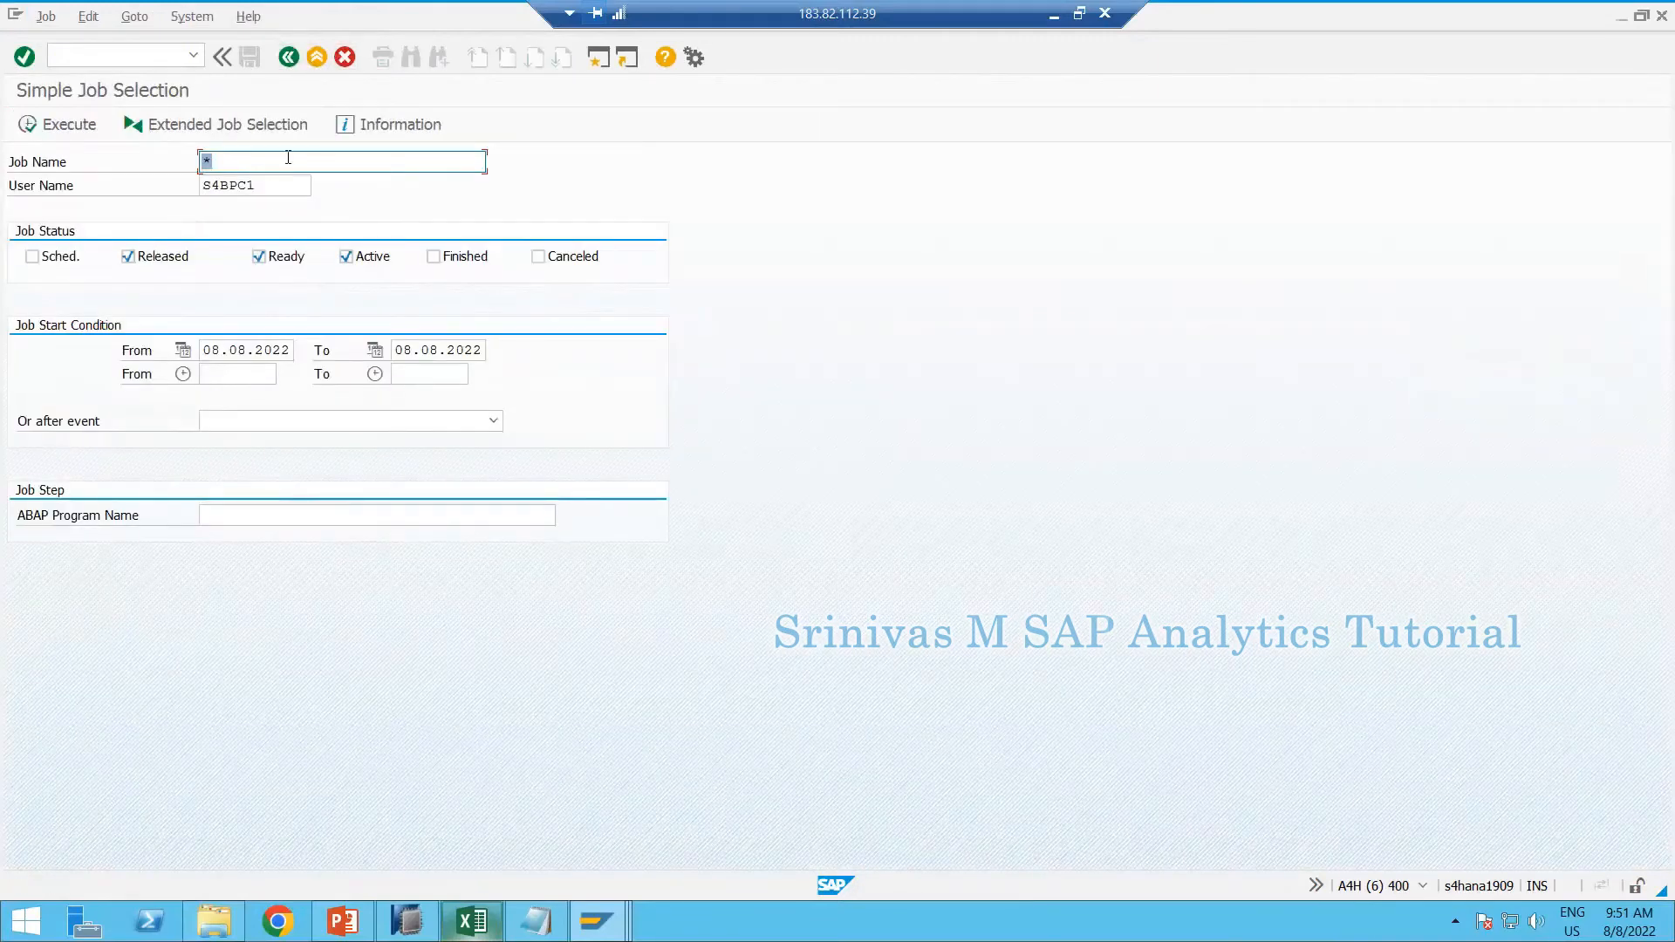
pyautogui.write('RM*')
pyautogui.press('Tab')
pyautogui.write('*')
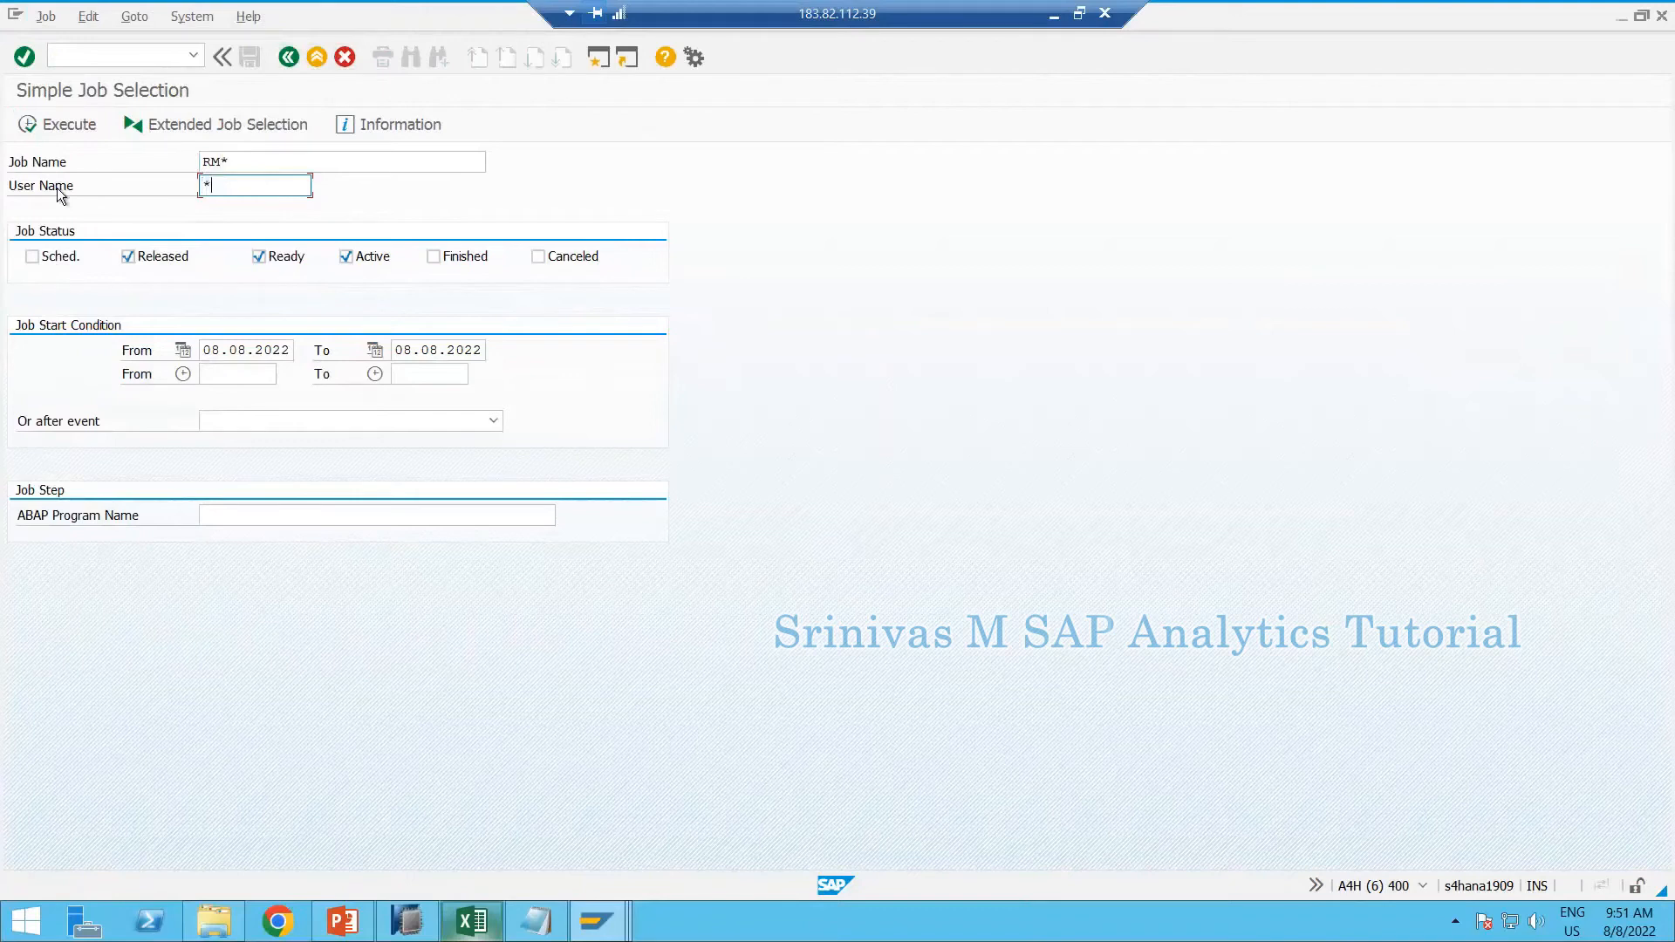
pyautogui.click(54, 125)
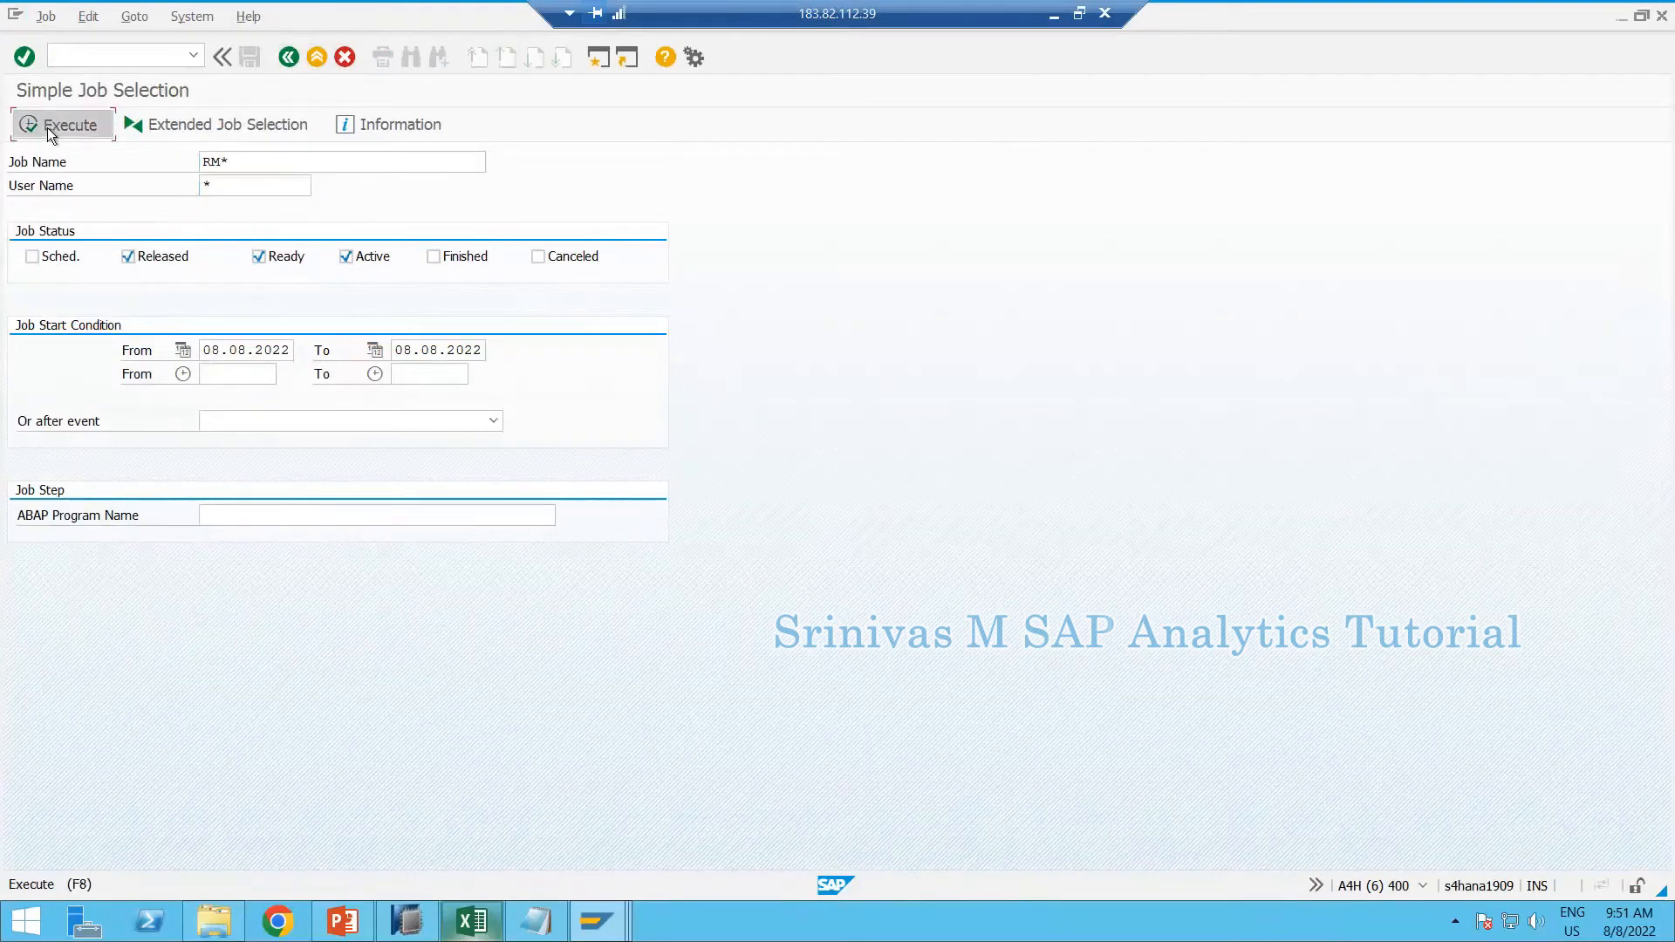
# Include Finished and Canceled jobs in the RM* selection and run it again
pyautogui.click(222, 162)
pyautogui.press('BackSpace')
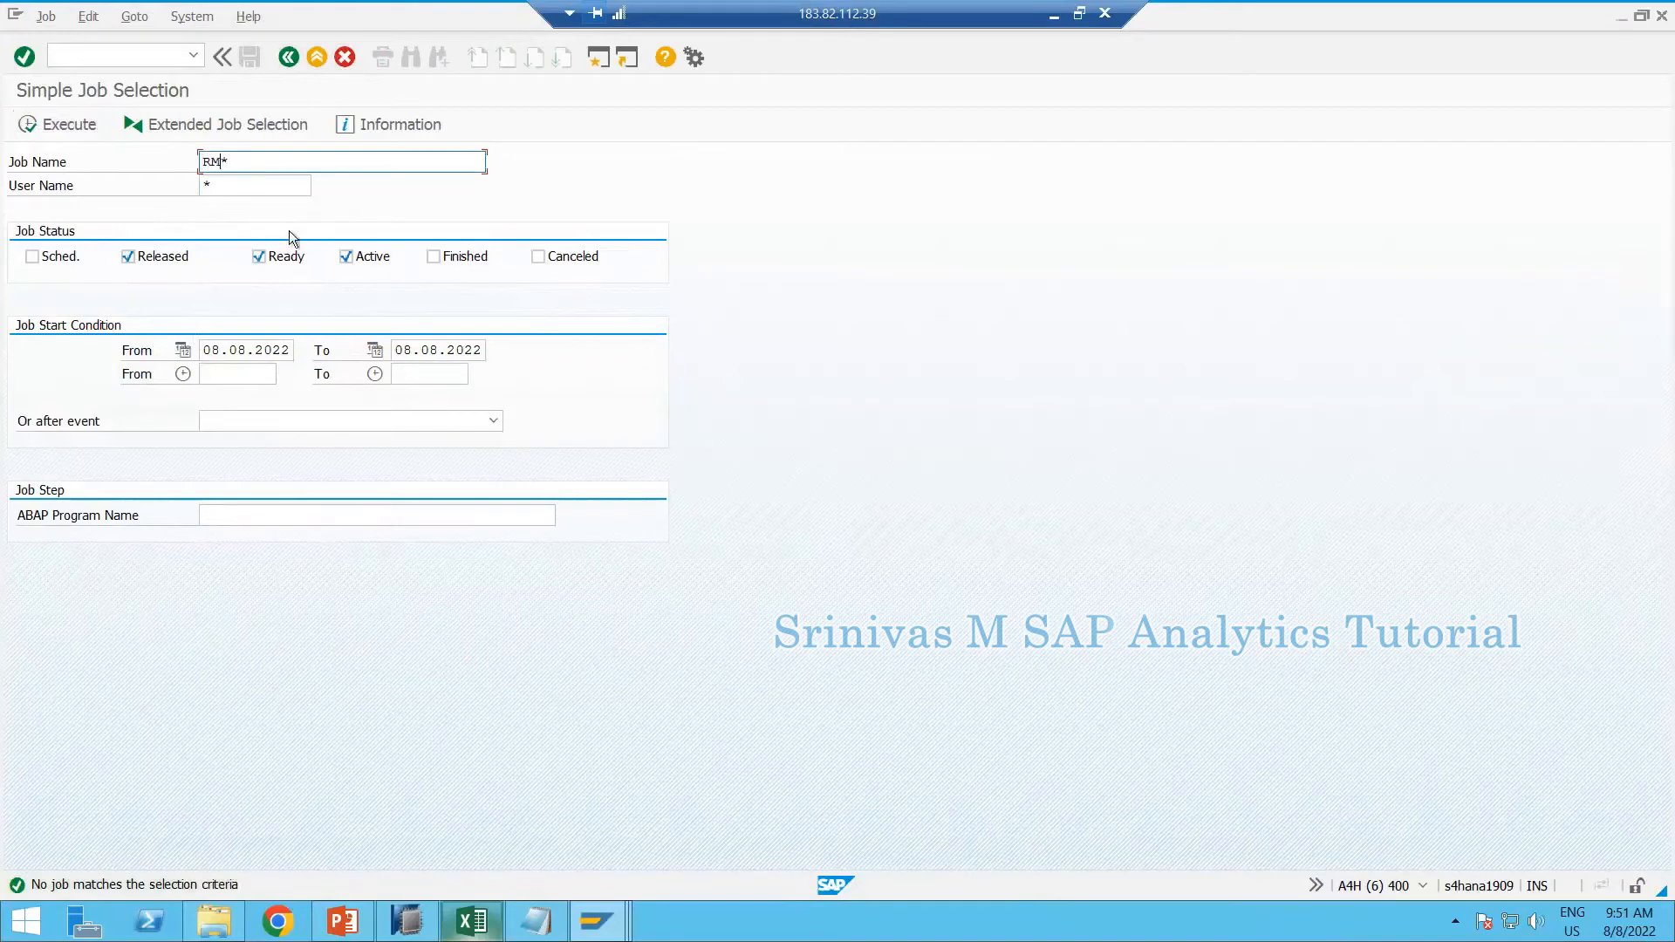
pyautogui.click(471, 256)
pyautogui.click(550, 256)
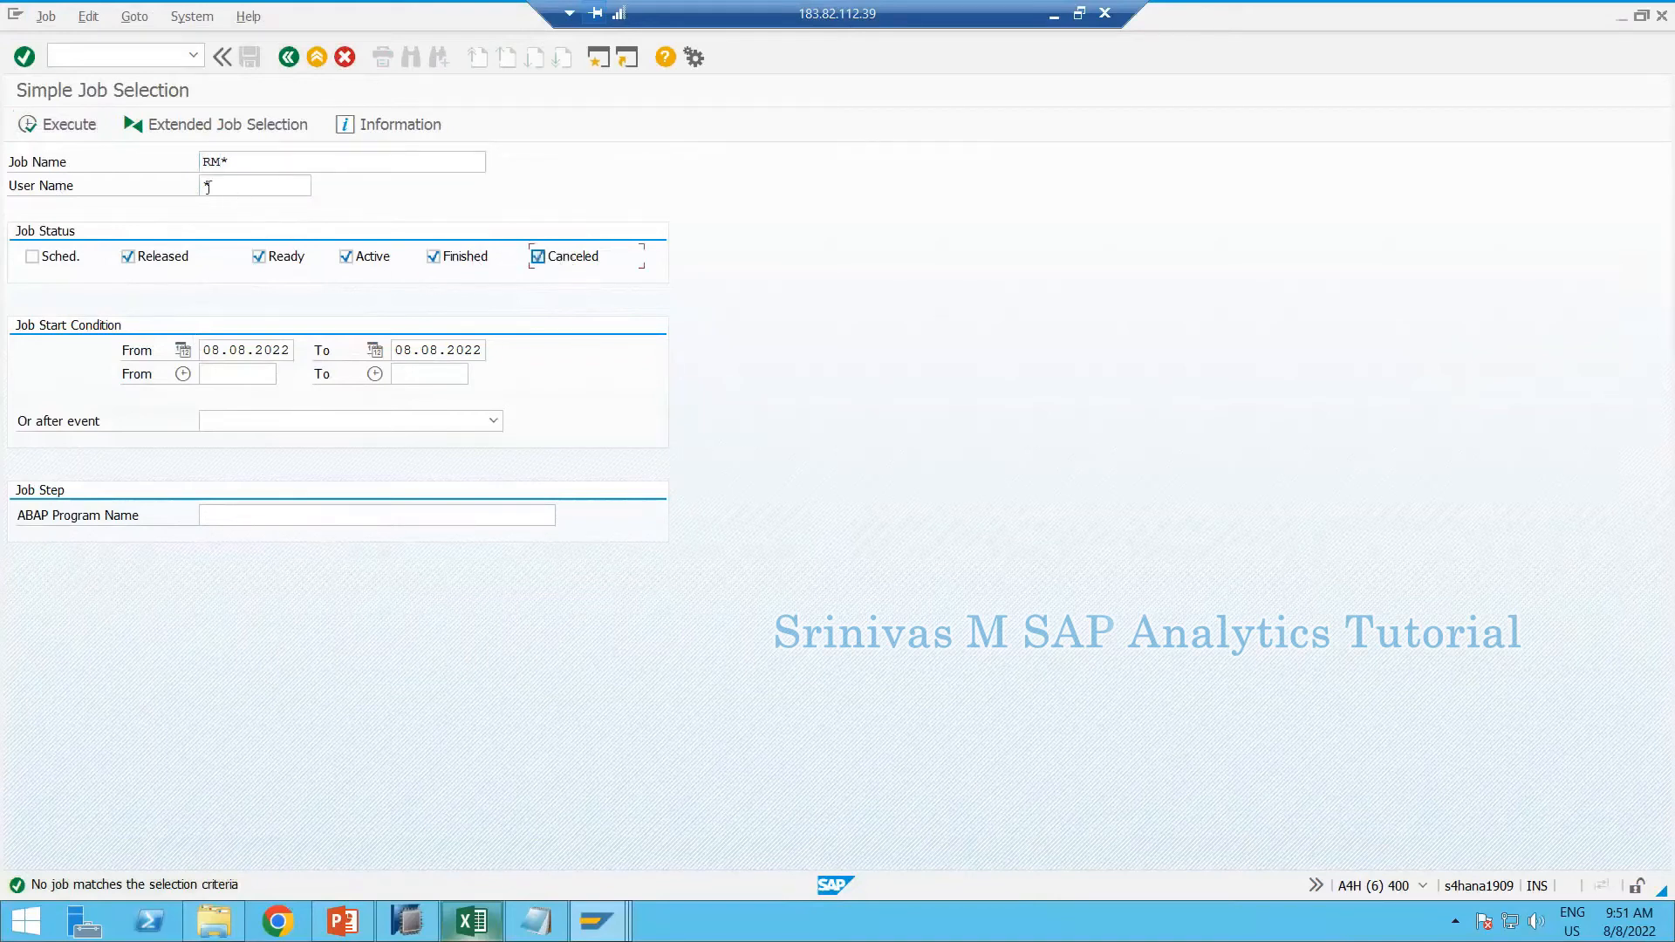
pyautogui.click(44, 123)
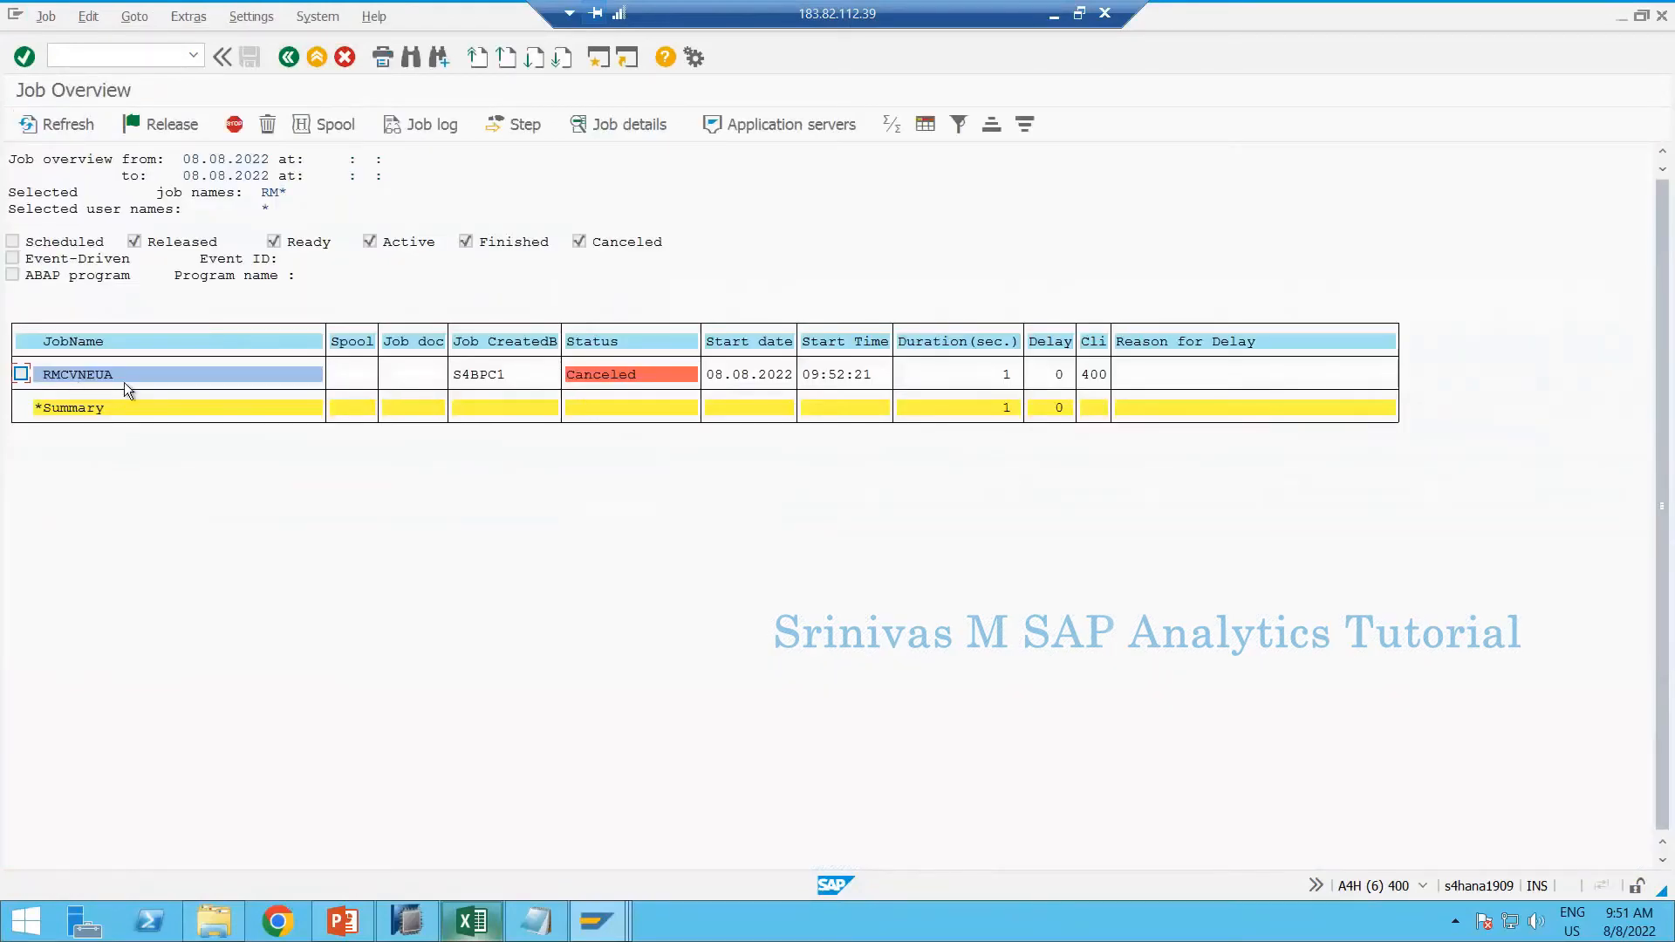
# Examine the job log of the RMCVNEUA job and return to the job overview
pyautogui.click(84, 374)
pyautogui.click(425, 132)
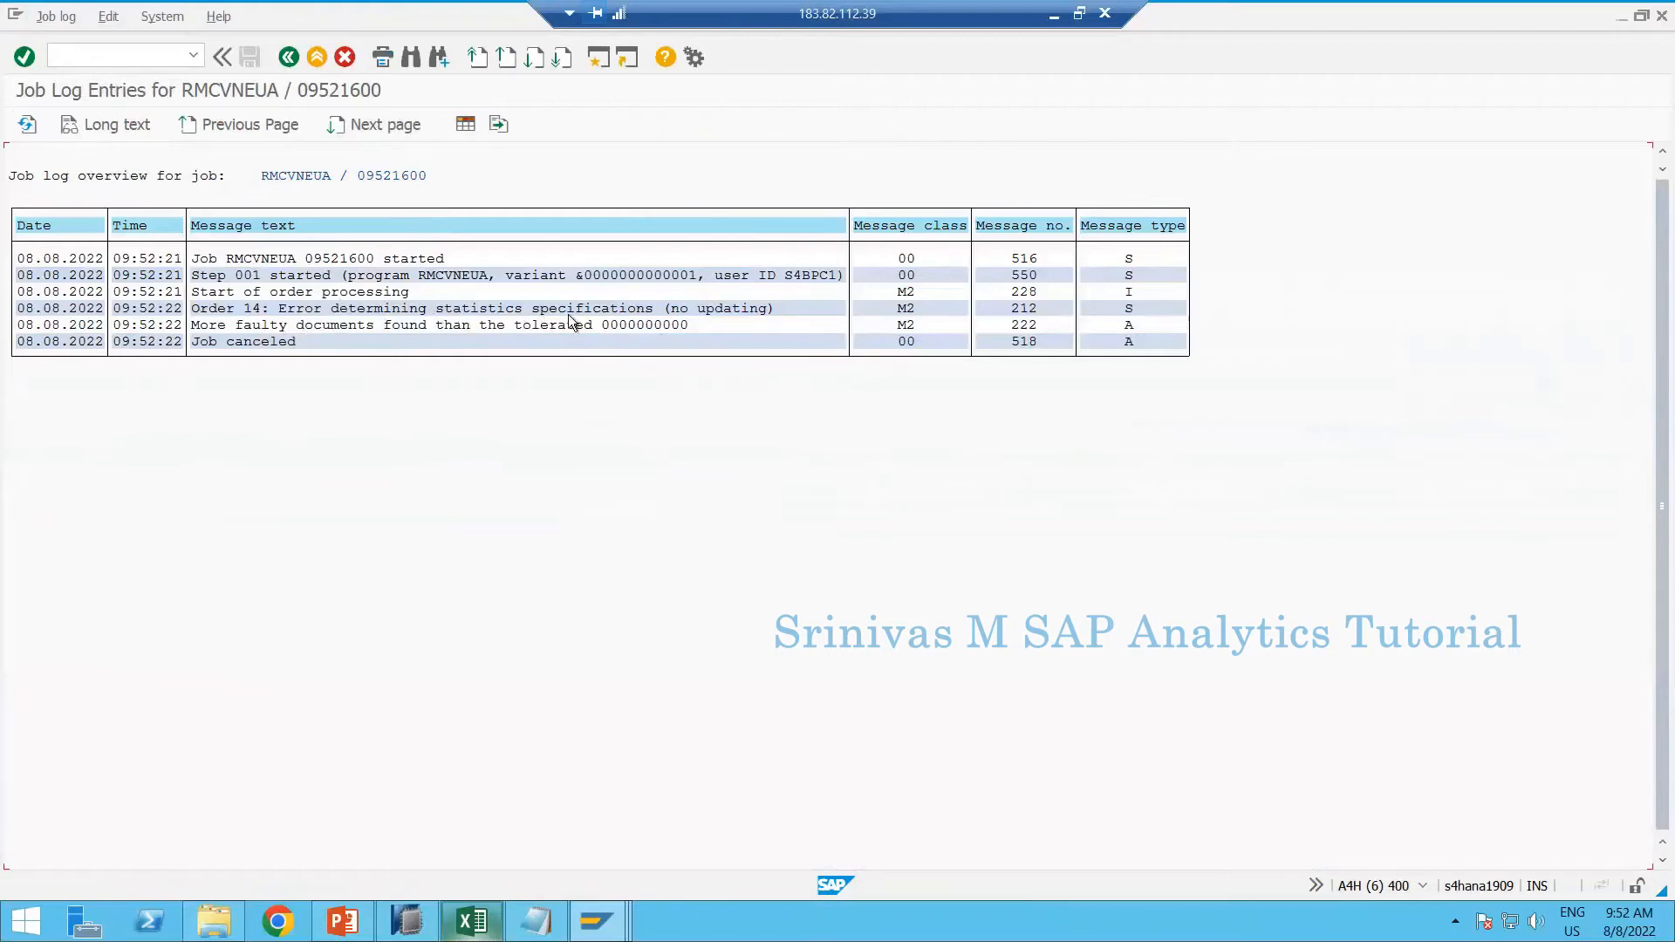
pyautogui.click(361, 294)
pyautogui.press('F3')
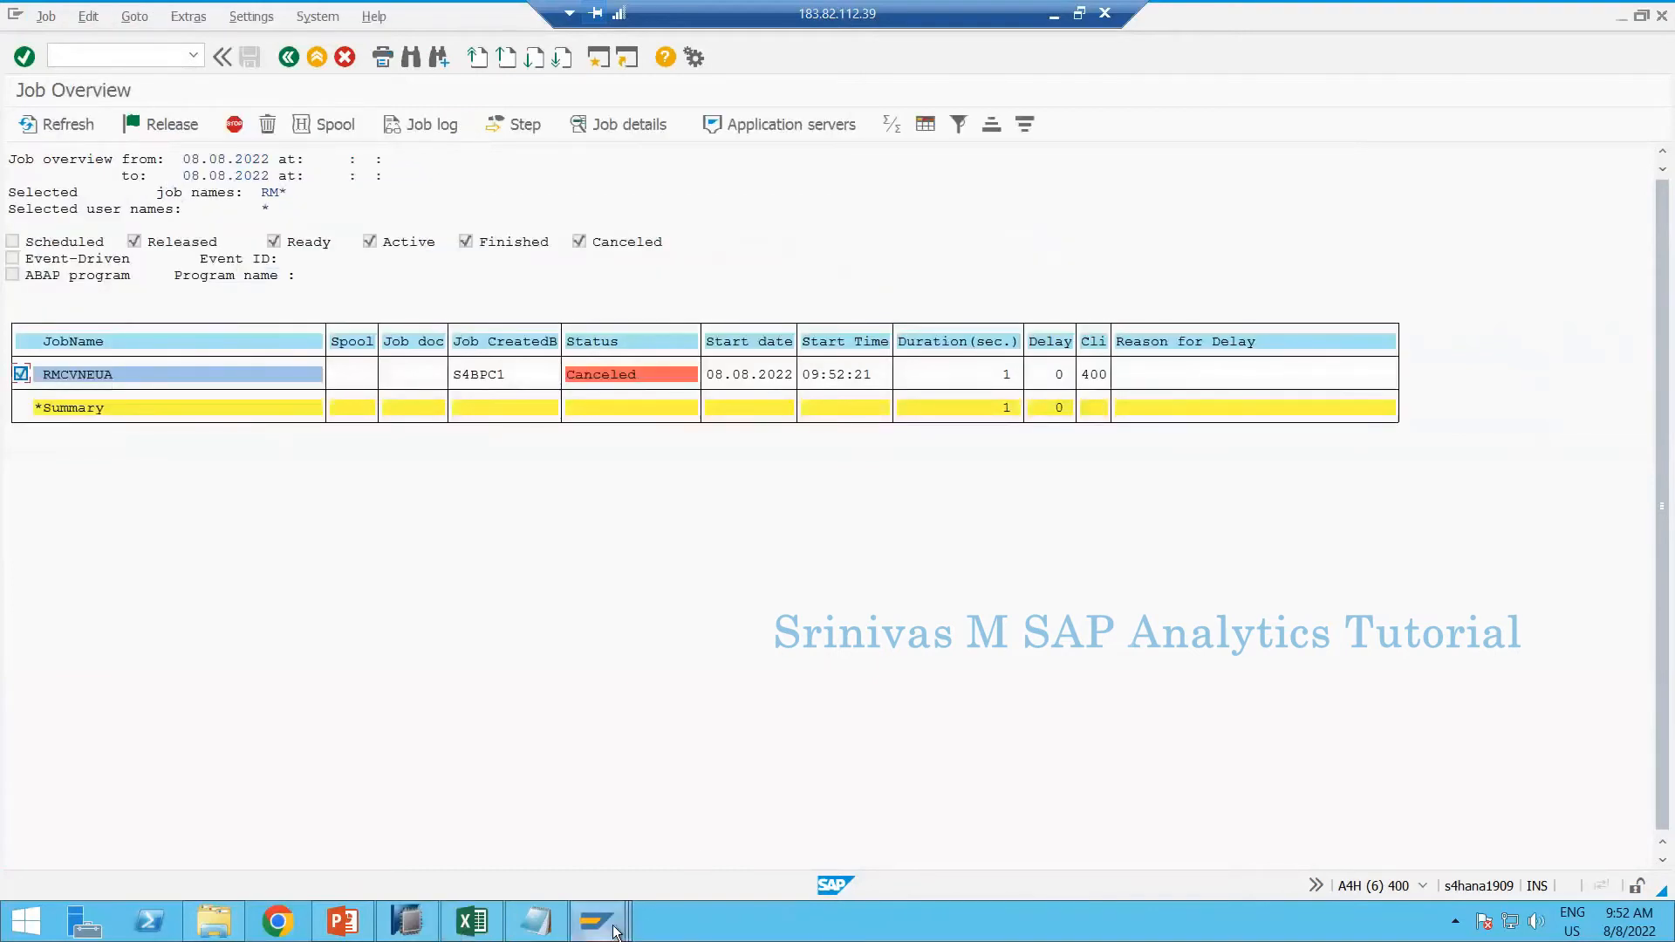
# Close the Statistical Setup session and start transaction SBIW in the Deletion of Setup Data session
pyautogui.moveTo(596, 921)
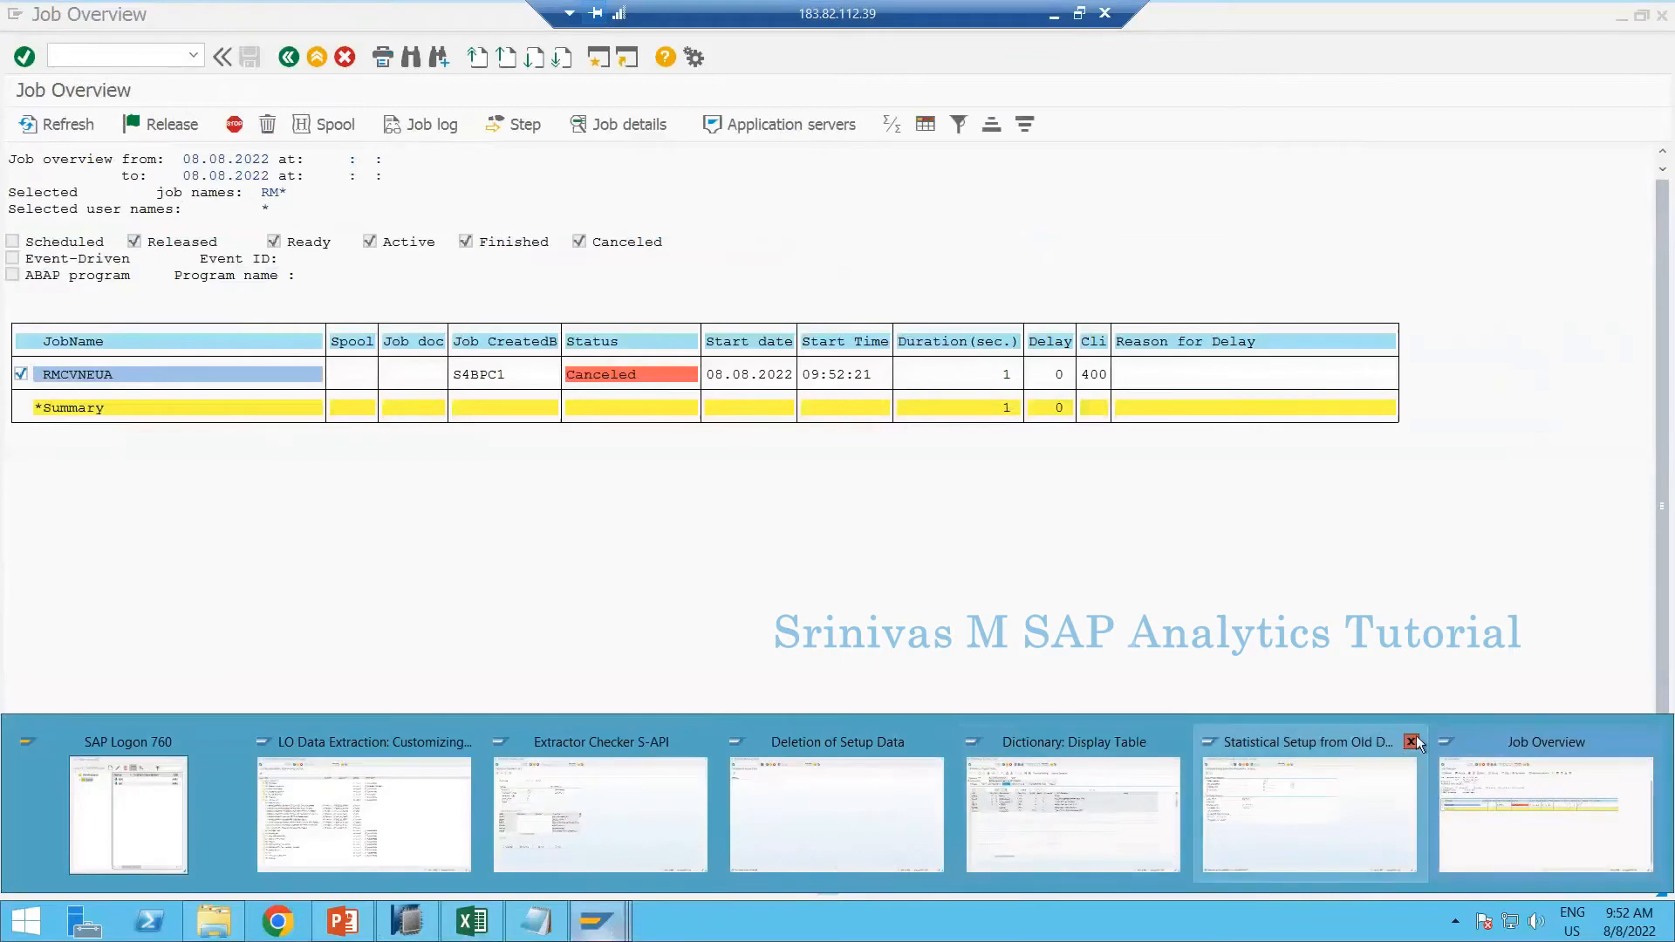
pyautogui.click(1413, 739)
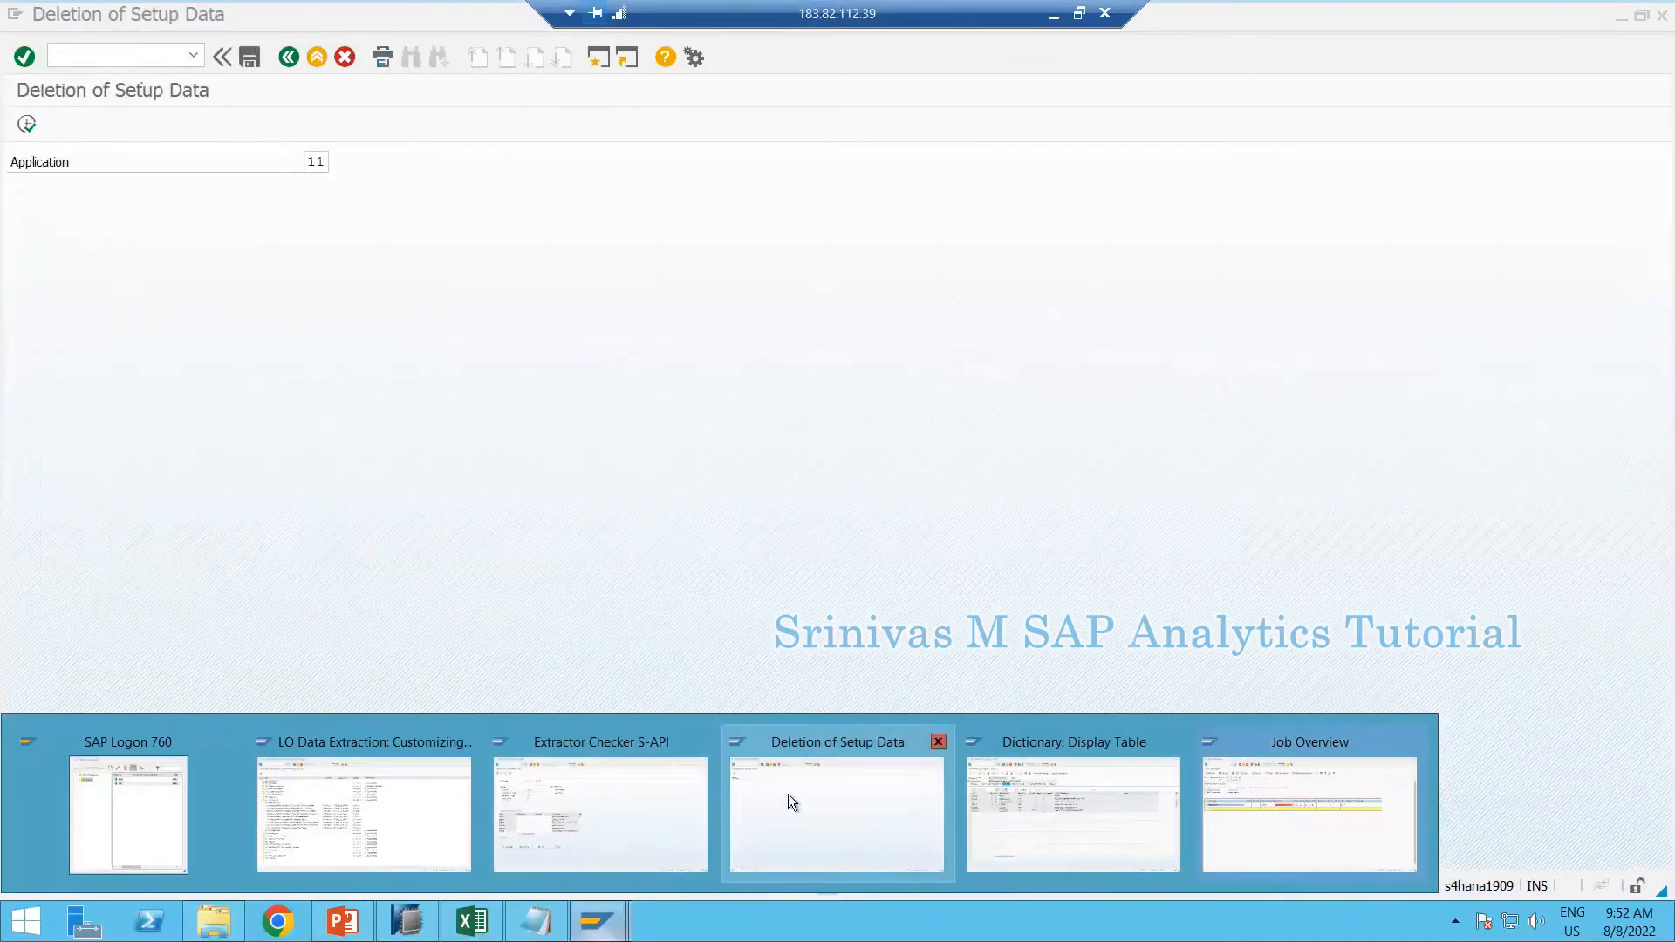
pyautogui.click(788, 794)
pyautogui.click(120, 62)
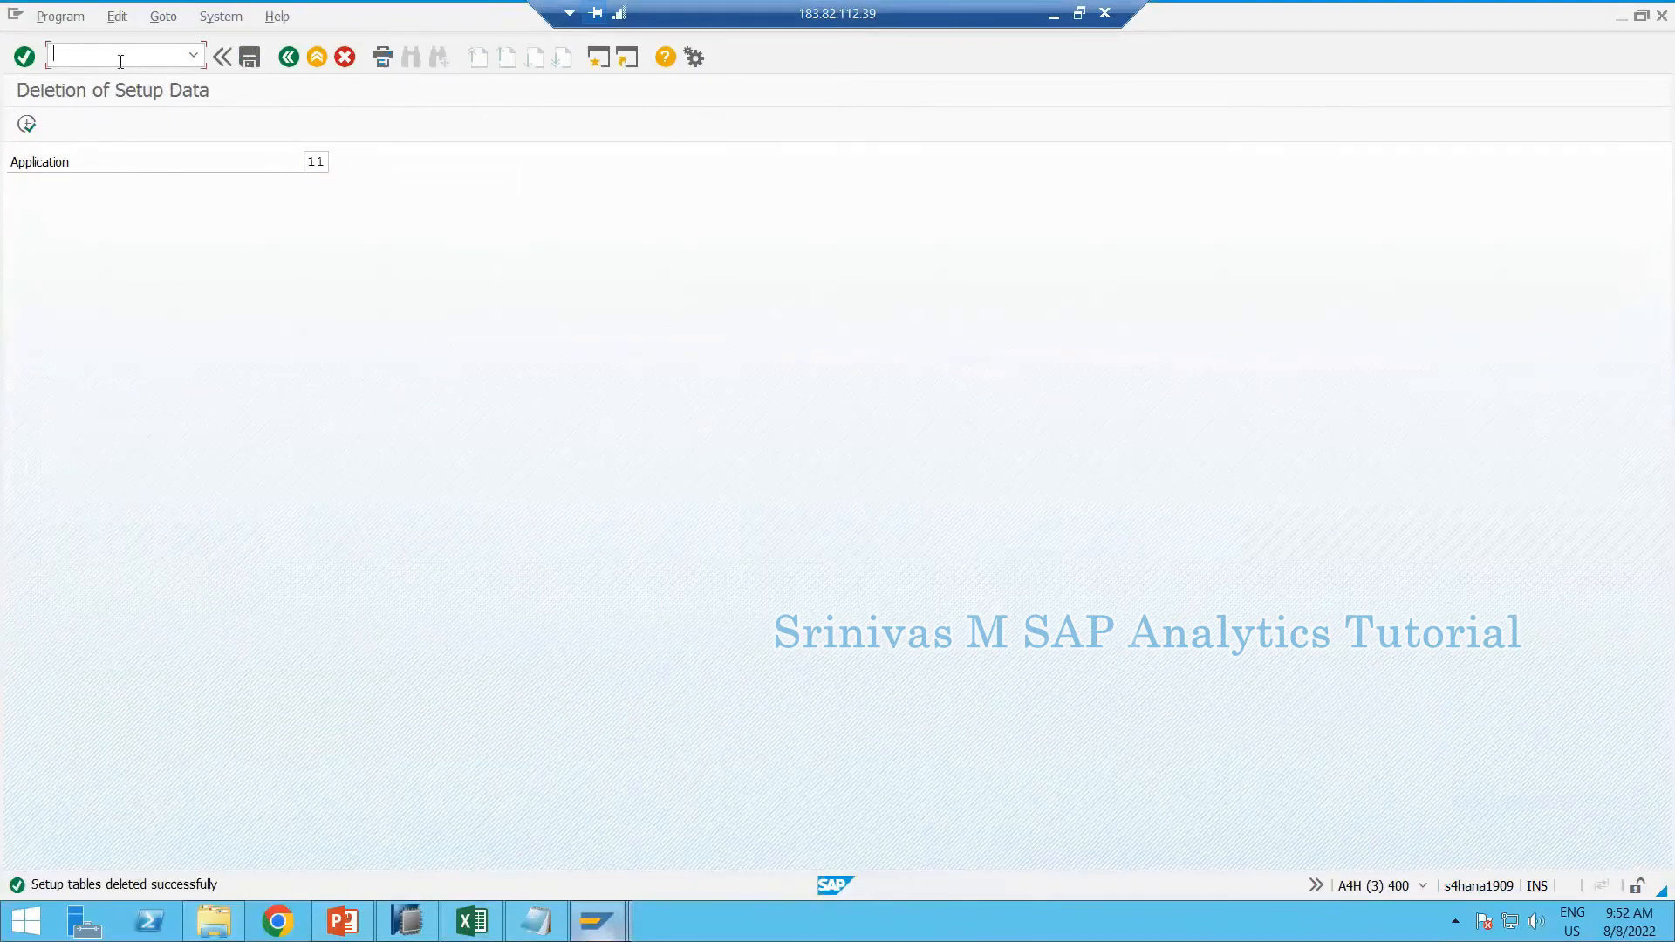
pyautogui.write('/nlbwe')
pyautogui.press('BackSpace')
pyautogui.press('BackSpace')
pyautogui.press('BackSpace')
pyautogui.press('BackSpace')
pyautogui.write('sbiw')
pyautogui.press('Return')
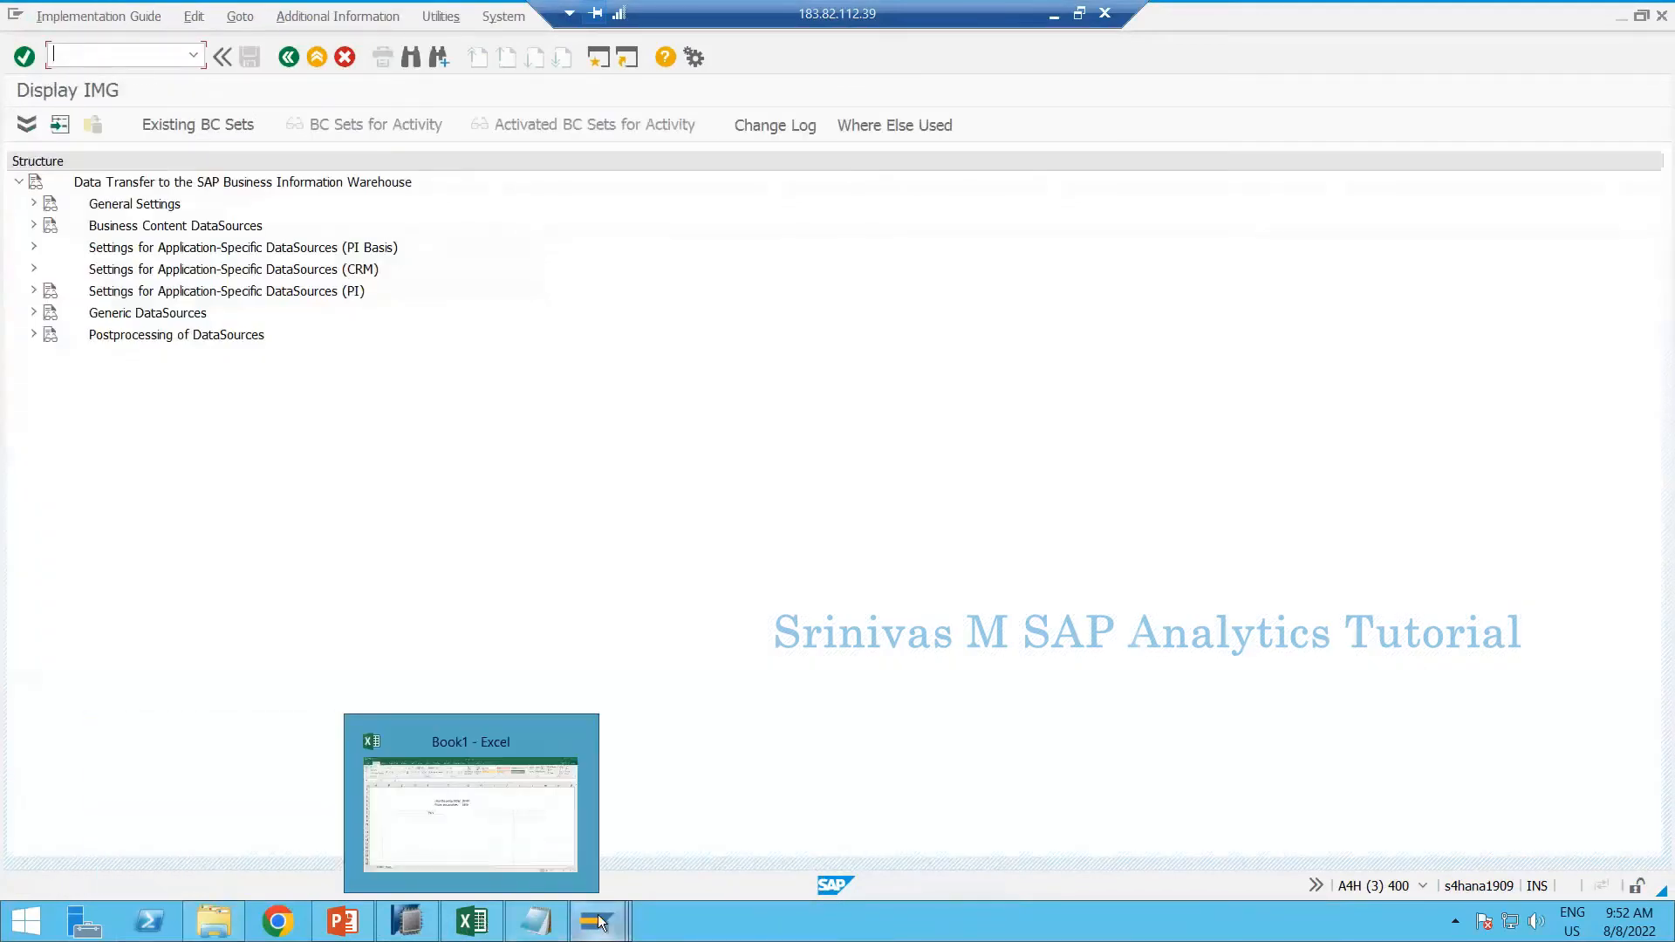
# Switch to the Extractor Checker session and run a test extraction for DataSource 2LIS_11_VAITM
pyautogui.moveTo(598, 922)
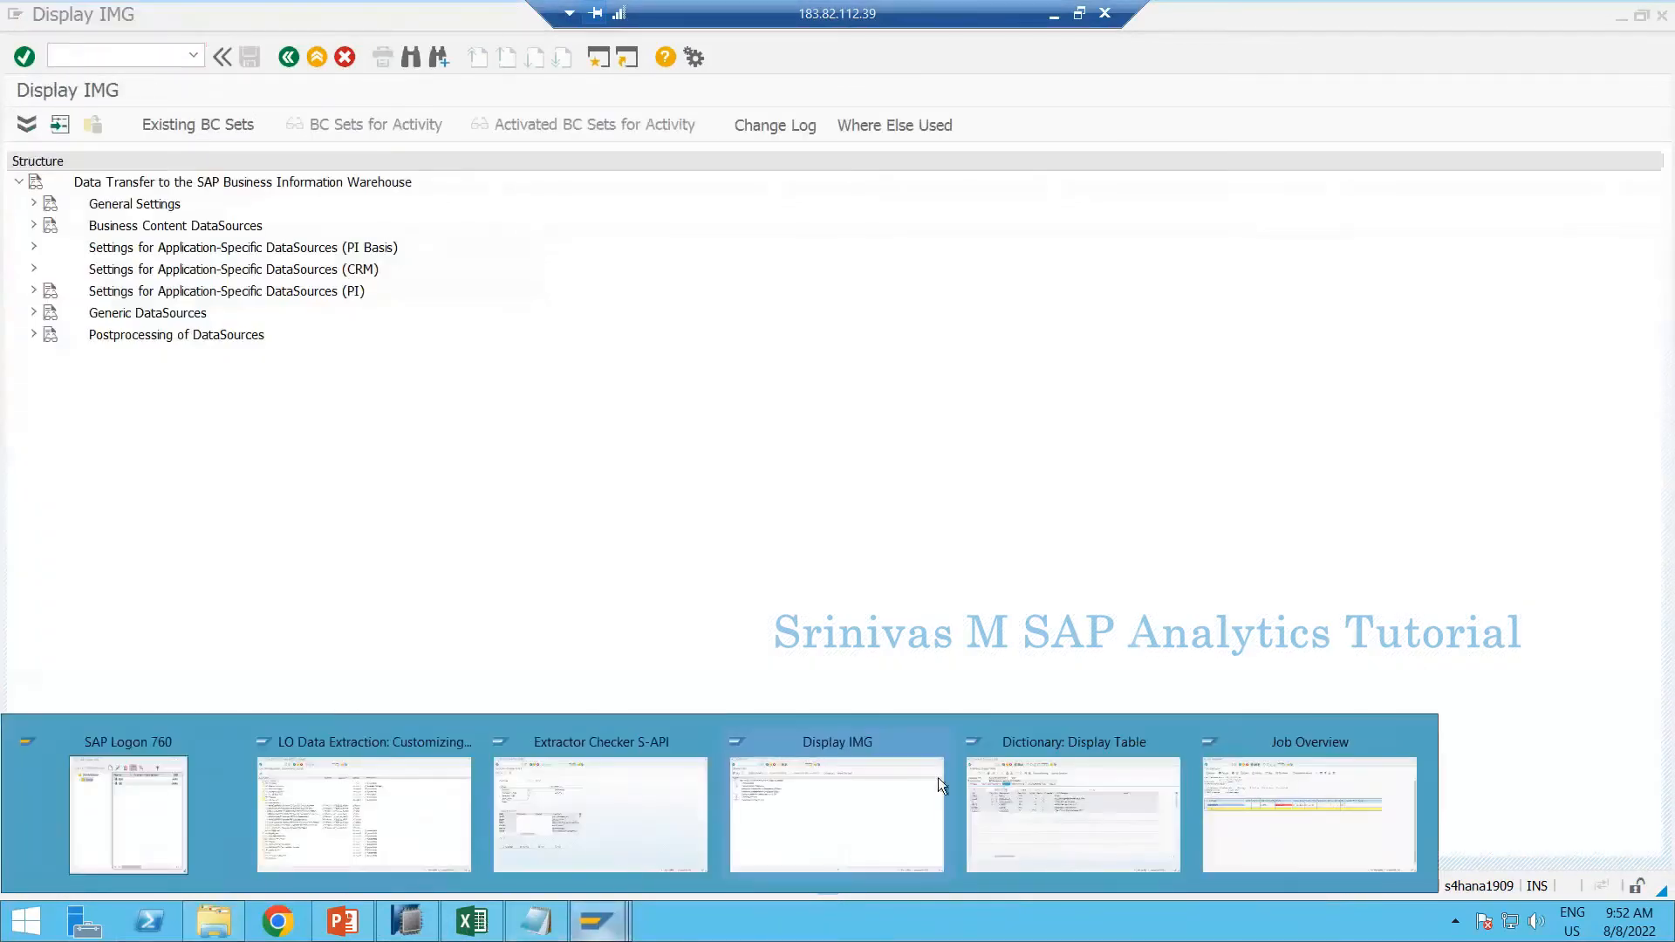
pyautogui.click(640, 837)
pyautogui.click(127, 705)
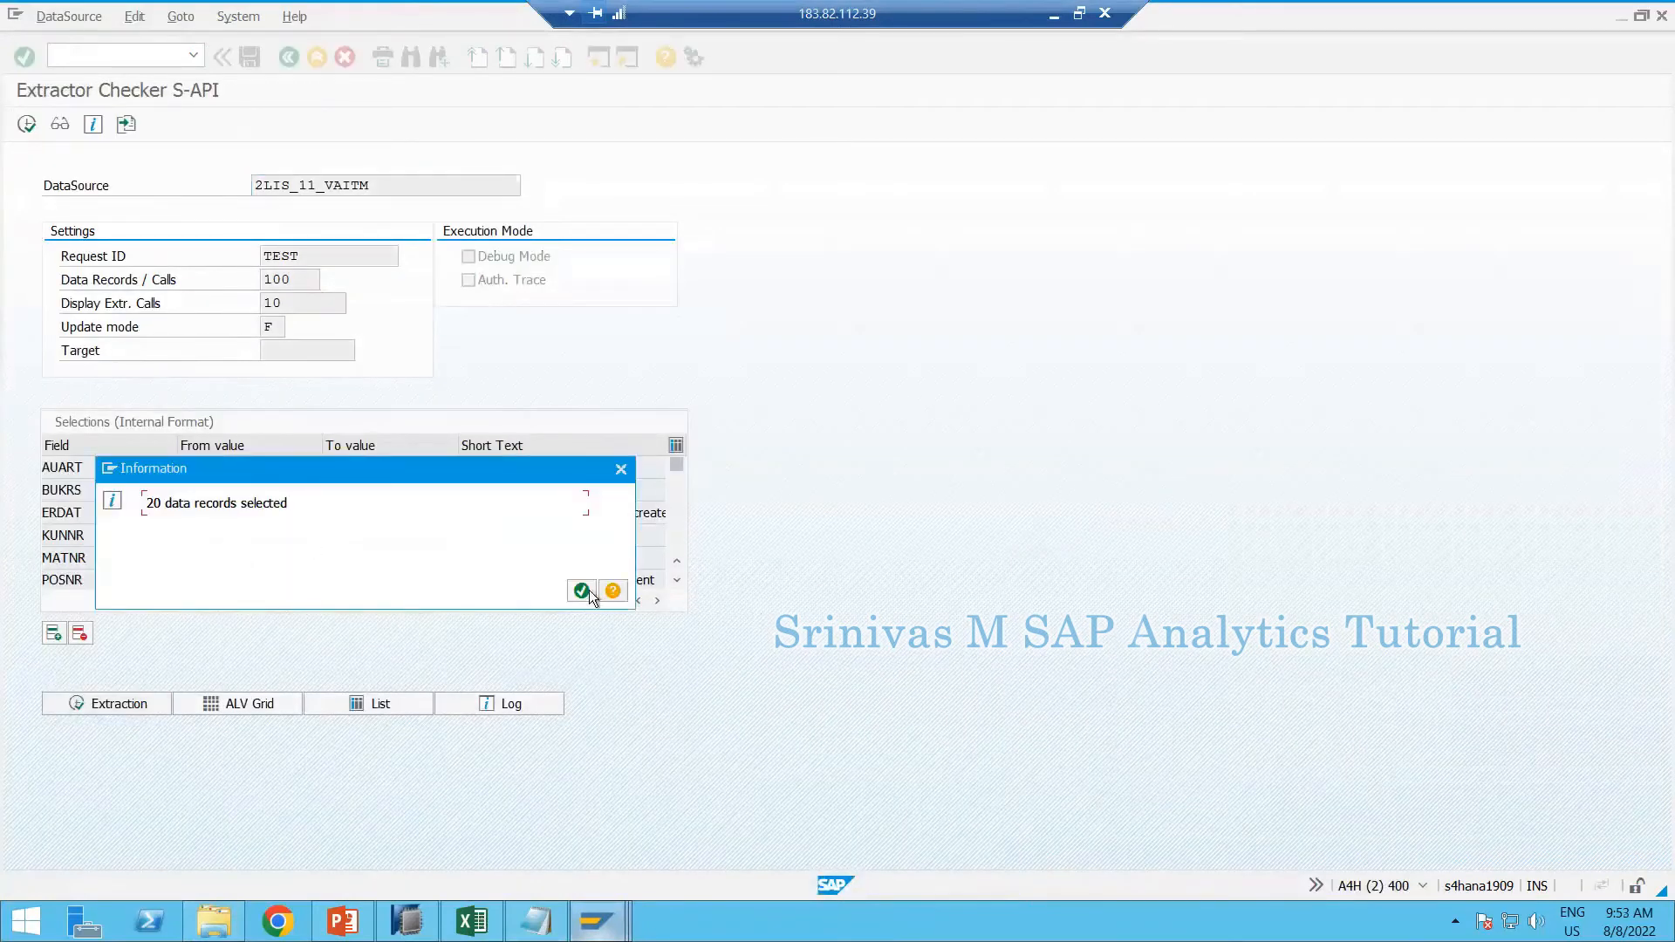
pyautogui.click(582, 591)
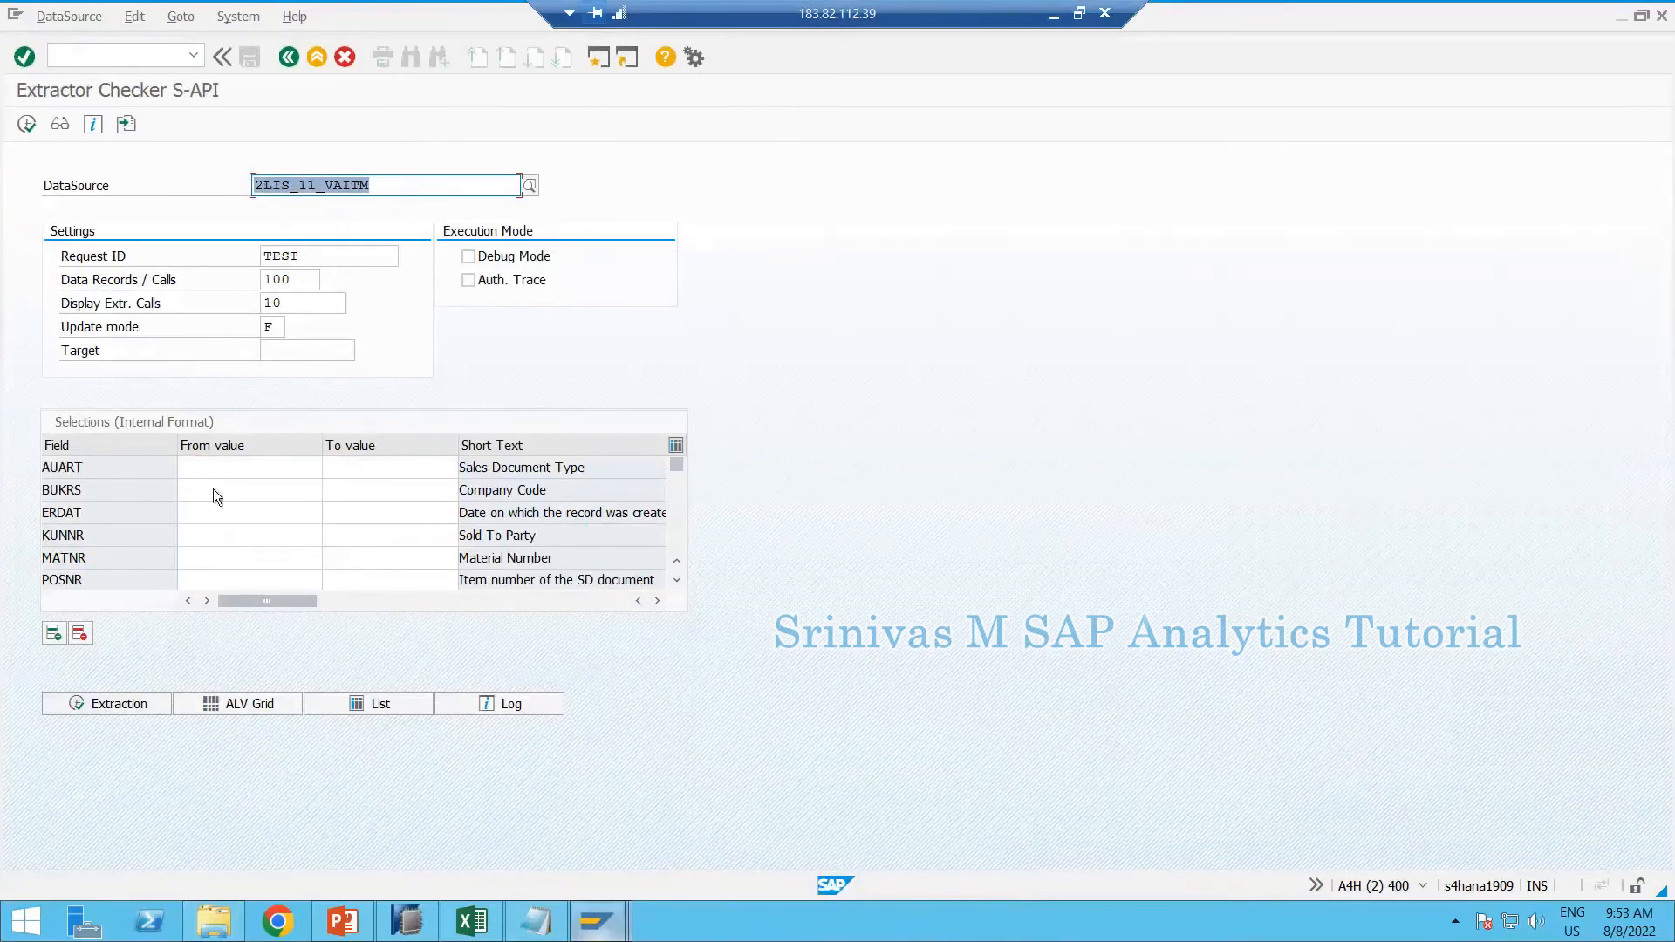
pyautogui.click(597, 920)
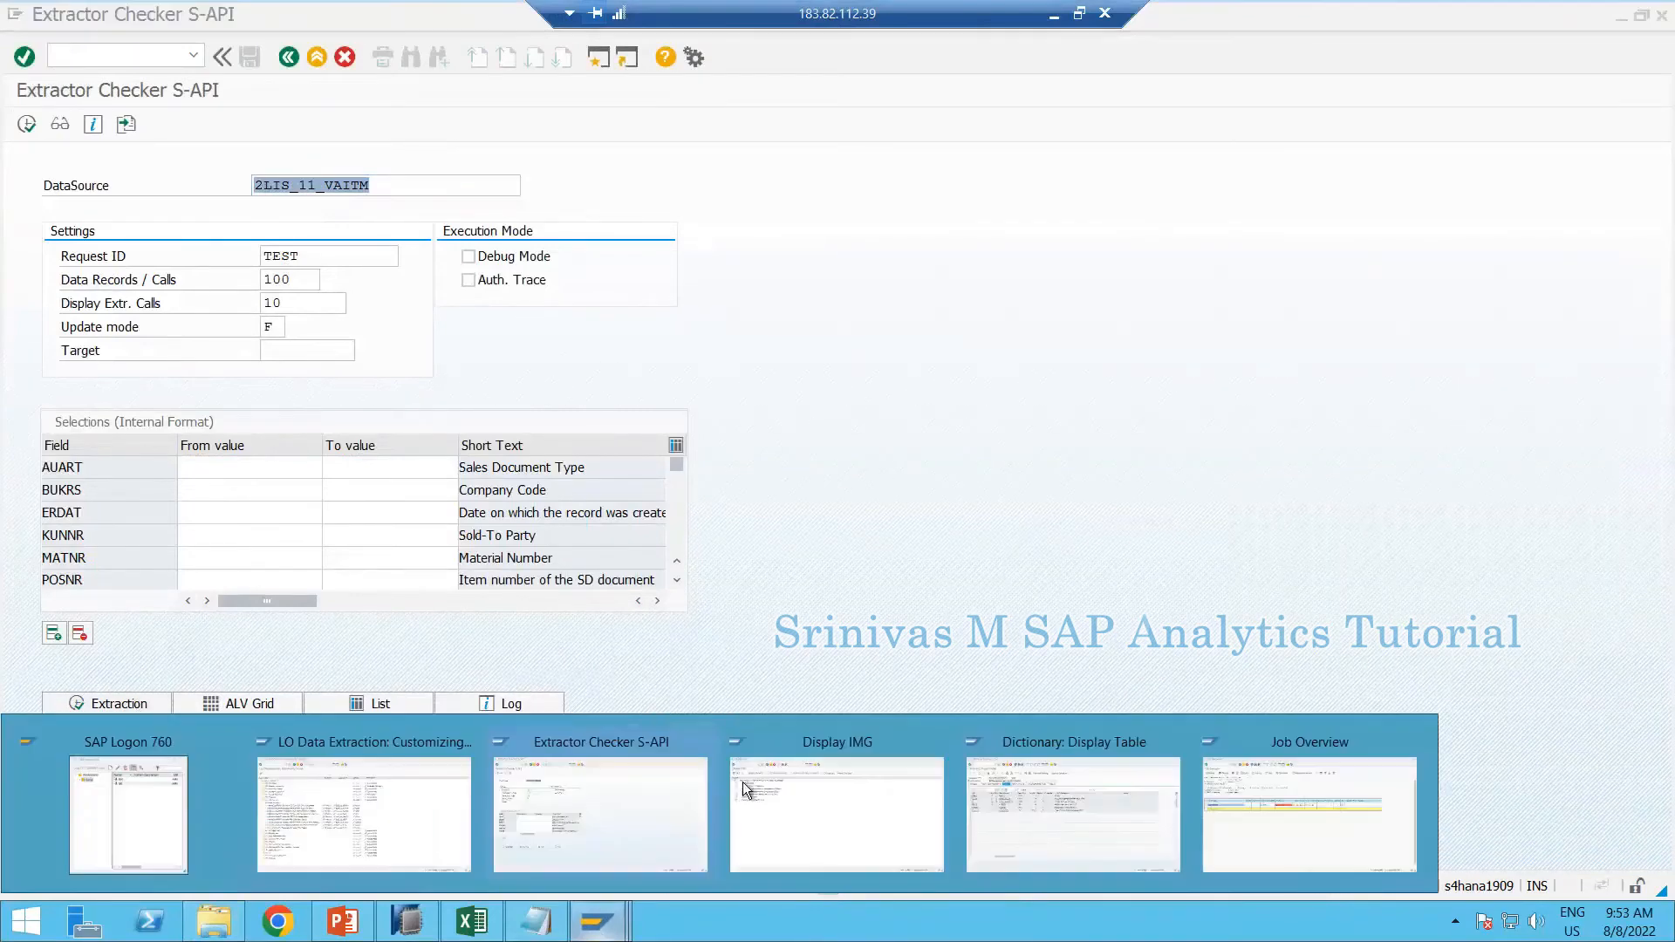
# Switch to the dictionary session and display all entries of setup table MC11VA0ITMSETUP in the Data Browser
pyautogui.click(1082, 862)
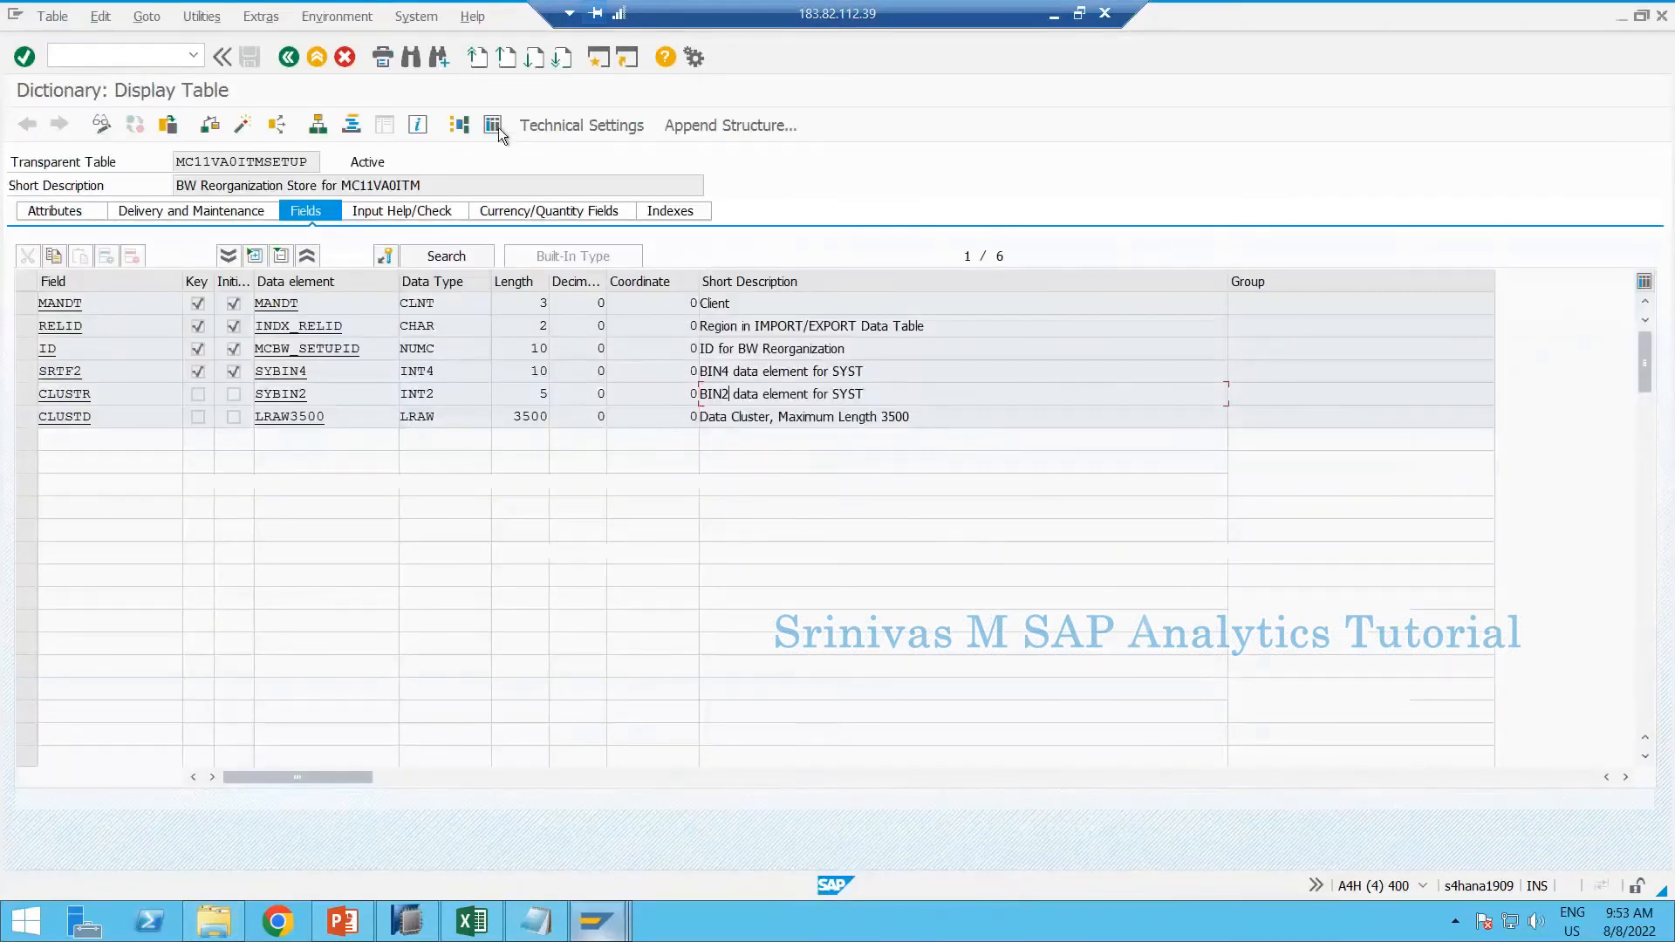
pyautogui.click(277, 127)
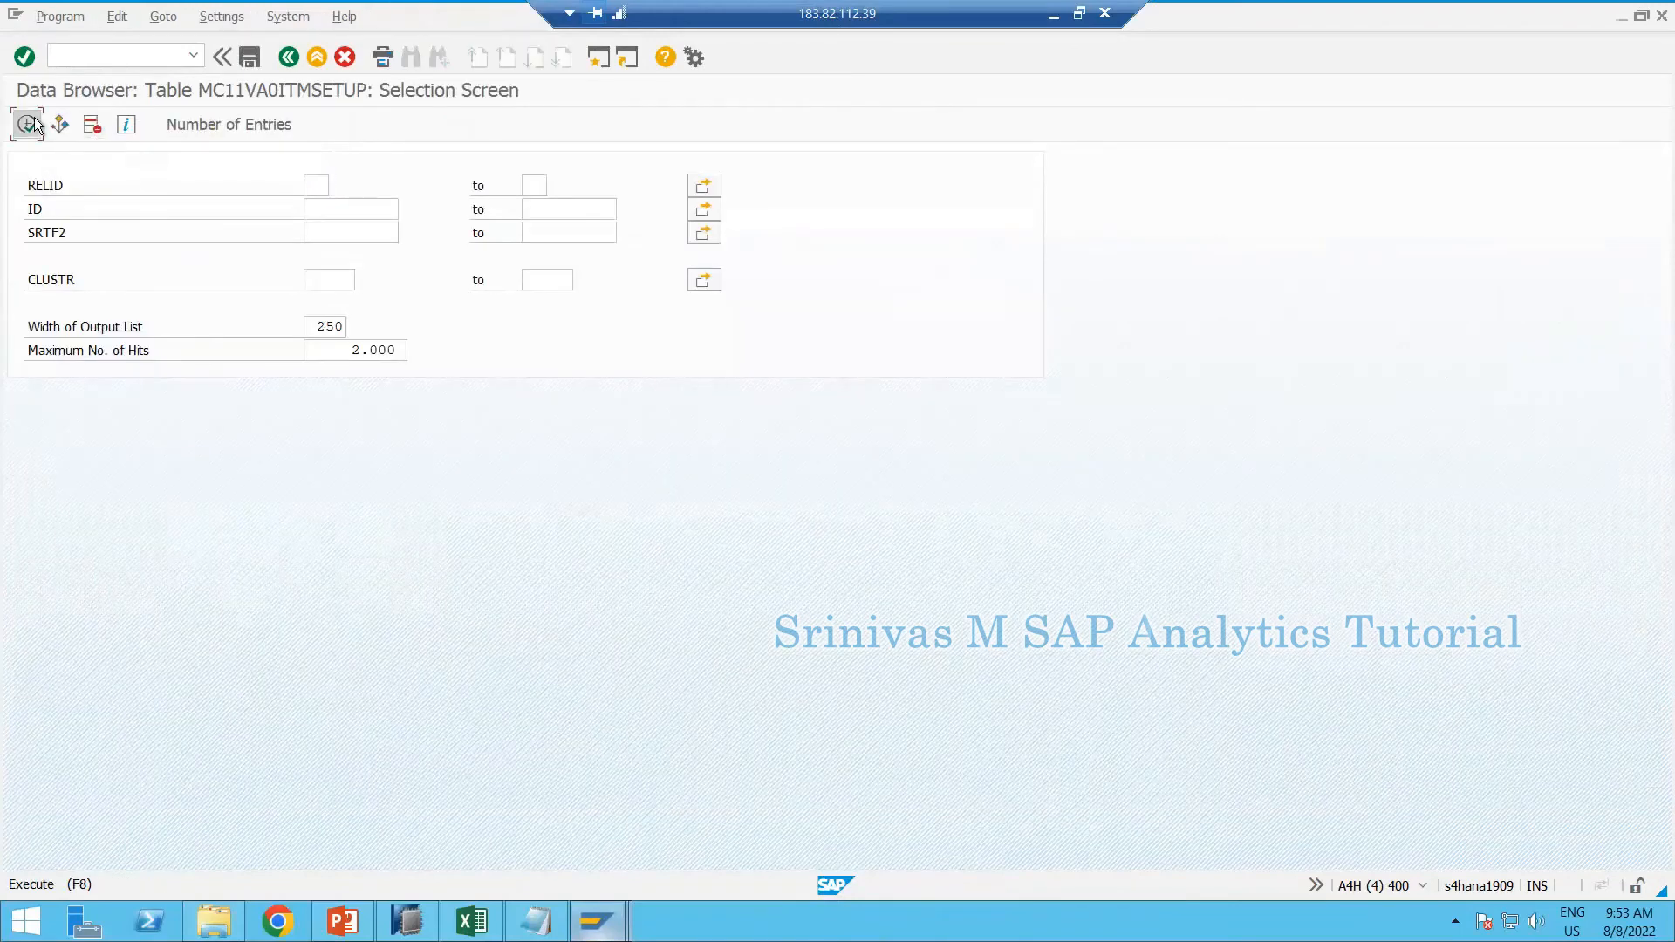
pyautogui.click(34, 120)
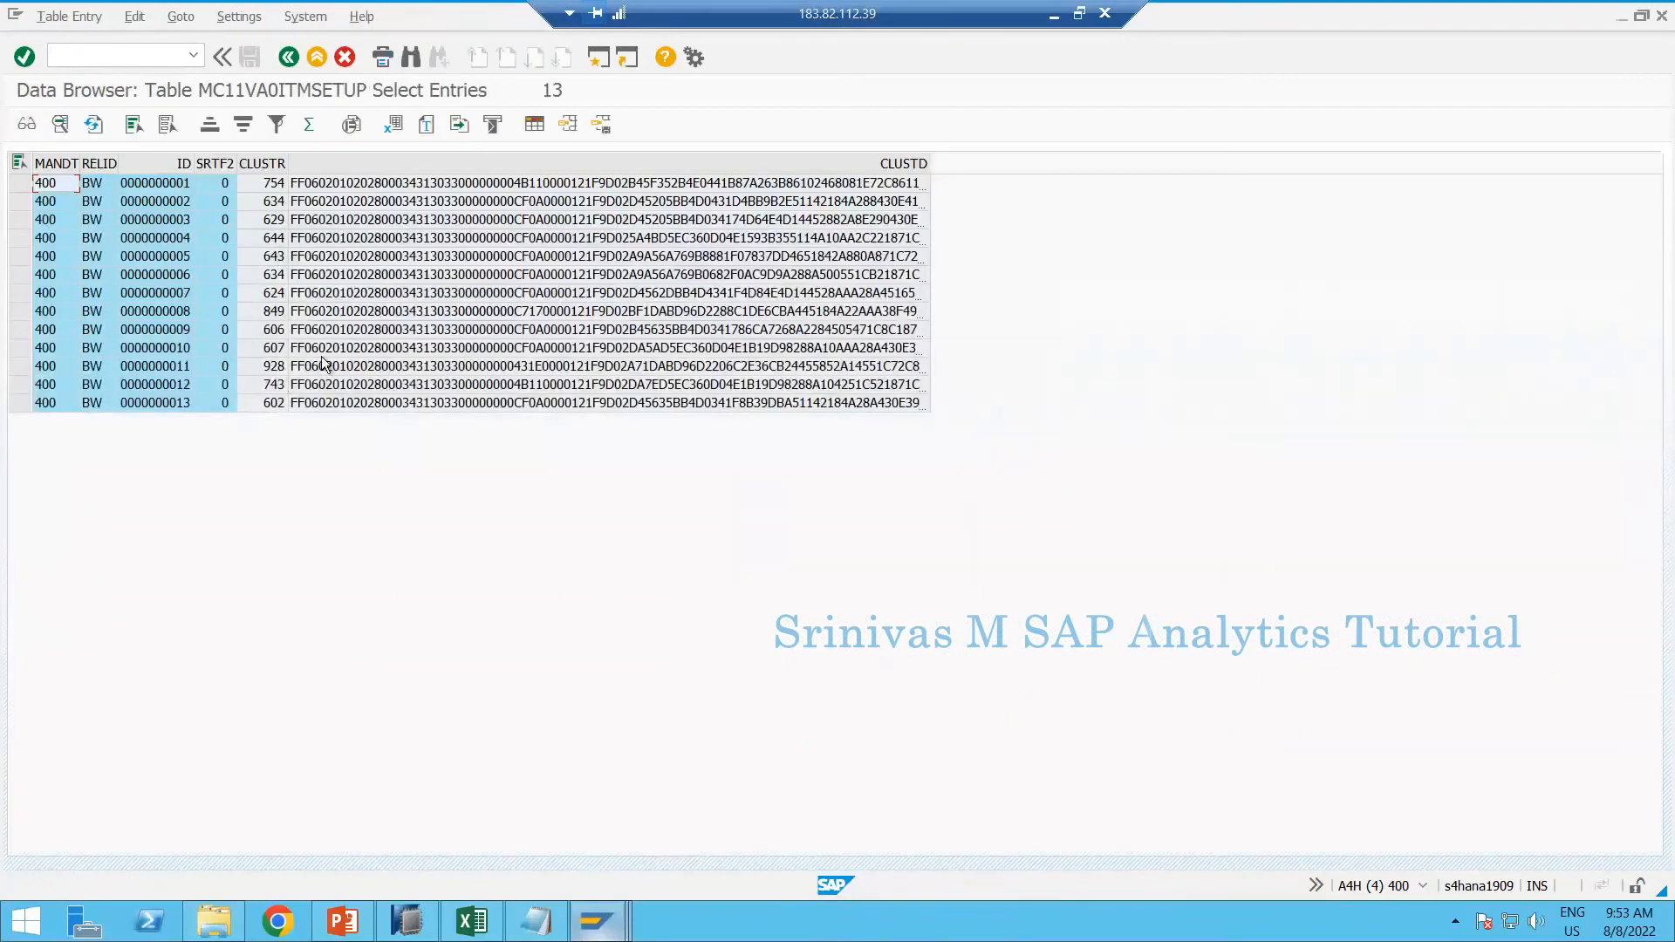
pyautogui.moveTo(19, 183); pyautogui.dragTo(26, 393)
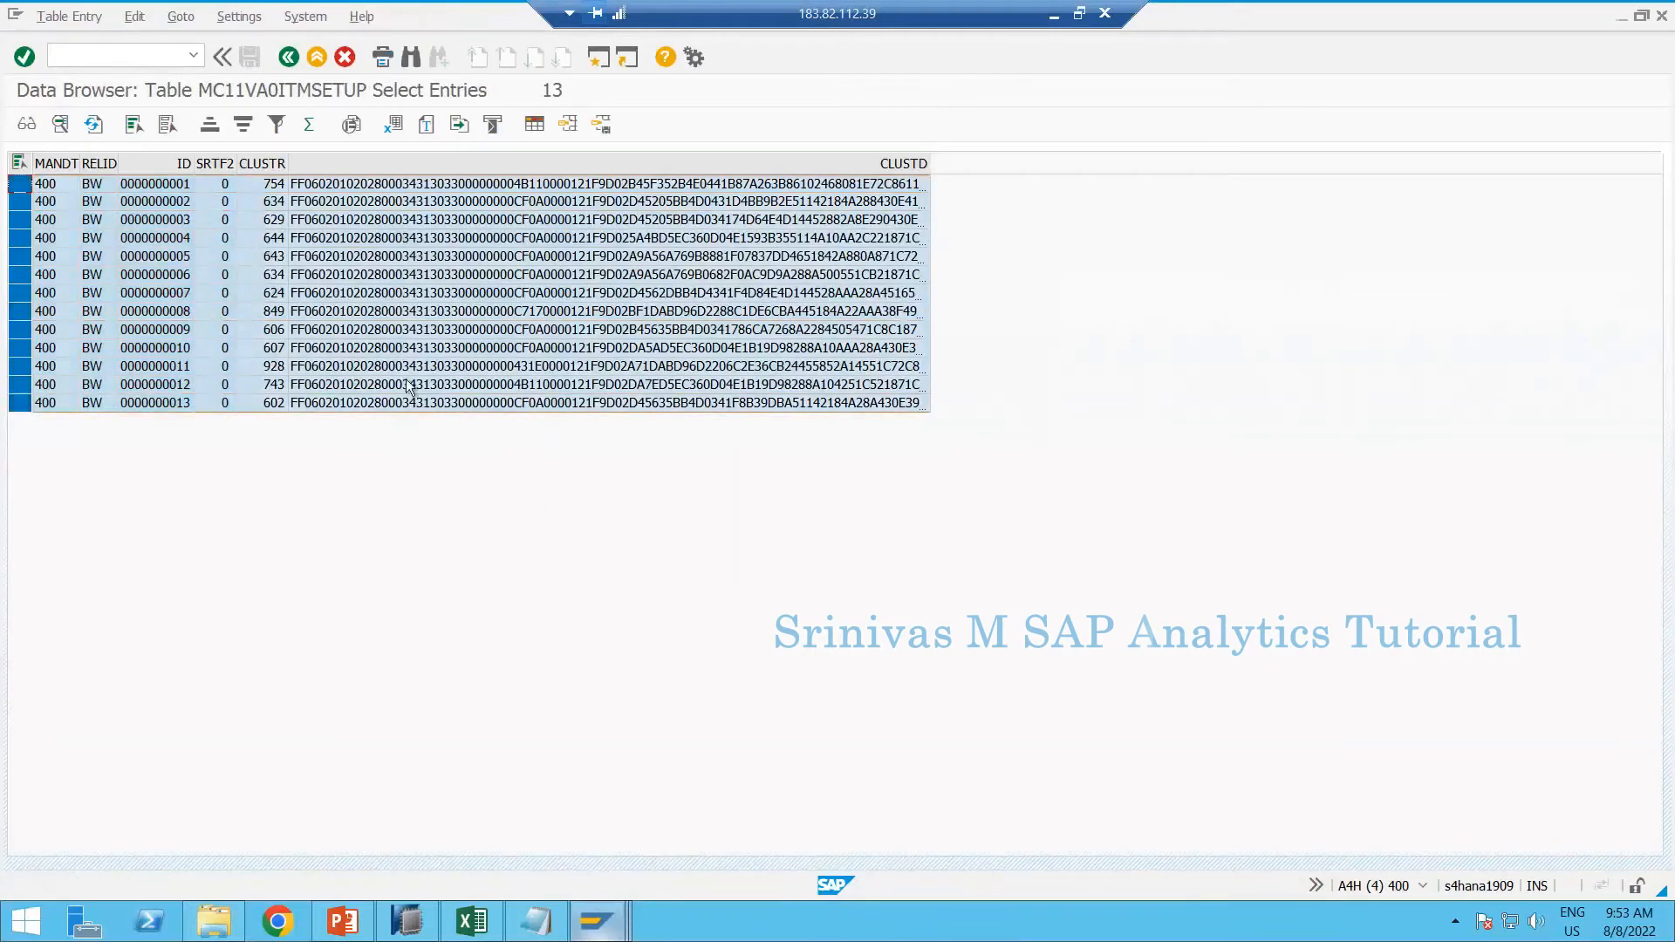
pyautogui.click(412, 261)
pyautogui.click(405, 295)
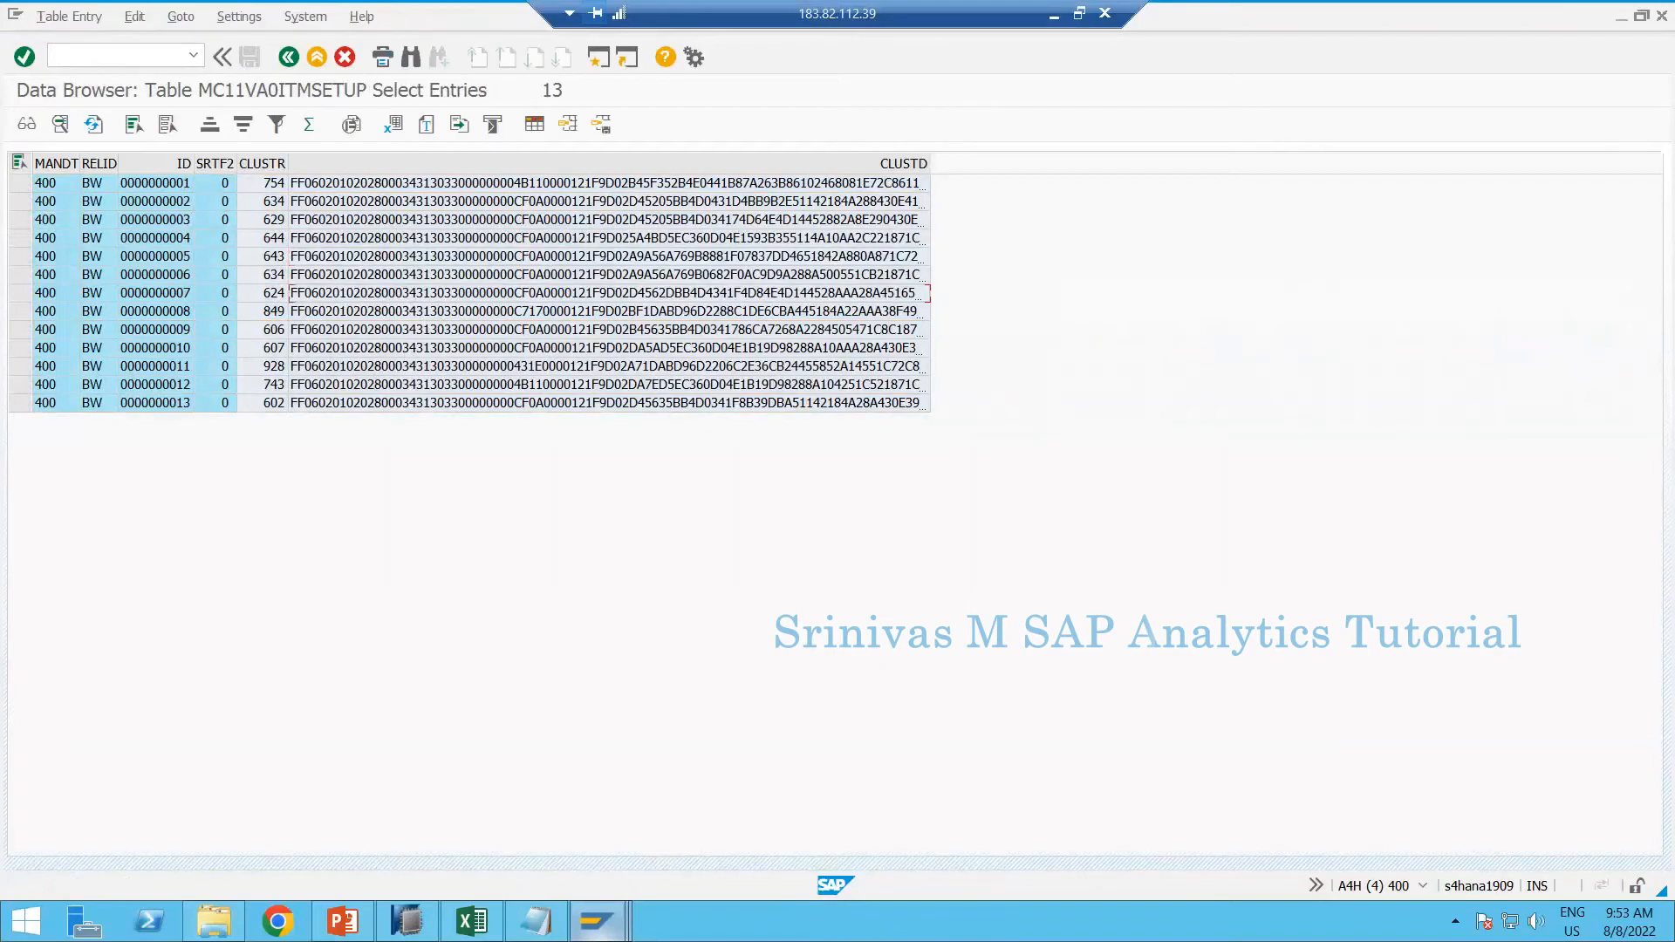
# Display the 2LIS_11_VAITM extraction result in the Extractor Checker session as an ALV grid and return to the selection screen
pyautogui.click(1620, 16)
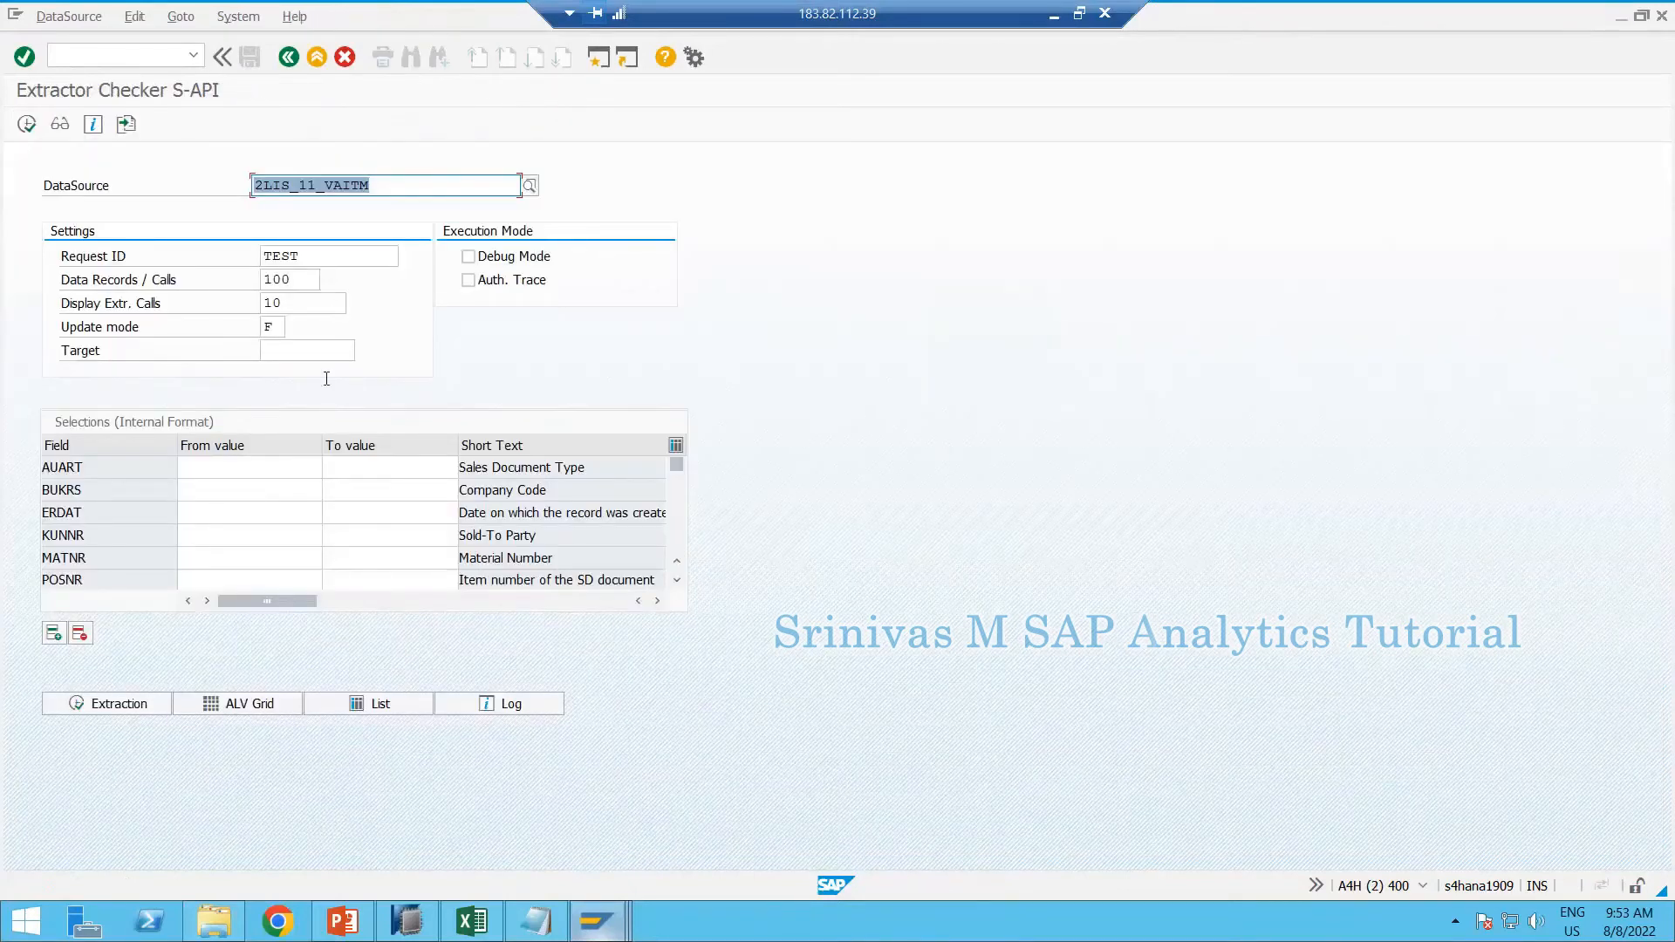
pyautogui.click(596, 920)
pyautogui.click(1047, 794)
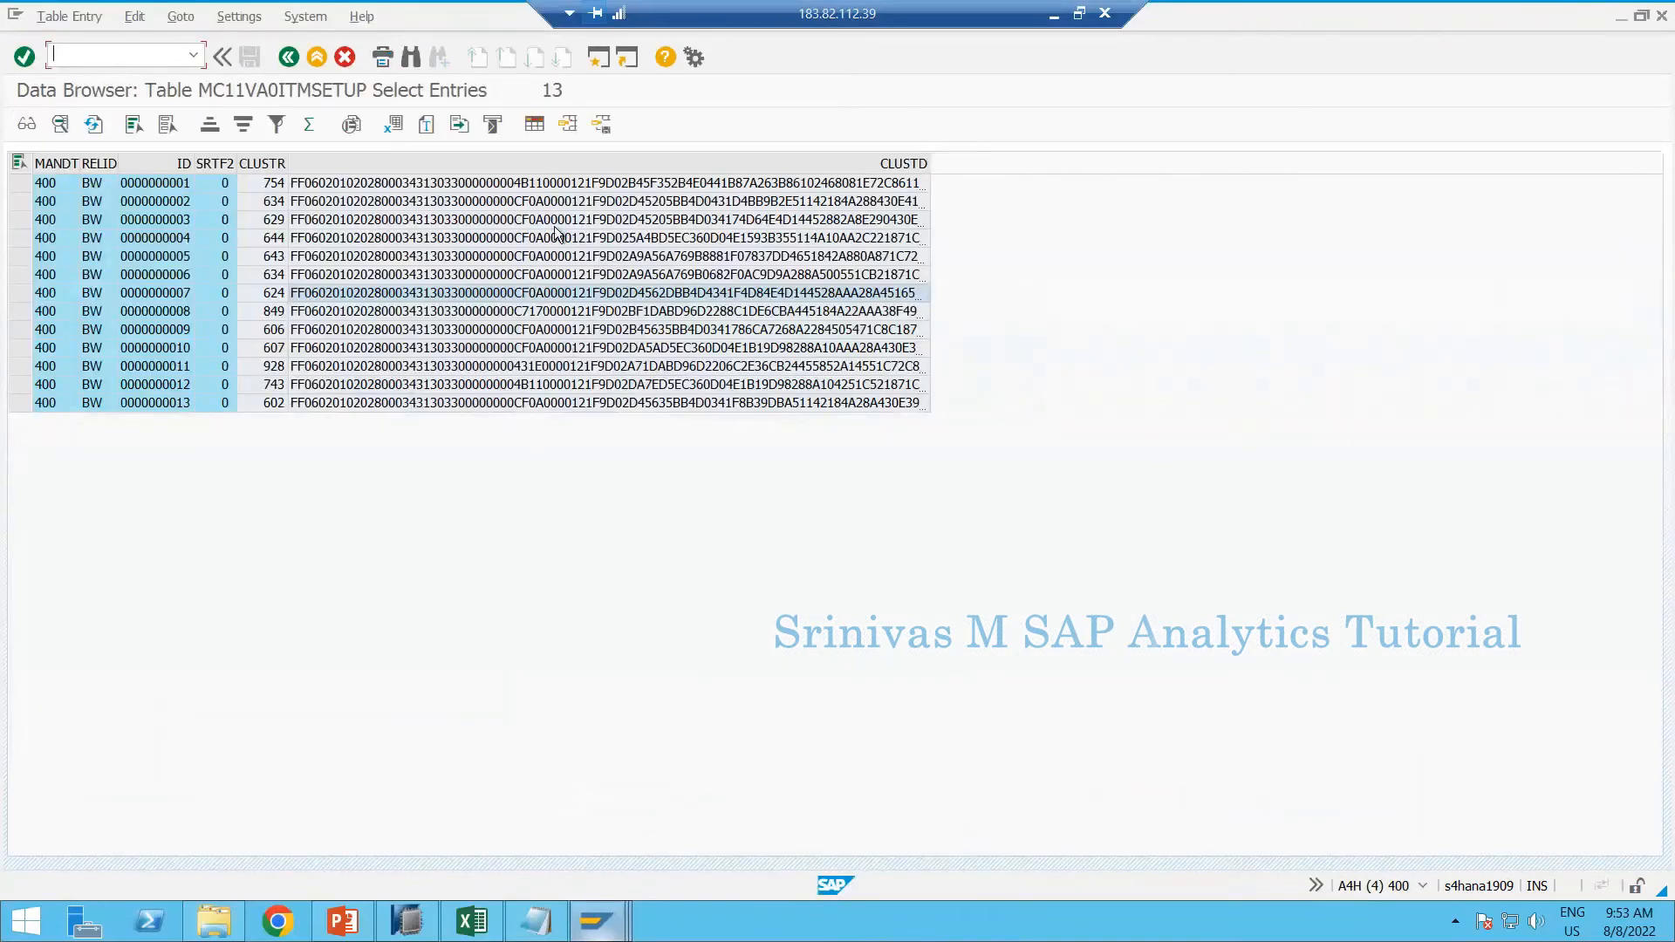
pyautogui.click(554, 223)
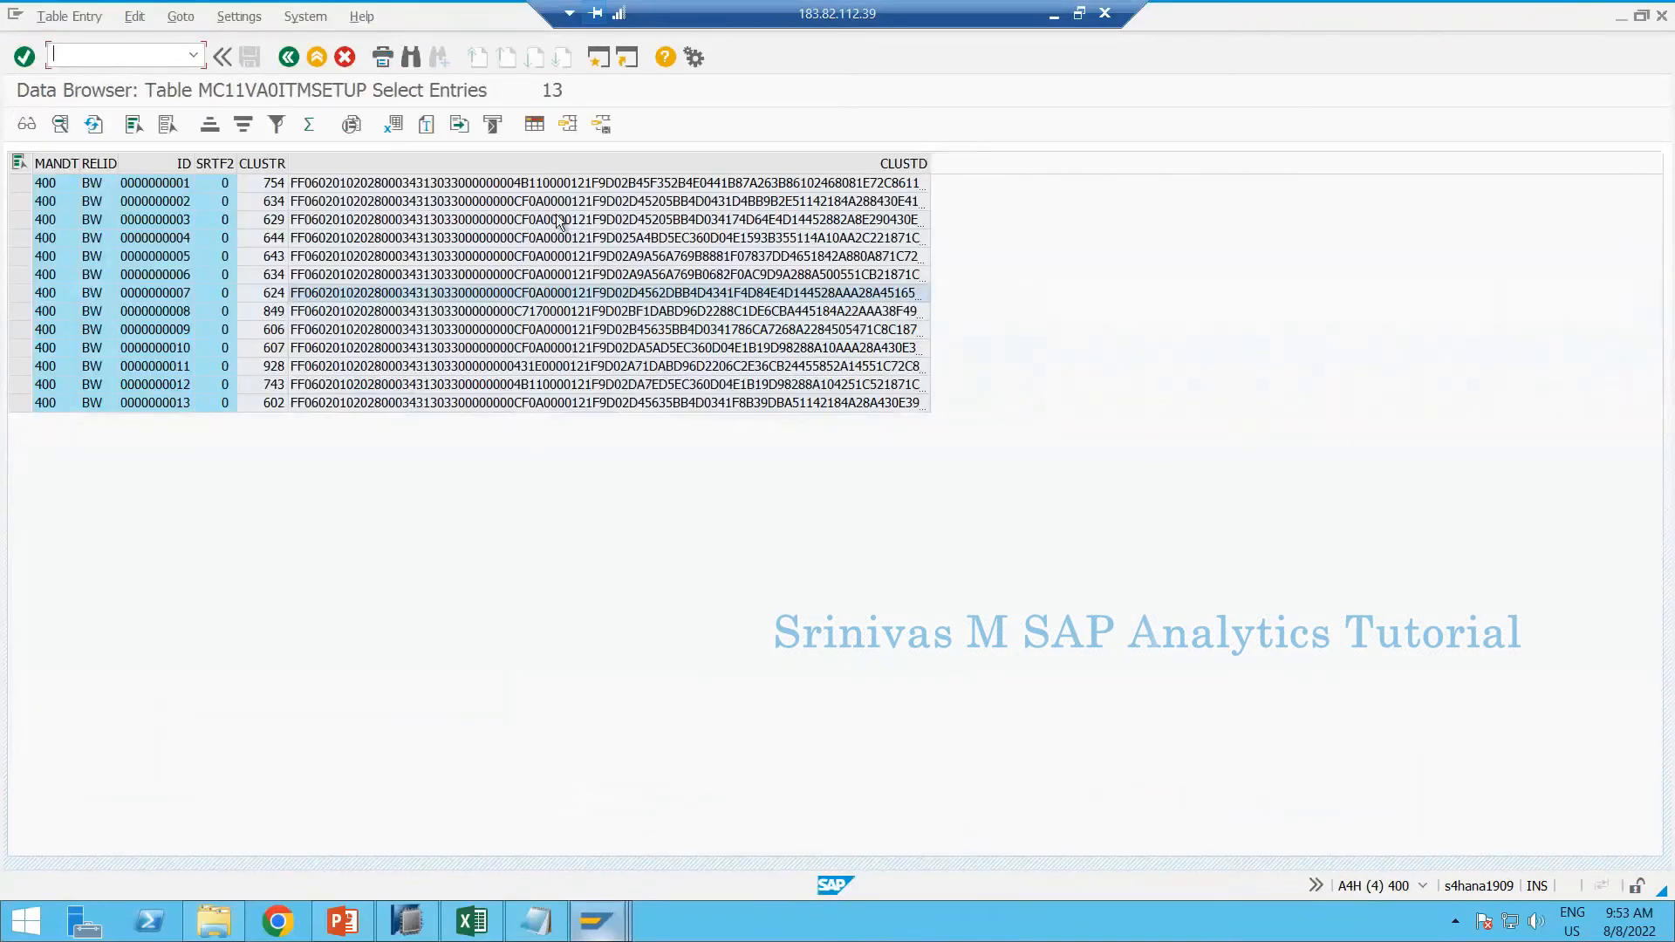
pyautogui.click(1621, 15)
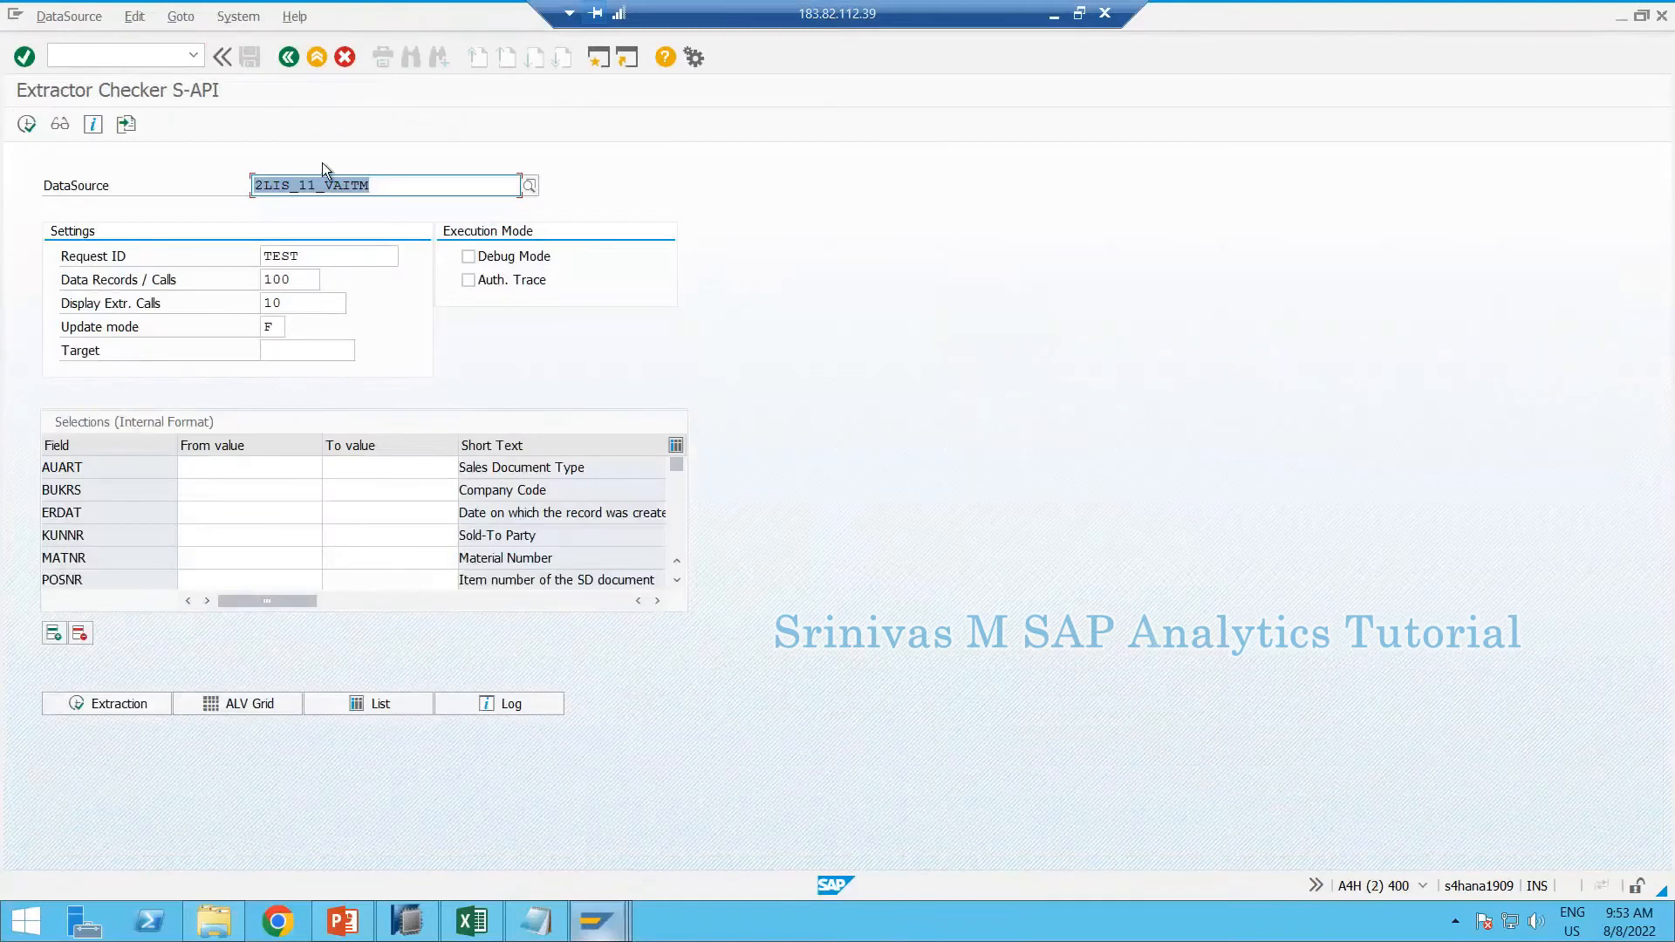
pyautogui.click(241, 708)
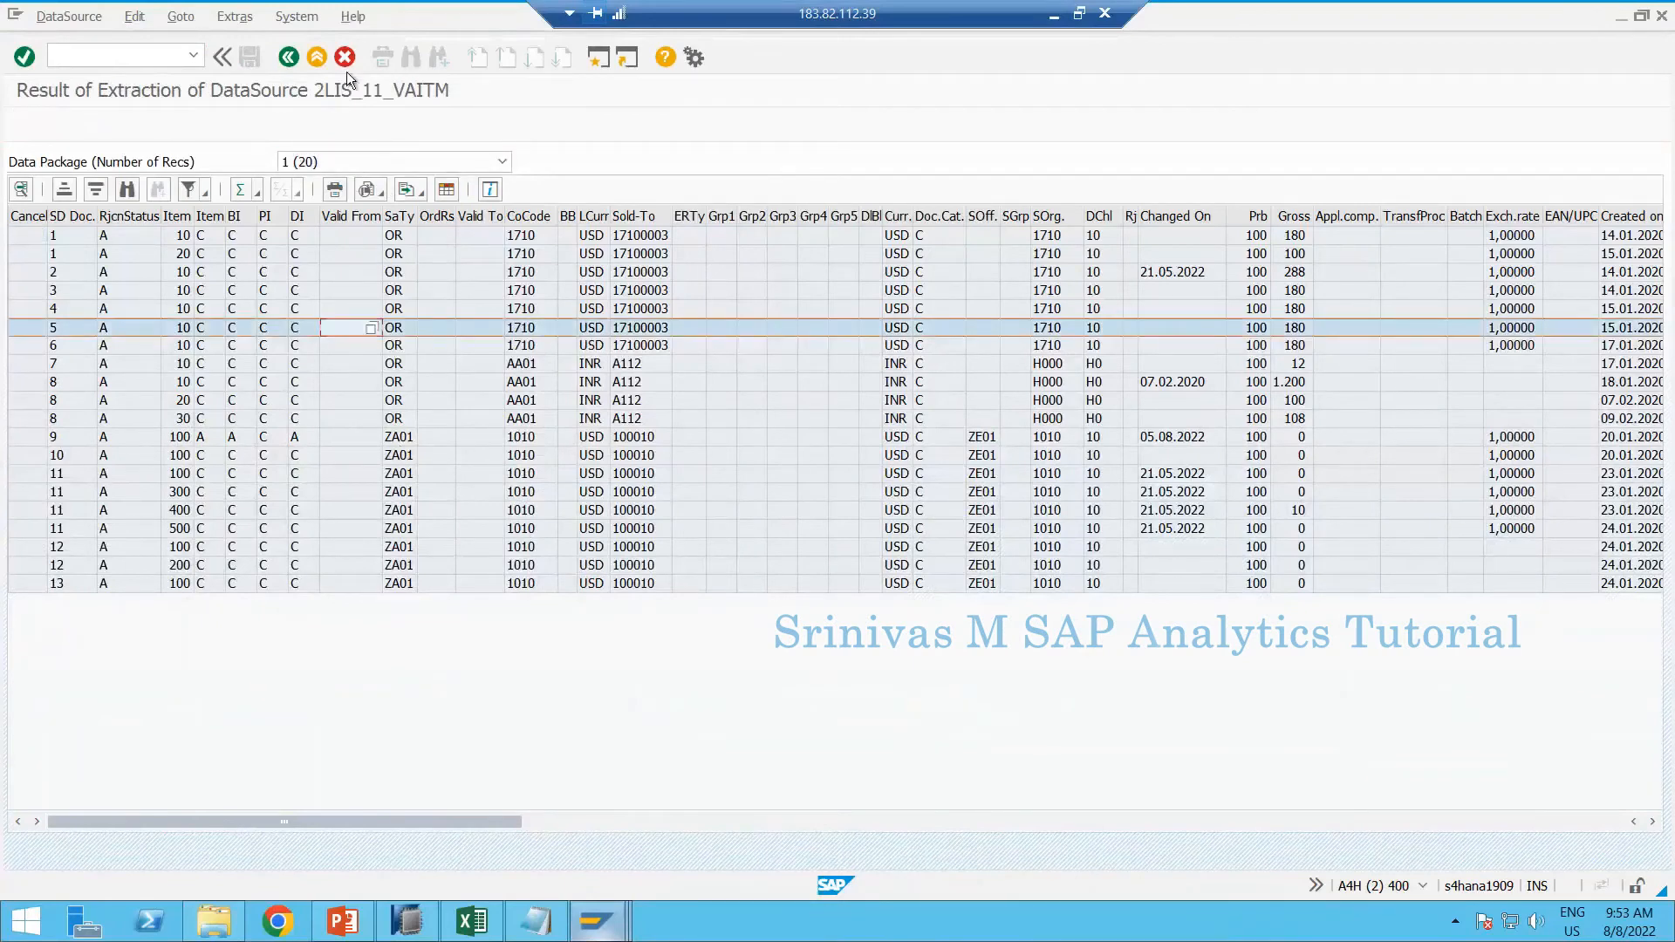
pyautogui.click(323, 65)
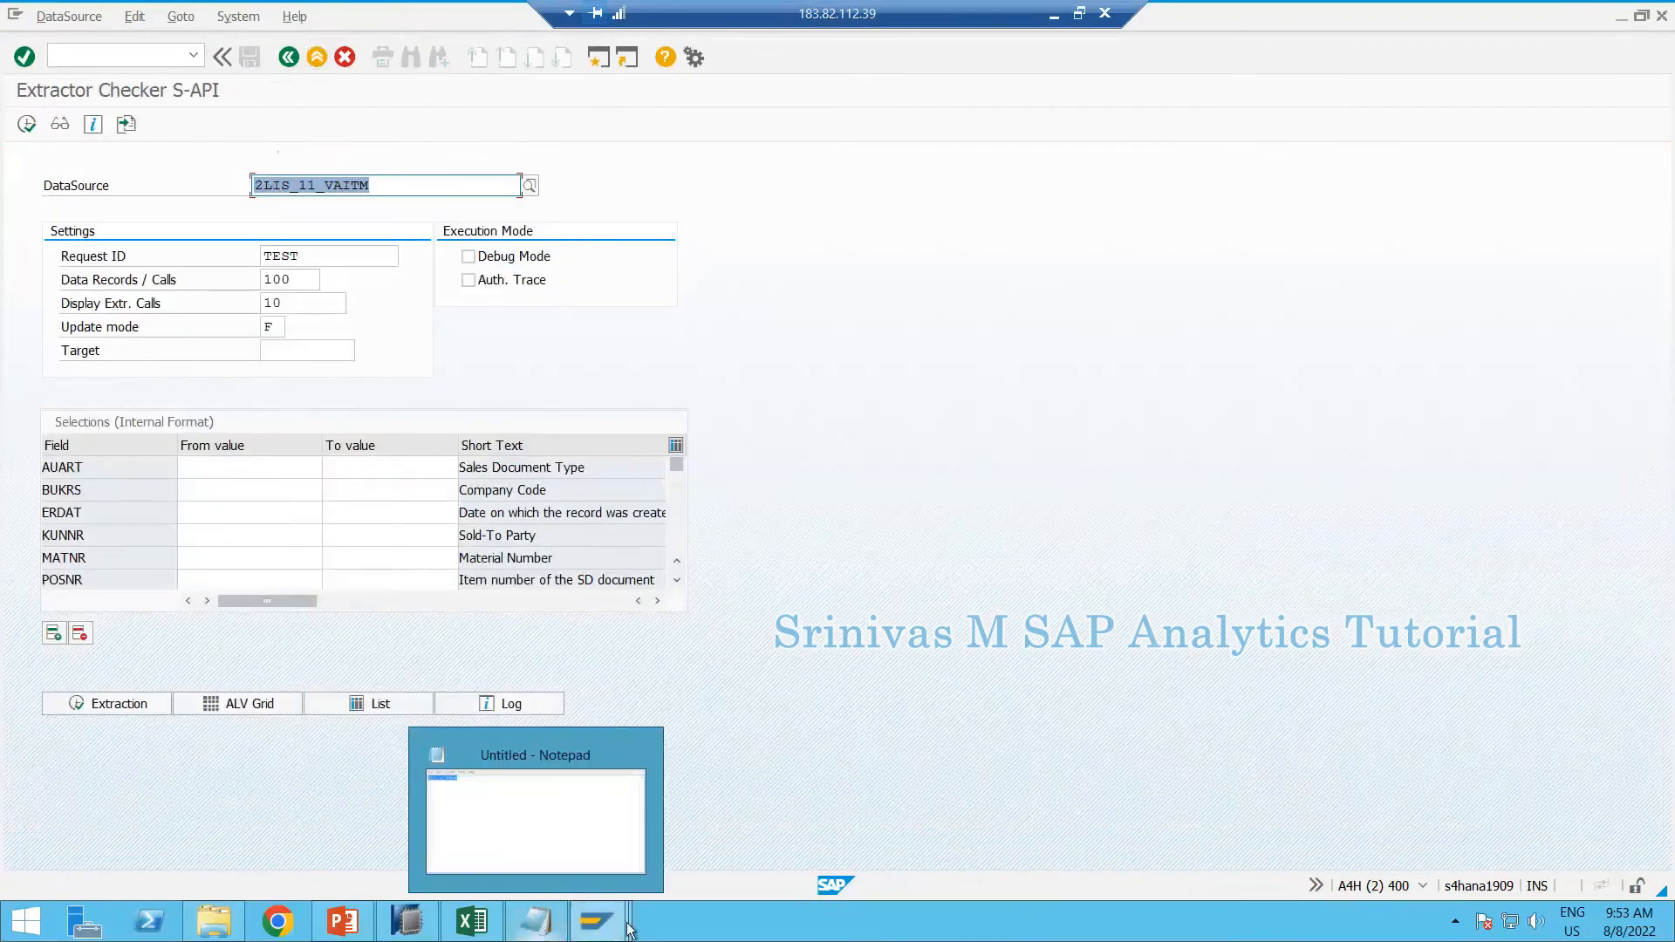
# In the Display IMG session, expand the application-specific (PI) Logistics settings down to Application-Specific Setup of Statistical Data
pyautogui.moveTo(625, 925)
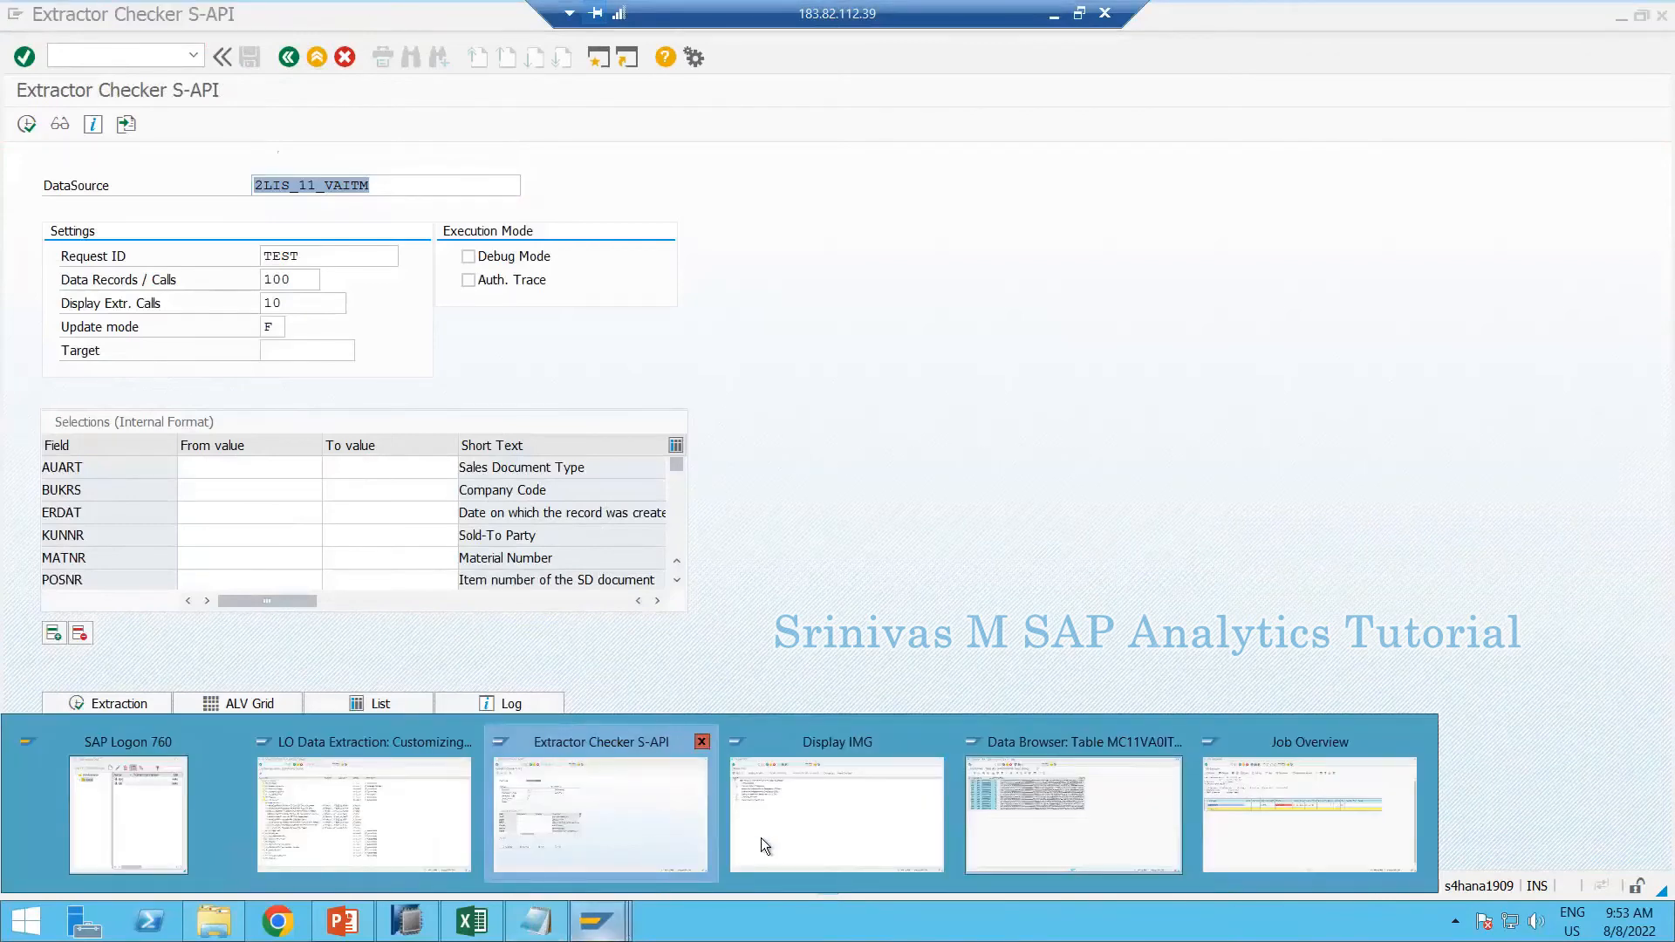
pyautogui.moveTo(750, 839)
pyautogui.click(837, 816)
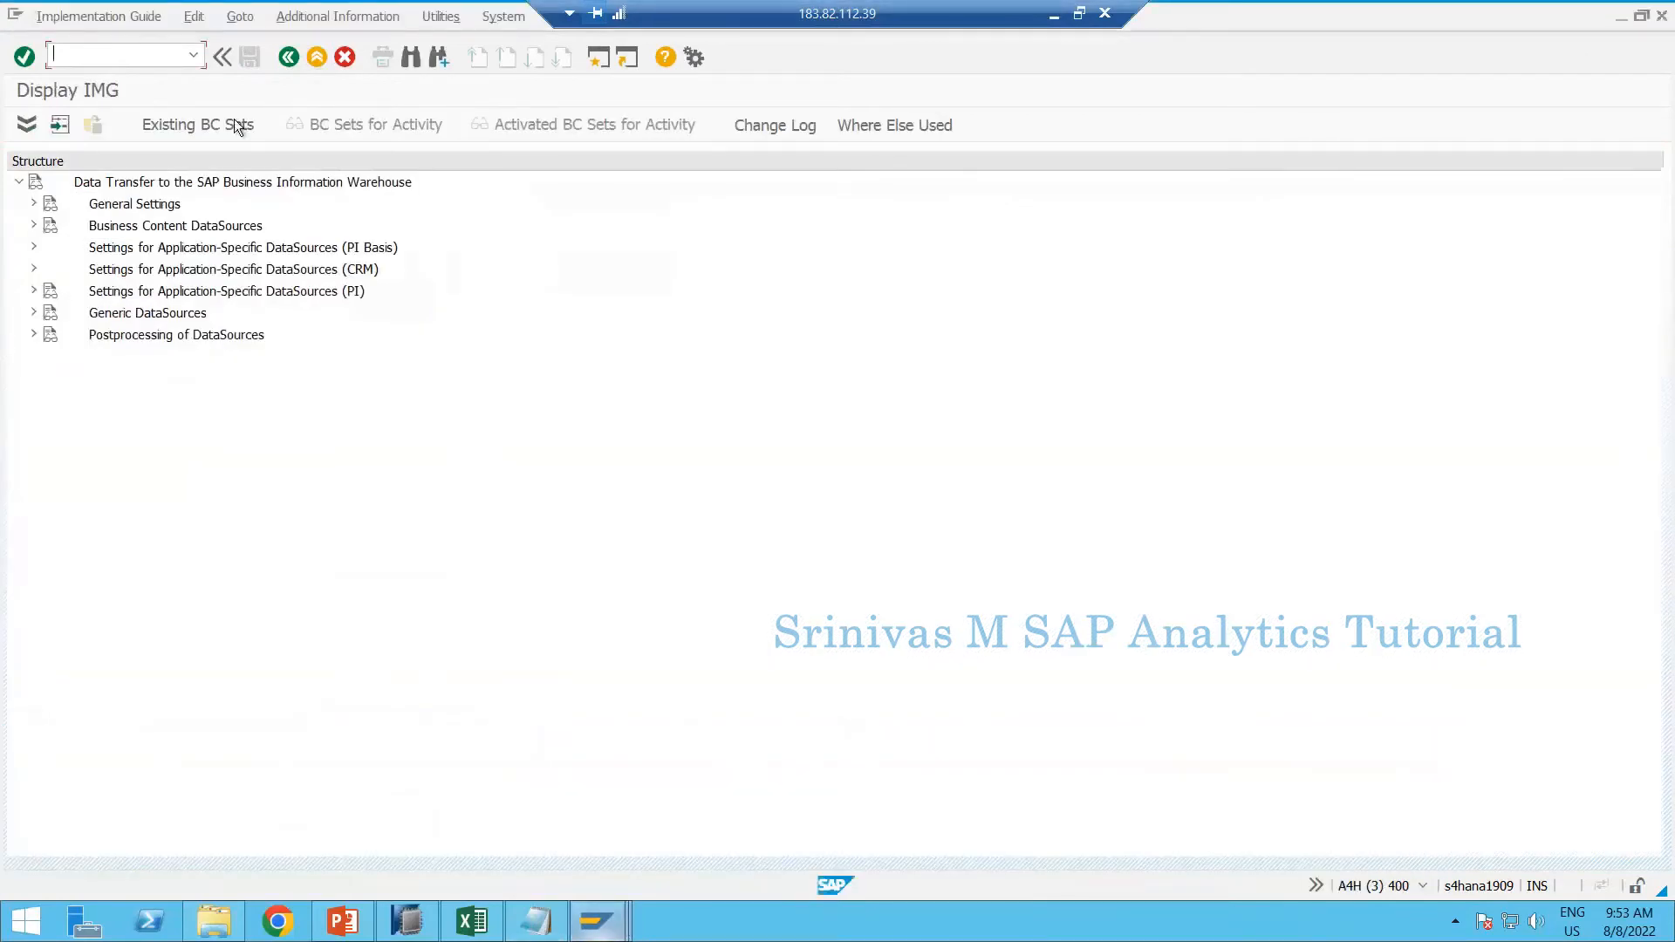
pyautogui.click(32, 292)
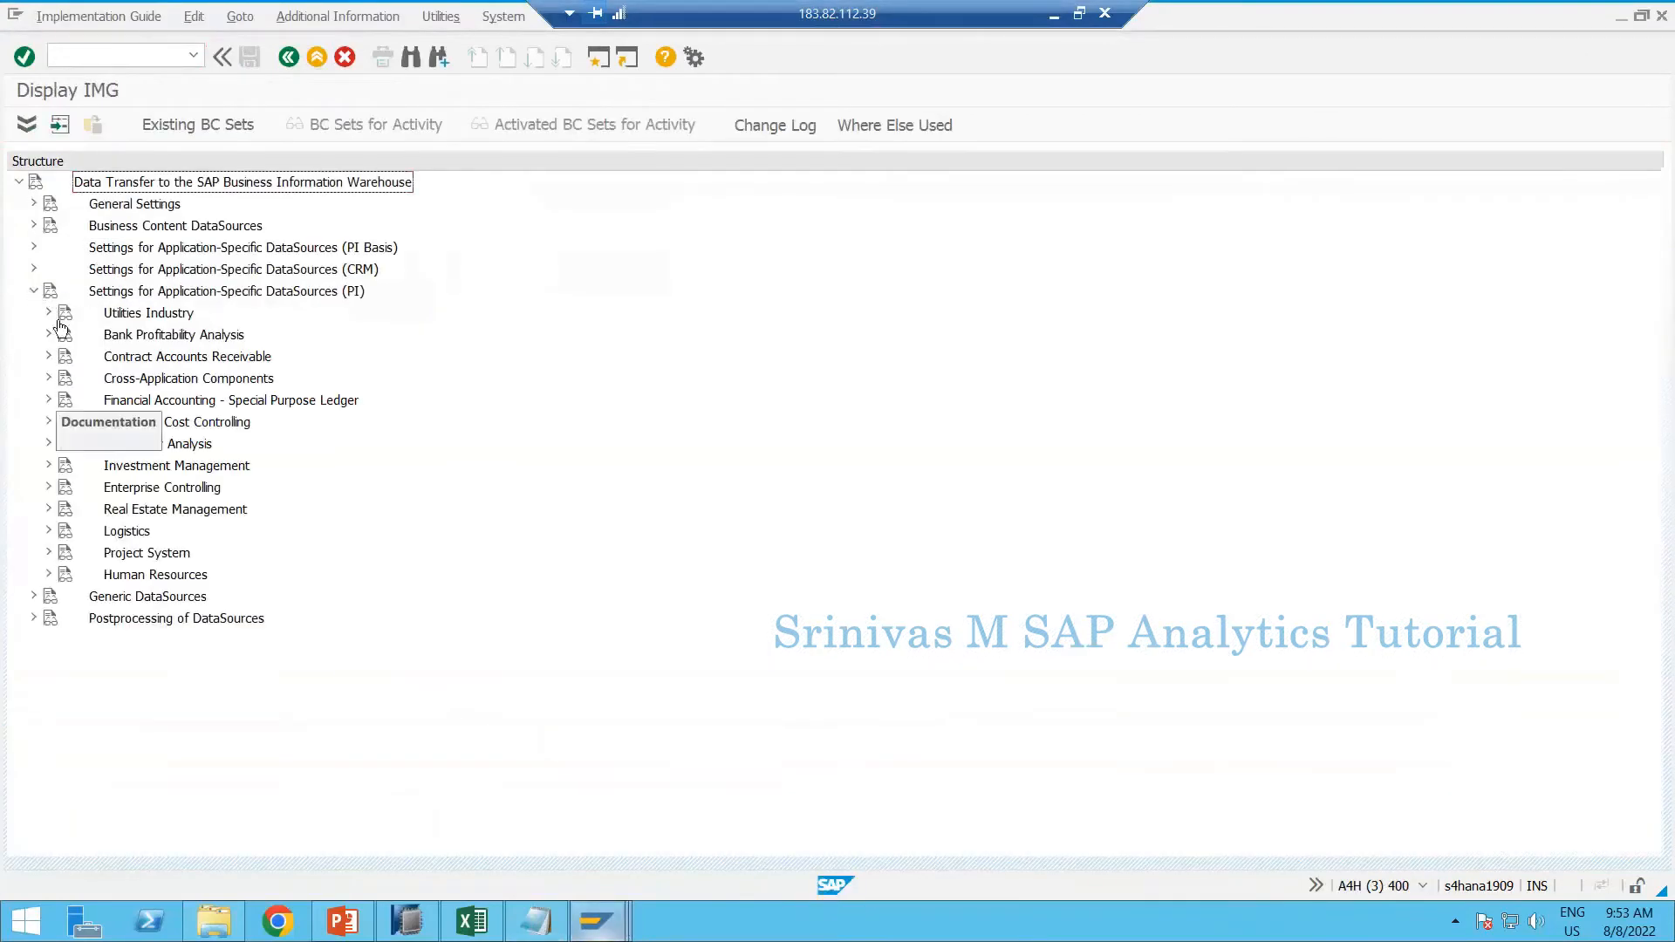
pyautogui.click(48, 531)
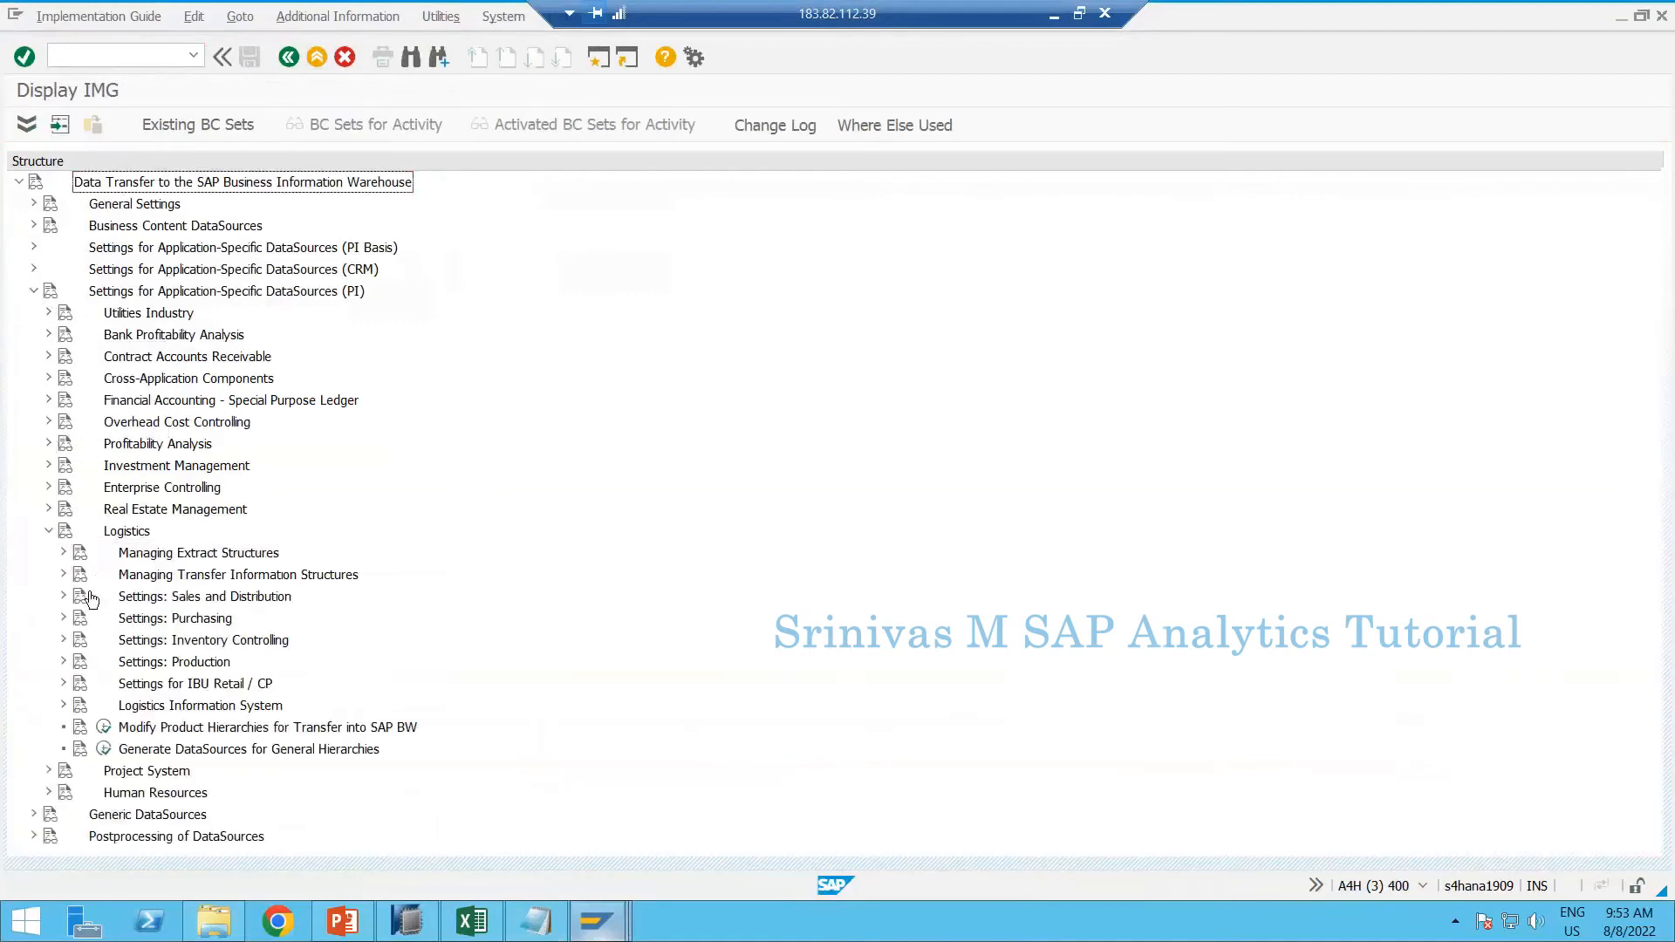
pyautogui.click(62, 553)
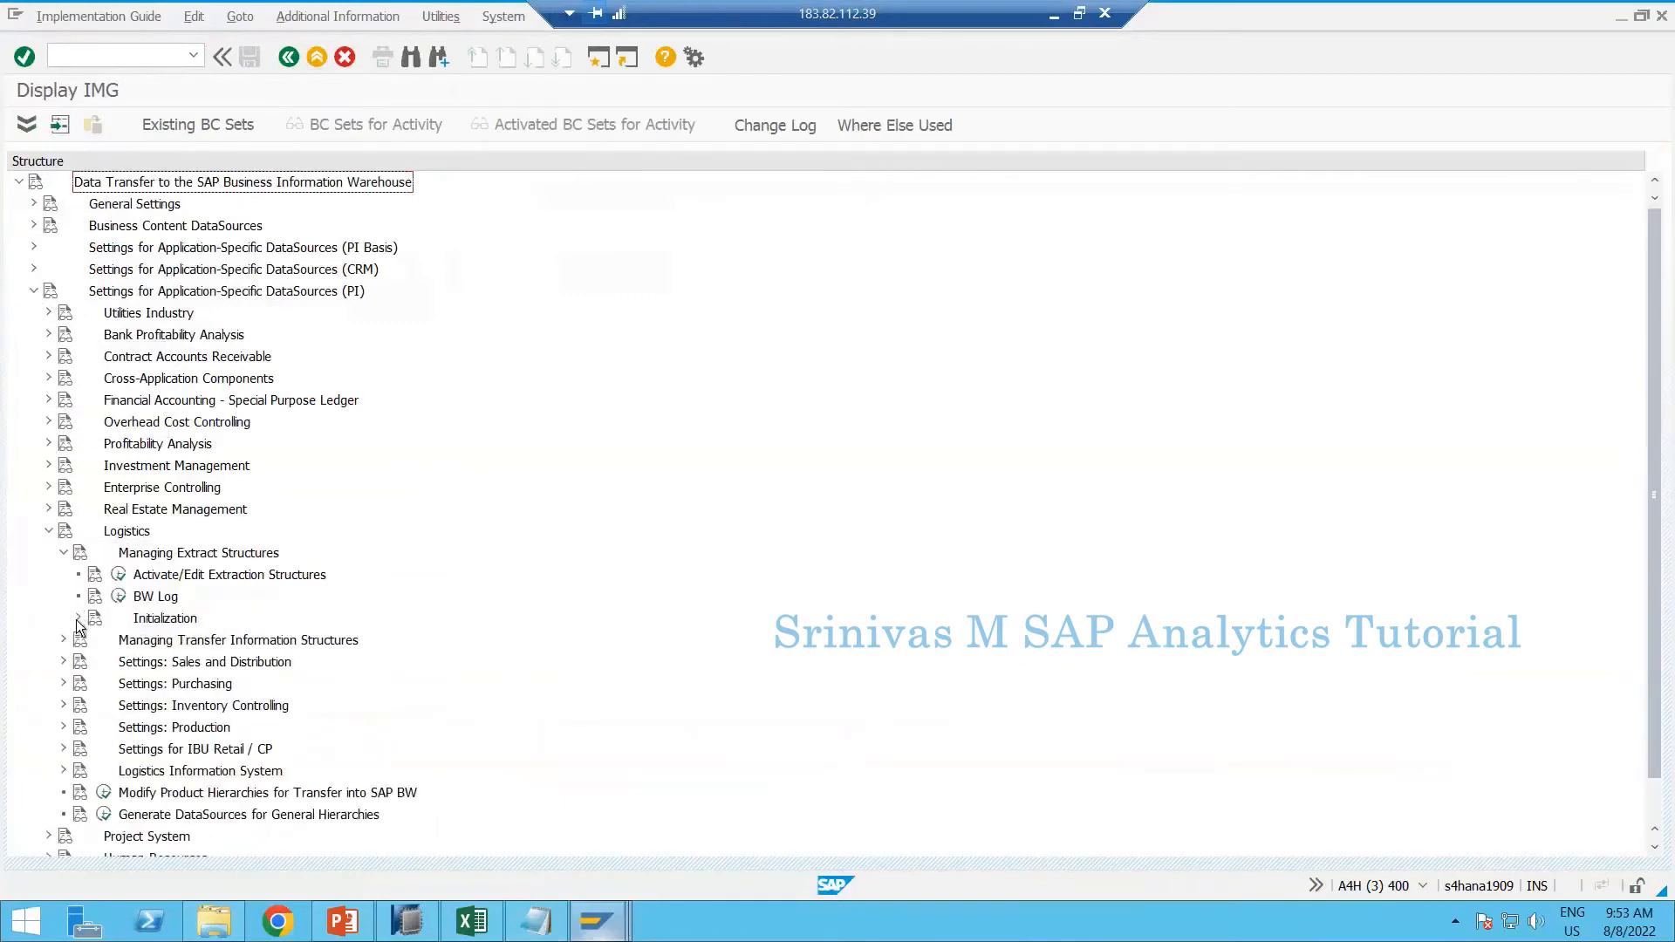
pyautogui.click(78, 617)
pyautogui.click(93, 661)
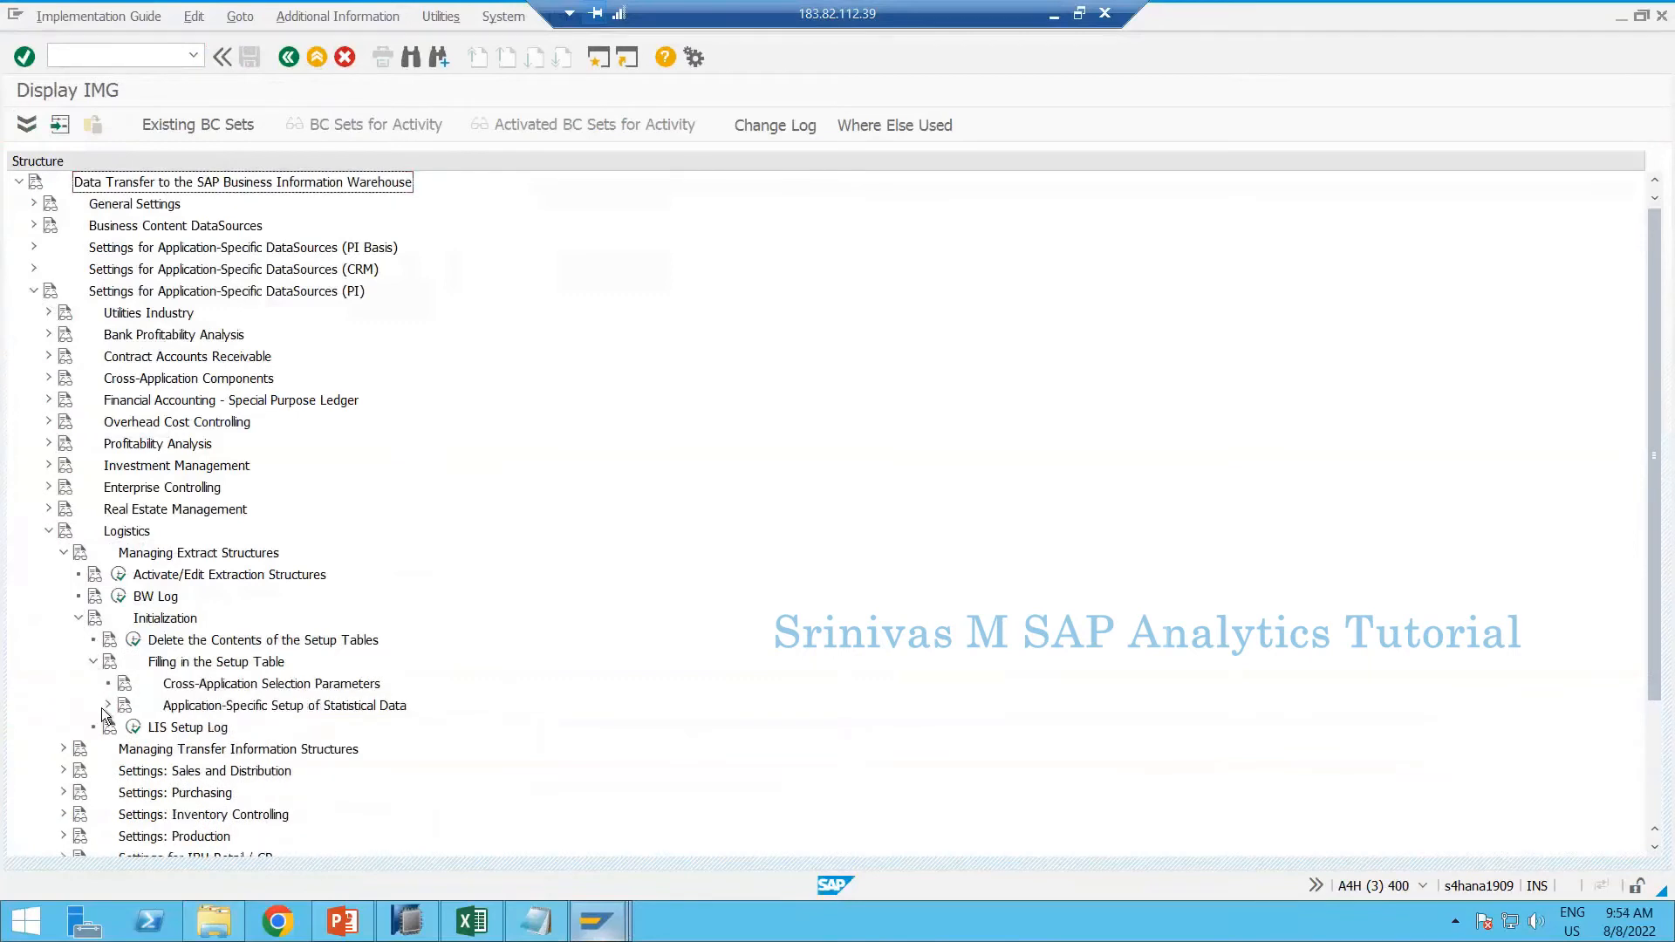
pyautogui.click(108, 705)
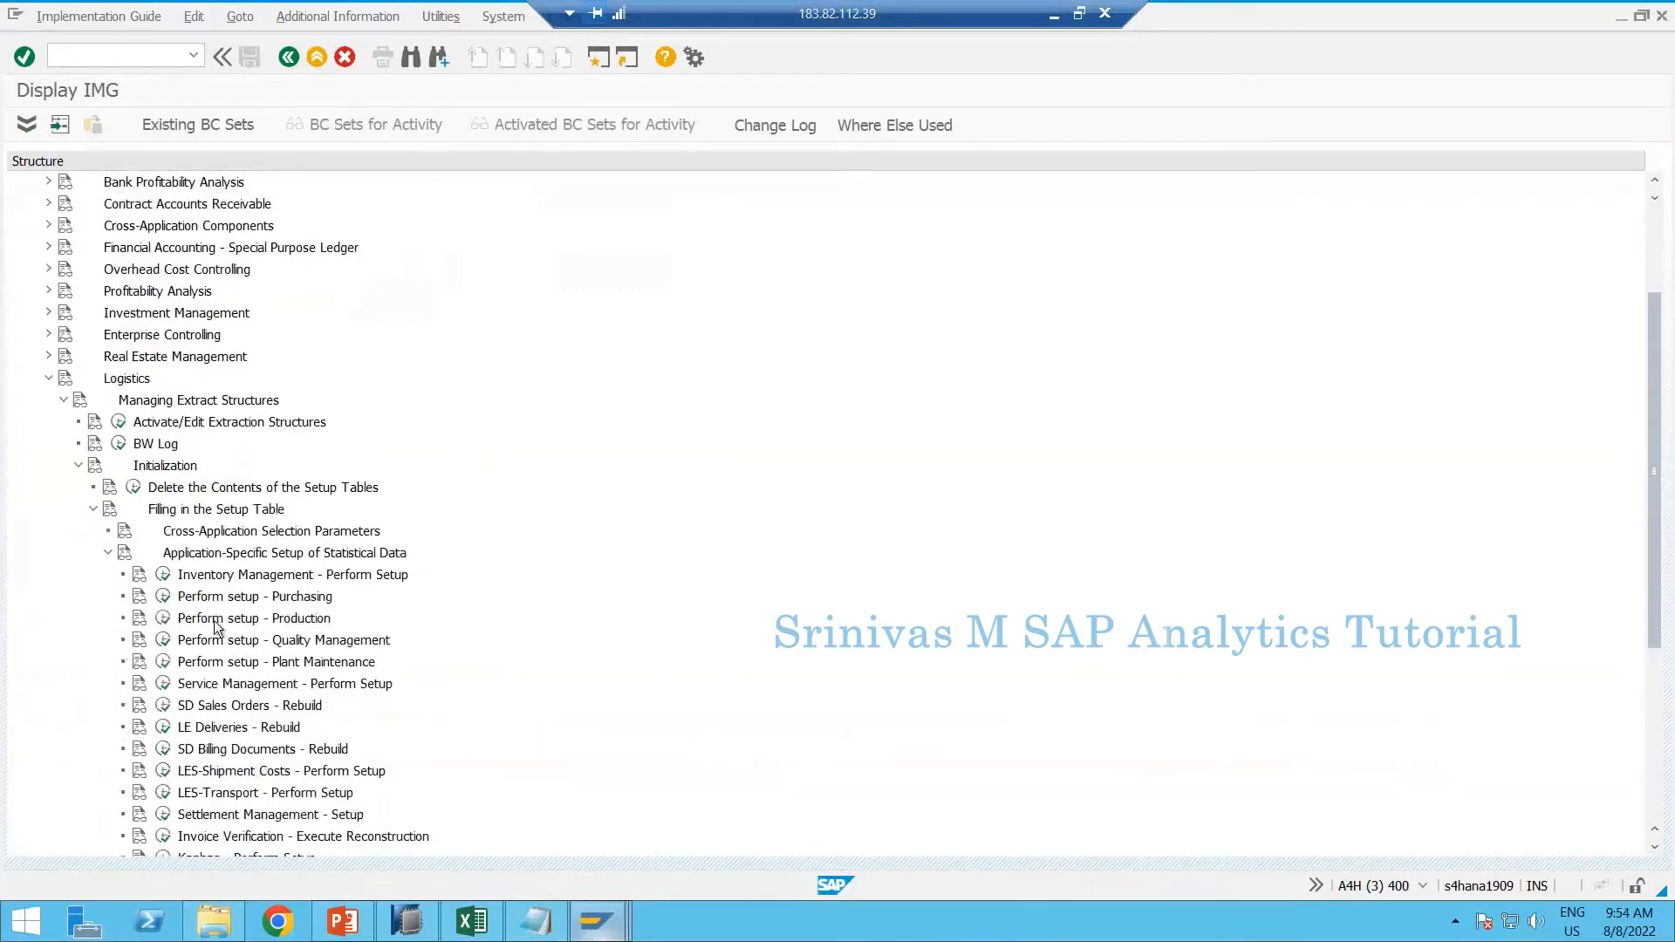
# Examine the IMG path from Logistics to the application-specific setup activities, including the SD Sales Orders rebuild
pyautogui.scroll(-2, 215, 626)
pyautogui.scroll(3, 244, 571)
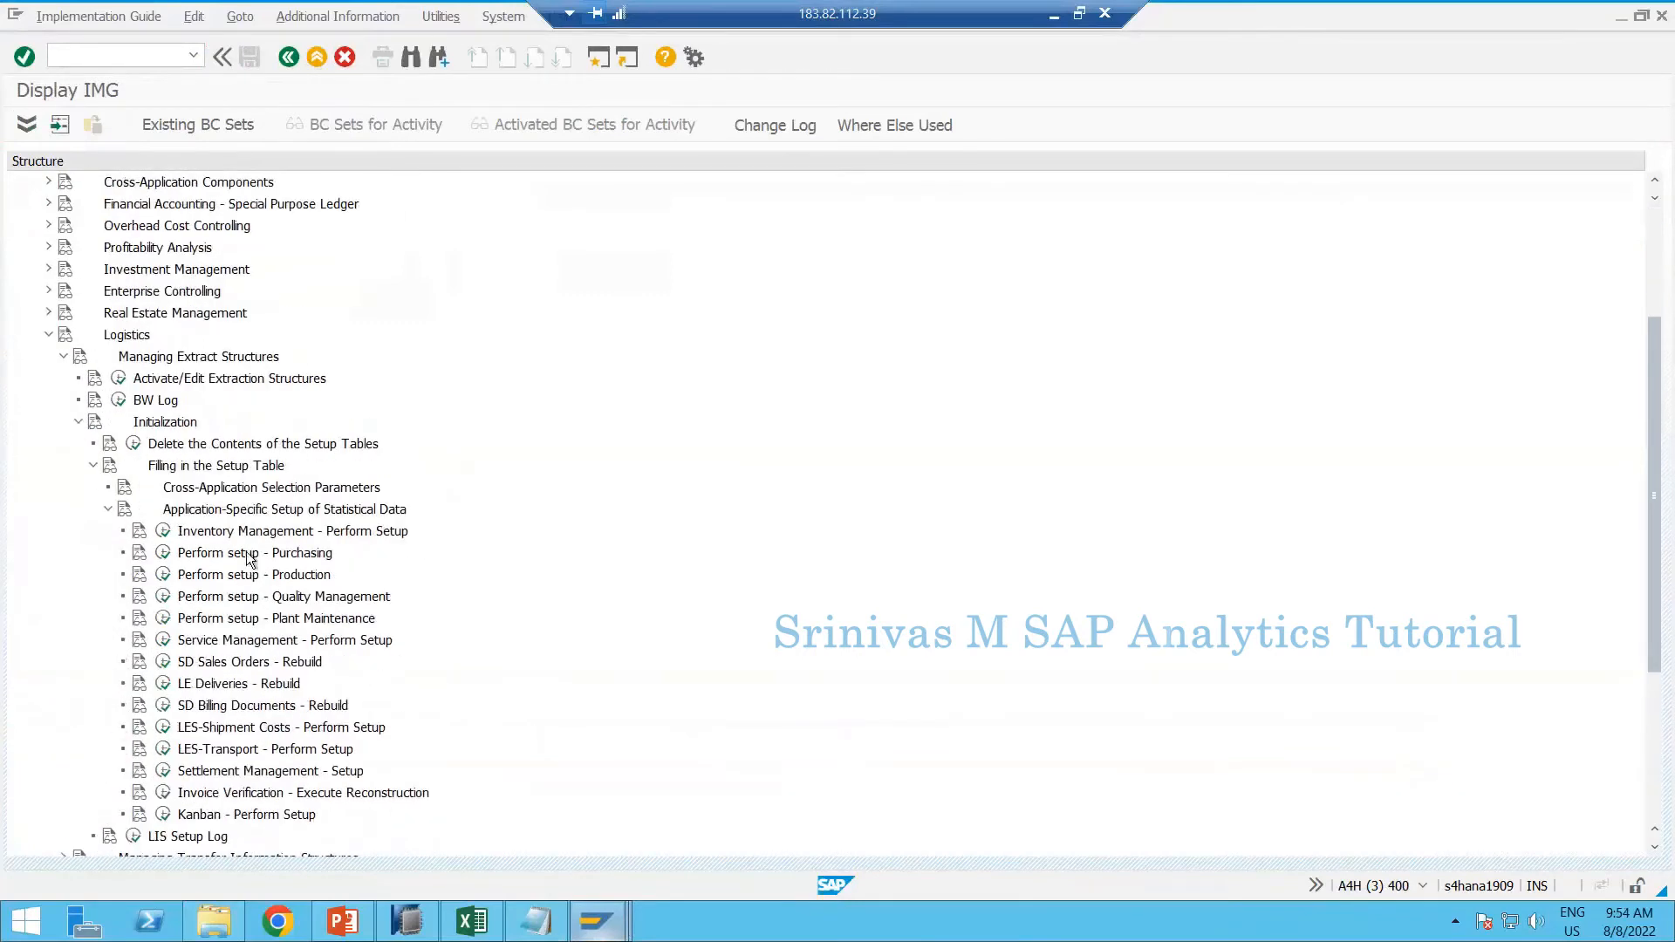
pyautogui.scroll(2, 321, 337)
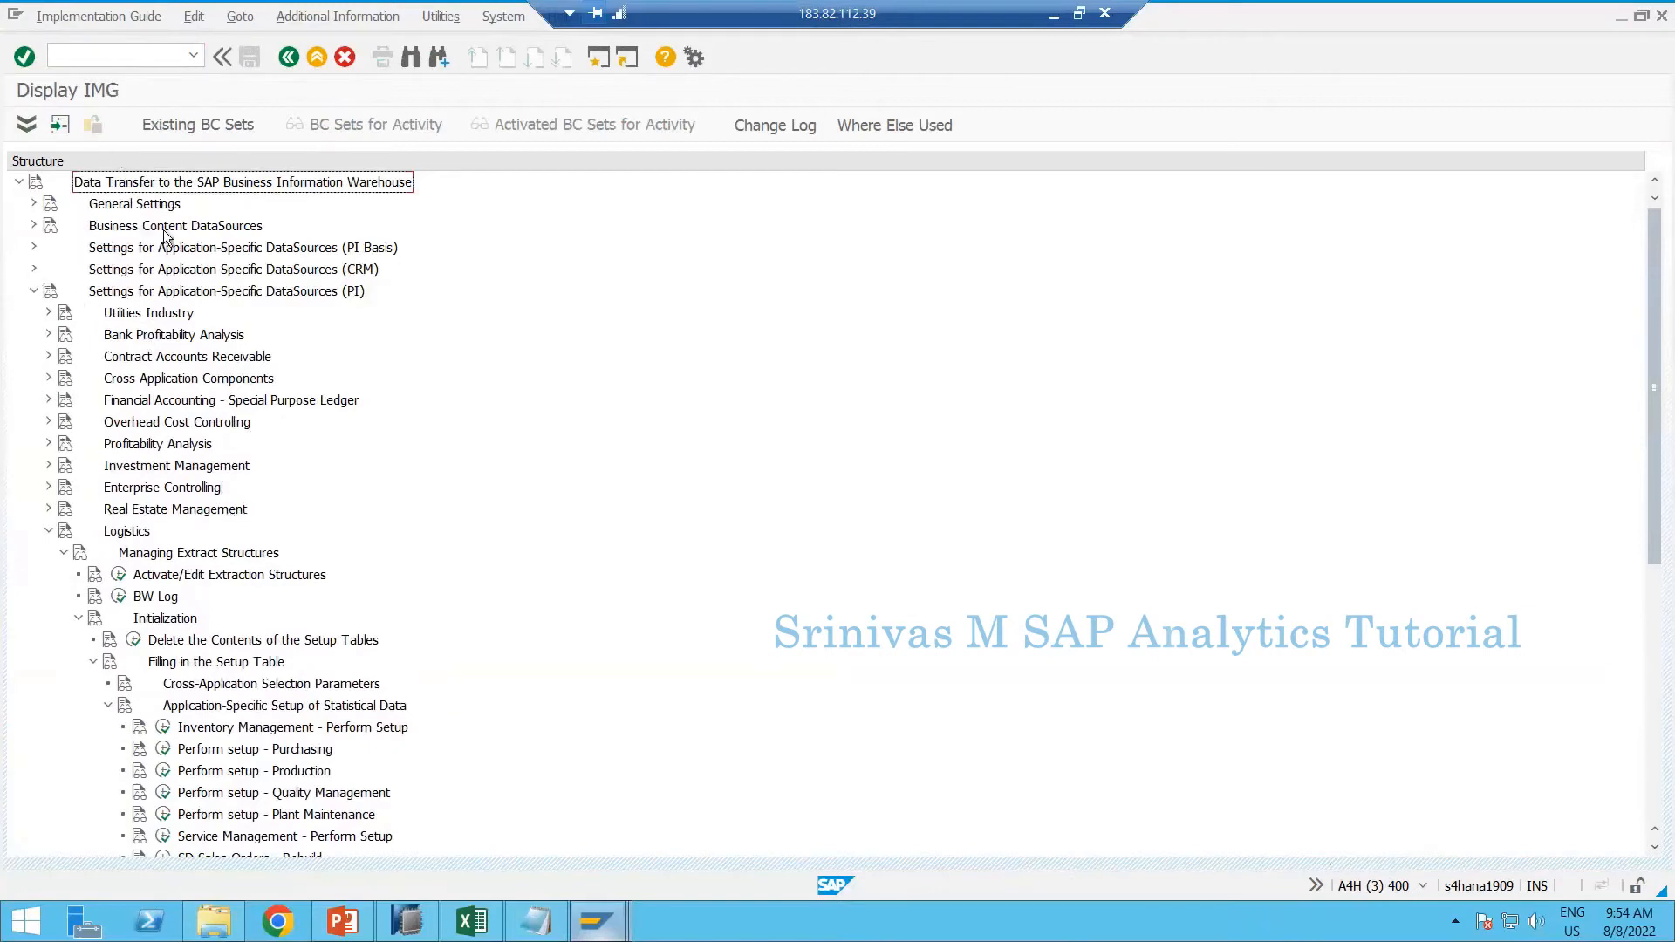
pyautogui.click(280, 296)
pyautogui.click(132, 534)
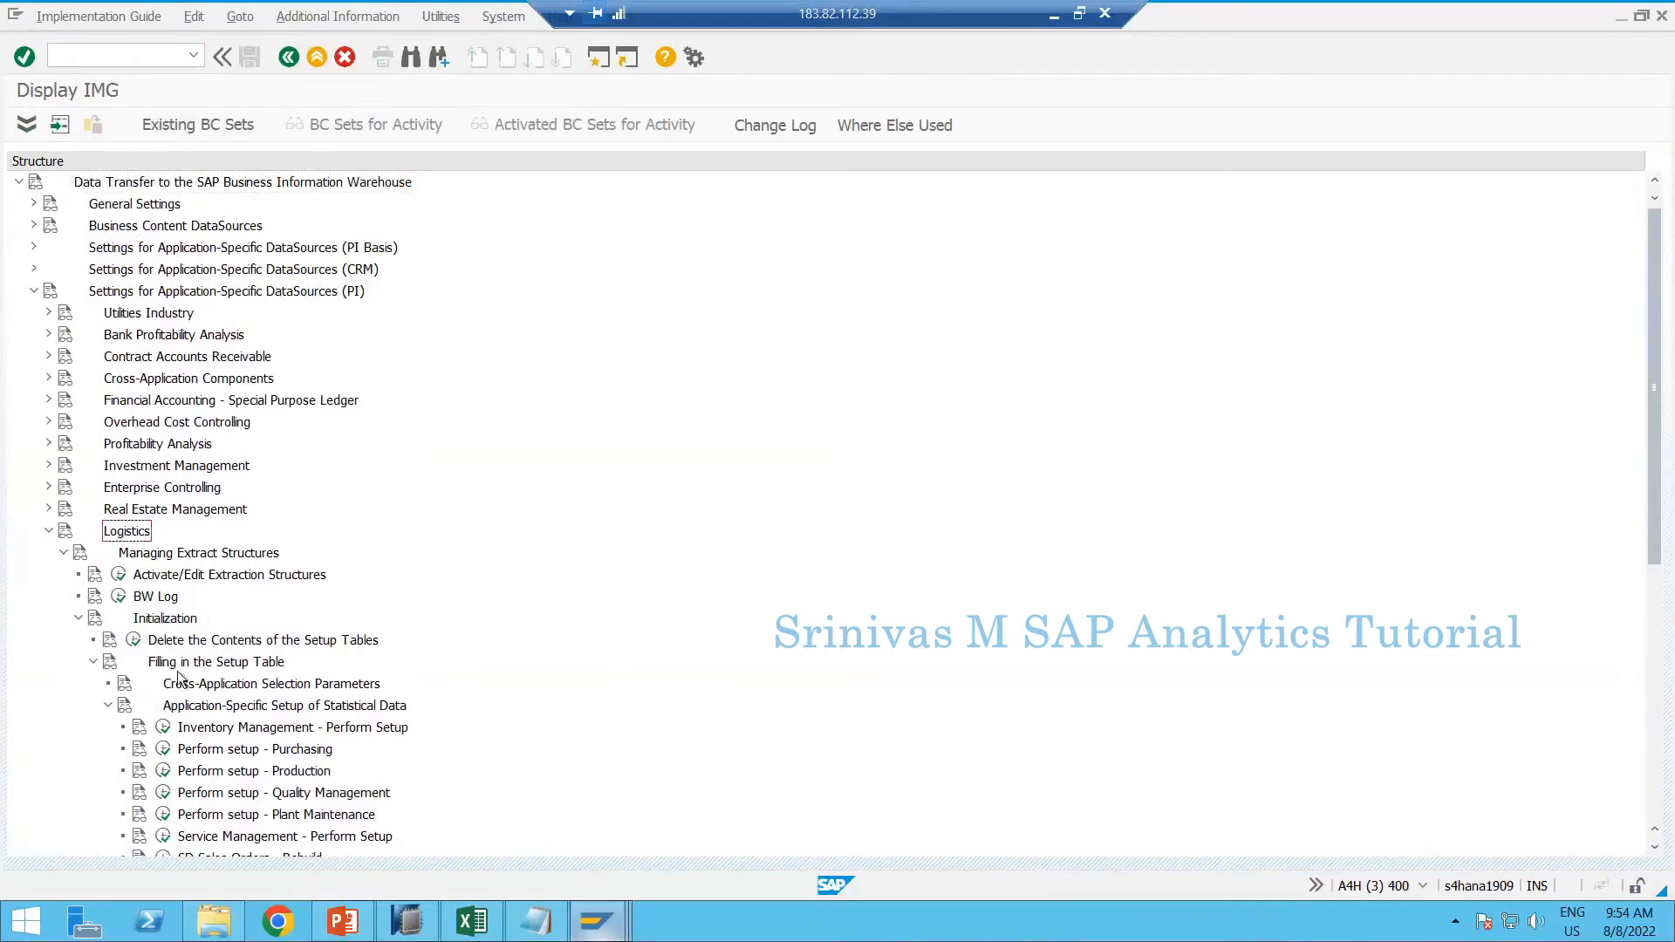
pyautogui.scroll(-5, 165, 733)
pyautogui.scroll(-1, 178, 737)
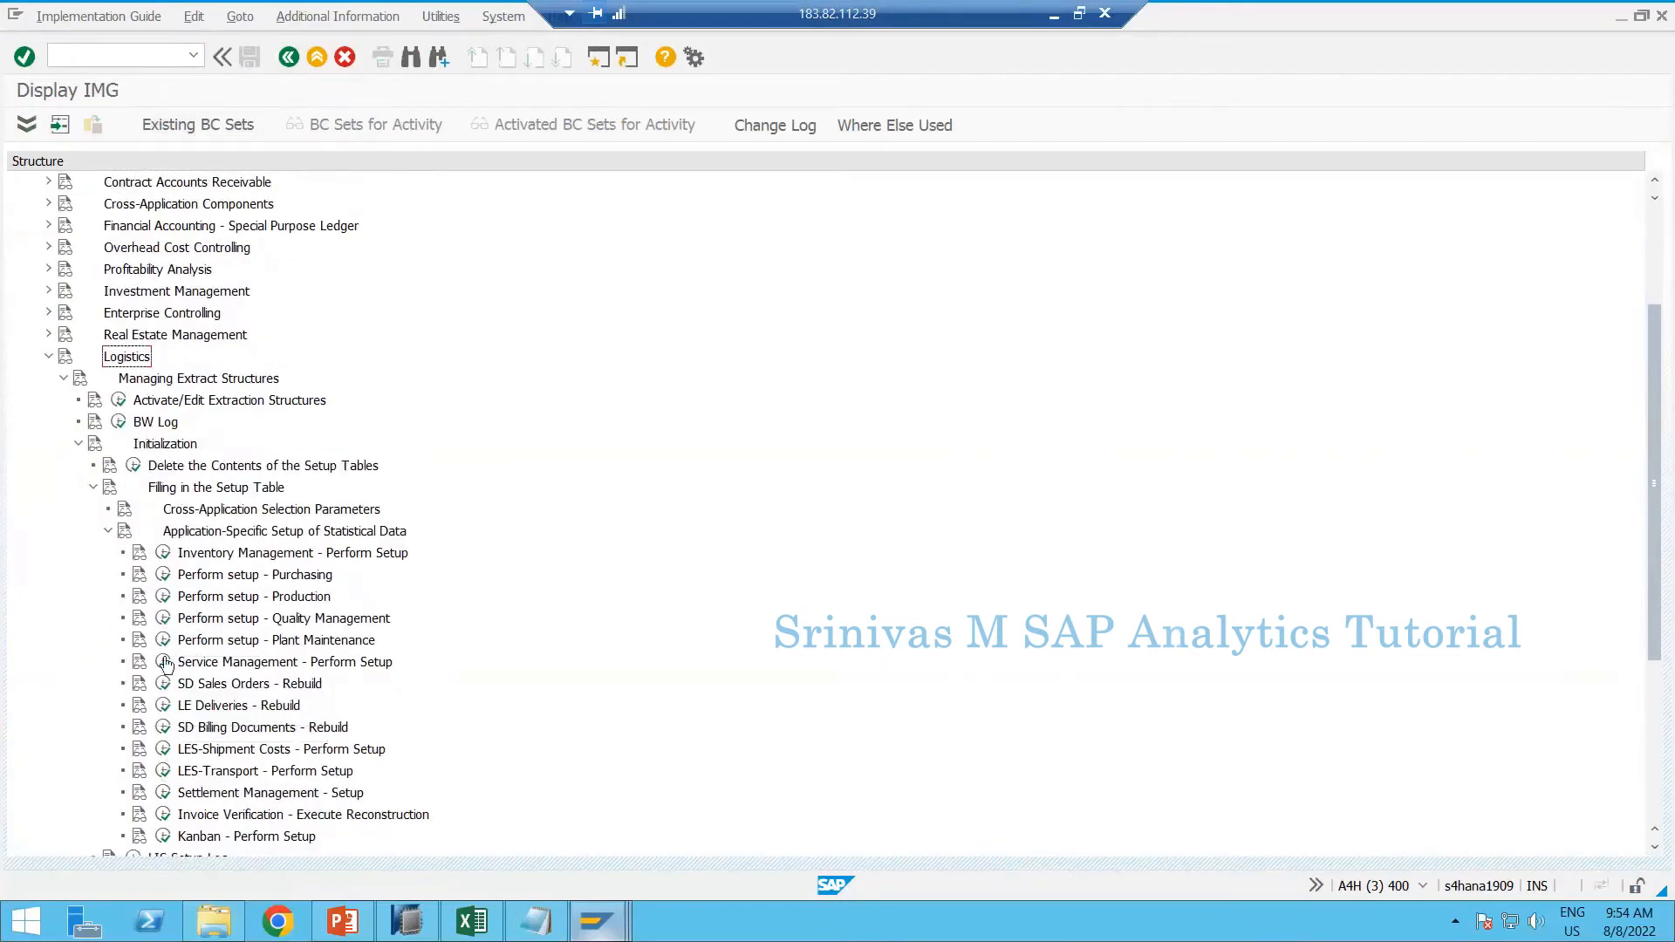
pyautogui.scroll(3, 269, 557)
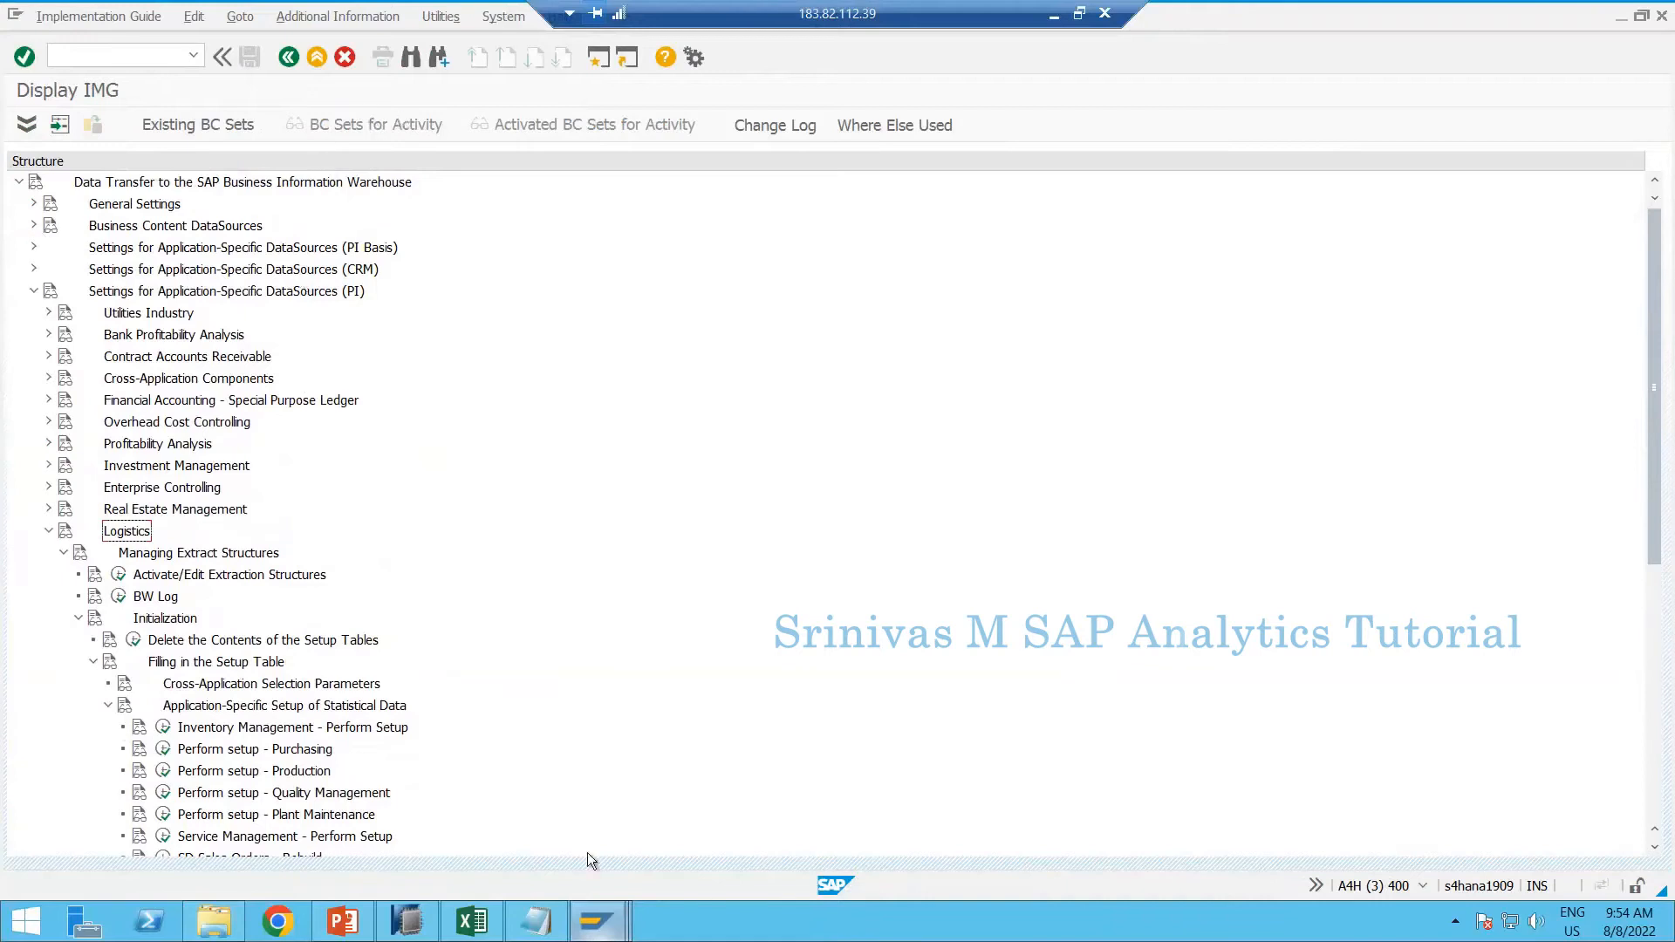
# Review the Extractor Checker and Display IMG sessions, ending in the LO Data Extraction: Customizing Cockpit session
pyautogui.moveTo(441, 934)
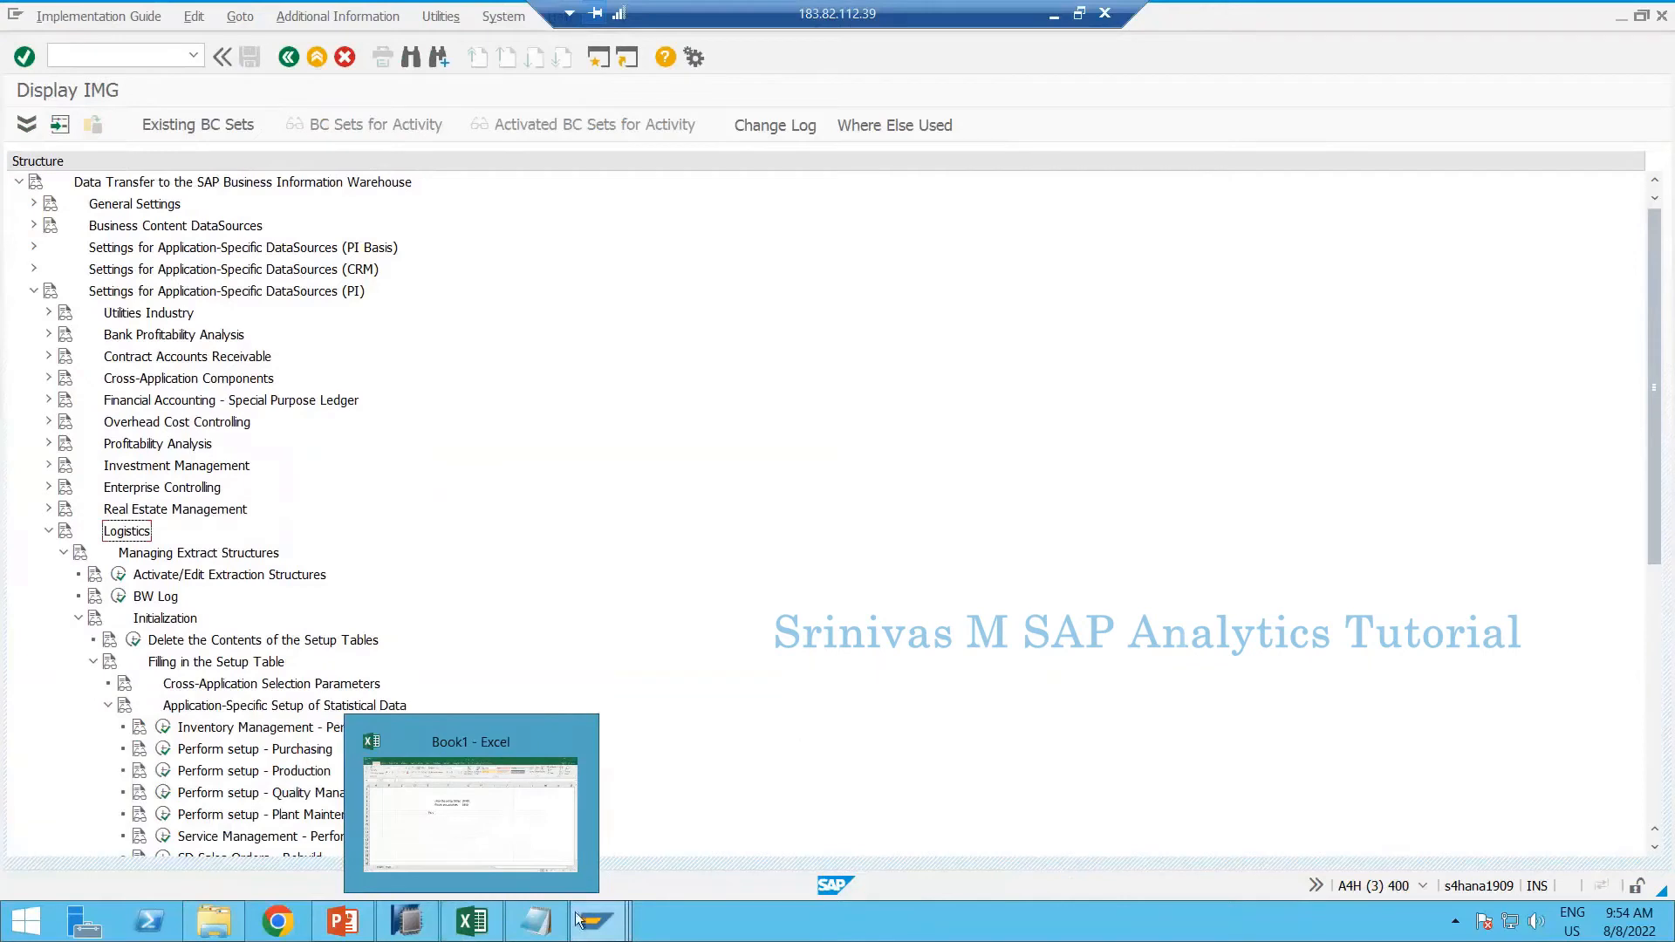
pyautogui.moveTo(493, 921)
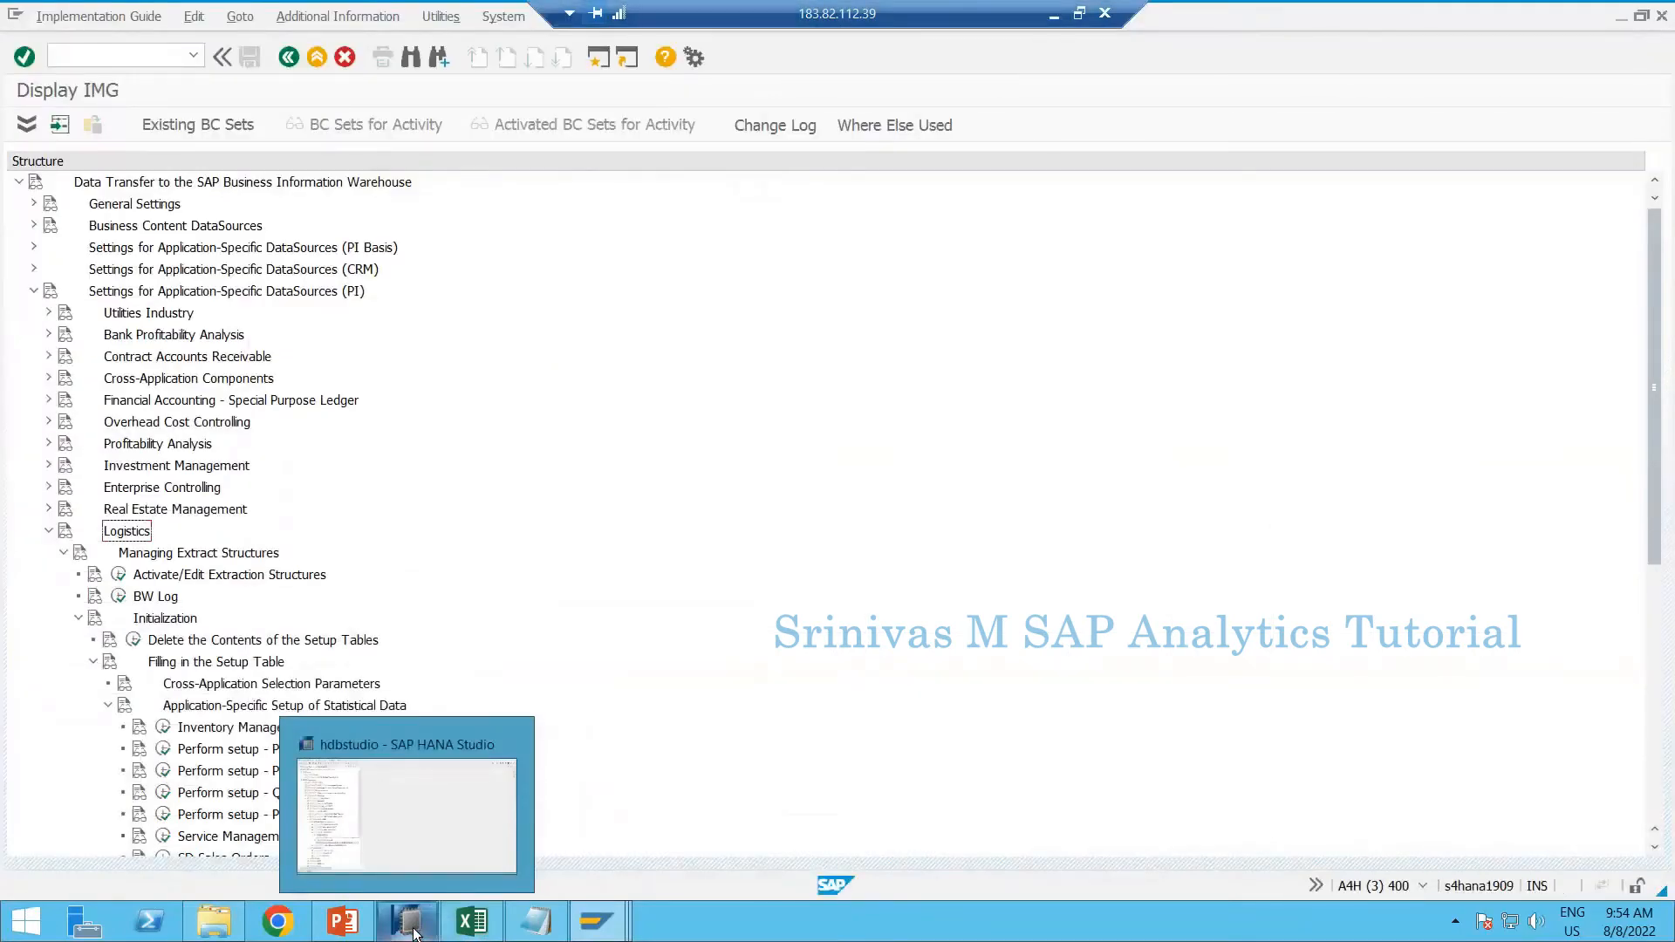
pyautogui.click(417, 881)
pyautogui.moveTo(616, 929)
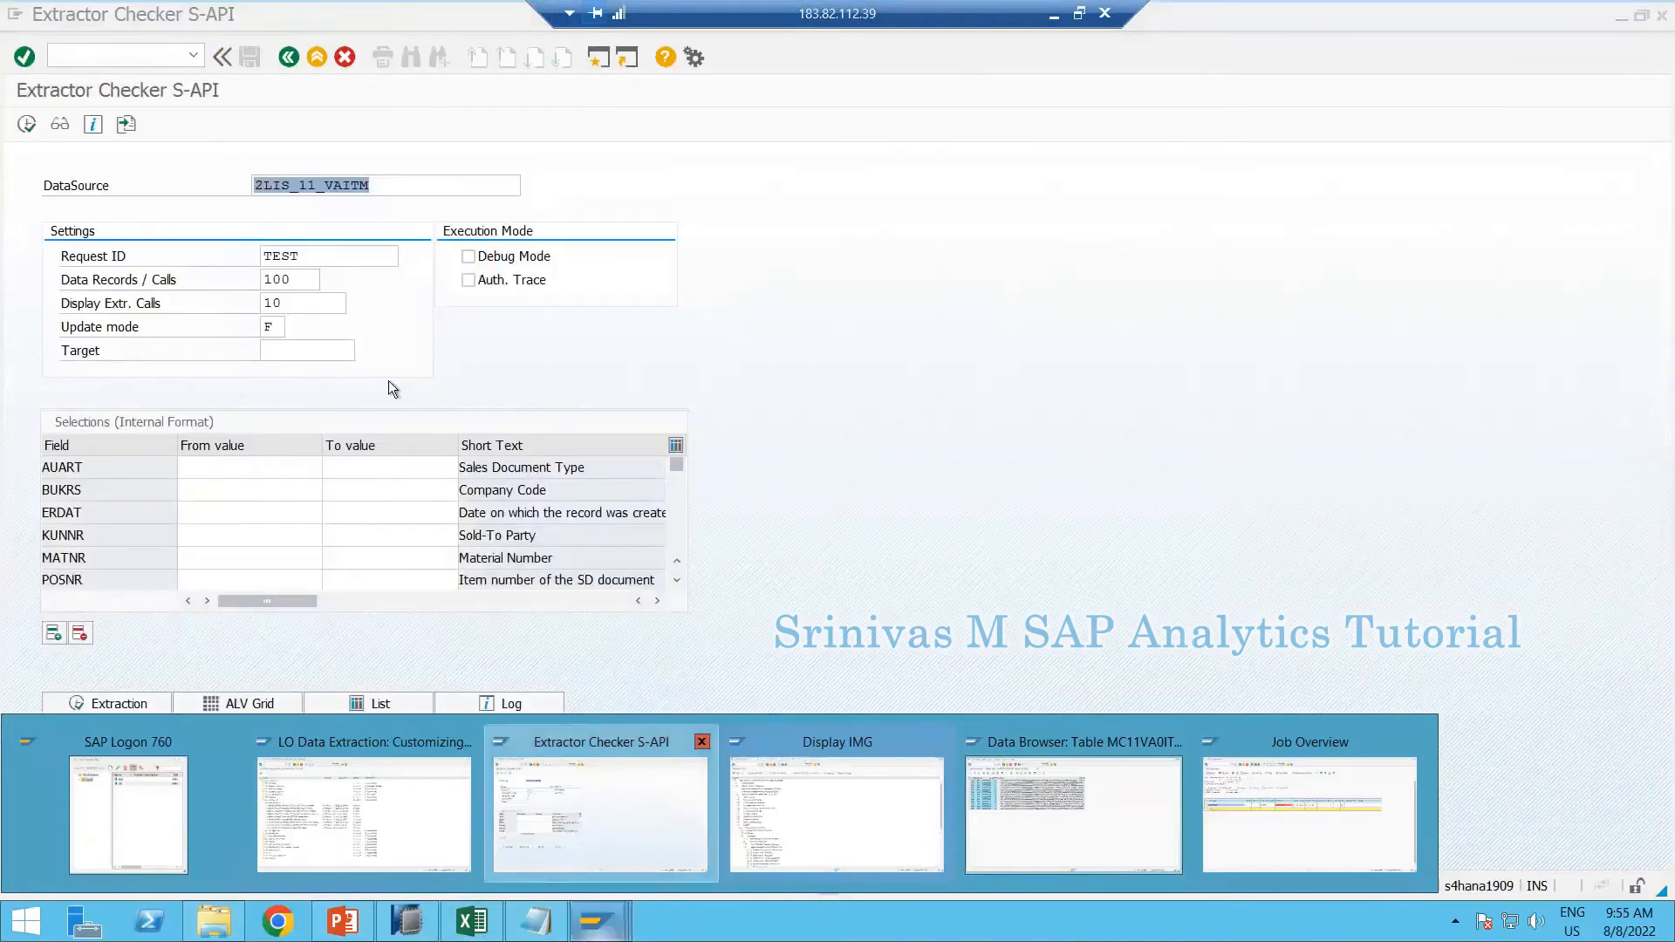
pyautogui.click(595, 761)
pyautogui.moveTo(596, 920)
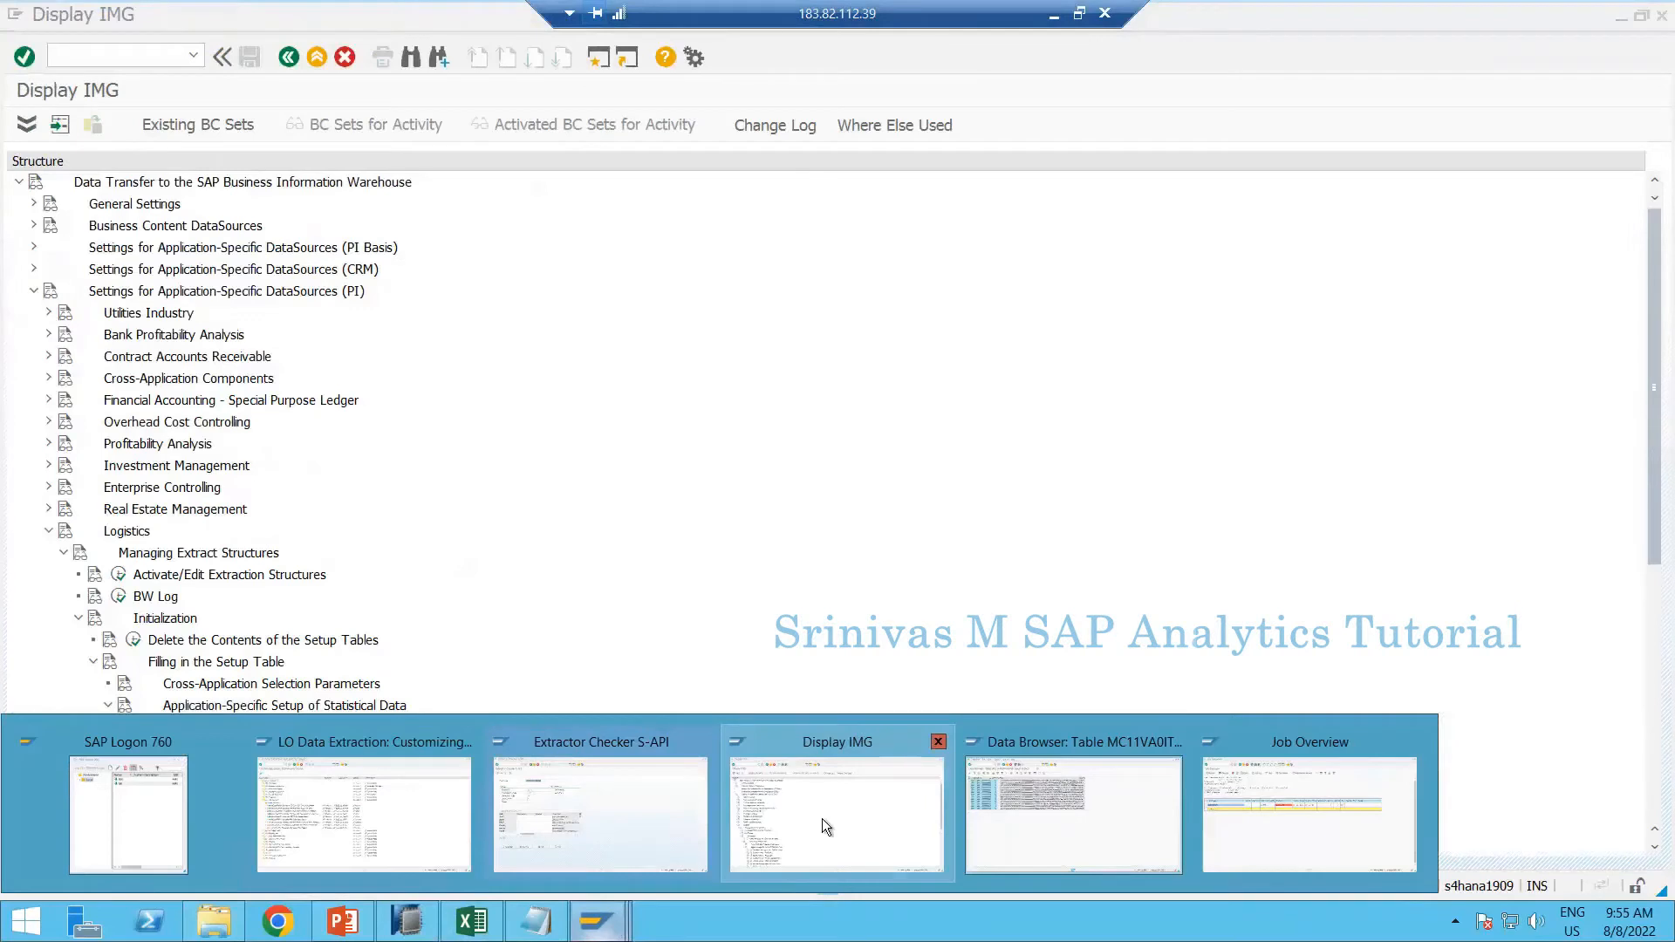
pyautogui.click(822, 818)
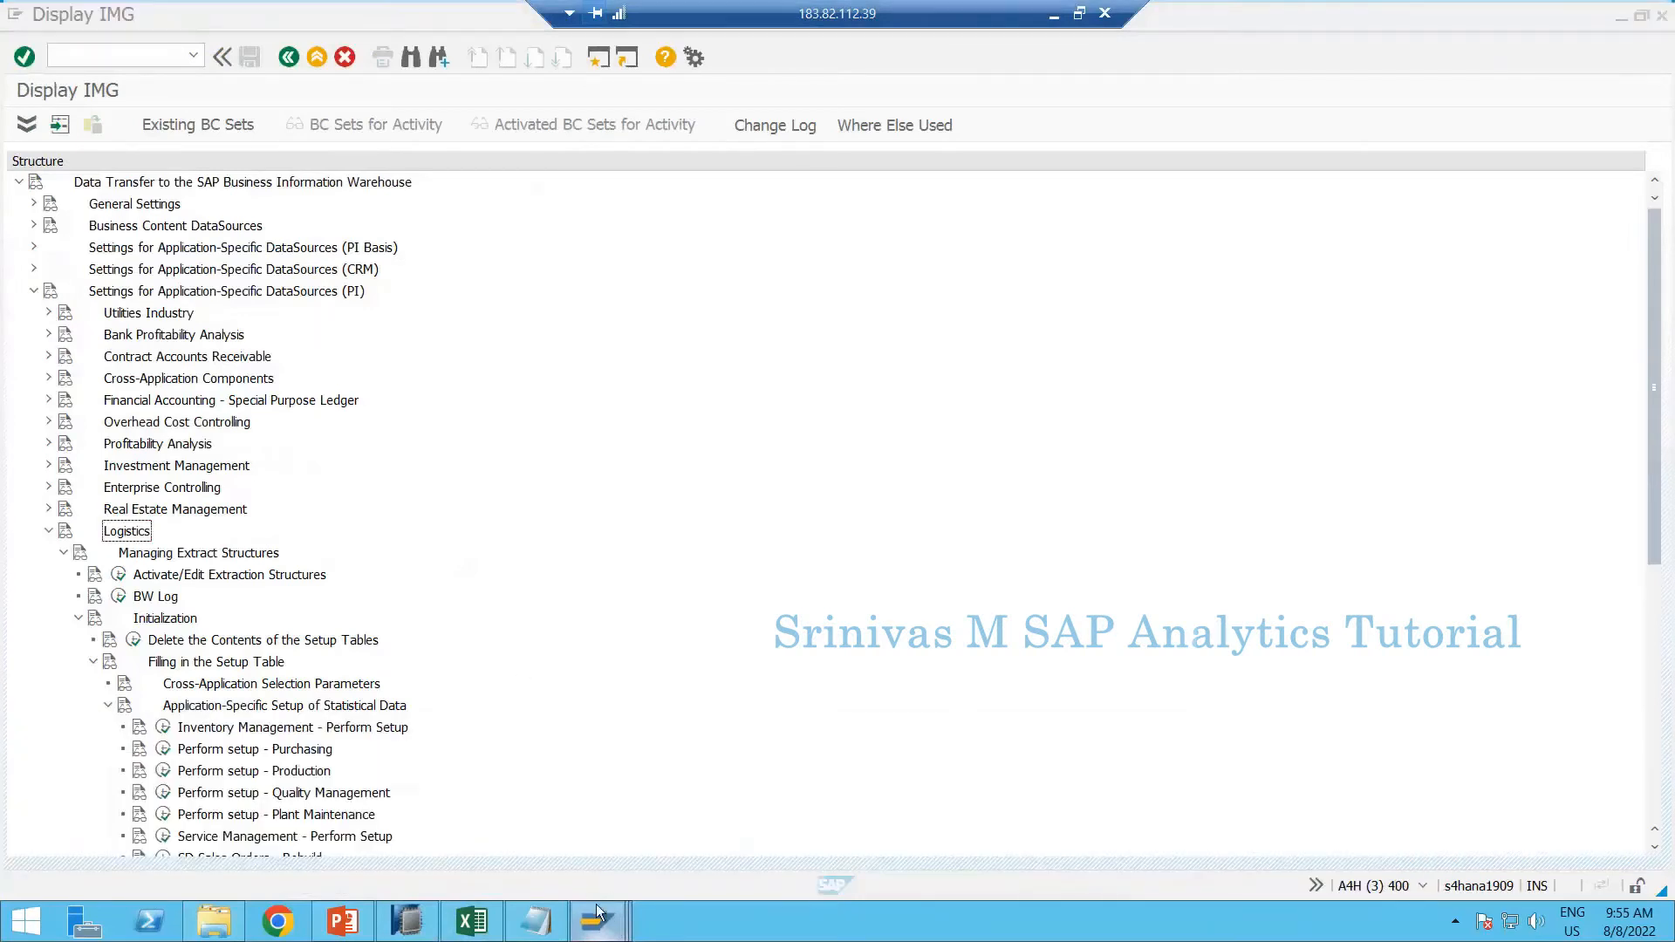
pyautogui.moveTo(600, 922)
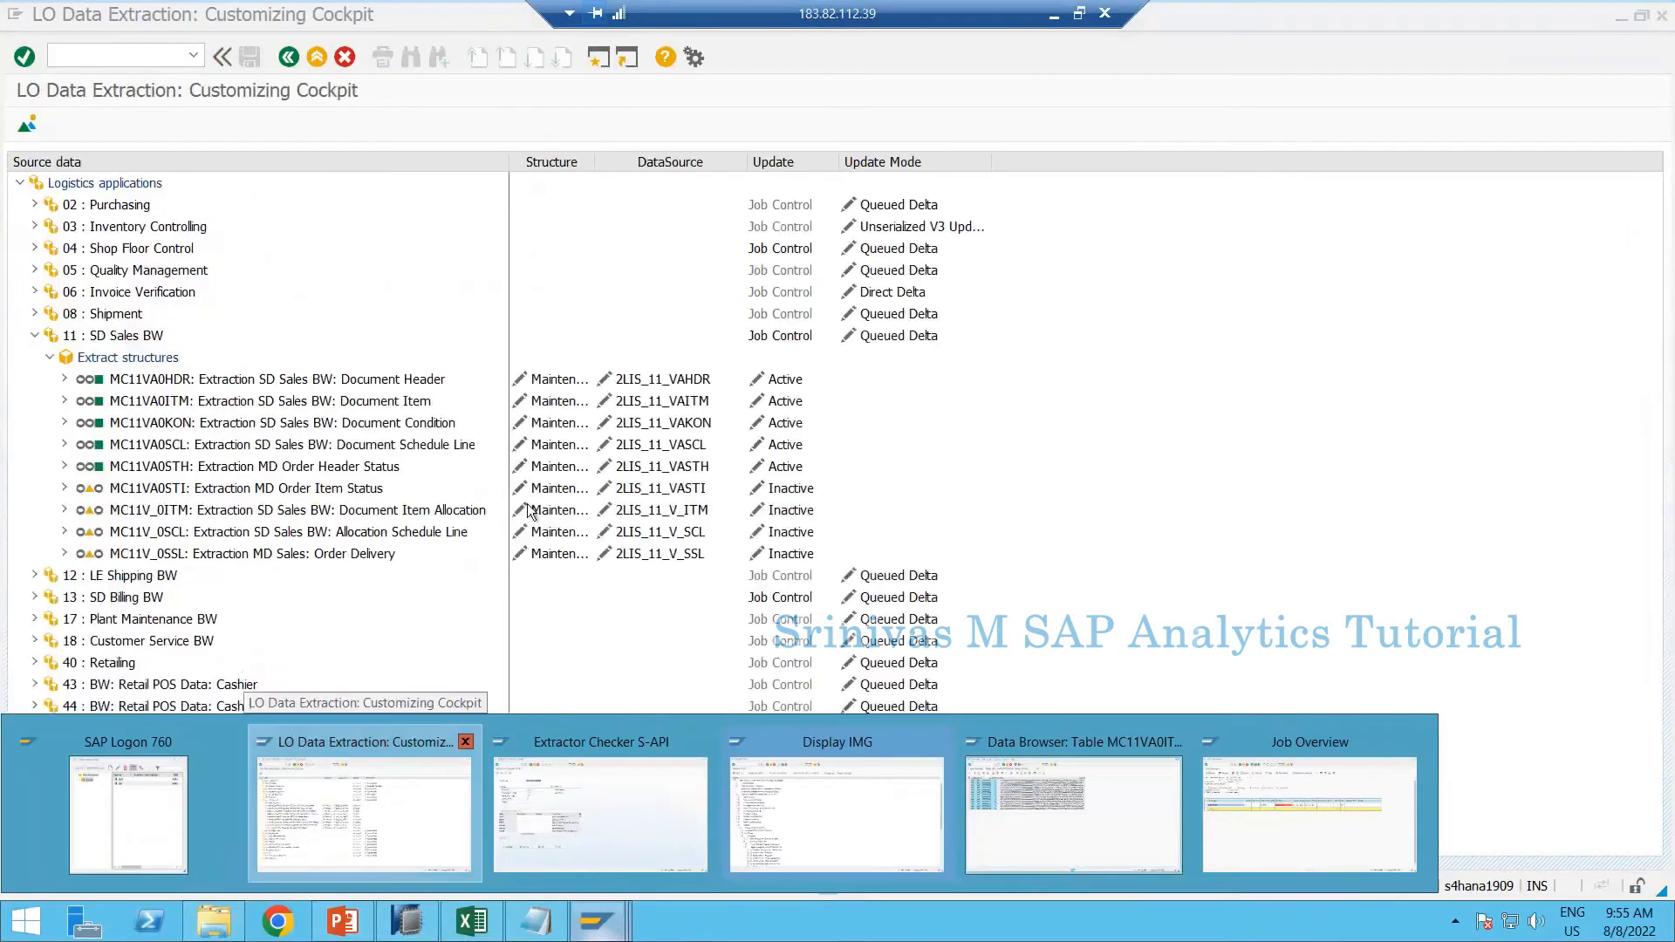
pyautogui.click(398, 835)
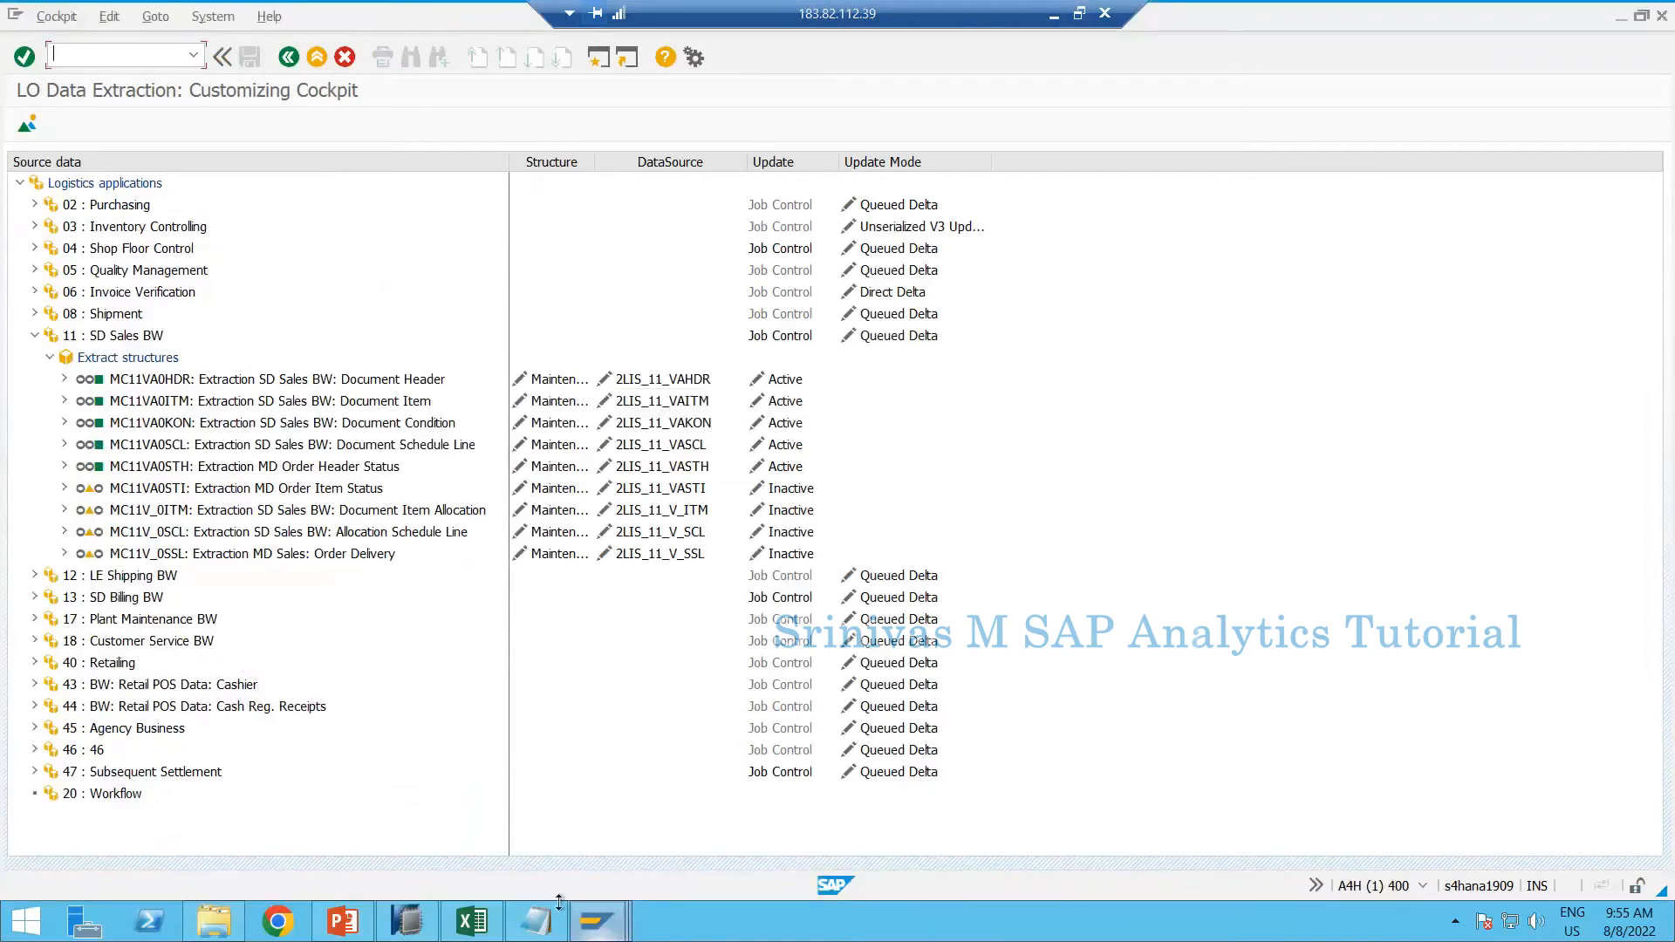
# Switch to PowerPoint to review the FULL path from SETUP Tables to 2LIS_11_VAITM, ending back in the Extractor Checker session
pyautogui.moveTo(407, 920)
pyautogui.click(406, 874)
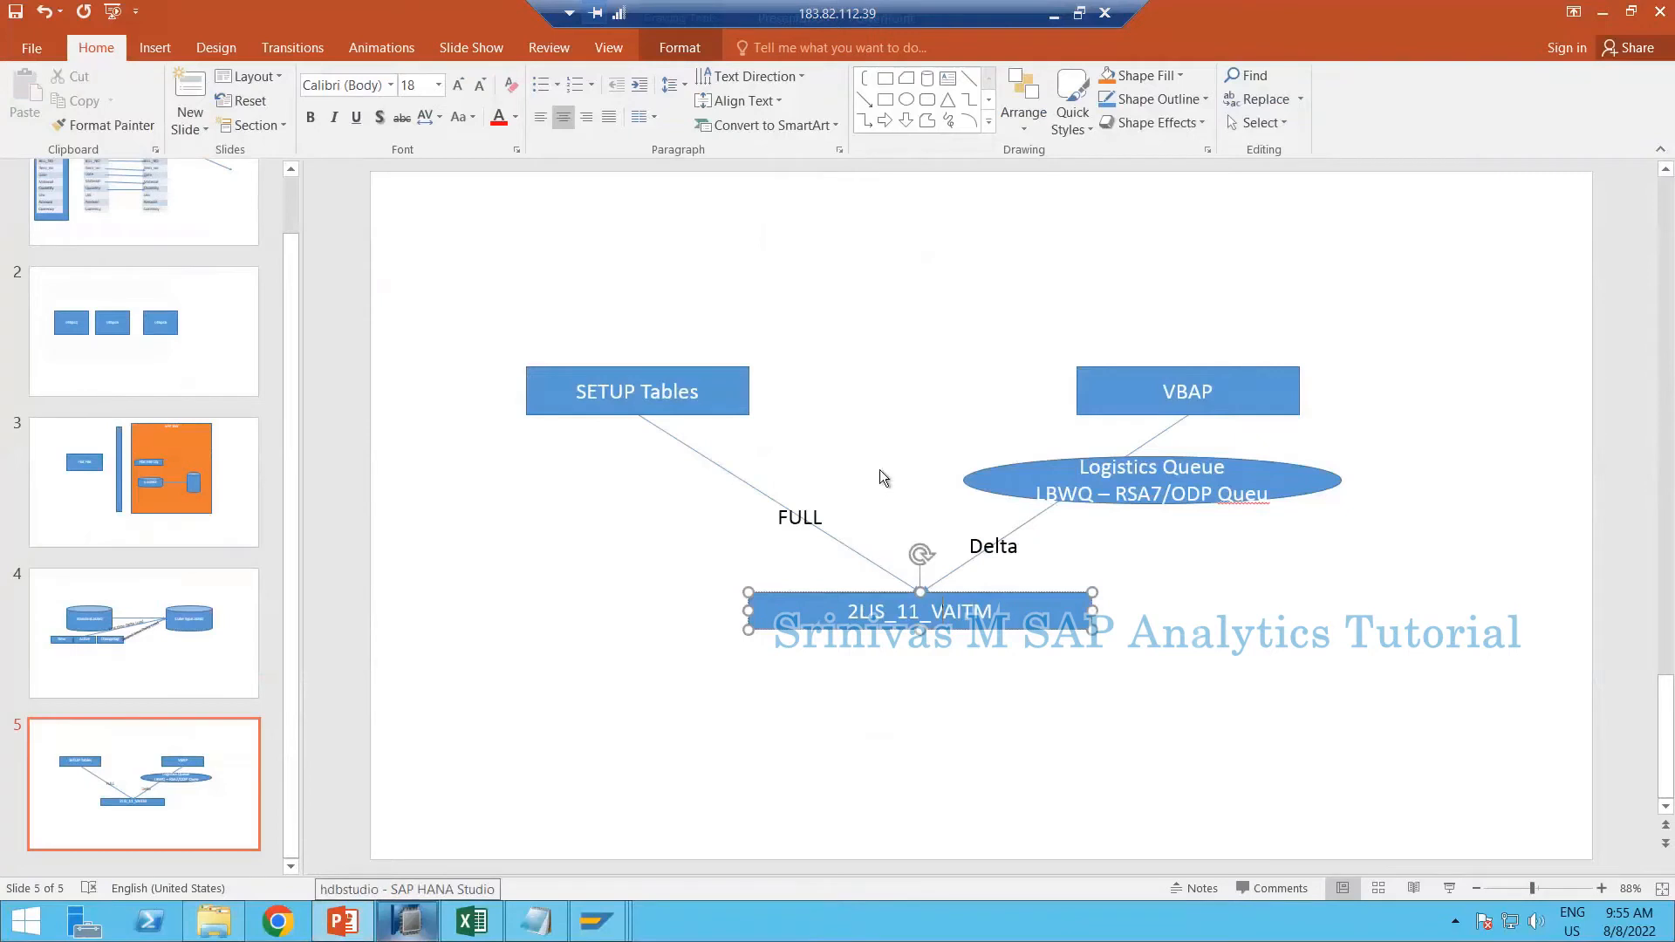
pyautogui.click(820, 516)
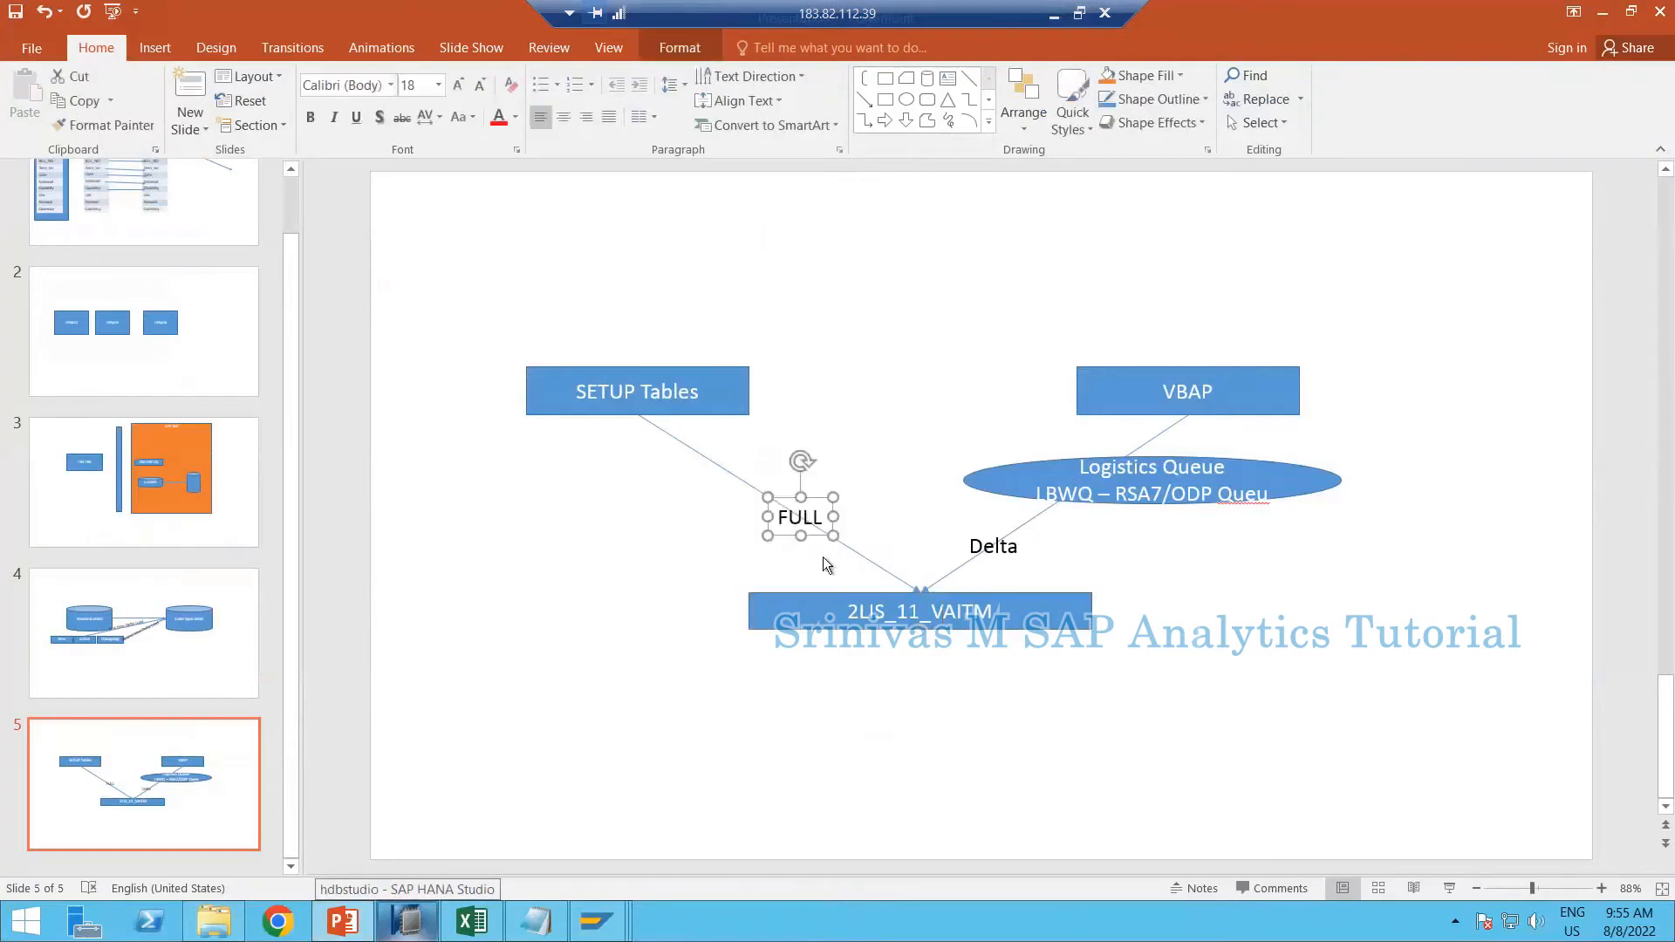
pyautogui.click(709, 538)
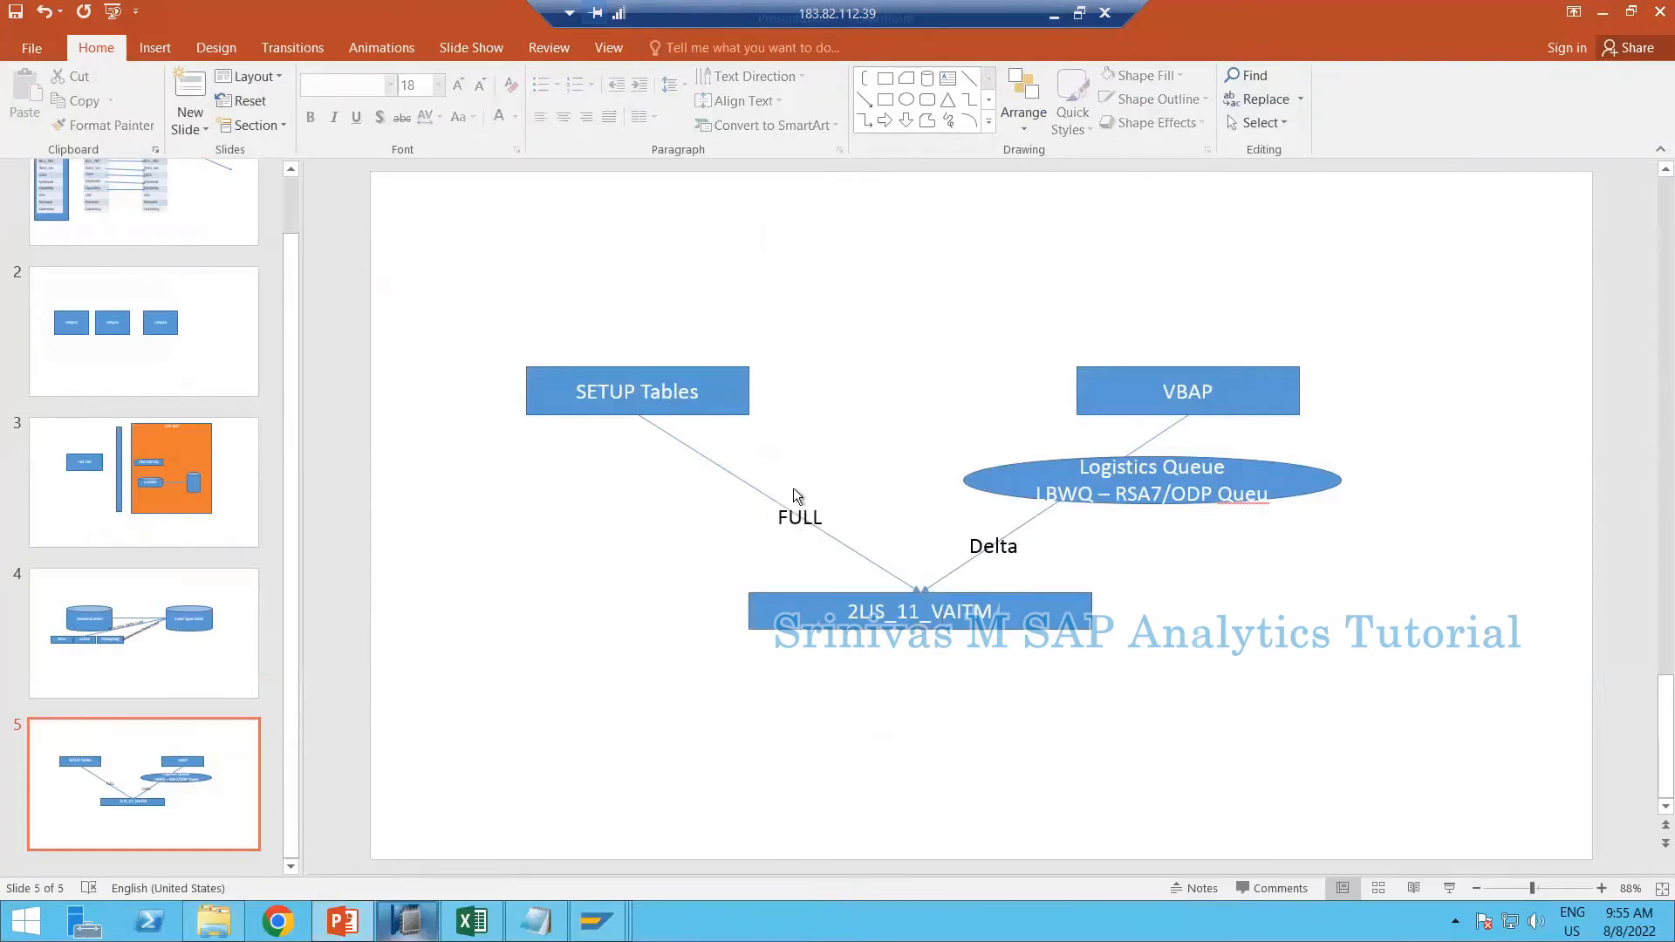
pyautogui.click(597, 921)
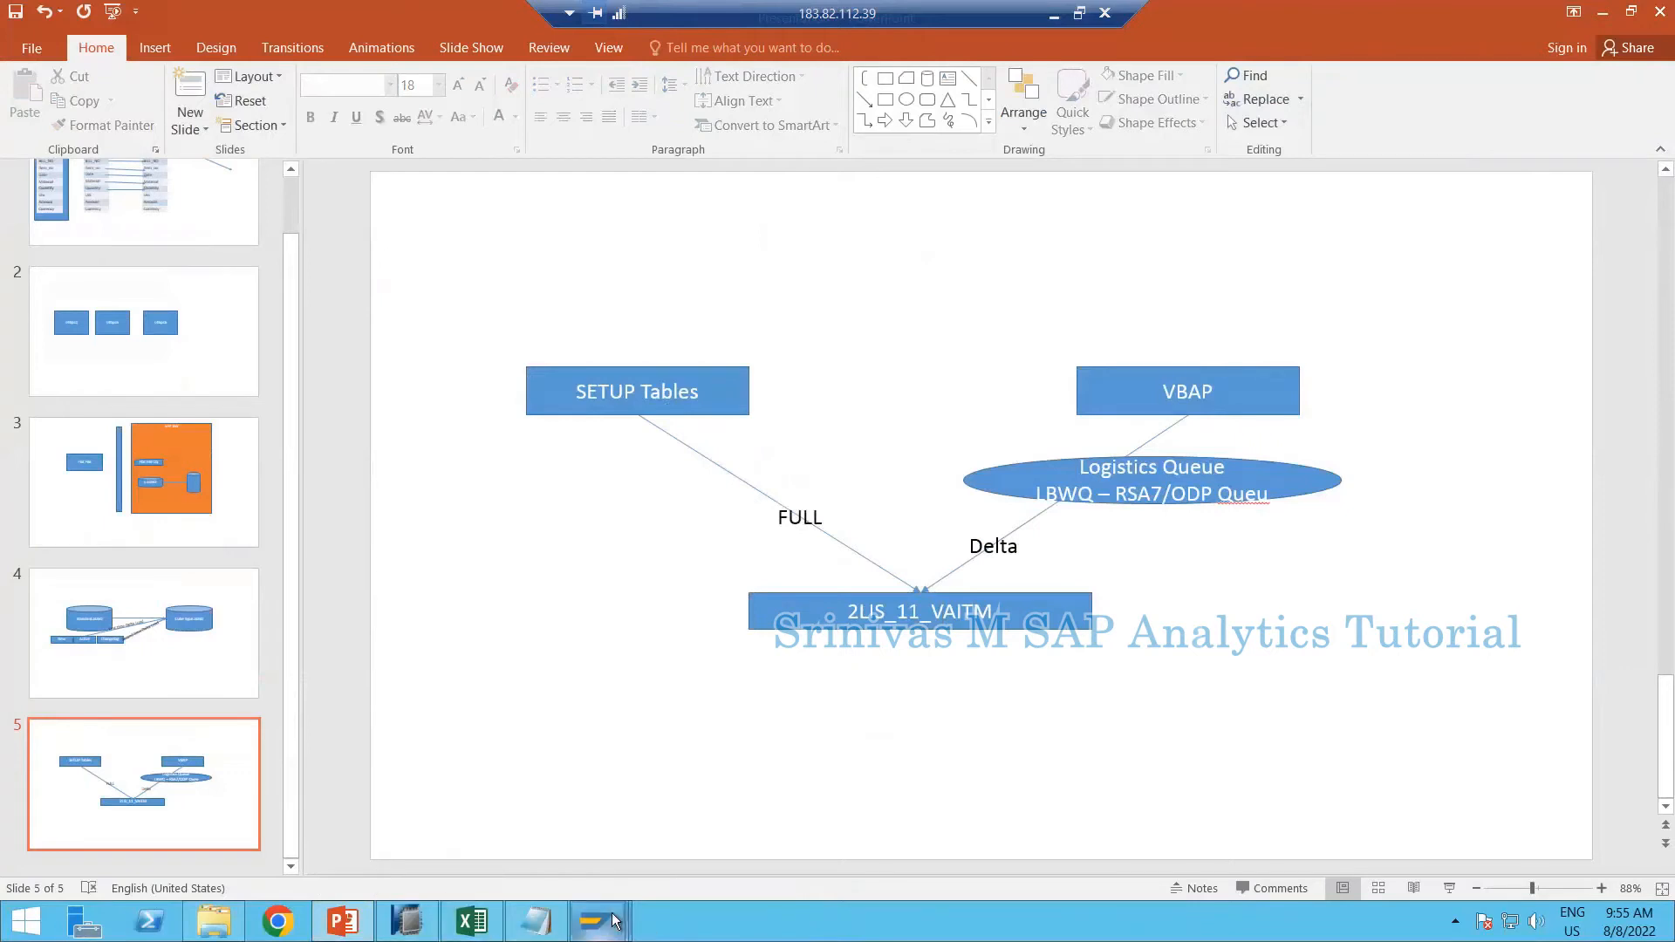
pyautogui.click(573, 845)
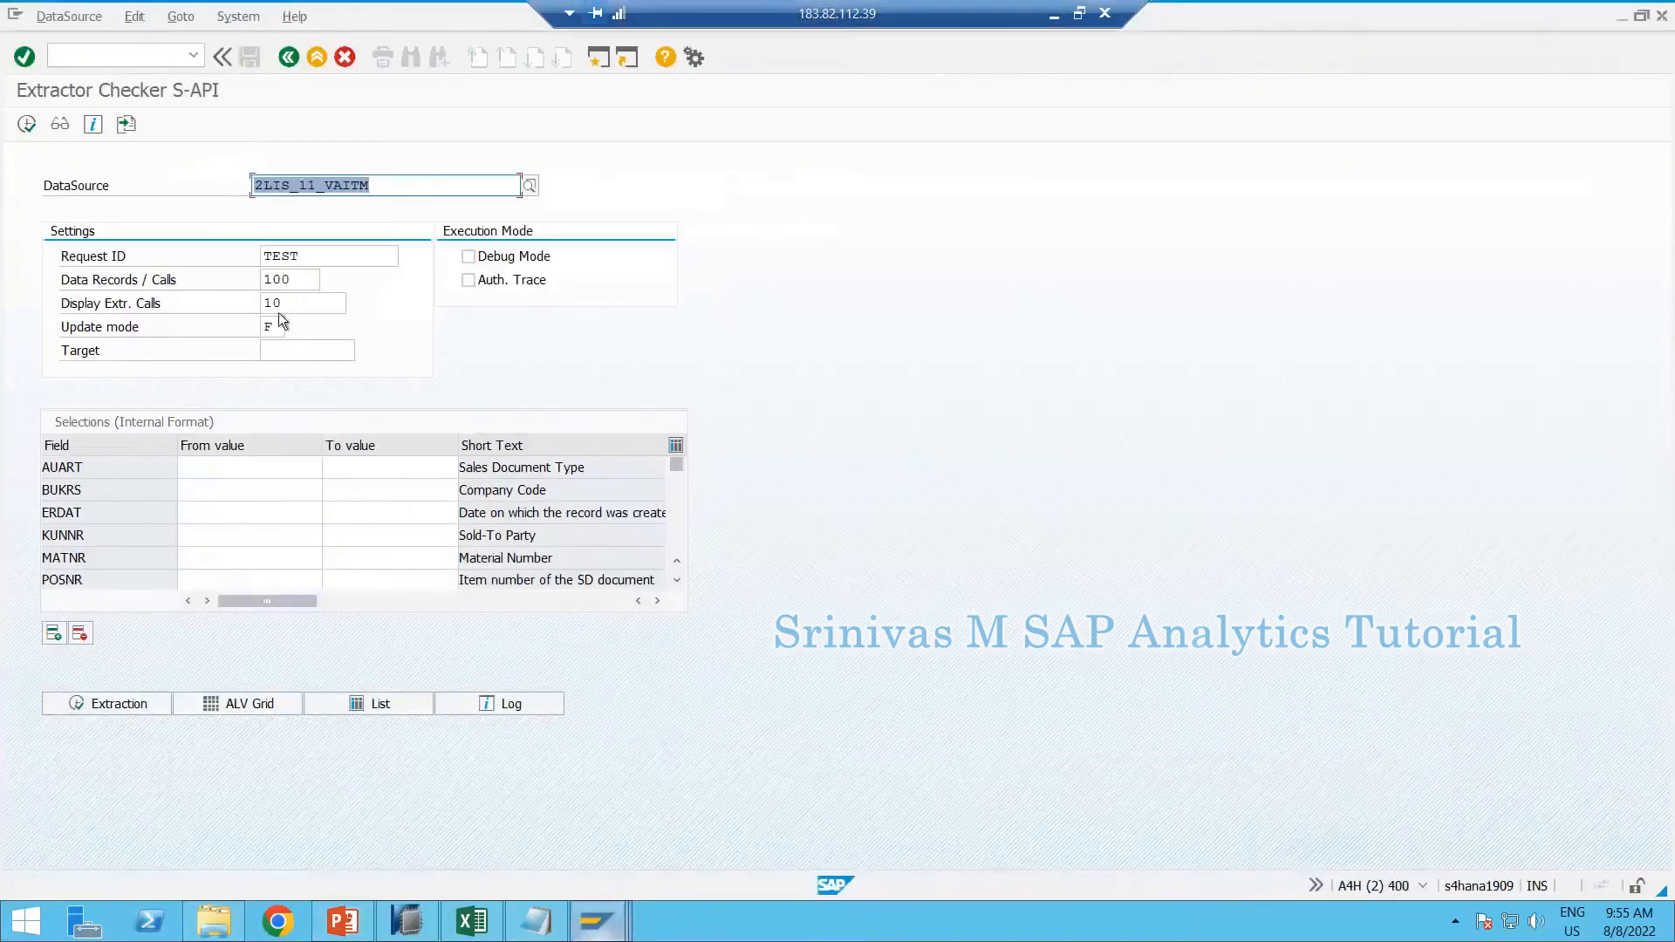
# Switch to PowerPoint to review the FULL and Delta paths from SETUP Tables and VBAP to 2LIS_11_VAITM
pyautogui.click(342, 921)
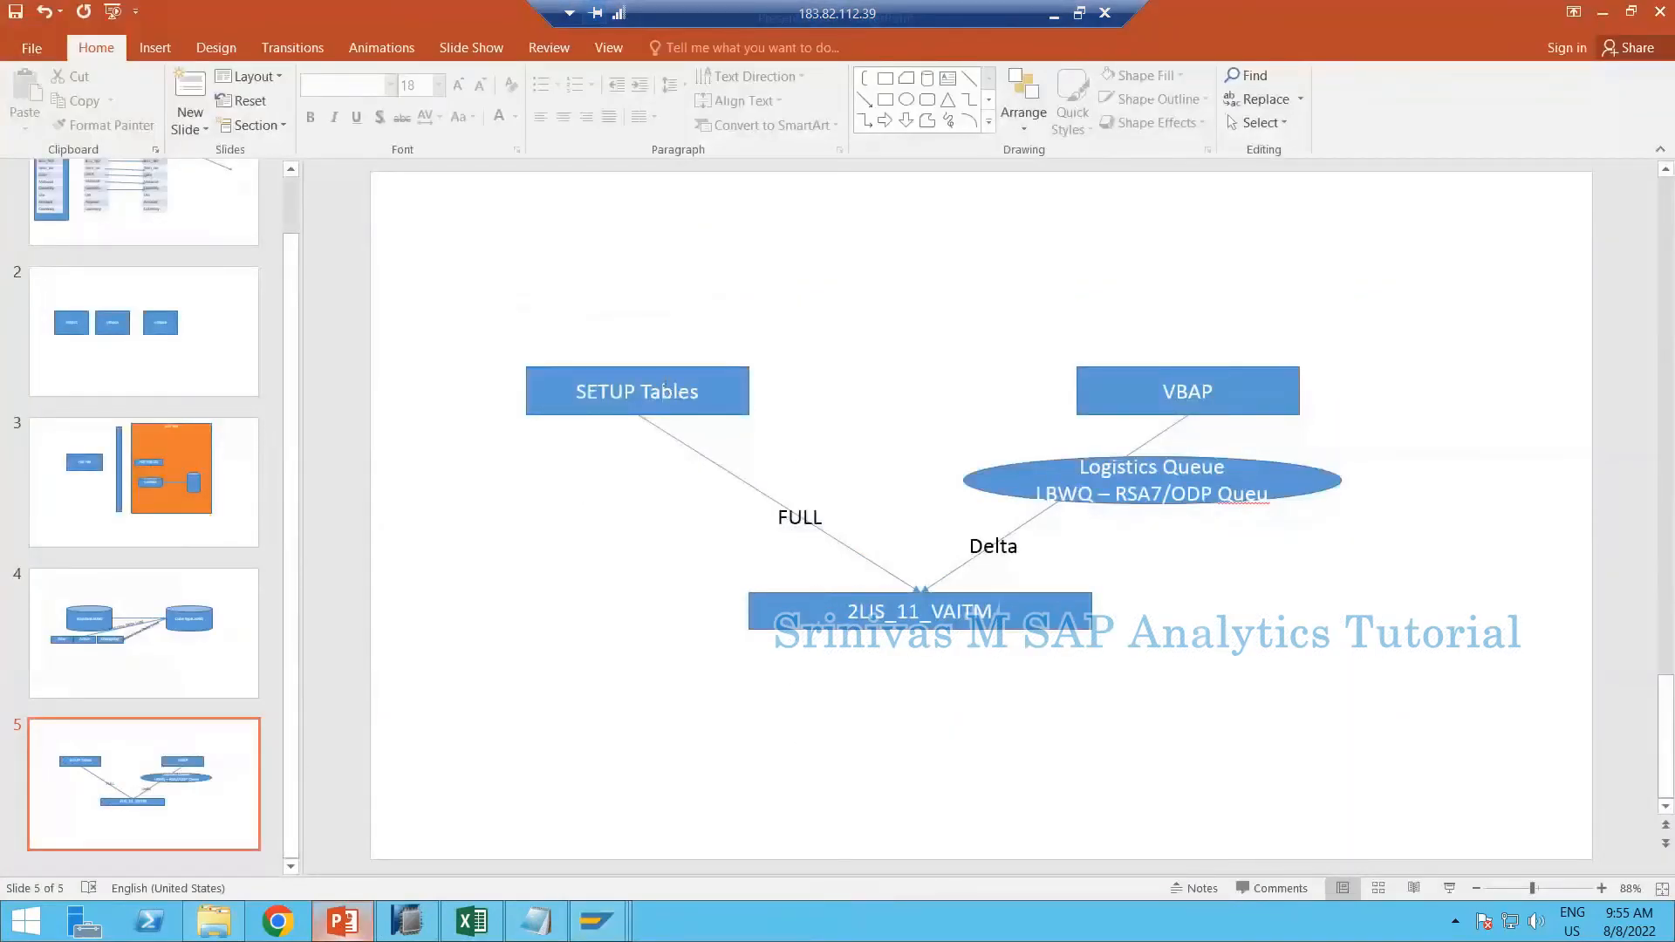
pyautogui.moveTo(466, 266); pyautogui.dragTo(1417, 714)
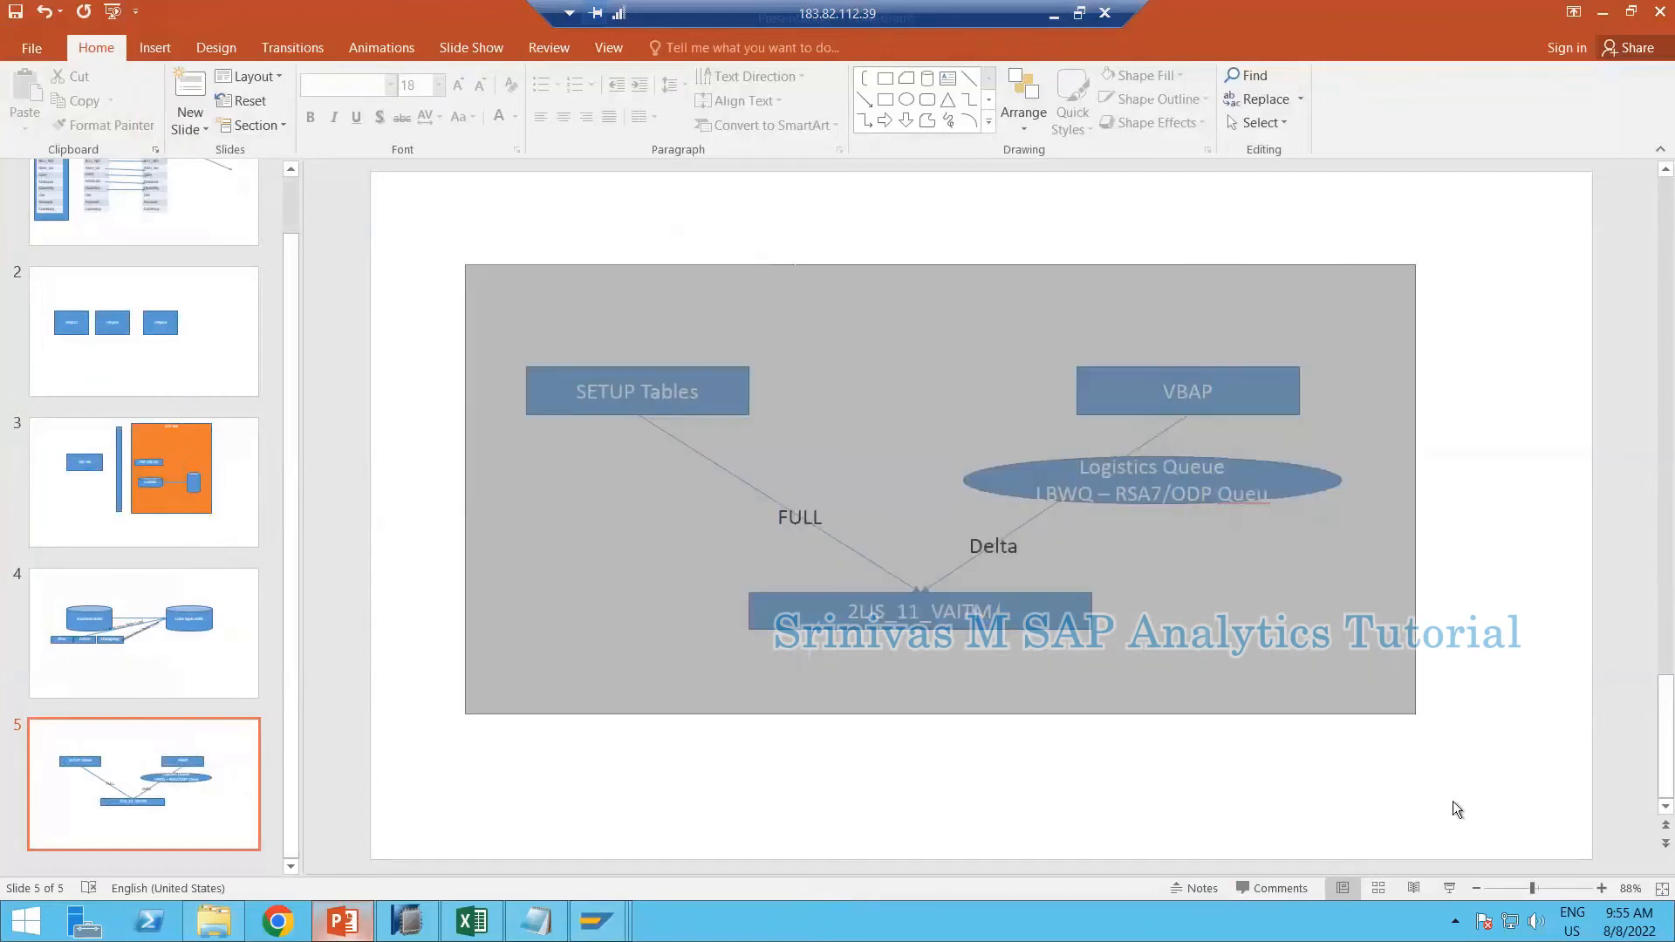
pyautogui.click(1452, 801)
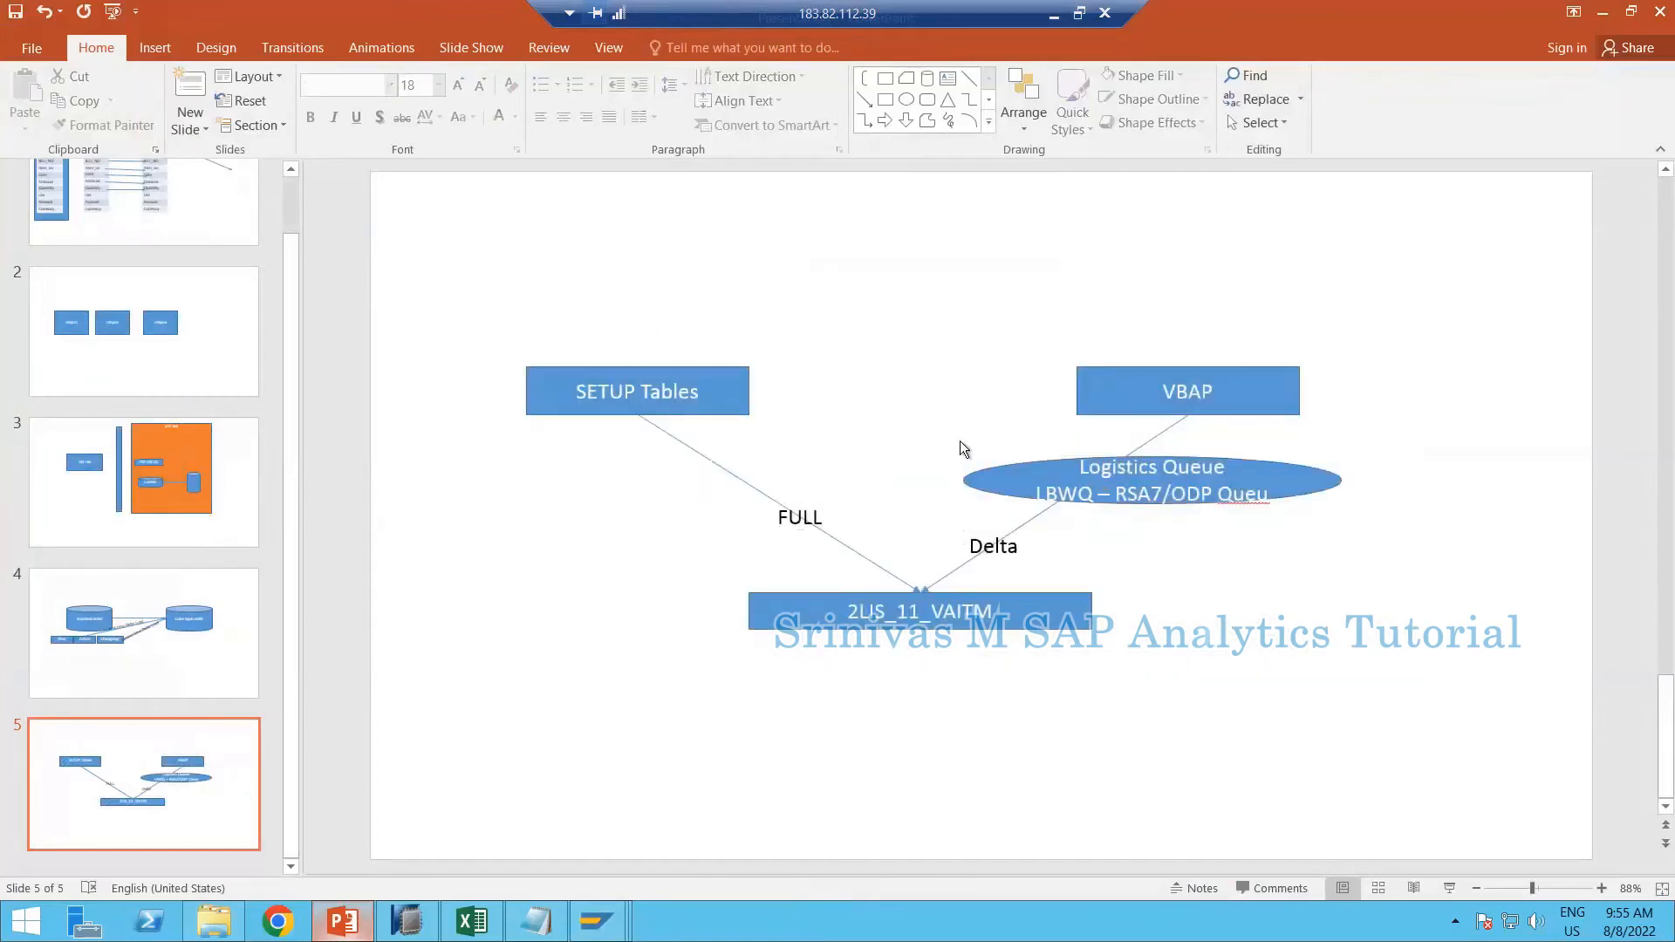
pyautogui.moveTo(471, 270); pyautogui.dragTo(1398, 724)
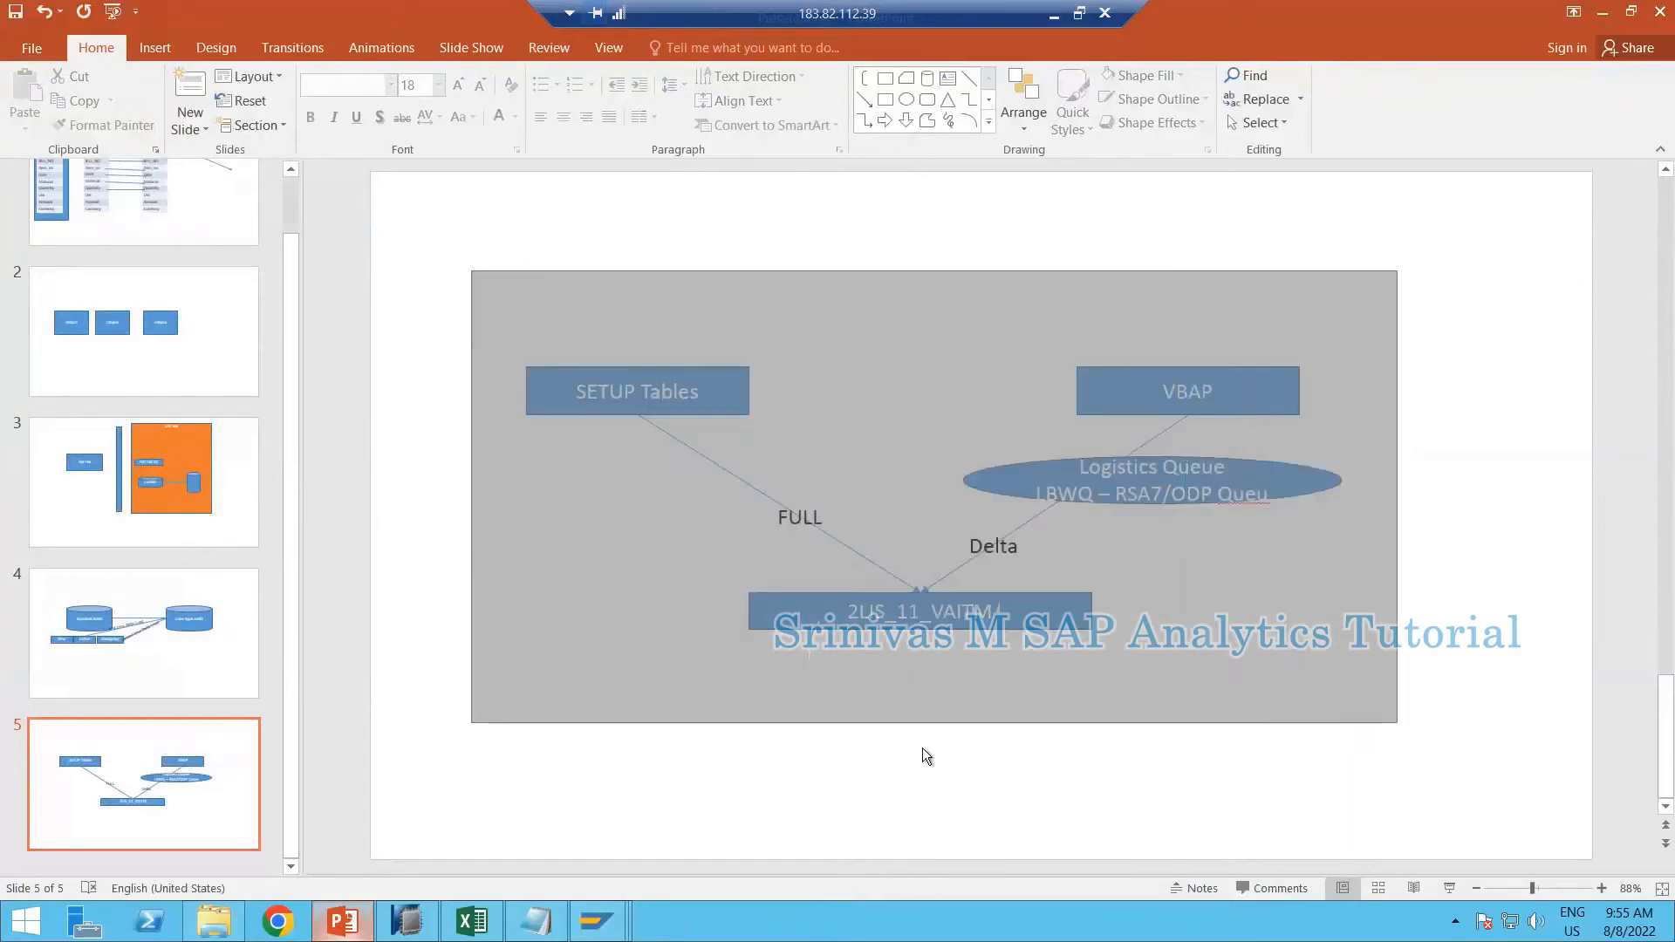
pyautogui.click(1009, 656)
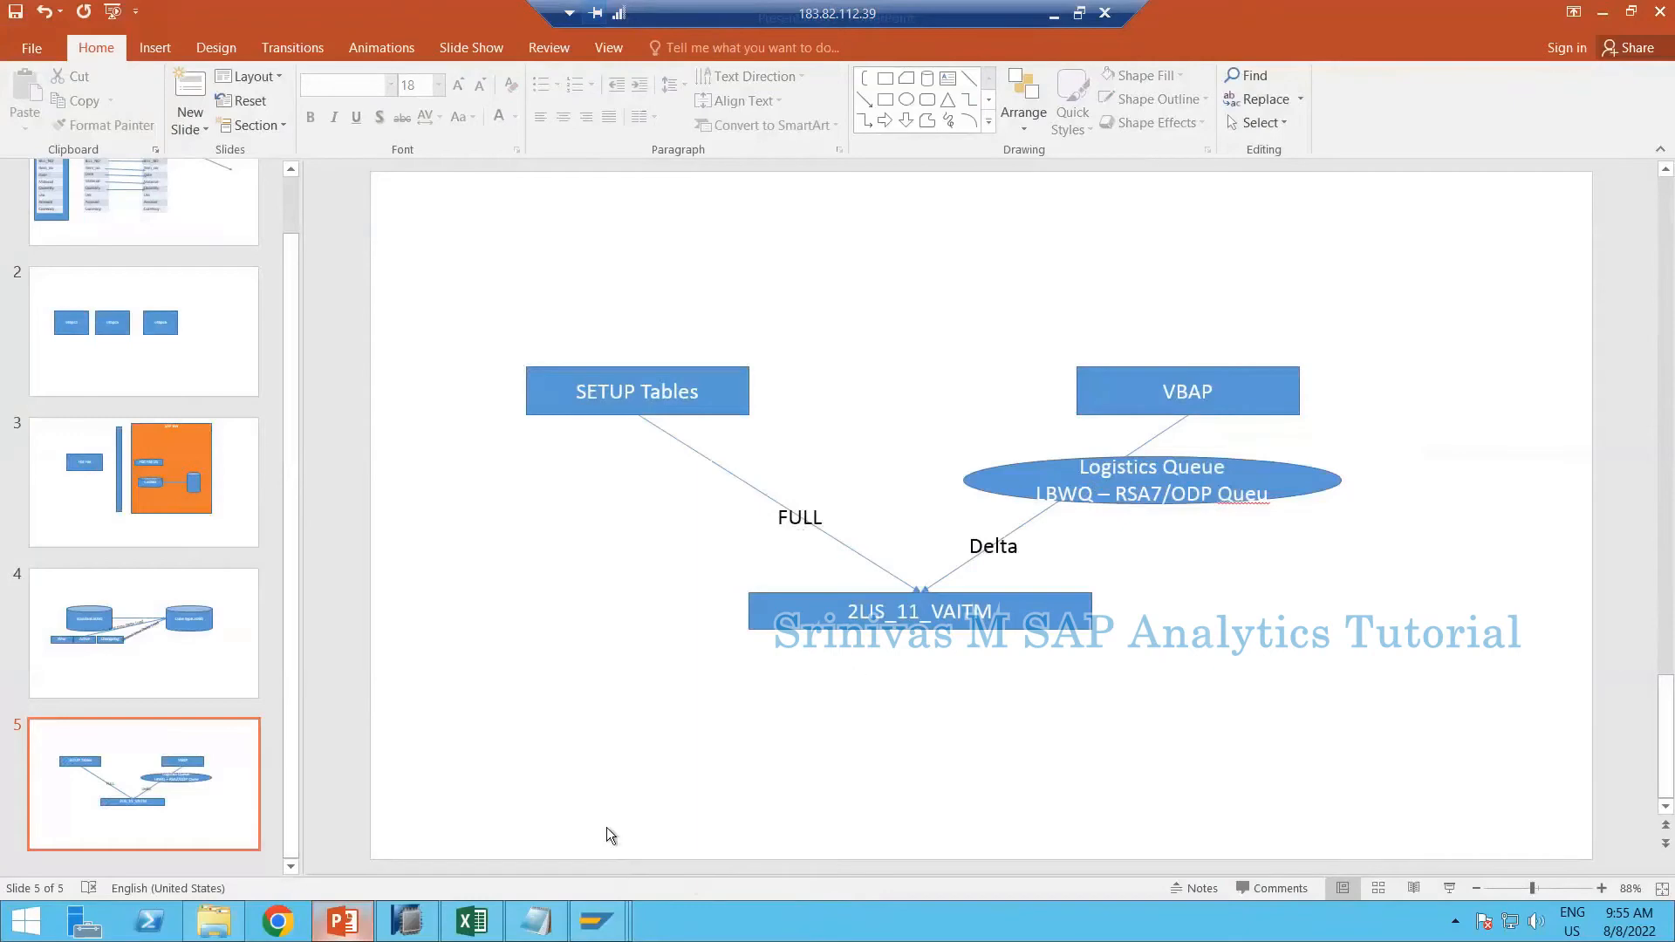
# Switch to SAP Logon and log on to the BW system, client 400, with the suggested user and the account password
pyautogui.click(596, 920)
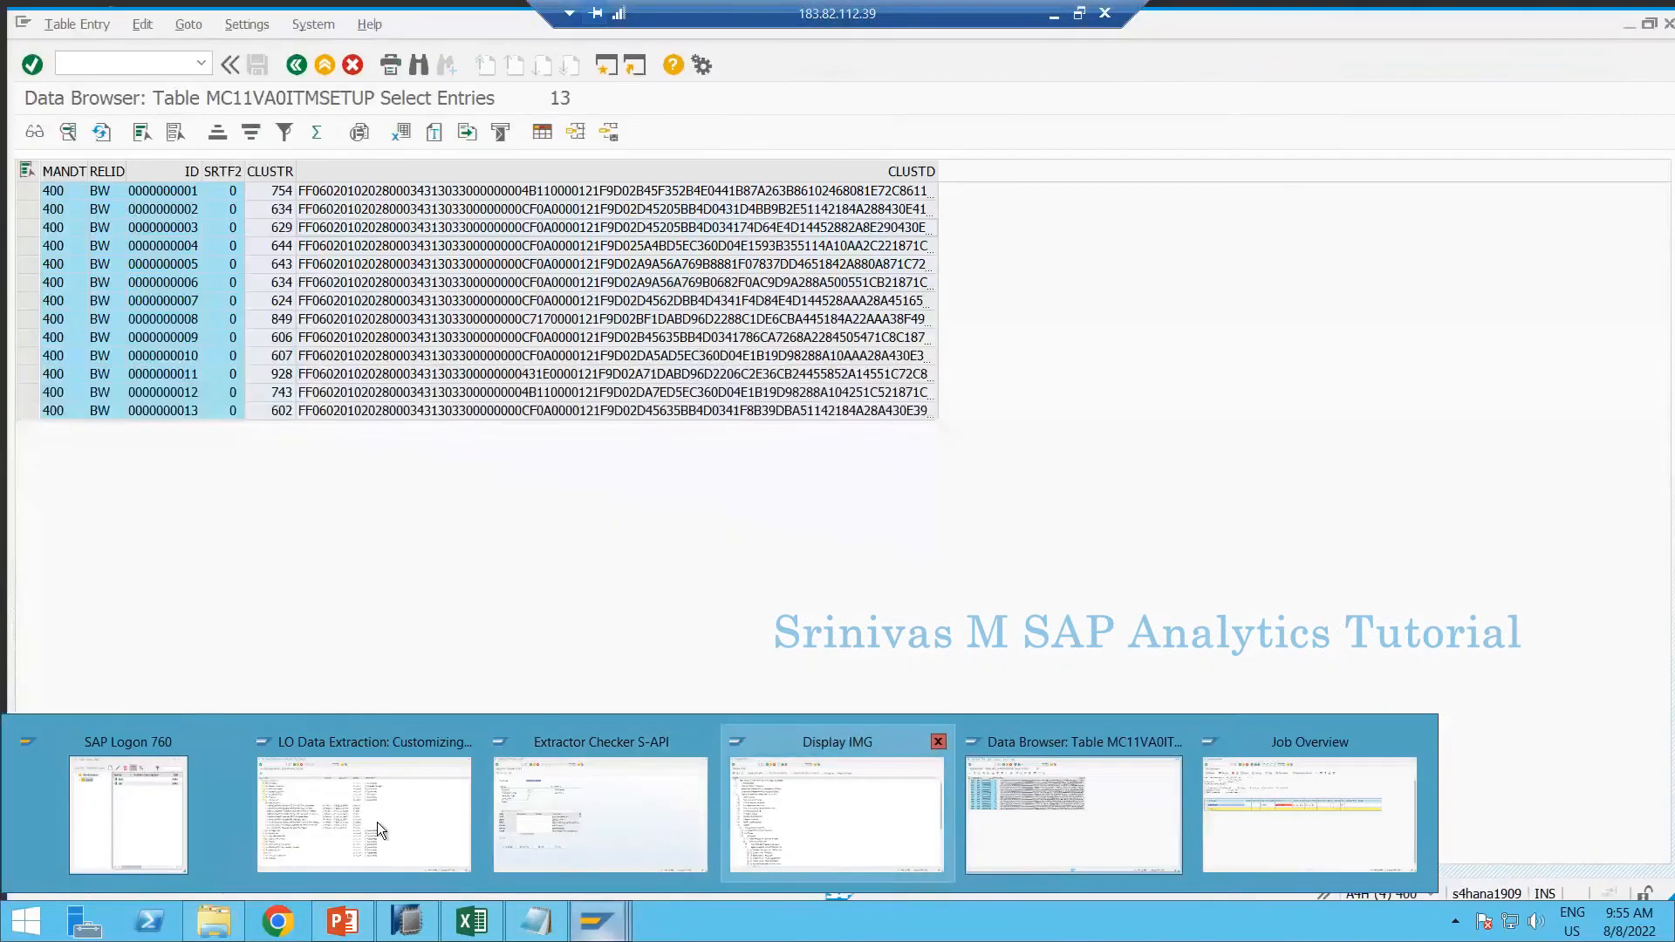
pyautogui.click(107, 820)
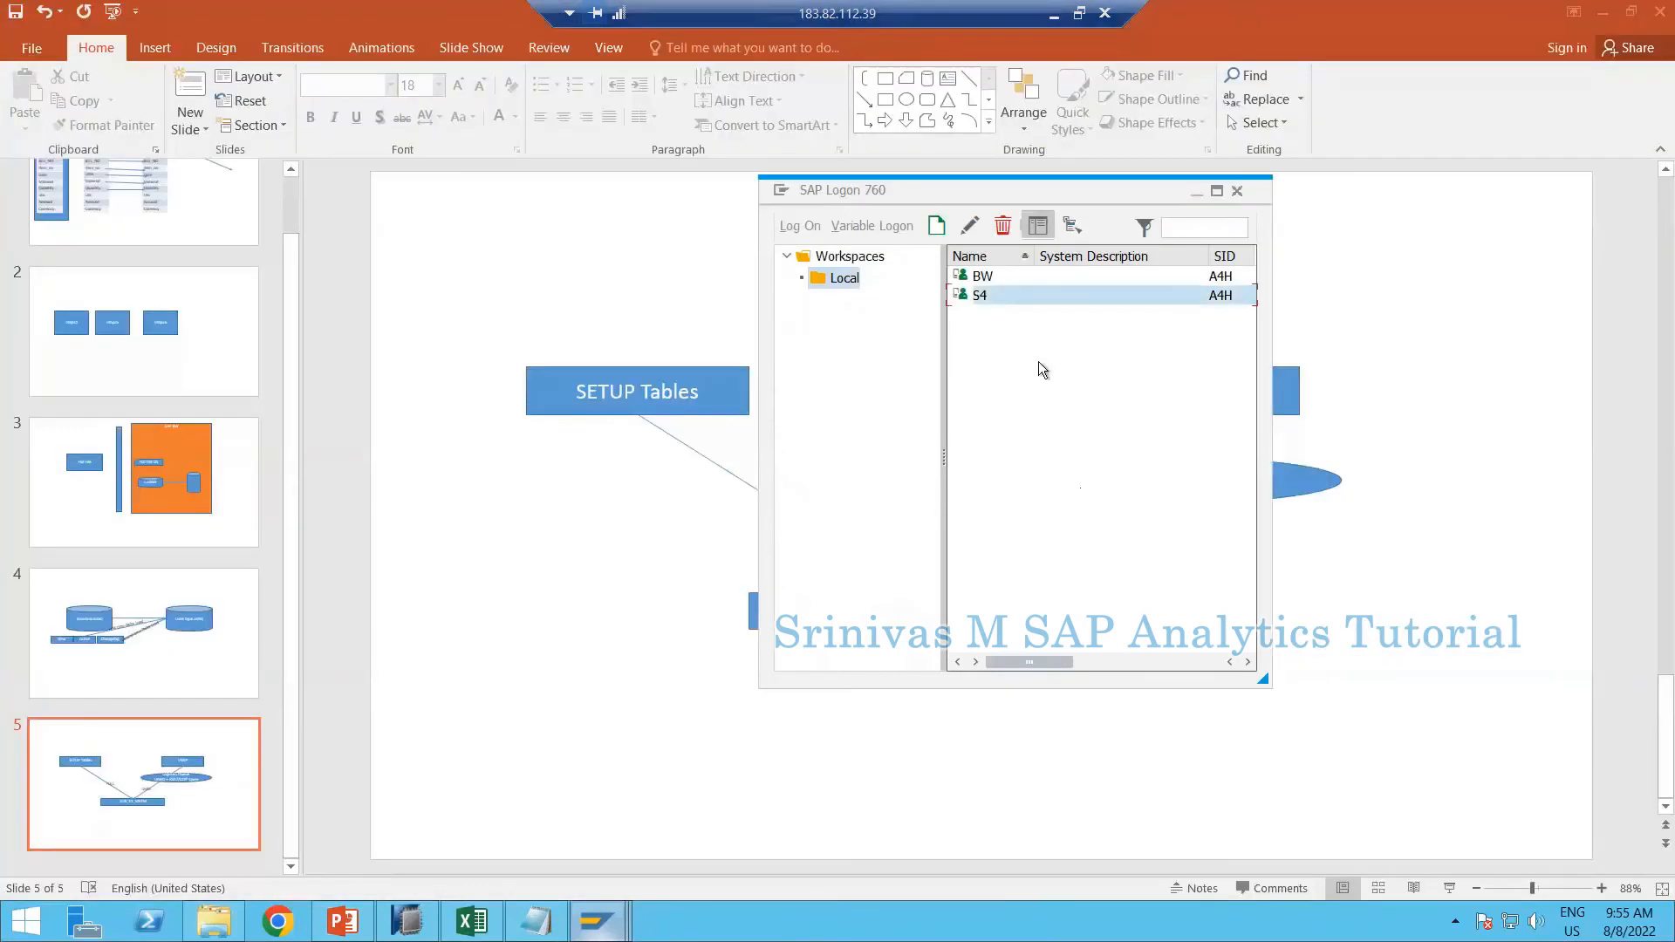
pyautogui.click(995, 277)
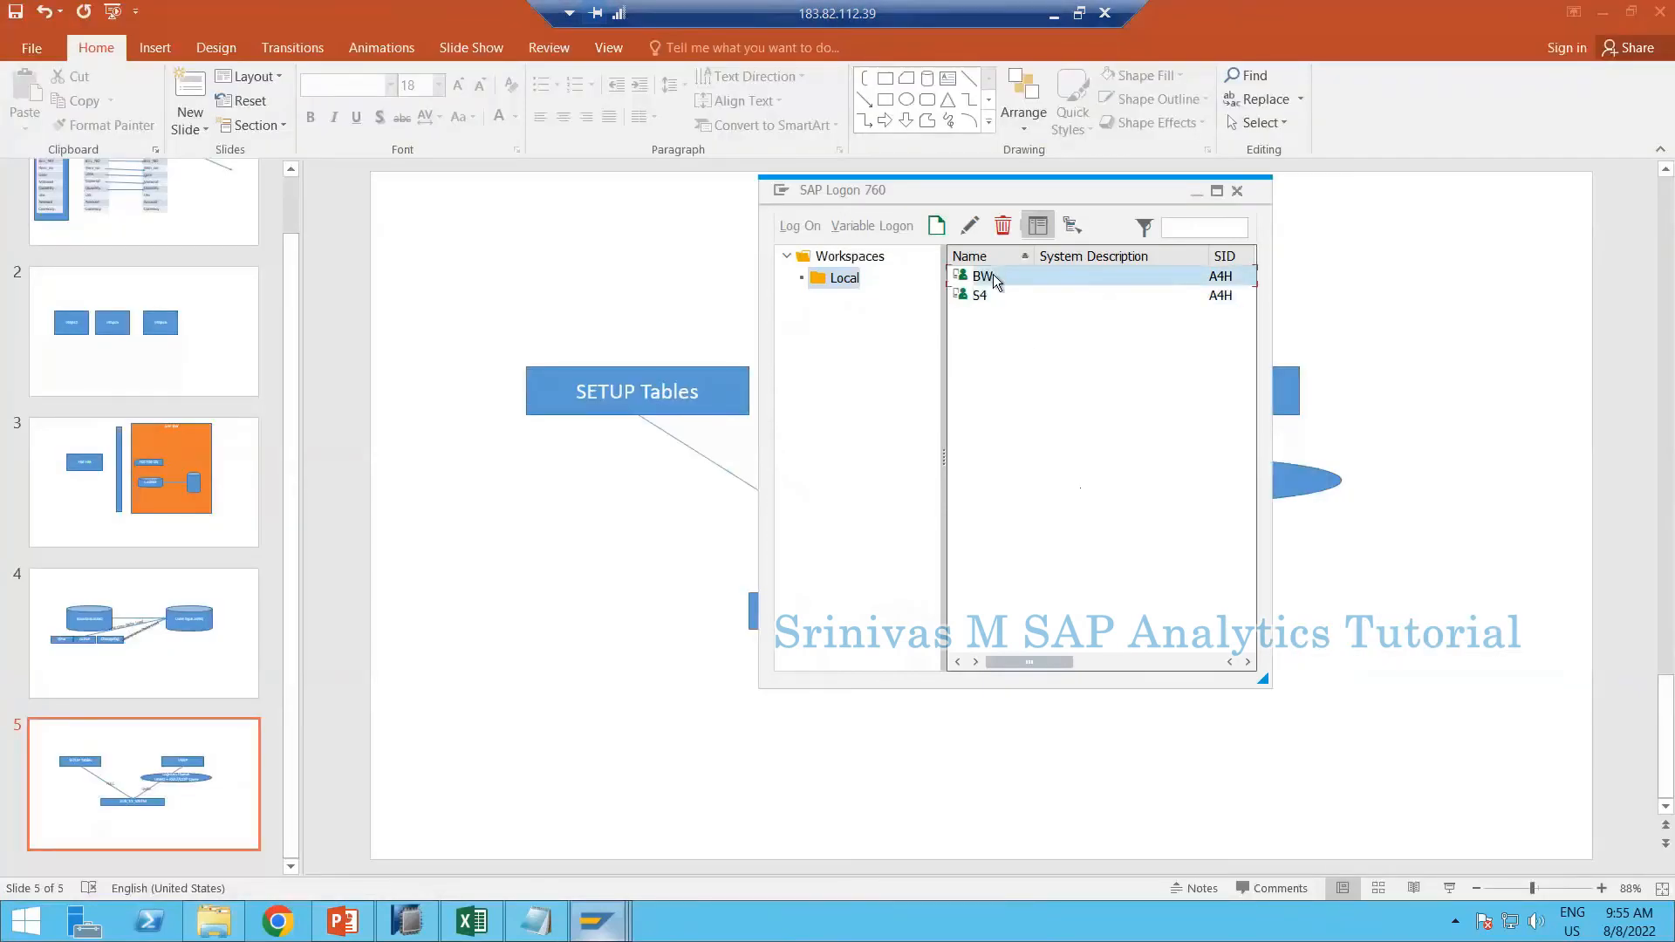
pyautogui.doubleClick(995, 278)
pyautogui.press('Down')
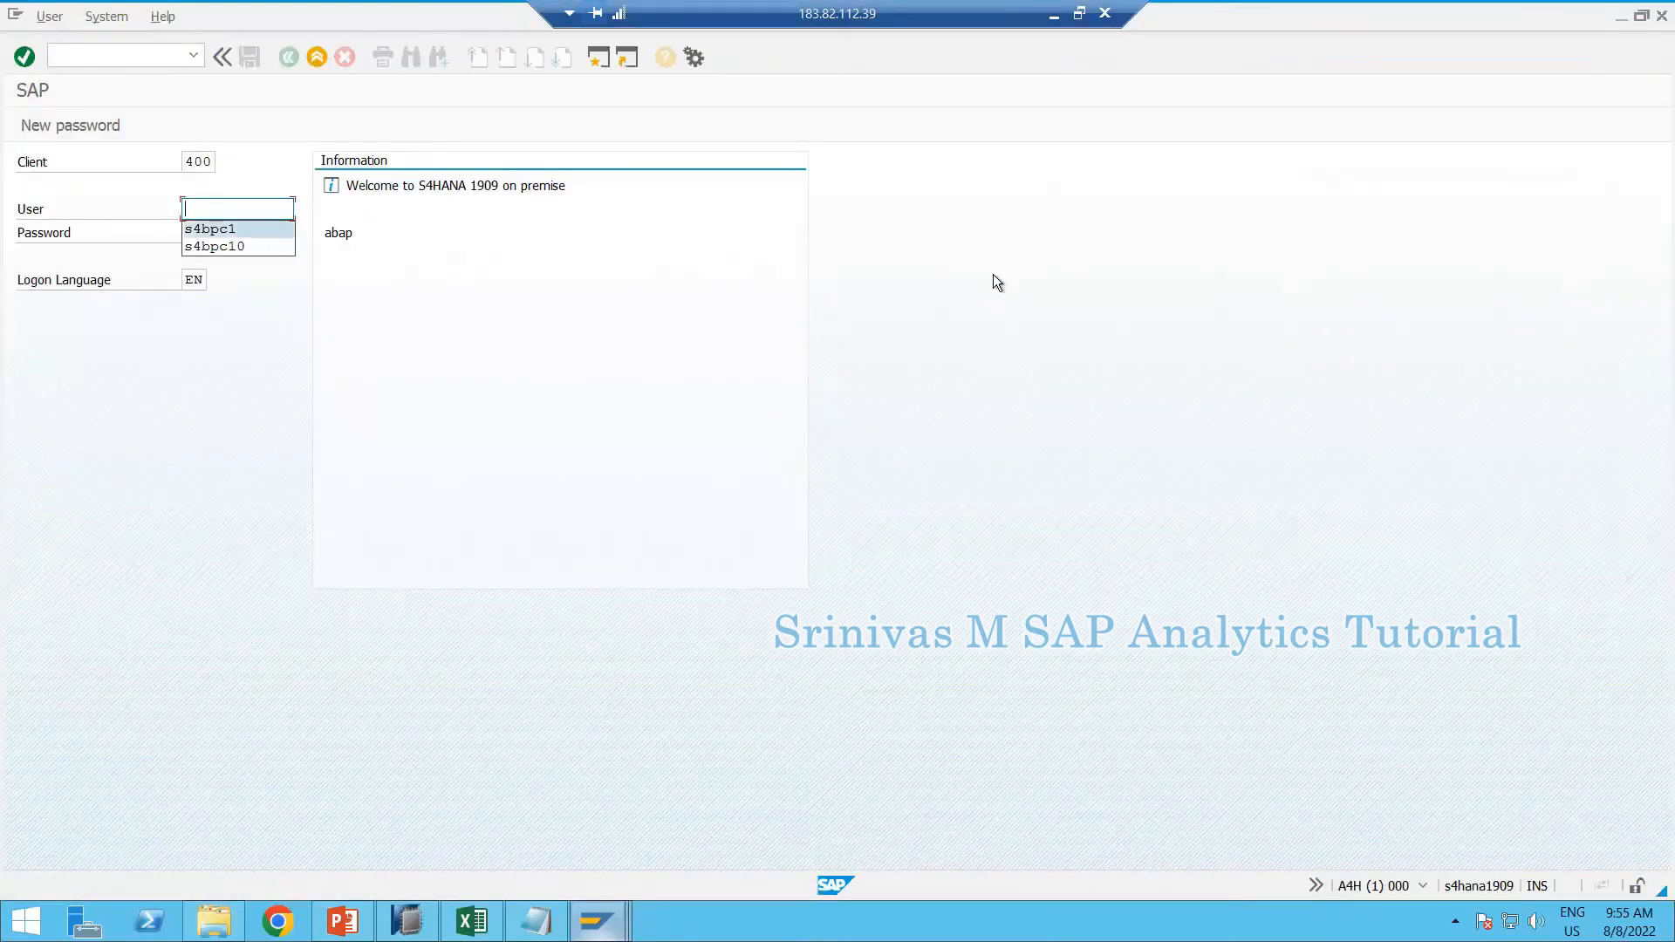
pyautogui.press('Return')
pyautogui.press('Tab')
pyautogui.hotkey('ctrl', 'v')
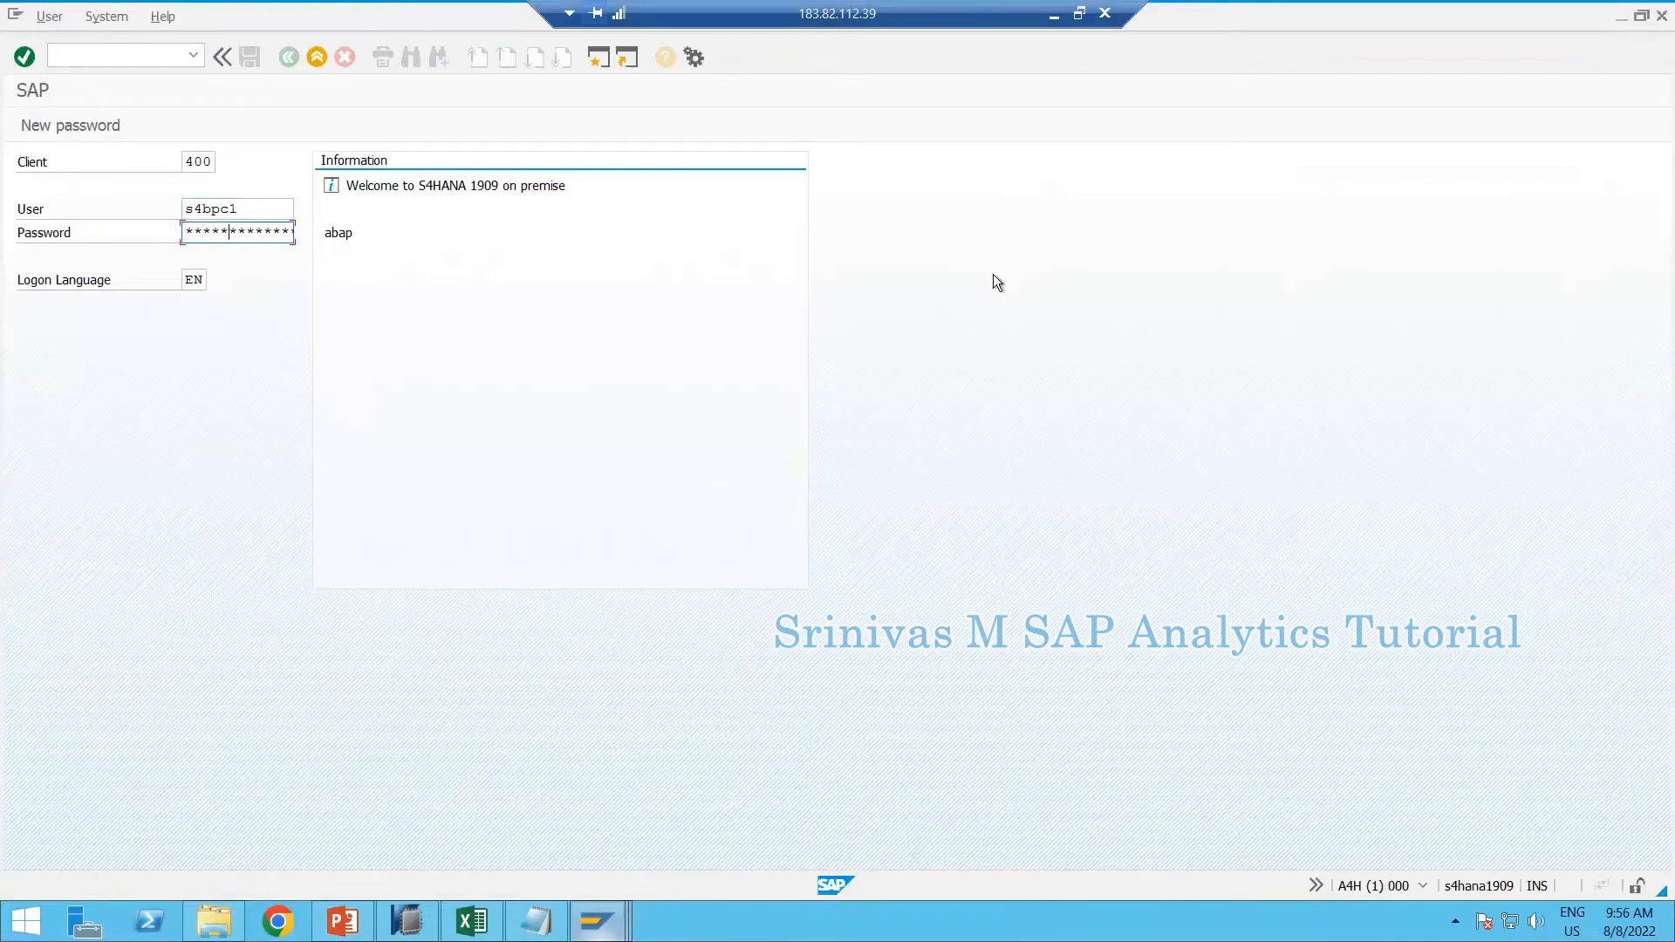
pyautogui.press('Return')
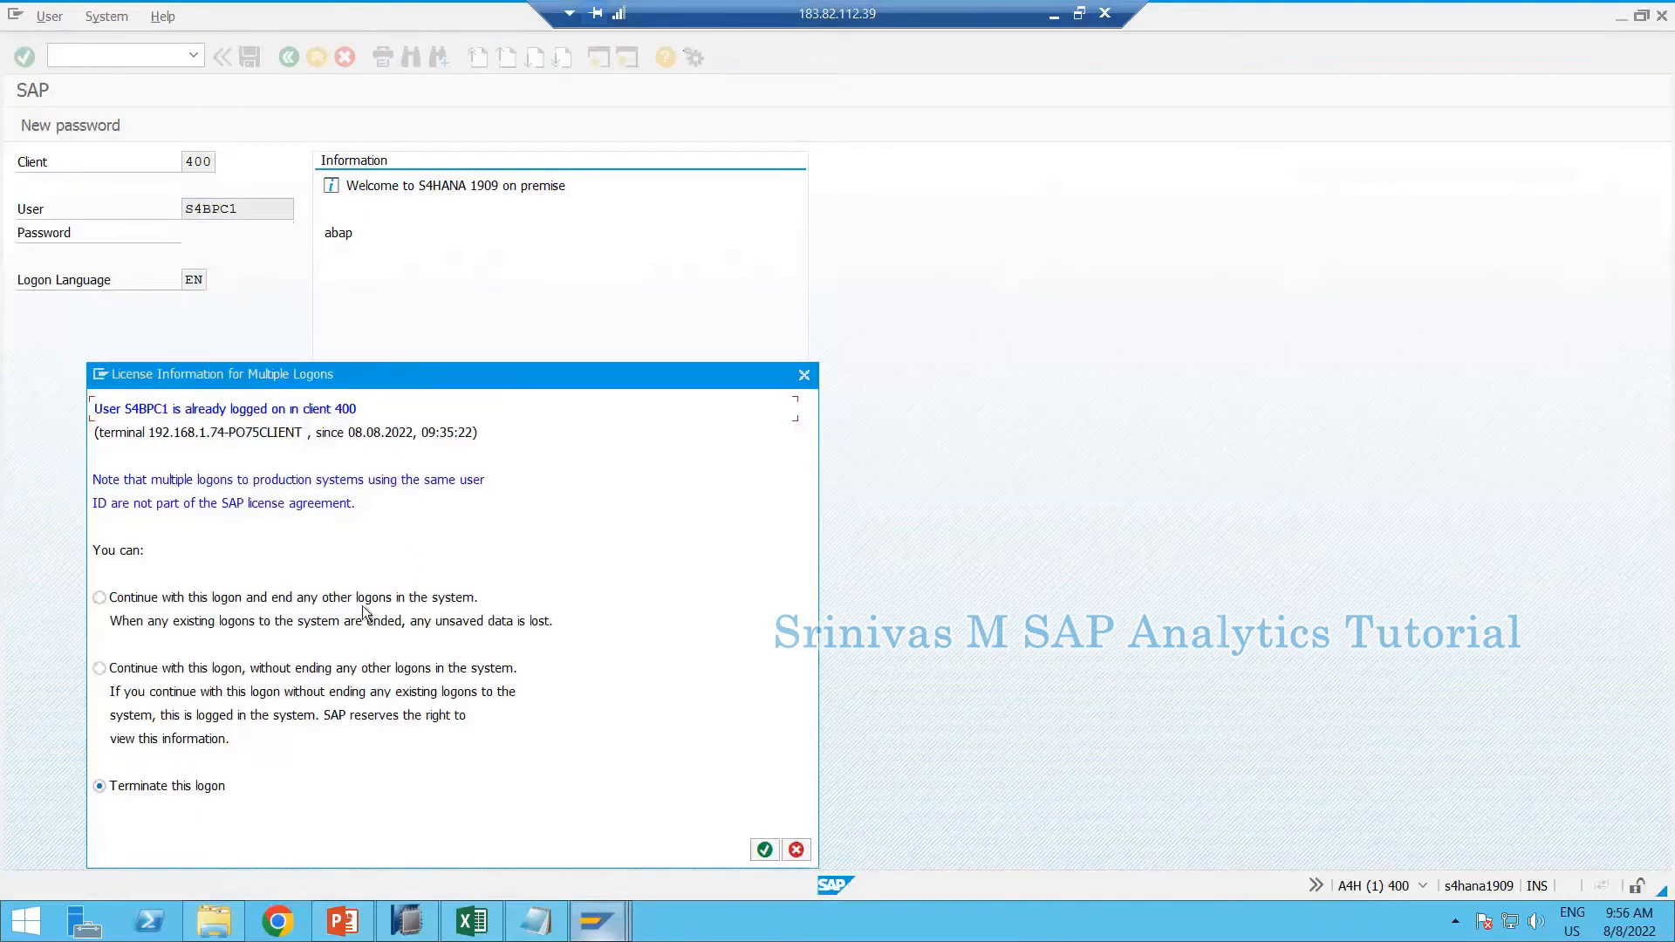
pyautogui.press('Return')
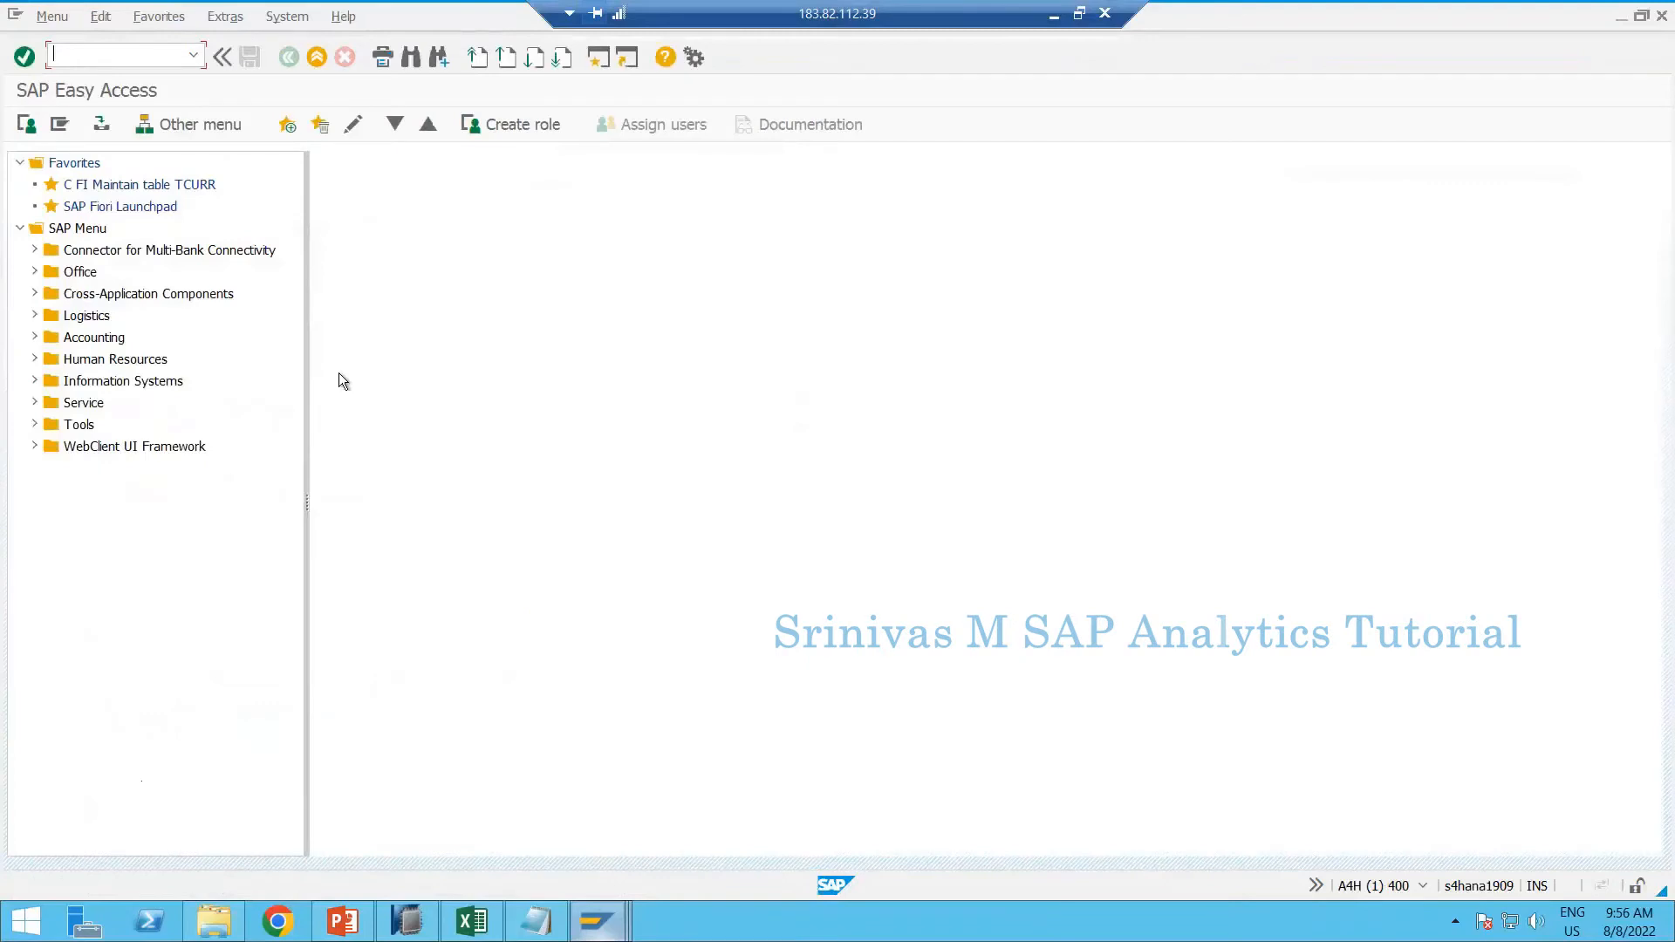
# Start transaction rsa1 to open the Data Warehousing Workbench and dismiss the information message
pyautogui.write('rsa1')
pyautogui.press('Return')
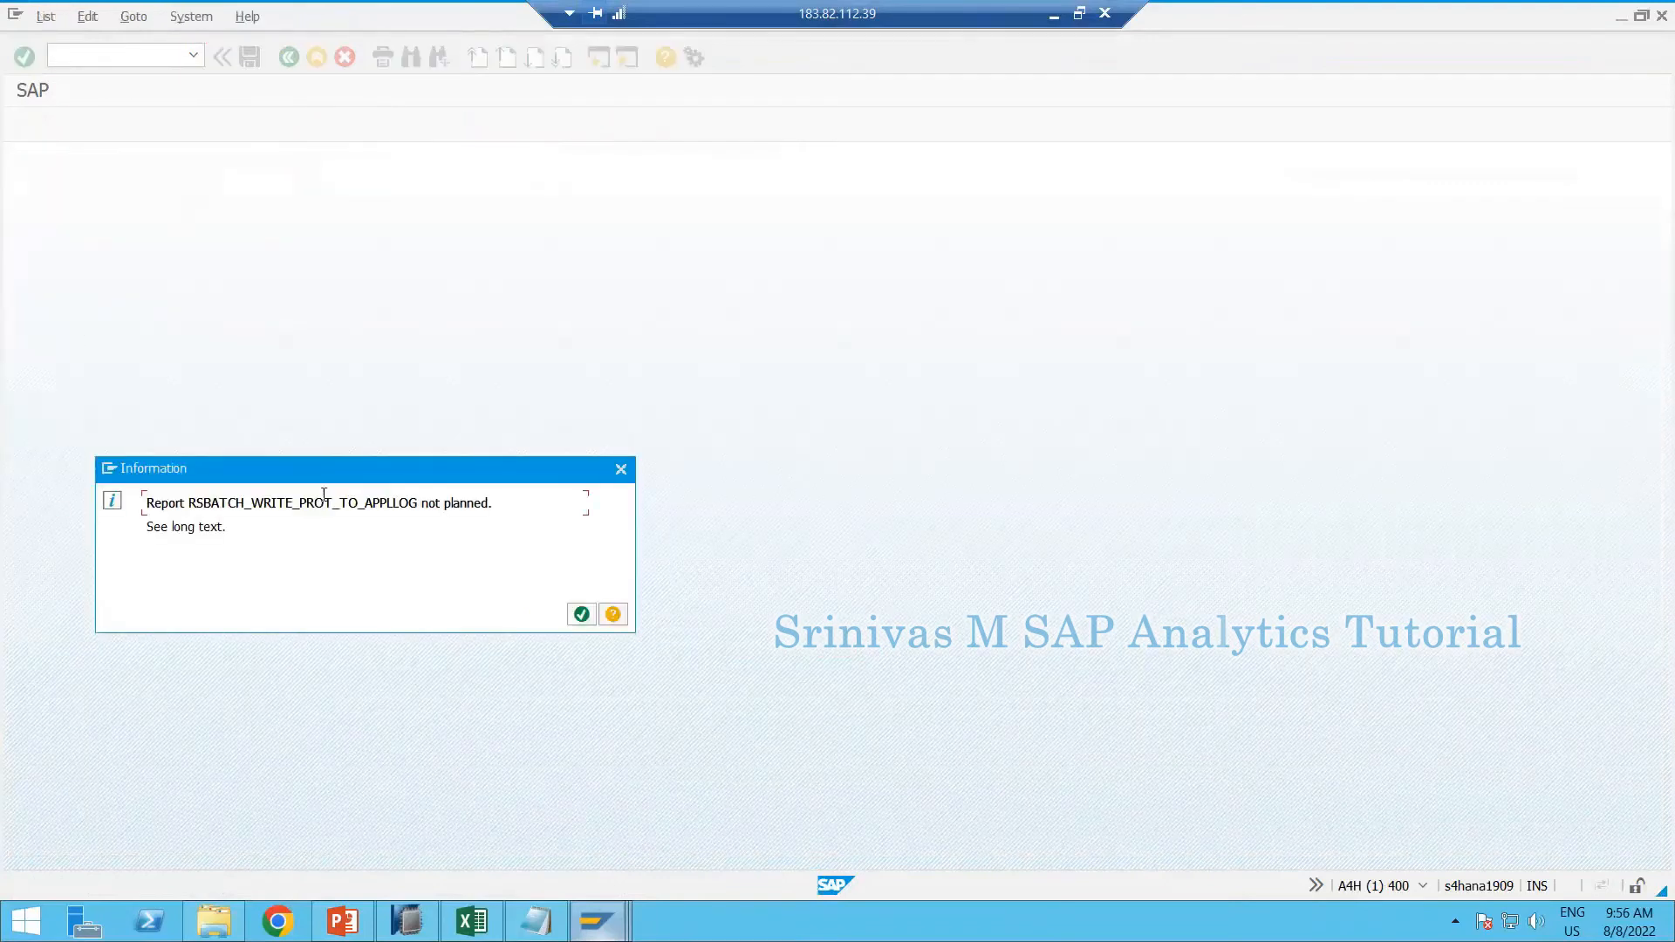
pyautogui.press('Return')
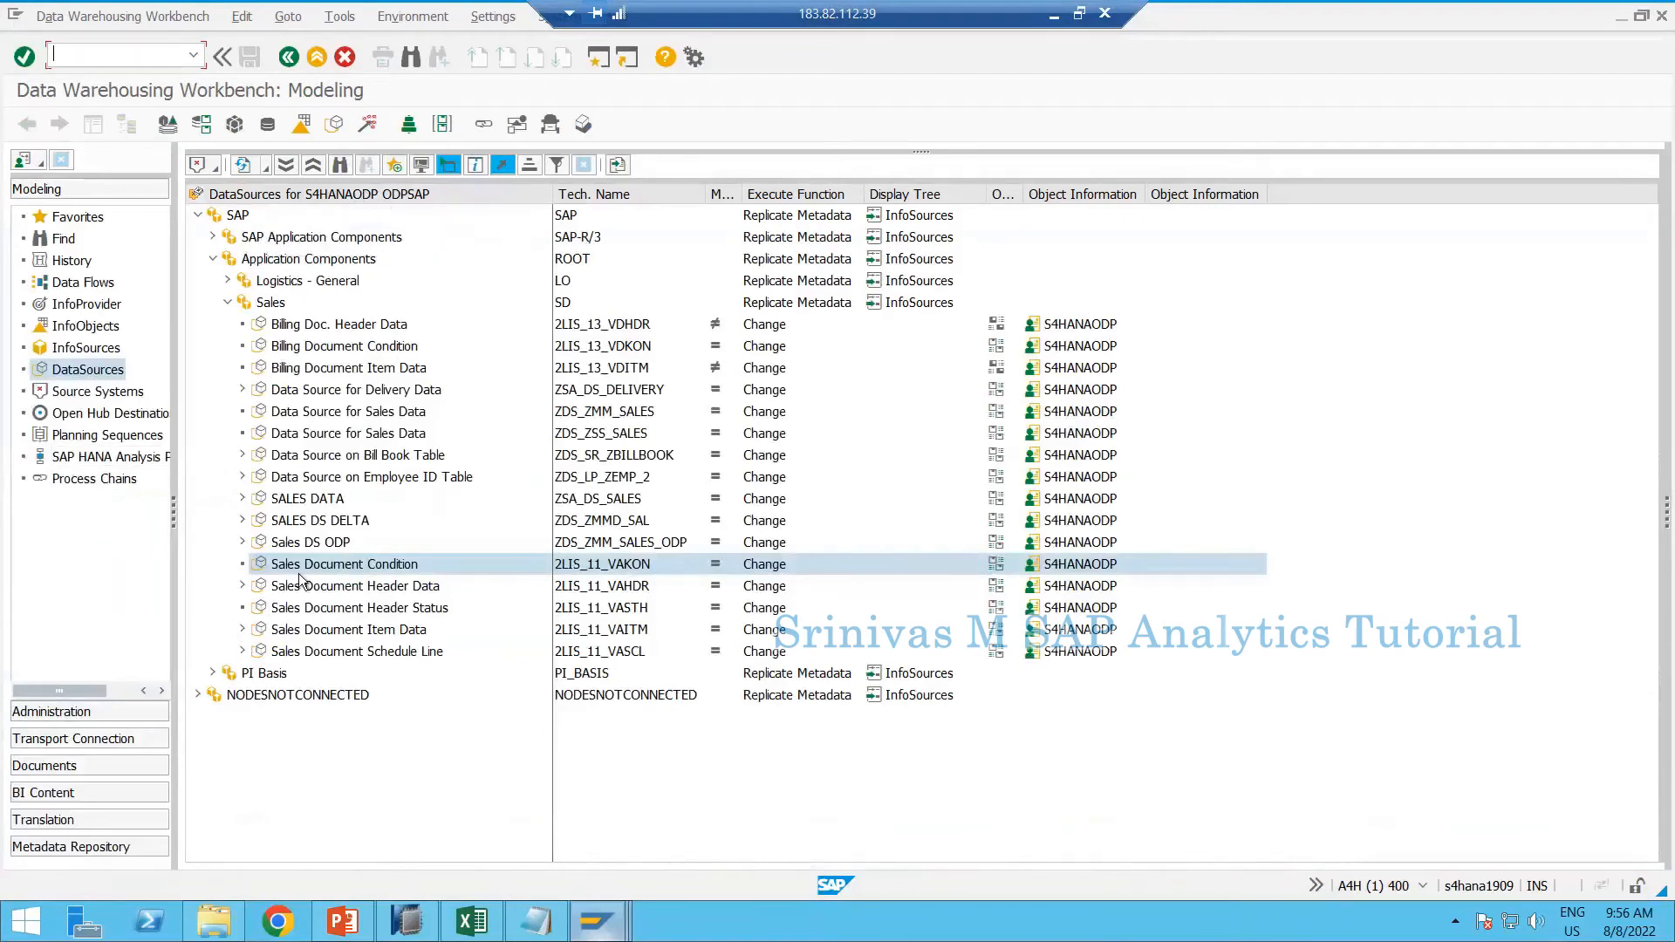
# Expand the Sales Document Item Data DataSource 2LIS_11_VAITM and open its InfoPackage IP: 2LIS_11_VAITM
pyautogui.click(595, 568)
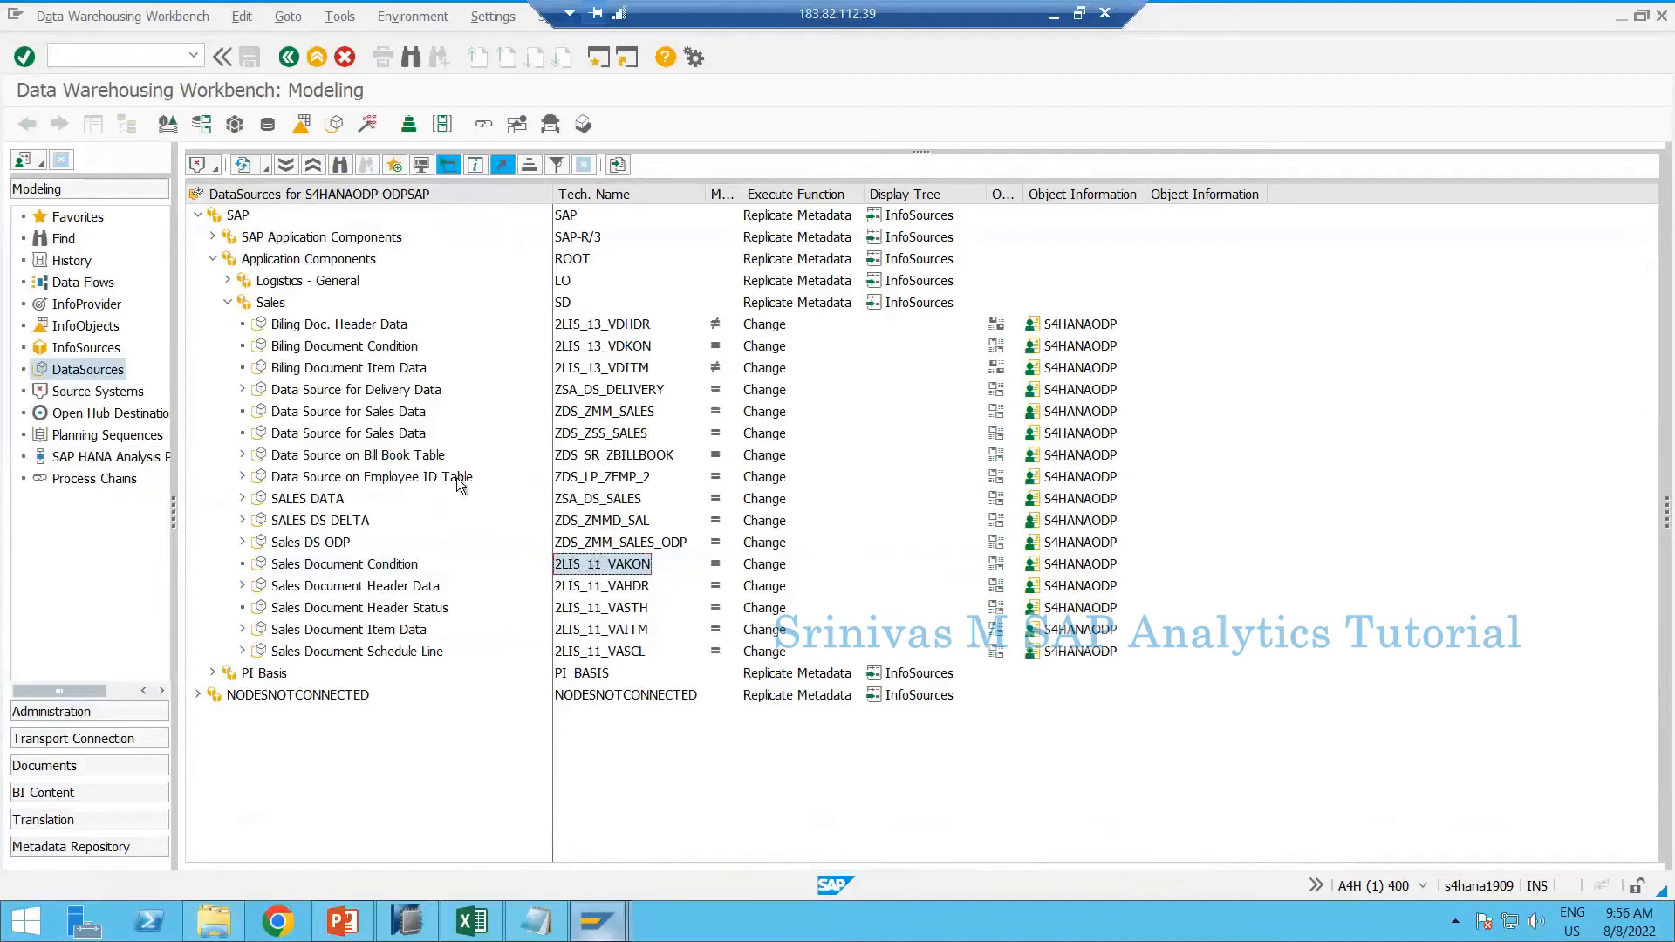
pyautogui.click(580, 636)
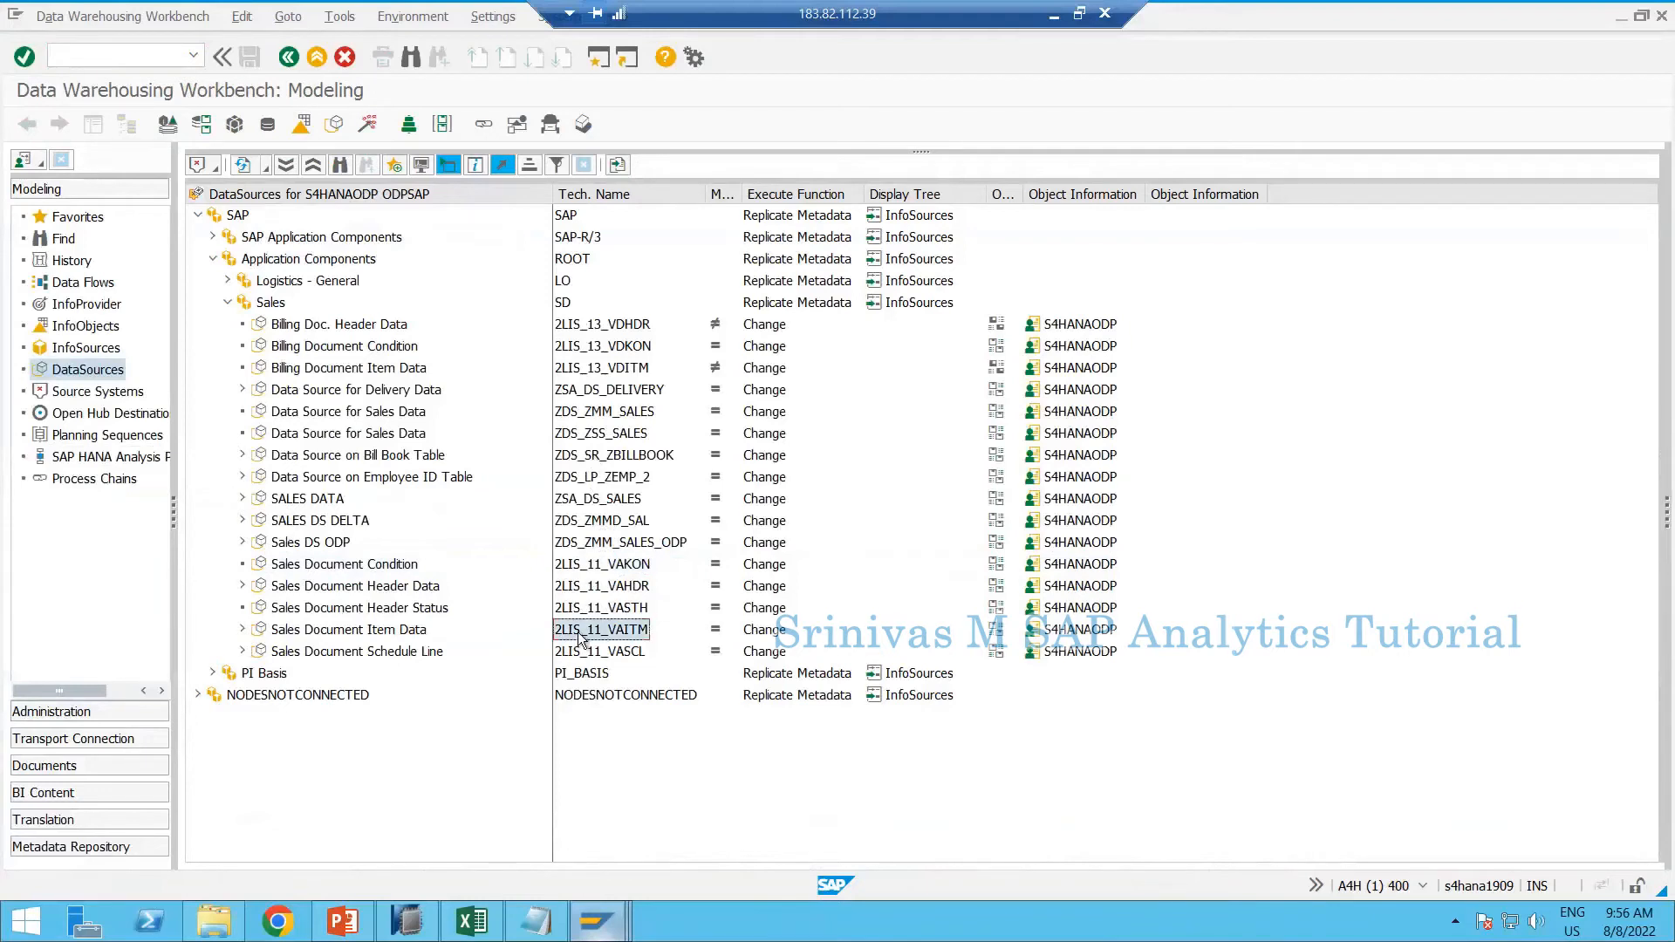
pyautogui.click(242, 629)
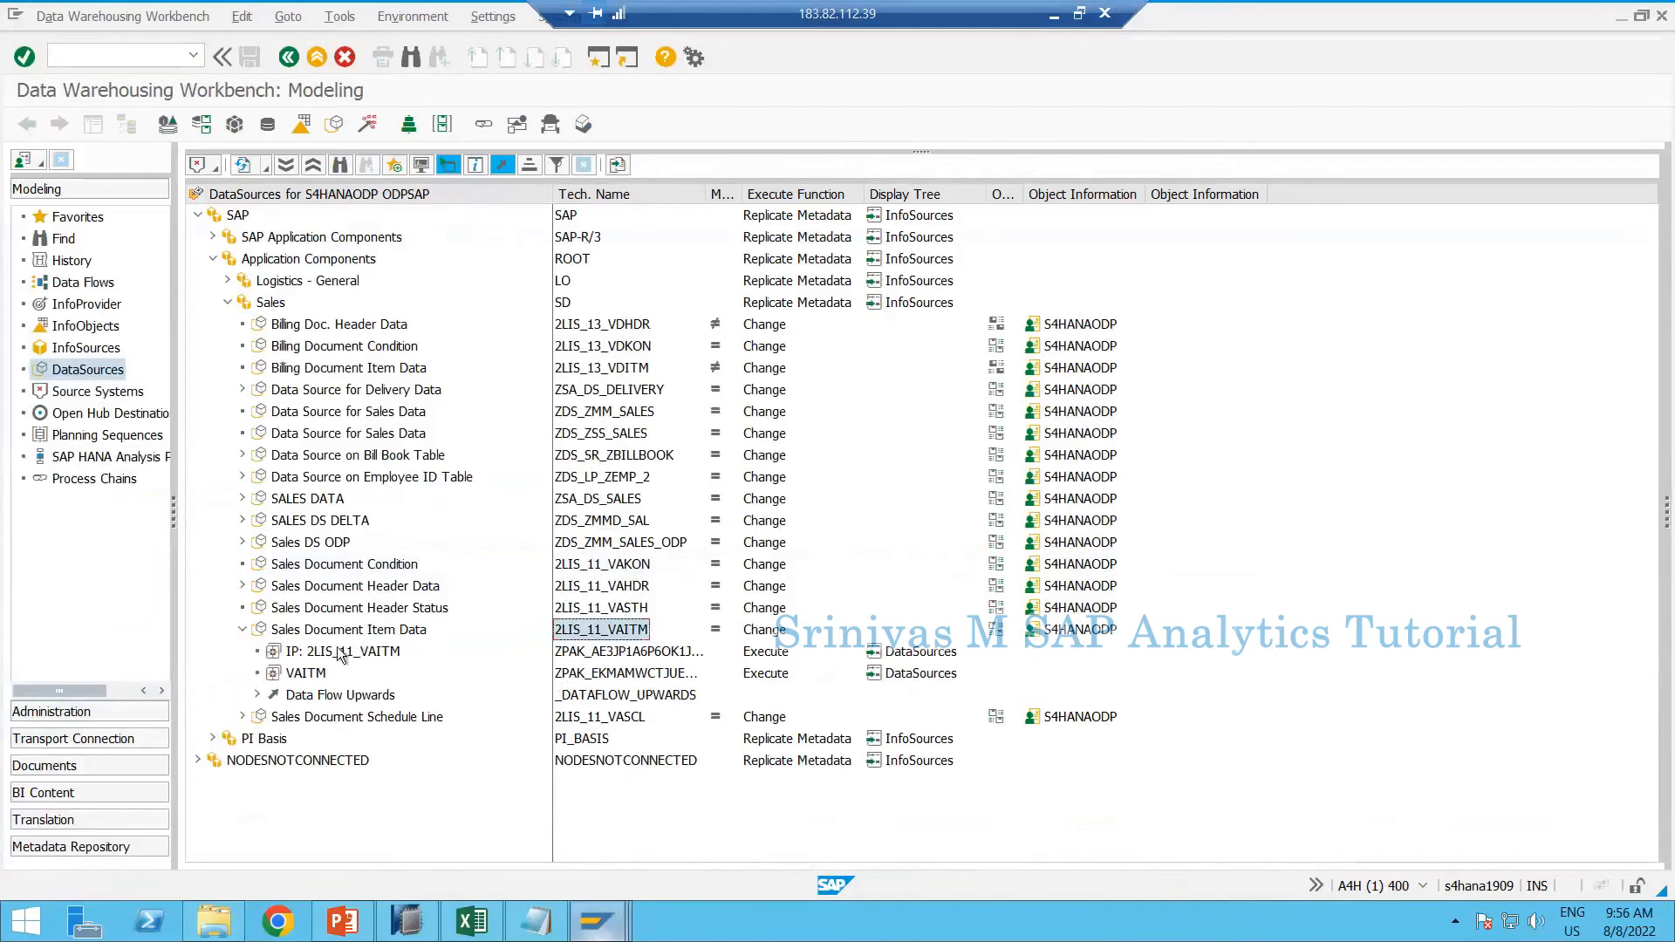
pyautogui.doubleClick(335, 652)
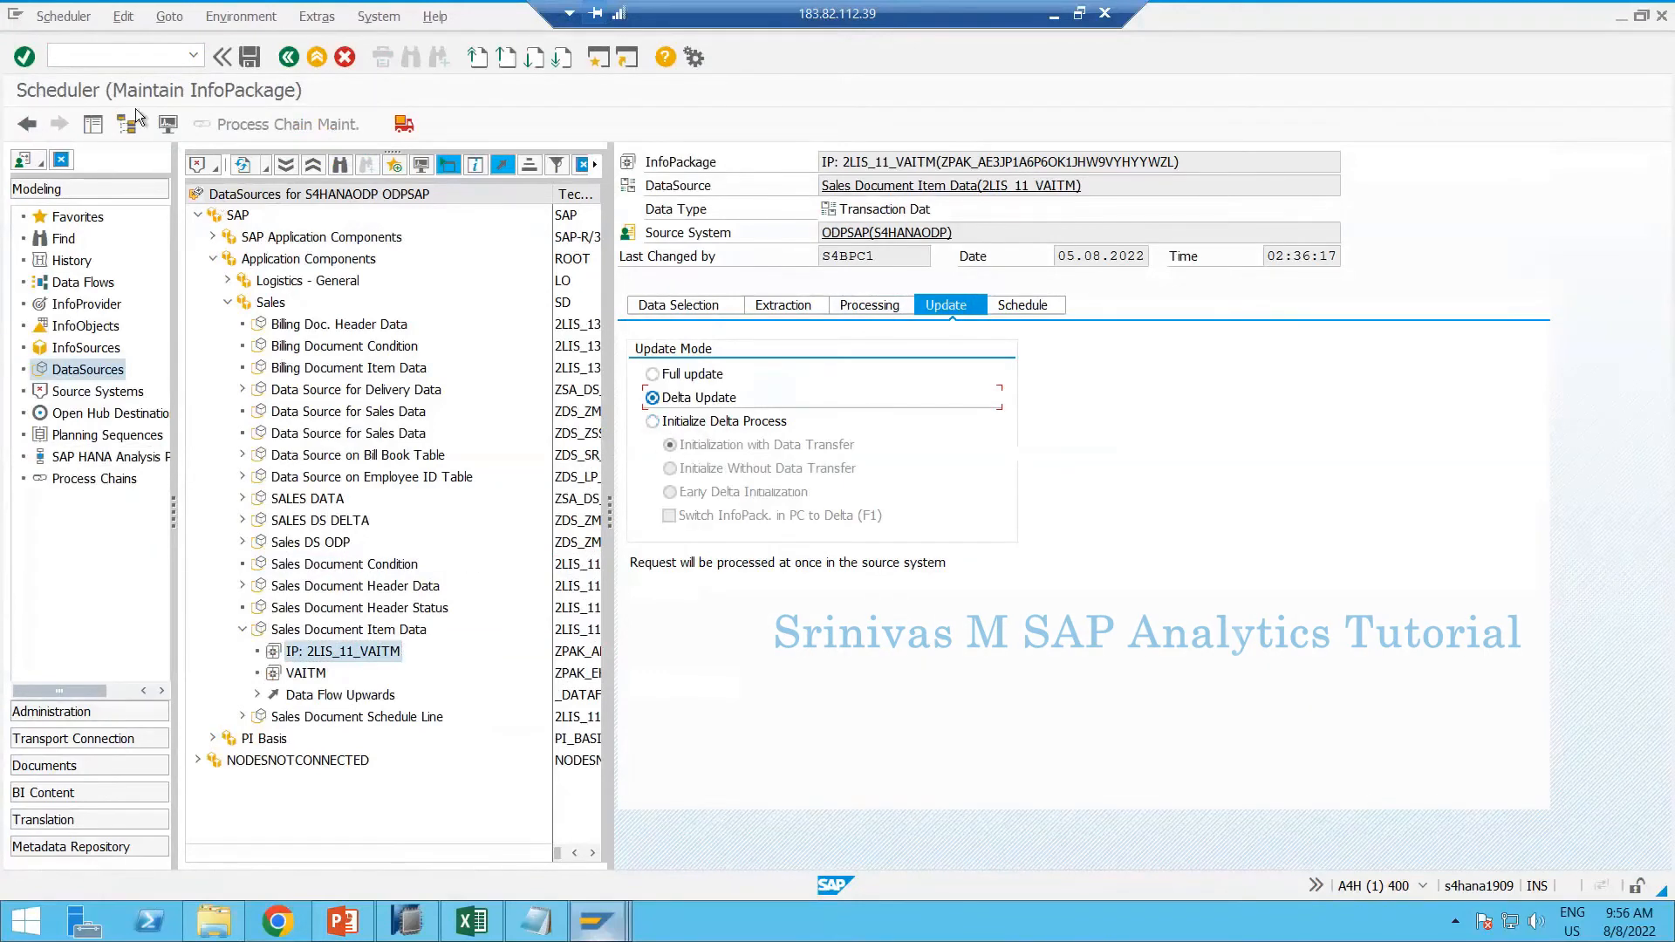
# Delete the existing 2LIS_11_VAITM entry from the initialization options for the source system and accept the change
pyautogui.click(65, 17)
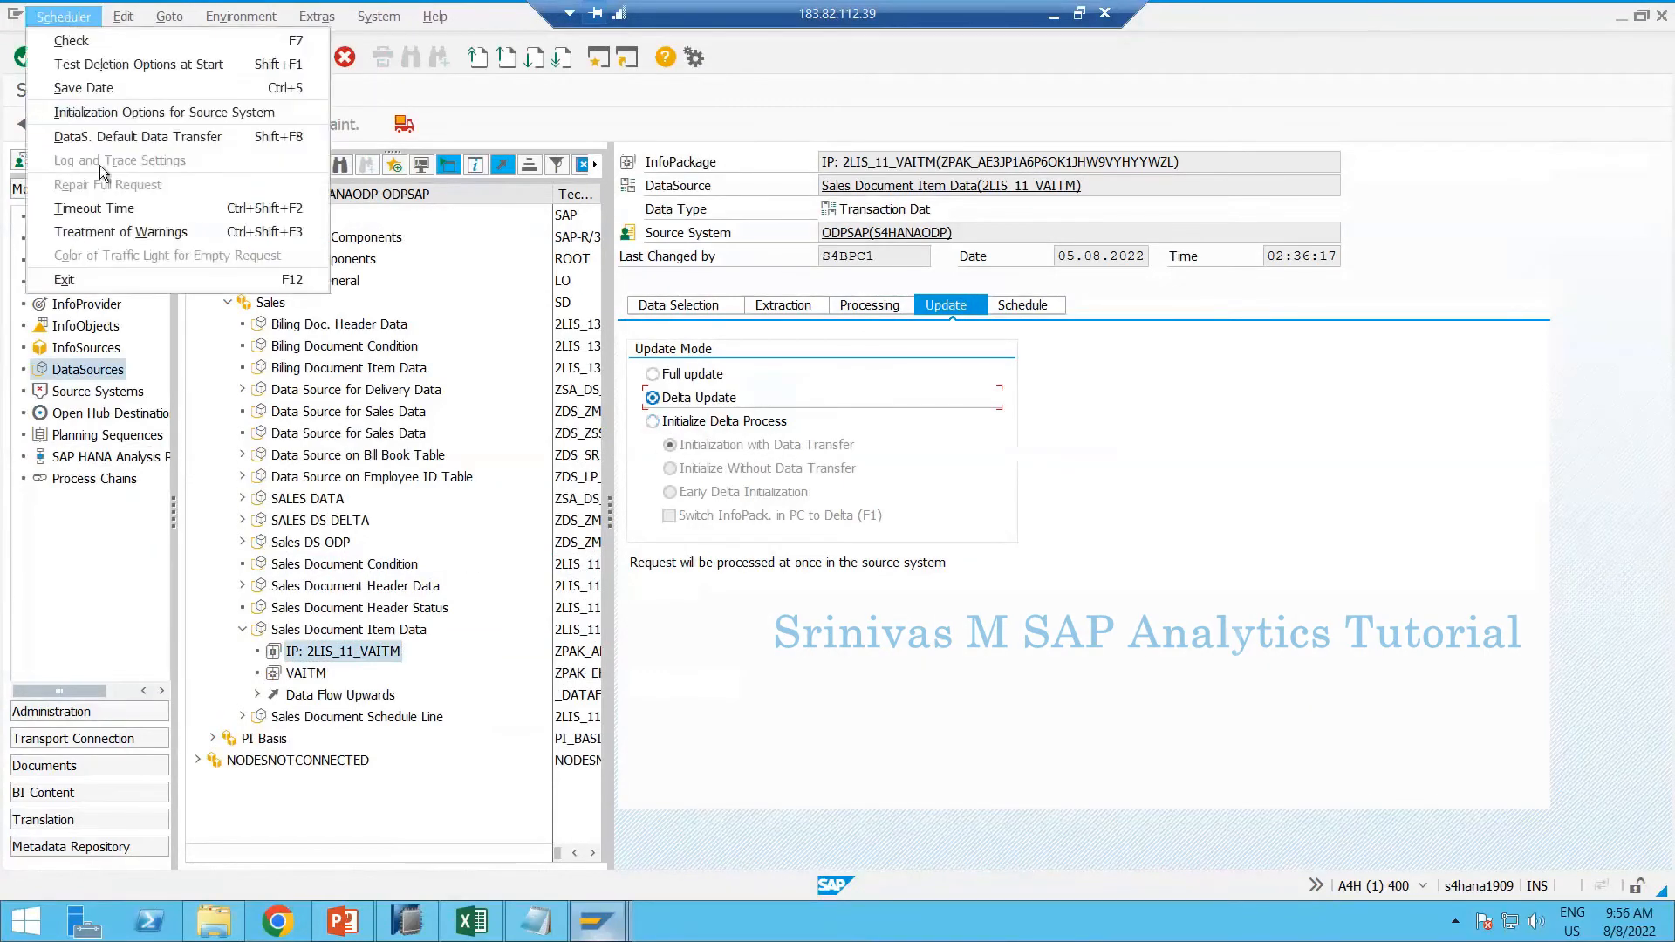
pyautogui.click(171, 122)
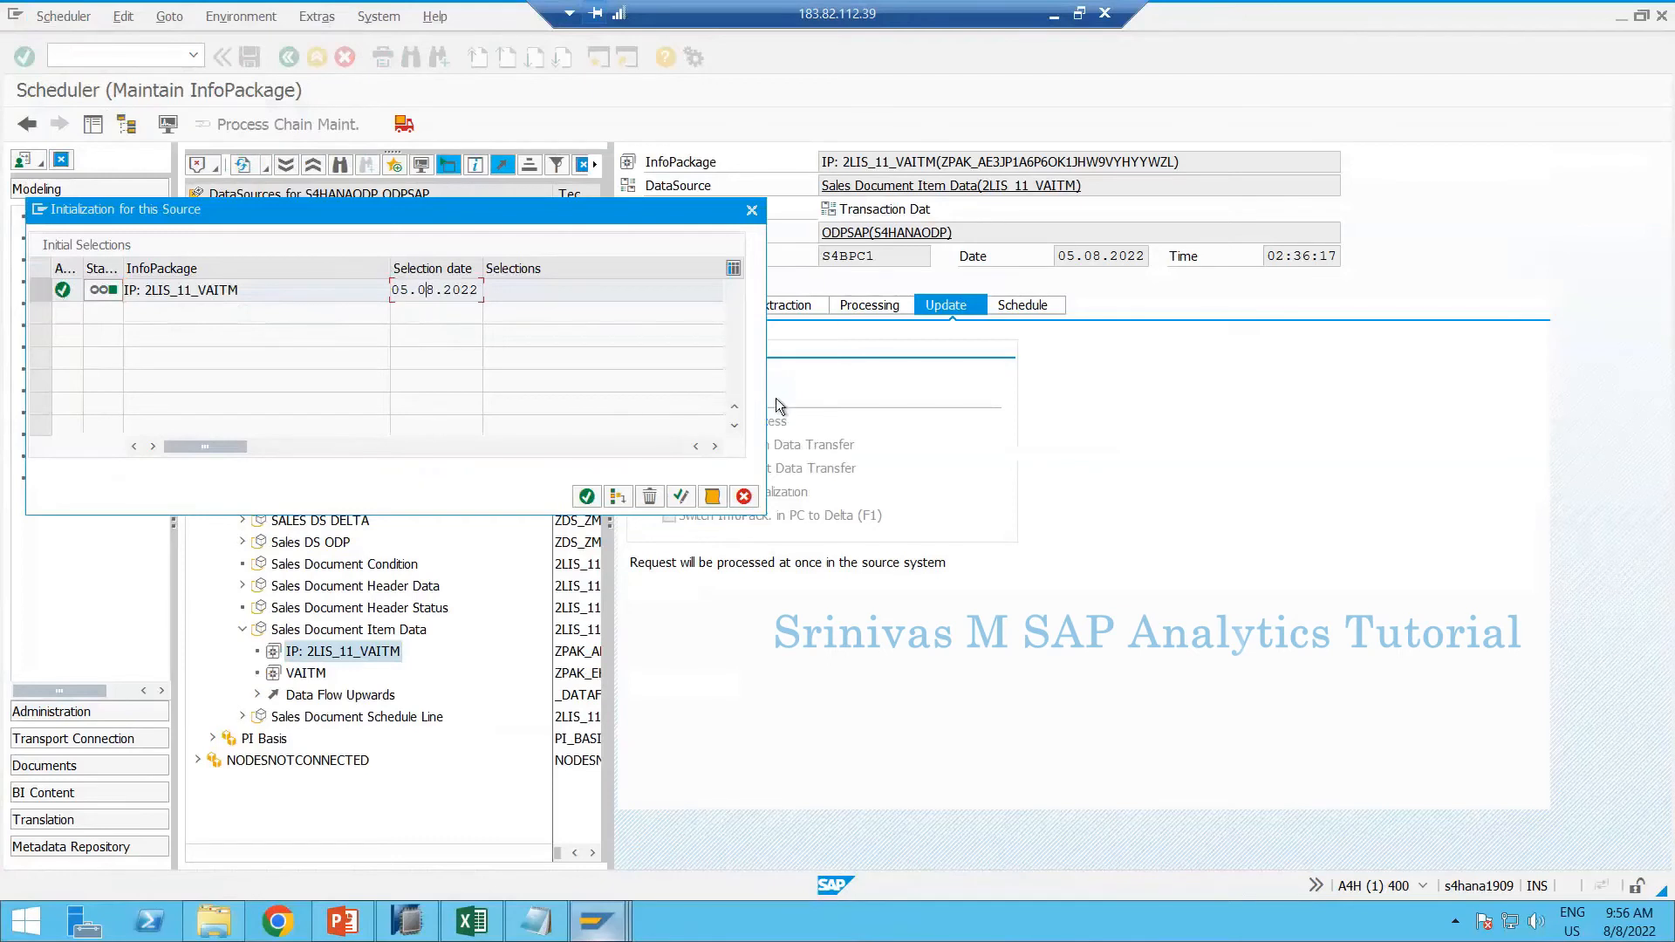
pyautogui.click(40, 289)
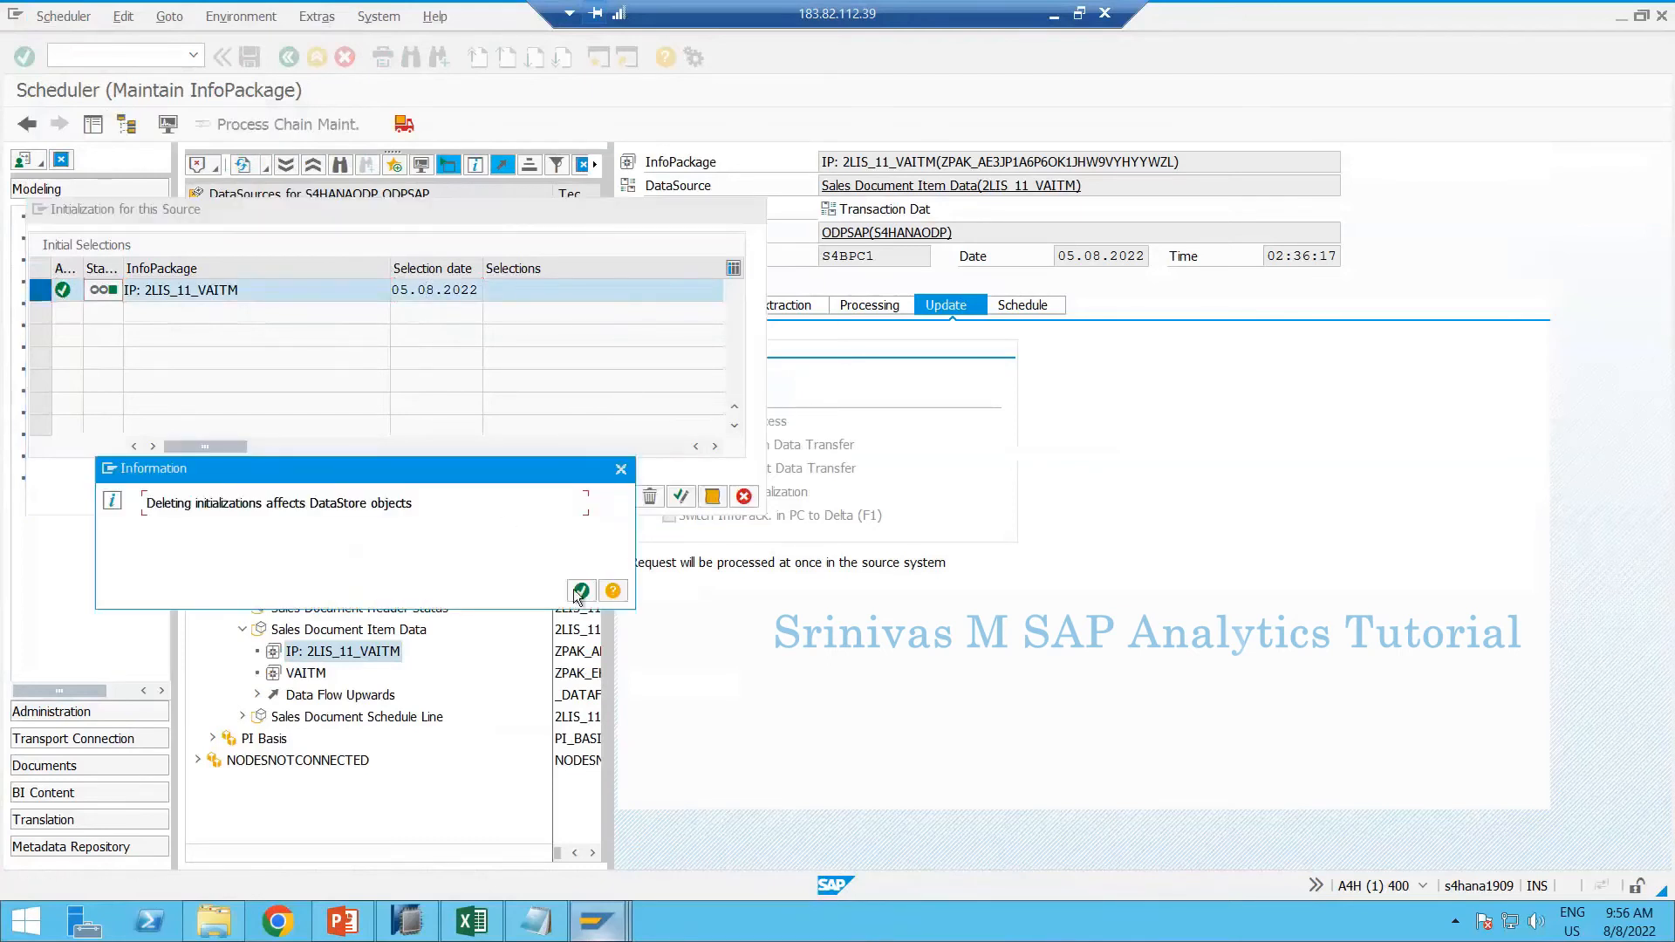
pyautogui.click(583, 593)
pyautogui.click(326, 432)
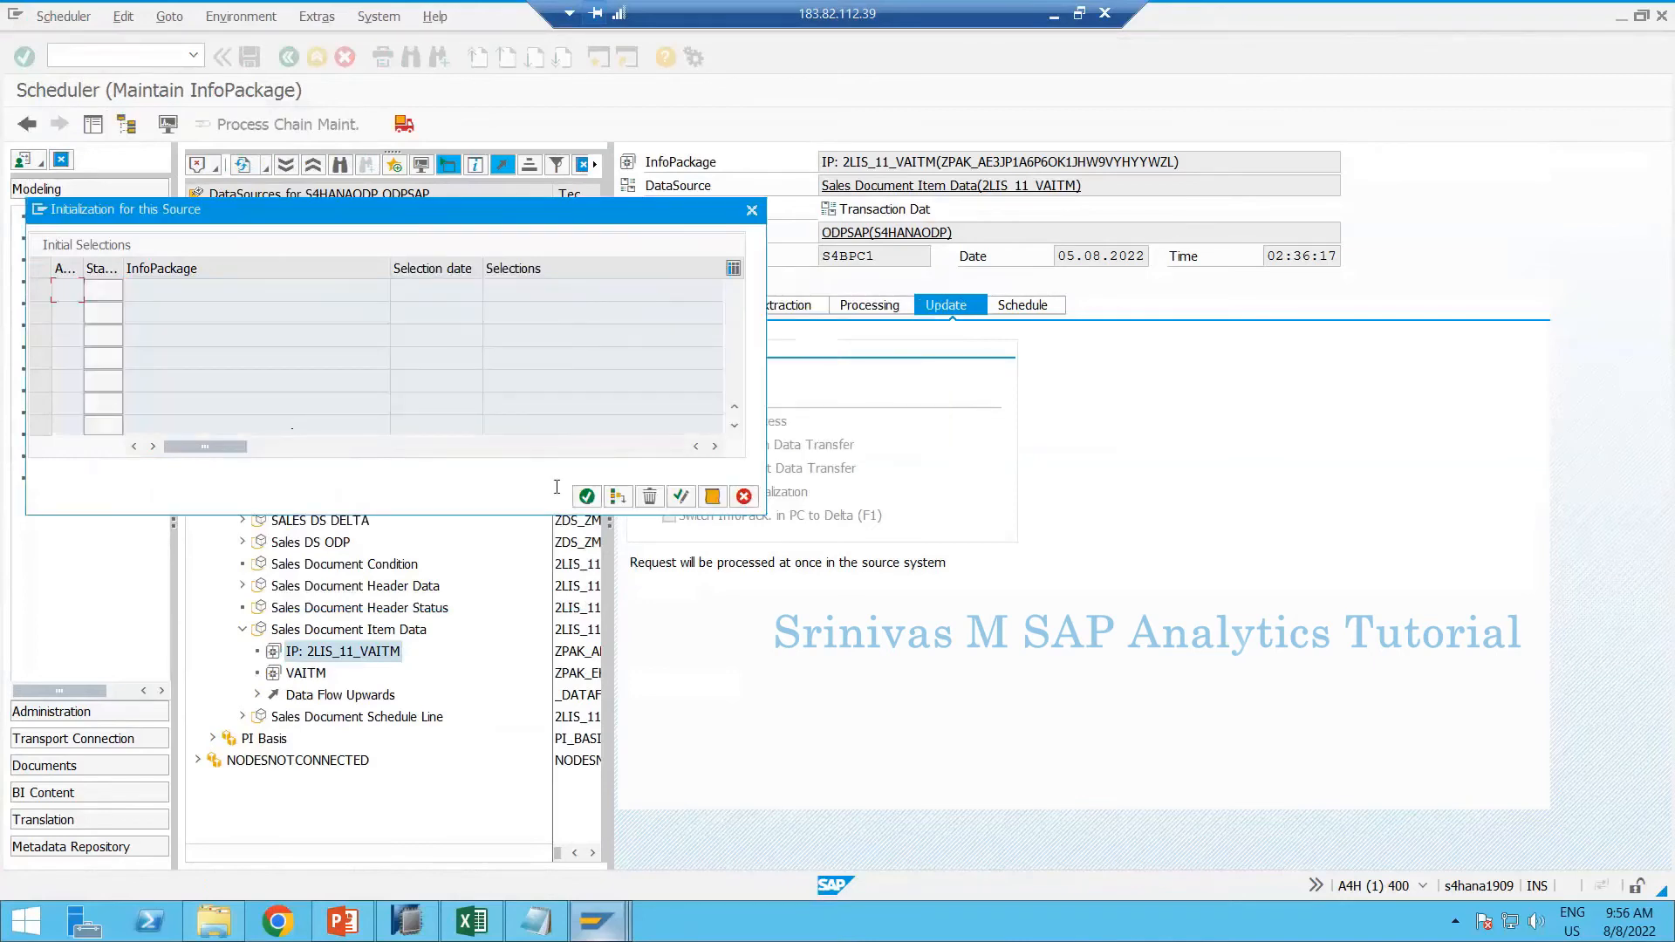
pyautogui.click(586, 497)
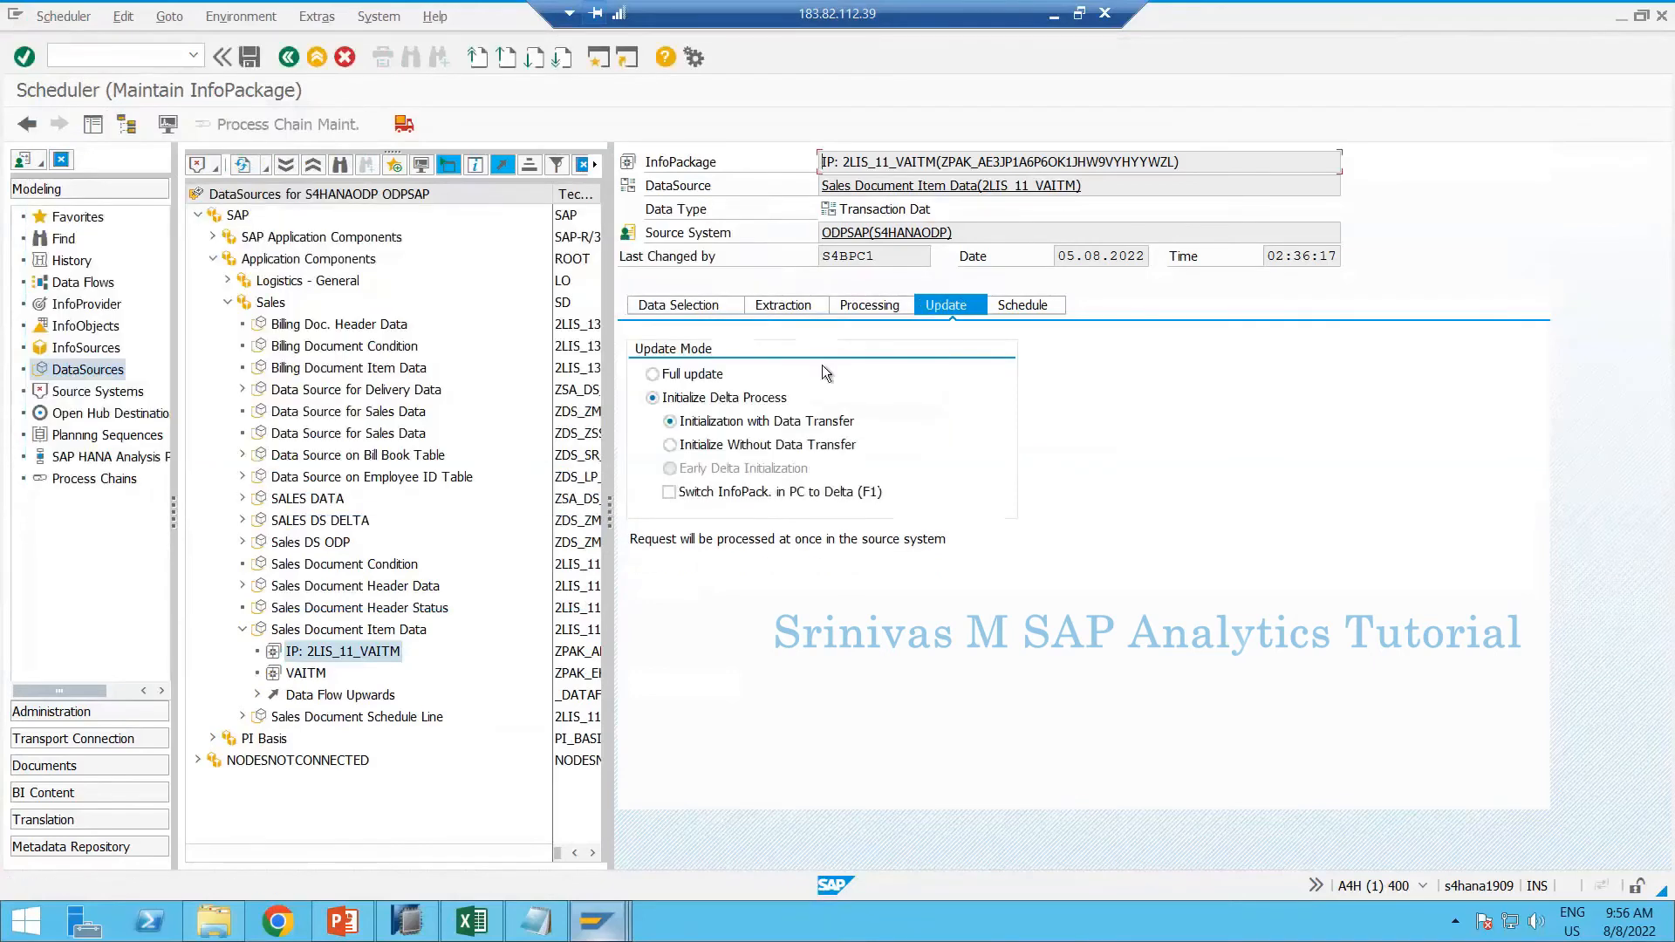
# Set the InfoPackage to Initialize Delta Process with Initialize Without Data Transfer and start the data load immediately
pyautogui.click(314, 656)
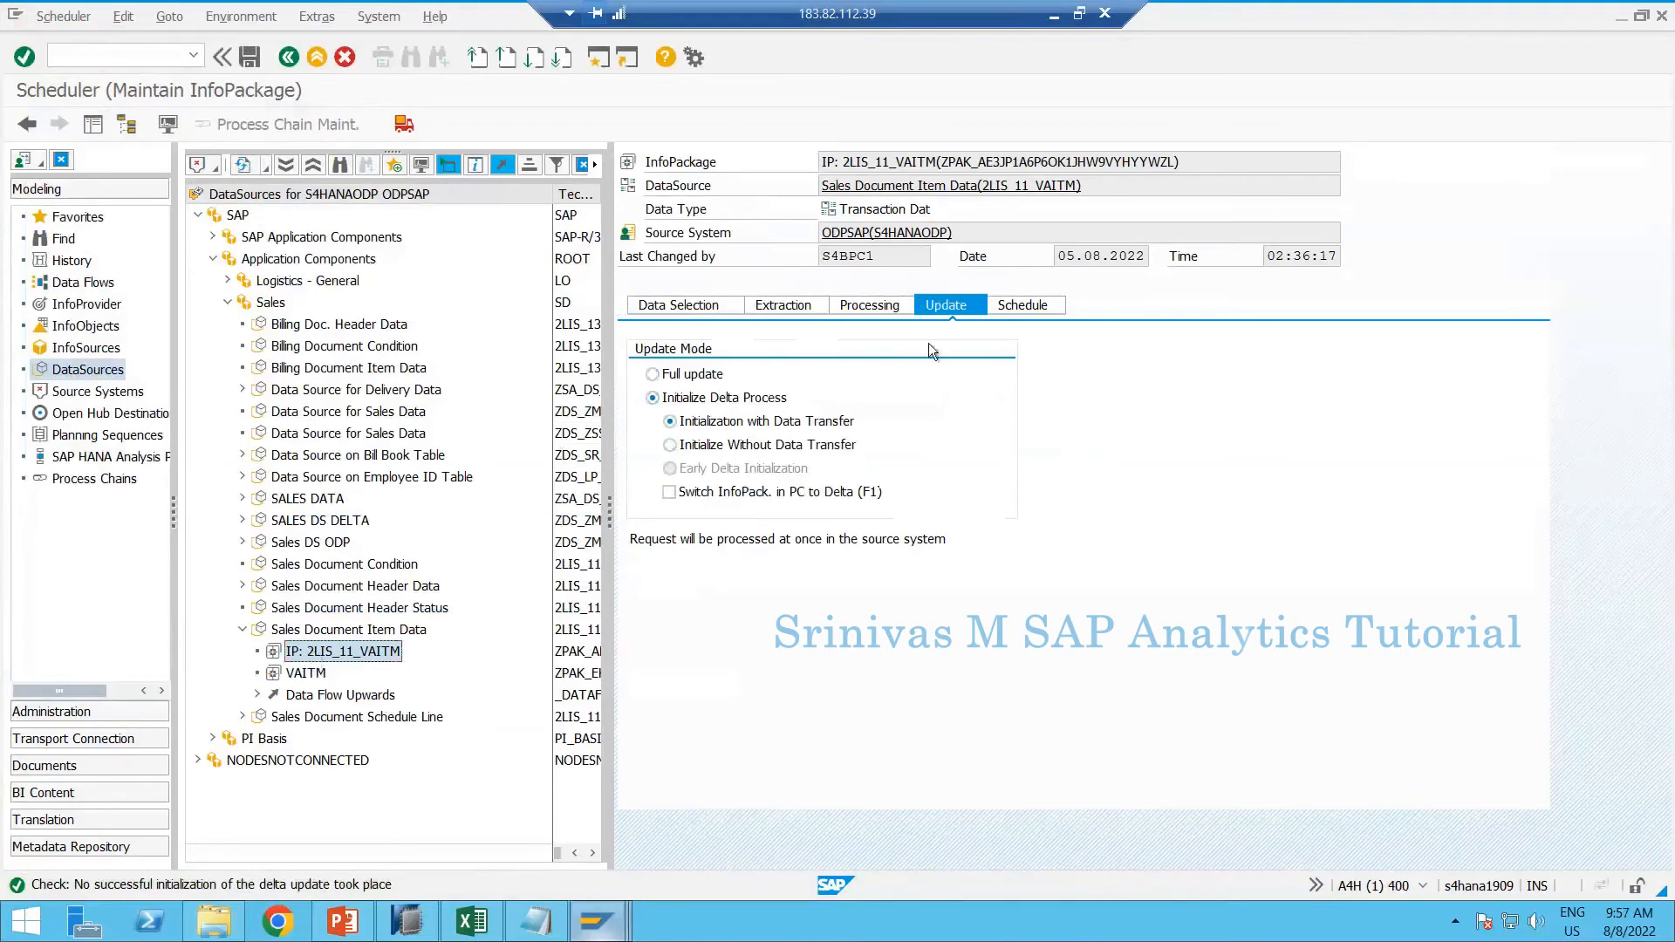
pyautogui.click(723, 397)
pyautogui.click(713, 447)
pyautogui.click(1021, 307)
pyautogui.click(706, 517)
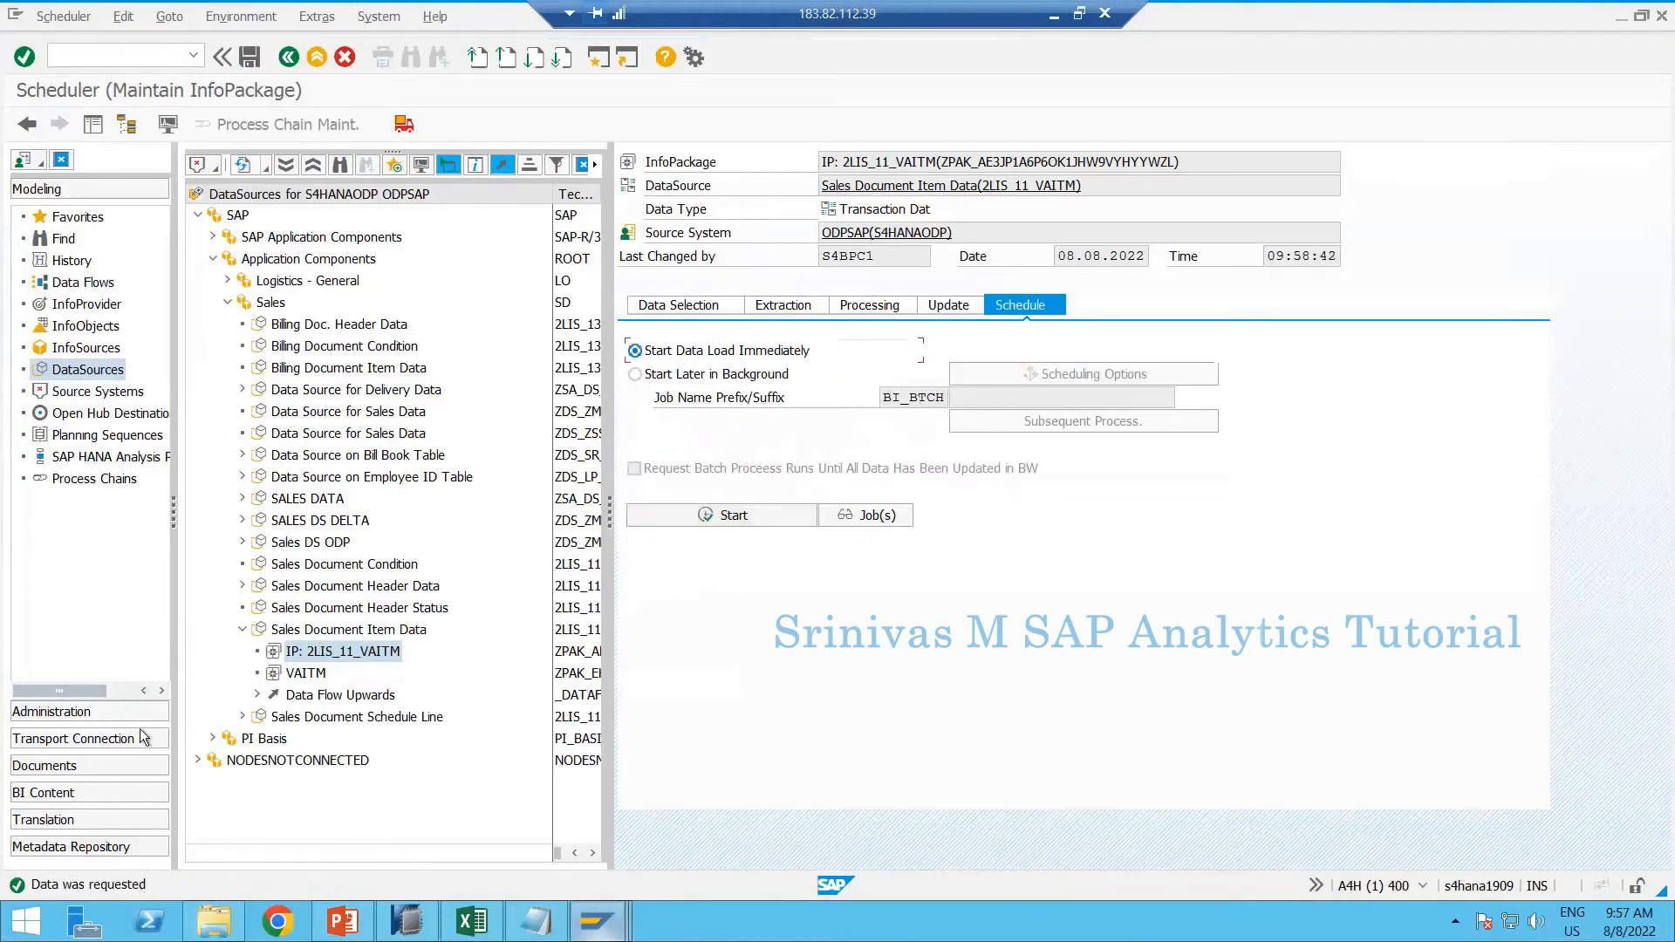
# Check the status of the 09:58:40 request in the InfoPackage monitor, refresh it, and return to the scheduler
pyautogui.click(166, 125)
pyautogui.click(197, 272)
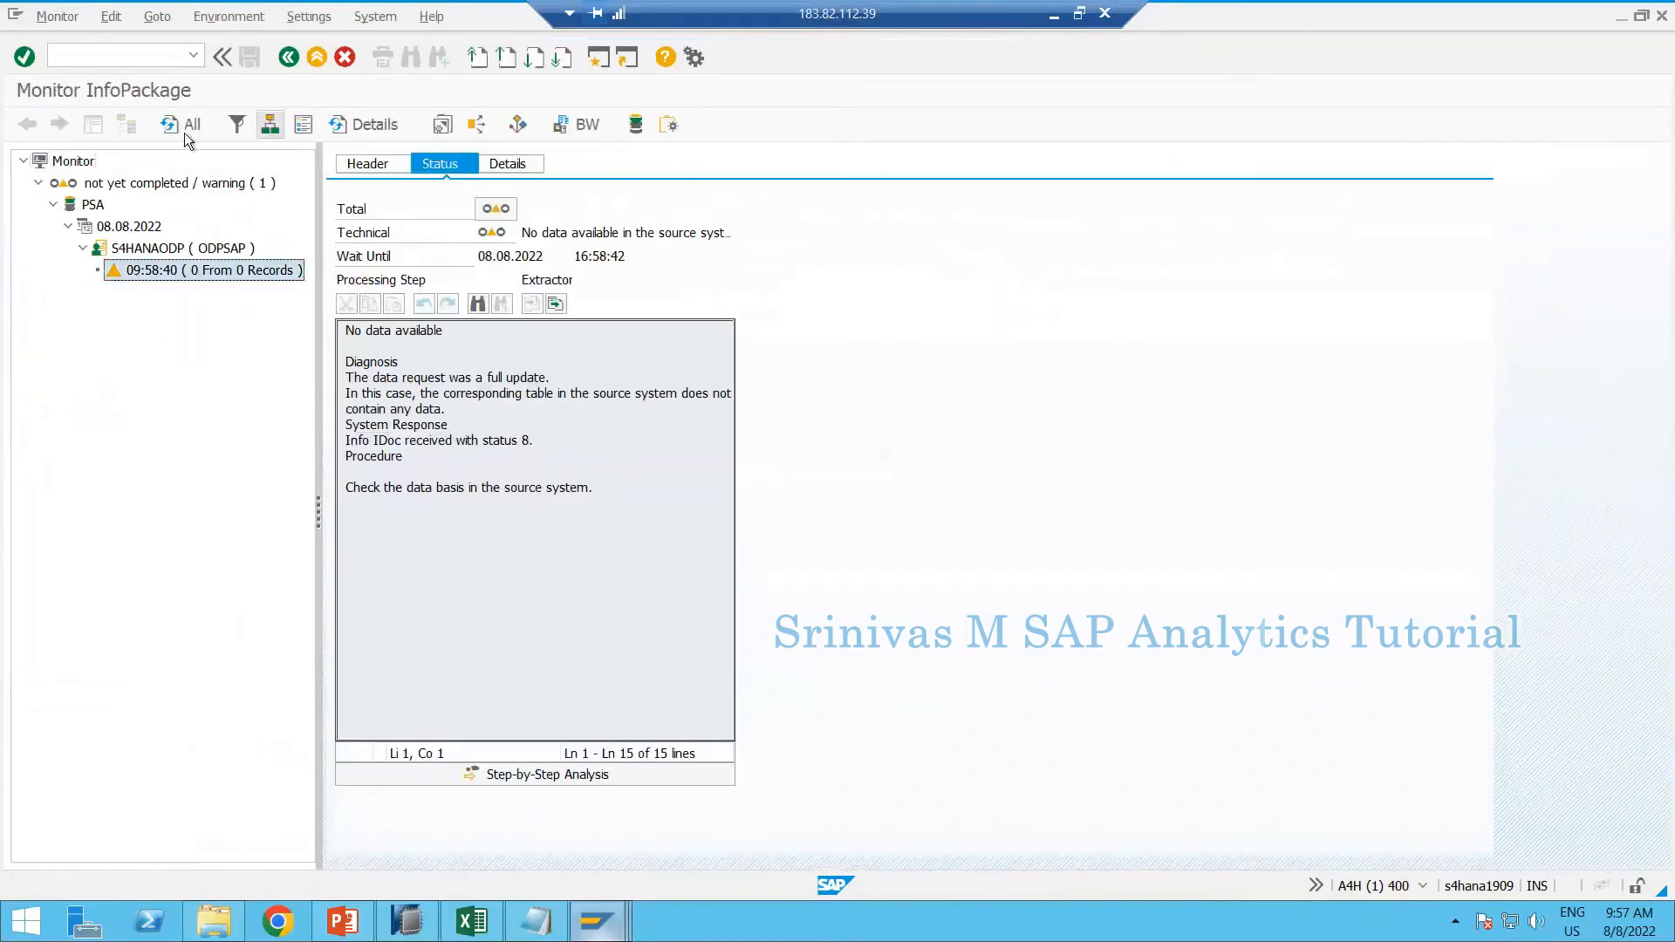
pyautogui.click(180, 124)
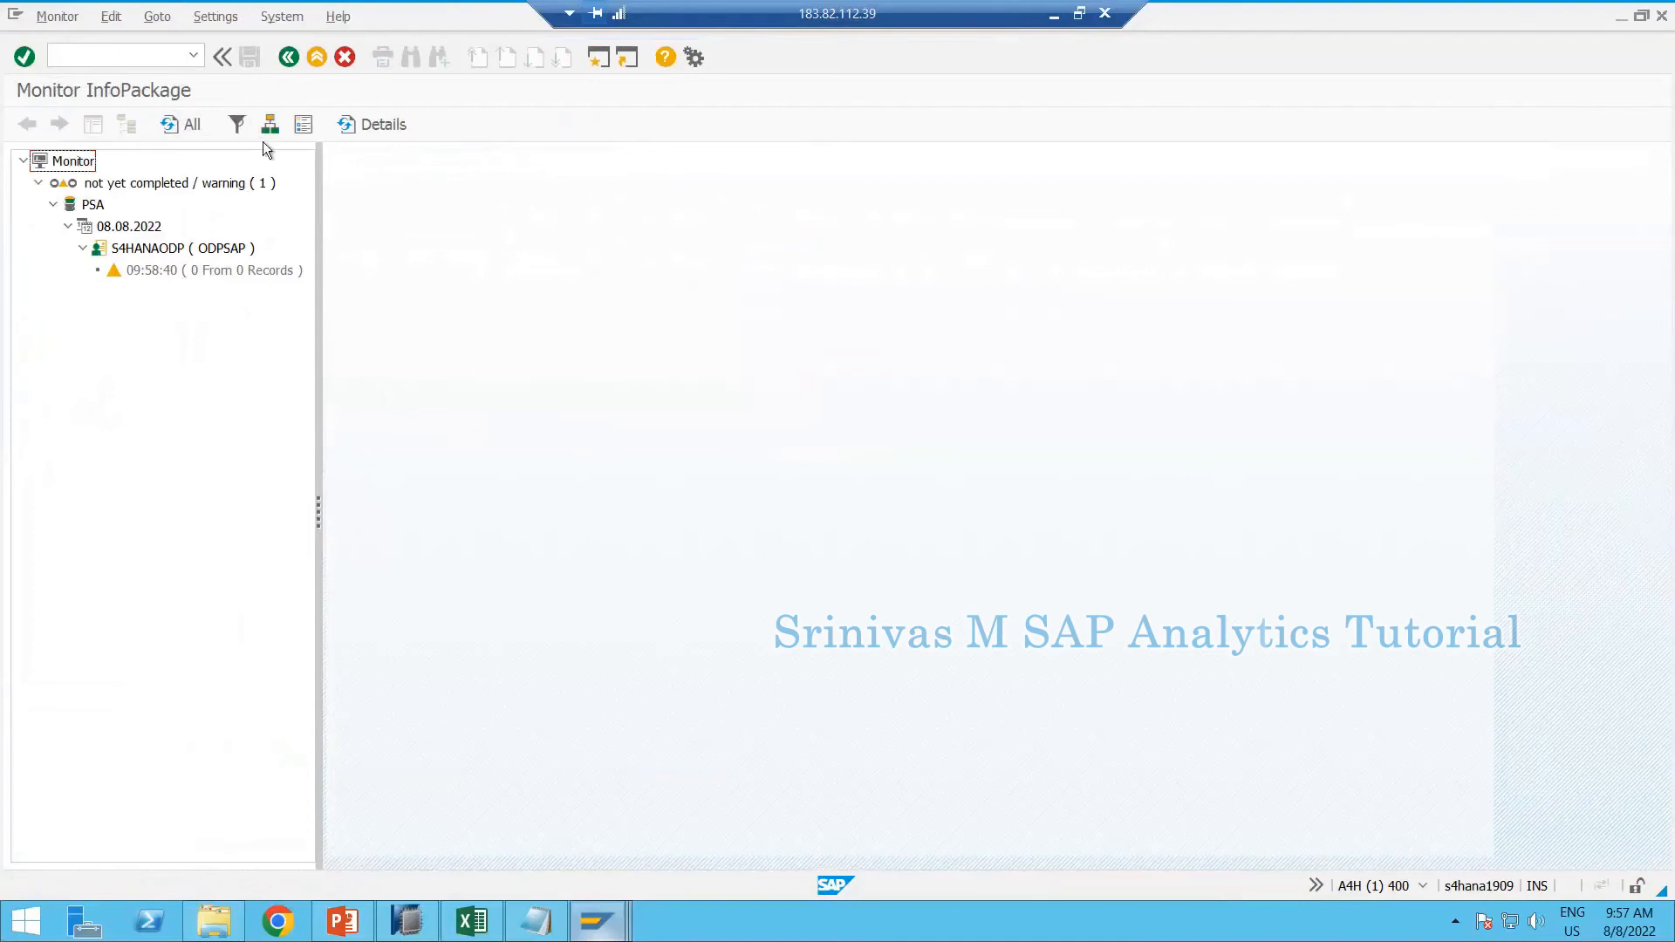
pyautogui.click(180, 271)
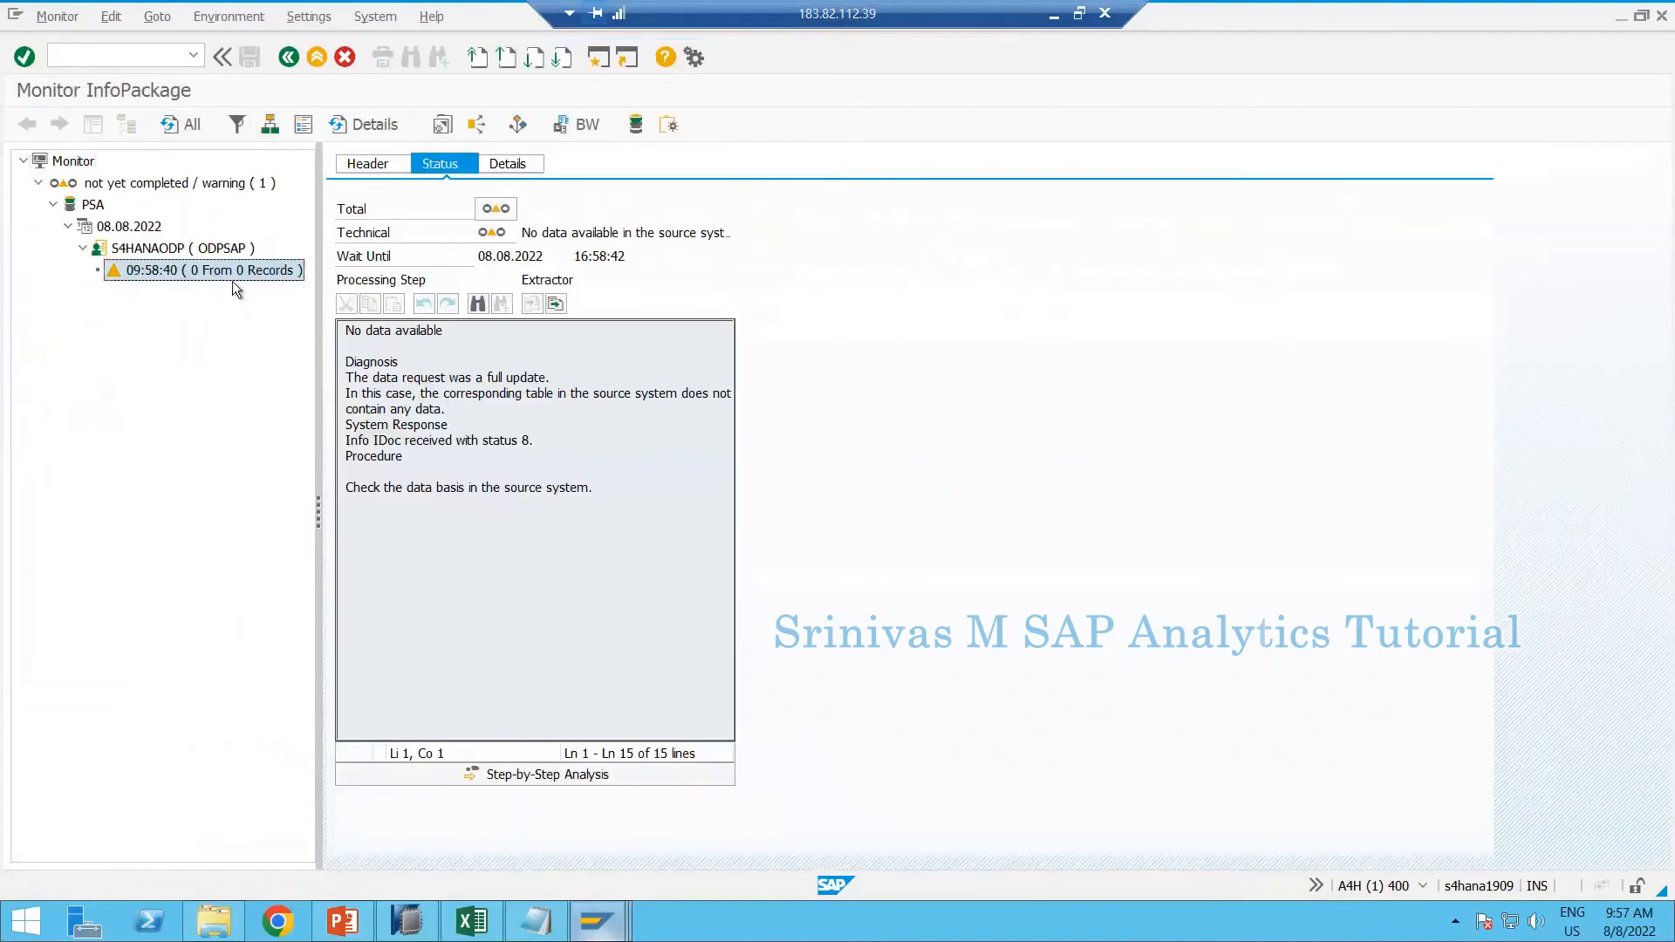
pyautogui.click(289, 57)
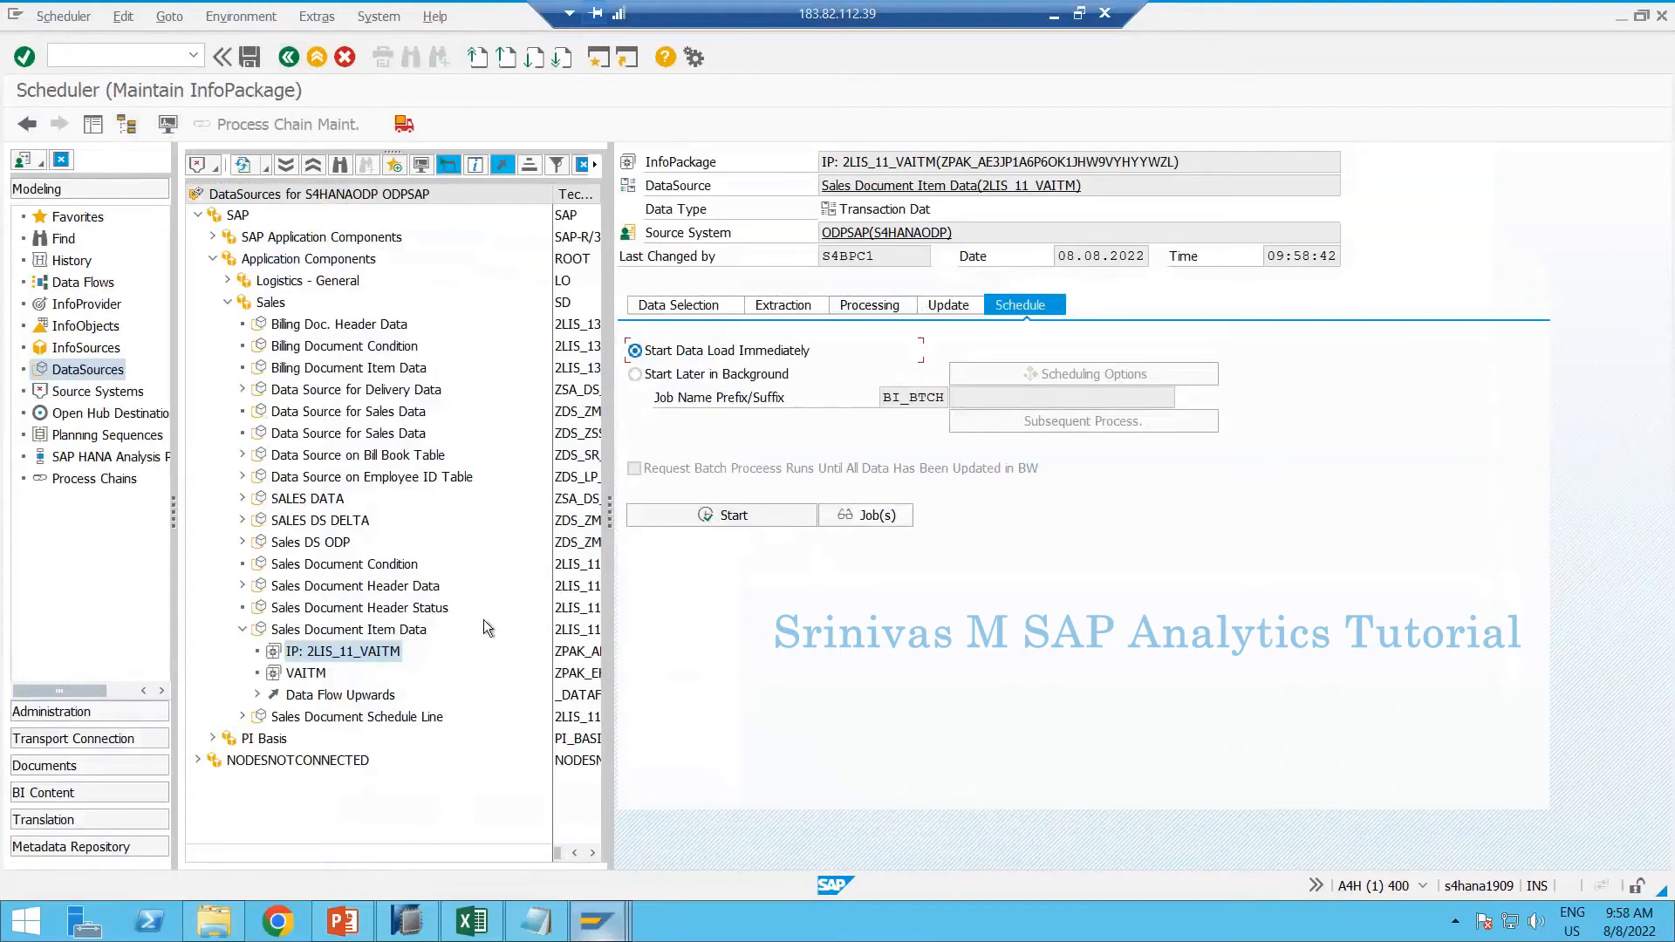
# Reopen the IP: 2LIS_11_VAITM InfoPackage and check its update mode settings
pyautogui.click(951, 307)
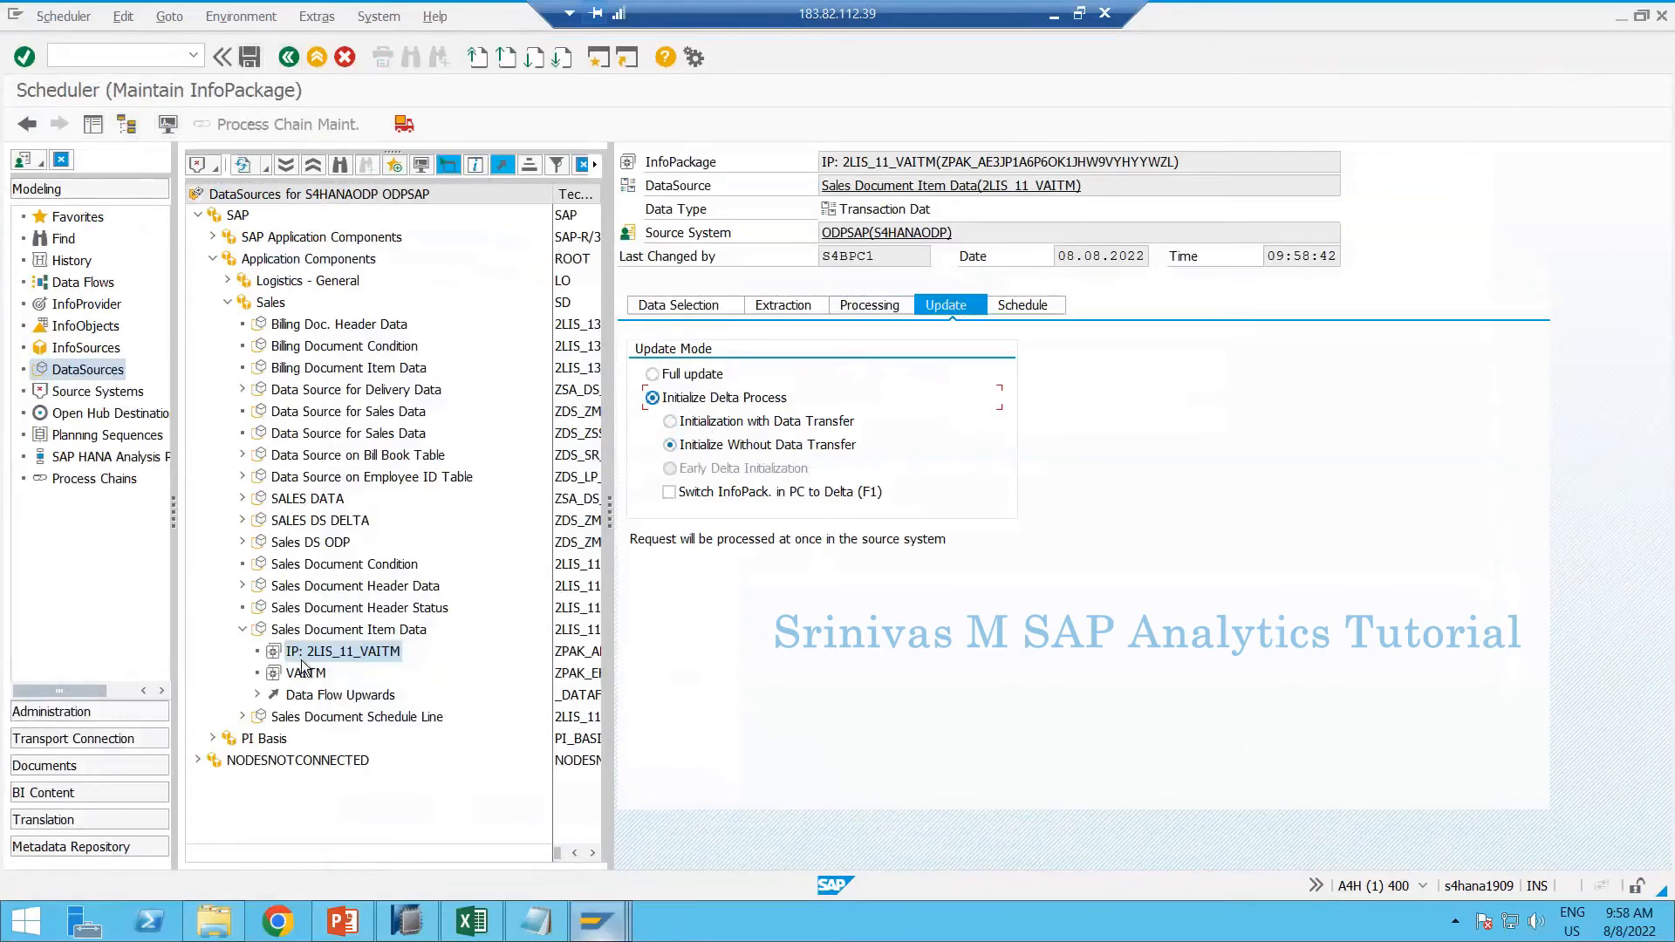
pyautogui.doubleClick(365, 650)
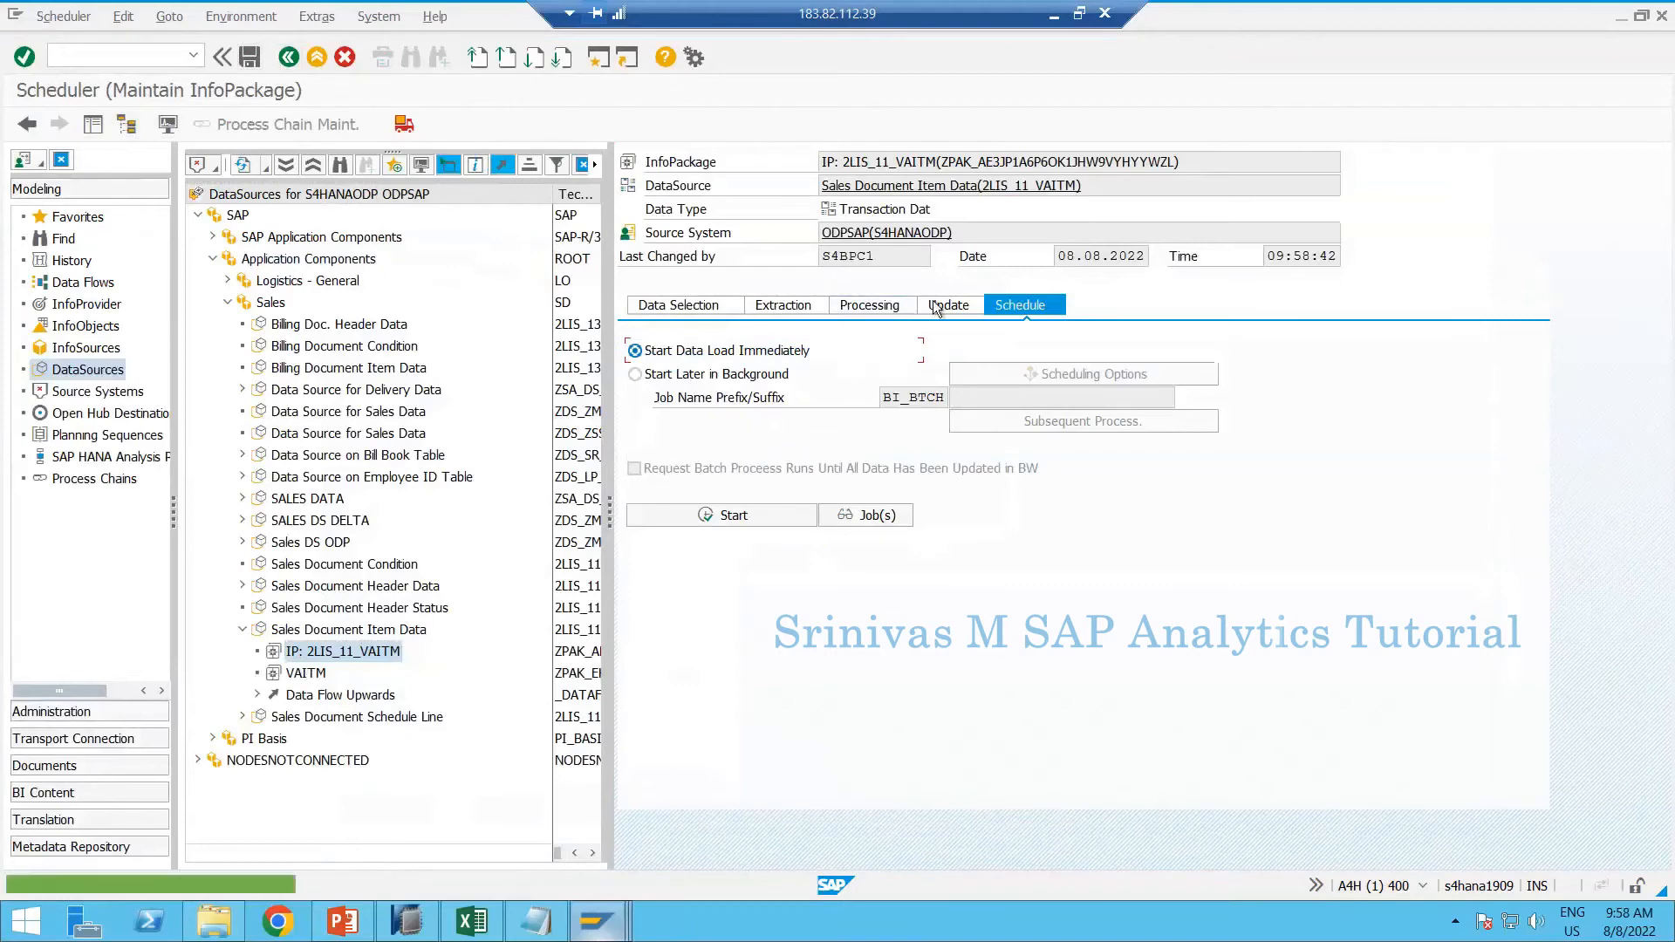
pyautogui.click(936, 307)
# Return to the InfoPackage monitor, refresh all requests, and recheck the status of the 09:58:40 request
pyautogui.click(174, 129)
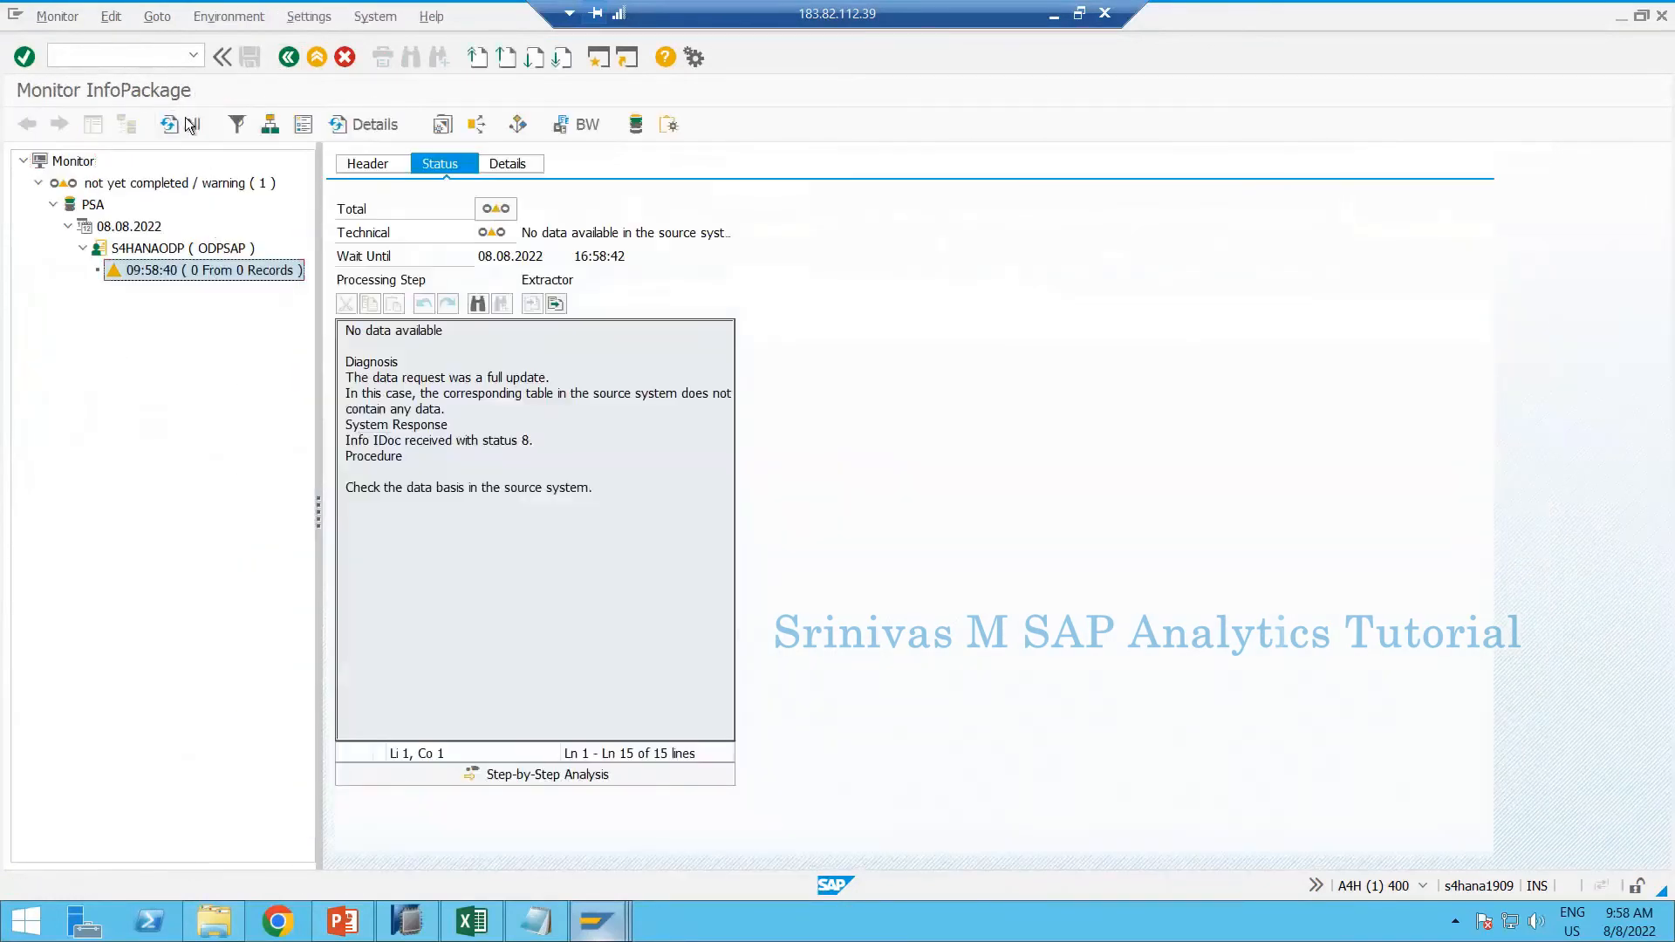
pyautogui.click(178, 123)
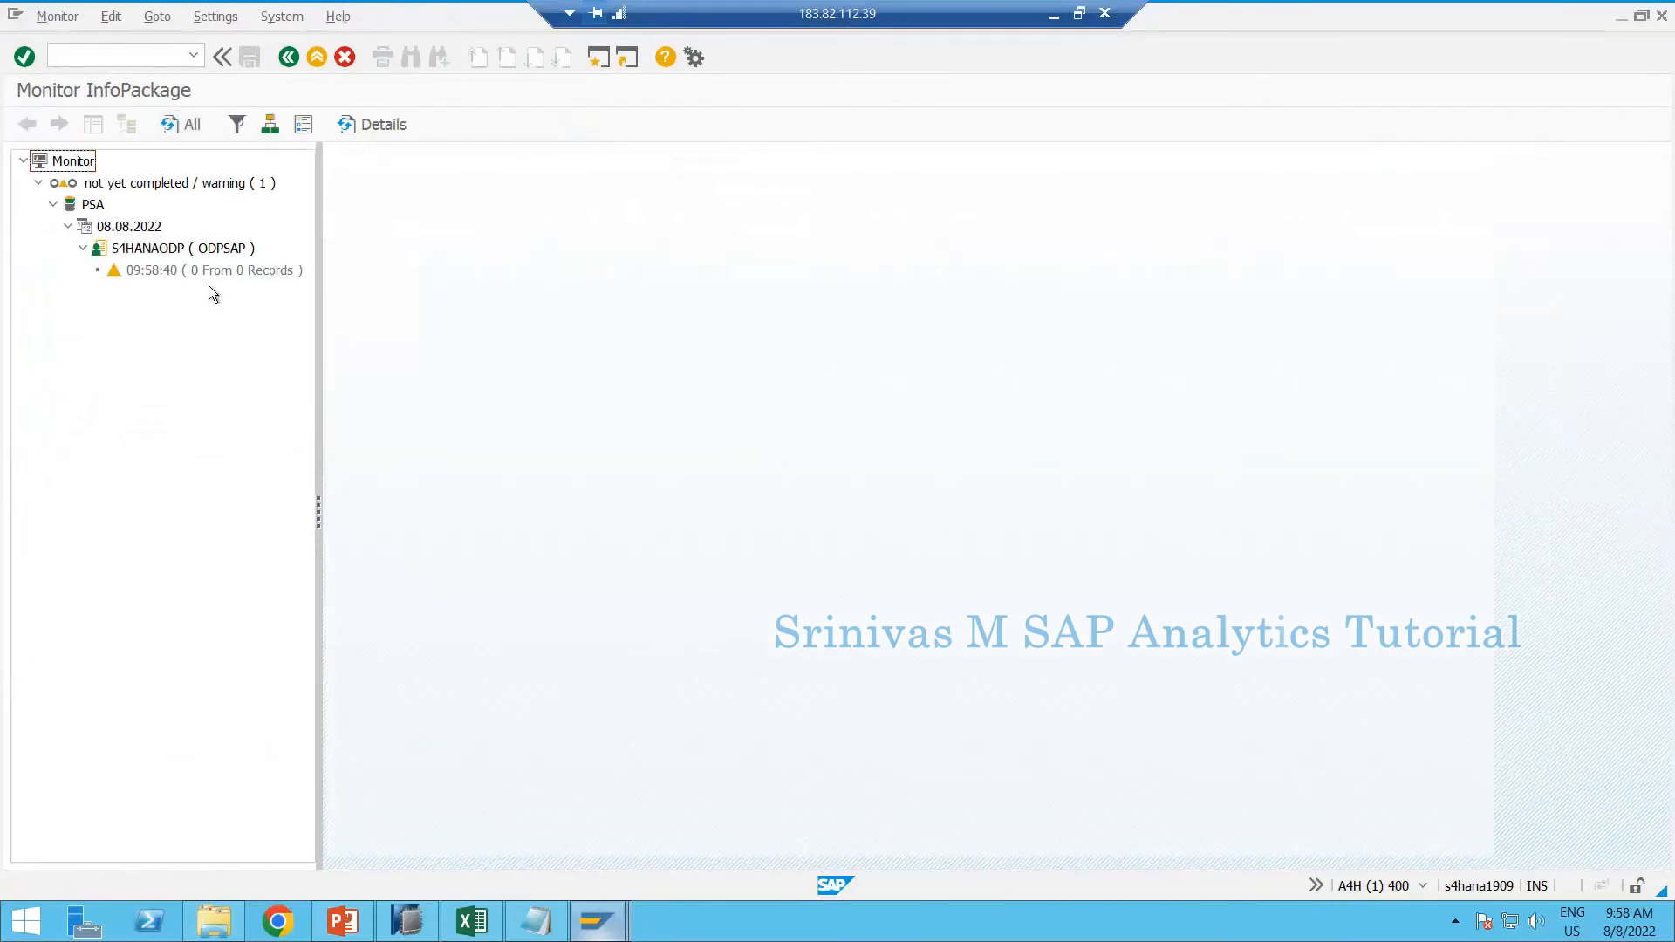
pyautogui.click(204, 272)
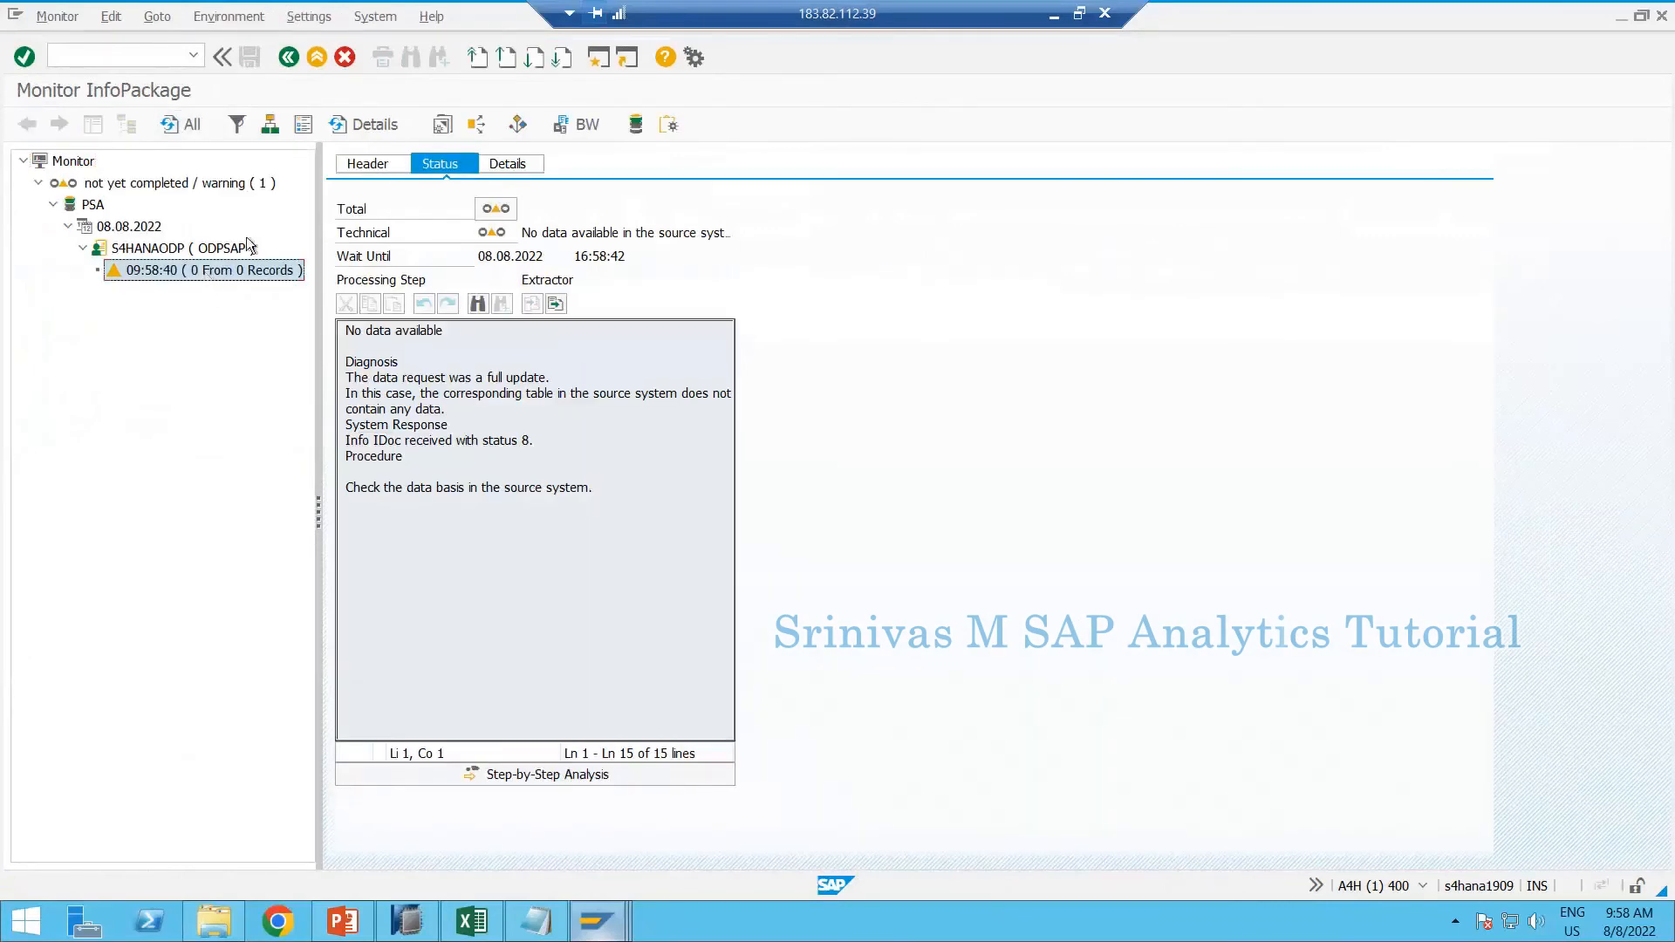
pyautogui.click(163, 125)
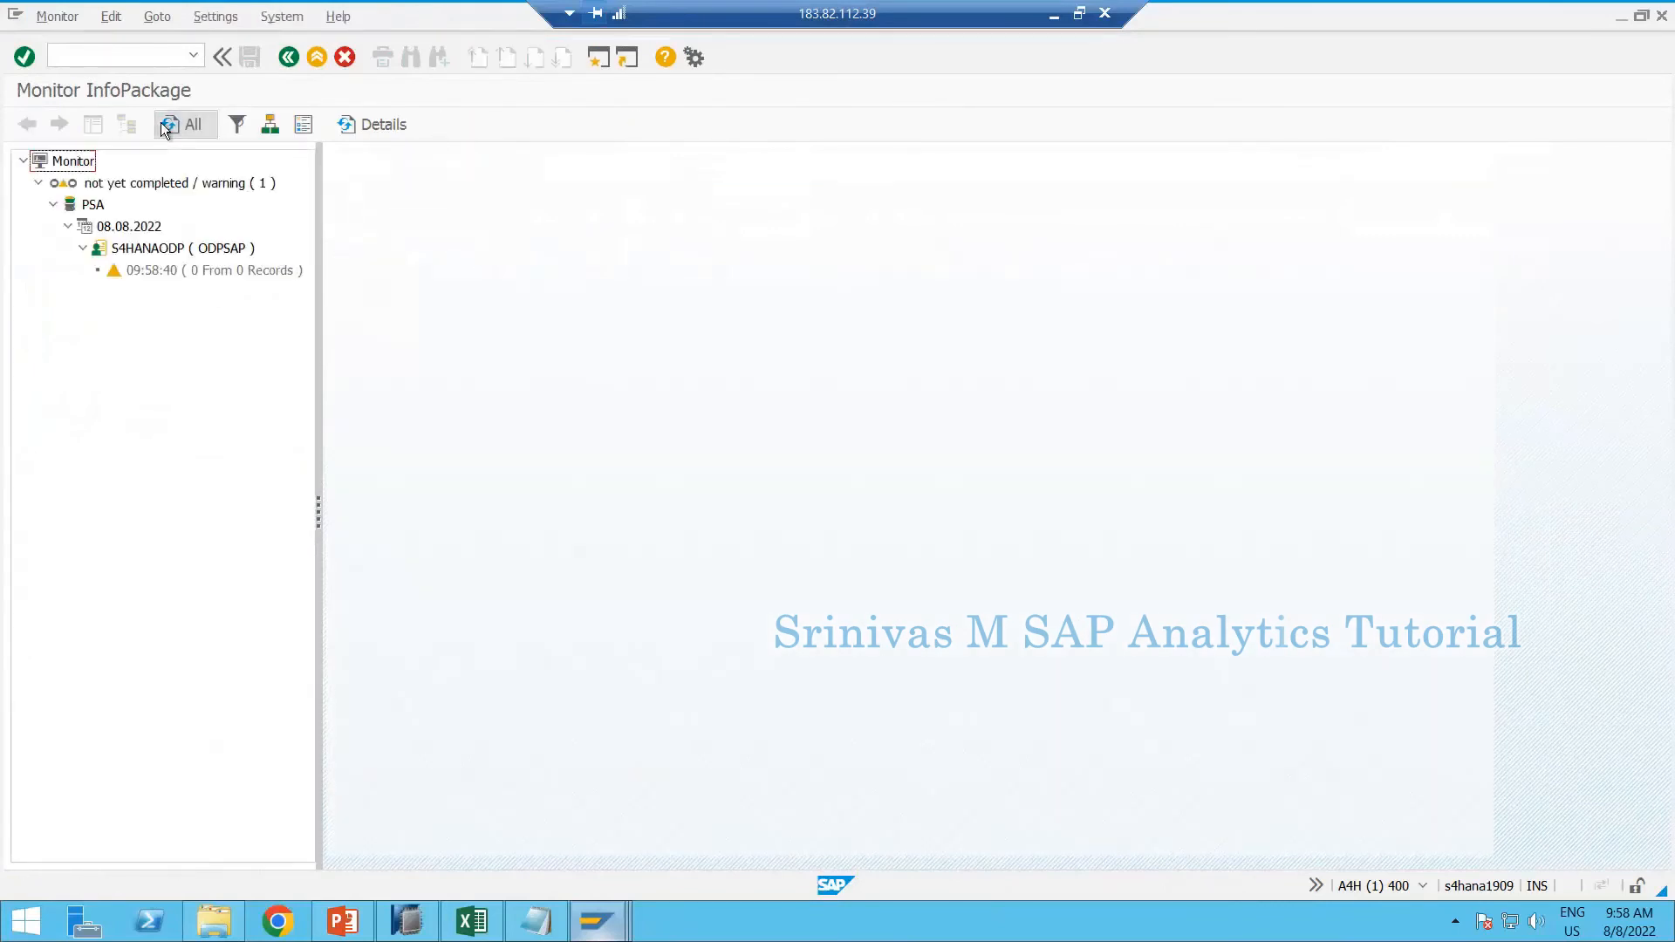
# Refresh all requests in the InfoPackage monitor, recheck the 09:58:40 request's header and status, and return to the scheduler
pyautogui.click(162, 124)
pyautogui.click(208, 269)
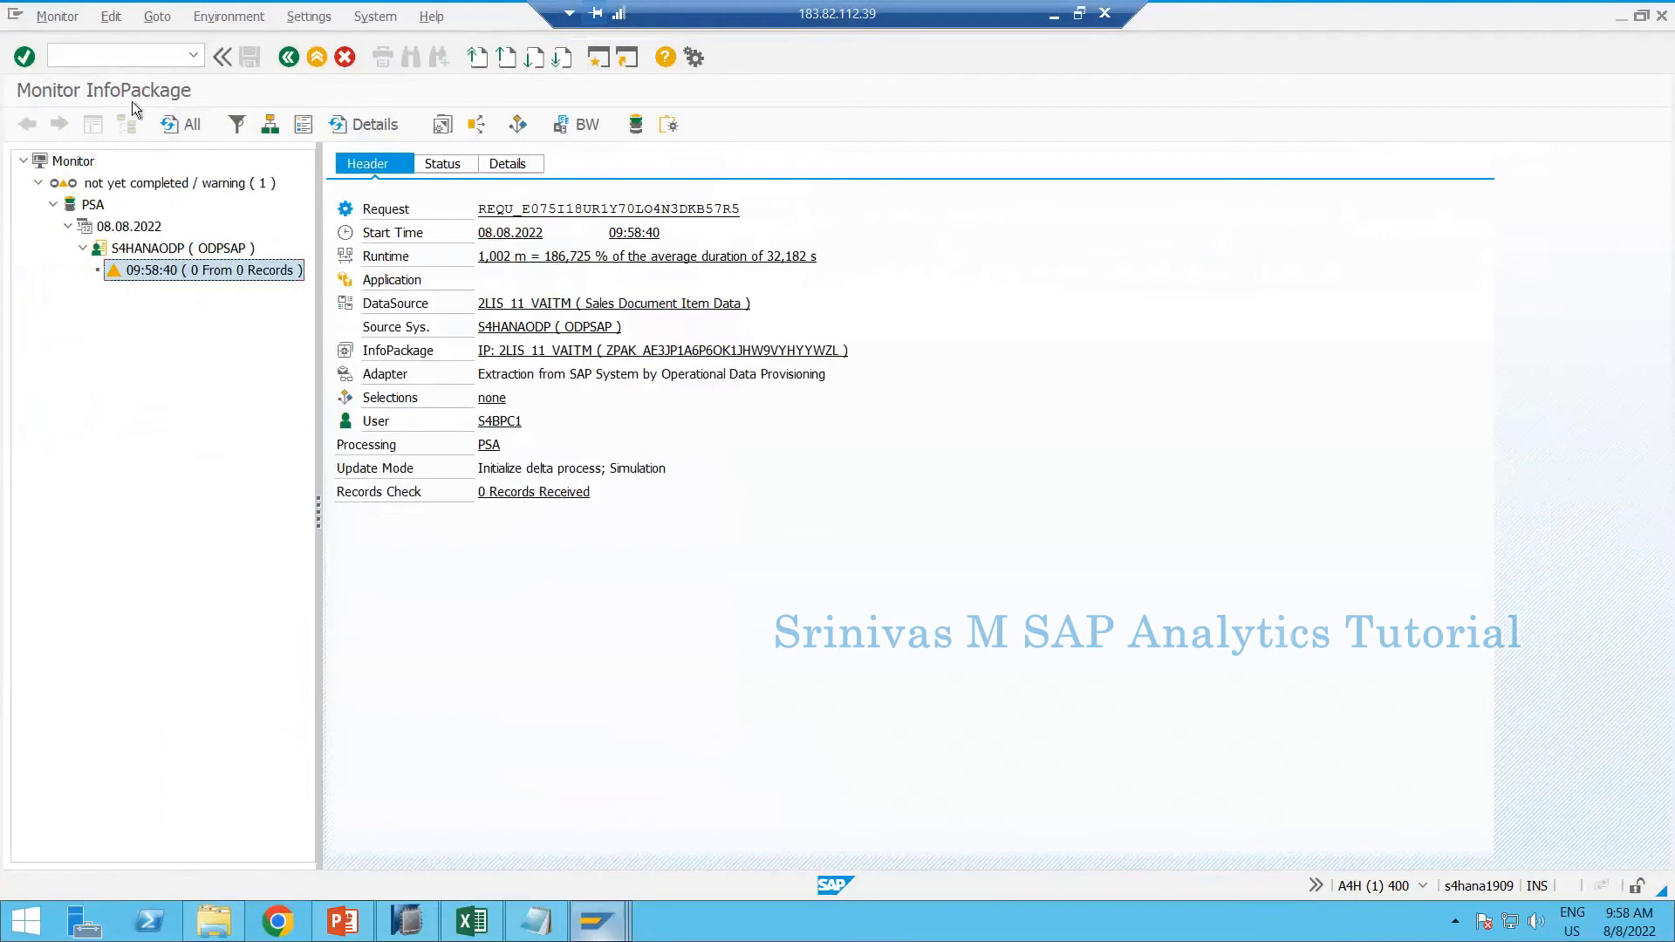
pyautogui.click(165, 124)
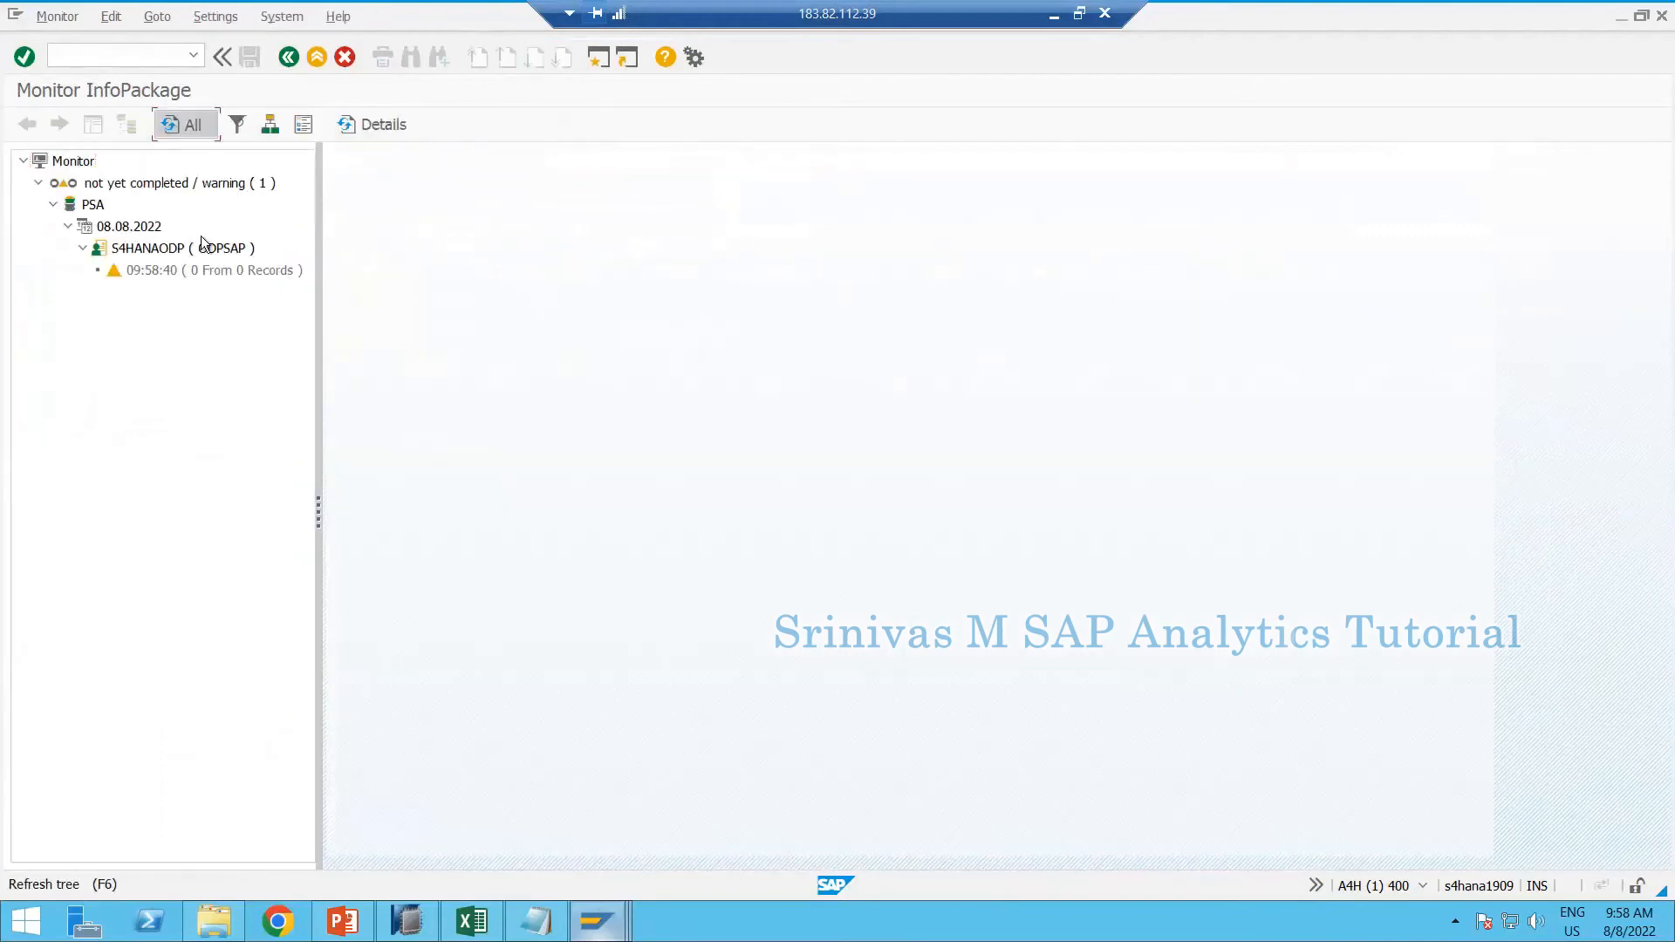
pyautogui.click(212, 271)
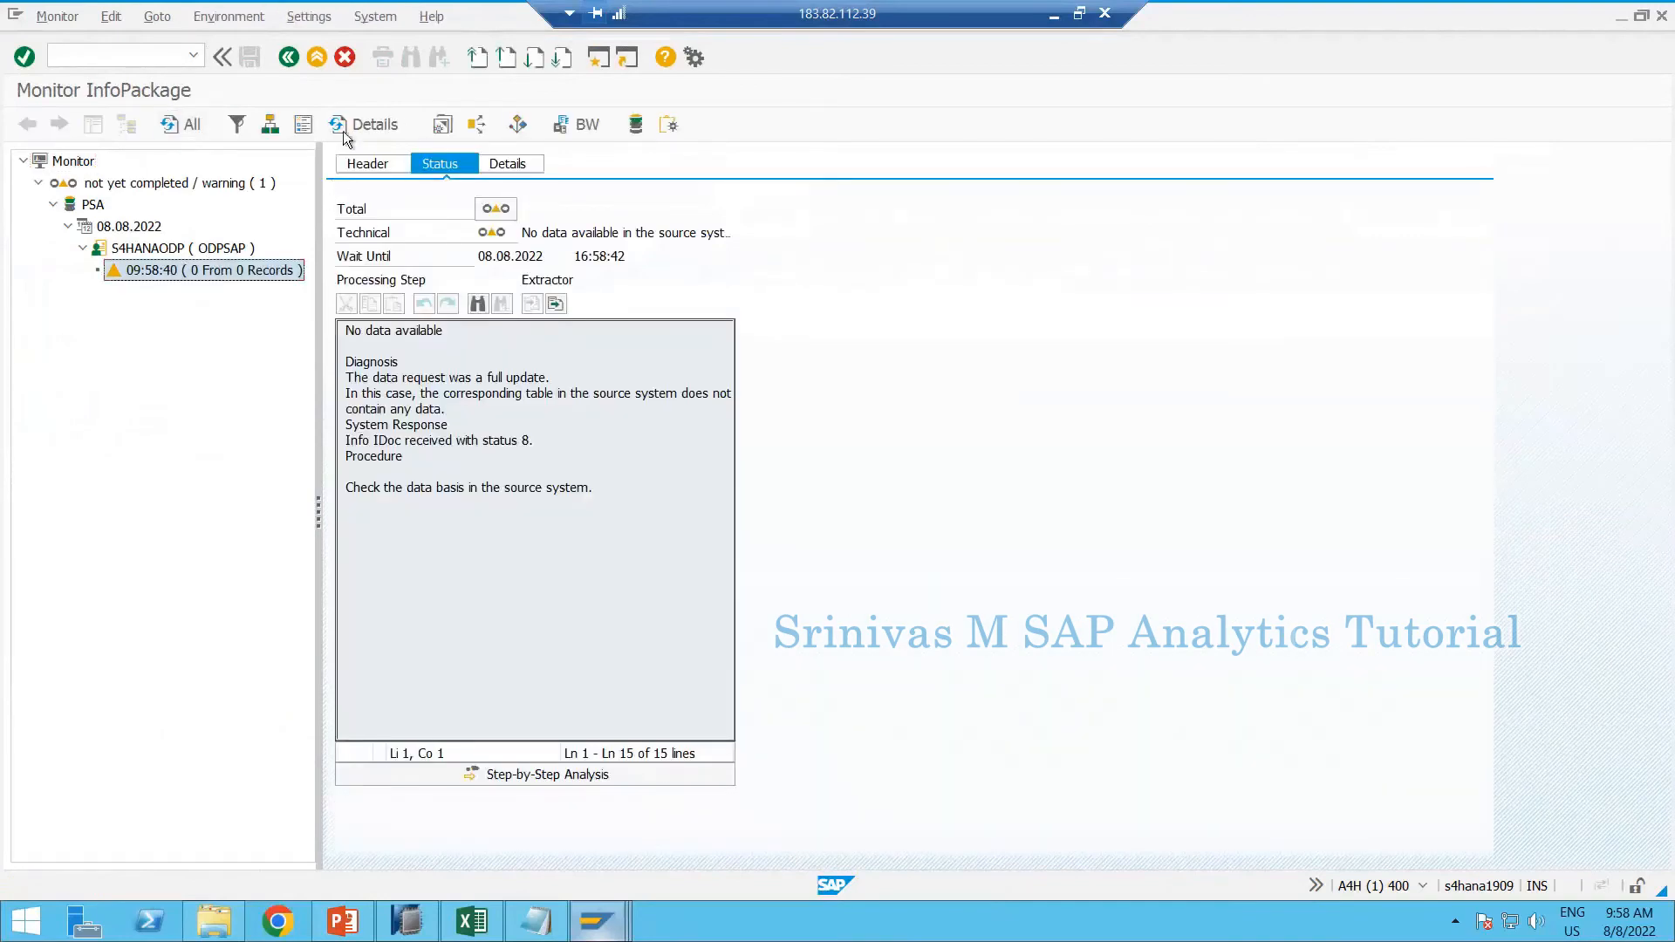
pyautogui.click(319, 56)
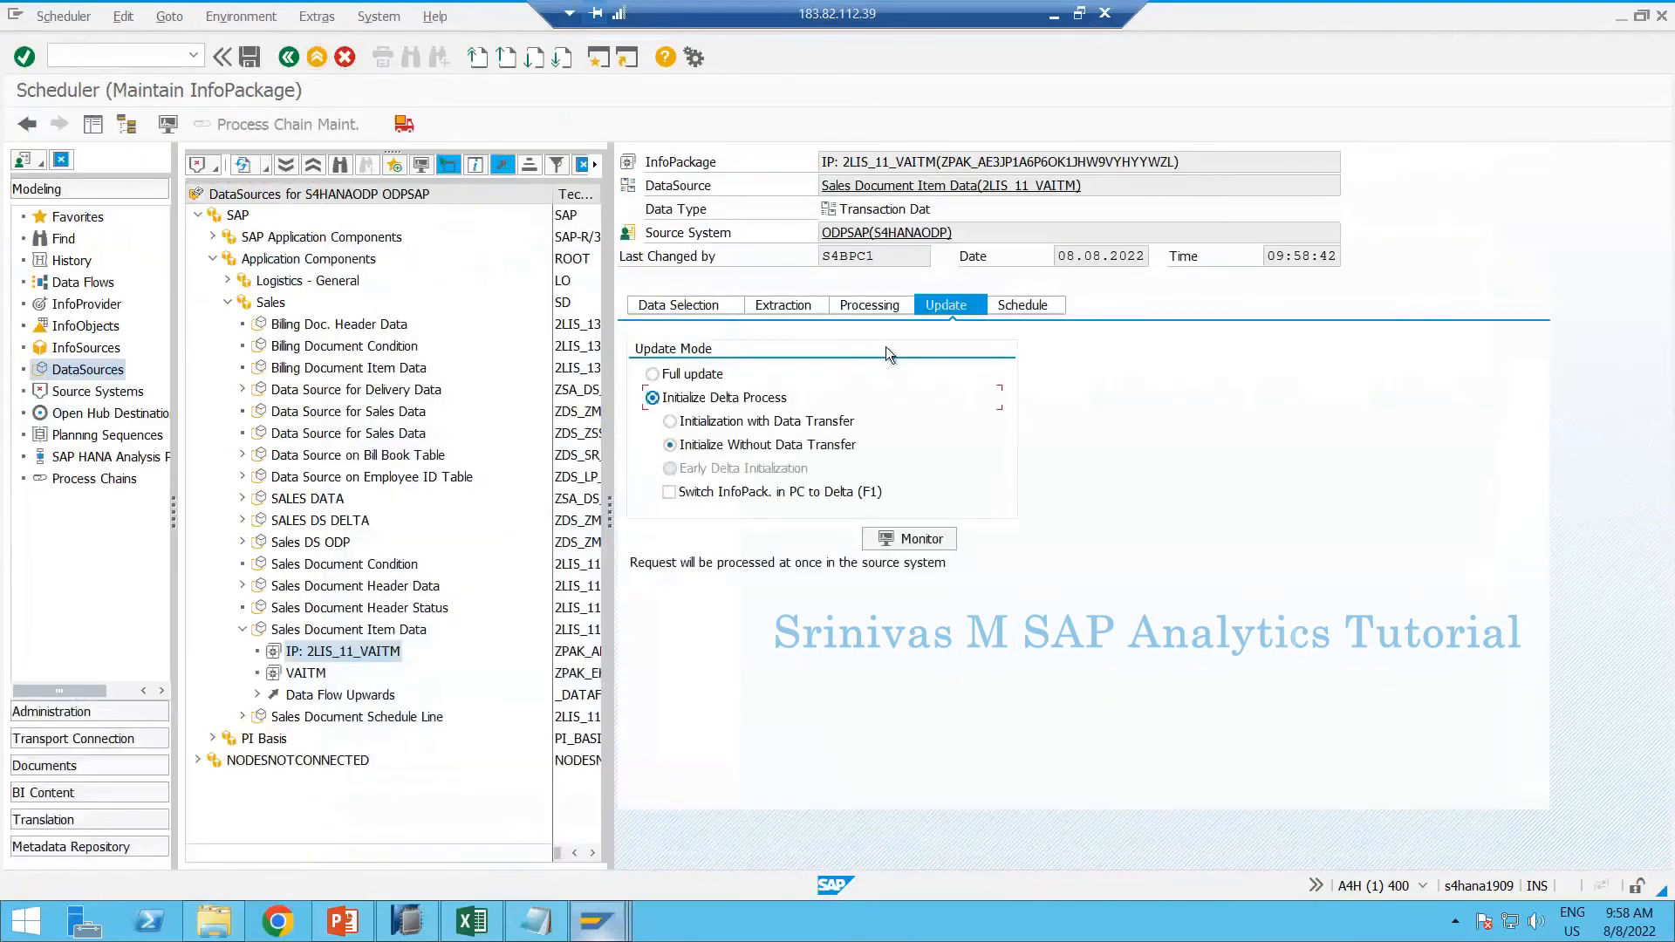
# Review the IP: 2LIS_11_VAITM InfoPackage's data selection, extraction, processing, update and schedule settings
pyautogui.click(688, 306)
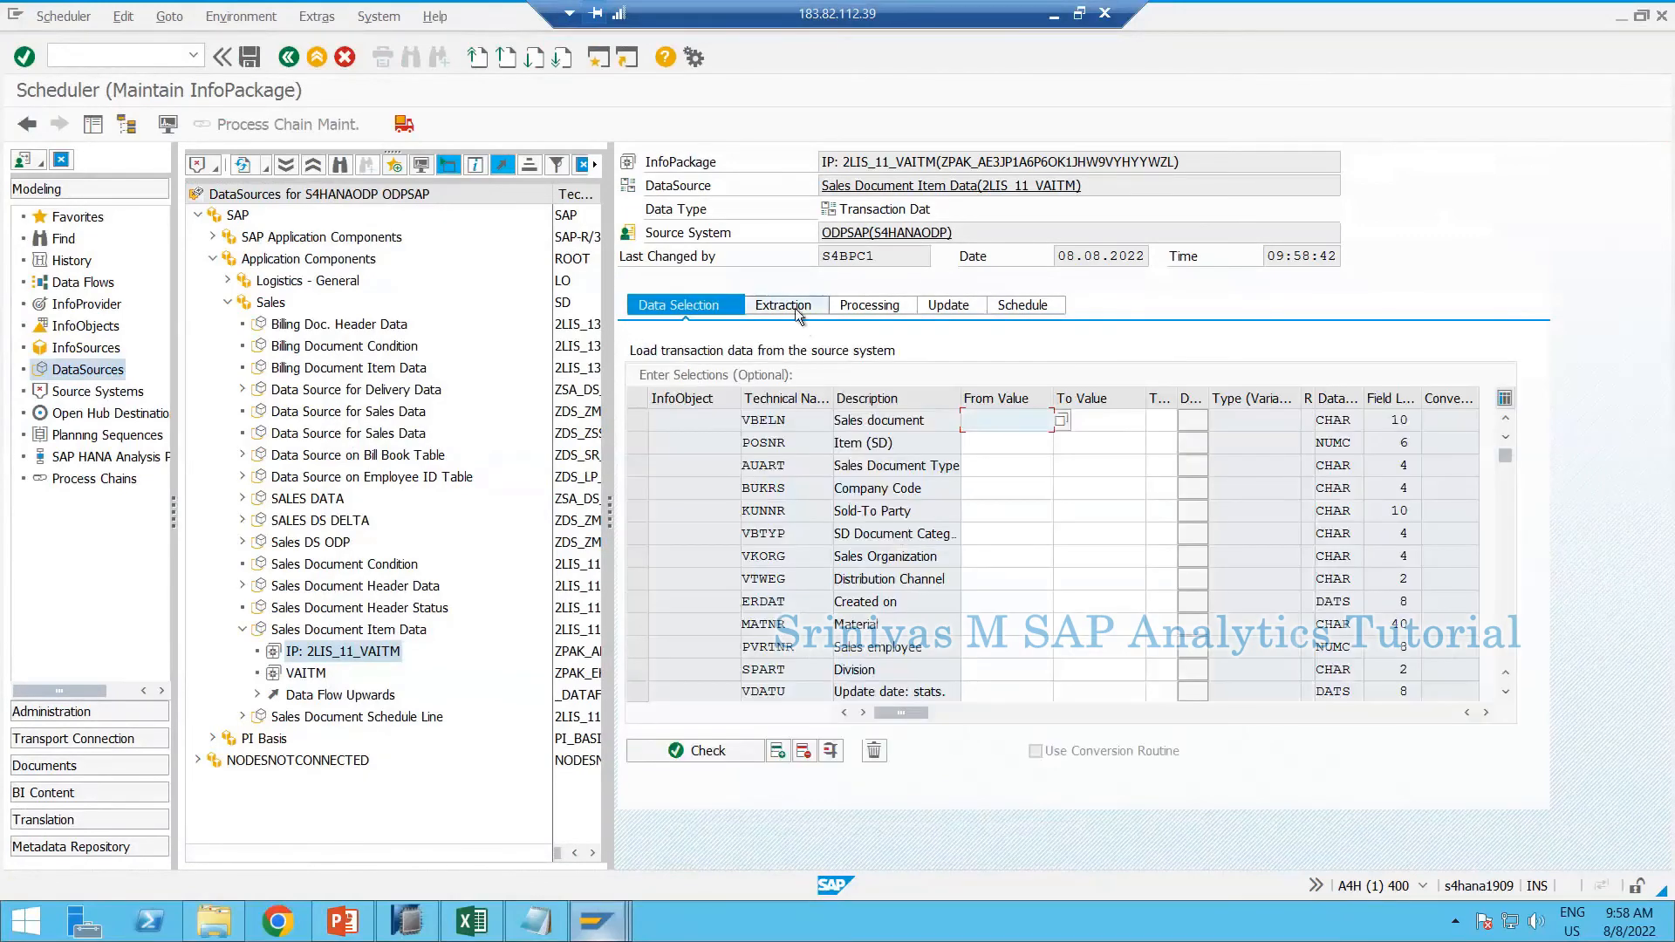
pyautogui.press('Return')
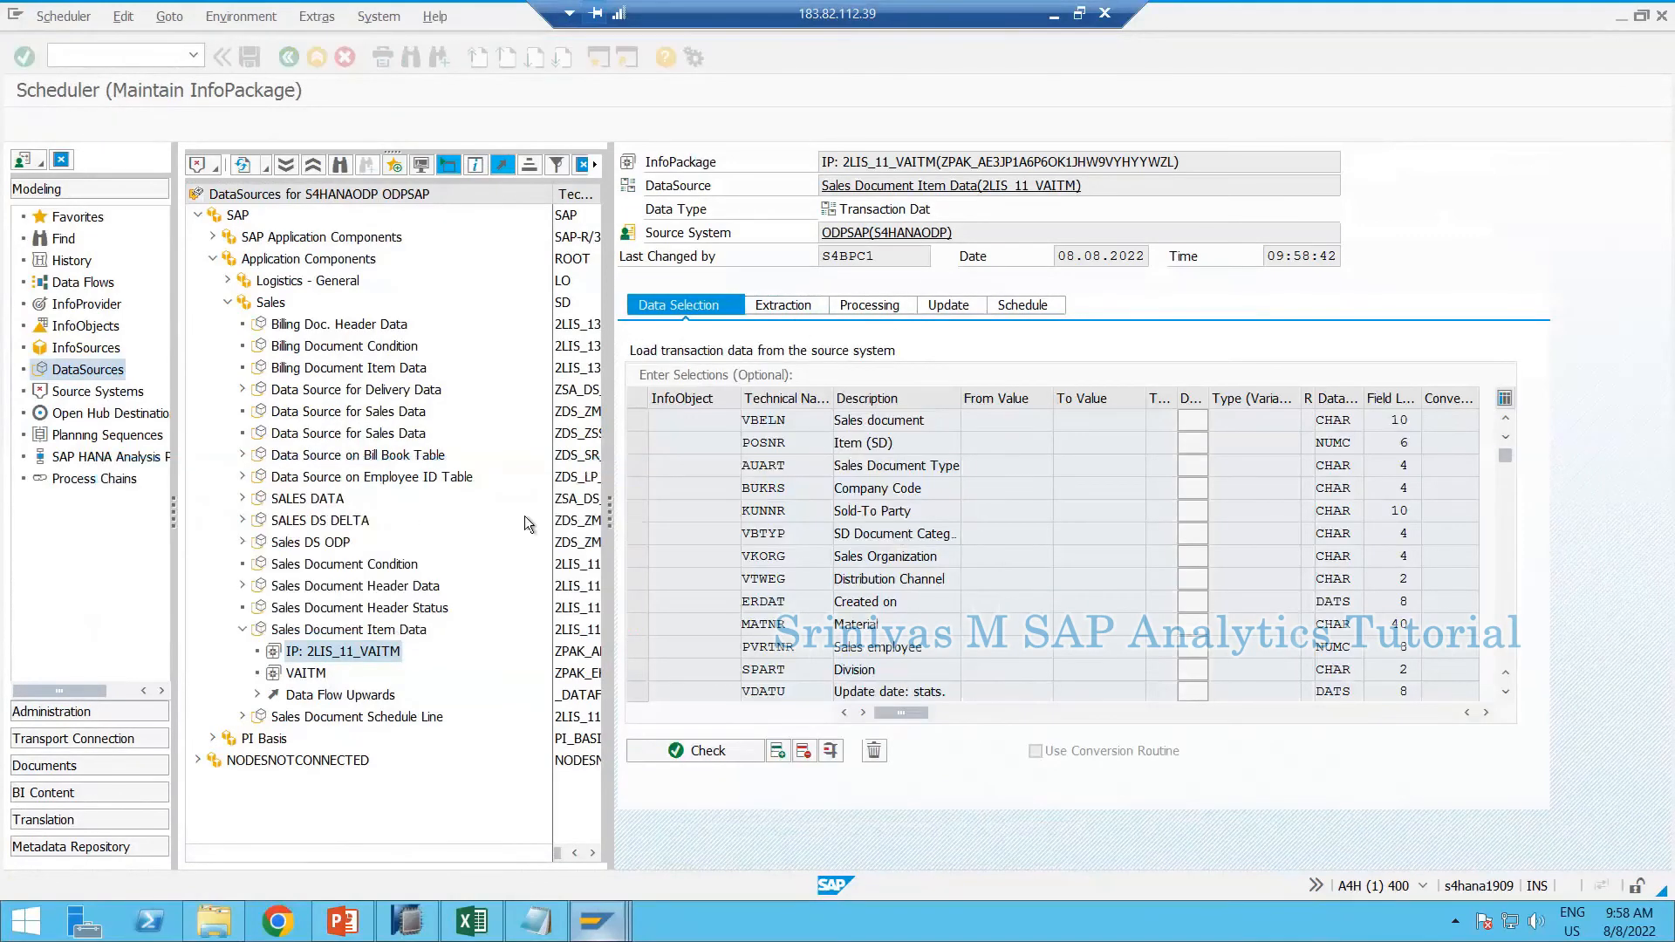
pyautogui.click(780, 304)
pyautogui.click(880, 304)
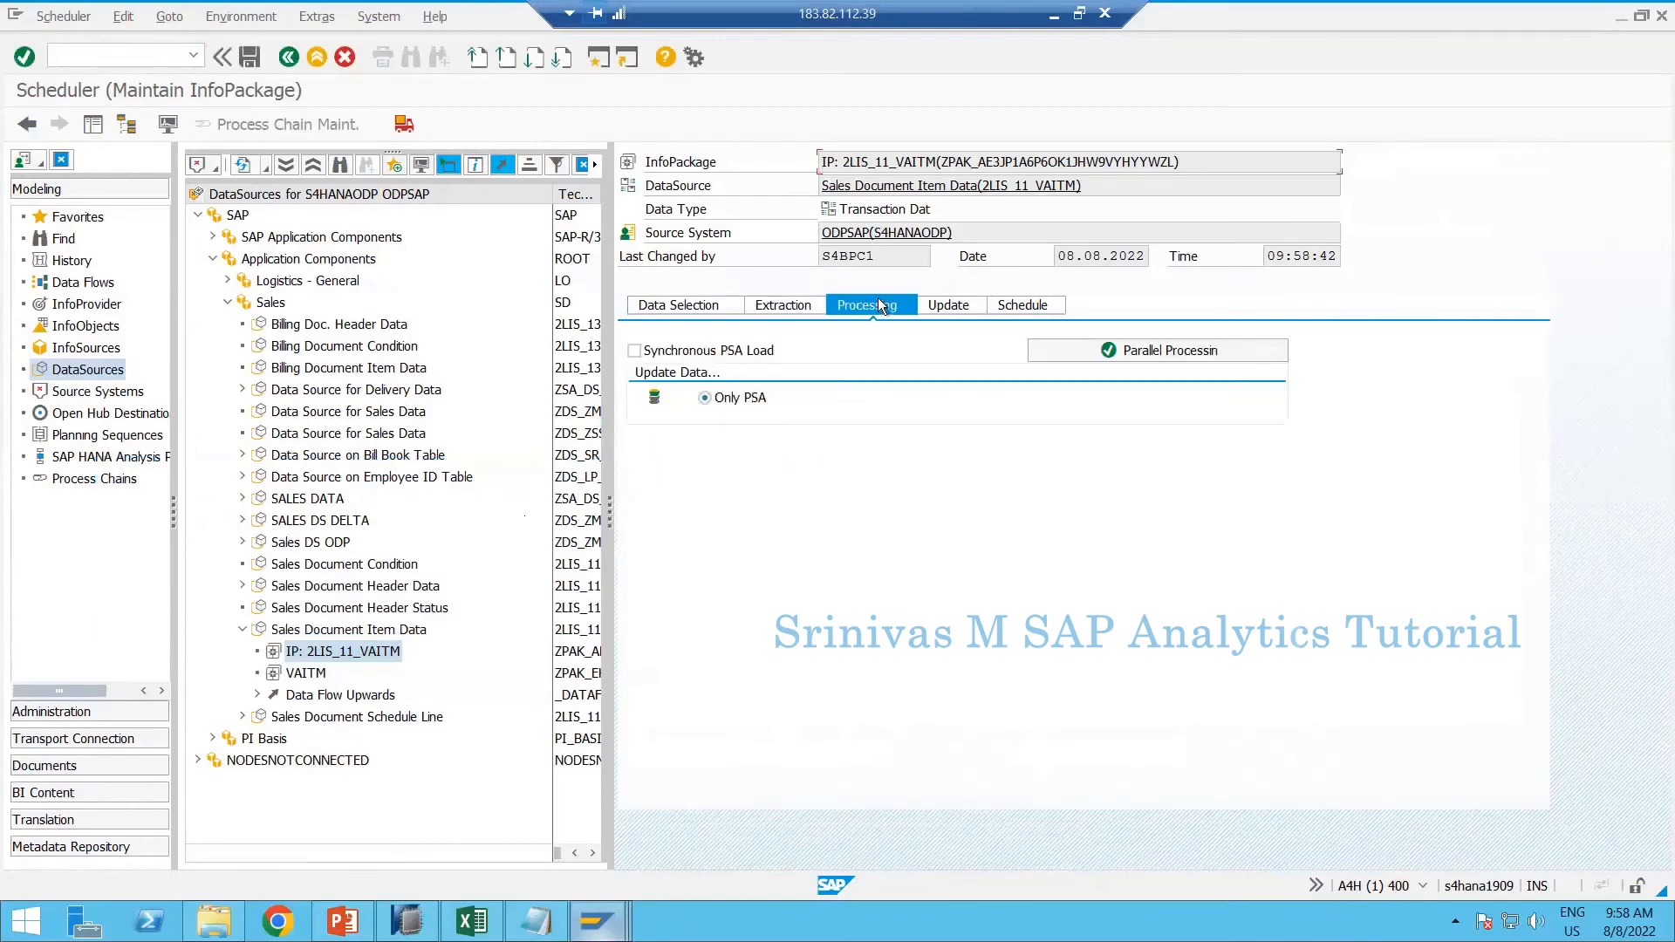
pyautogui.click(973, 307)
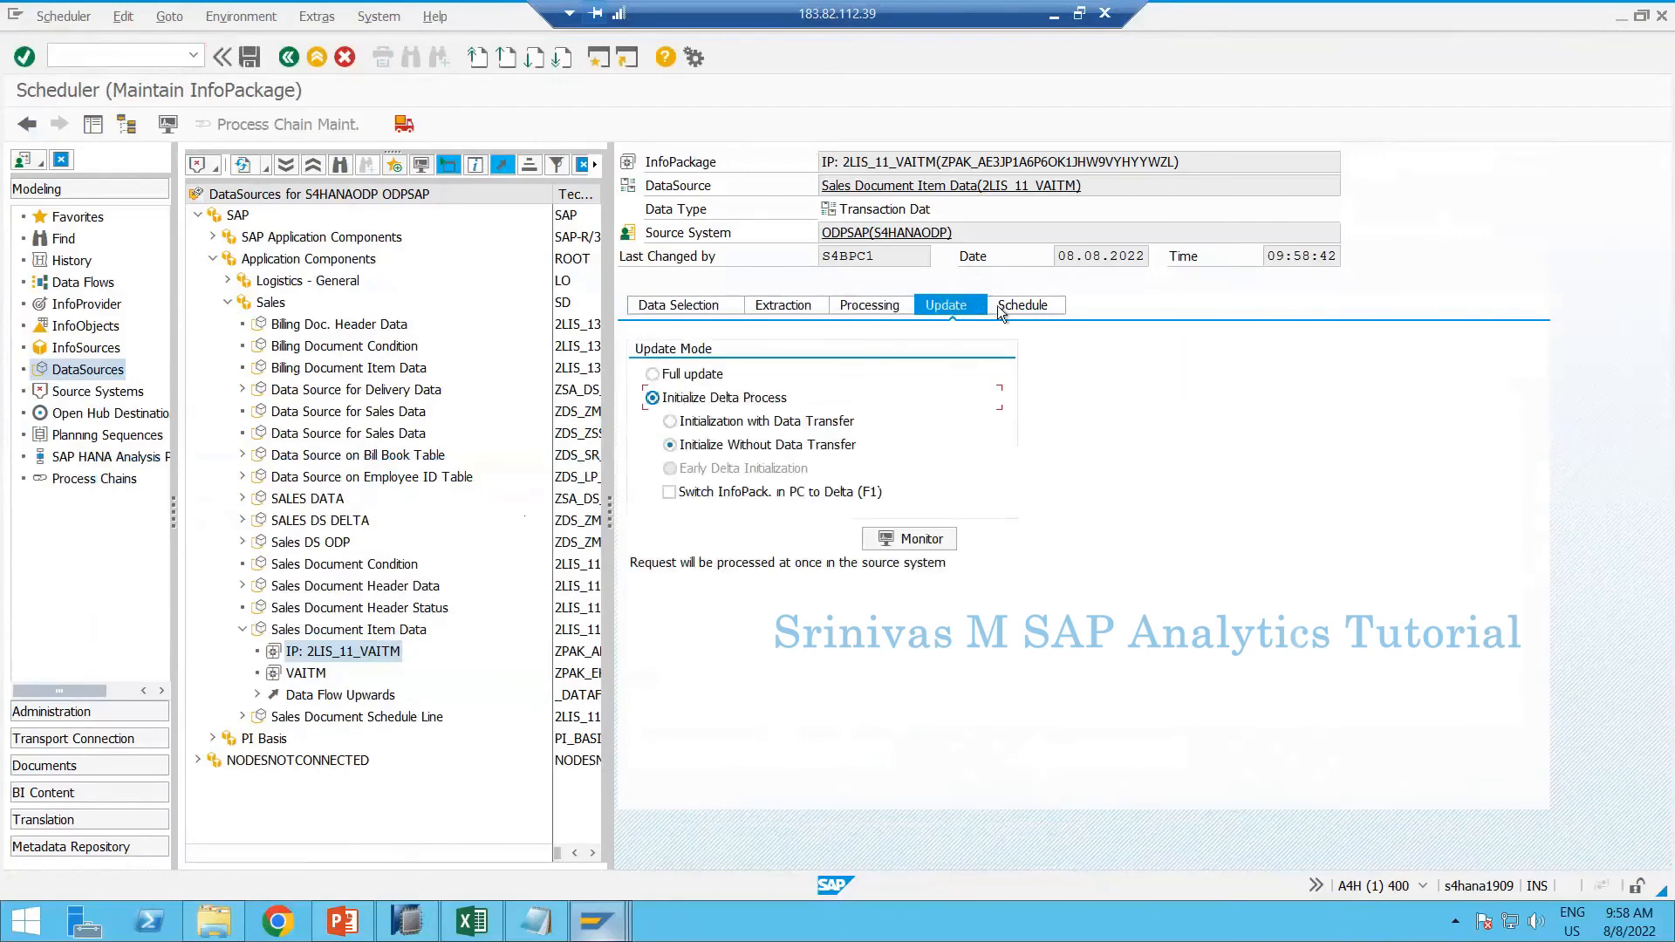
pyautogui.click(997, 305)
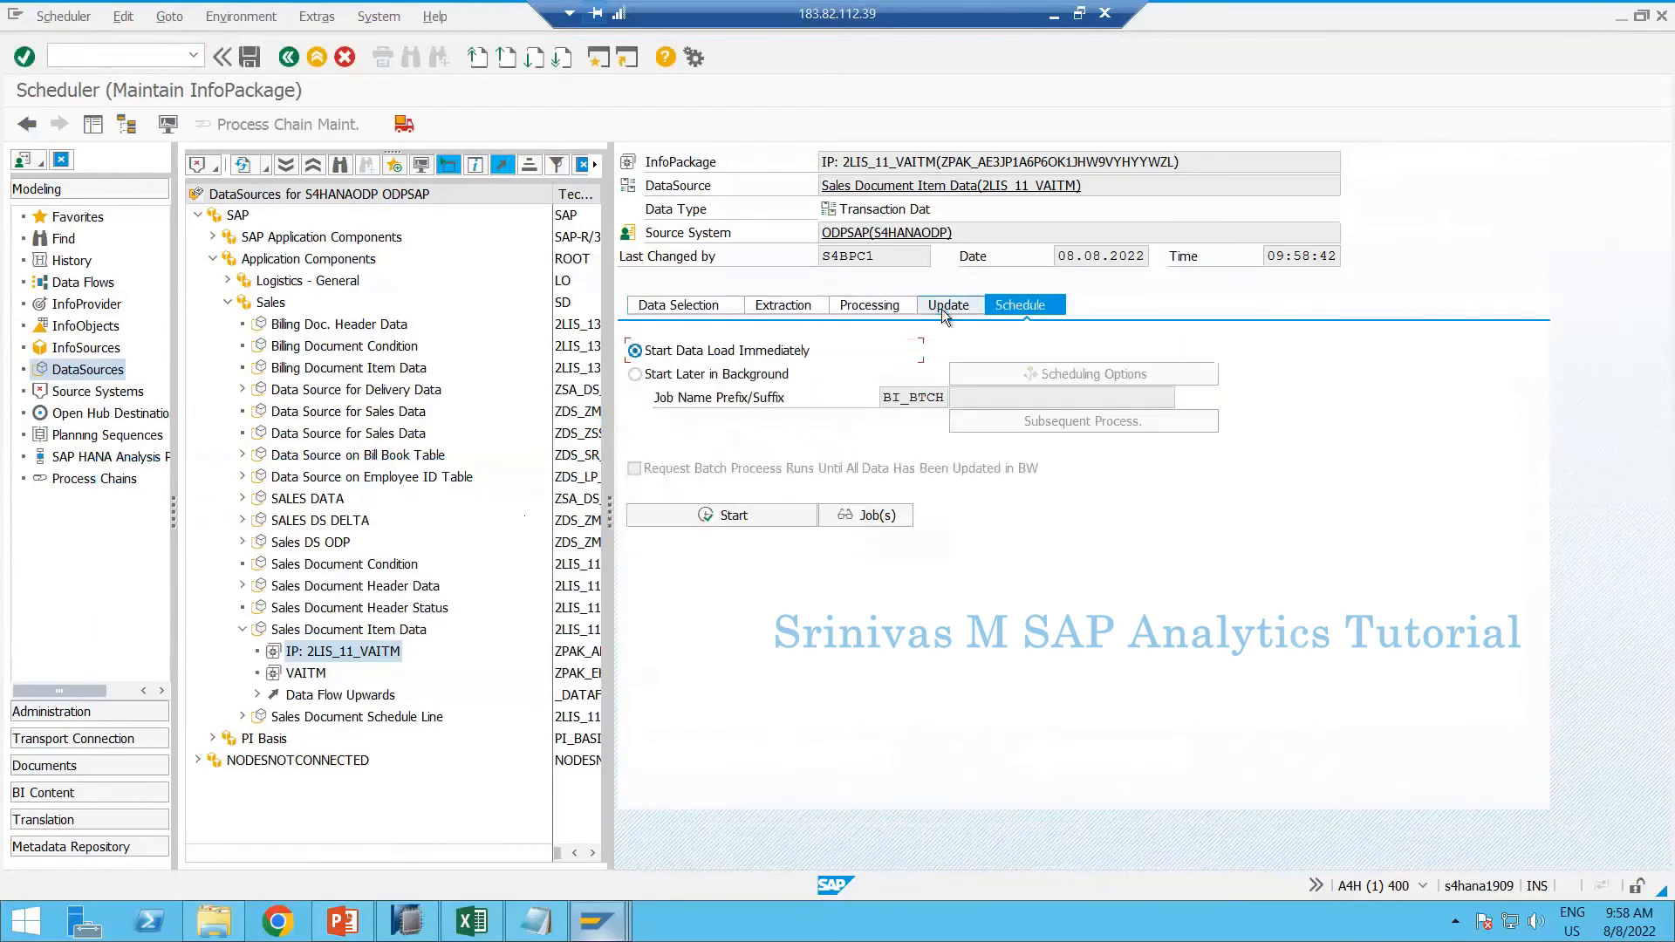
pyautogui.click(943, 307)
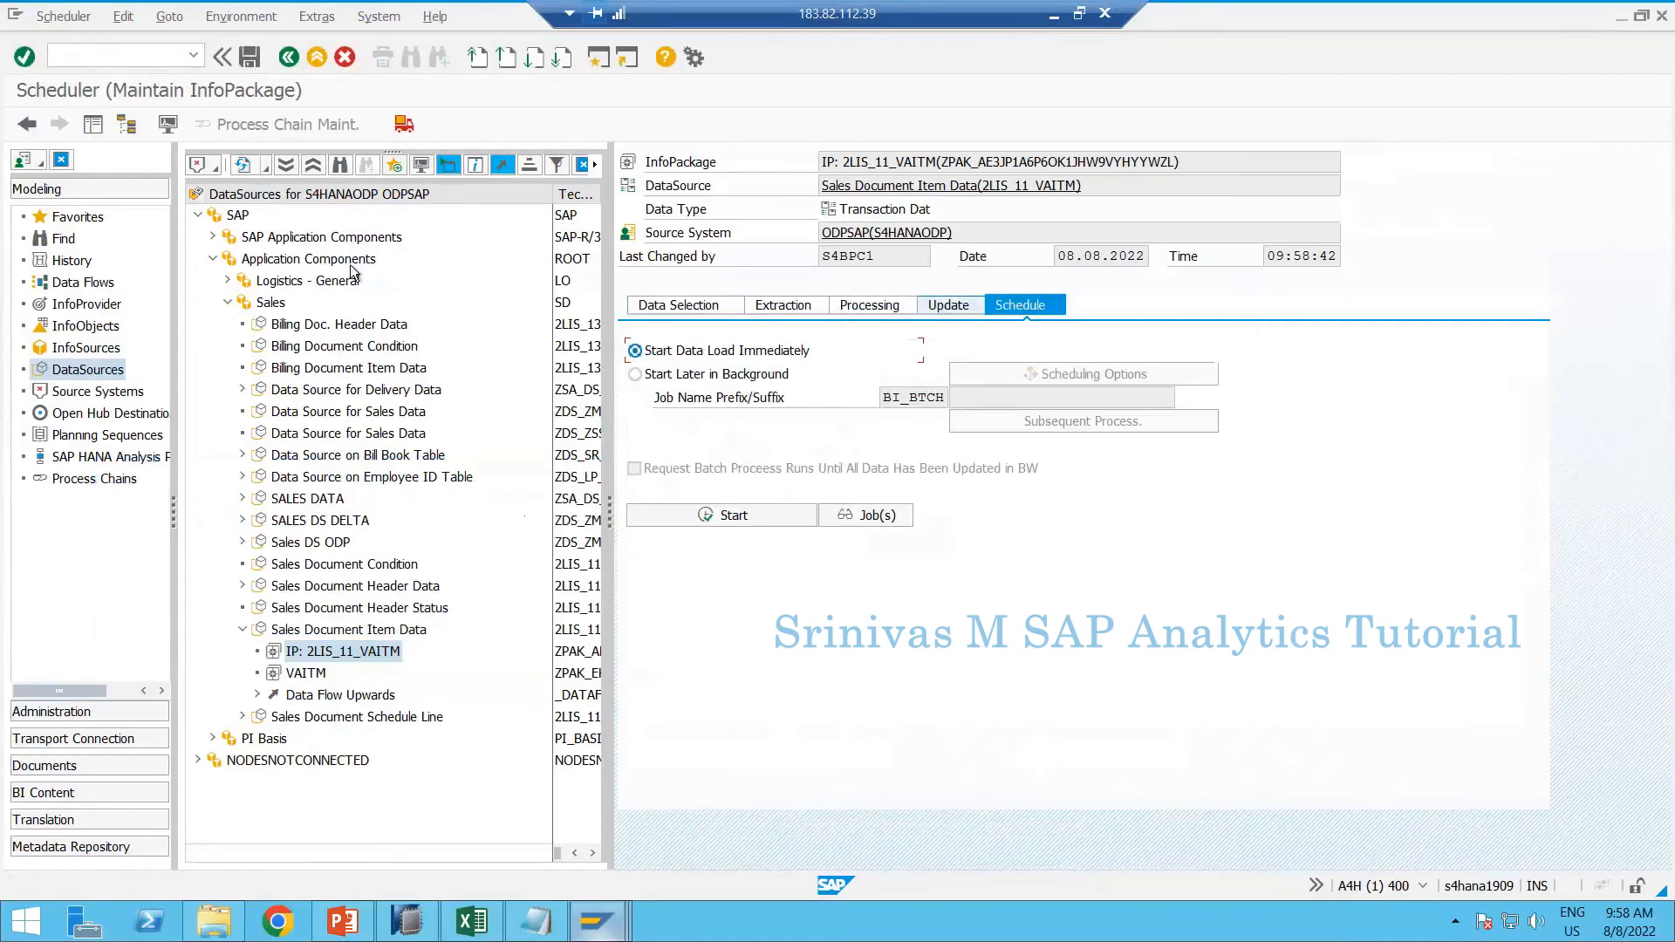
# Monitor the 09:58:40 request again, refreshing its status, and go back to the Data Warehousing Workbench DataSources tree
pyautogui.click(160, 124)
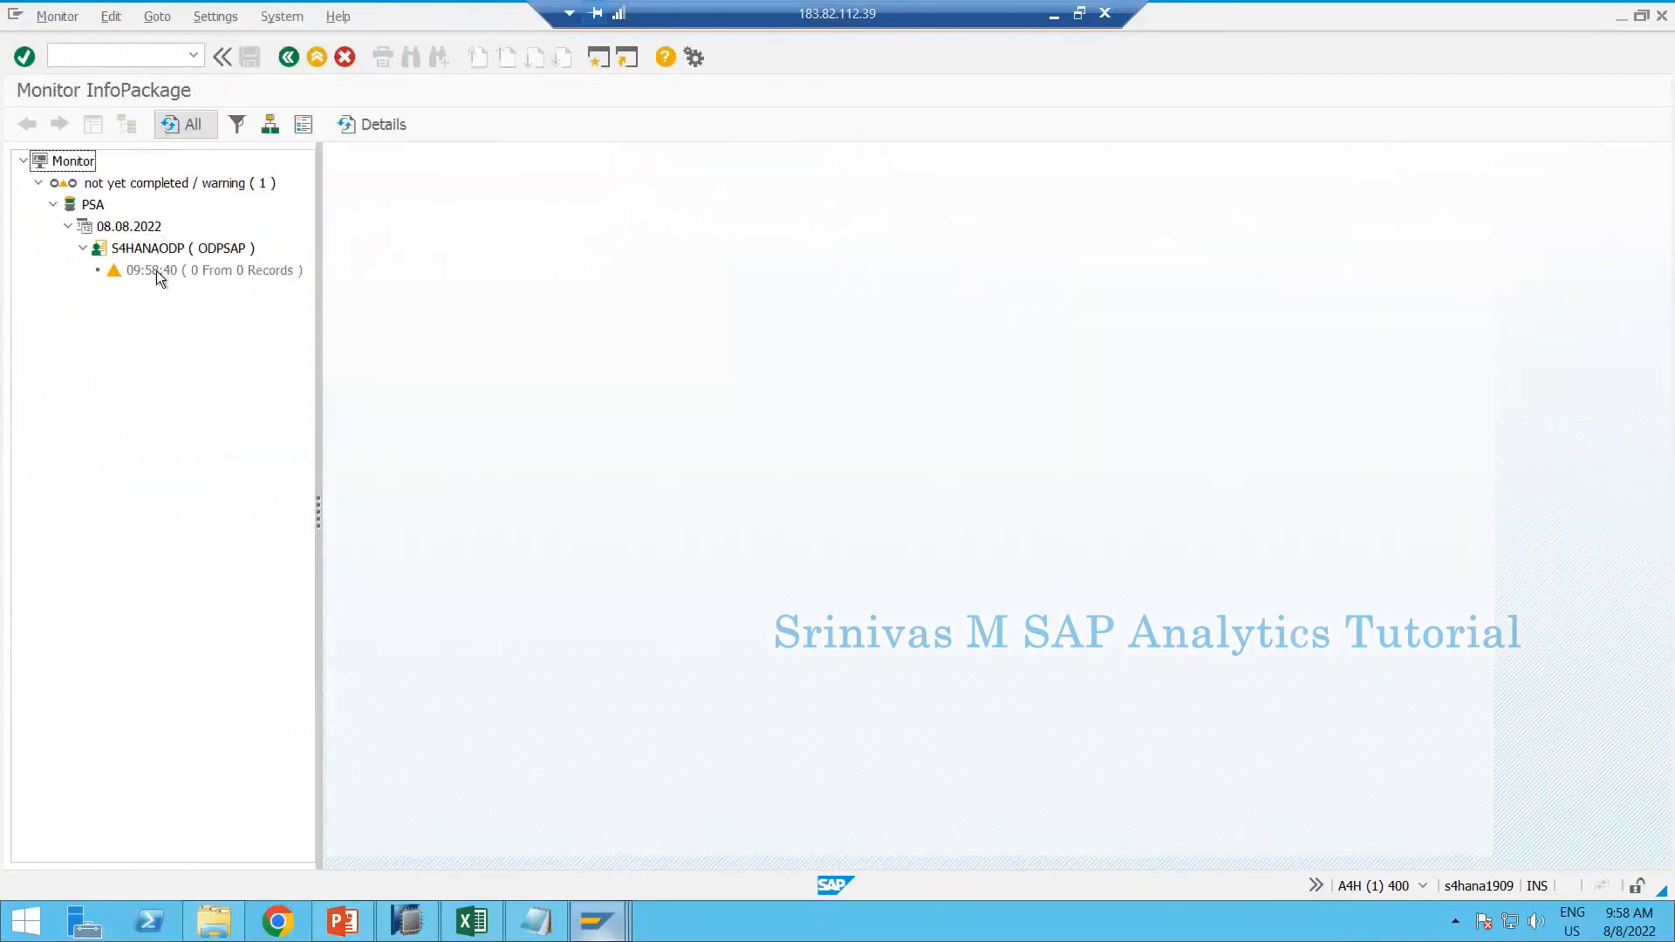
pyautogui.click(156, 271)
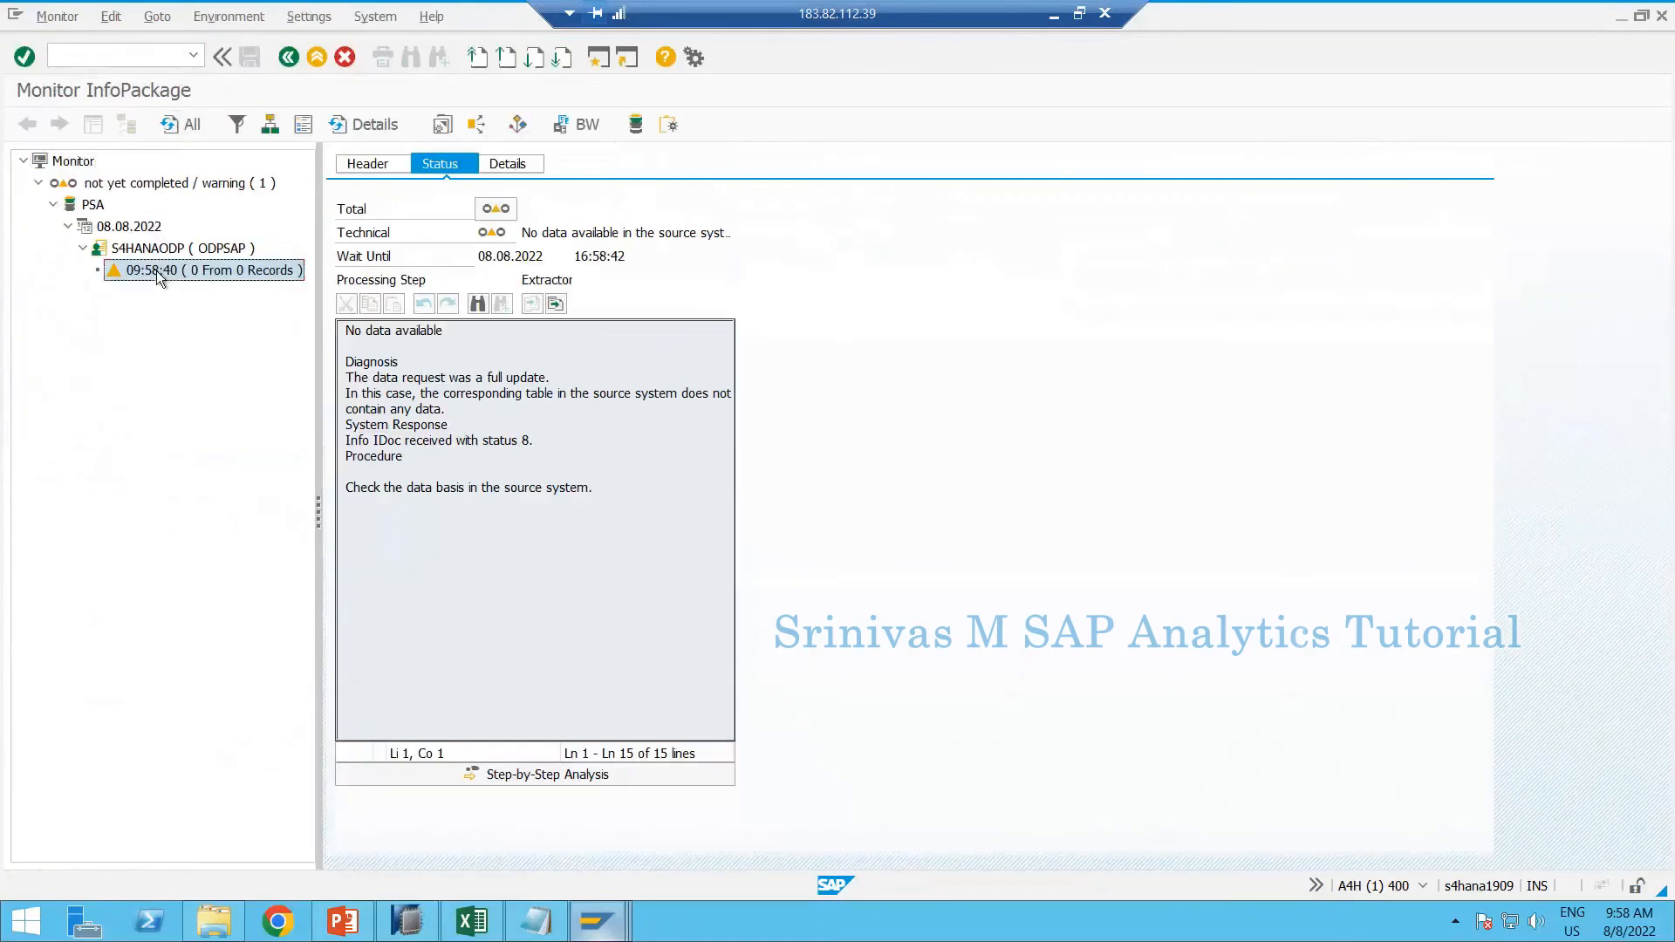
pyautogui.click(171, 132)
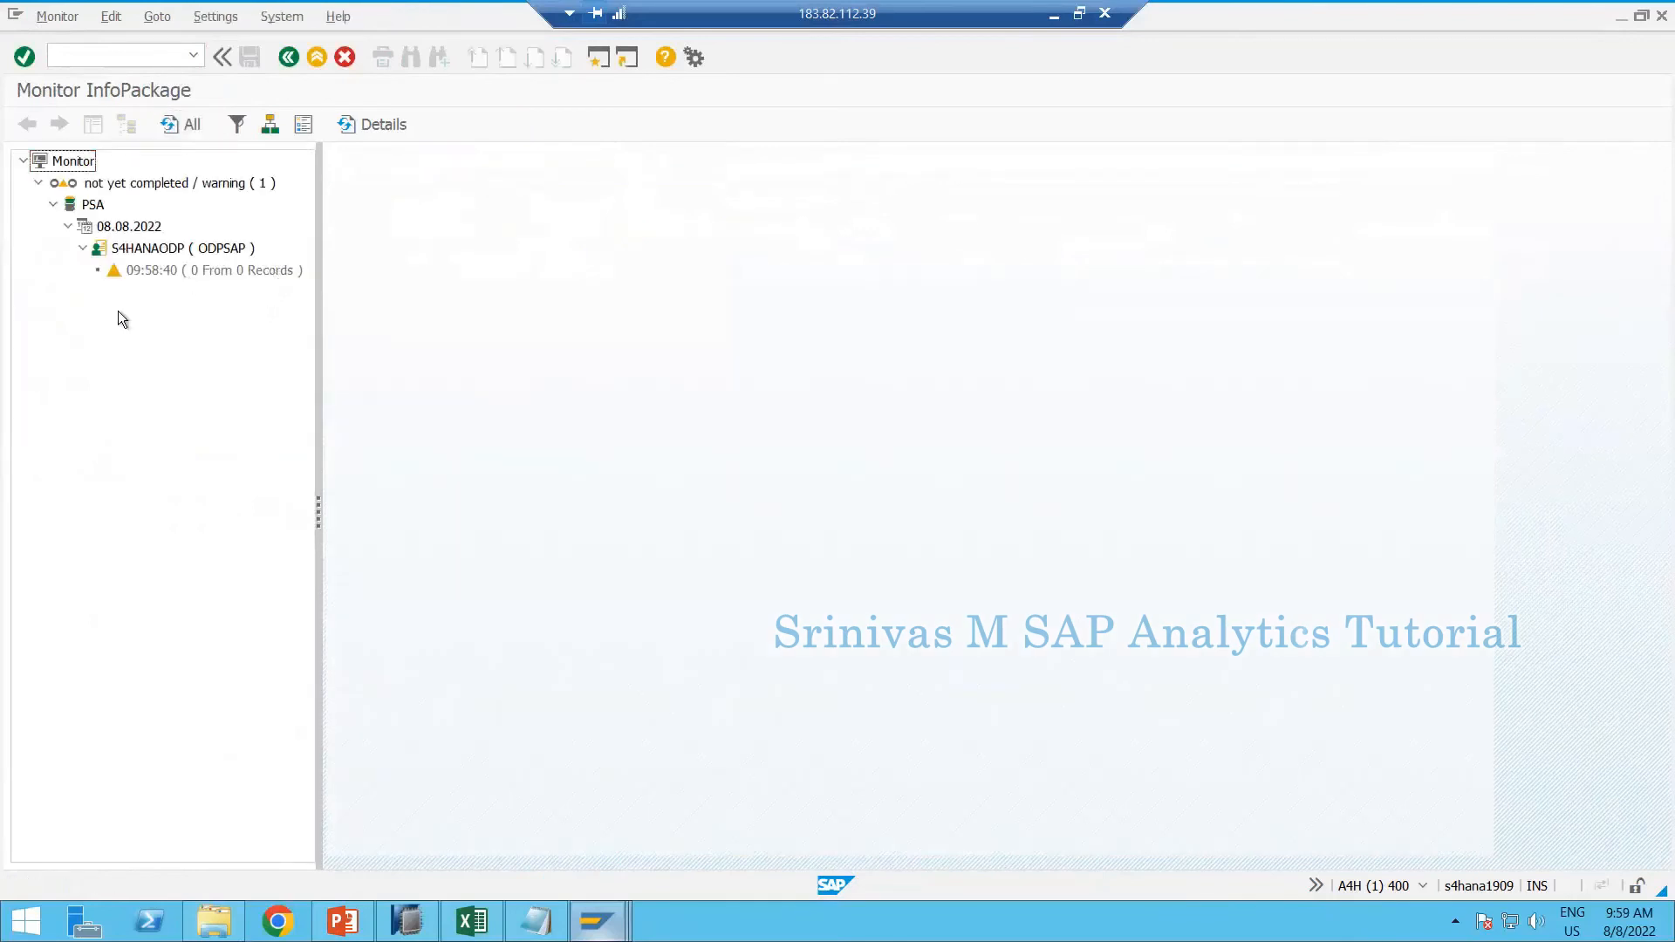
pyautogui.click(173, 127)
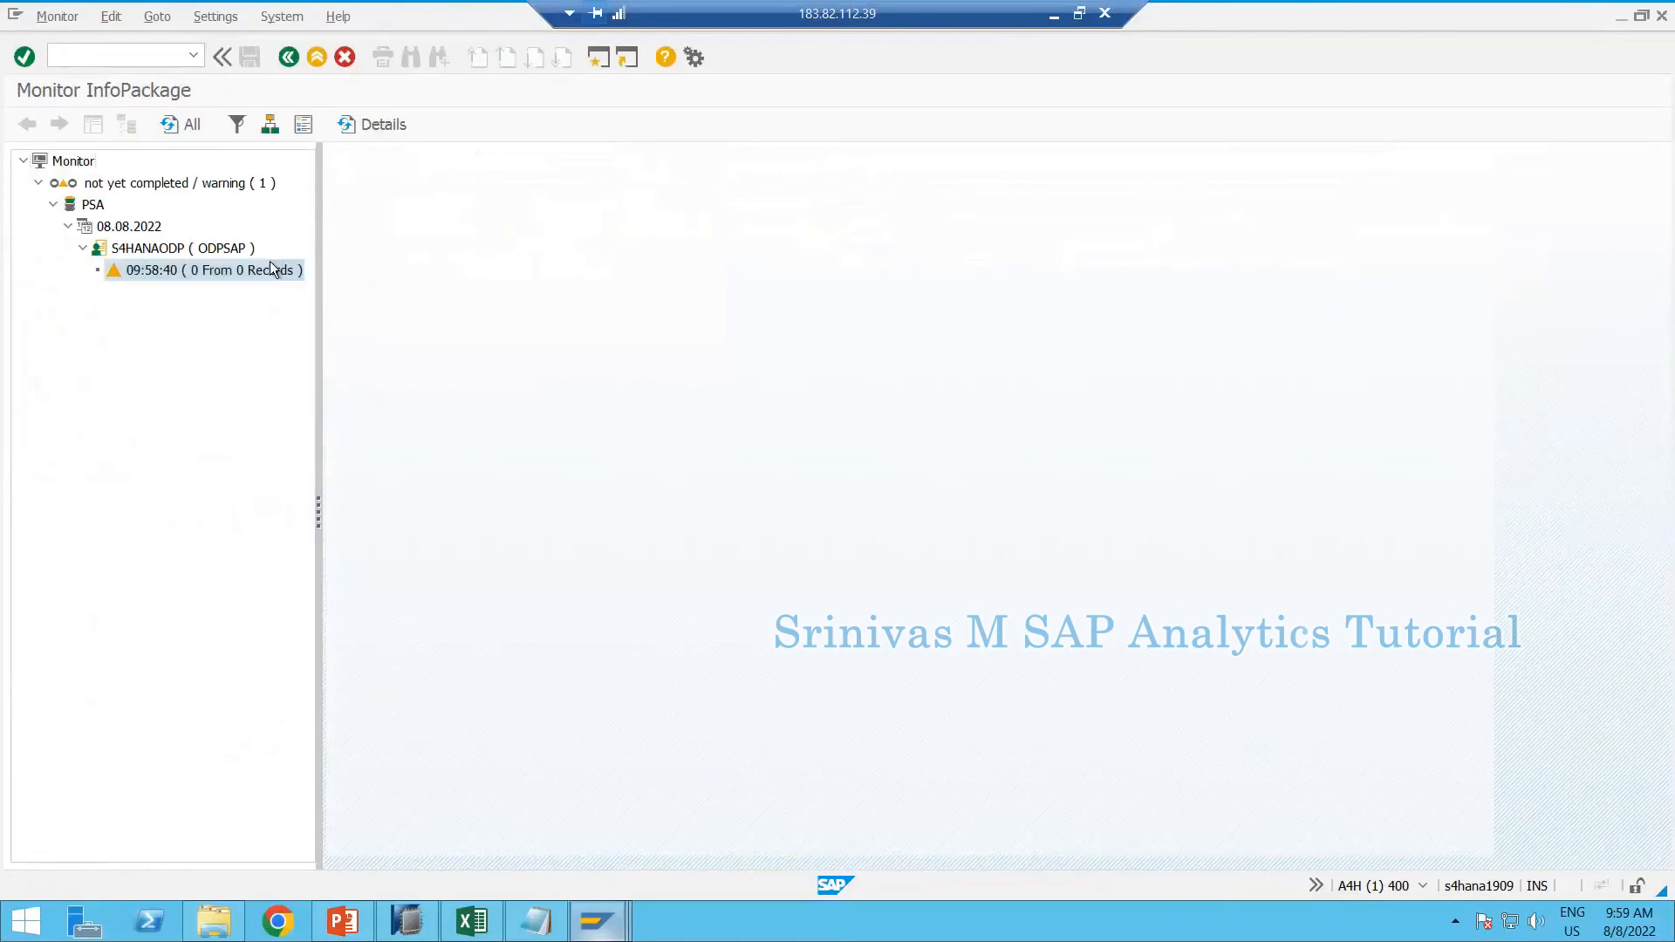
pyautogui.click(213, 271)
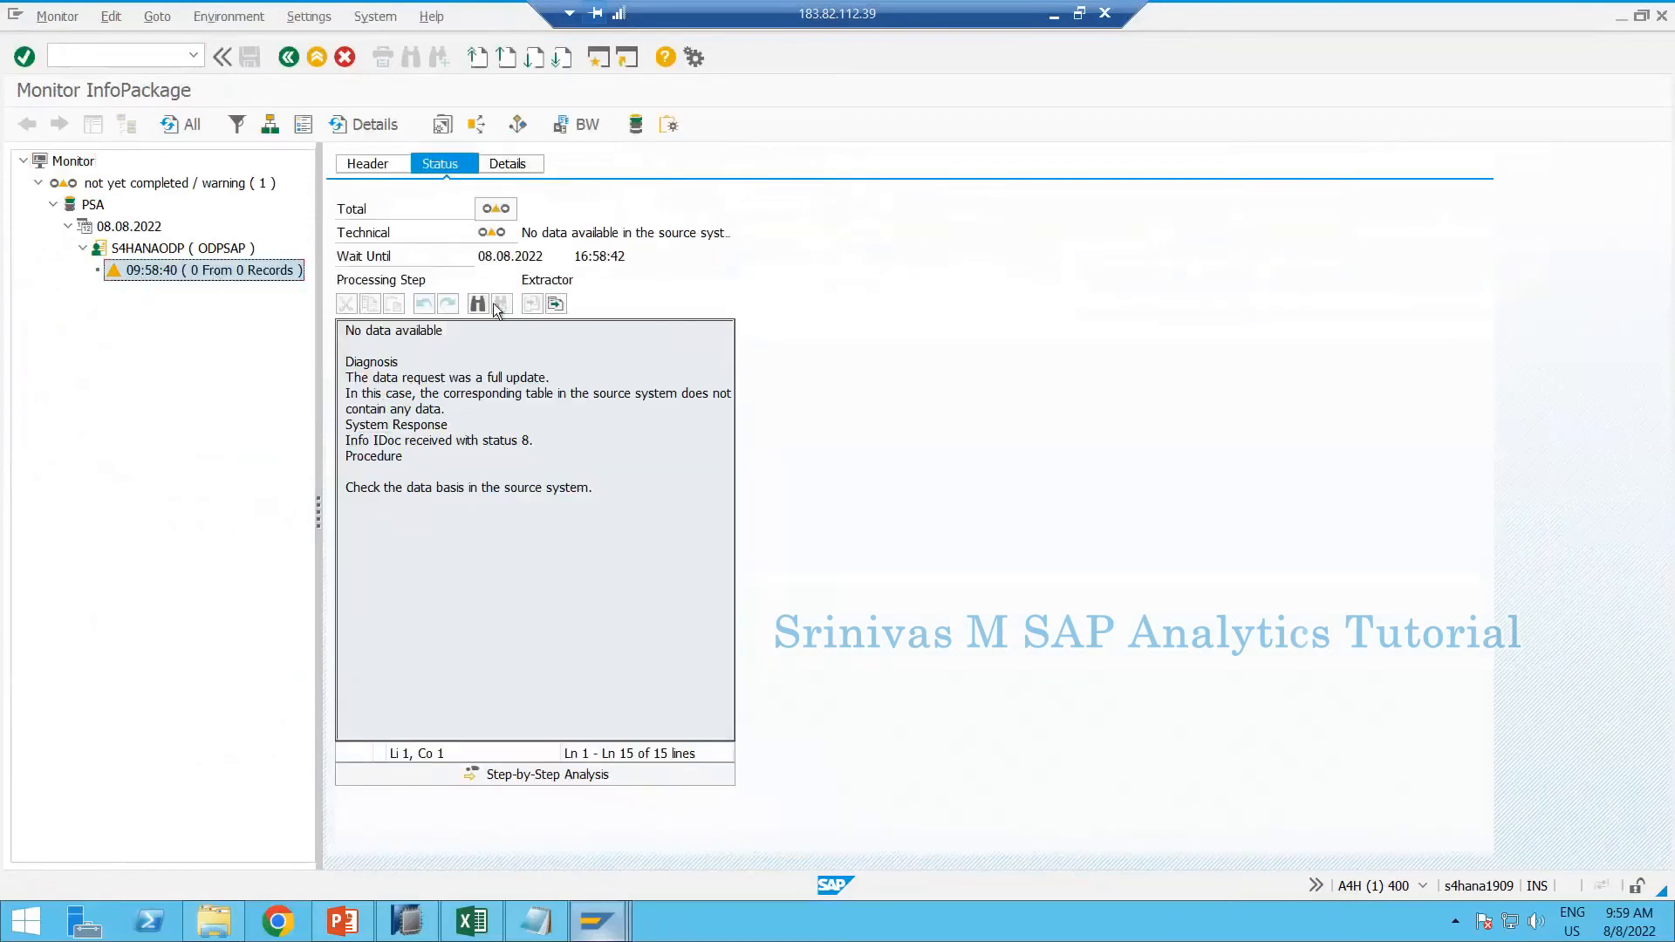
pyautogui.click(319, 54)
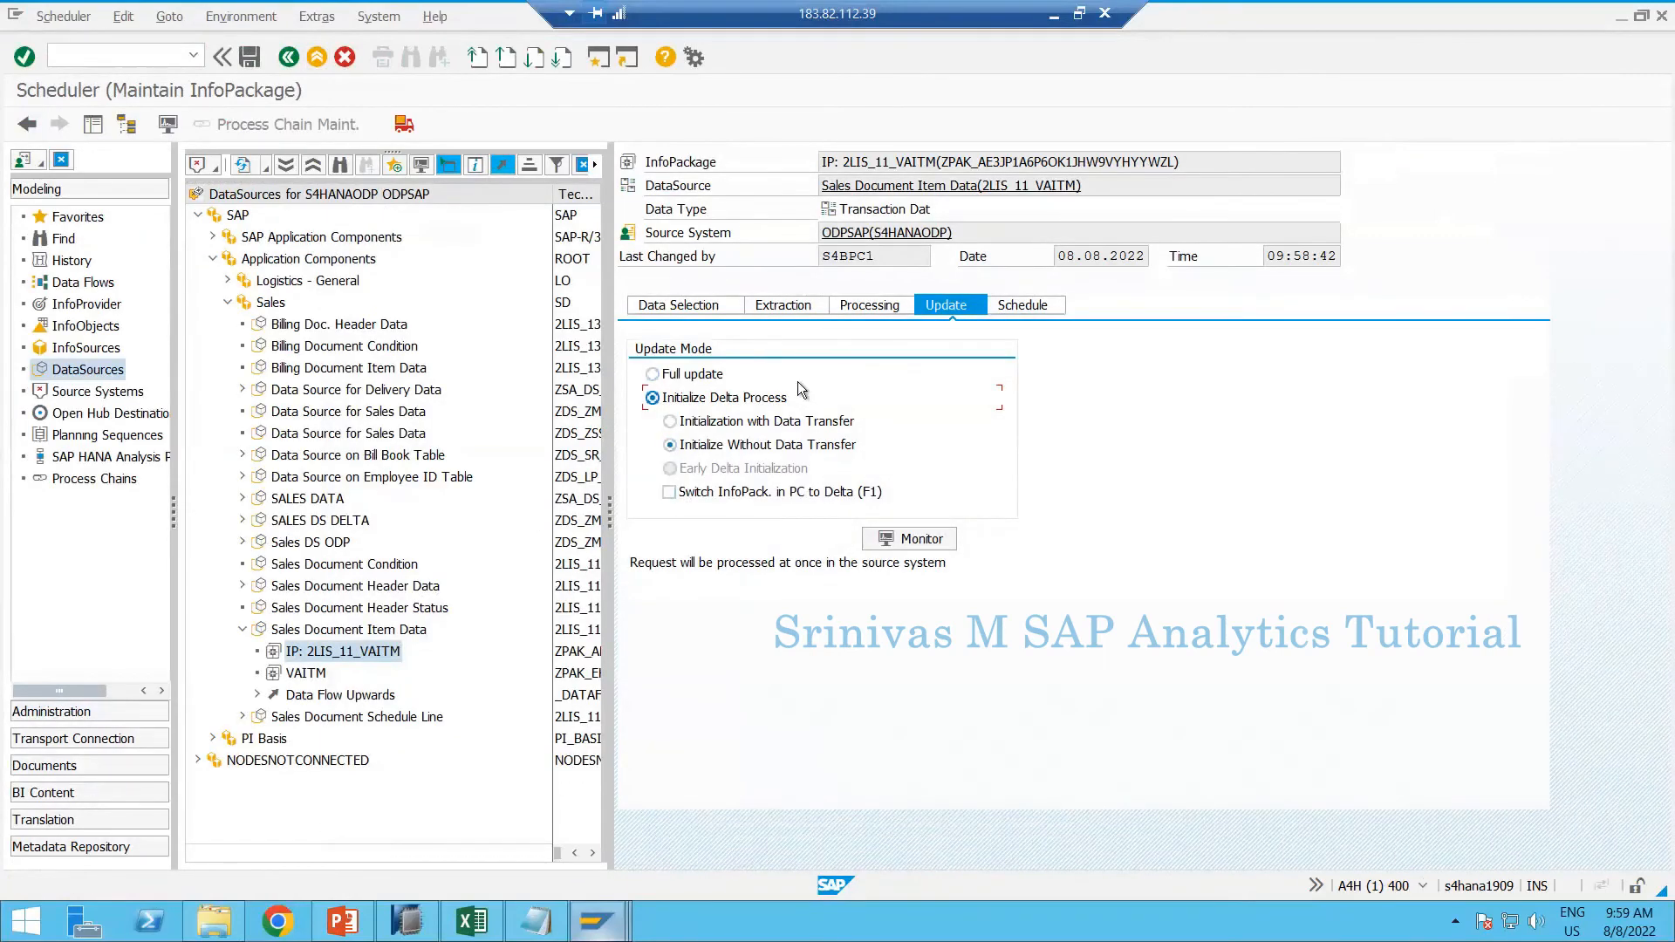
pyautogui.click(320, 63)
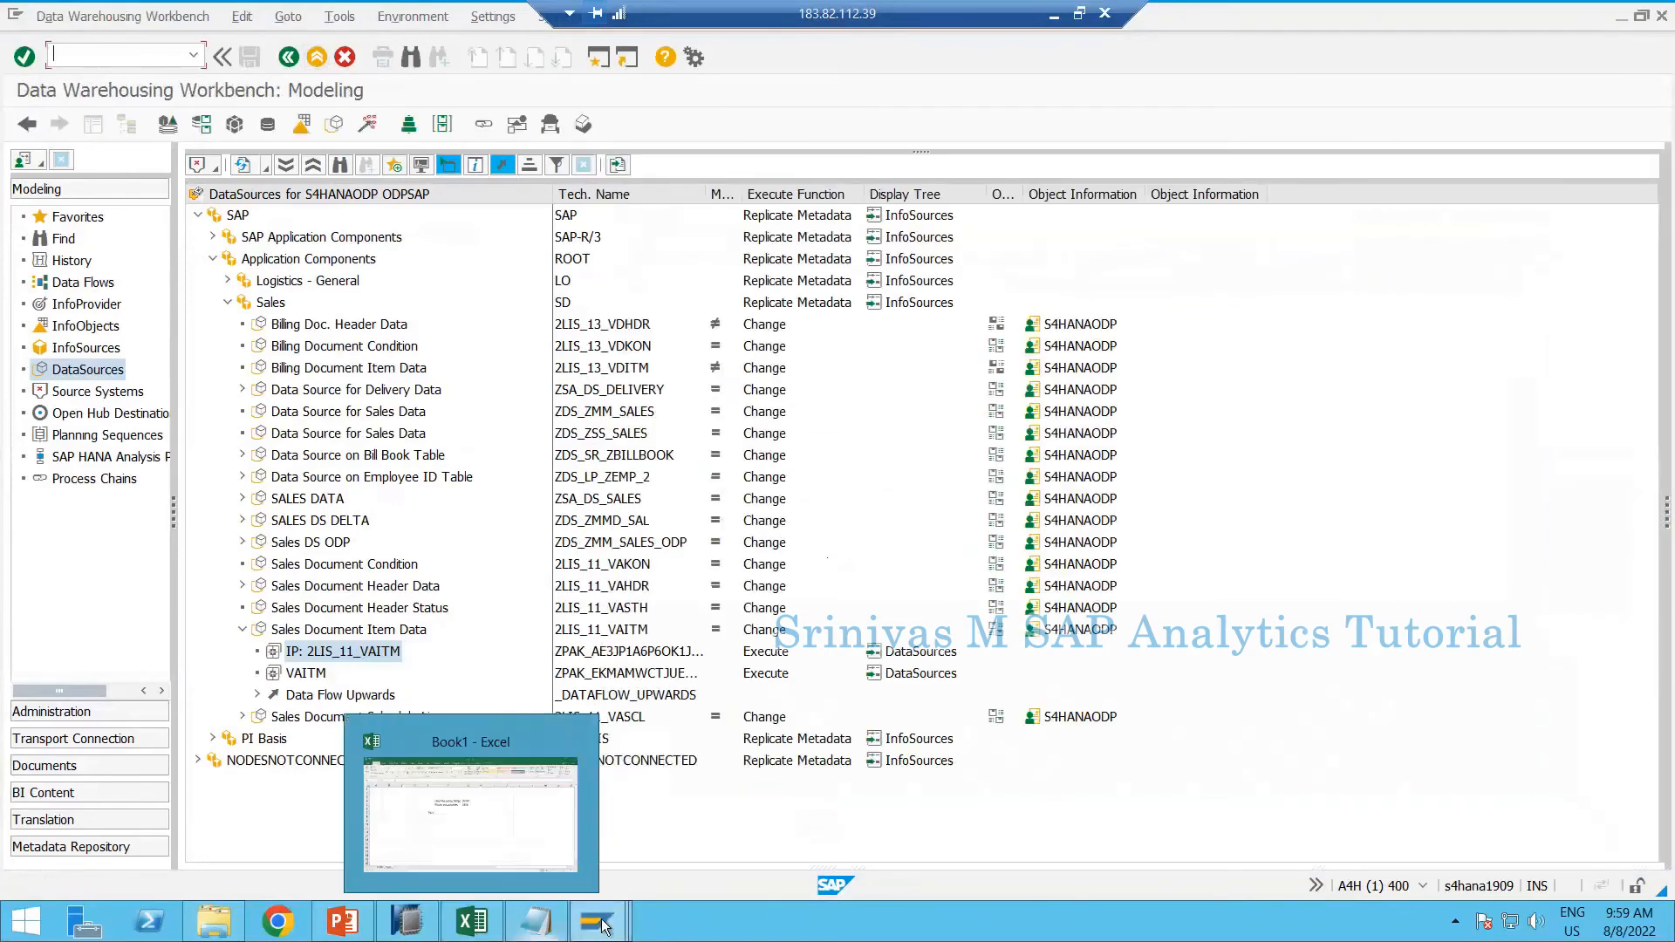
# Switch to the Book1 workbook in Excel and note LBWQ in cell F10 of Sheet2
pyautogui.moveTo(602, 926)
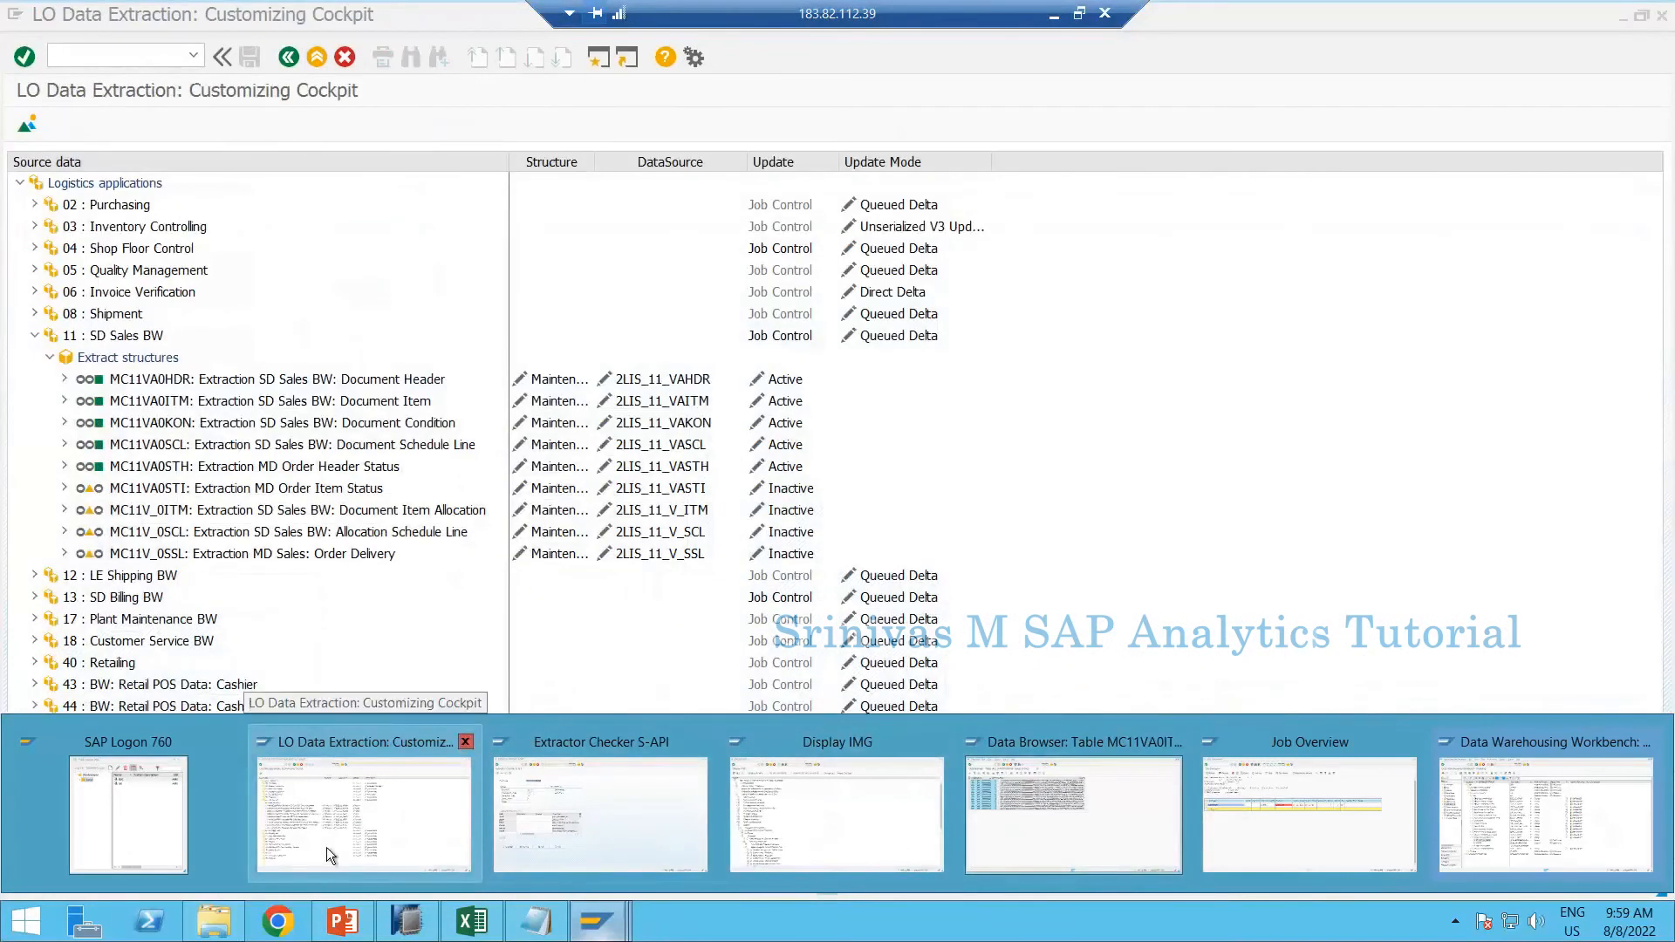
pyautogui.click(326, 846)
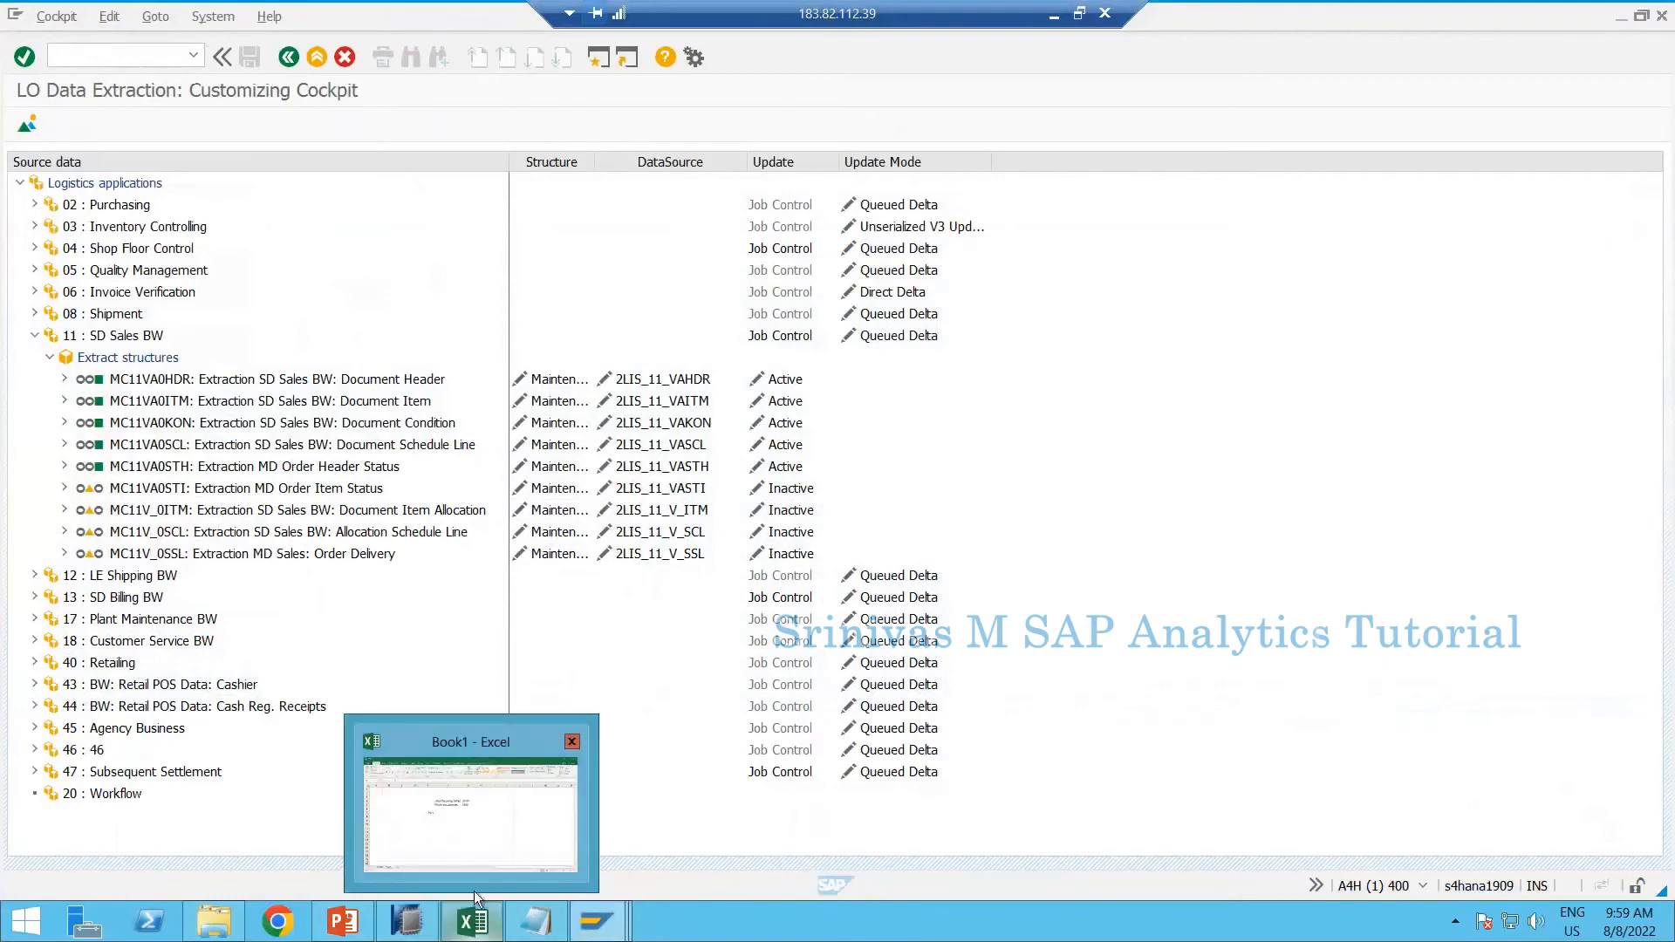
pyautogui.click(471, 921)
pyautogui.click(643, 525)
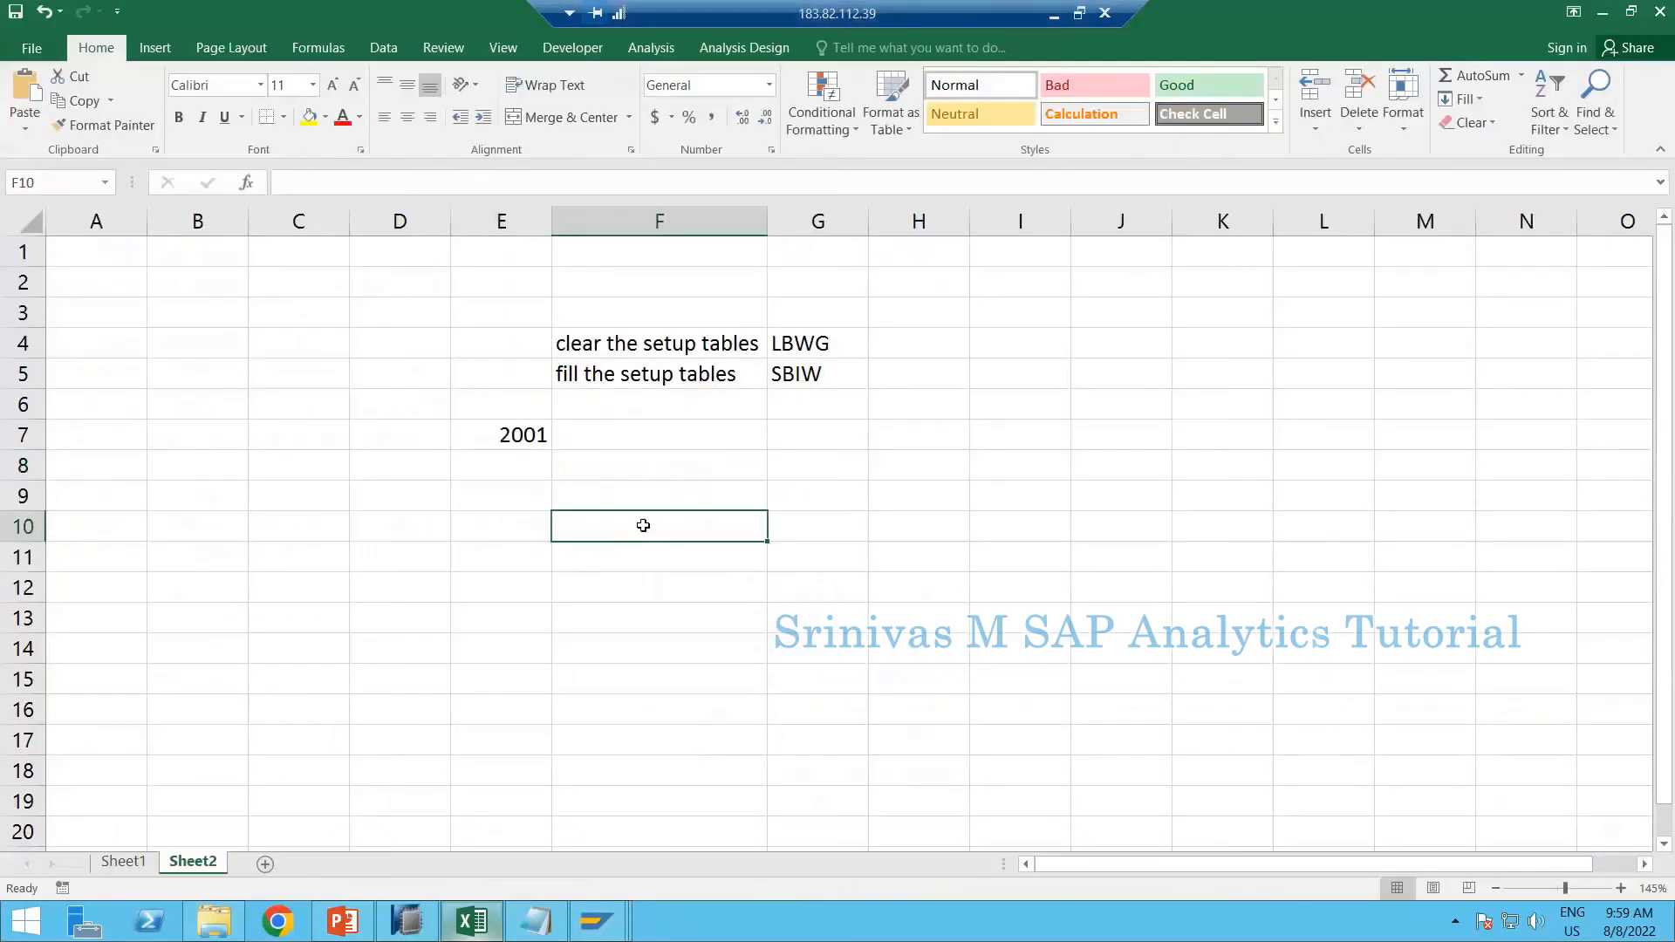
pyautogui.write('LBWQ')
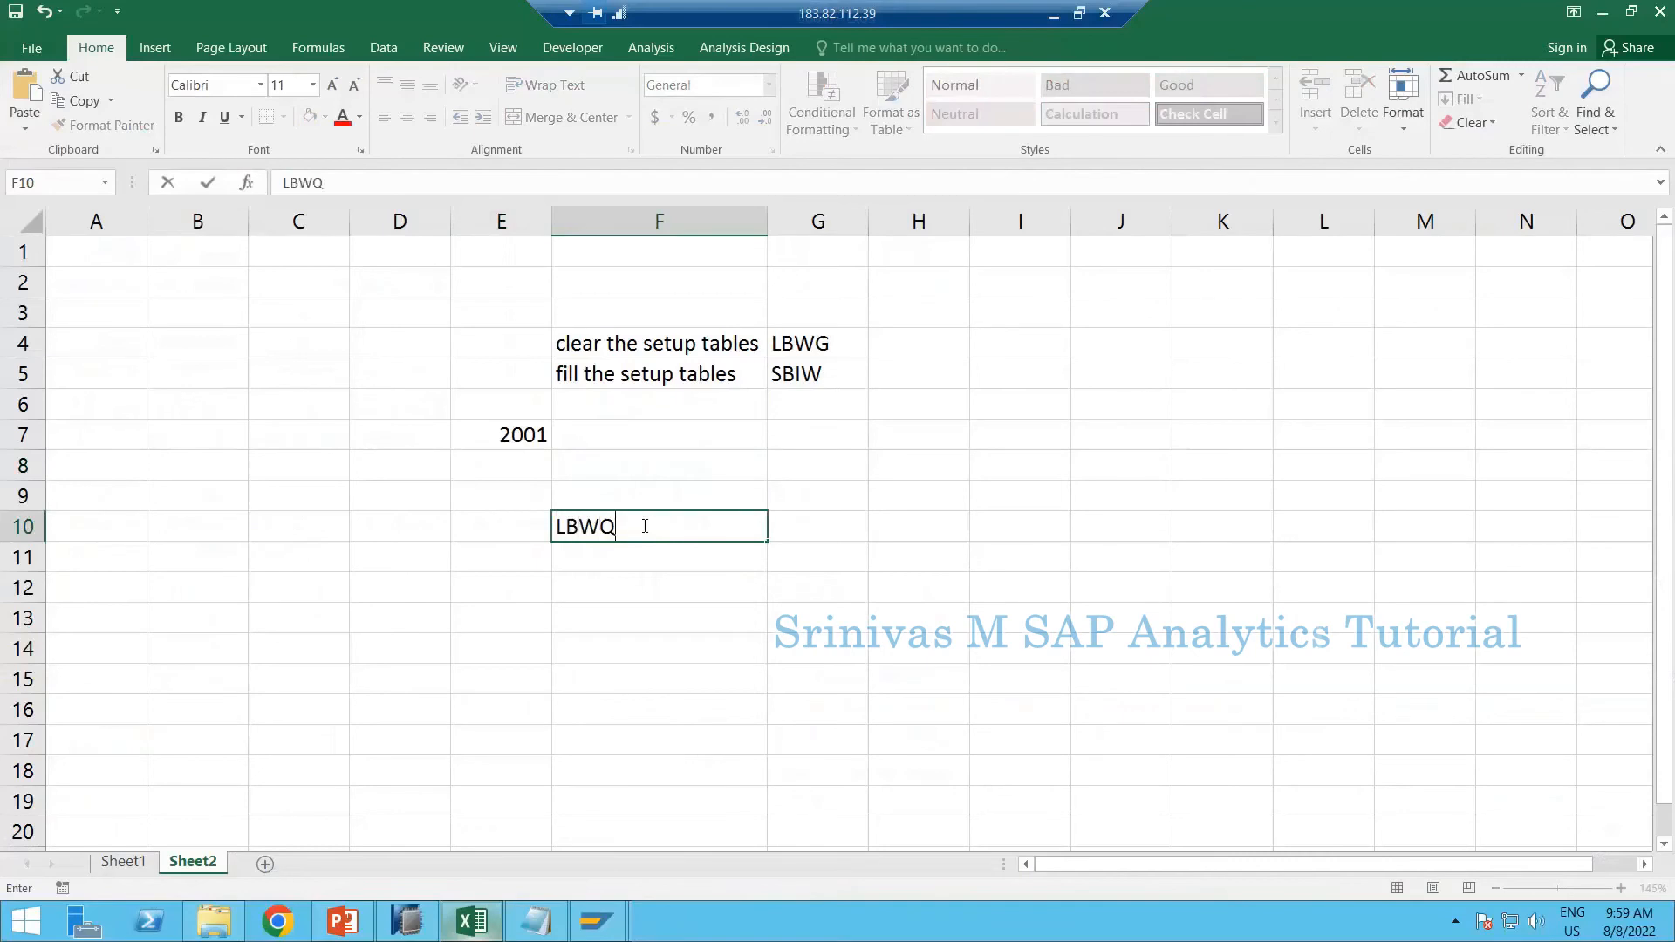
pyautogui.press('Return')
pyautogui.press('Up')
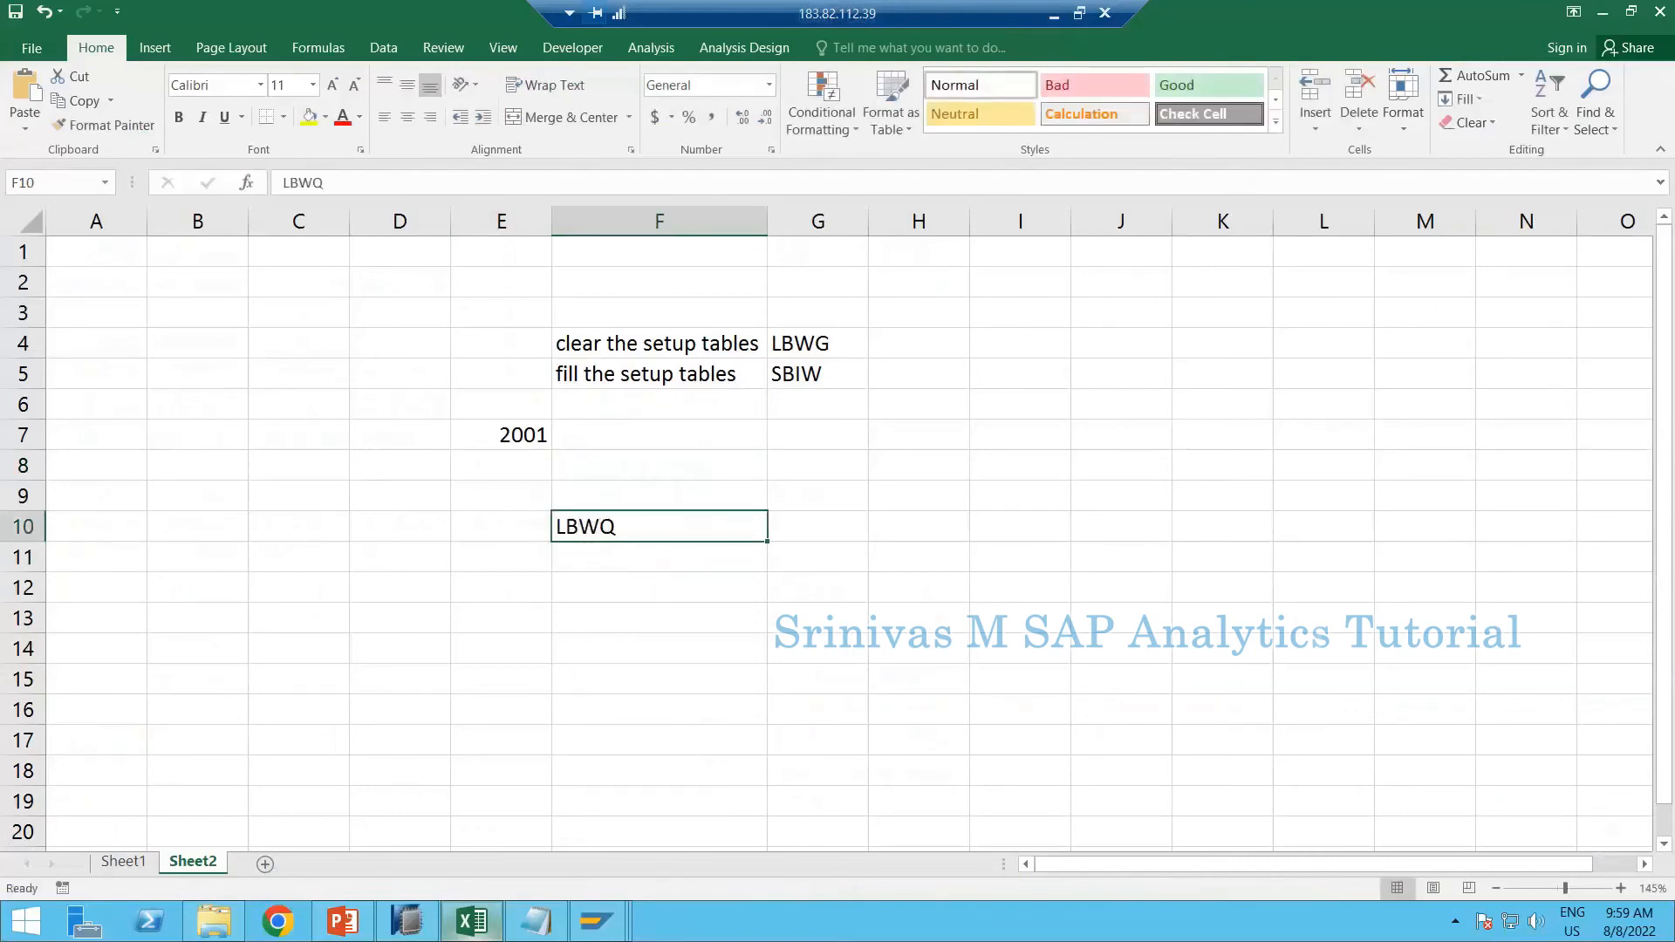
# Switch to the LO Data Extraction: Customizing Cockpit session in SAP and open transaction LBWQ to check the outbound queue
pyautogui.click(616, 931)
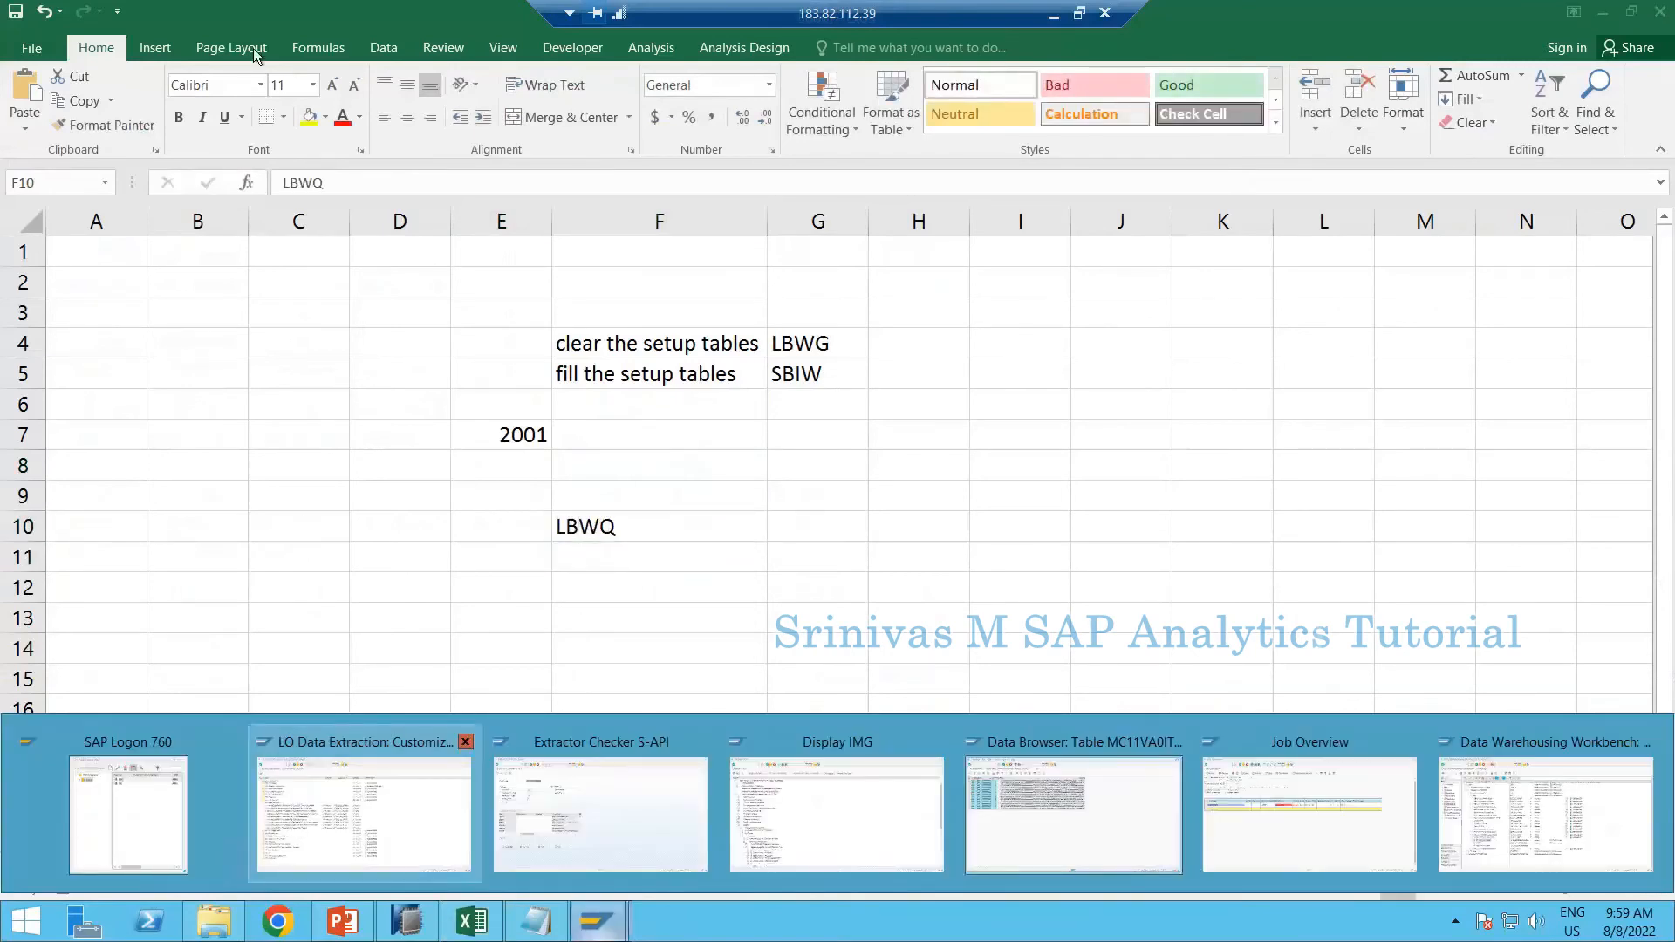
pyautogui.click(290, 819)
pyautogui.write('/nlbwq')
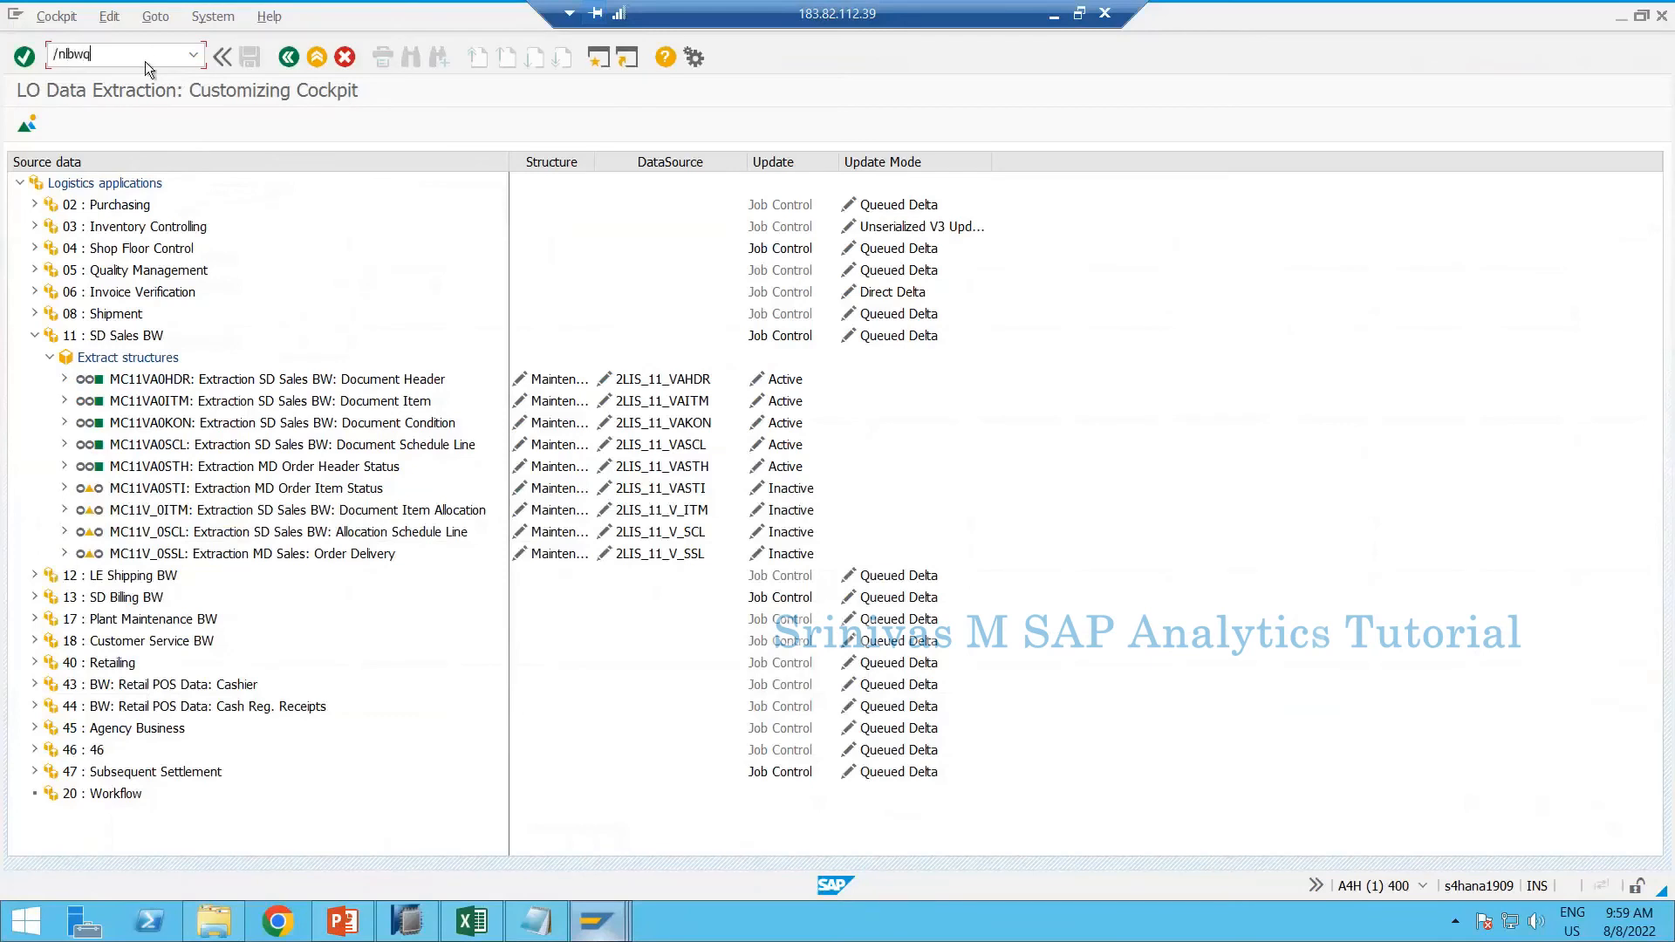
pyautogui.press('Return')
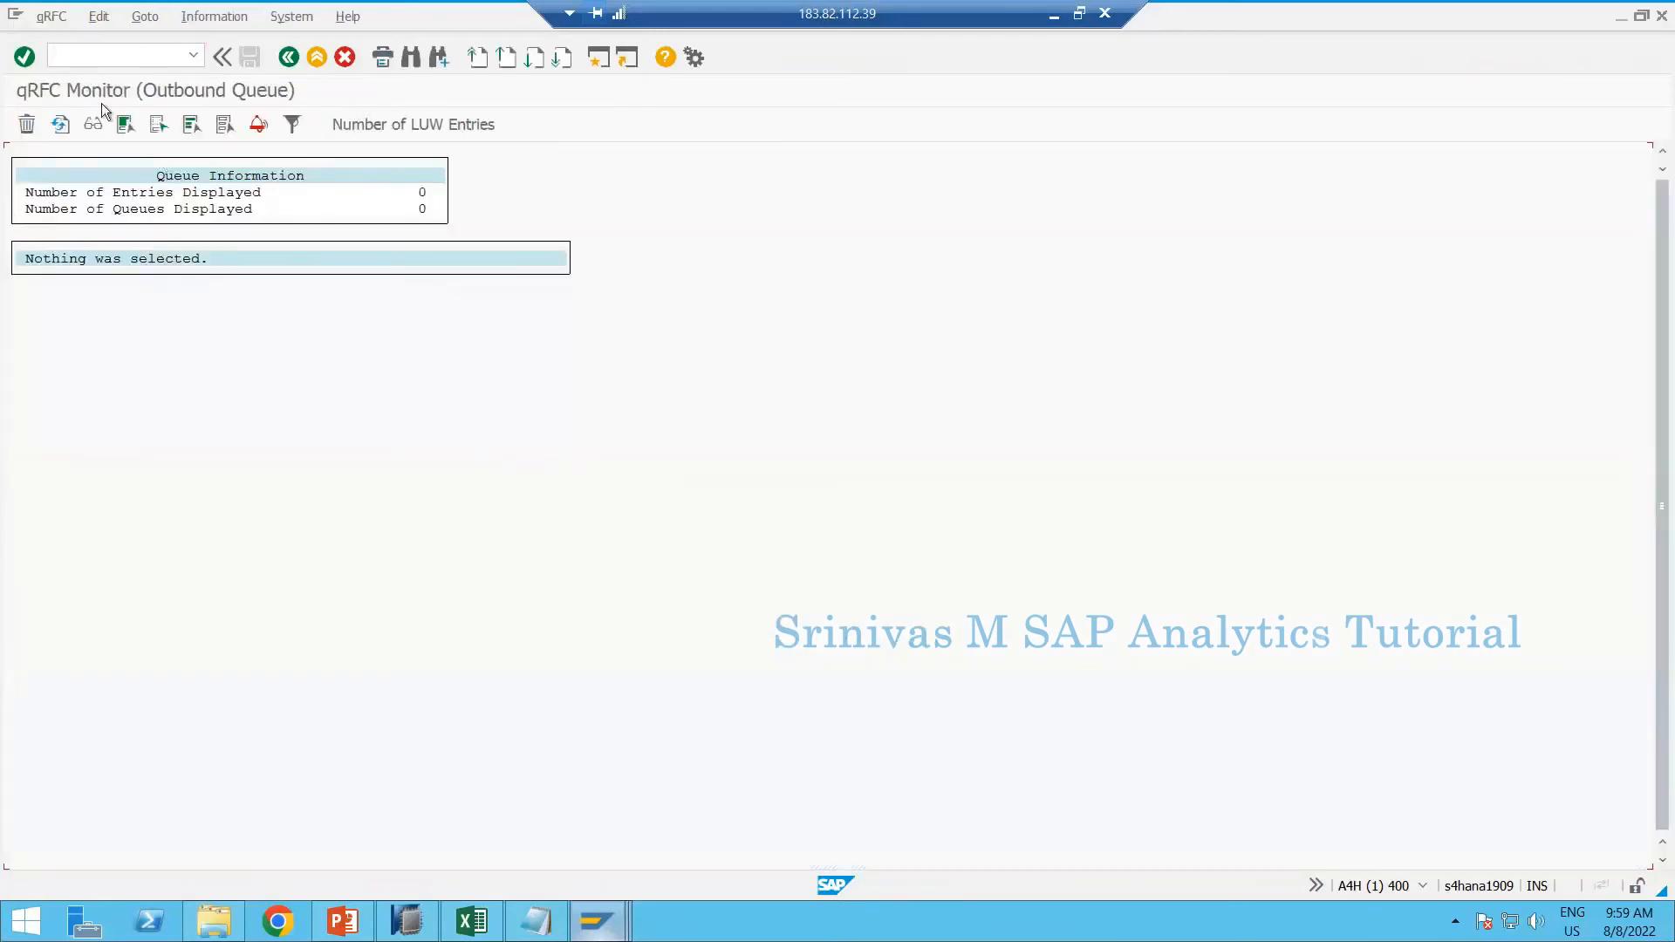
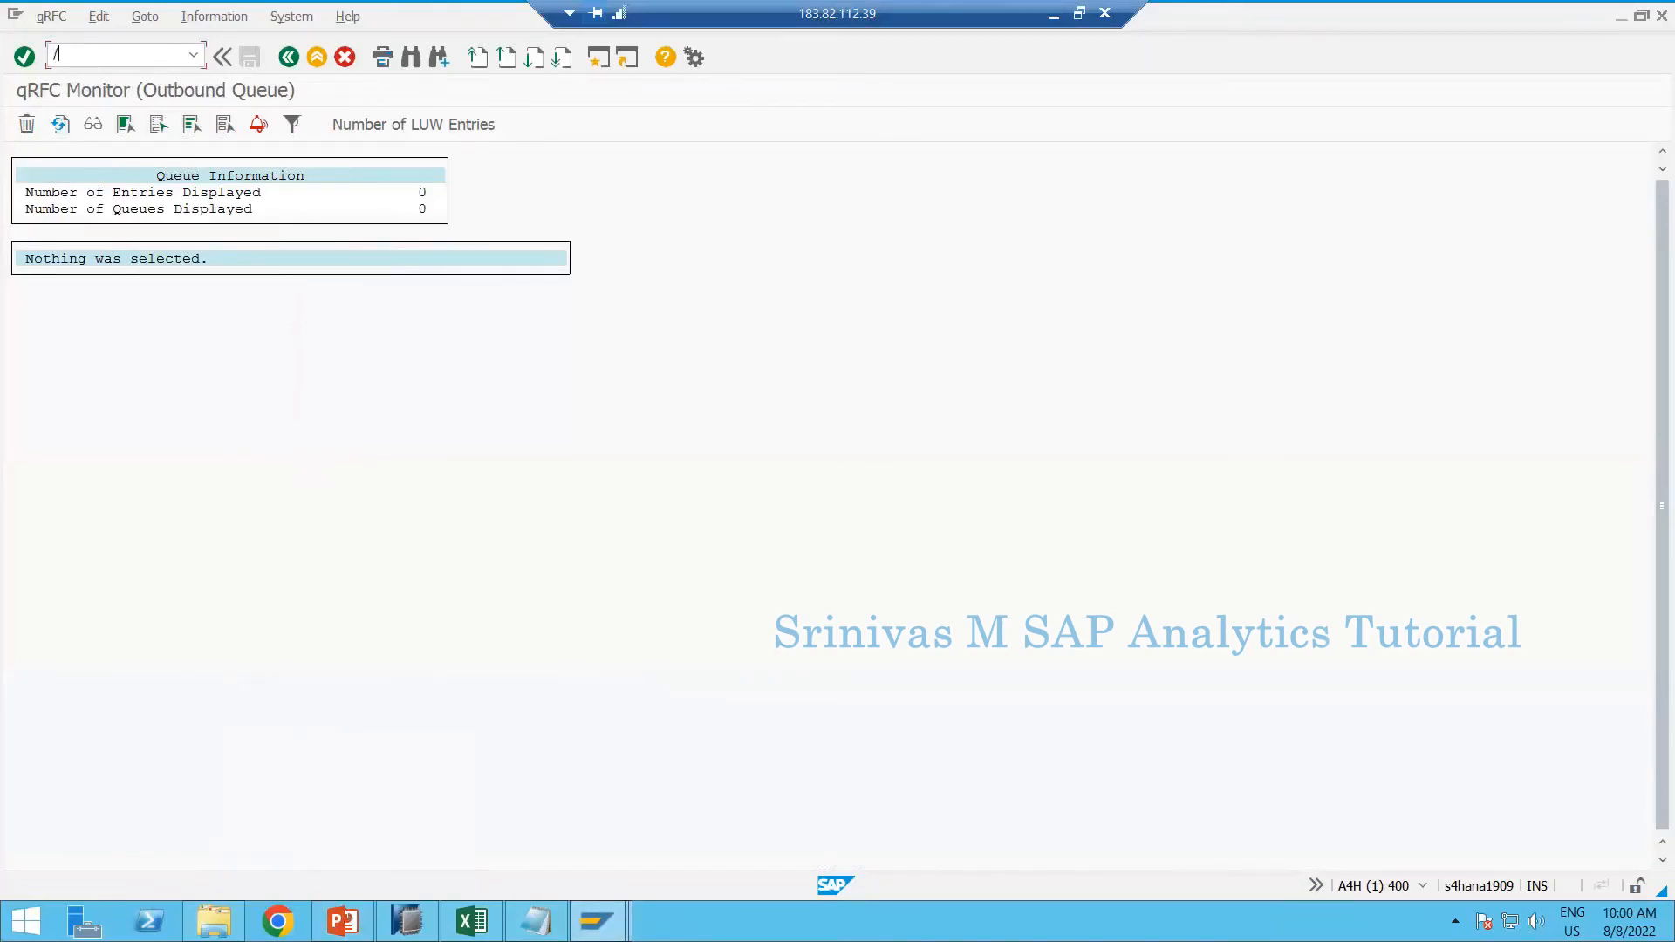
# Start transaction VA02 and open the first previously used sales order for changes
pyautogui.write('va02')
pyautogui.press('Return')
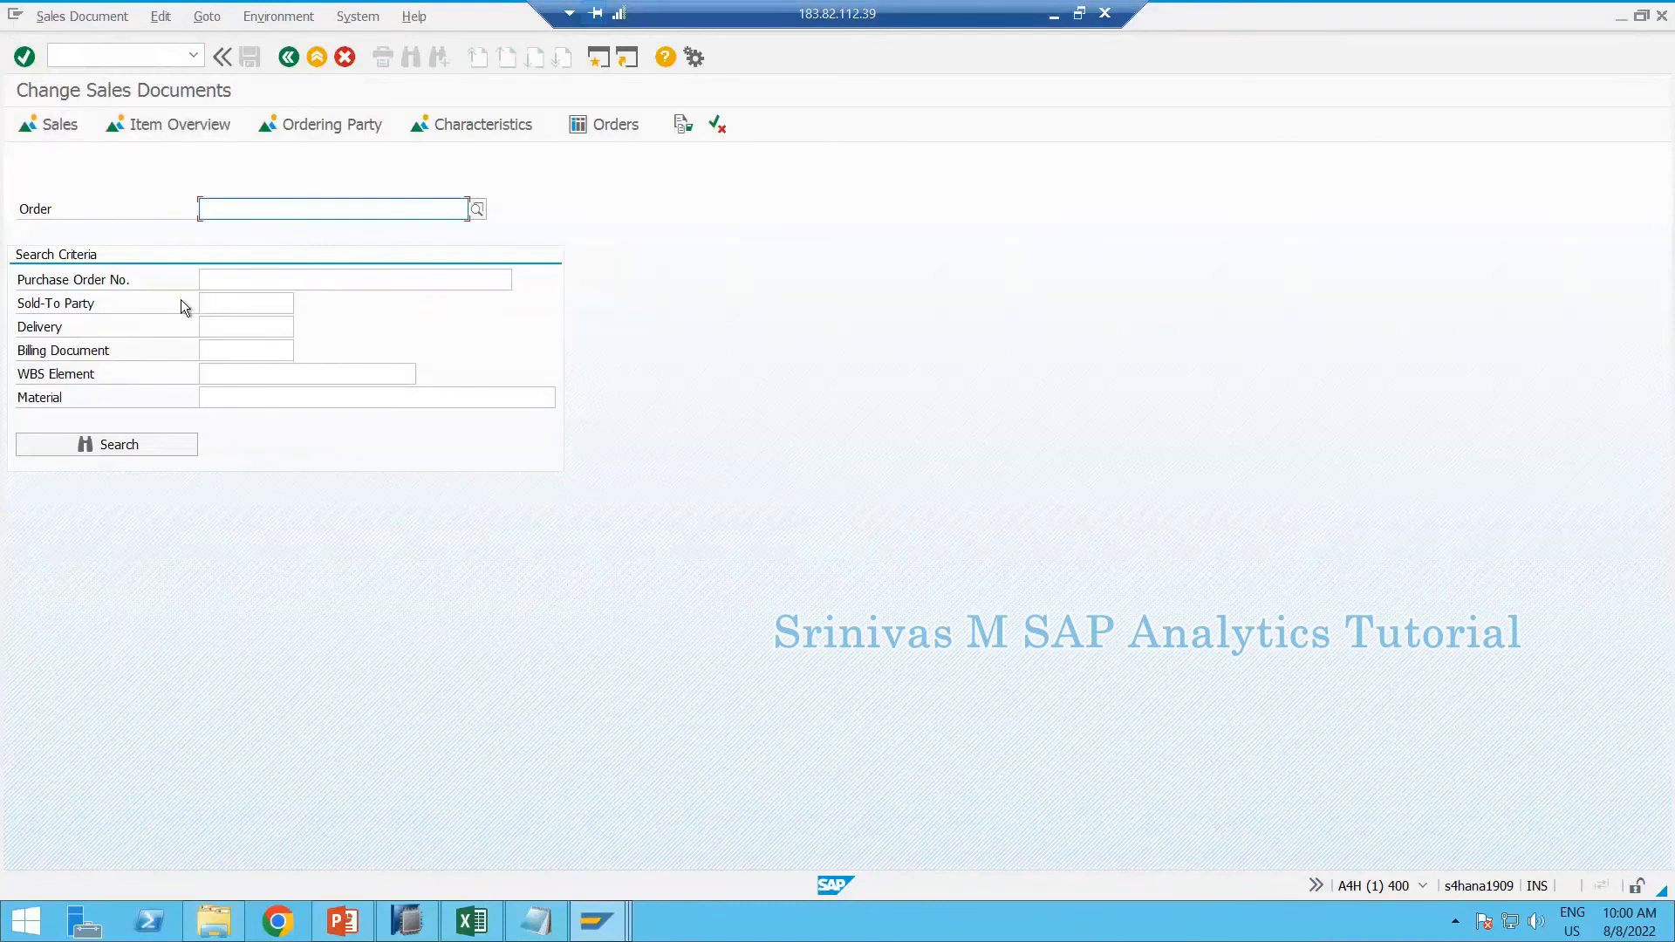
pyautogui.press('BackSpace')
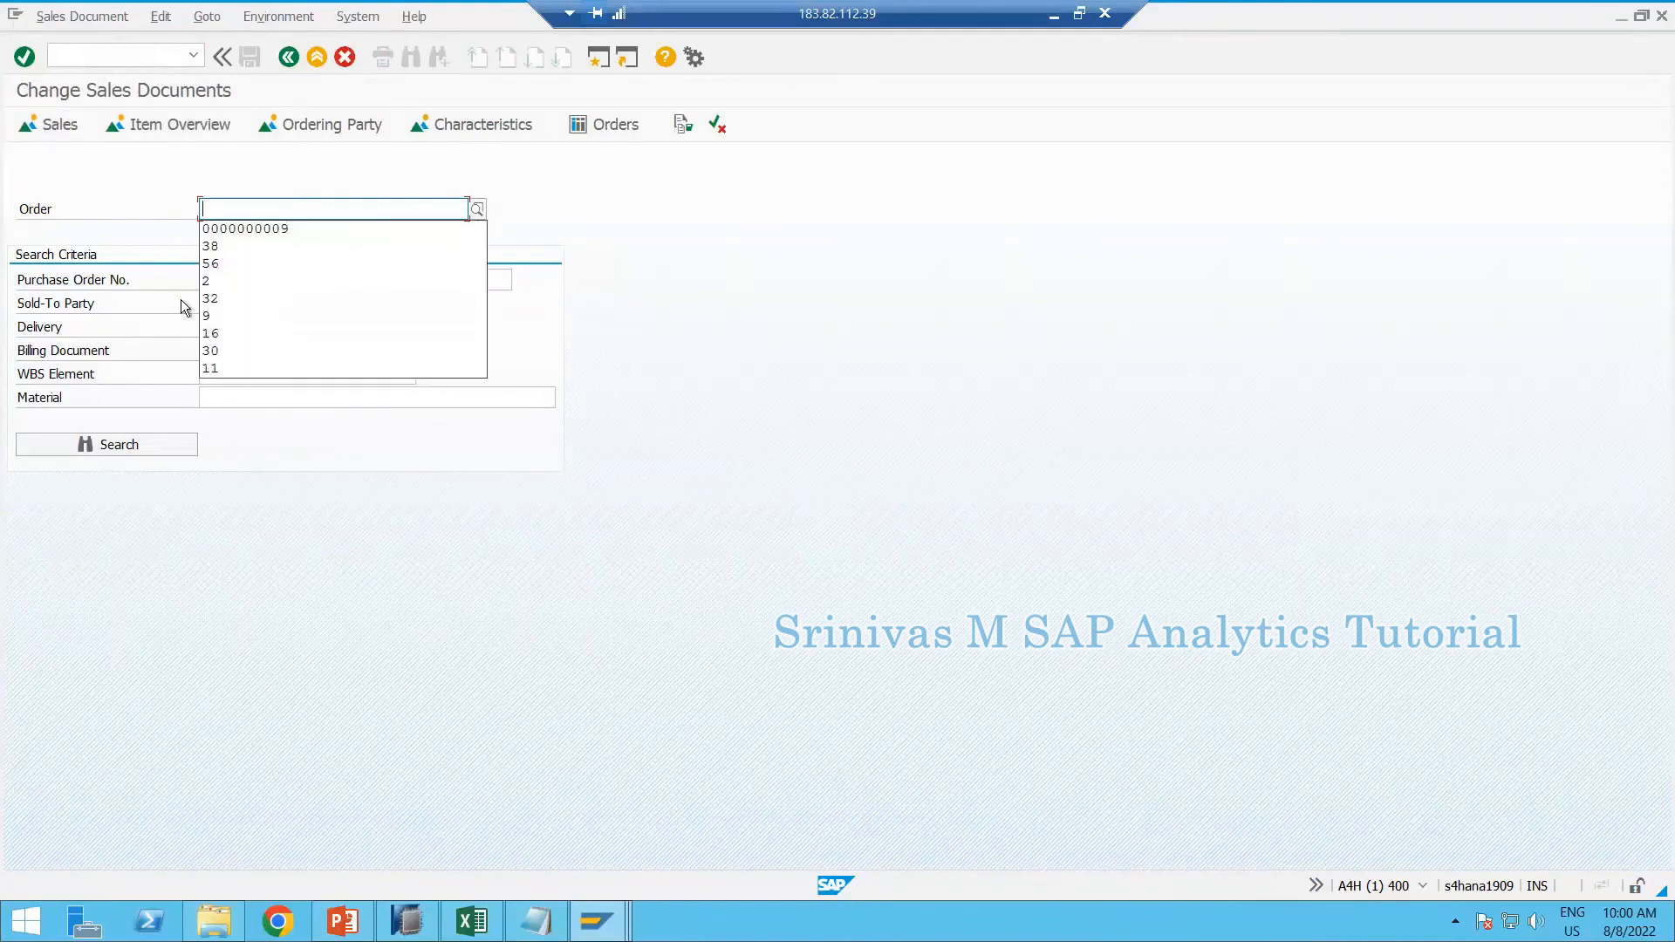
pyautogui.press('Down')
pyautogui.press('Return')
pyautogui.press('Return')
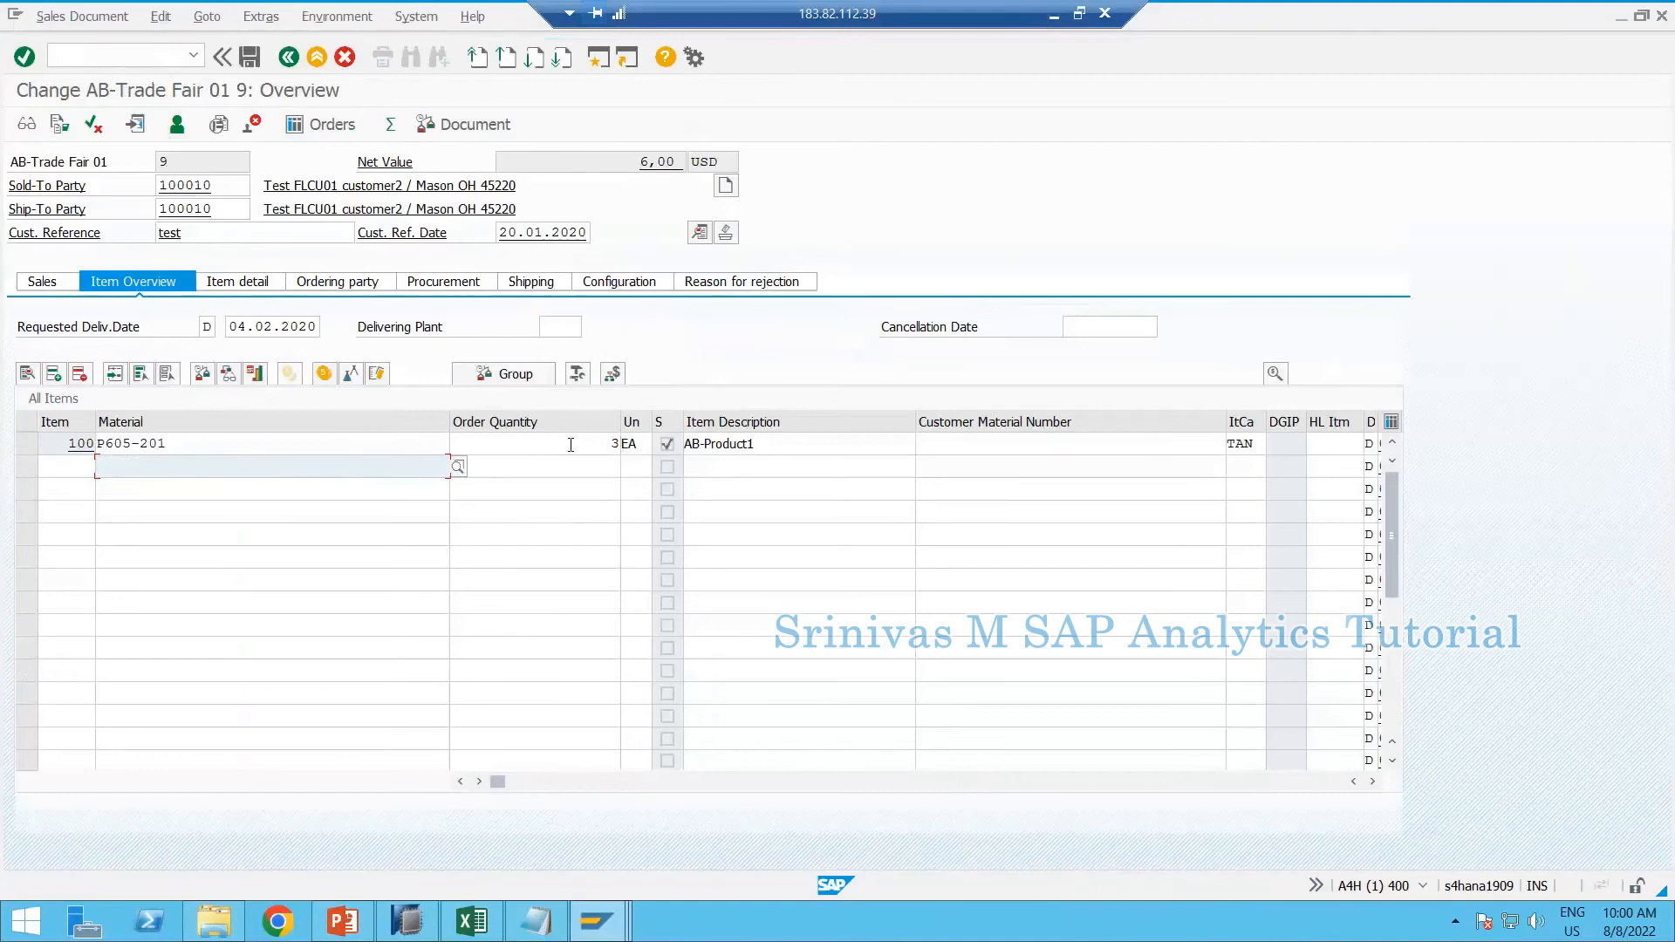
# Set the order quantity of item 100, material P605-201, to 4 and continue past the availability control
pyautogui.click(611, 443)
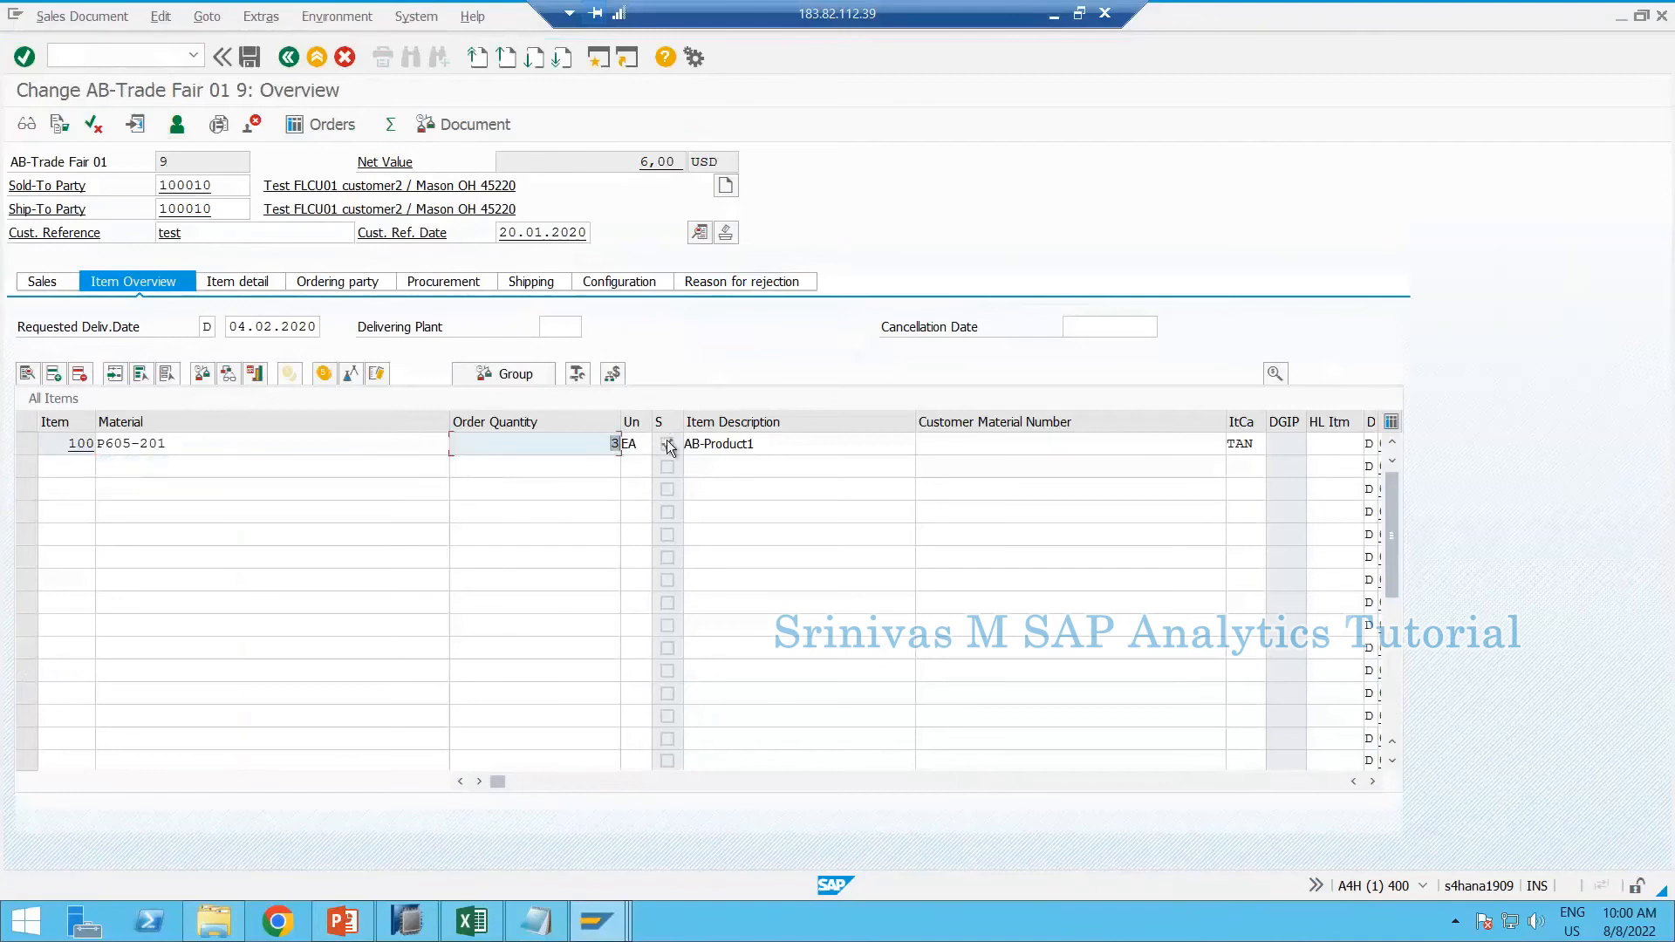
pyautogui.write('4')
pyautogui.click(668, 445)
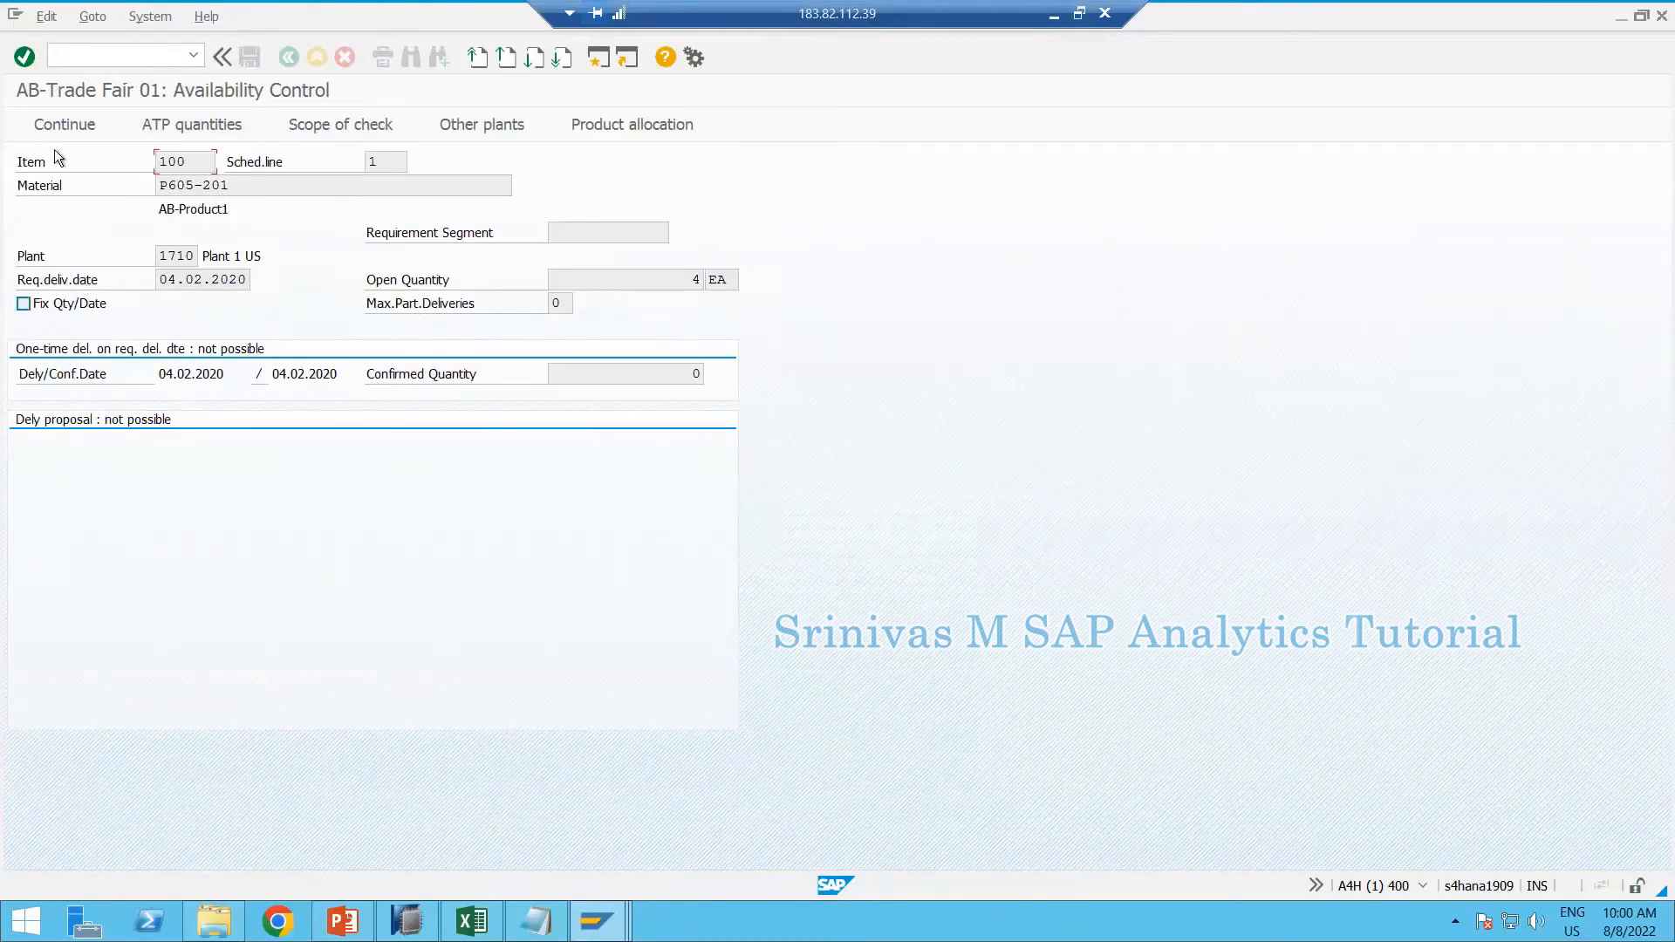
pyautogui.click(56, 125)
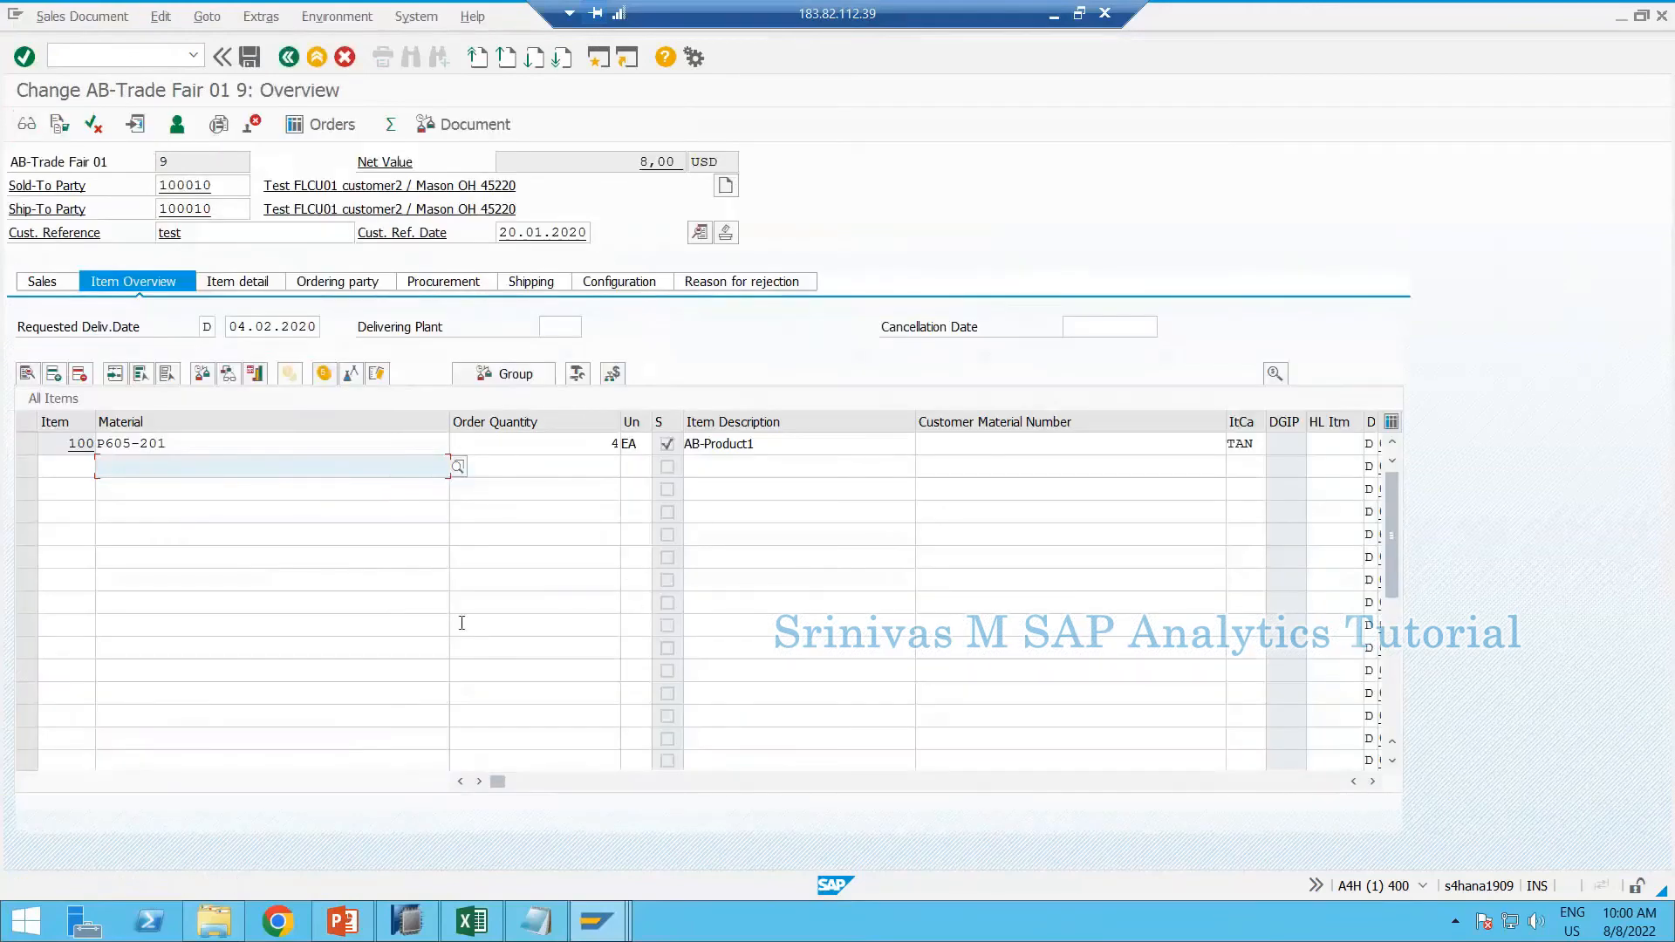
# Save the changed sales order as an incomplete document
pyautogui.click(610, 445)
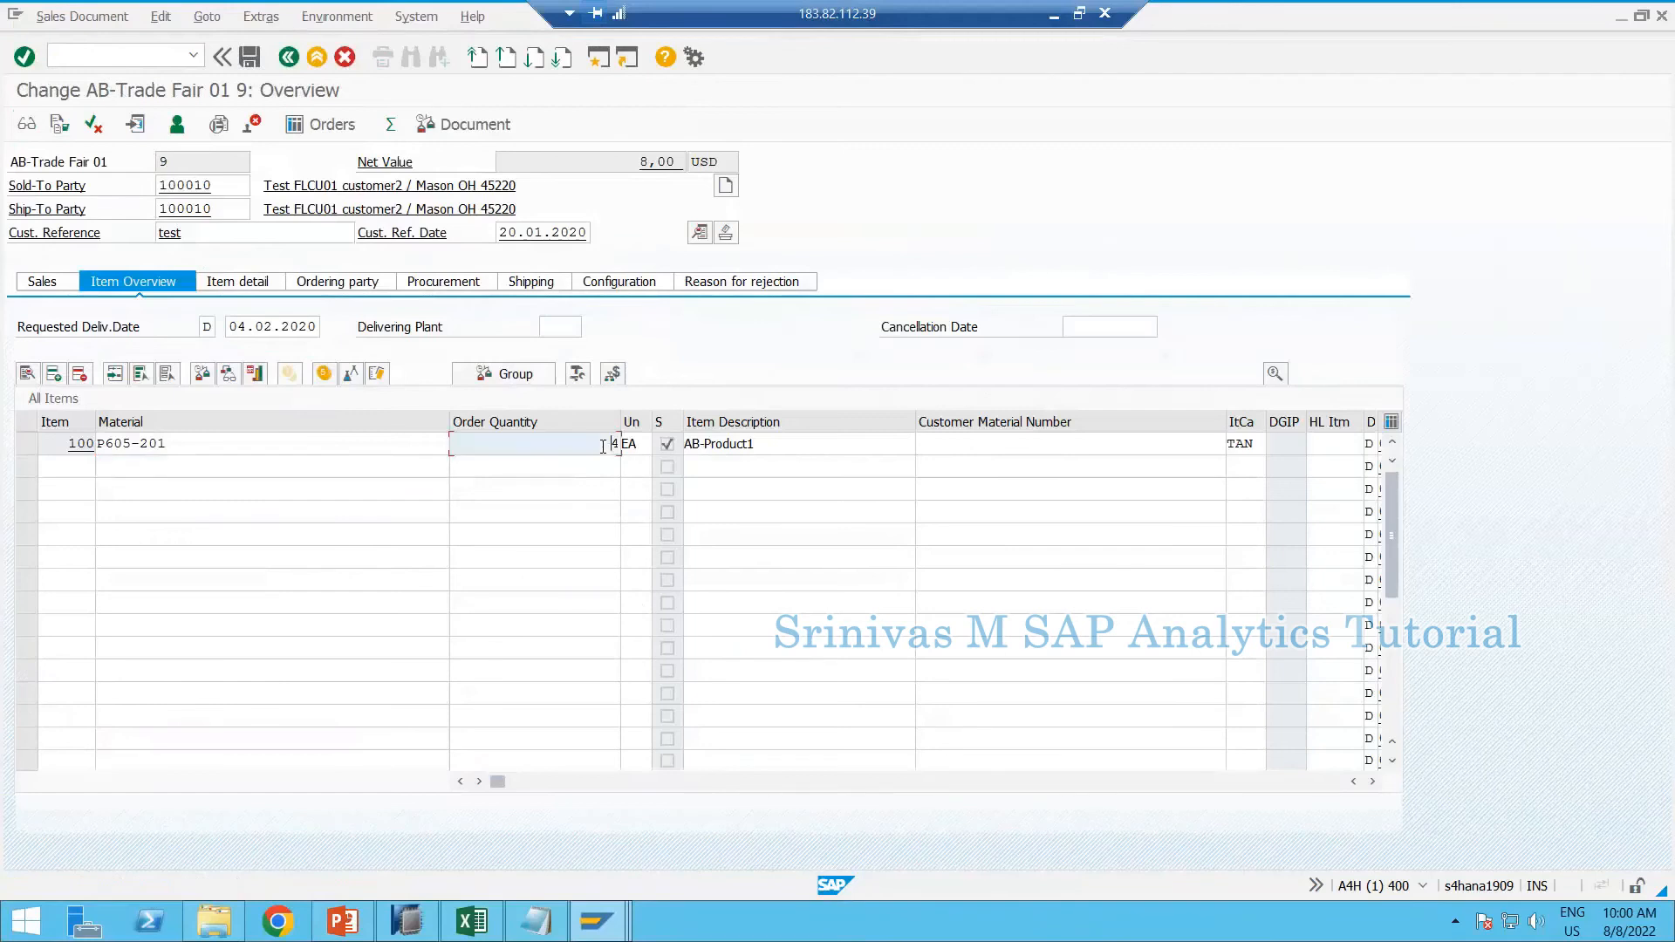
pyautogui.click(250, 58)
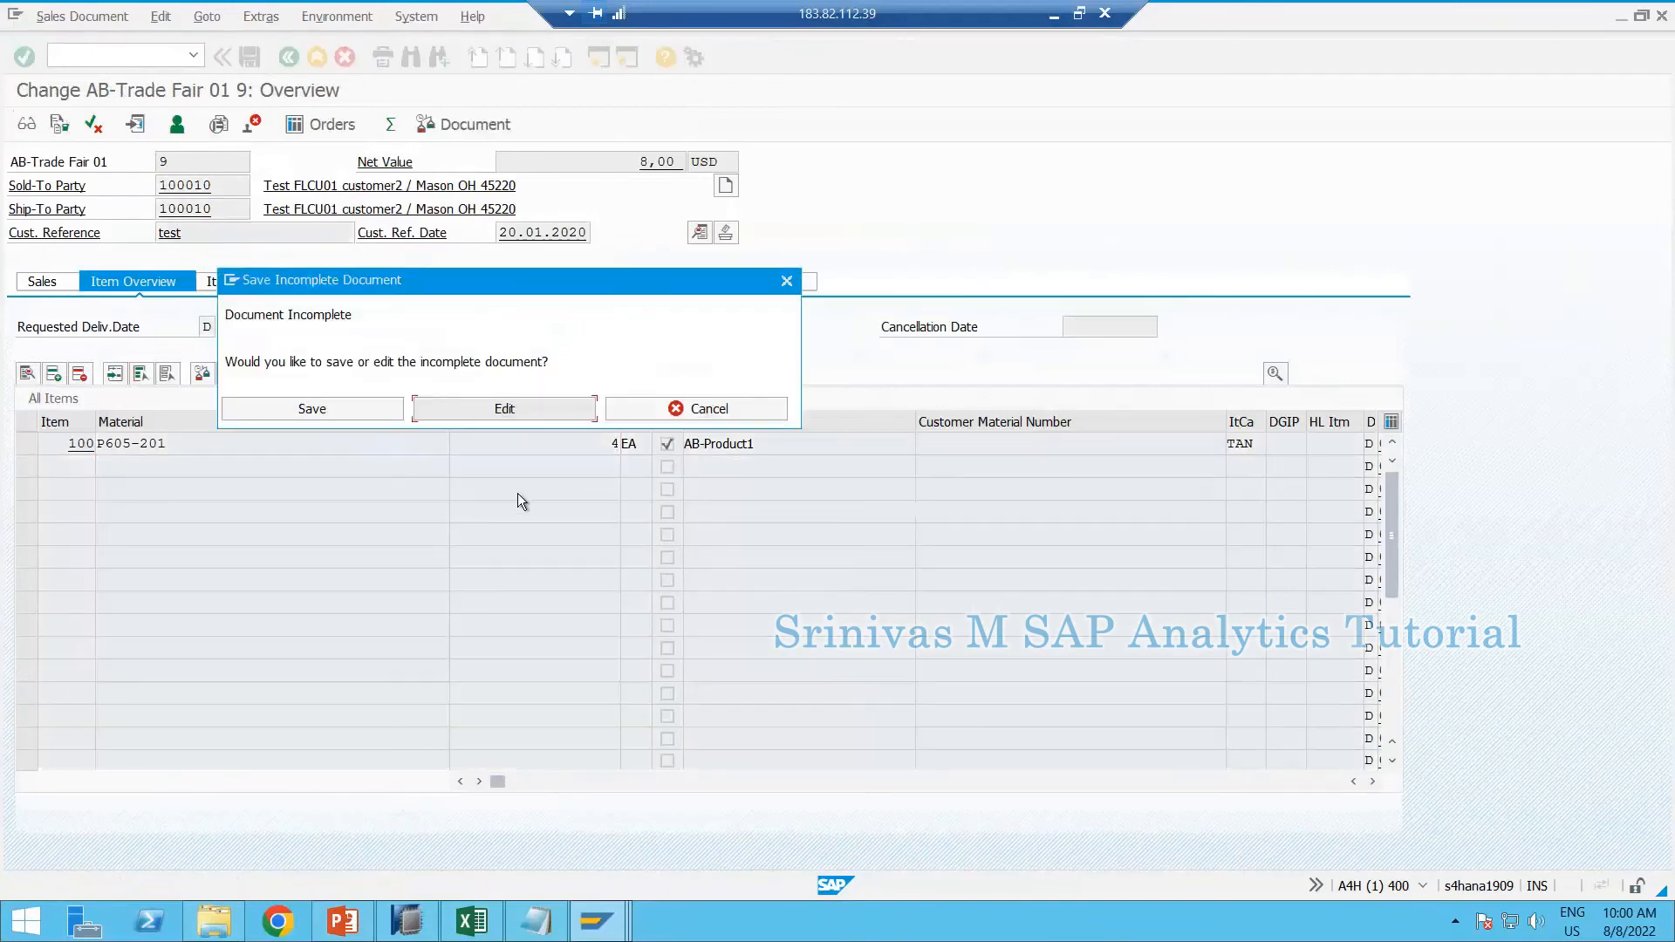
pyautogui.click(311, 412)
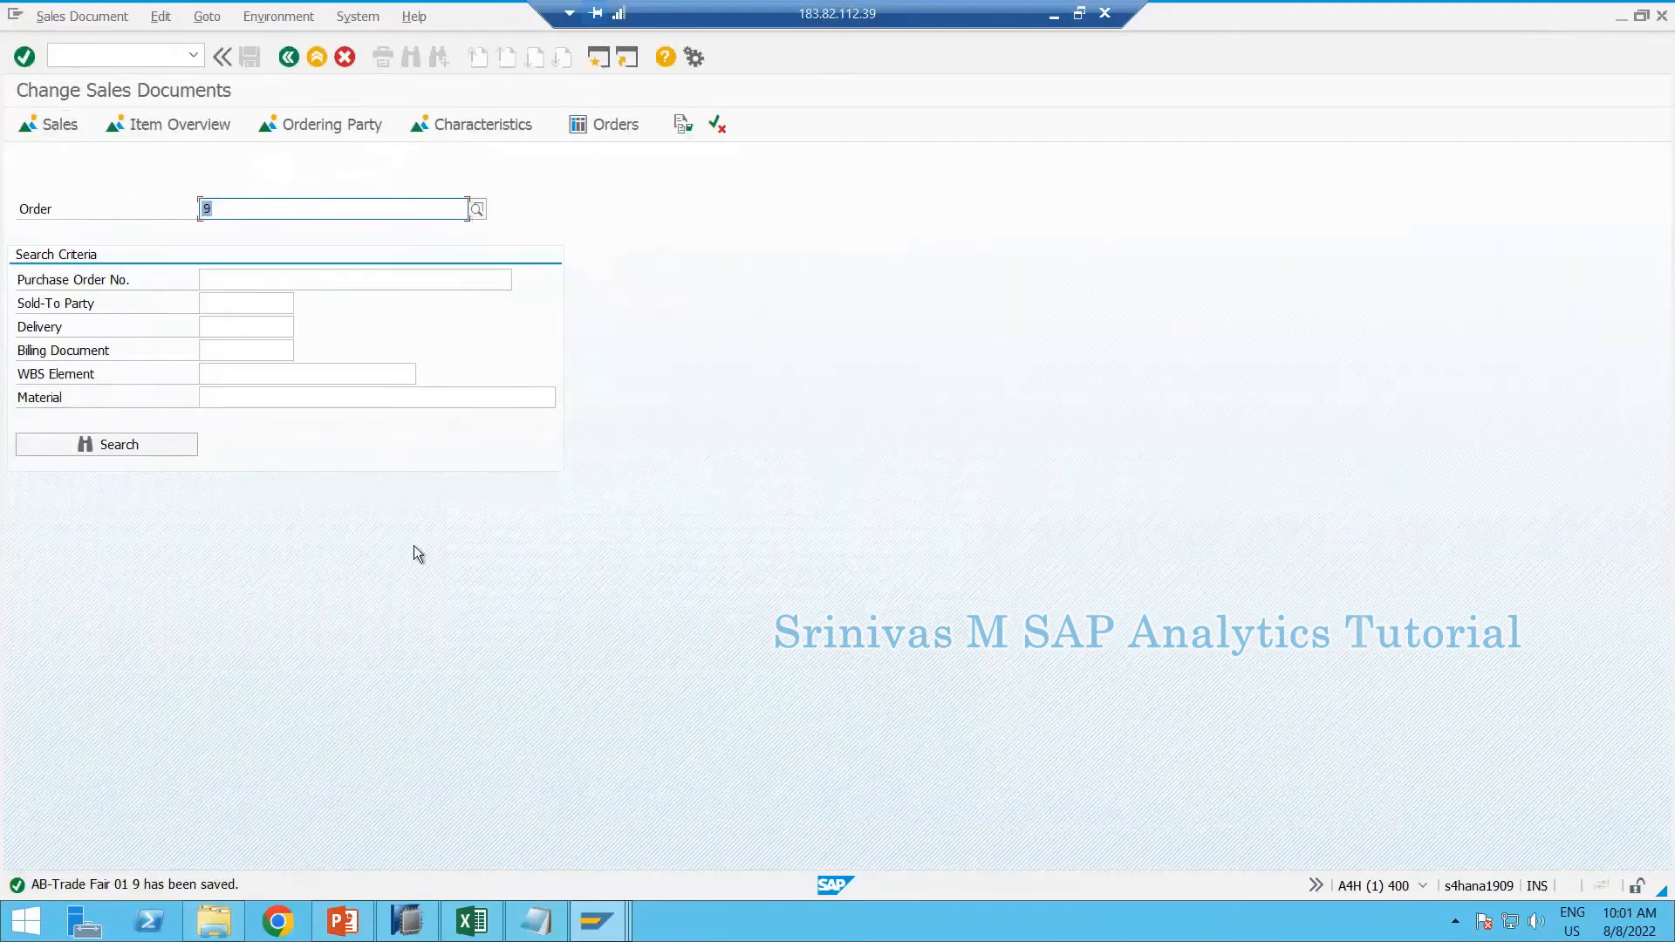
# Leave the sales order change and open transaction LBWQ to list the outbound queues
pyautogui.click(149, 51)
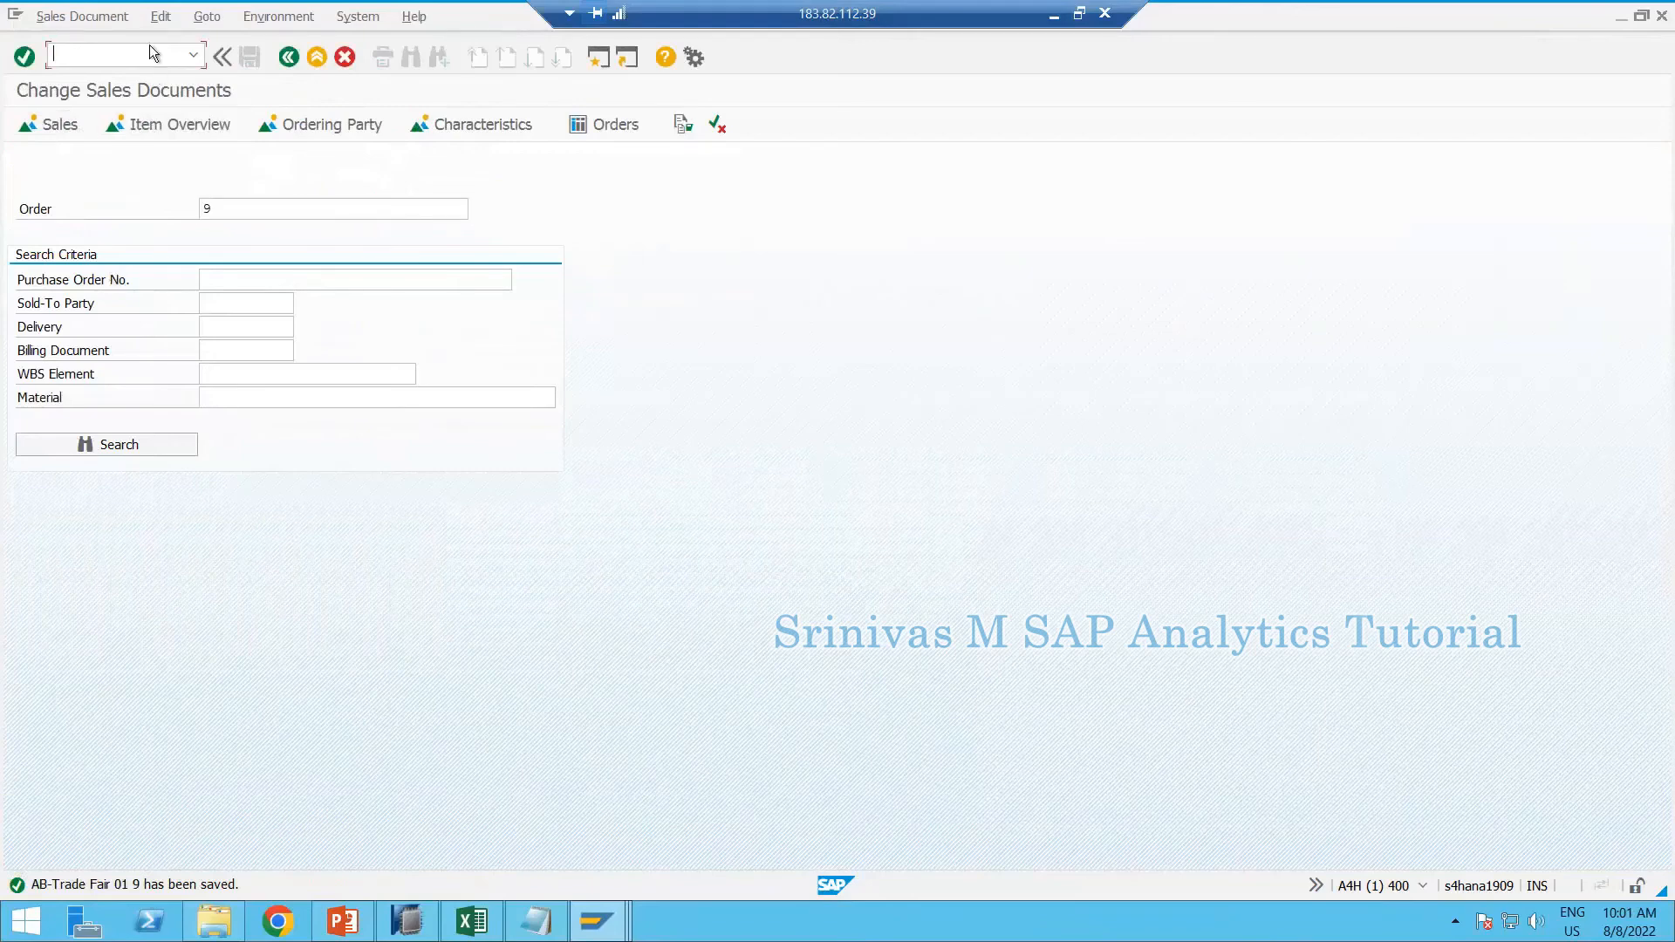
pyautogui.write('/nvl')
pyautogui.press('BackSpace')
pyautogui.press('BackSpace')
pyautogui.write('lbwe')
pyautogui.press('Return')
pyautogui.write('/nlbw')
pyautogui.press('Return')
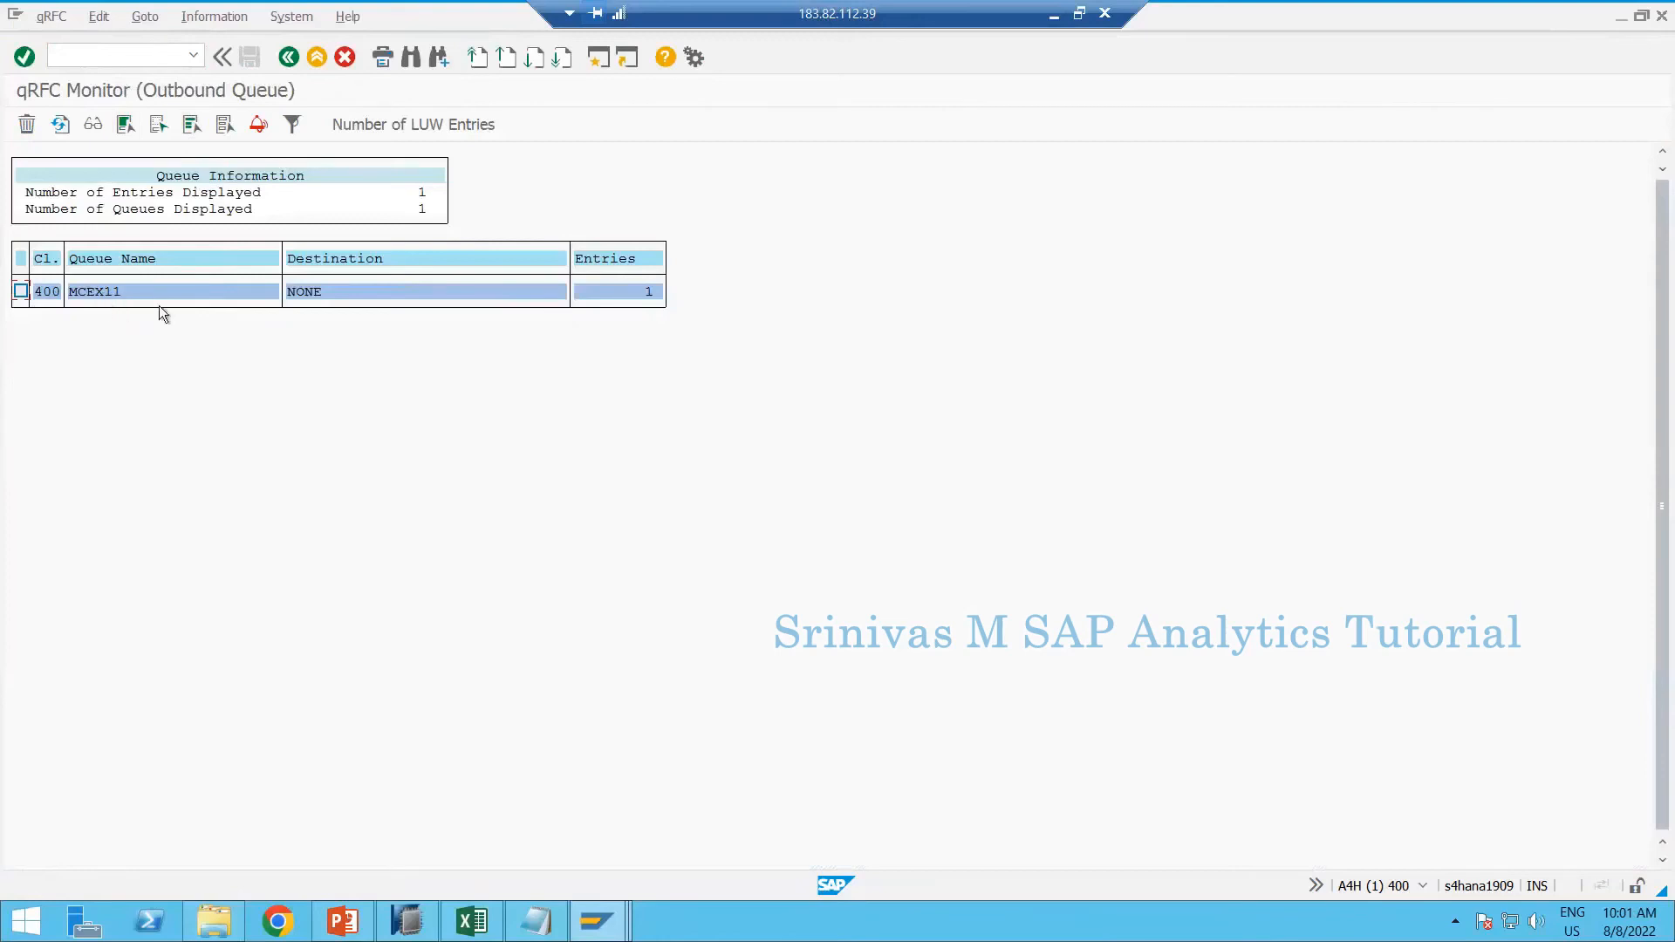
# Examine the MCEX11 queue entry down to its LUW data and return to the outbound queue list
pyautogui.click(616, 292)
pyautogui.click(20, 291)
pyautogui.click(93, 124)
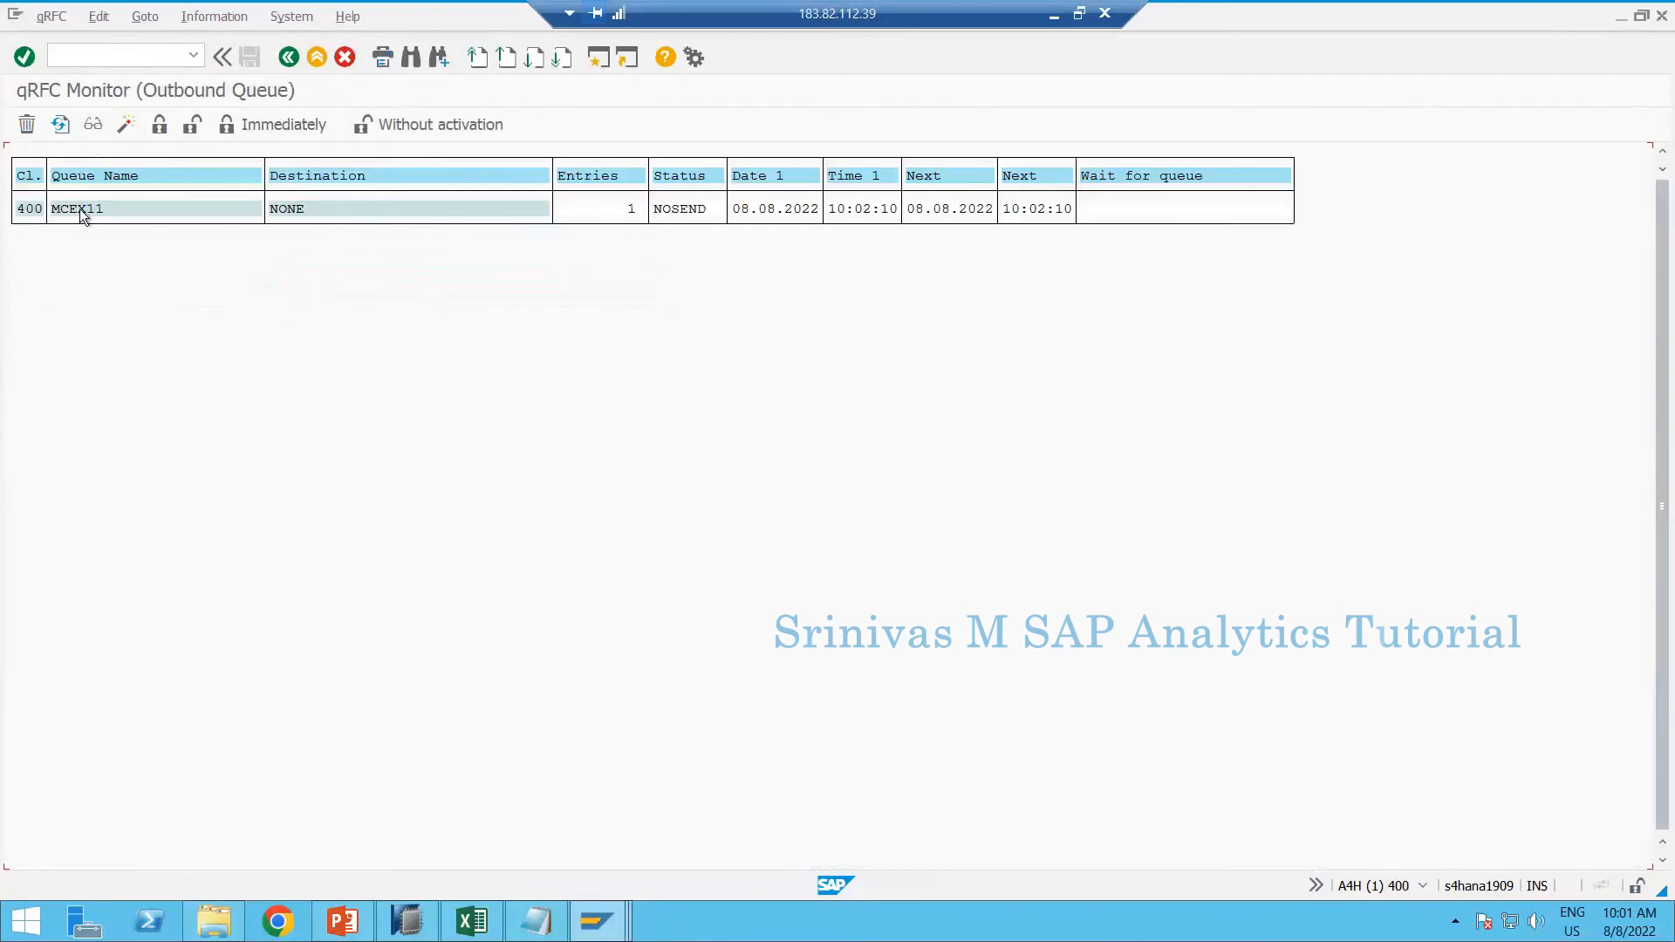
pyautogui.doubleClick(80, 207)
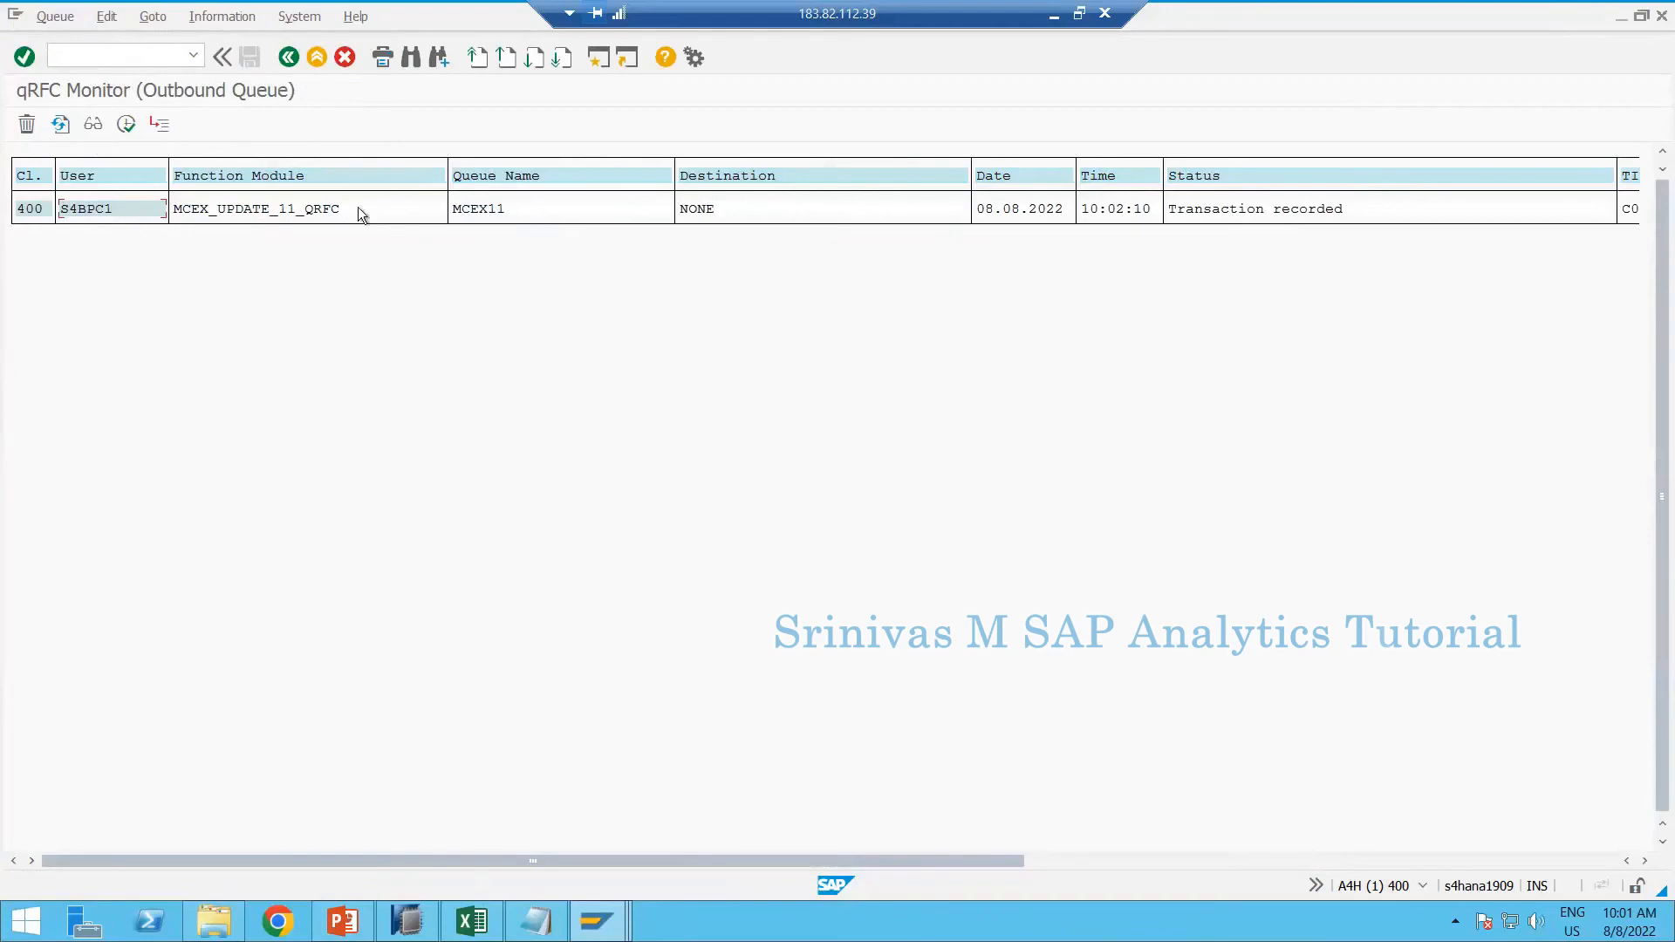
pyautogui.doubleClick(99, 209)
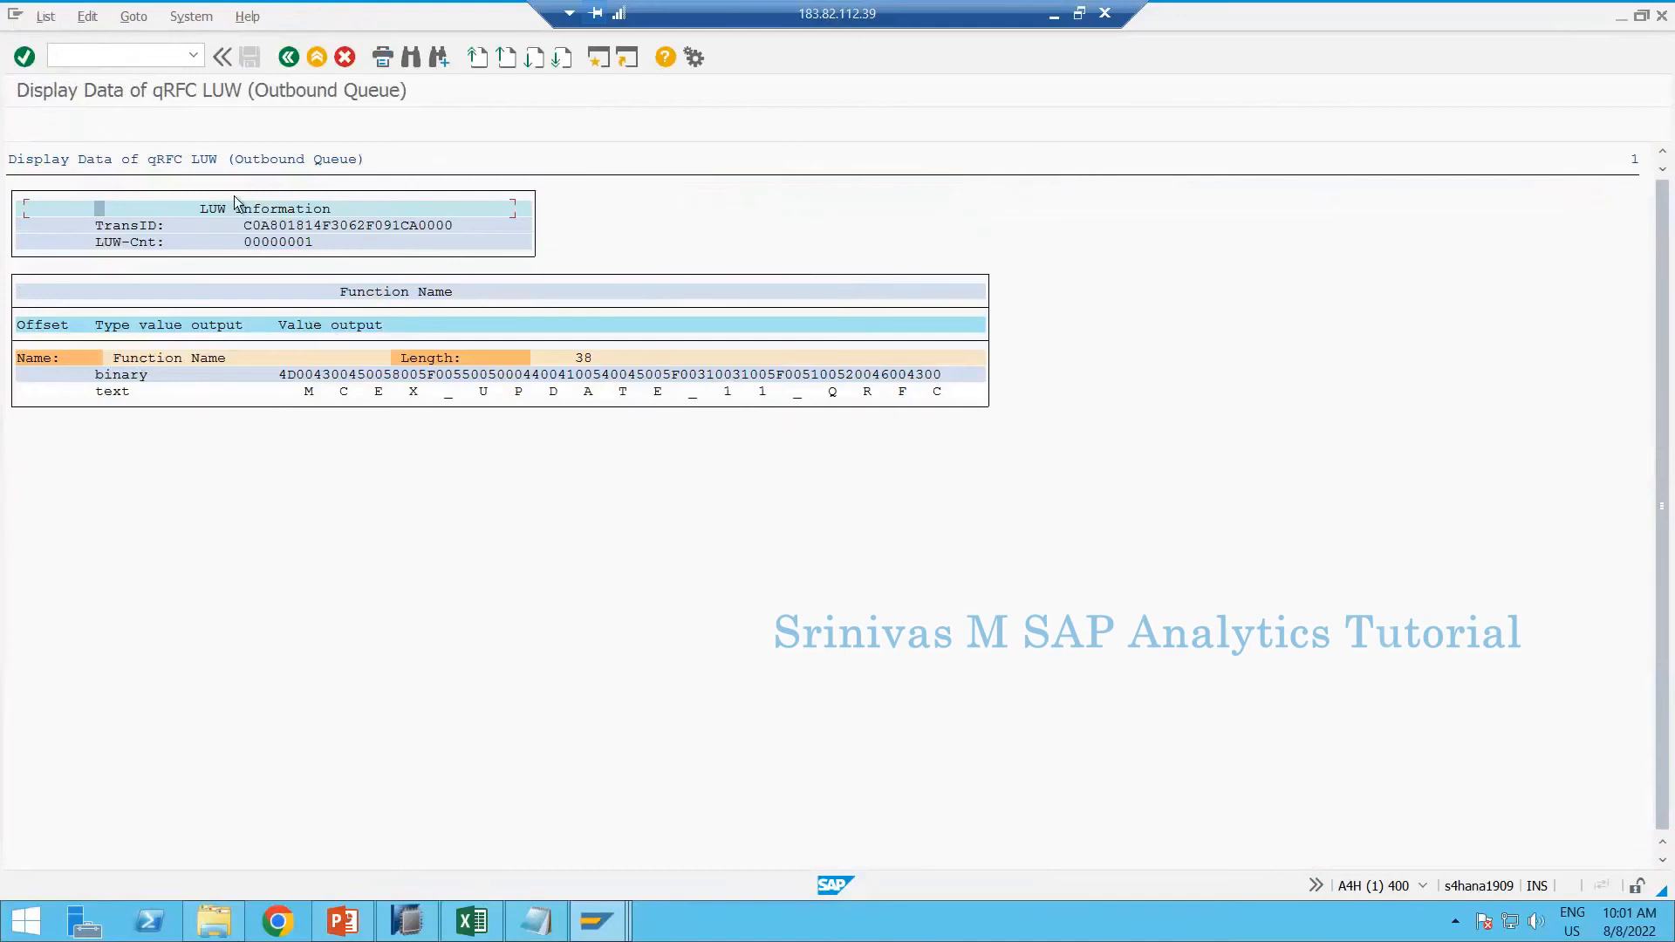
pyautogui.click(288, 58)
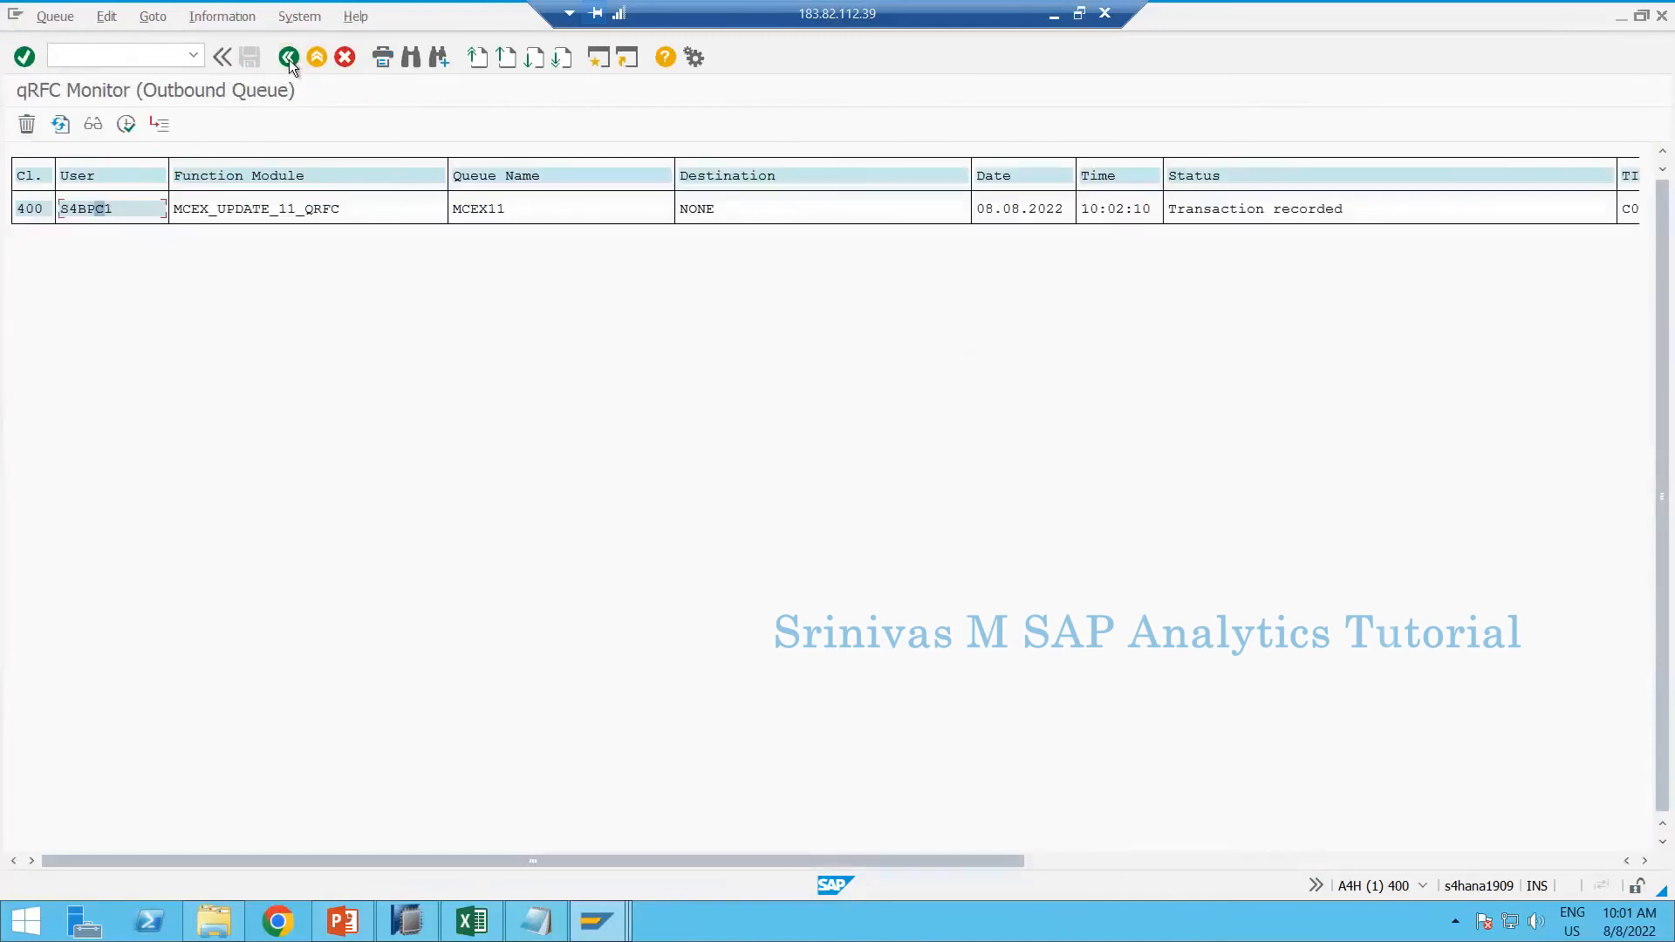
pyautogui.click(289, 57)
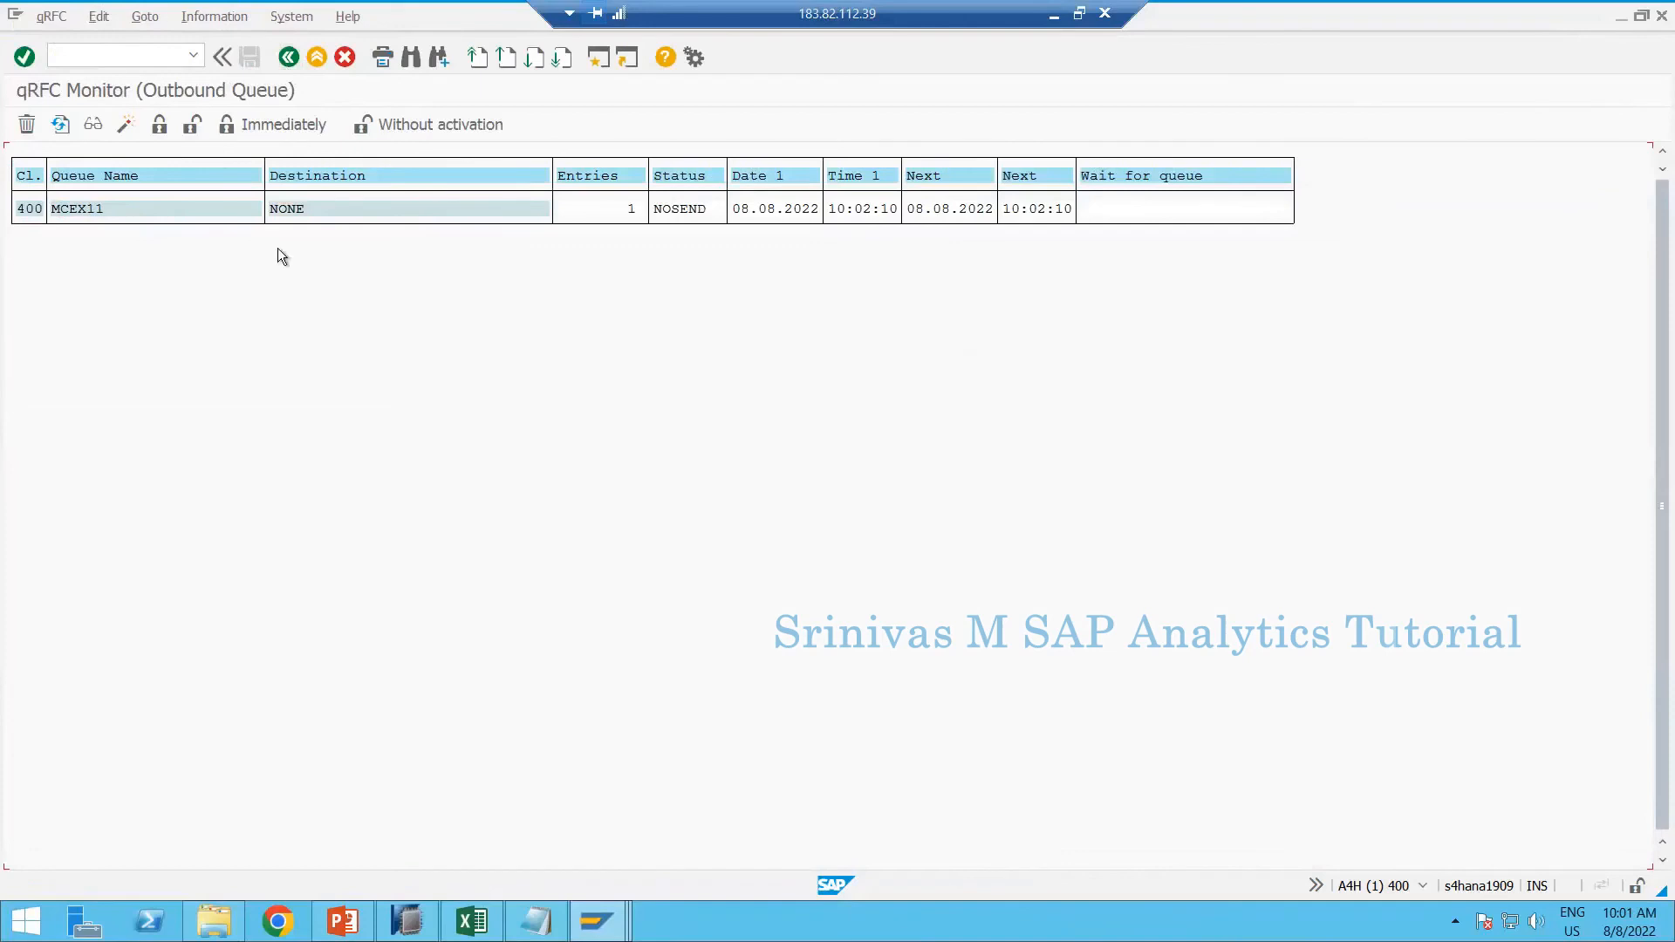
pyautogui.click(289, 58)
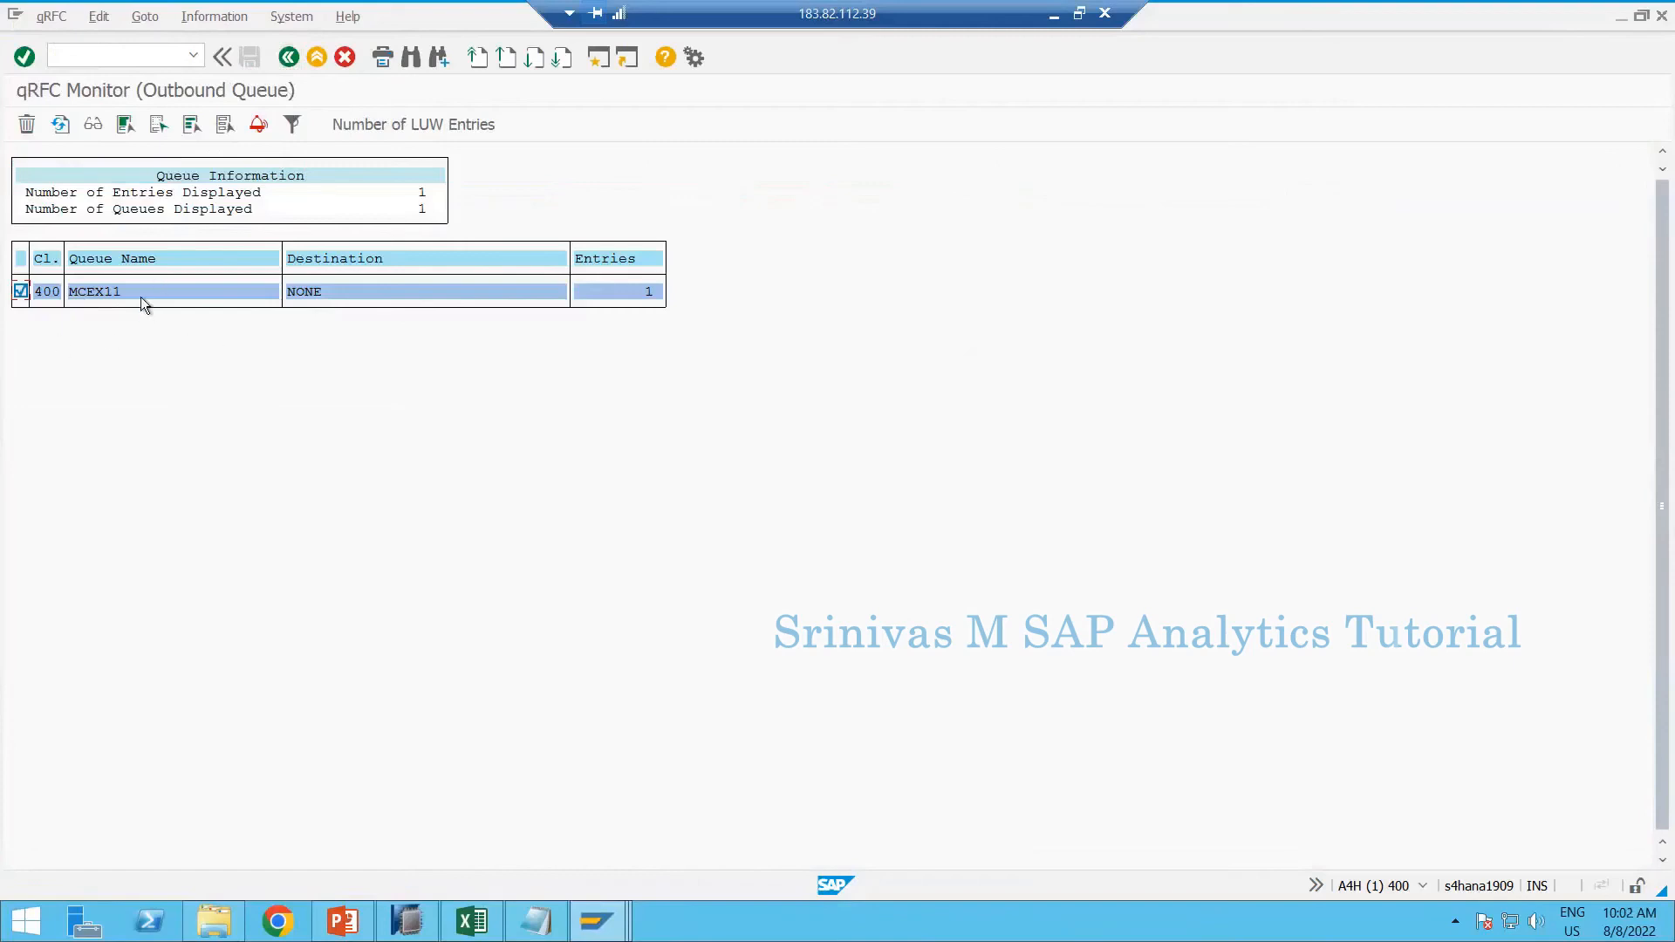
pyautogui.click(125, 55)
pyautogui.write('/ose38')
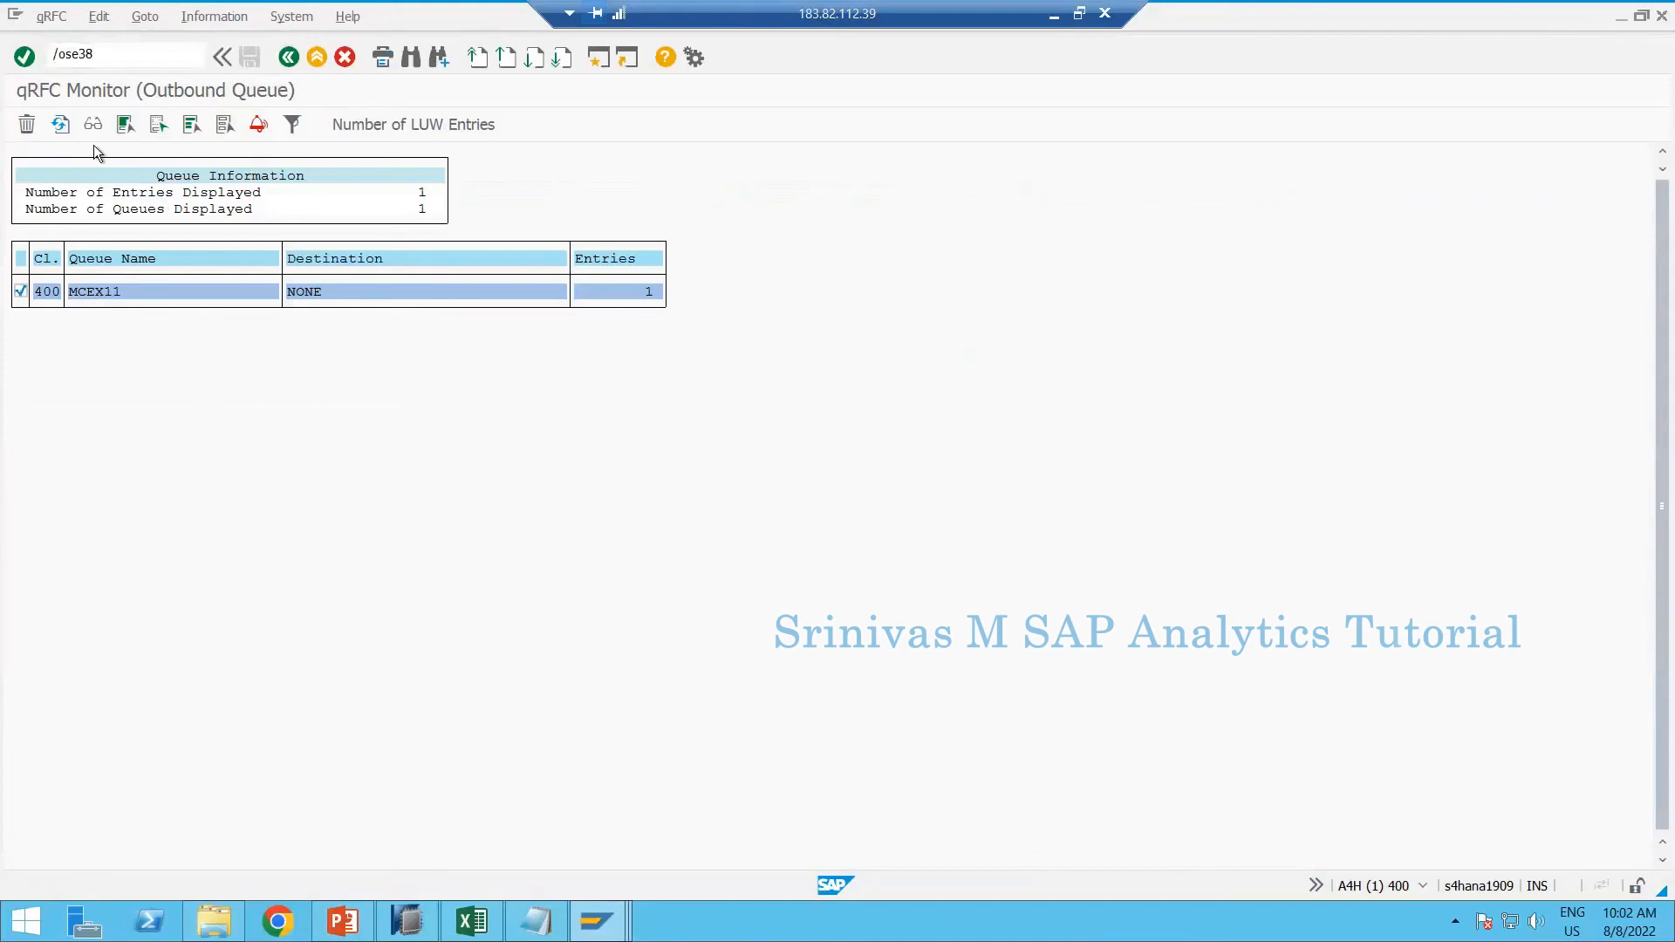
pyautogui.press('Return')
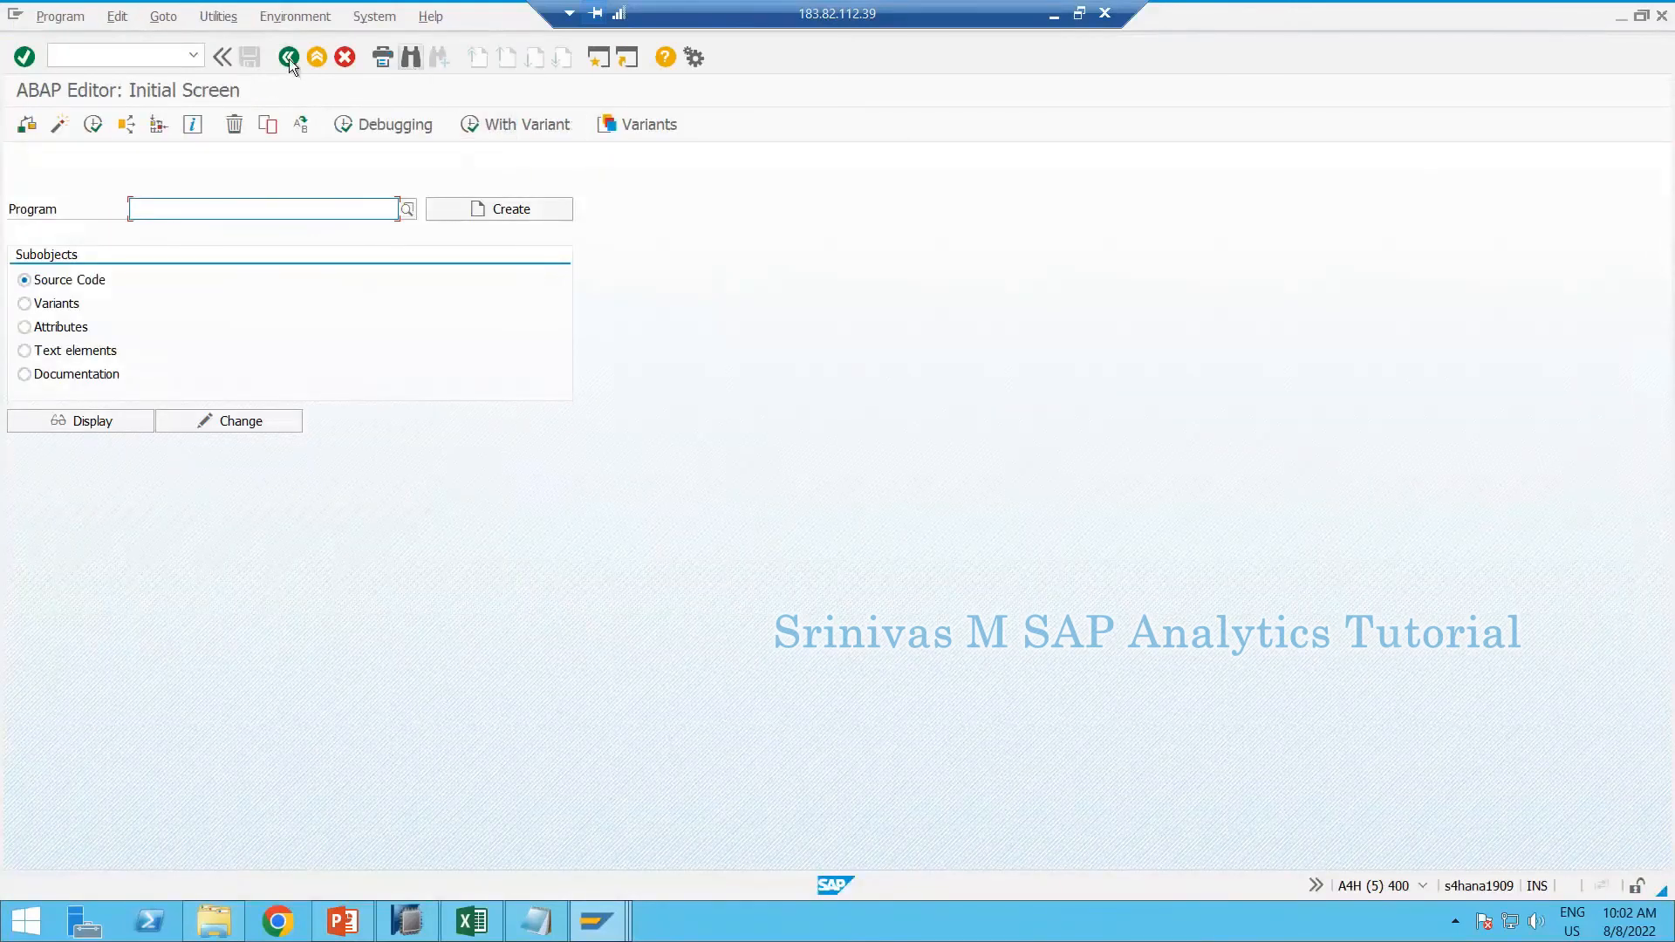
pyautogui.click(317, 57)
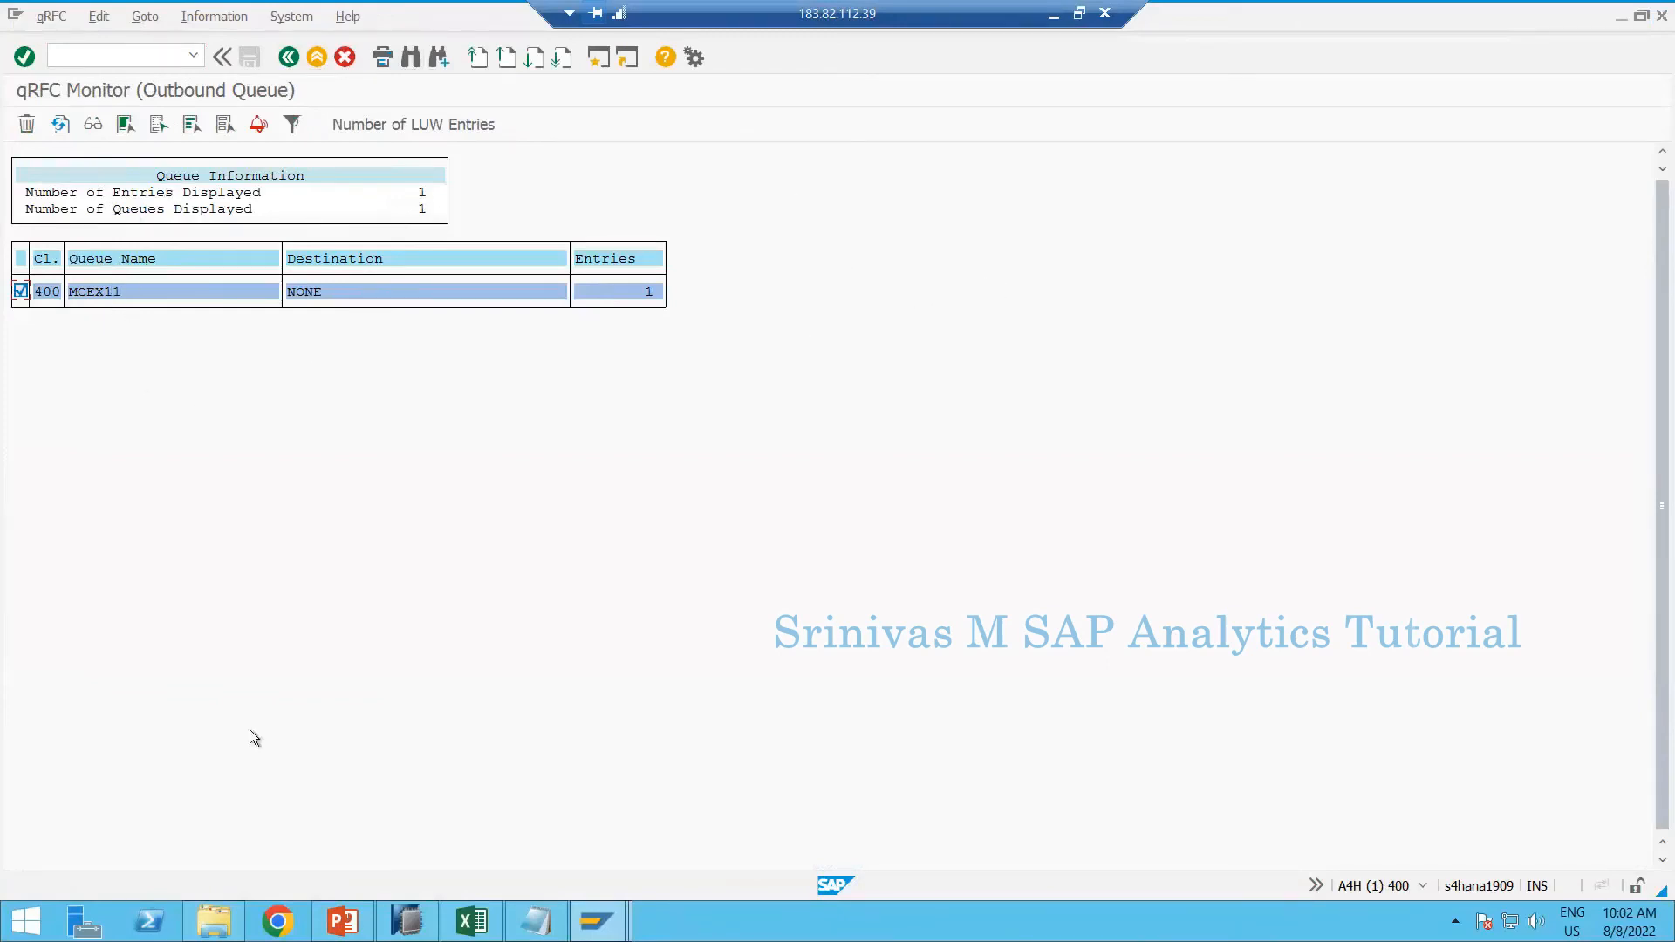
# Switch to the Extractor Checker session, start transaction LBWE and open job control for application 11, SD Sales BW
pyautogui.click(596, 921)
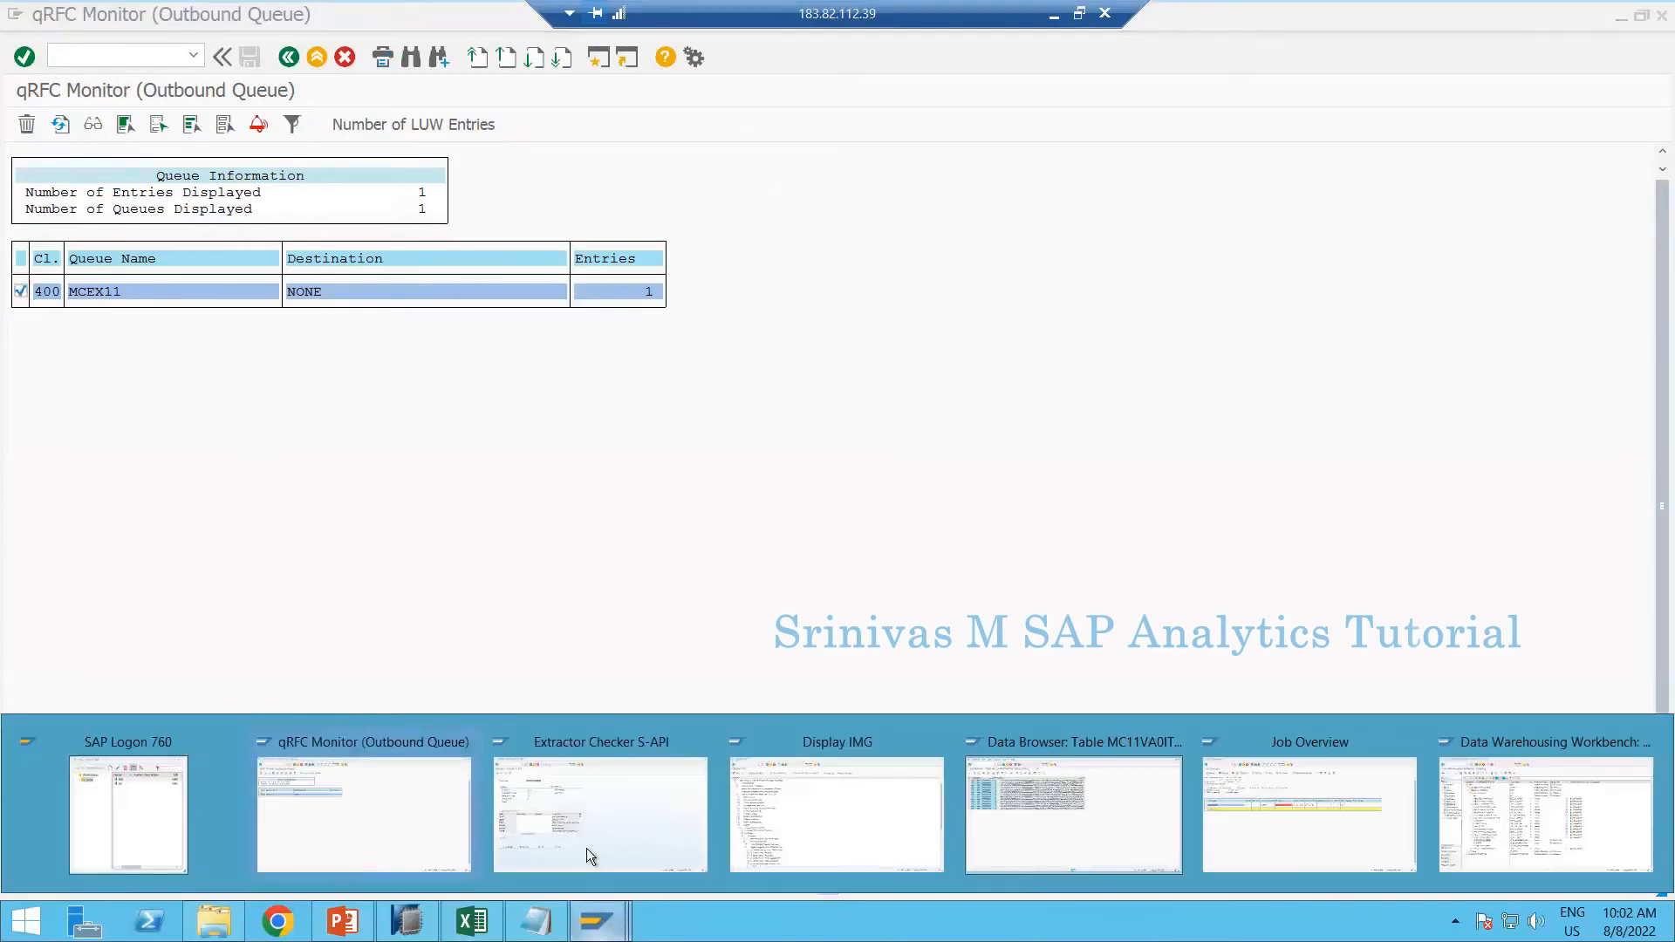
pyautogui.click(640, 815)
pyautogui.click(117, 63)
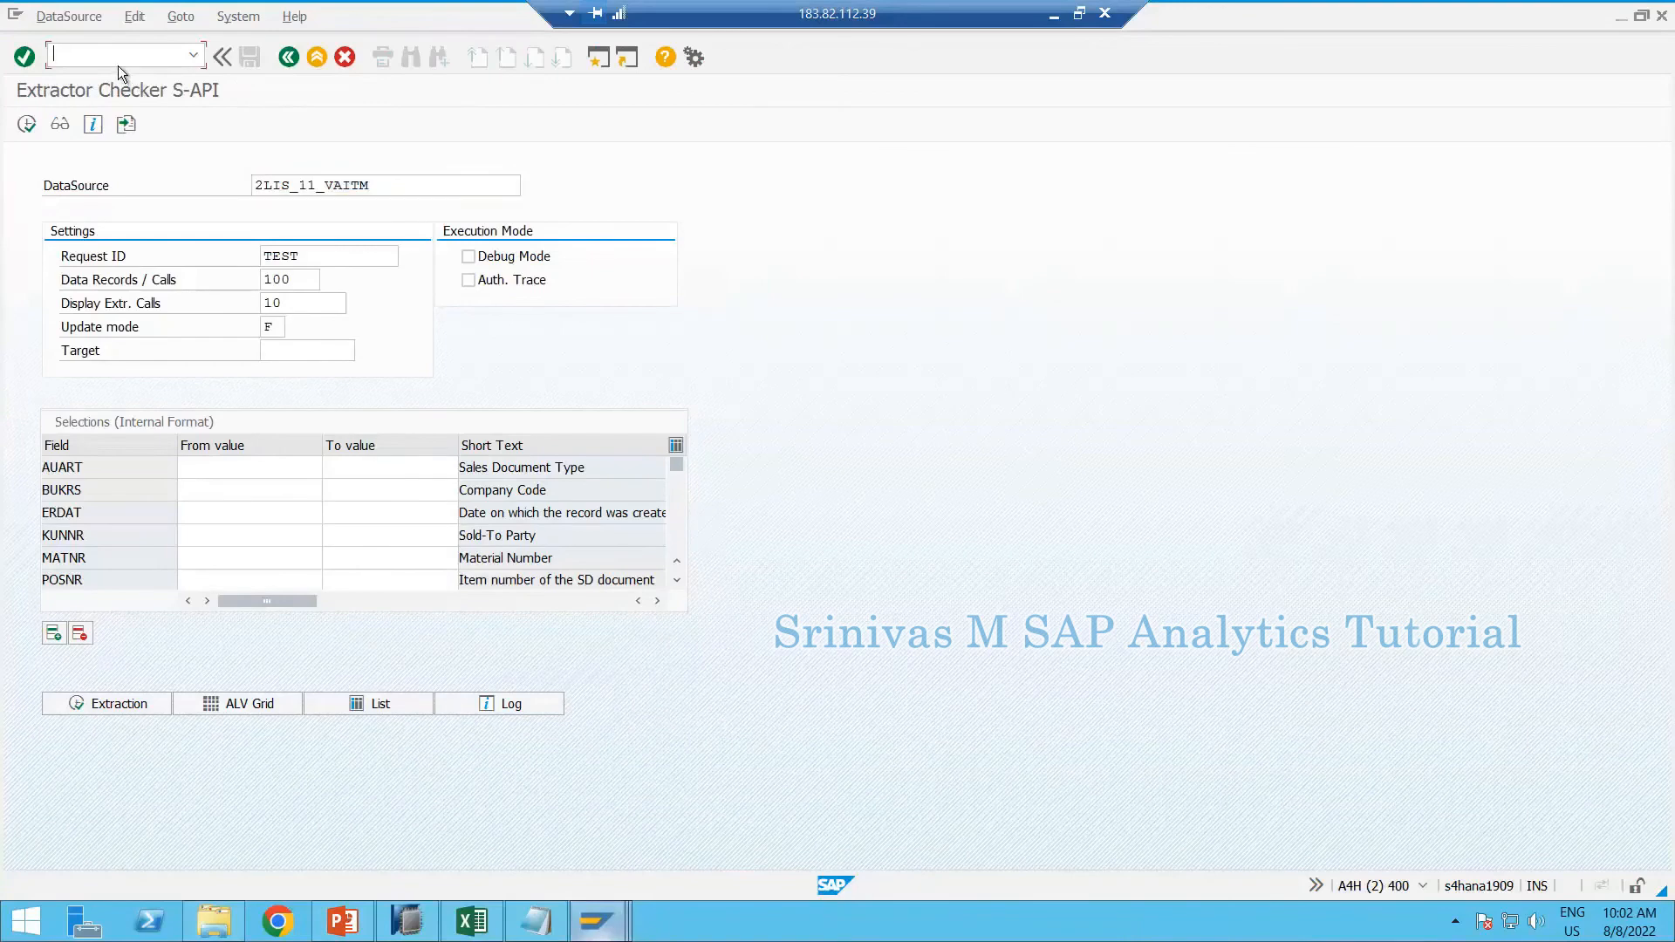
pyautogui.write('/nlbwe')
pyautogui.press('Return')
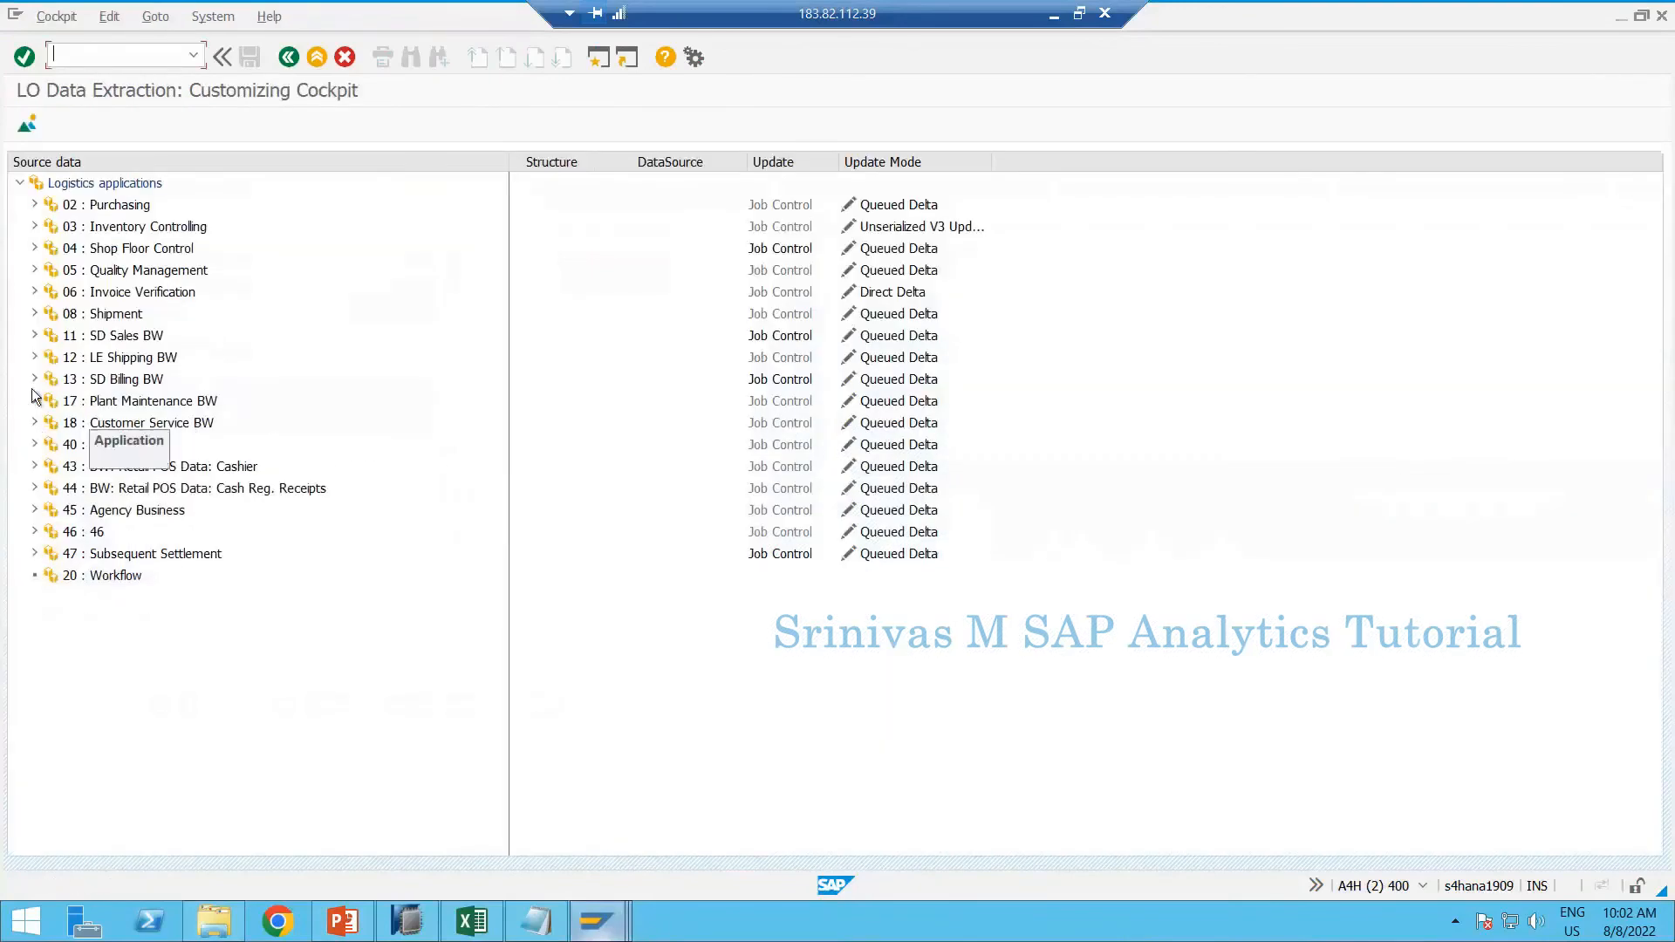
pyautogui.click(35, 336)
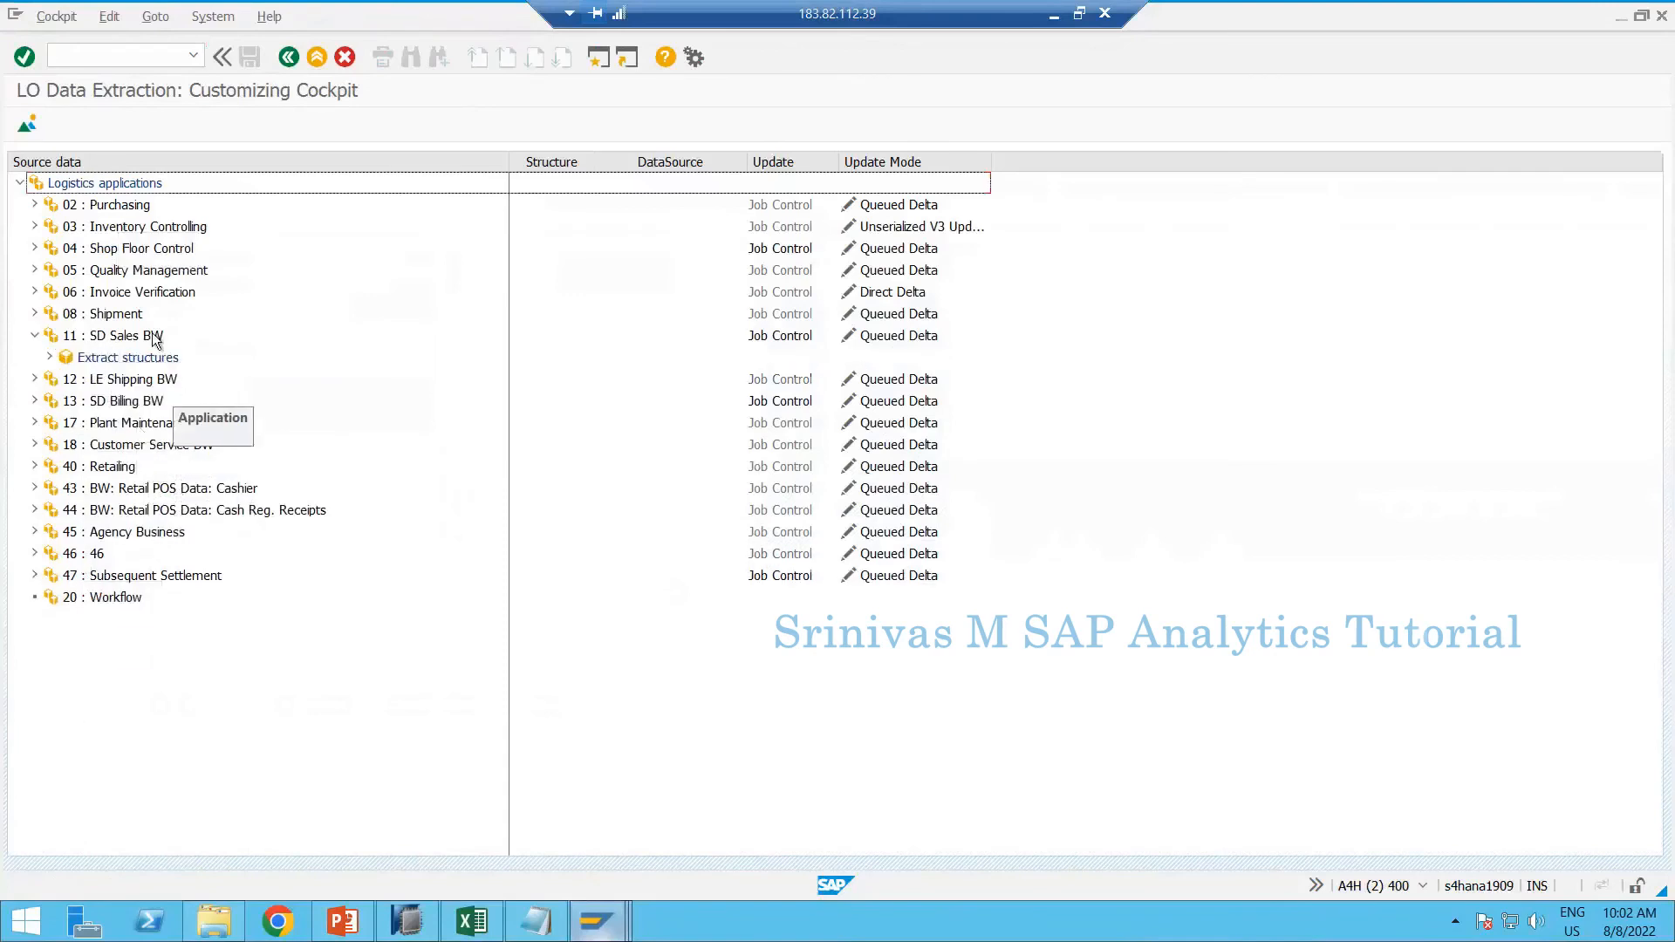
pyautogui.click(798, 340)
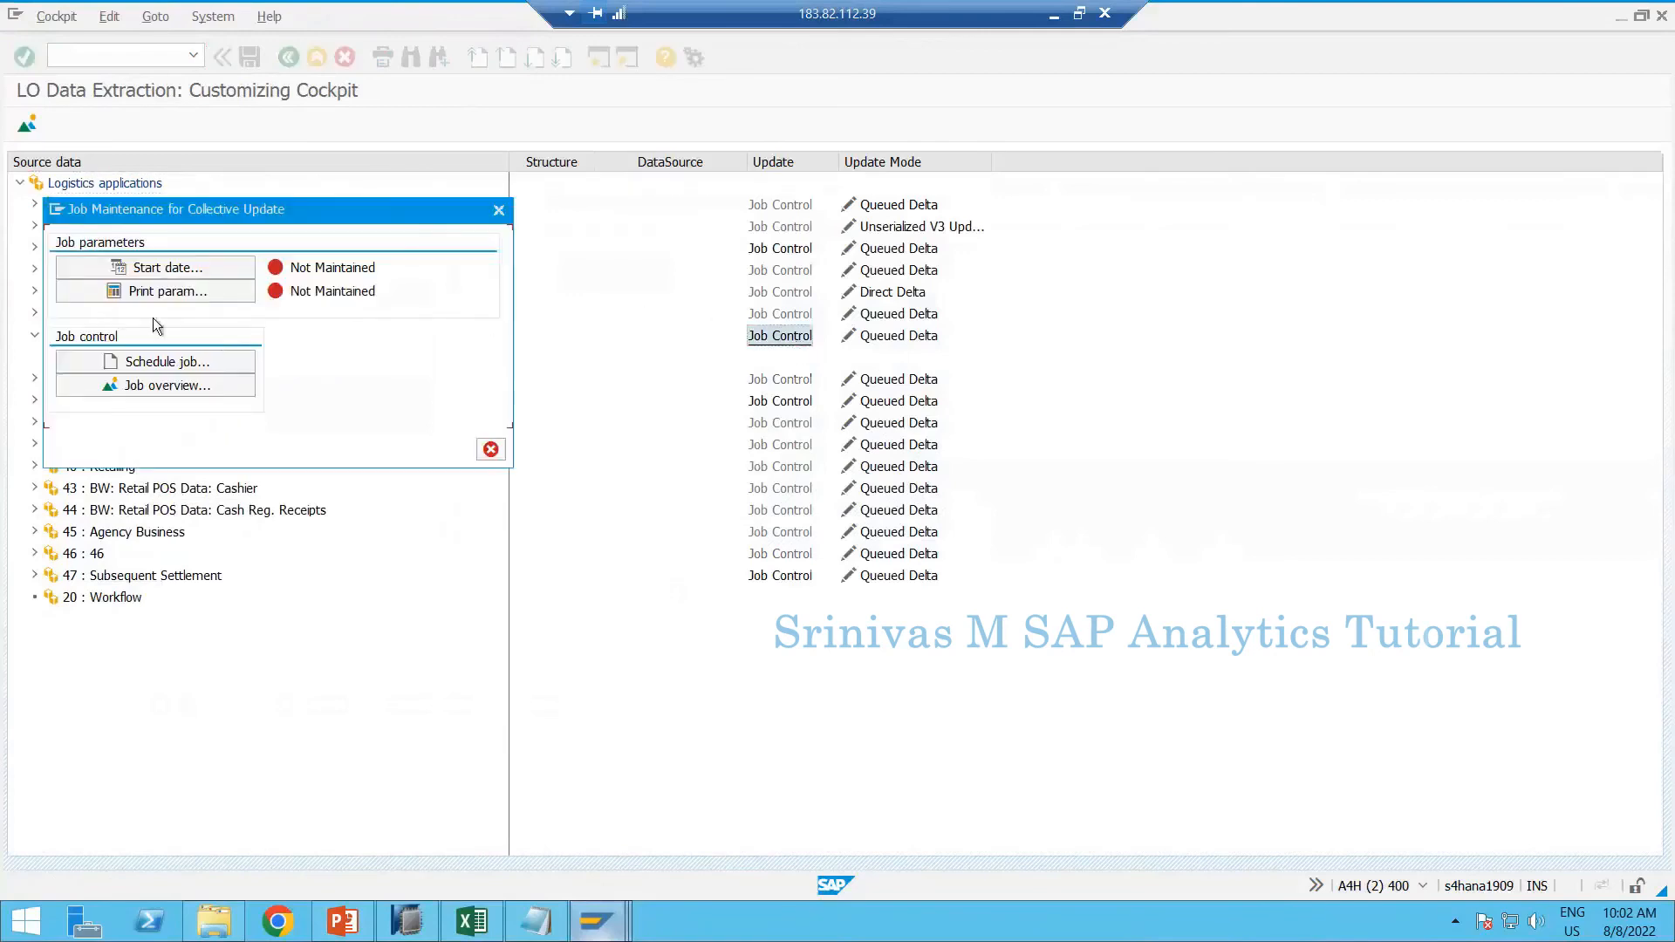
# Set the collective update job's start time to immediate and save it
pyautogui.click(164, 272)
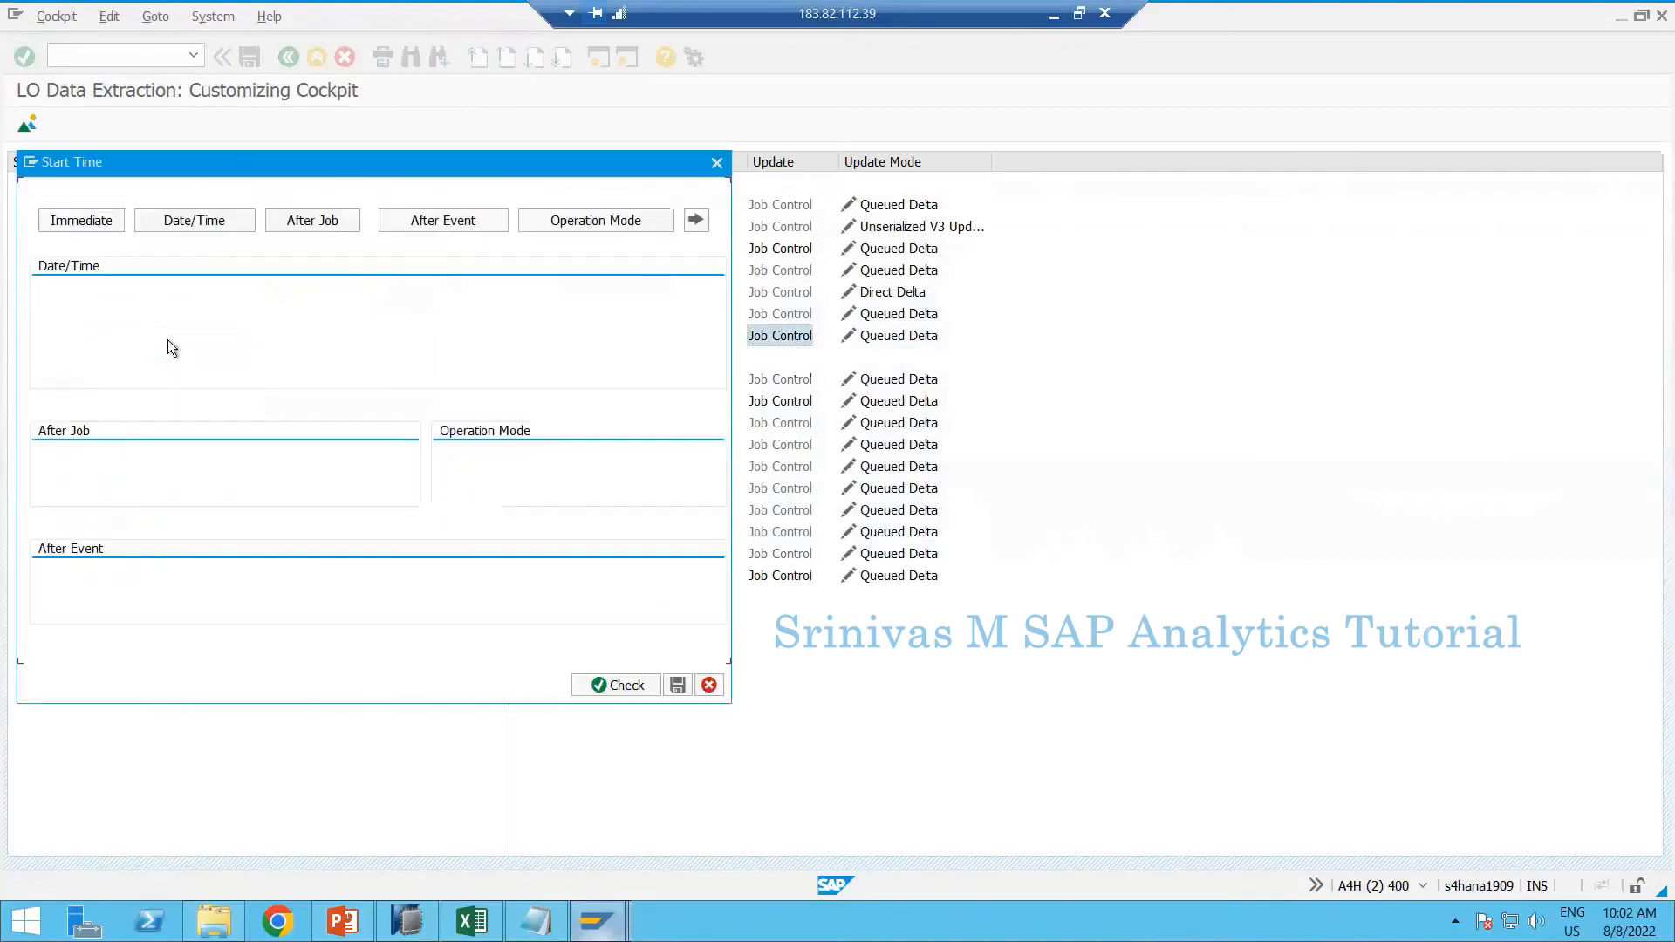
pyautogui.click(101, 221)
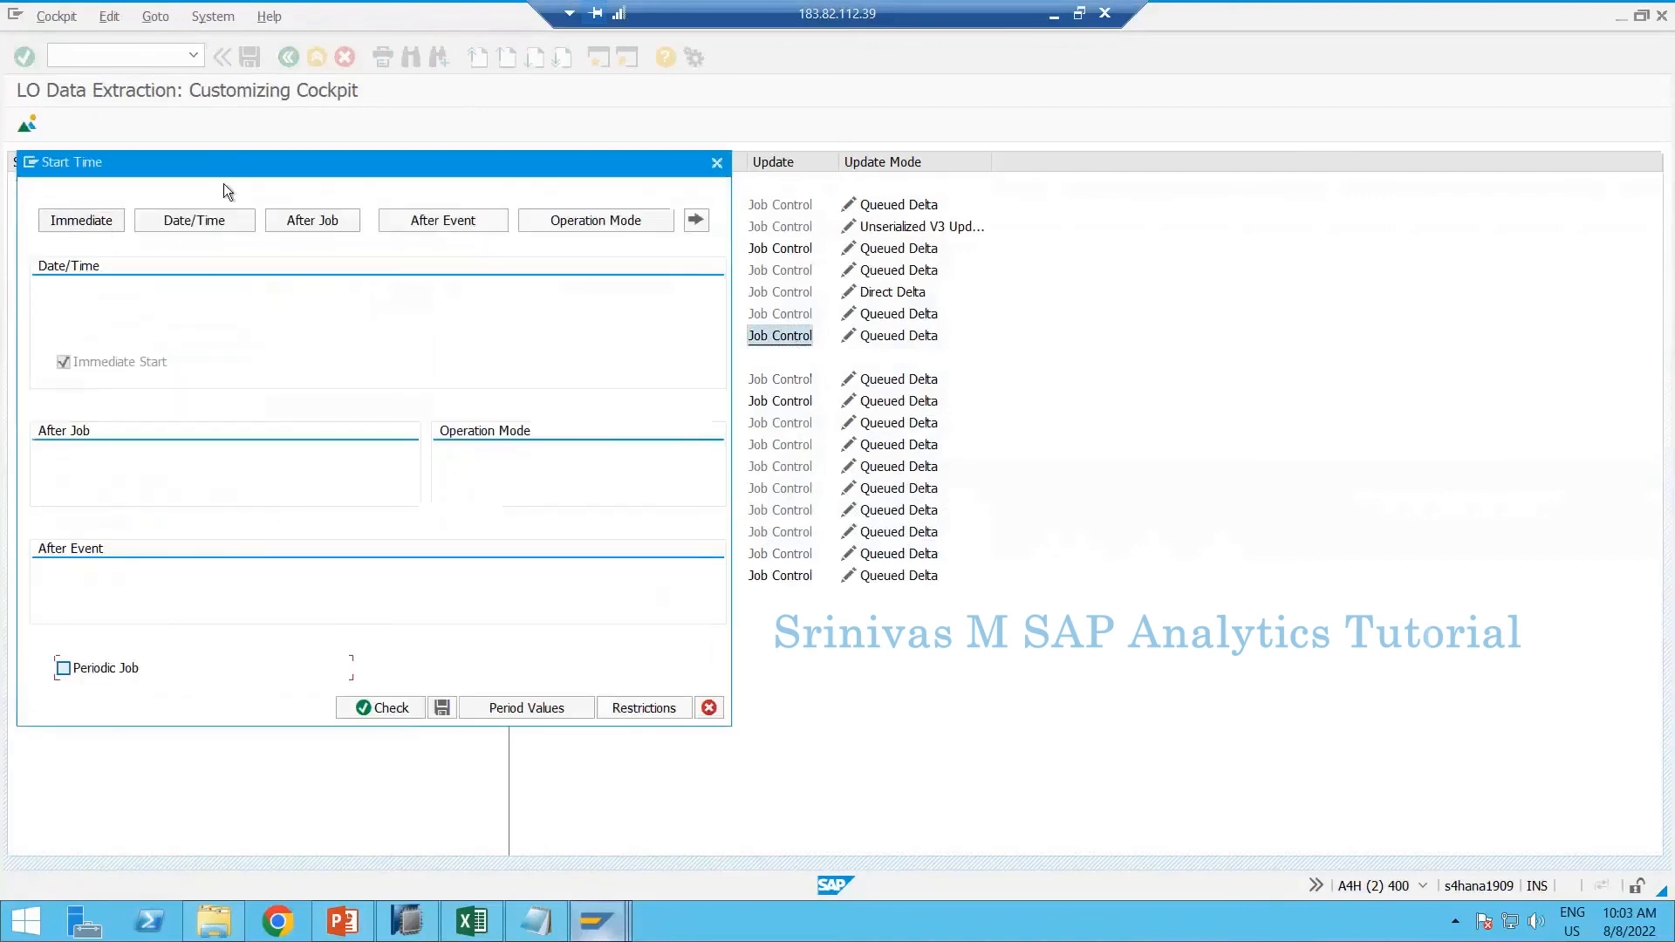
pyautogui.moveTo(222, 167); pyautogui.dragTo(787, 201)
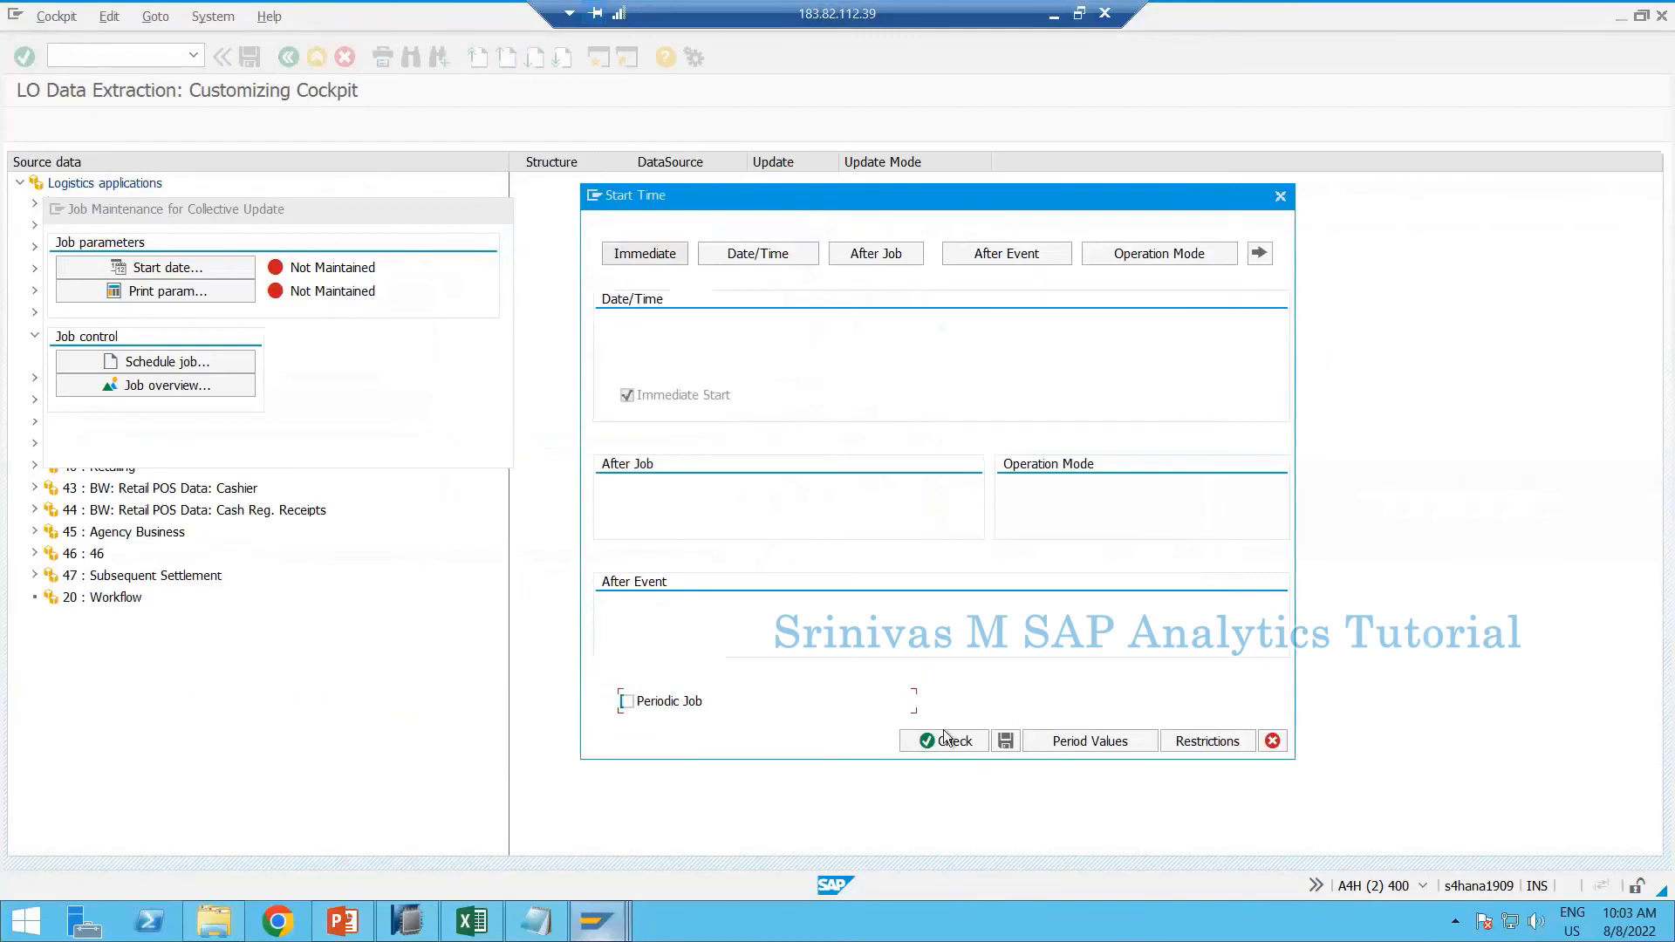
pyautogui.click(1001, 741)
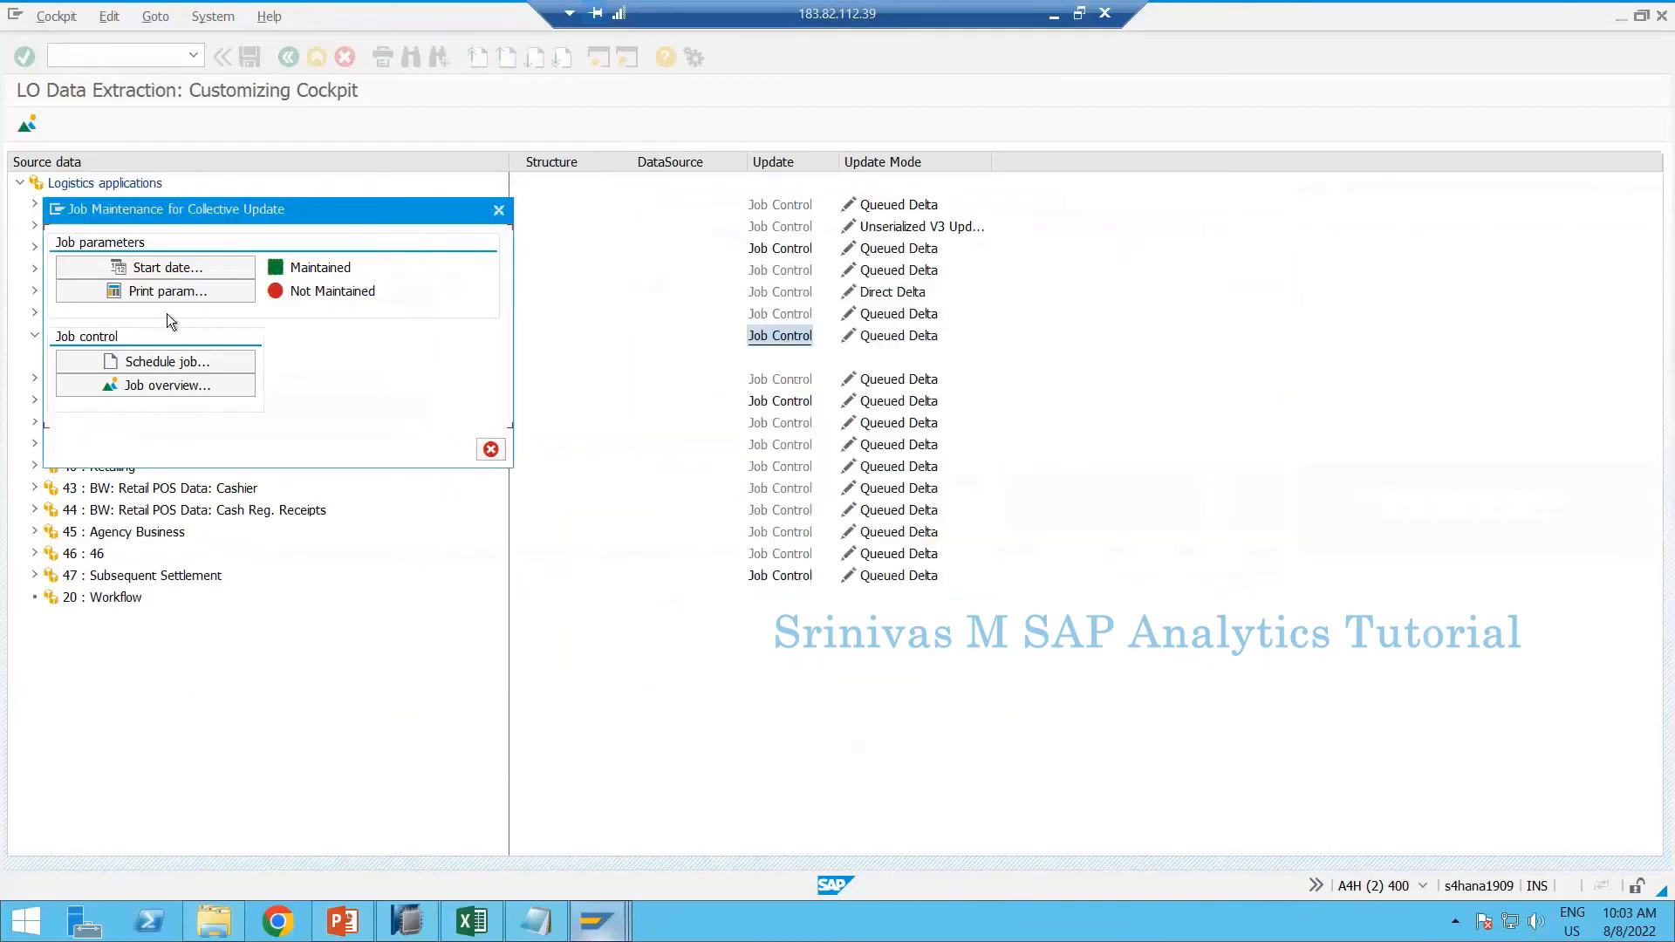
# Set the background print output device to LP01, then schedule the collective update job and close job maintenance
pyautogui.click(165, 291)
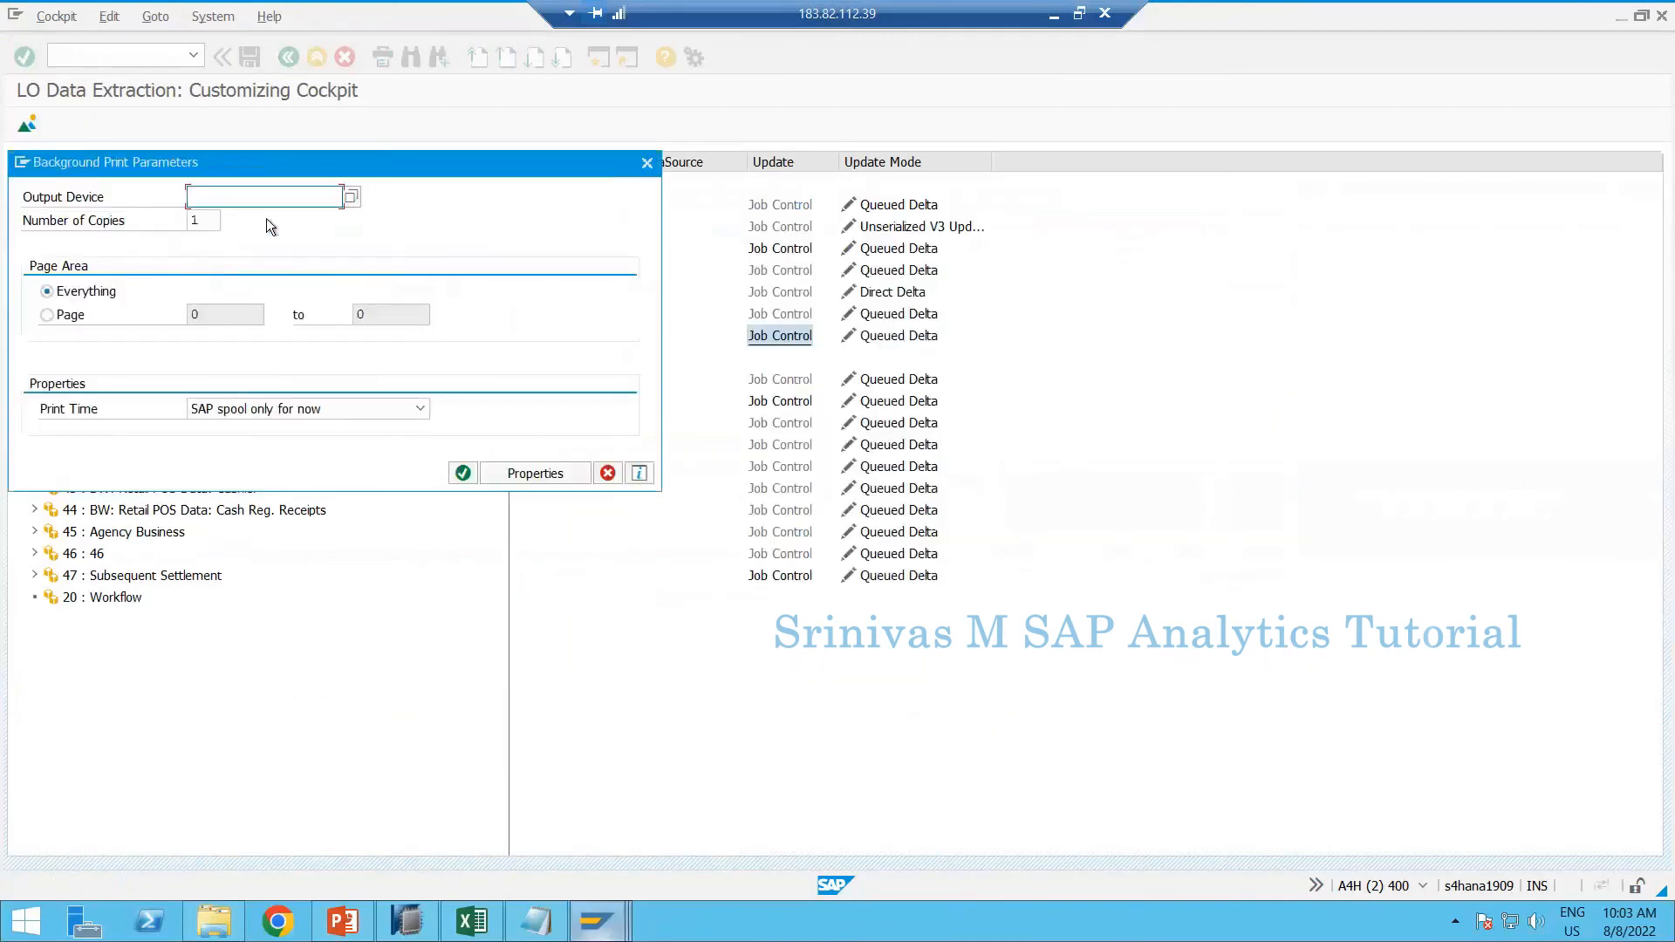
pyautogui.write('lp01')
pyautogui.press('Return')
pyautogui.click(462, 473)
pyautogui.click(492, 614)
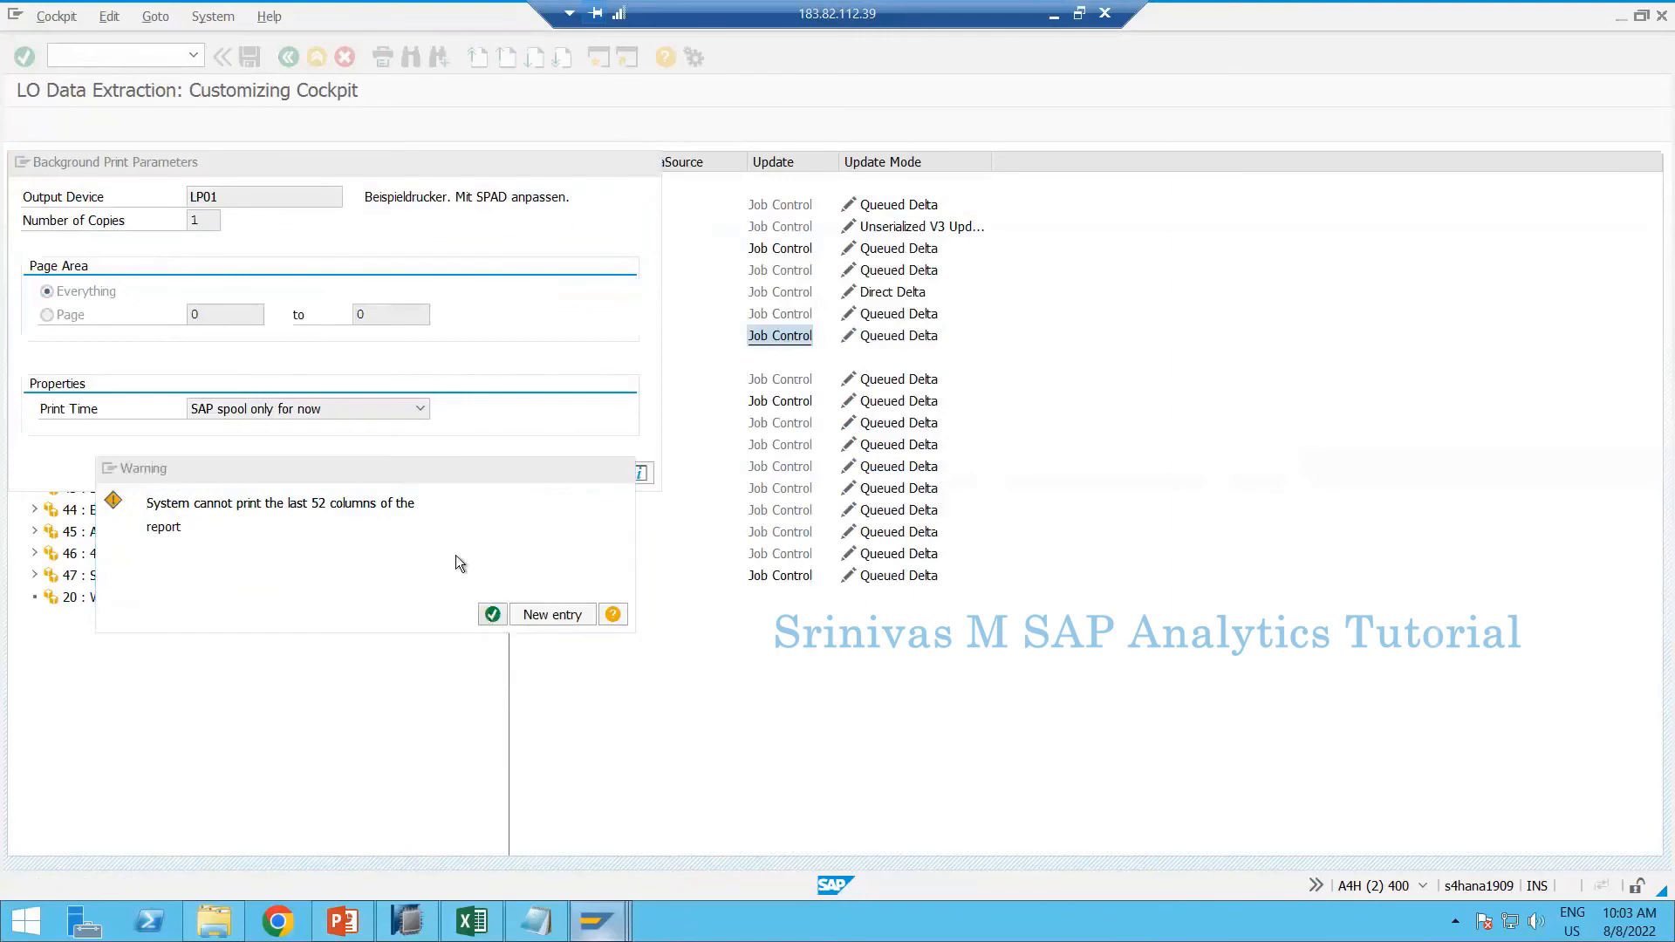
pyautogui.click(177, 363)
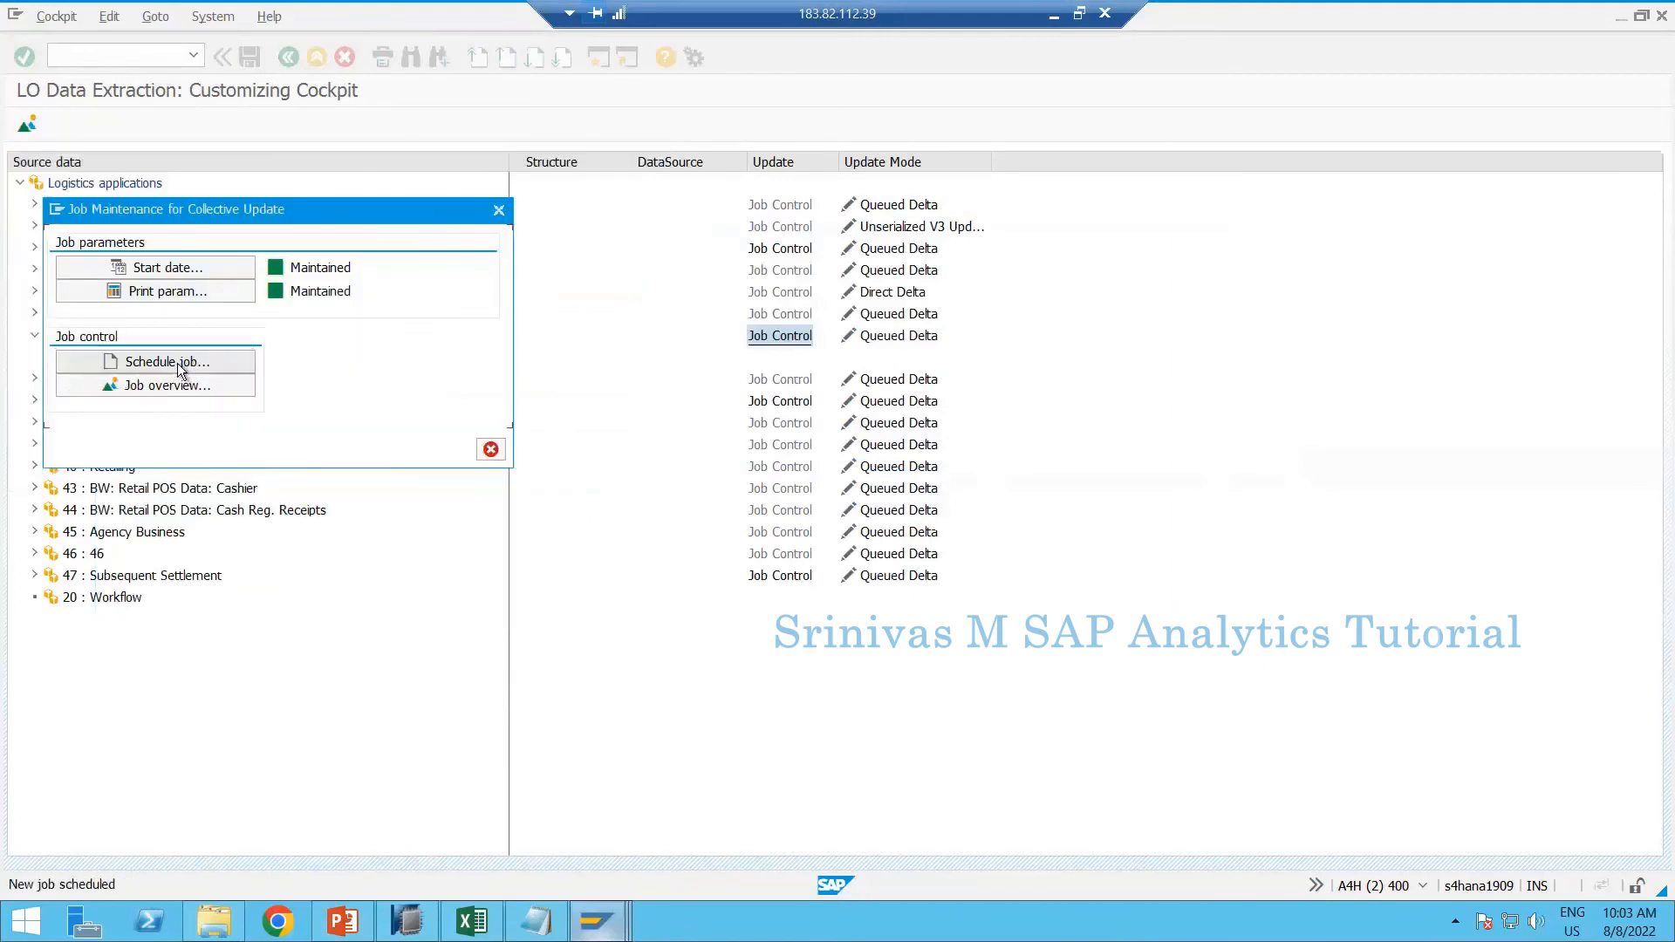
pyautogui.click(491, 450)
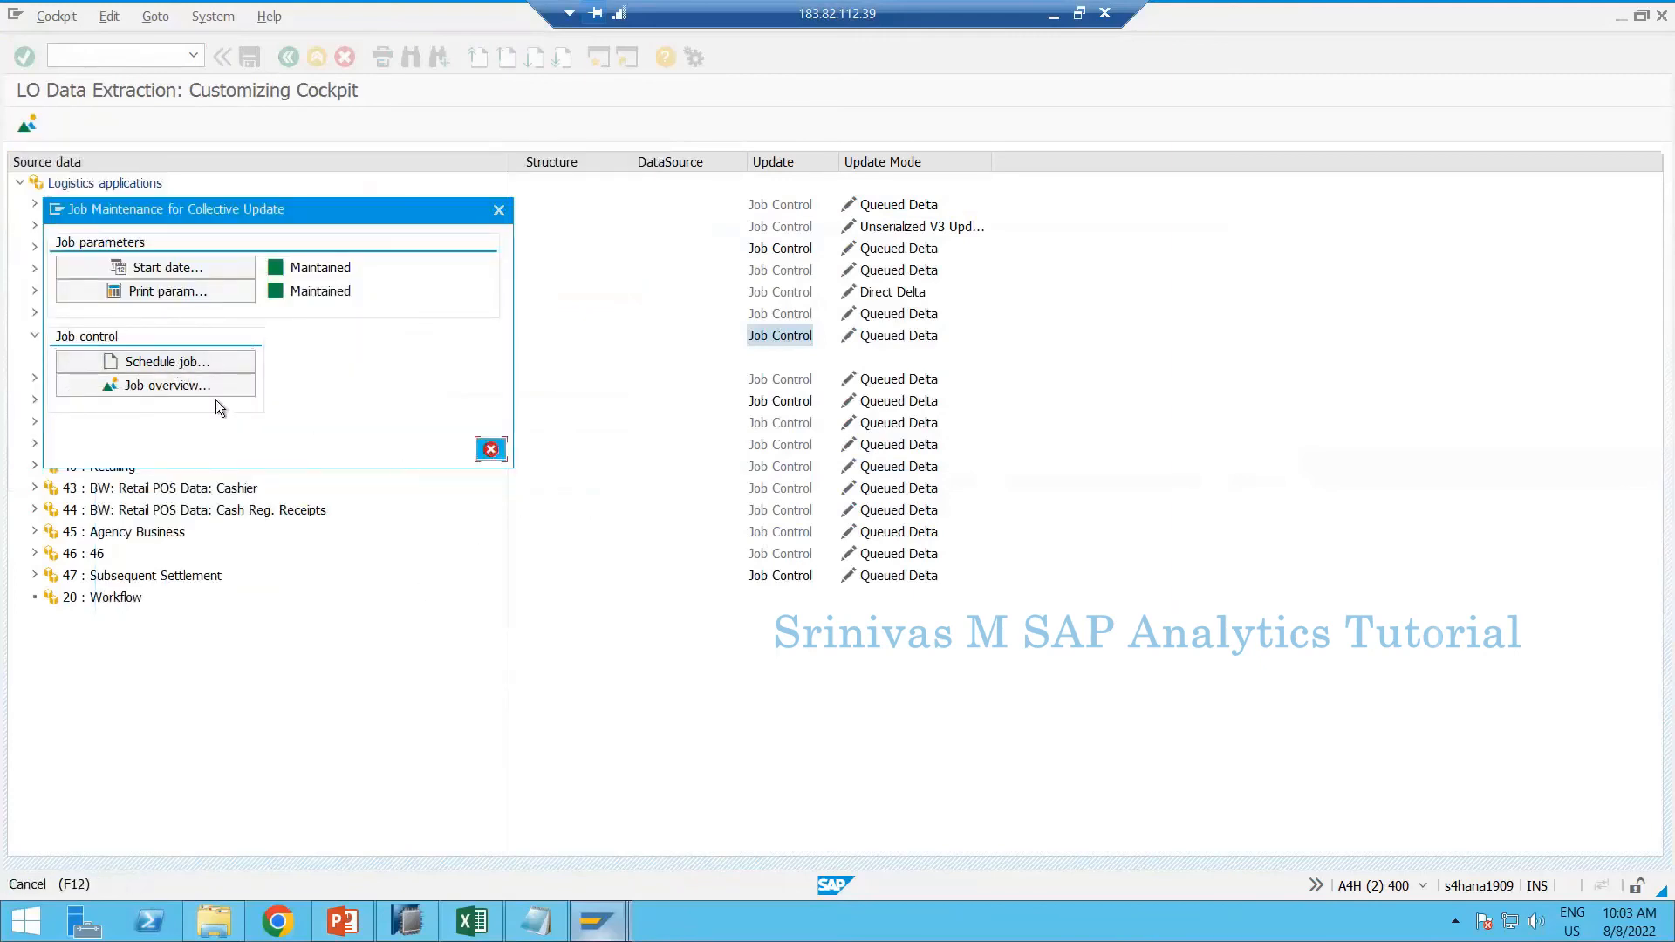
# Switch to the qRFC Monitor session and refresh the outbound queue list
pyautogui.moveTo(596, 920)
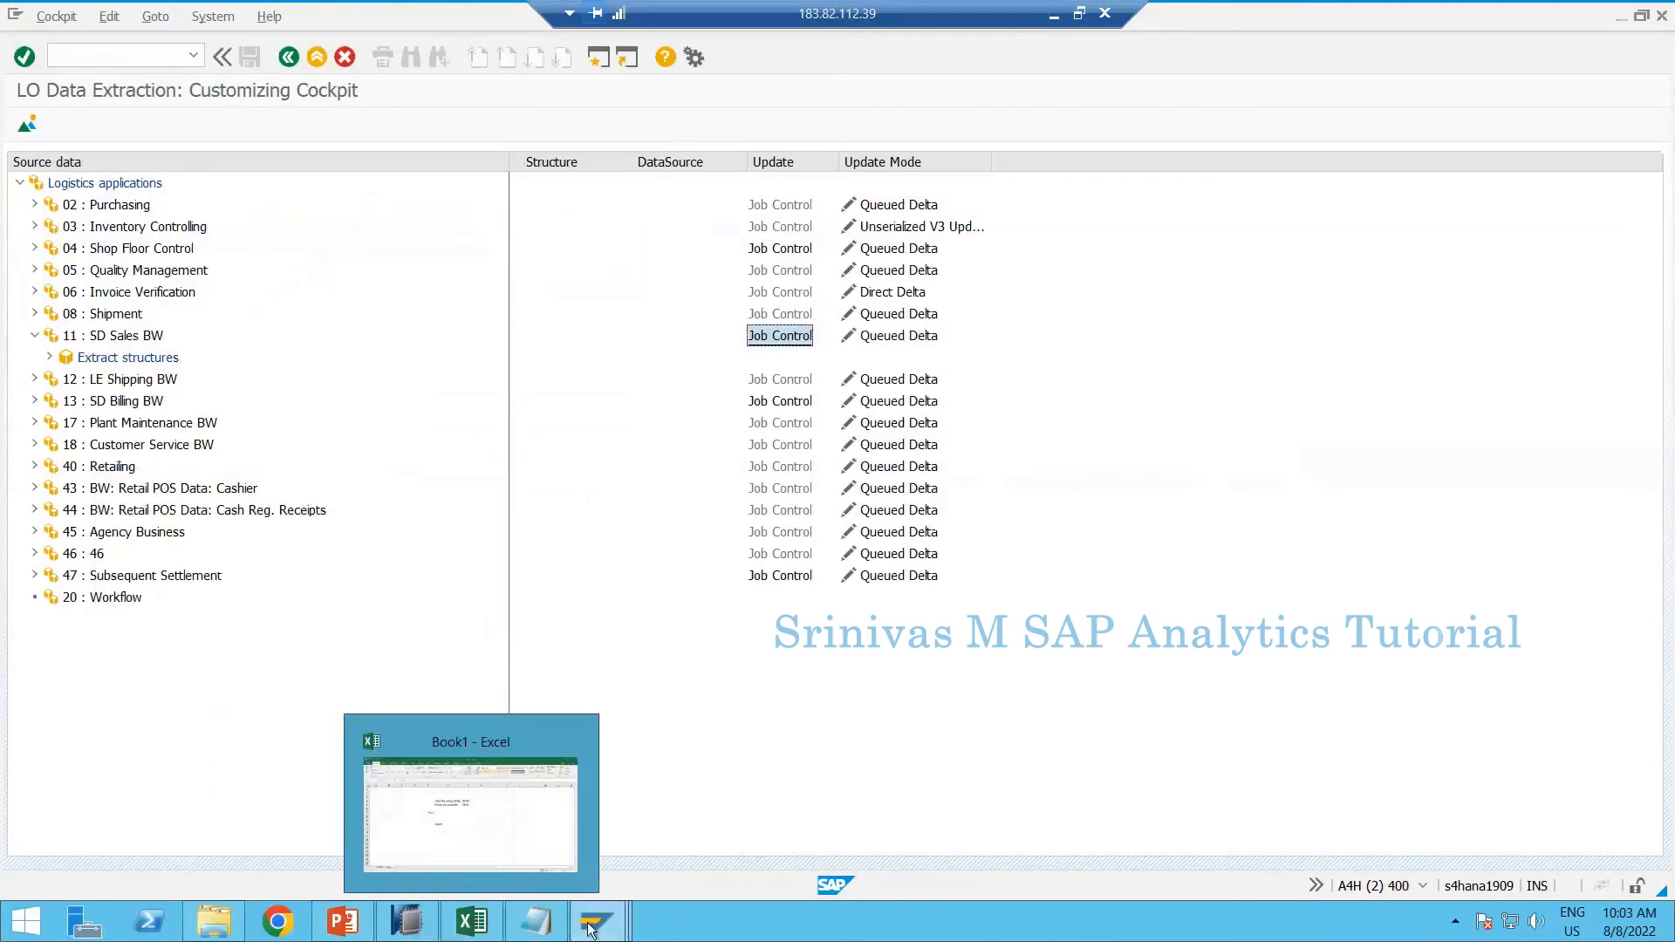
pyautogui.click(396, 806)
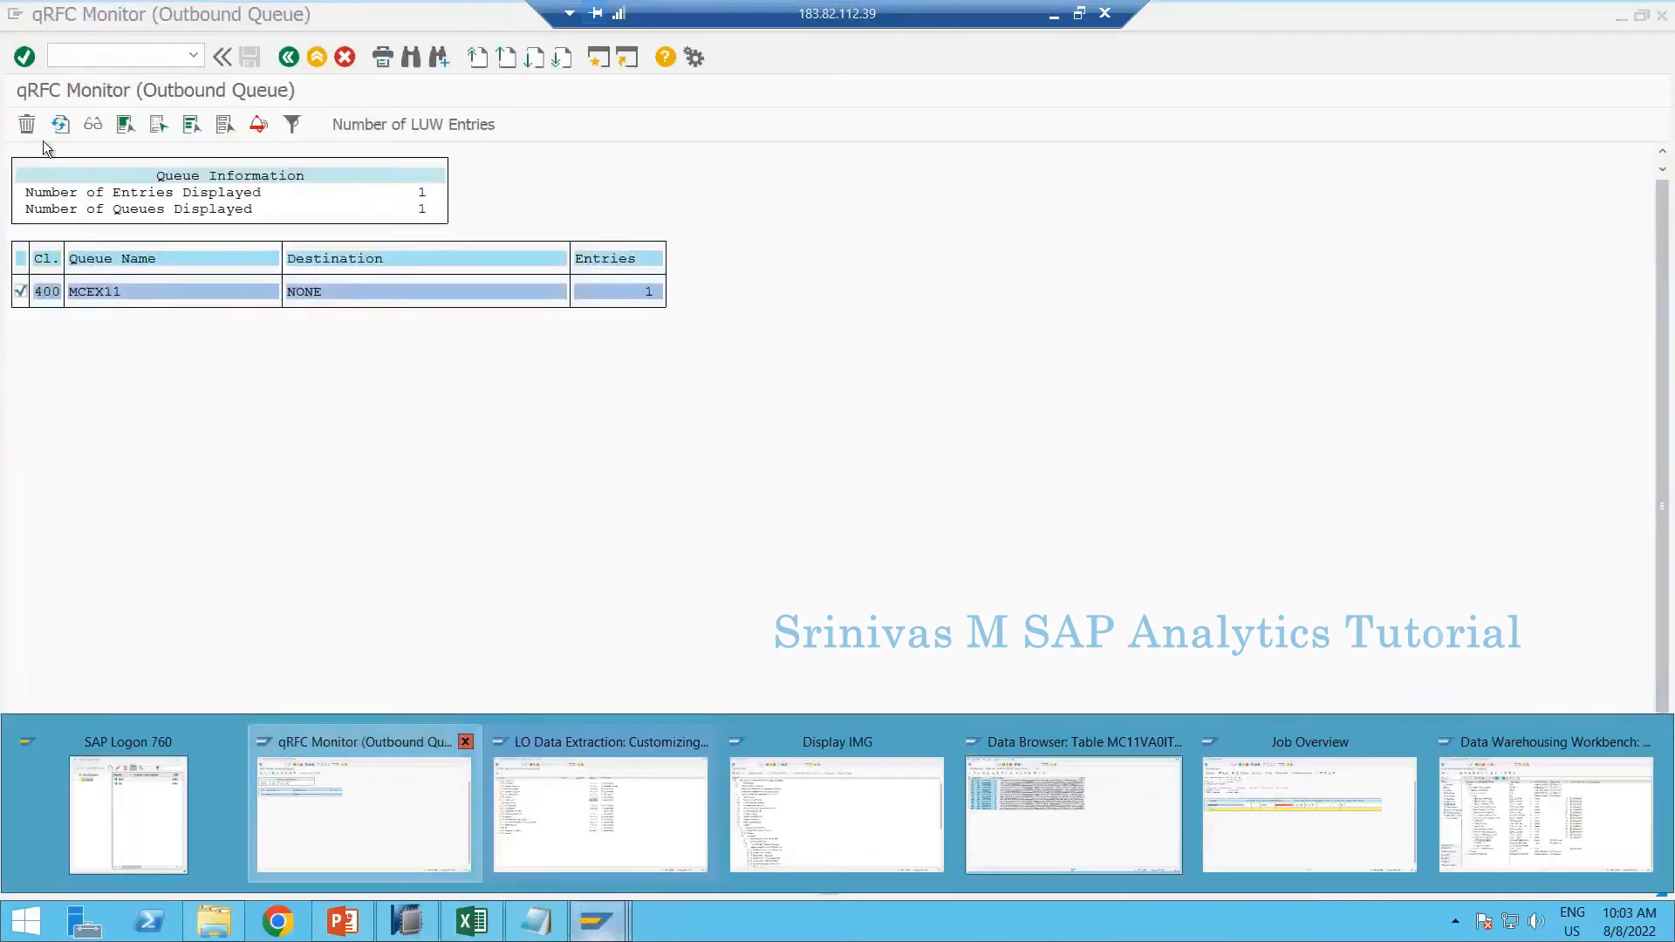
pyautogui.click(59, 125)
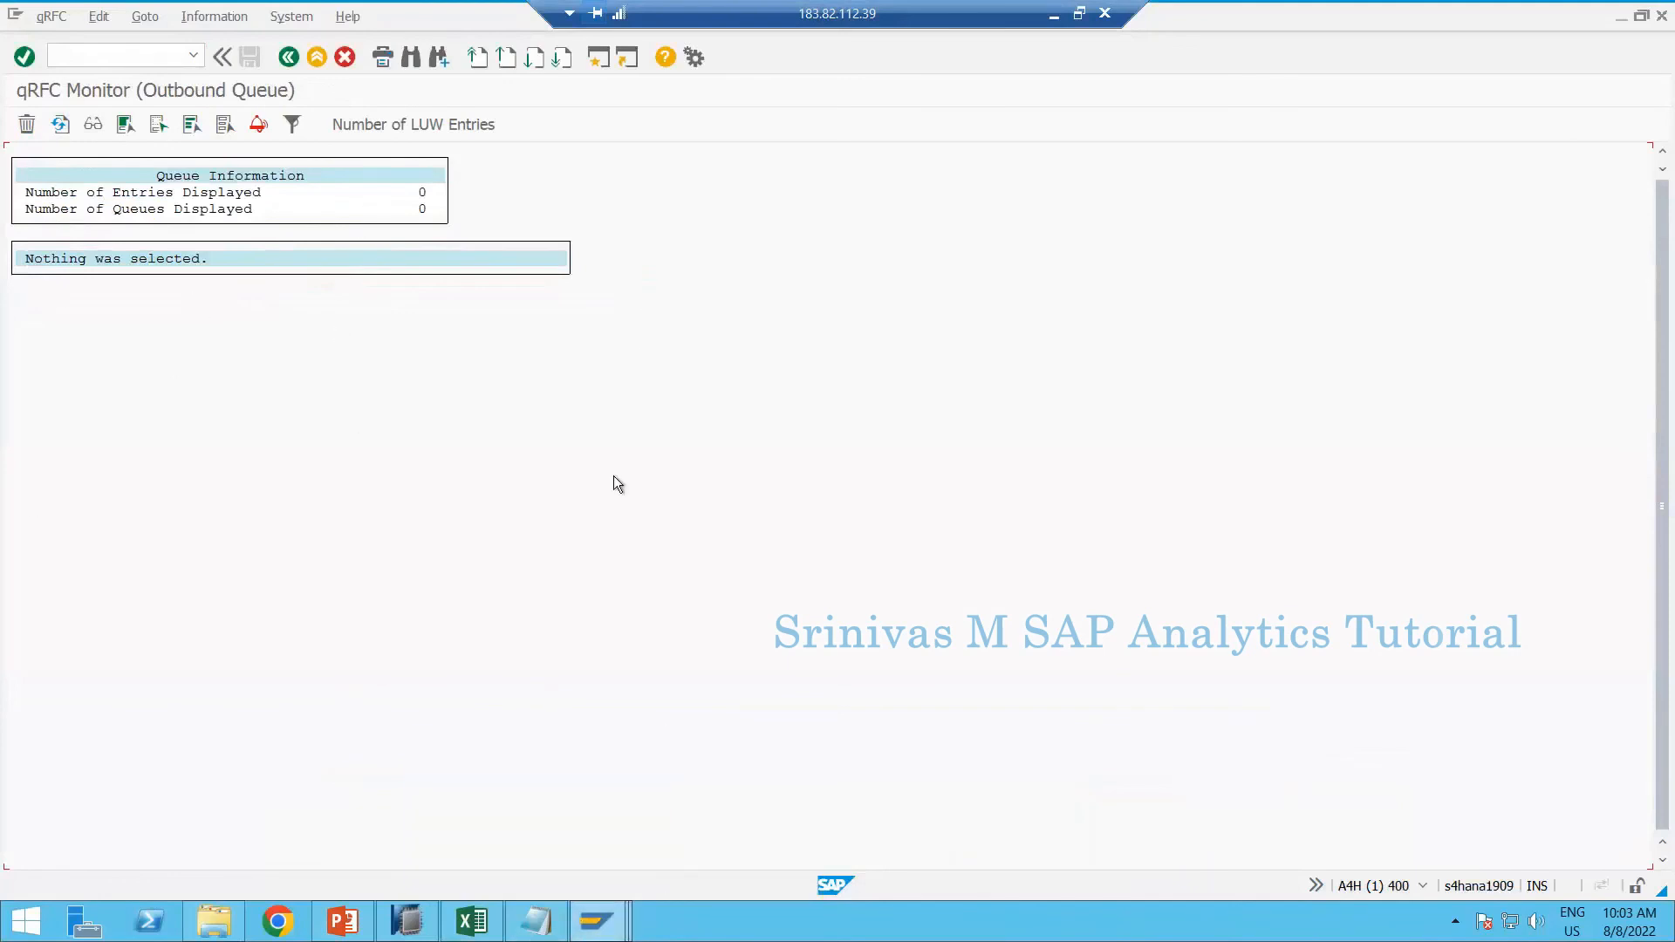
# Switch to the Data Warehousing Workbench session and check the 09:58:40 request in the monitor of the 2LIS_11_VAITM InfoPackage
pyautogui.moveTo(602, 916)
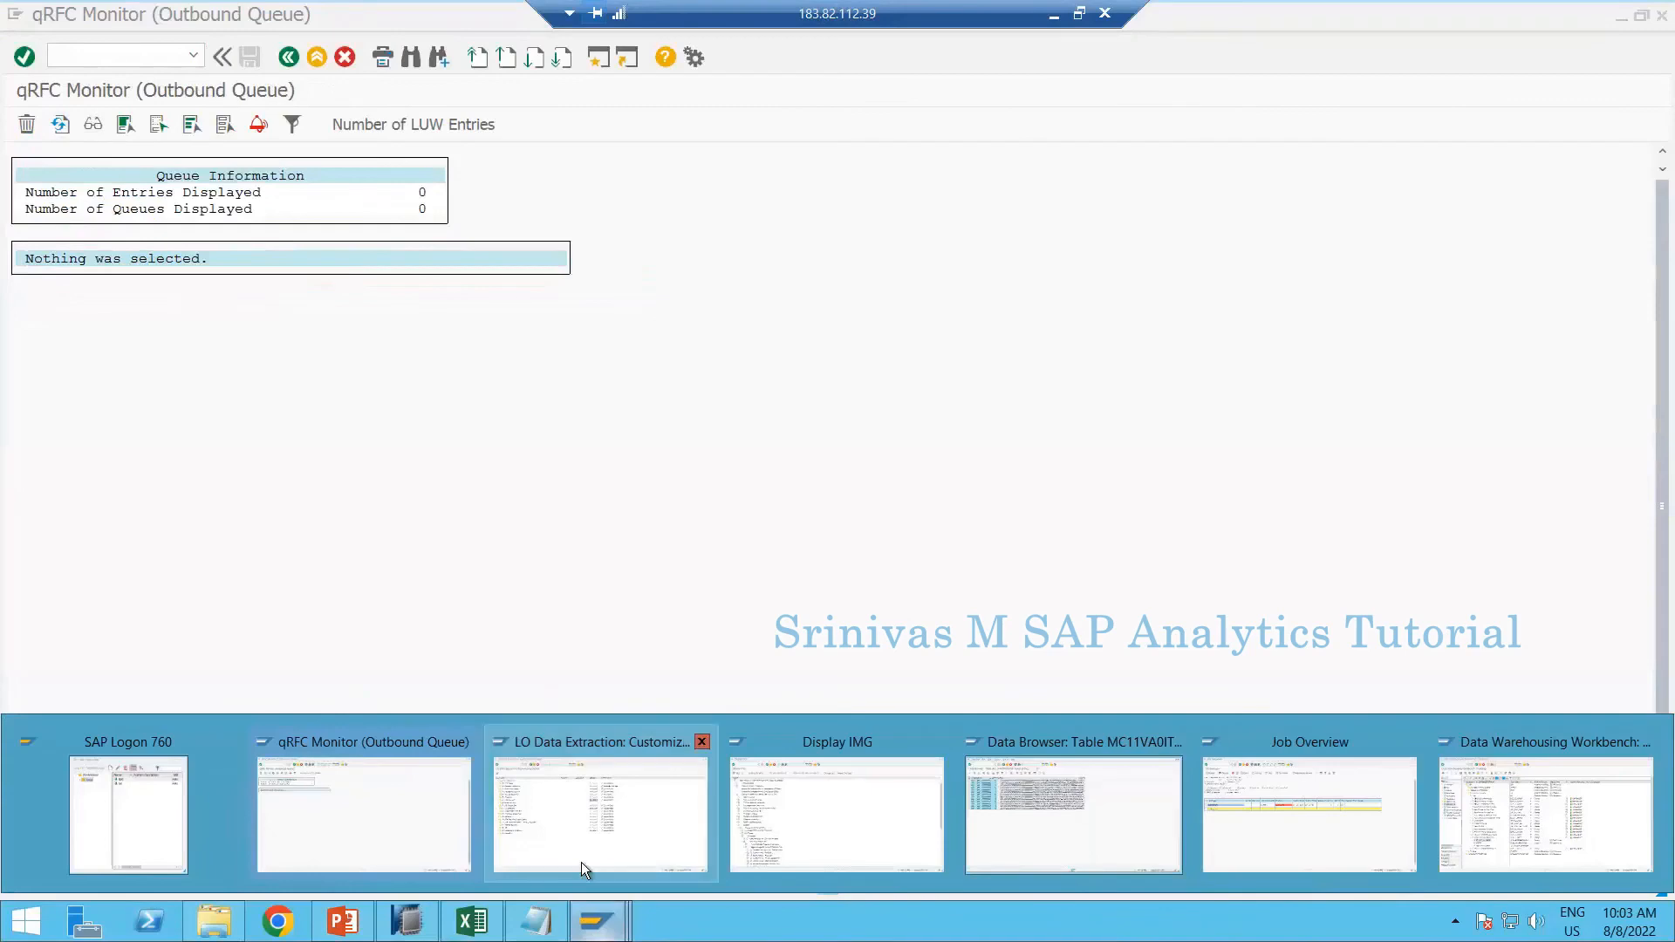
pyautogui.moveTo(704, 845)
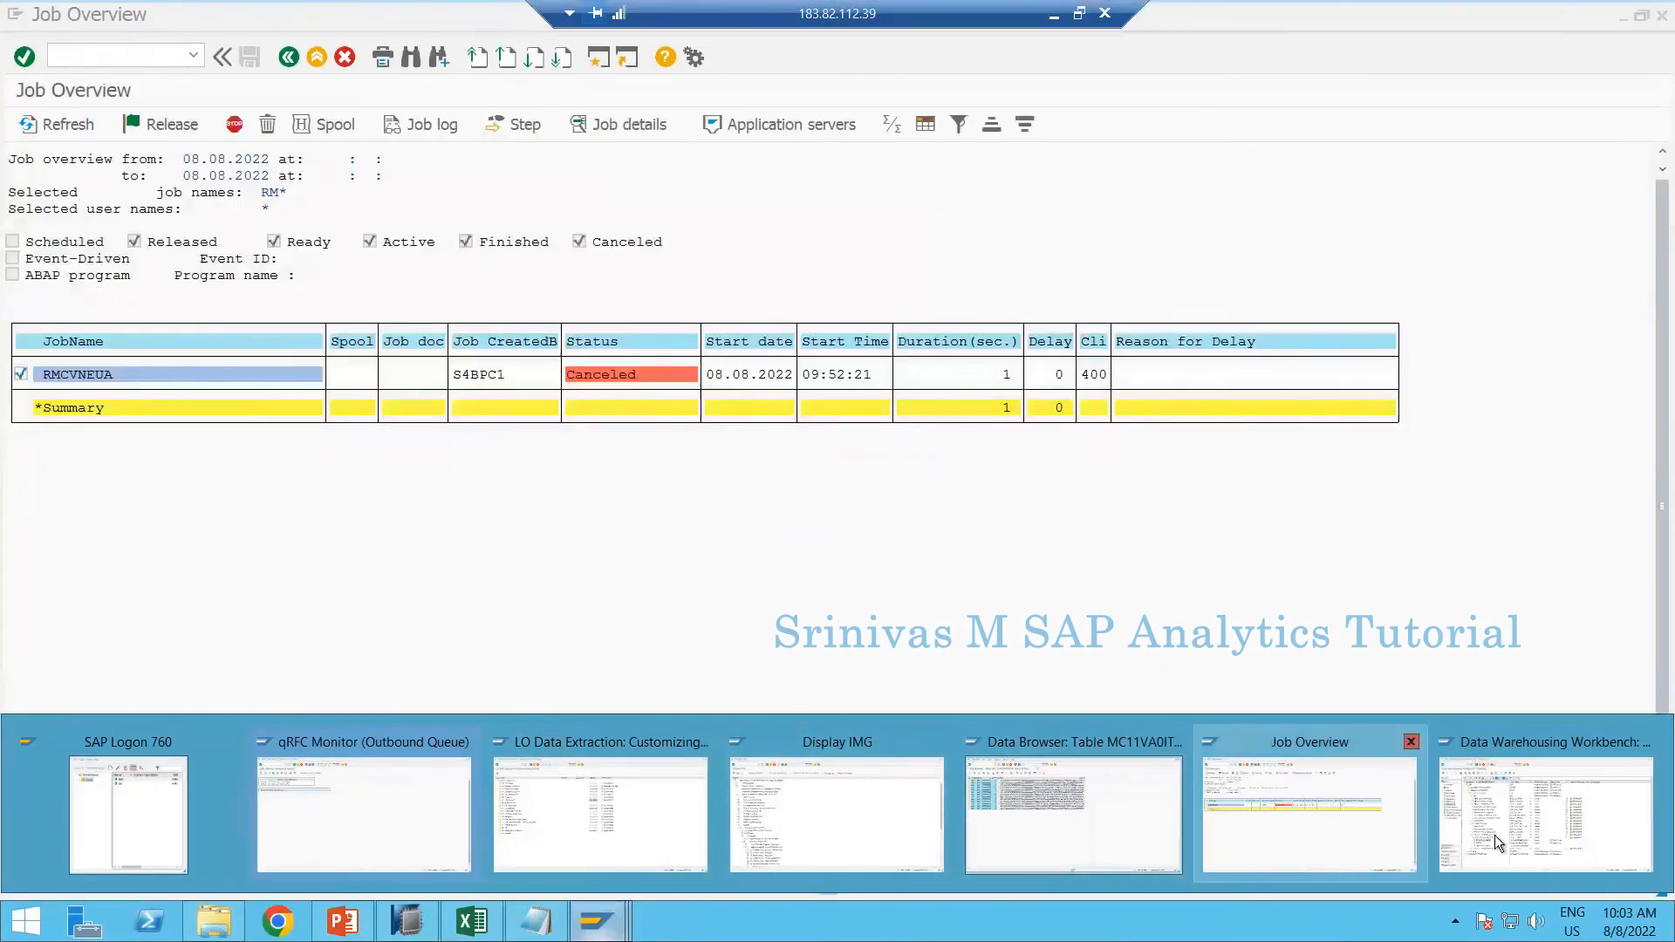
pyautogui.click(1494, 834)
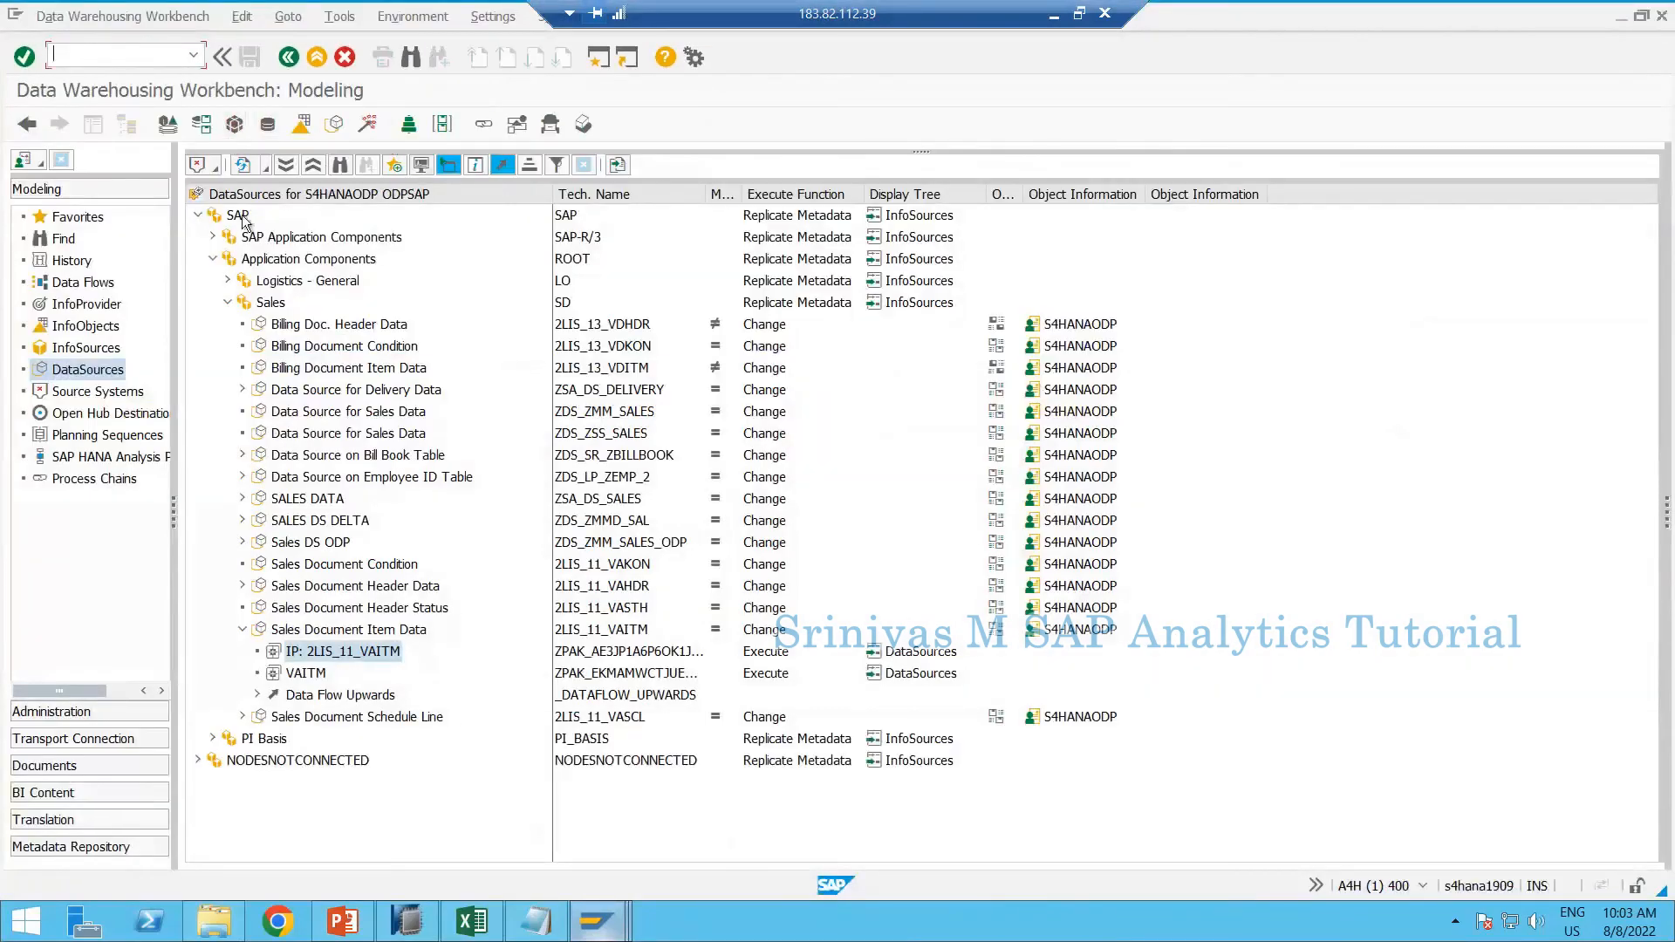
pyautogui.doubleClick(354, 650)
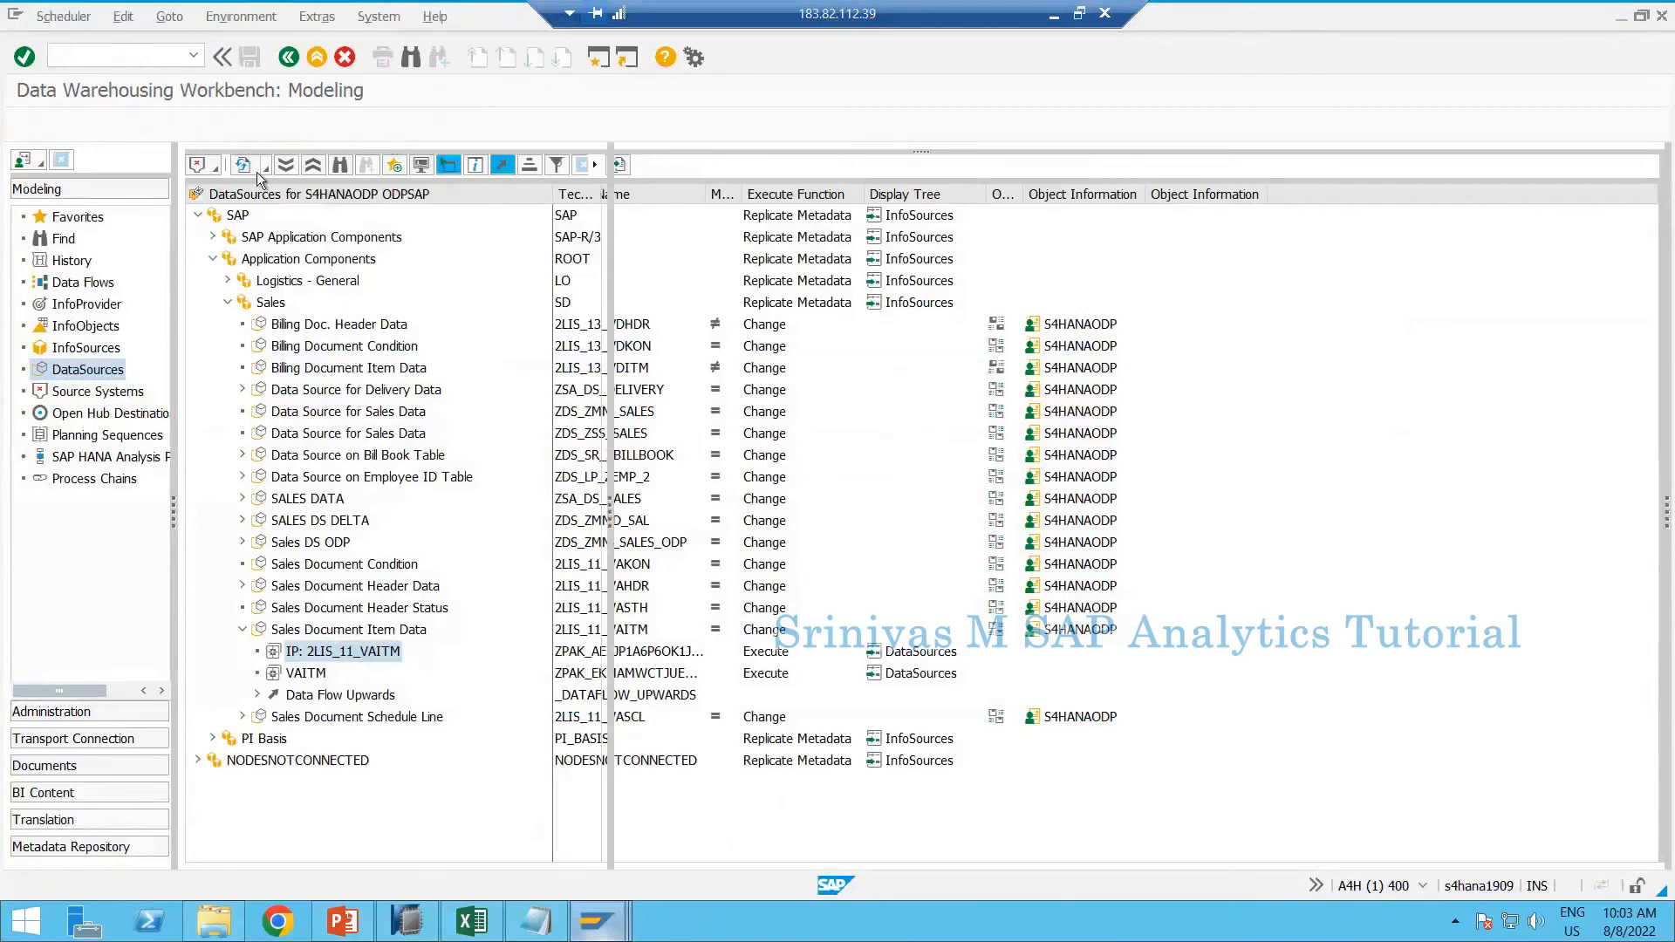
pyautogui.click(168, 125)
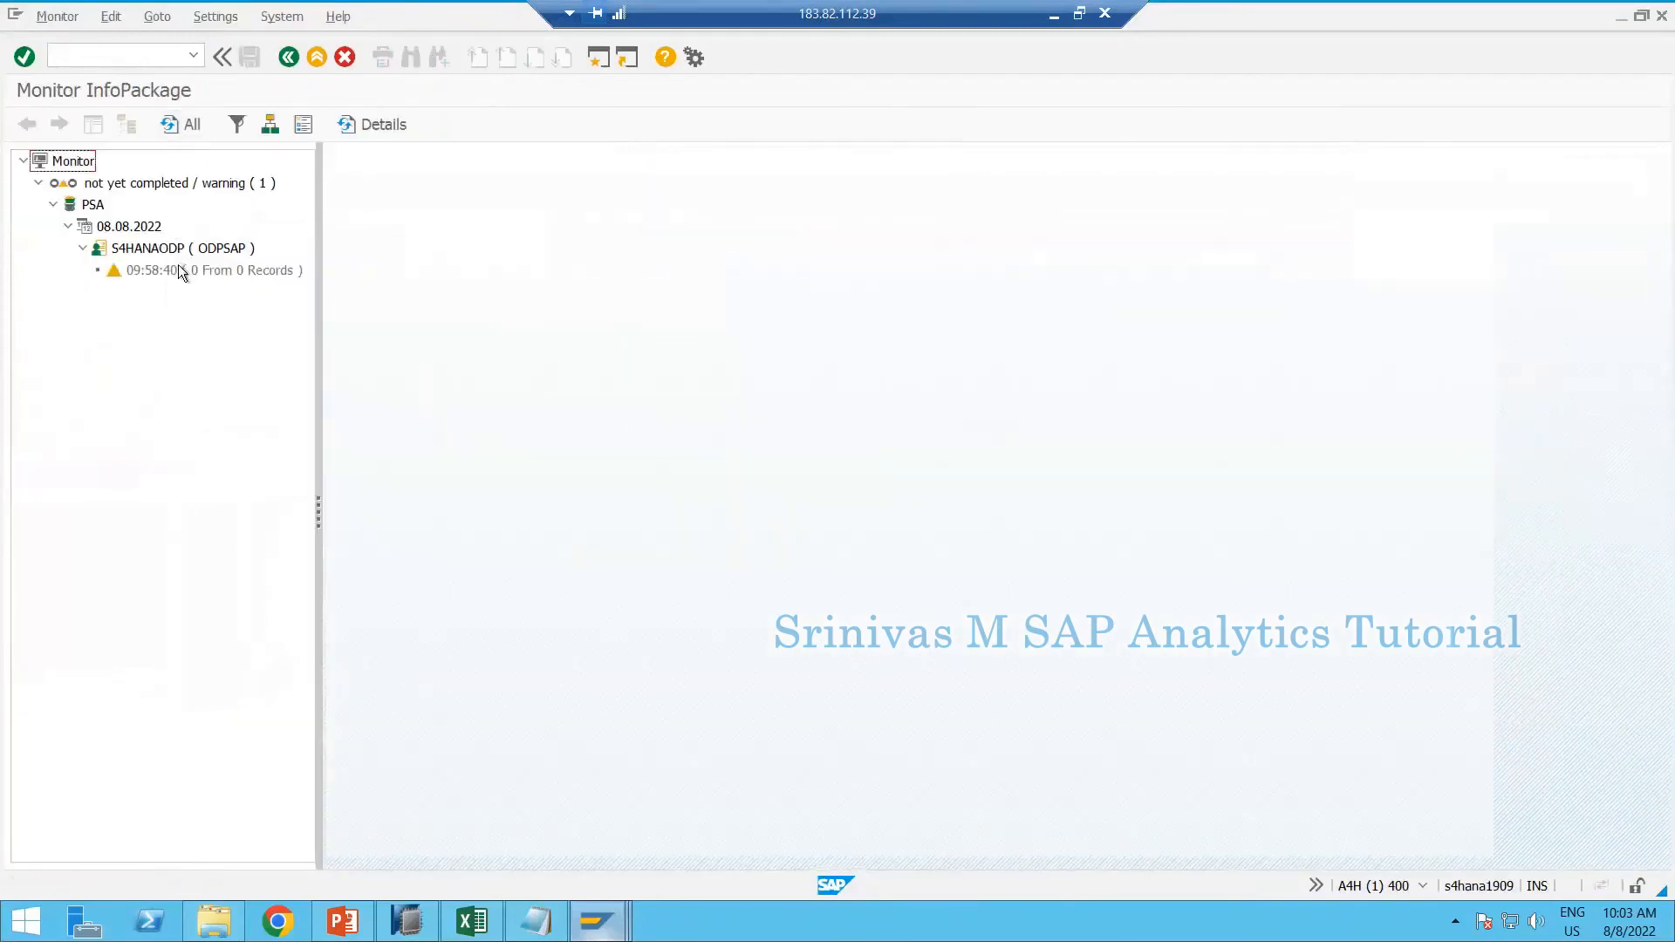
pyautogui.click(180, 269)
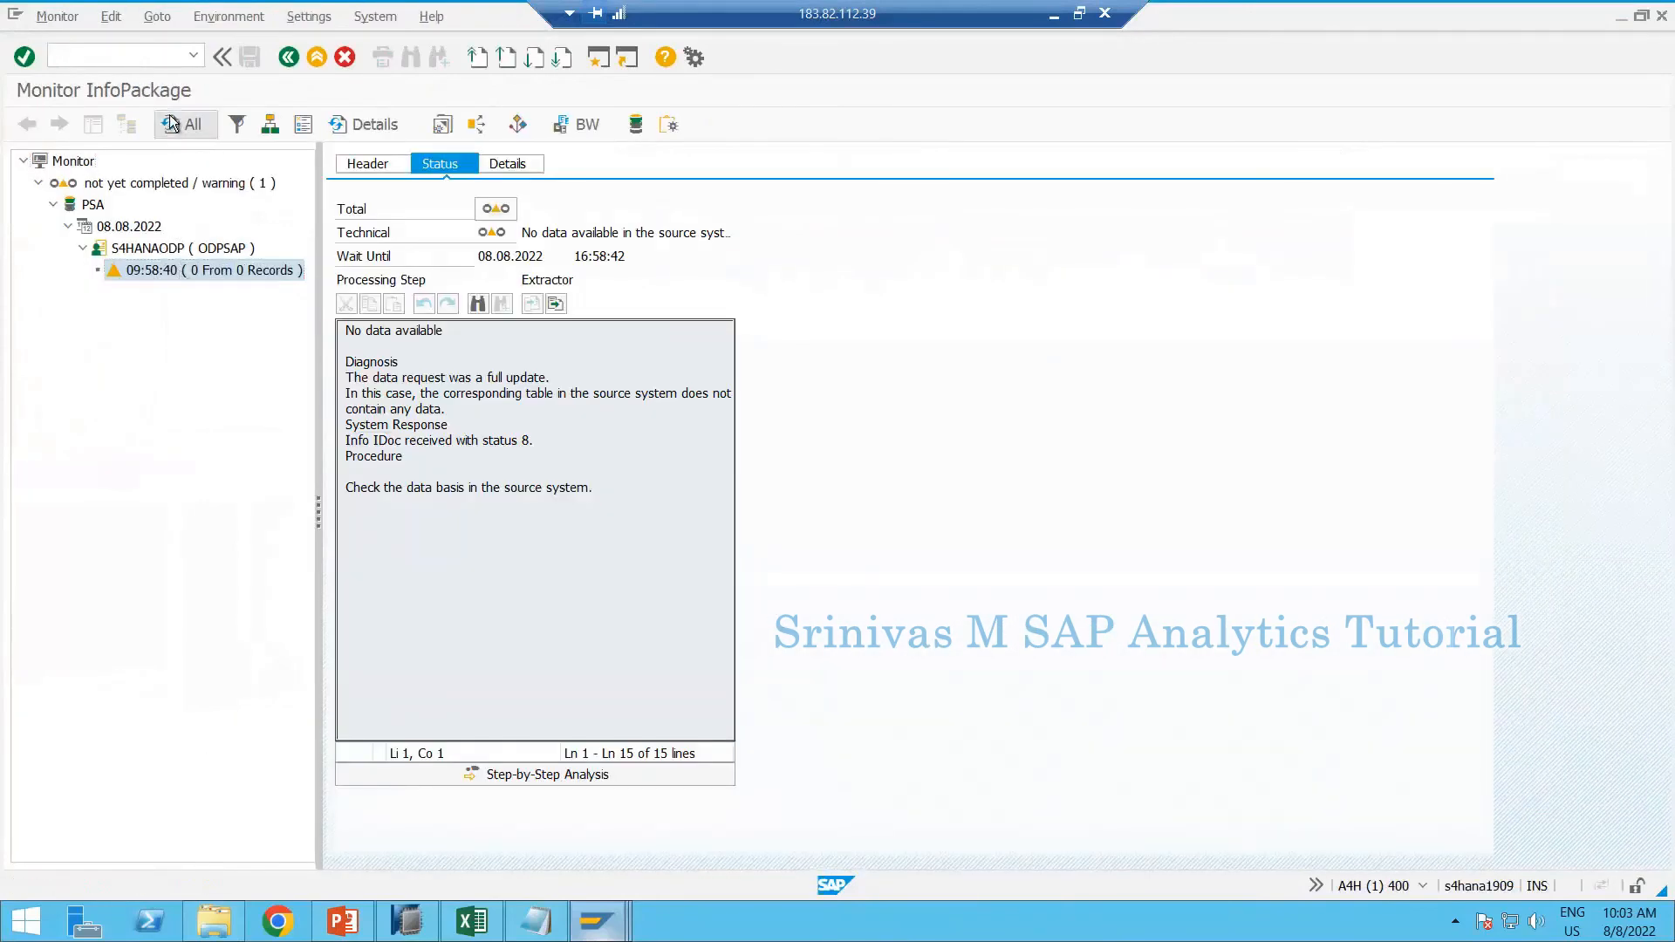
pyautogui.click(169, 119)
# Switch to the Display IMG session and open the Extractor Checker S-API there
pyautogui.moveTo(597, 920)
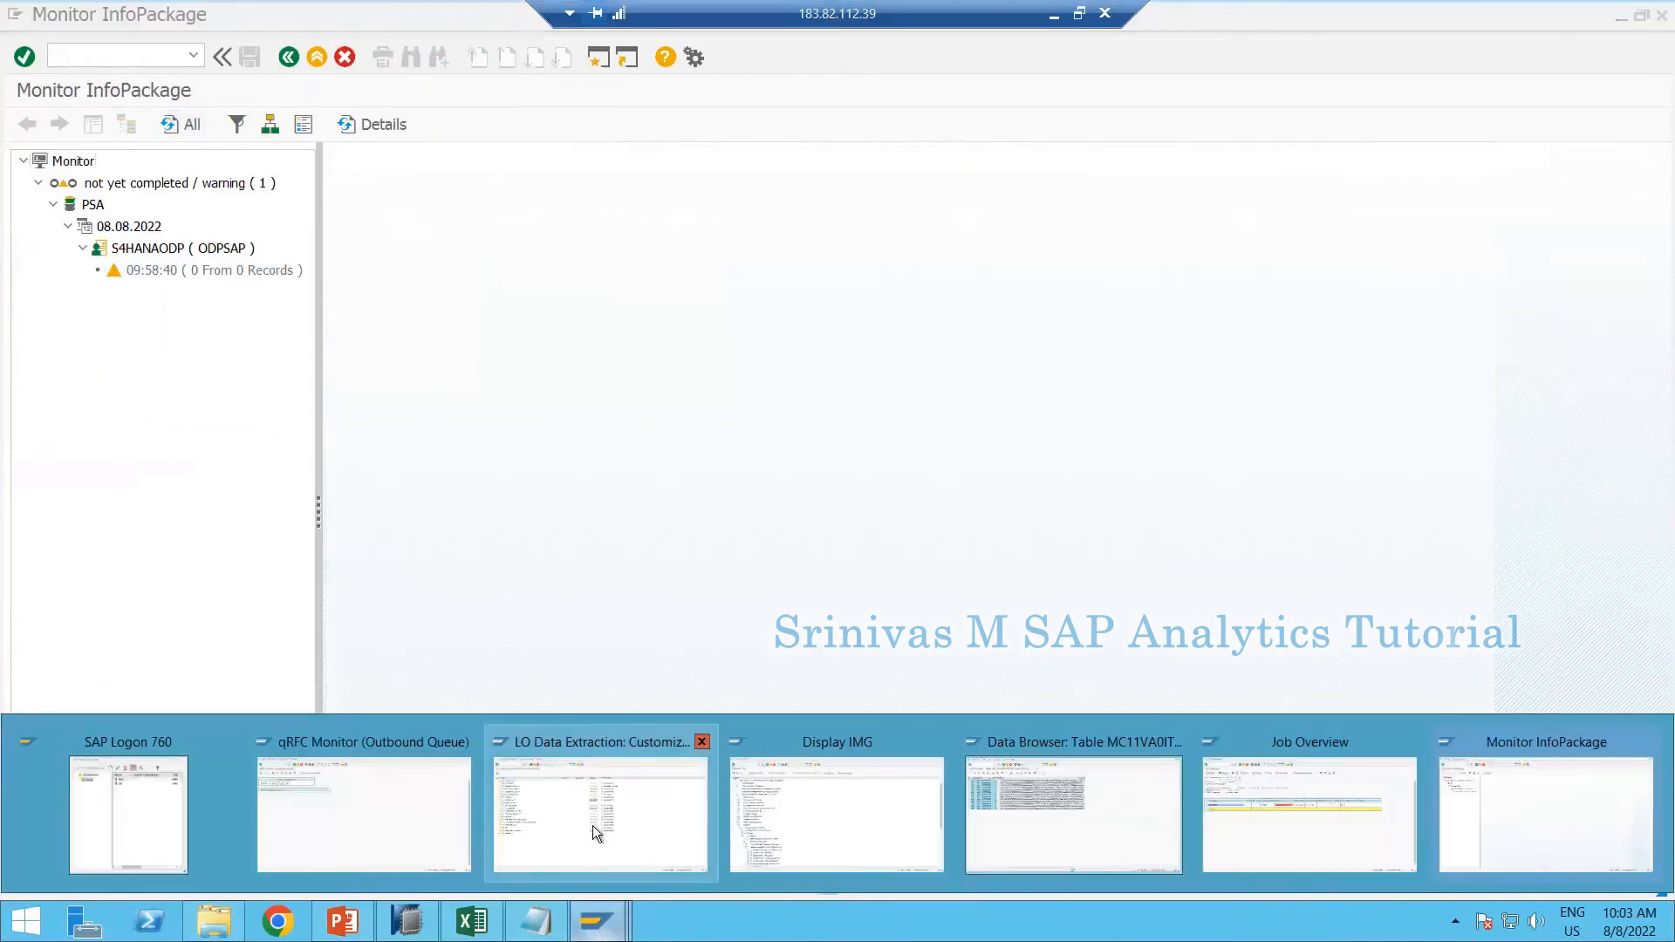
pyautogui.click(837, 830)
pyautogui.click(115, 57)
pyautogui.write('a3')
pyautogui.press('Return')
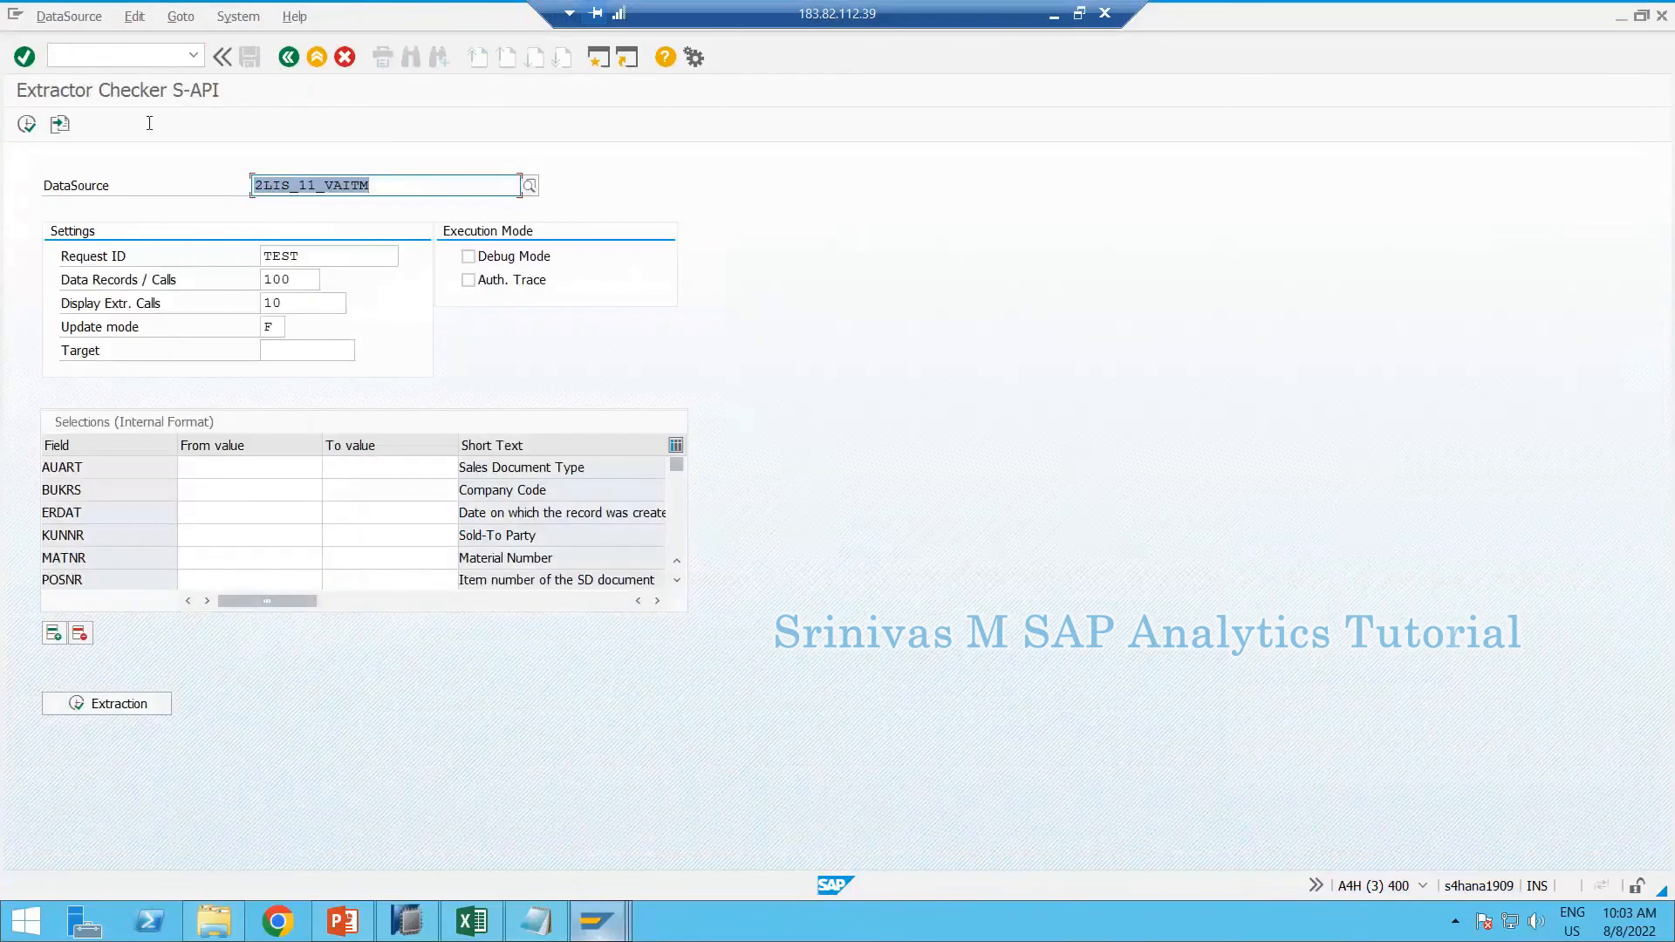
# Set the update mode of the 2LIS_11_VAITM extraction check to D and try target A4HODPC400
pyautogui.click(270, 327)
pyautogui.write('D')
pyautogui.press('Return')
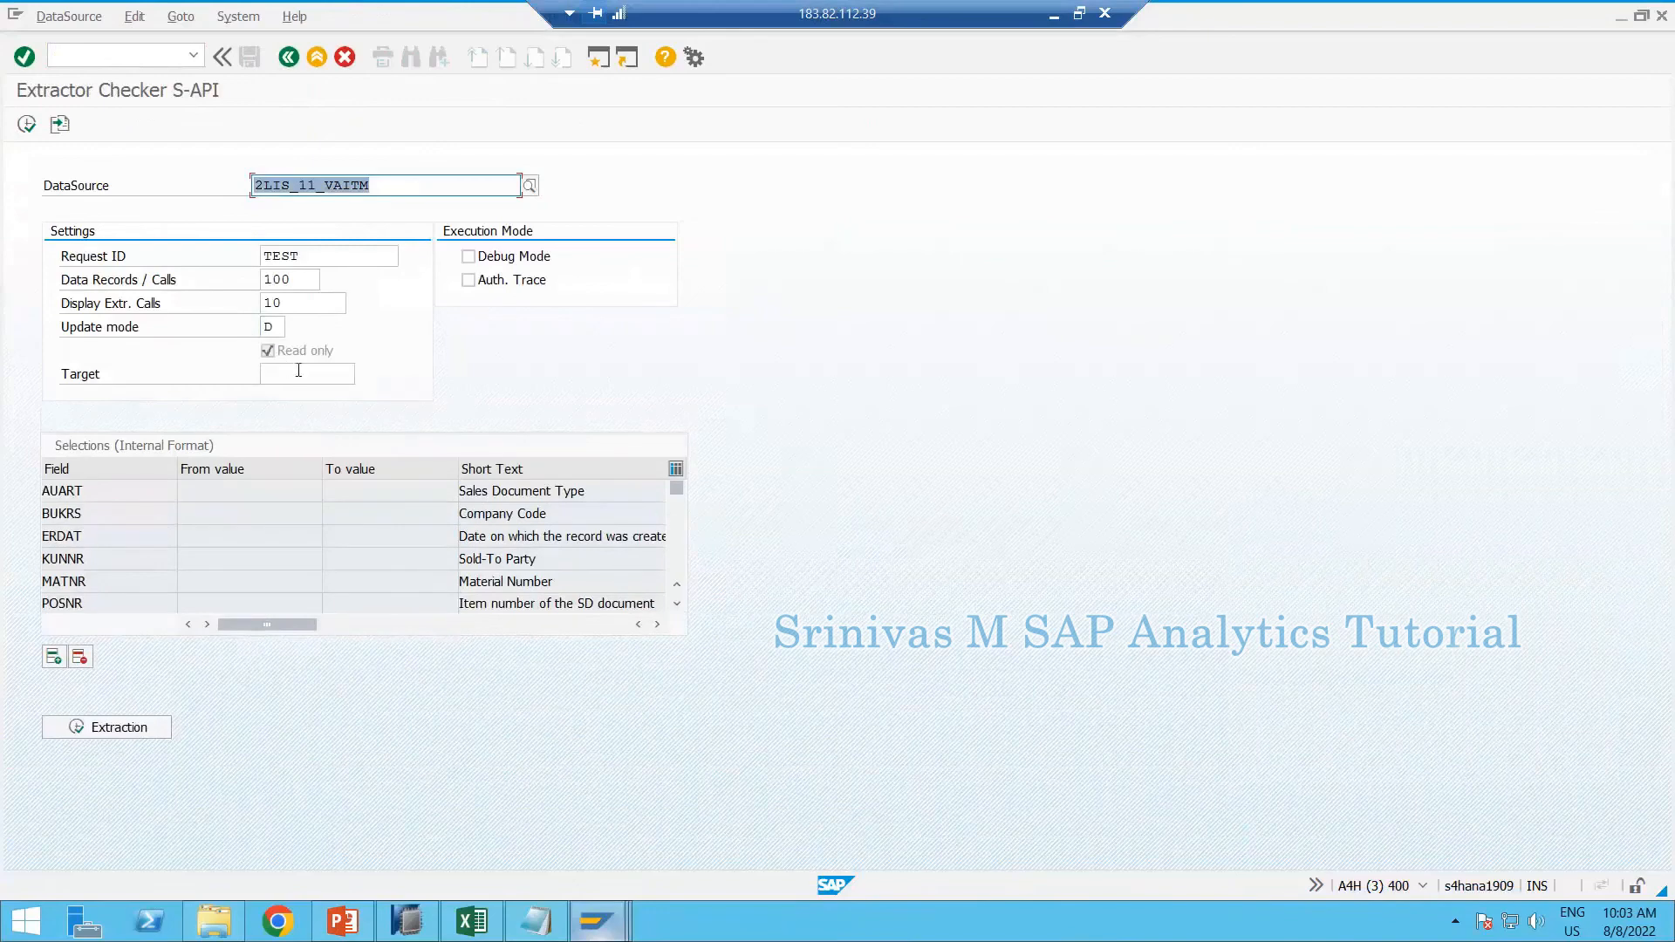
pyautogui.click(298, 371)
pyautogui.click(298, 370)
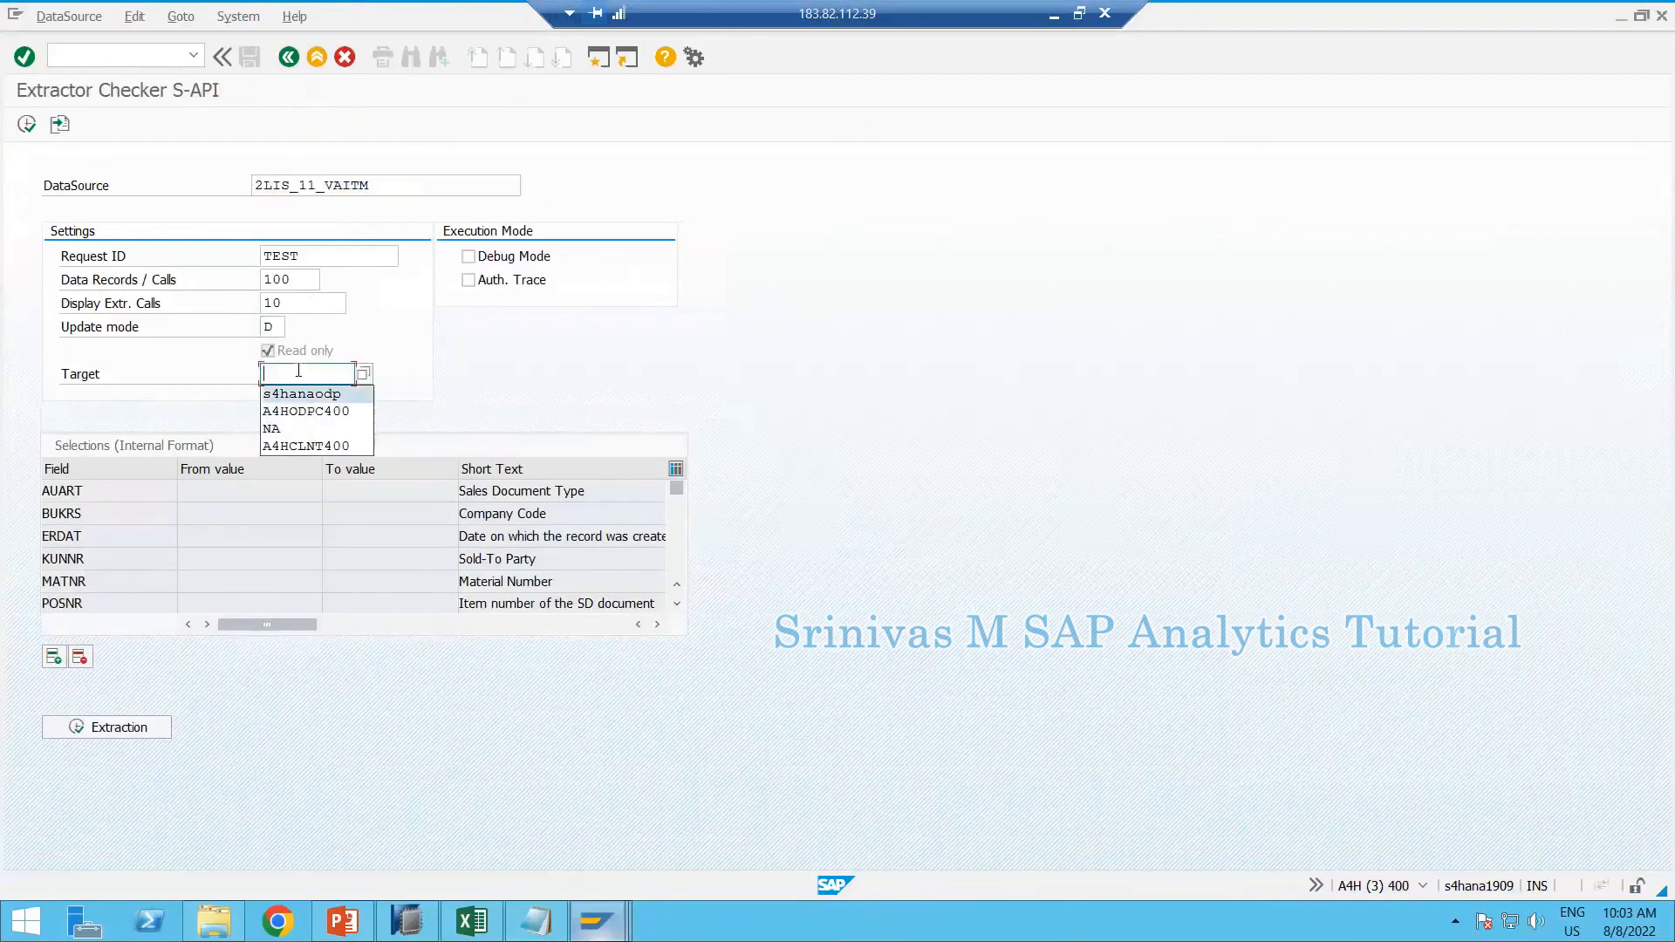
pyautogui.press('Down')
pyautogui.press('Return')
pyautogui.press('Return')
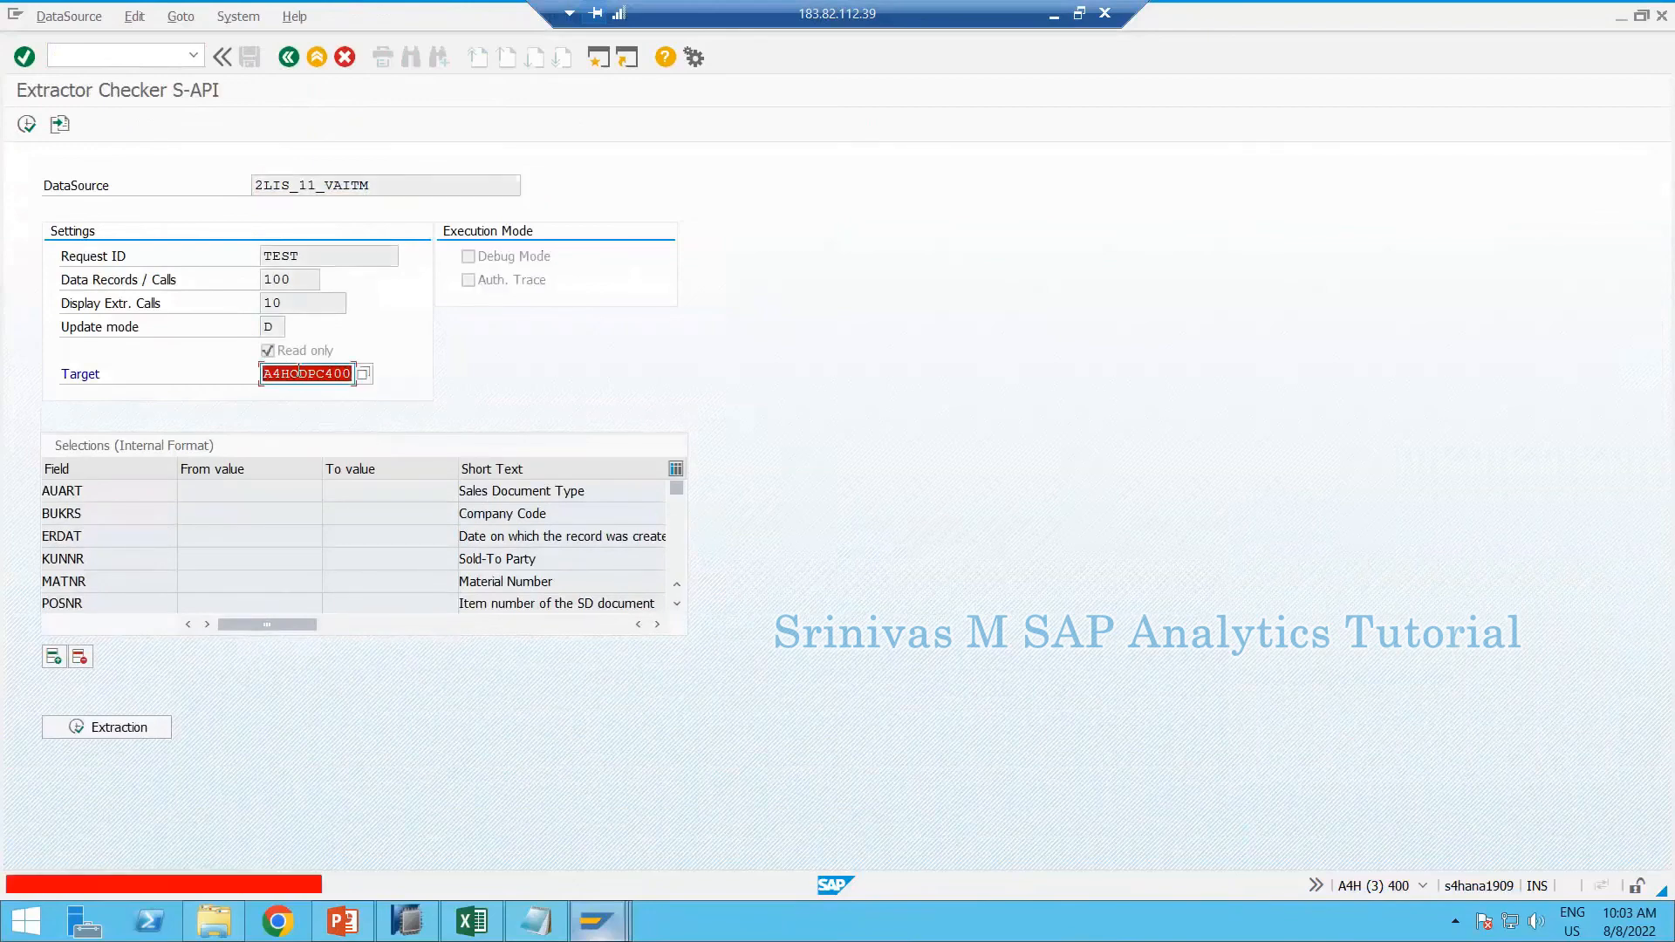
# Clear the target and try S4HANAODP as the target system for the extraction check
pyautogui.press('Delete')
pyautogui.press('Escape')
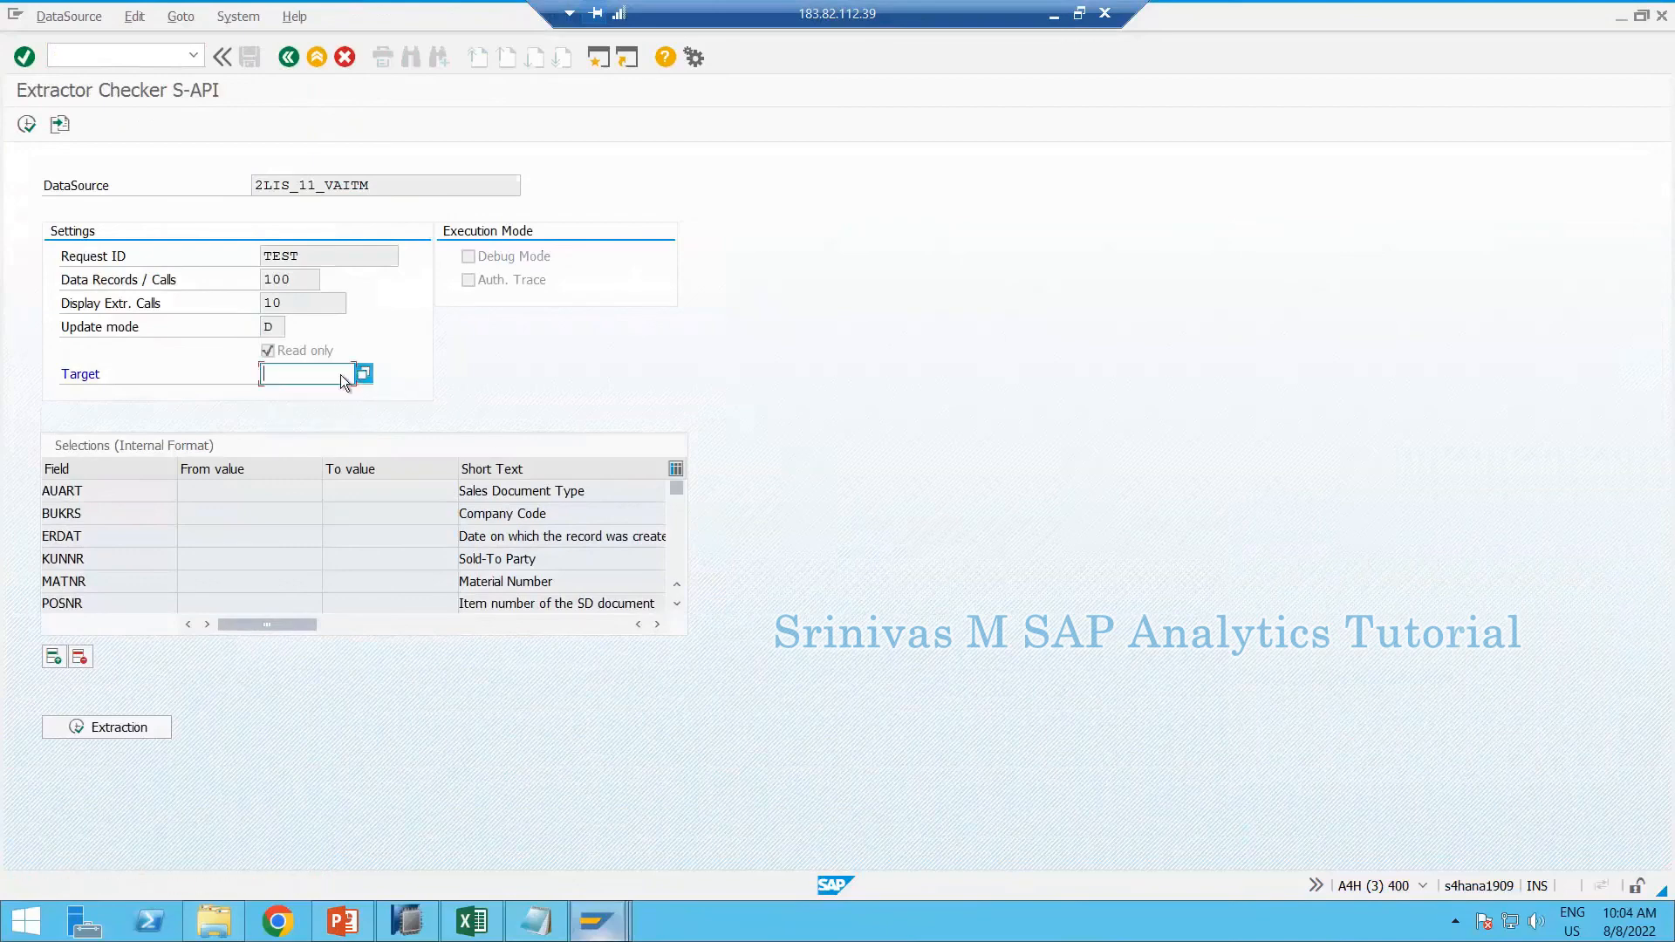
pyautogui.click(340, 374)
pyautogui.press('Down')
pyautogui.press('Down')
pyautogui.press('Return')
pyautogui.press('Return')
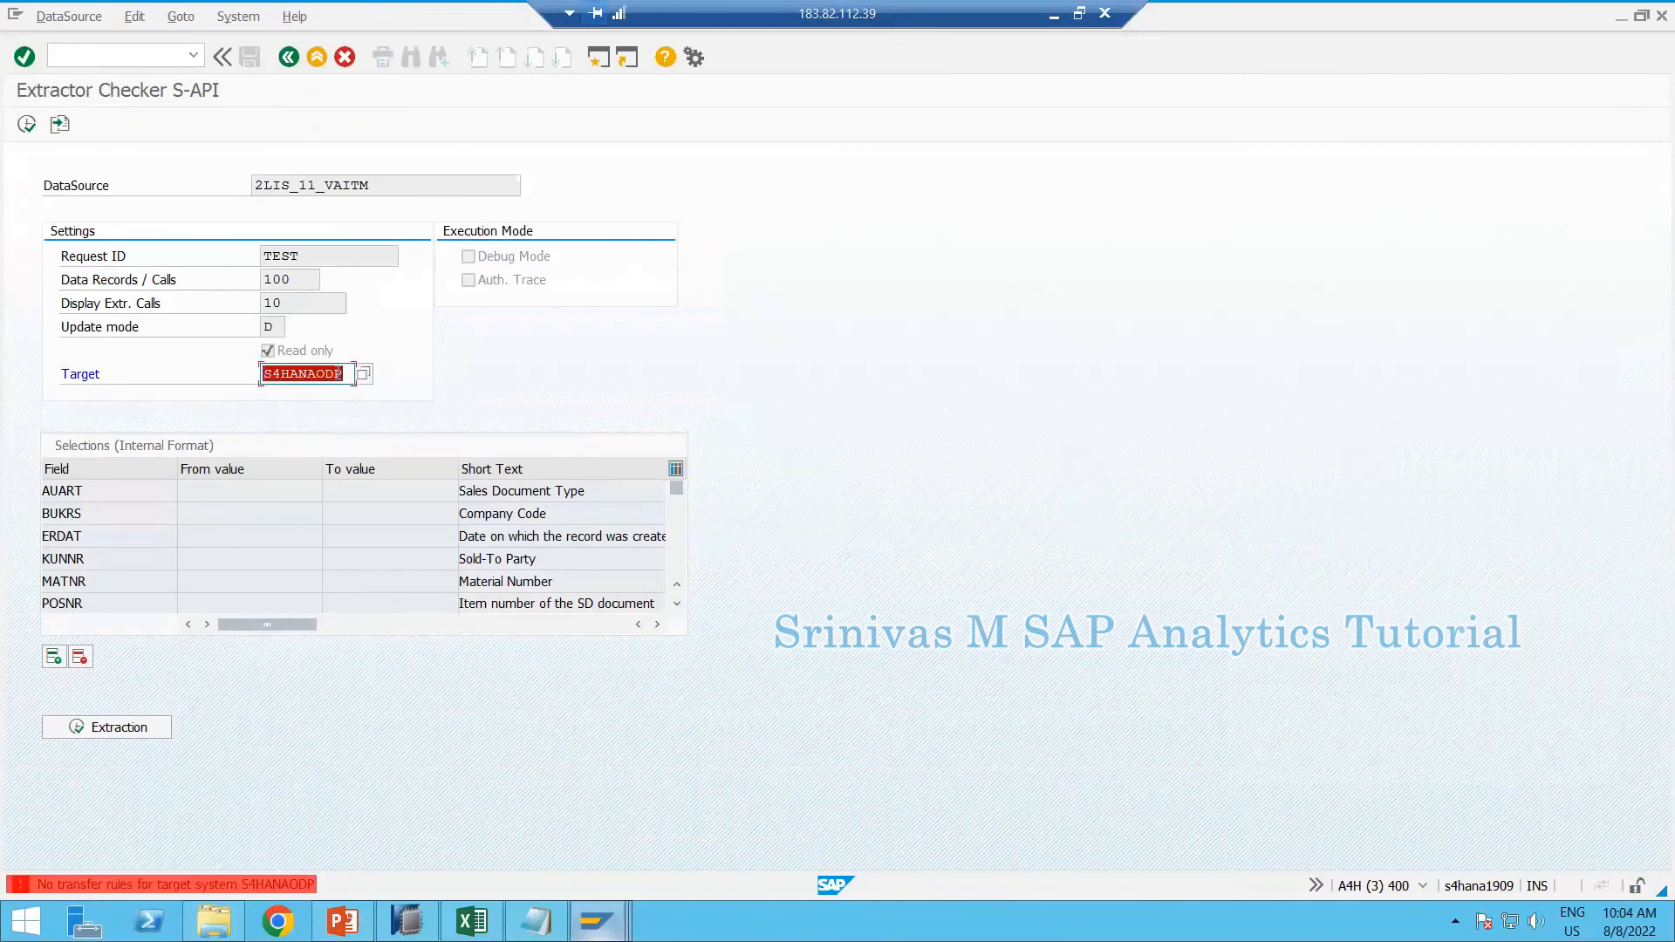
# Replace the target with A4HCLNT400, try to run the extraction, and leave the Extractor Checker
pyautogui.press('BackSpace')
pyautogui.press('Down')
pyautogui.press('Down')
pyautogui.press('Down')
pyautogui.press('Down')
pyautogui.press('Return')
pyautogui.press('Return')
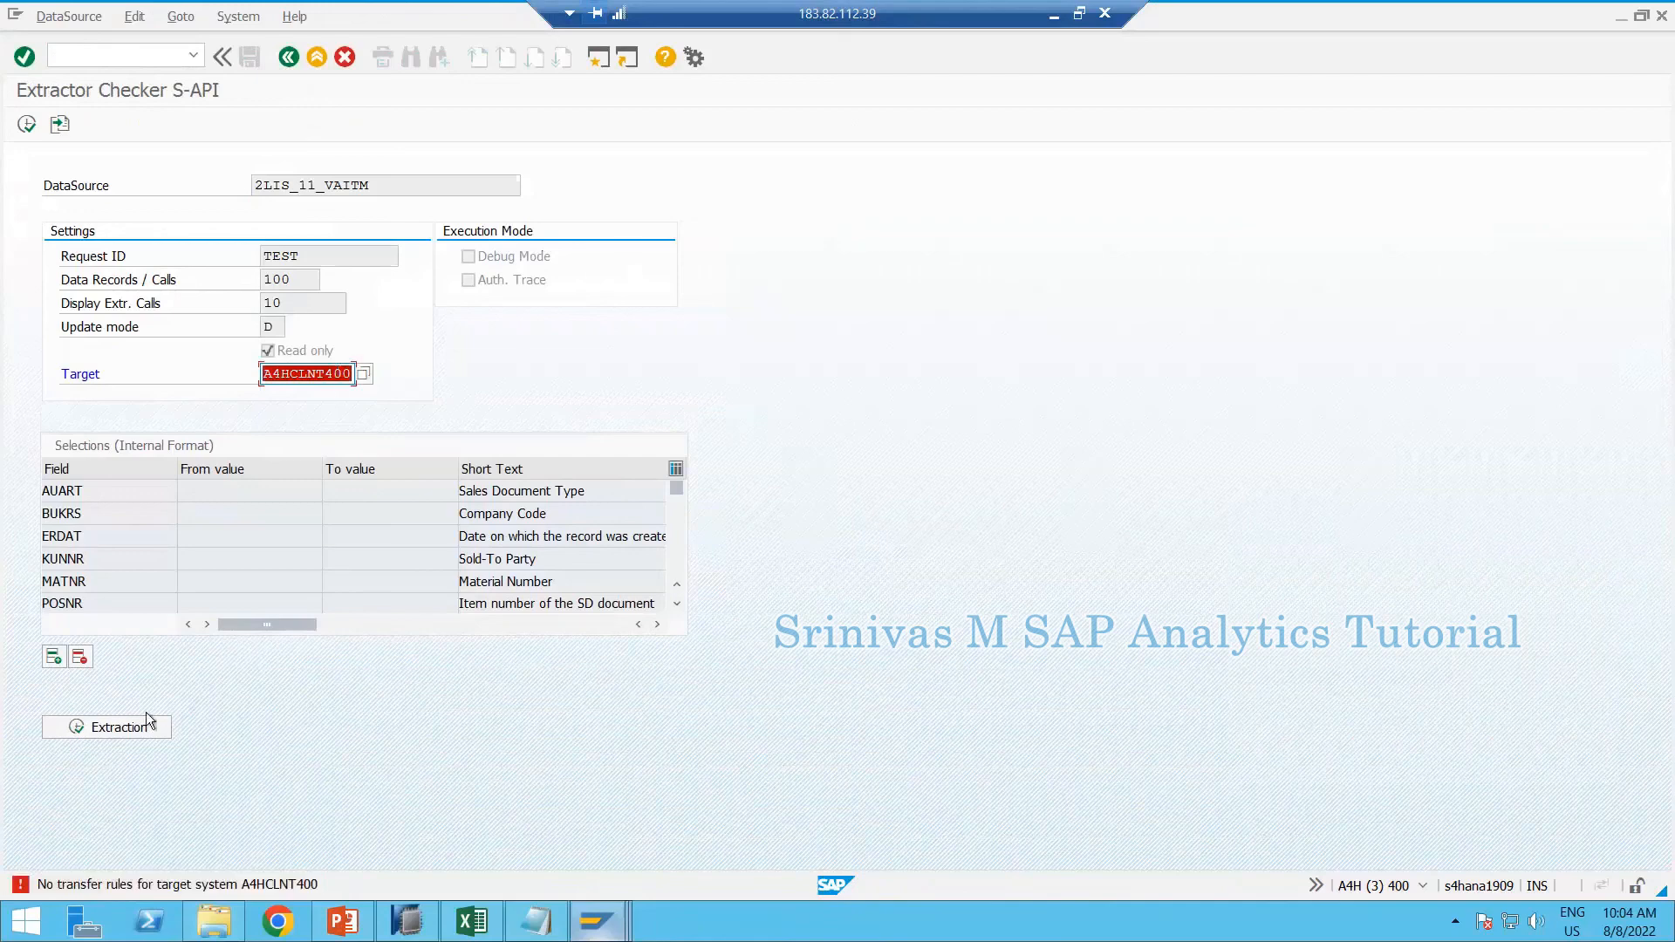
pyautogui.click(144, 724)
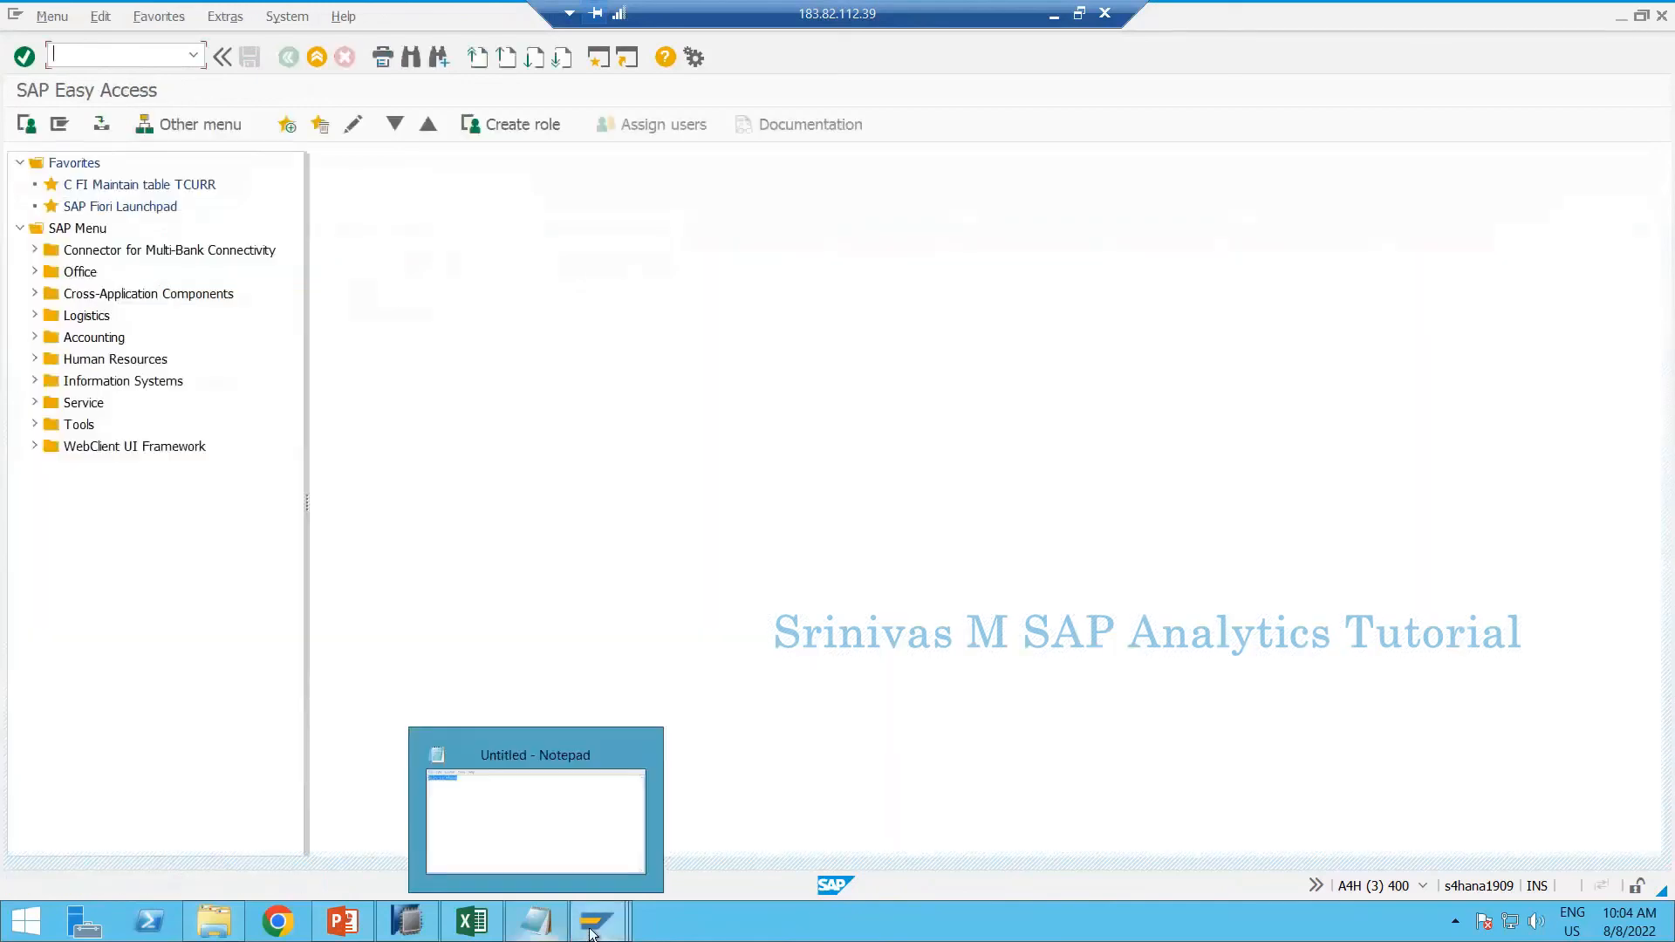
# Switch to the Monitor InfoPackage session, refresh the request tree and check the status of the 09:58:40 request
pyautogui.moveTo(596, 920)
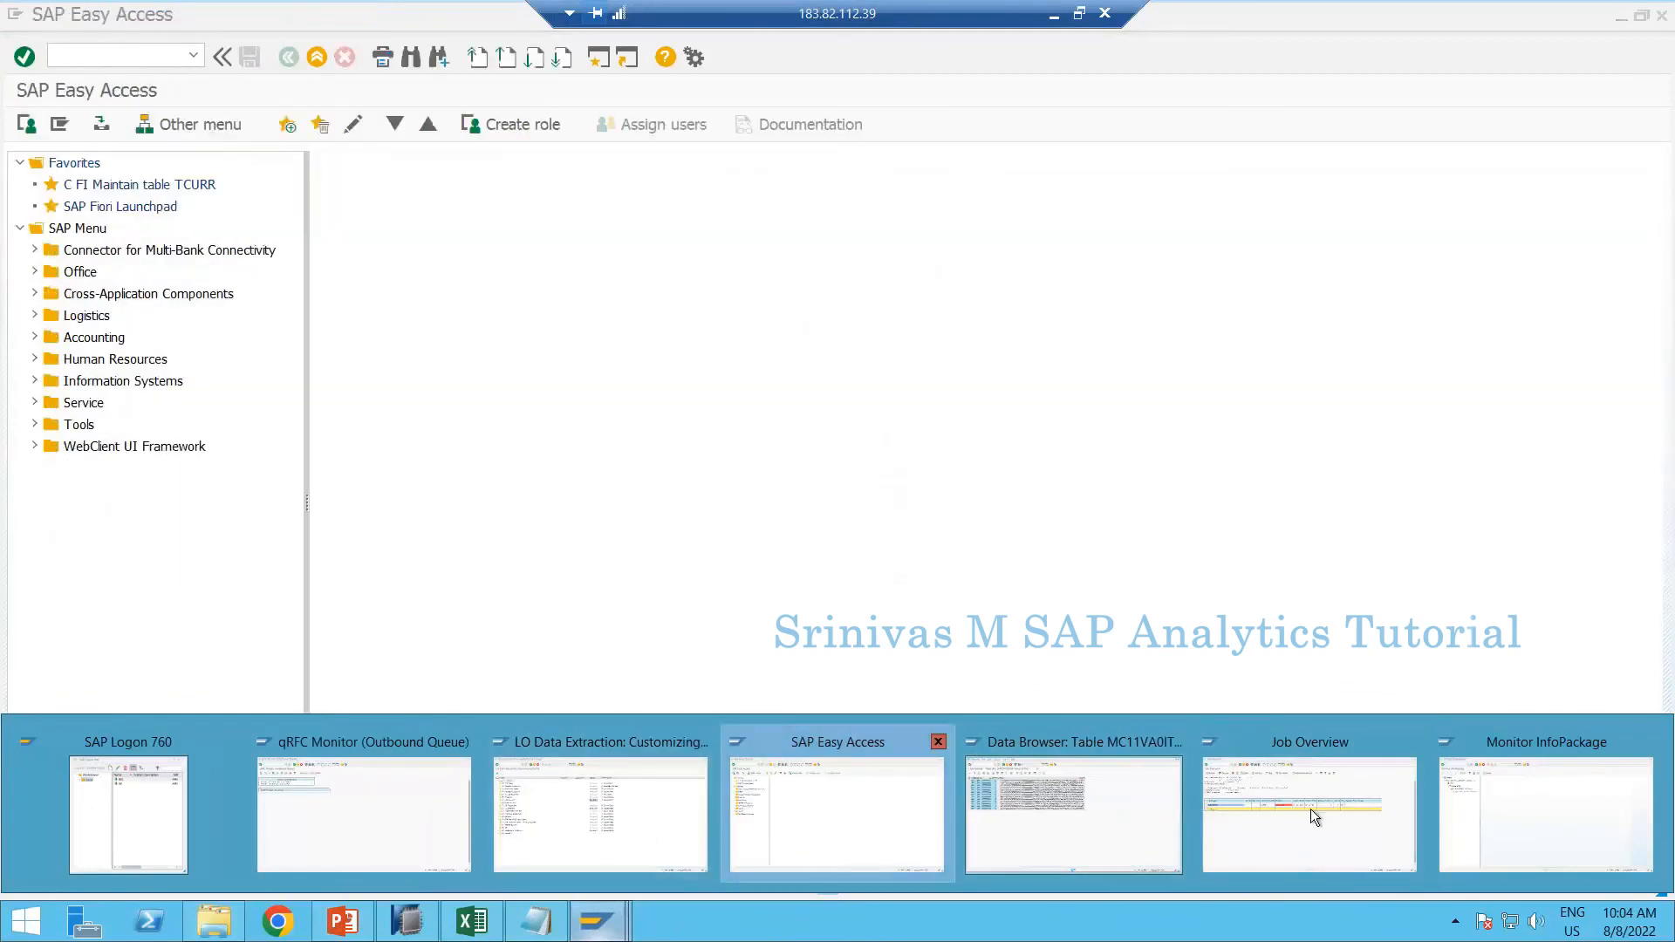
pyautogui.click(1534, 803)
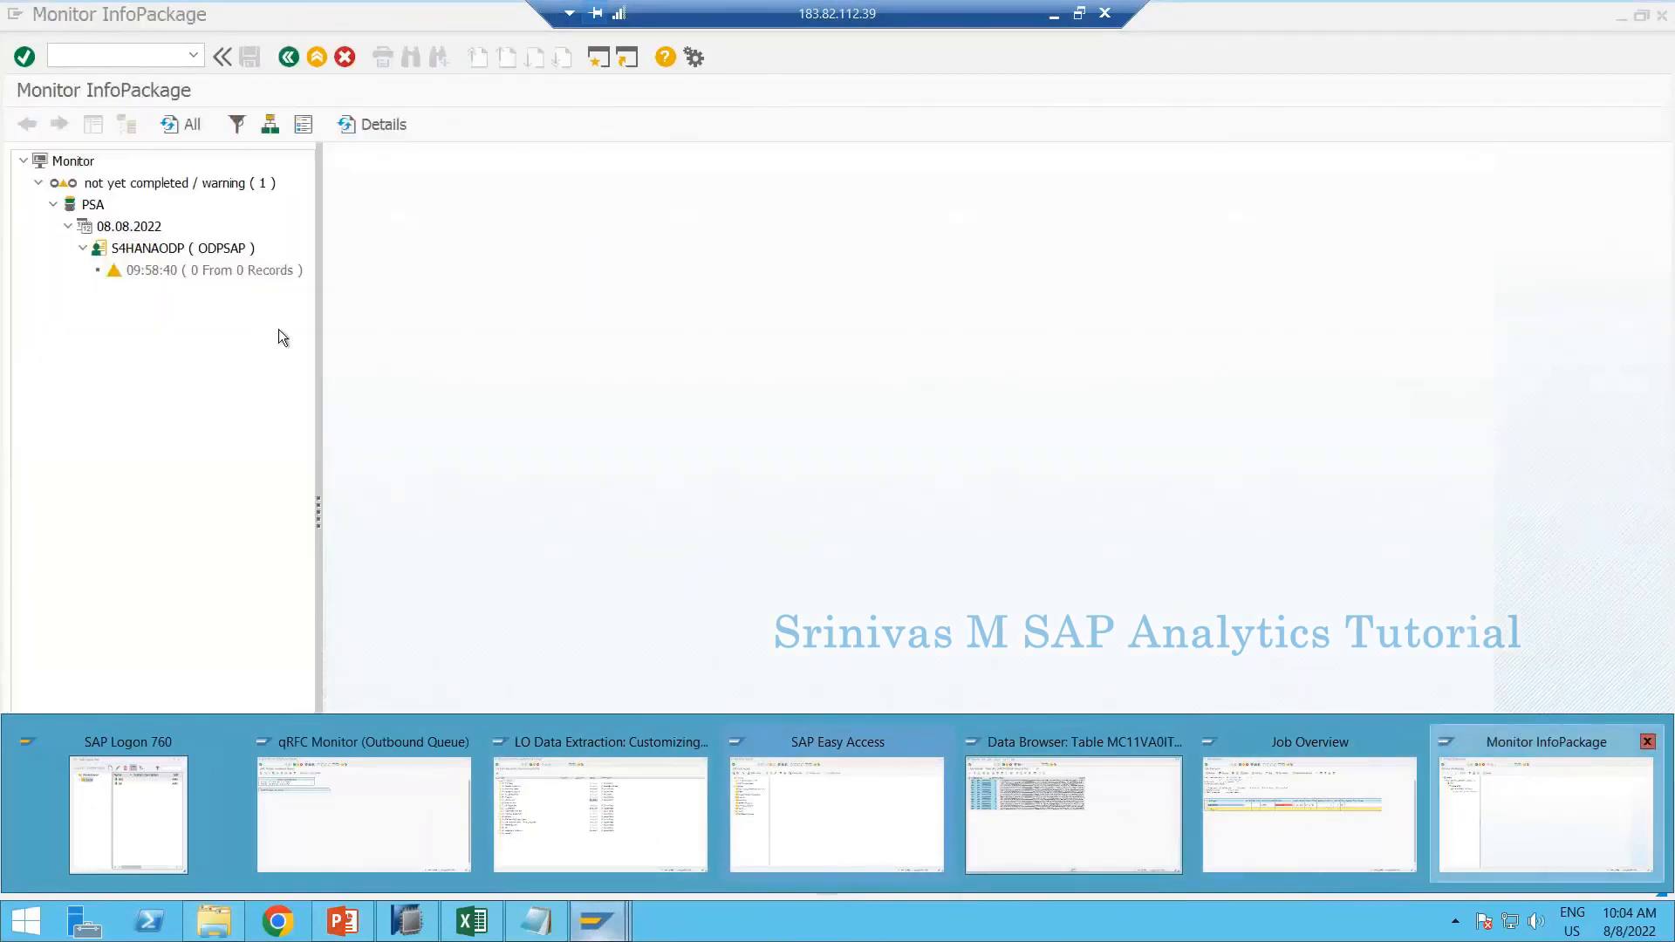
pyautogui.click(170, 123)
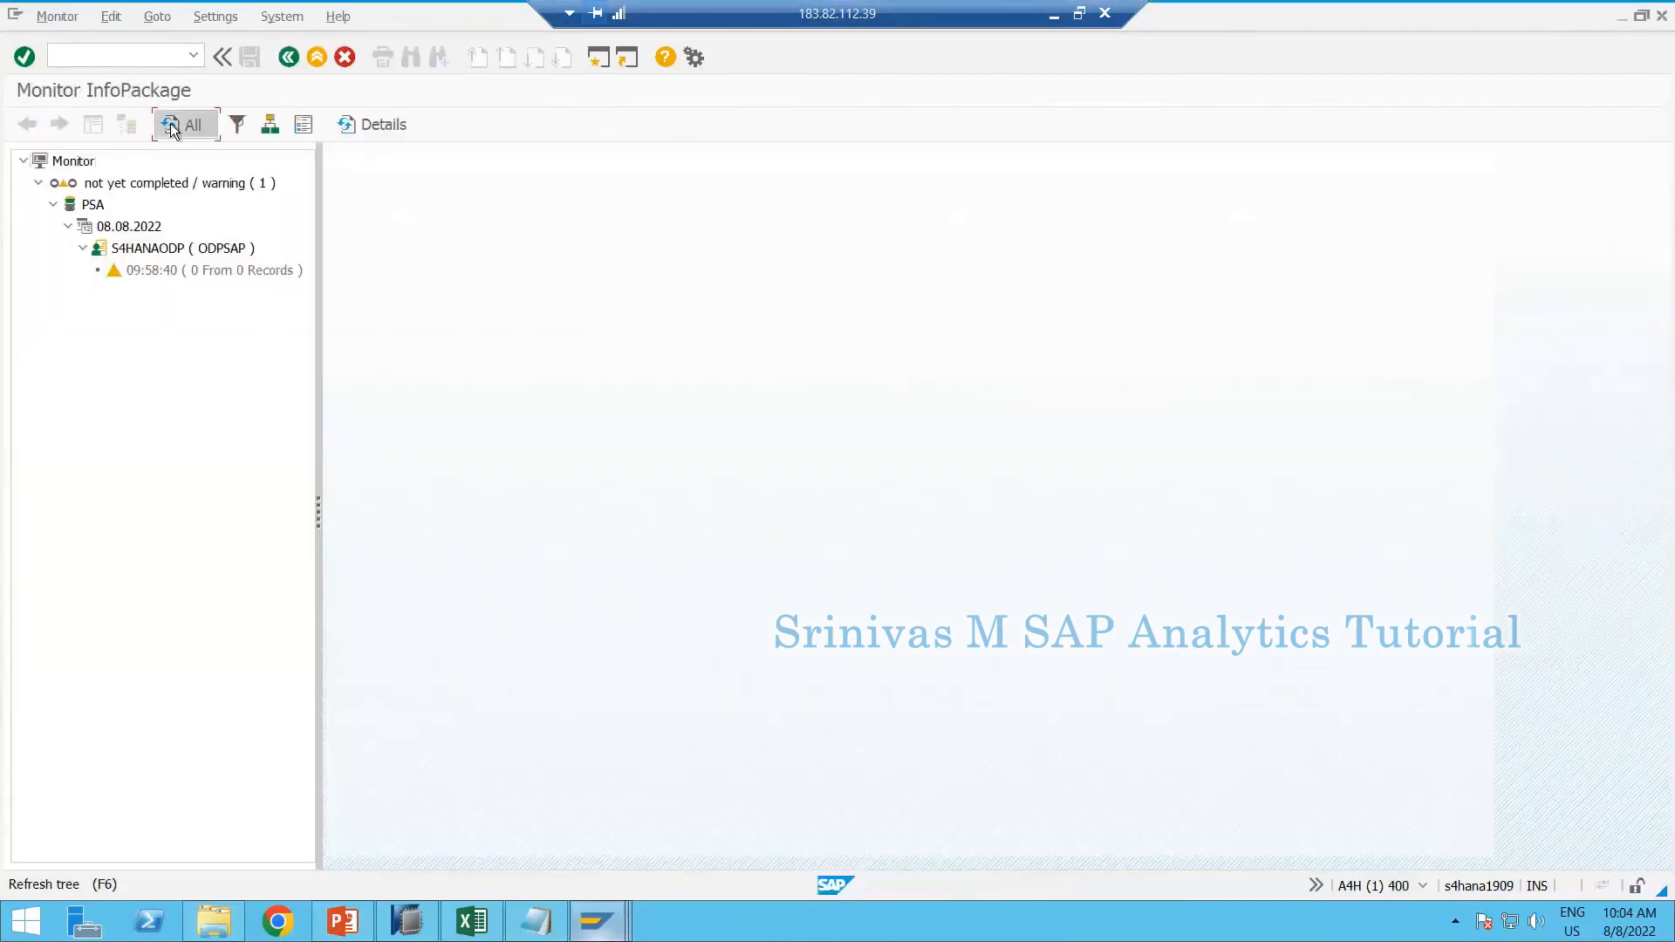
pyautogui.click(215, 270)
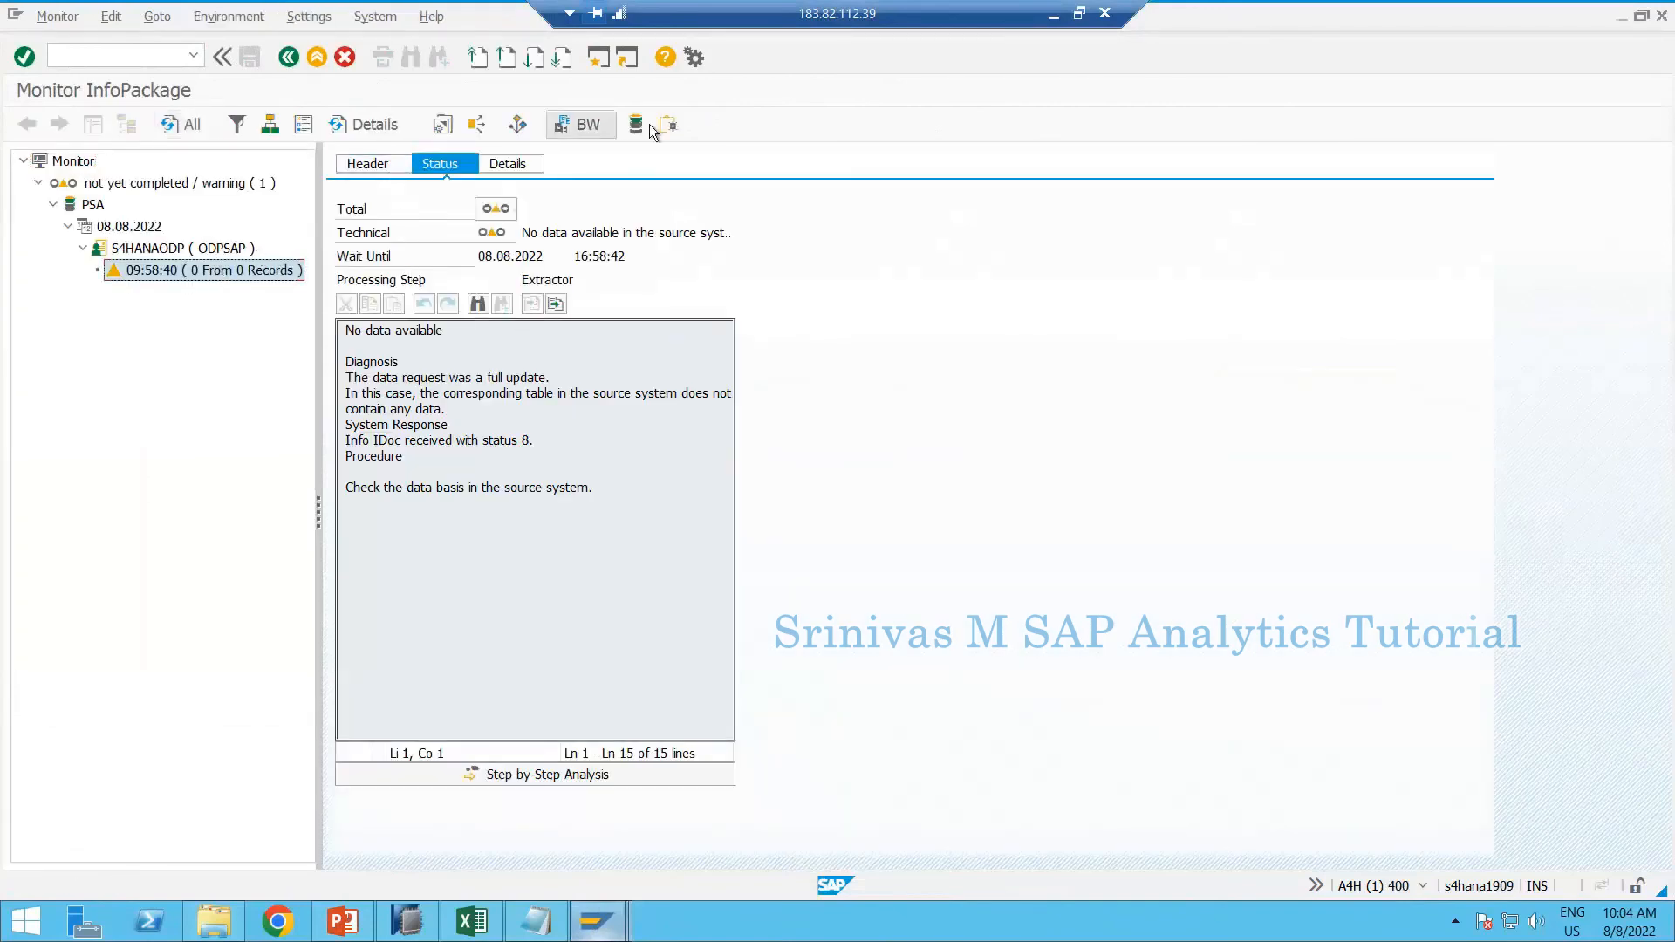
# Return to the scheduler and open the 09:58:40 request's monitor from the source's initialization selections
pyautogui.click(312, 56)
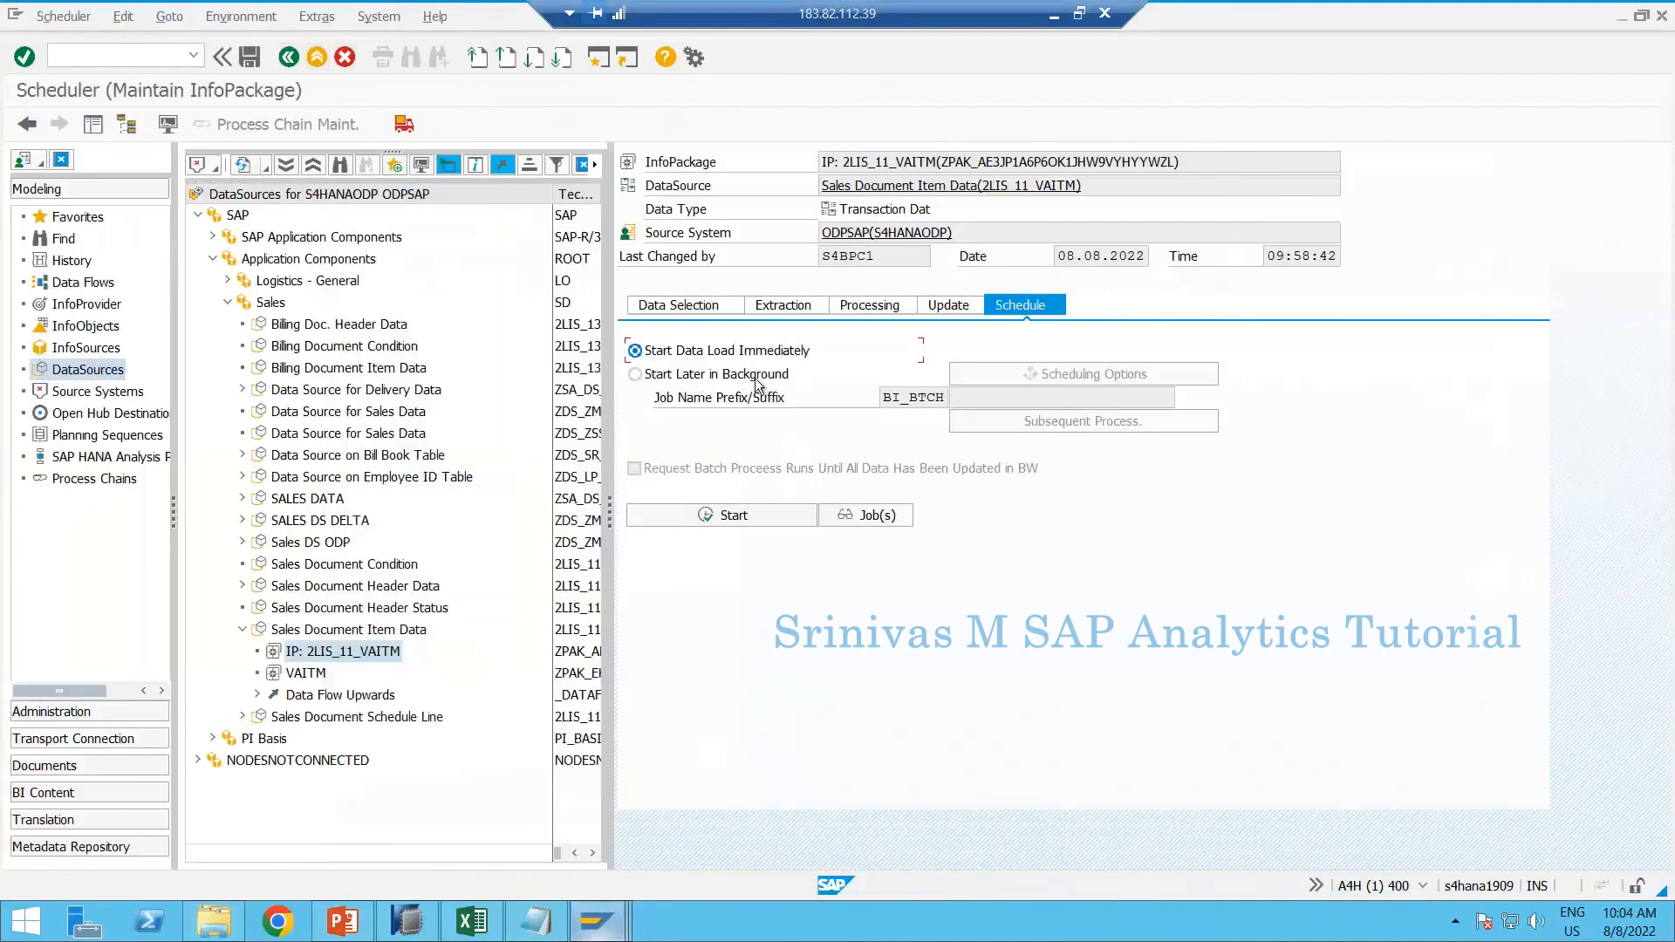
pyautogui.click(82, 17)
pyautogui.click(84, 112)
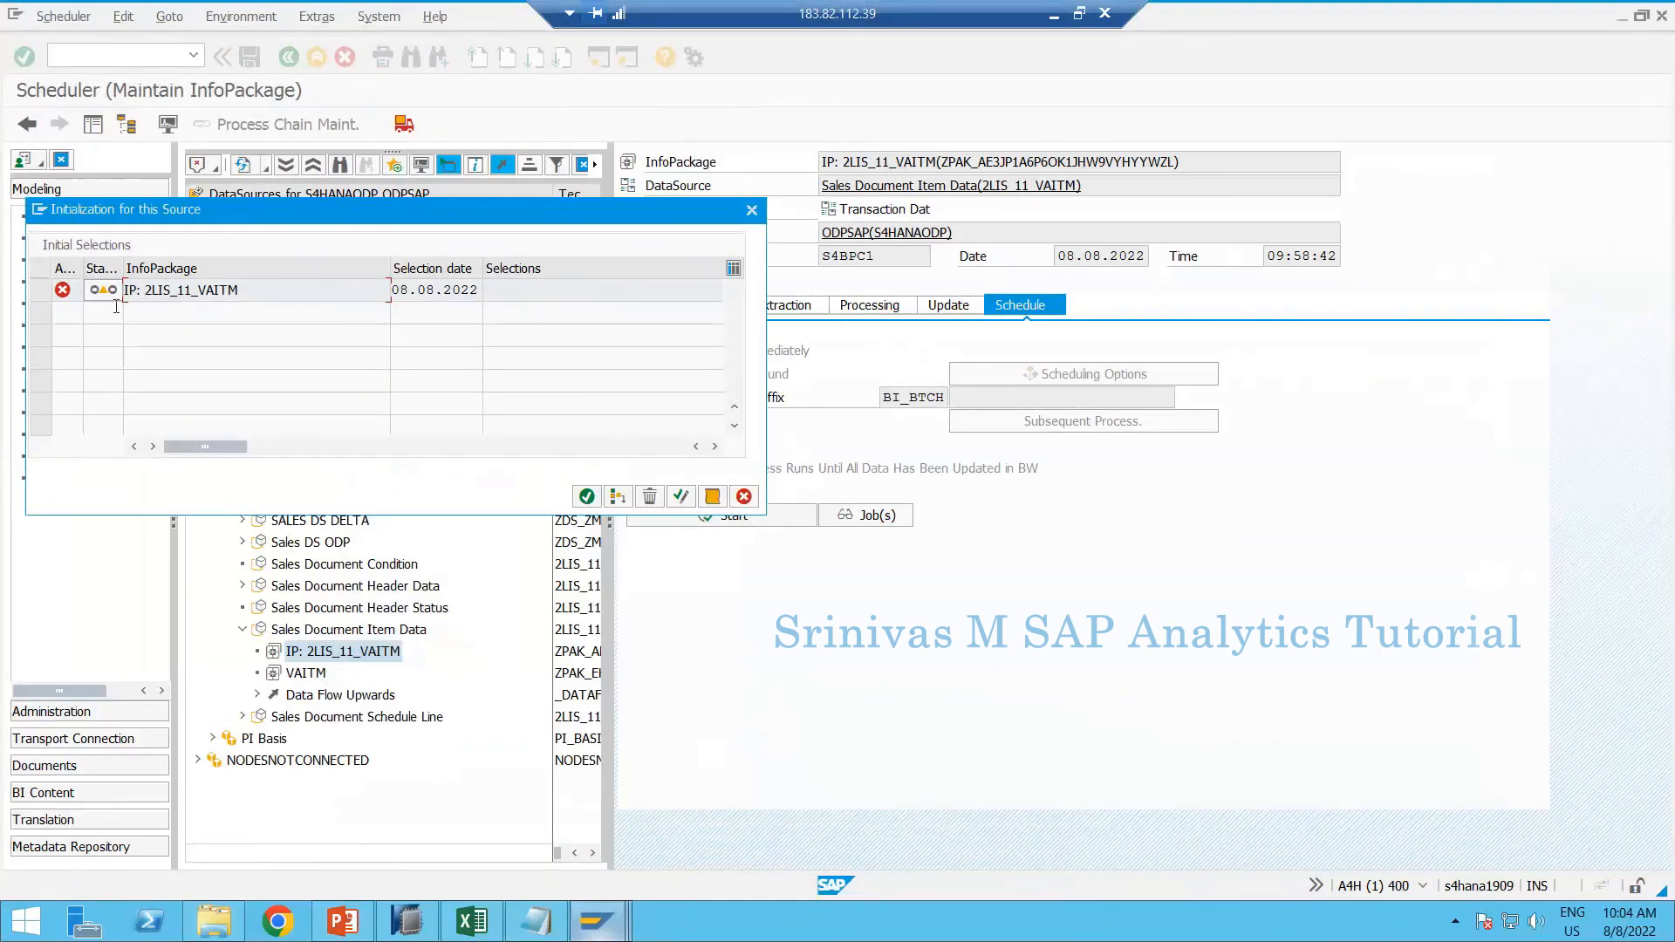
pyautogui.click(102, 291)
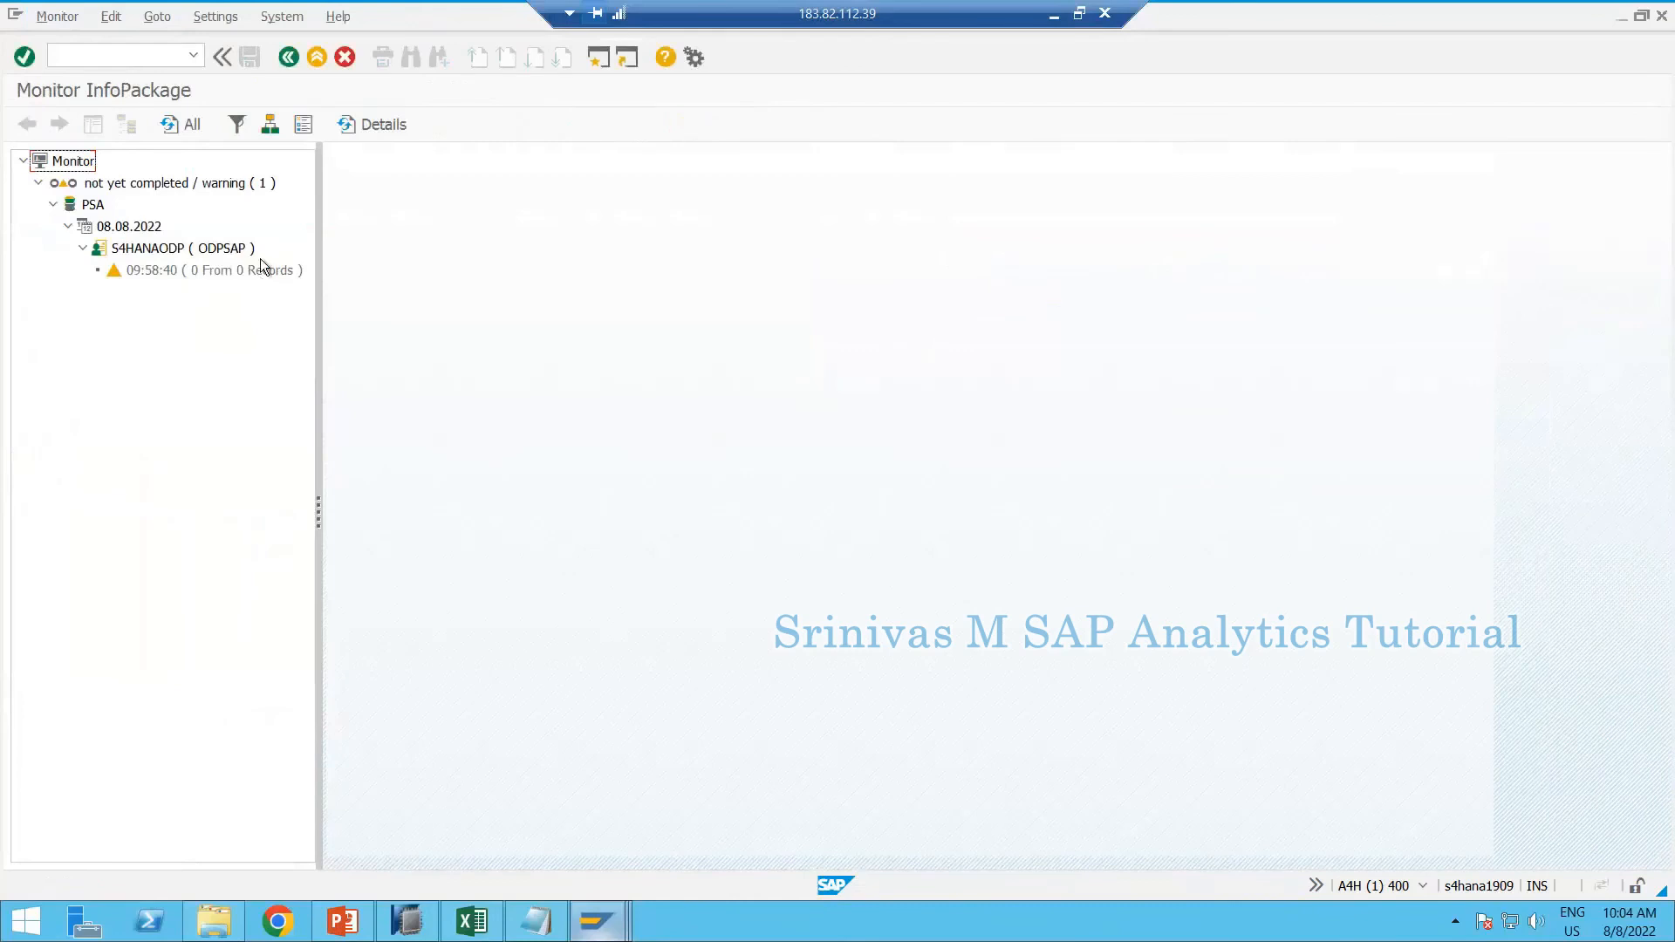
pyautogui.click(262, 265)
# Look for the request's job in the Data Warehouse job overview, using the default job selection
pyautogui.click(229, 17)
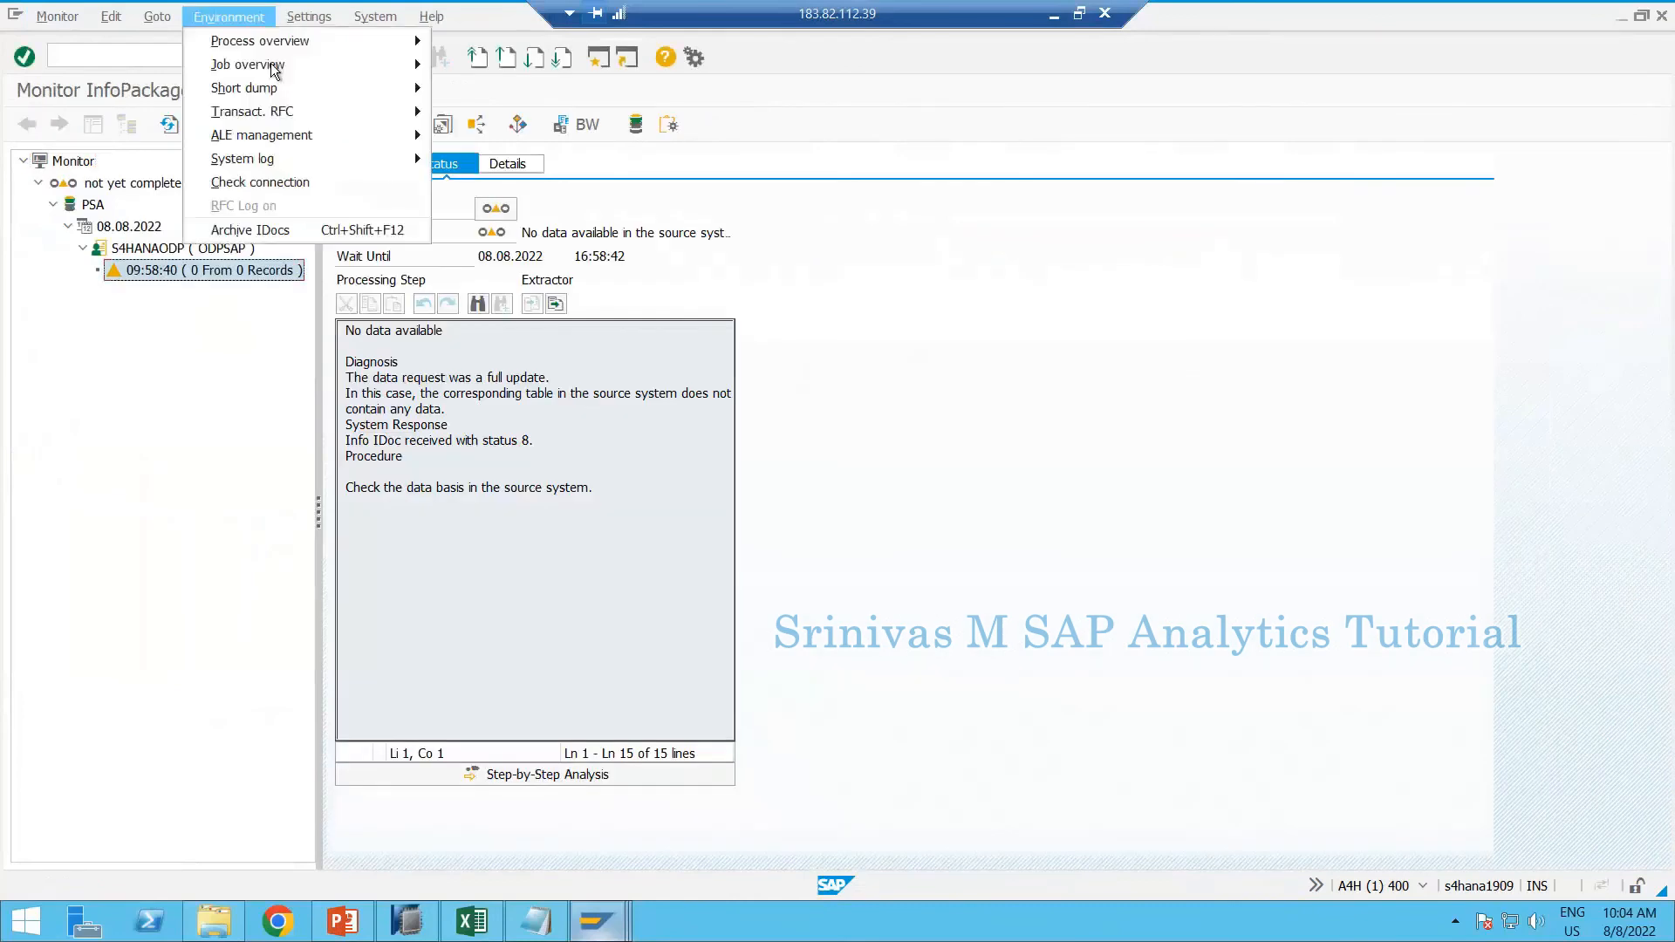
pyautogui.moveTo(367, 64)
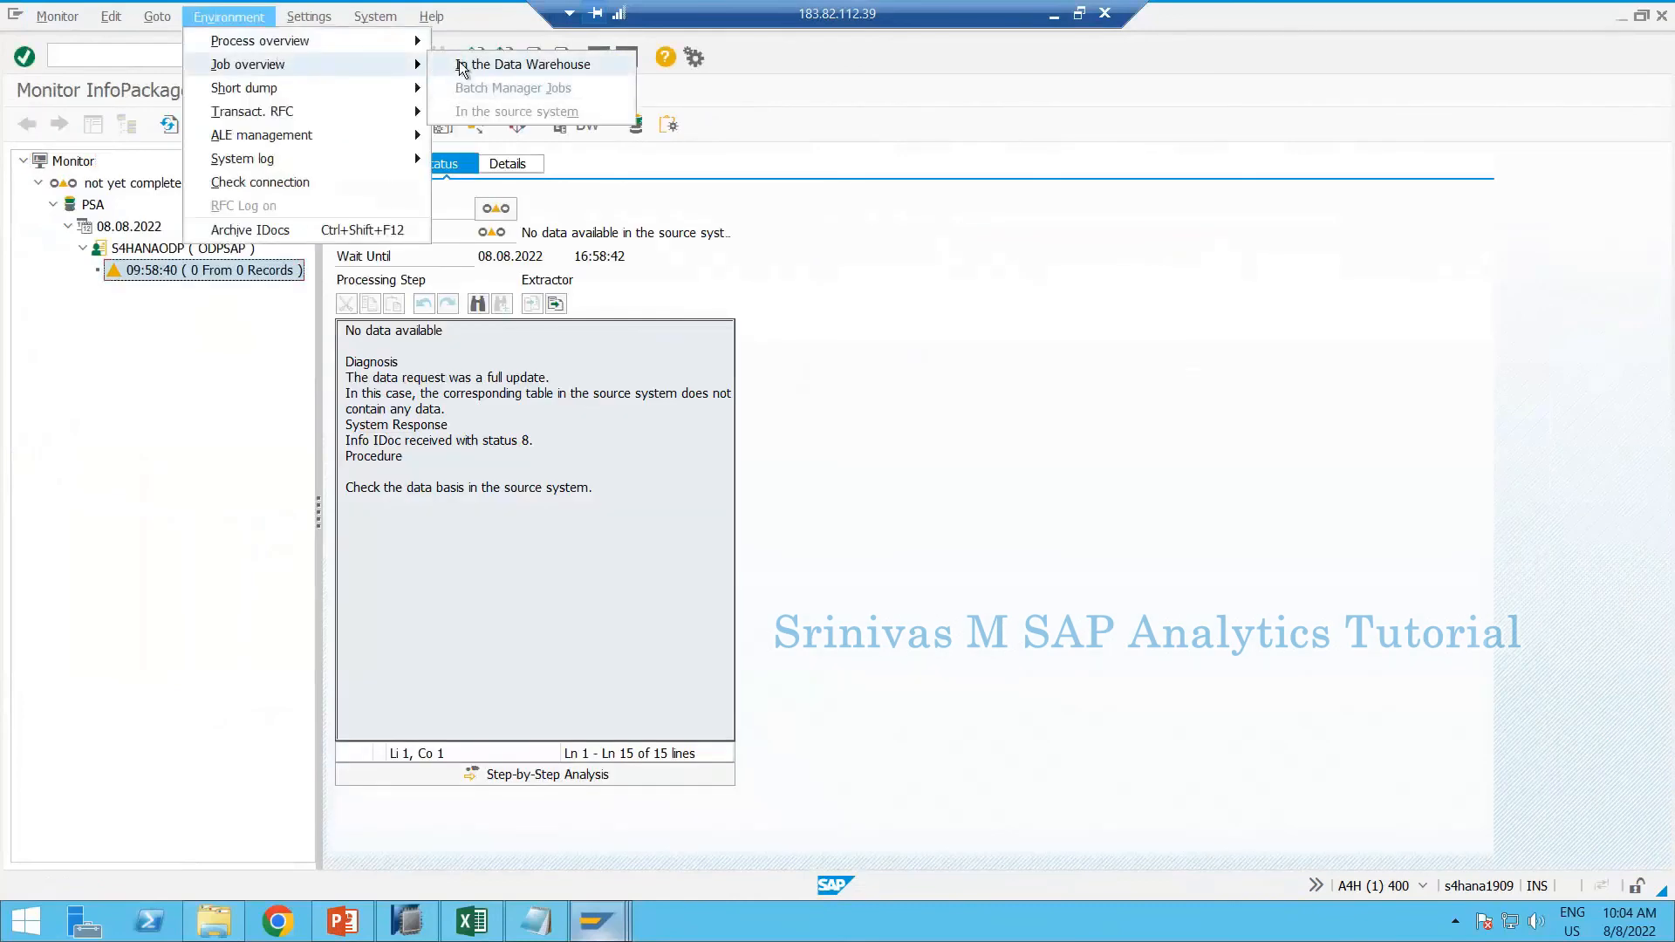
pyautogui.click(463, 65)
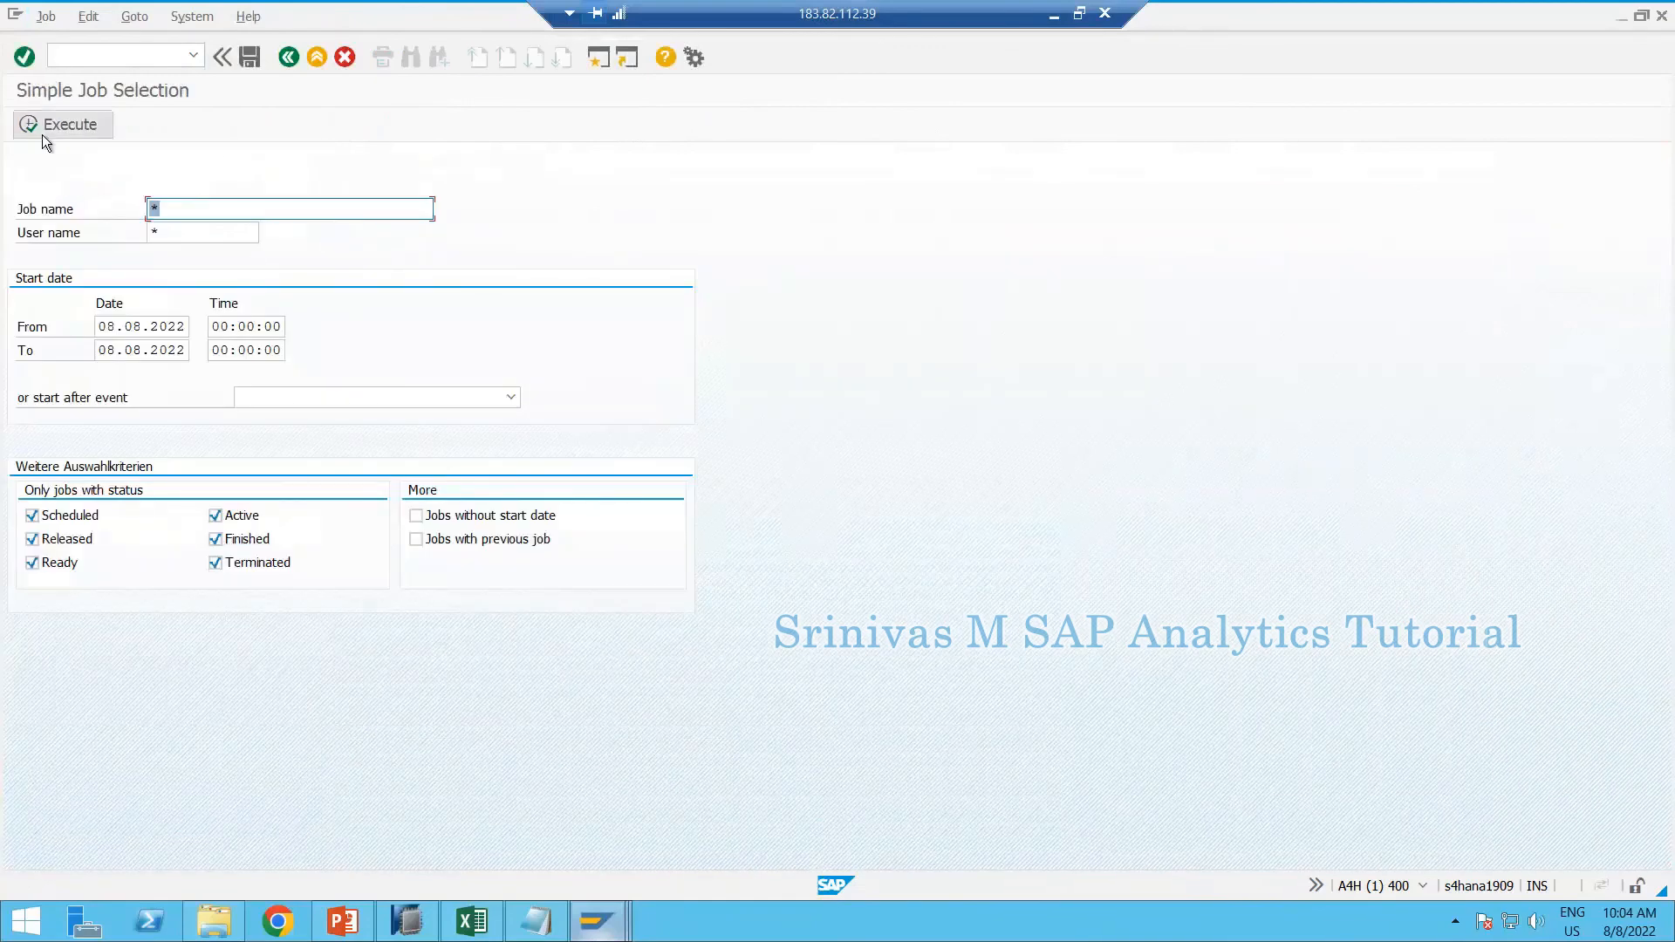
pyautogui.click(42, 132)
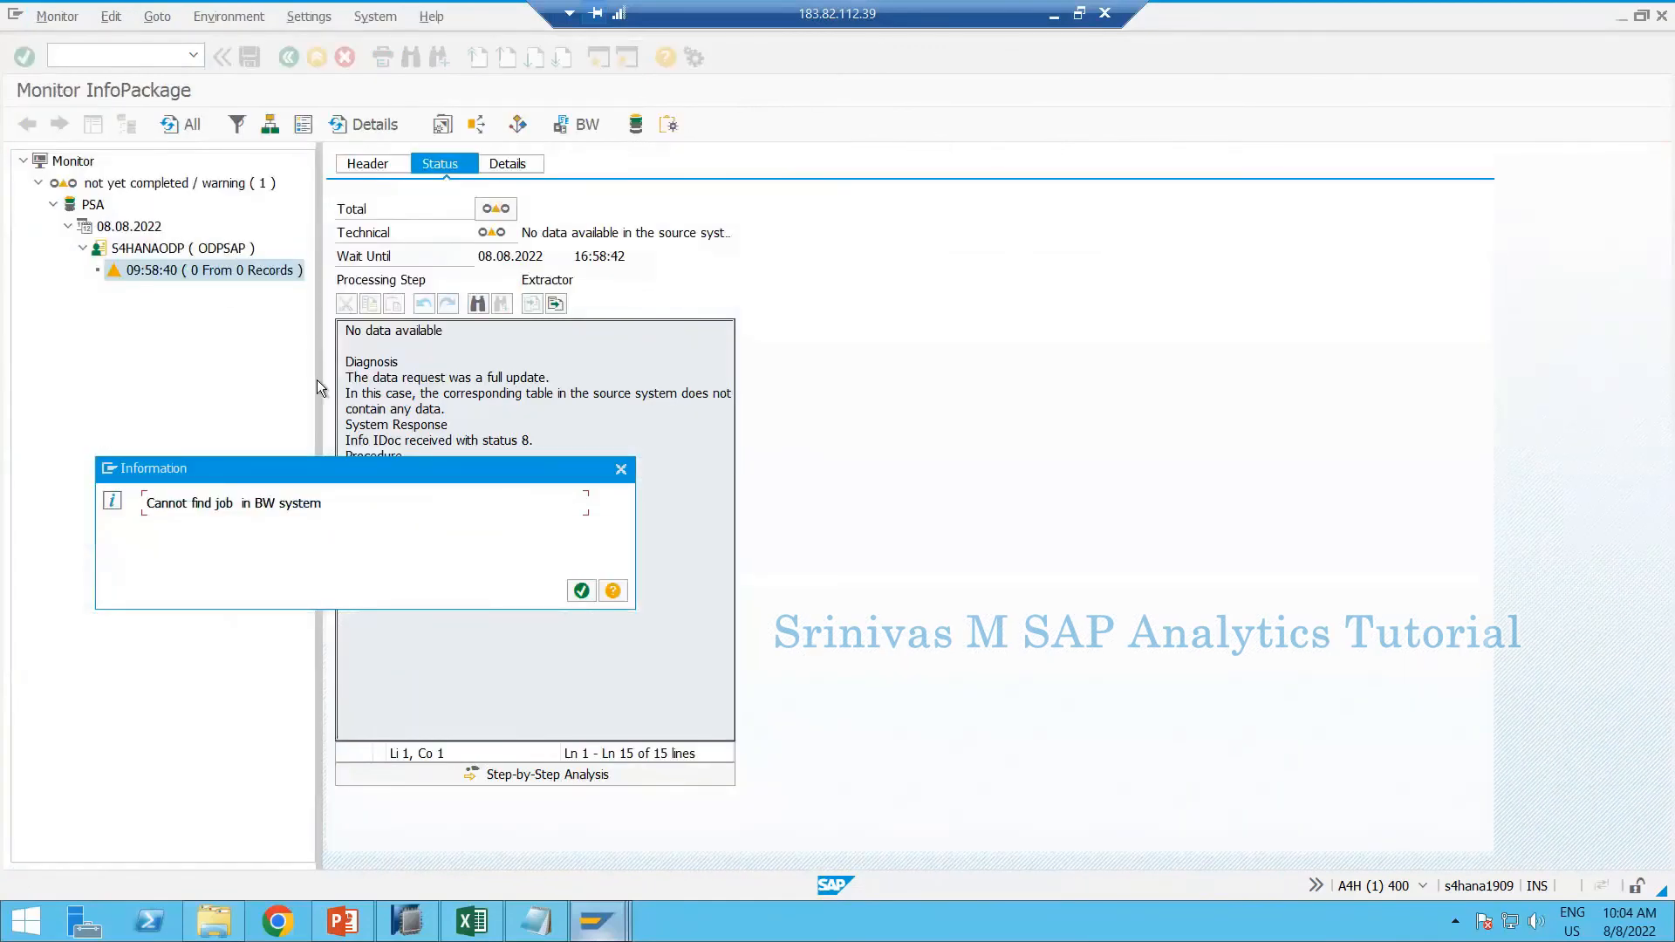
pyautogui.click(621, 468)
# Set the 09:58:40 request's total status to Status OK, save it, and return to confirm the initialization selections
pyautogui.click(496, 207)
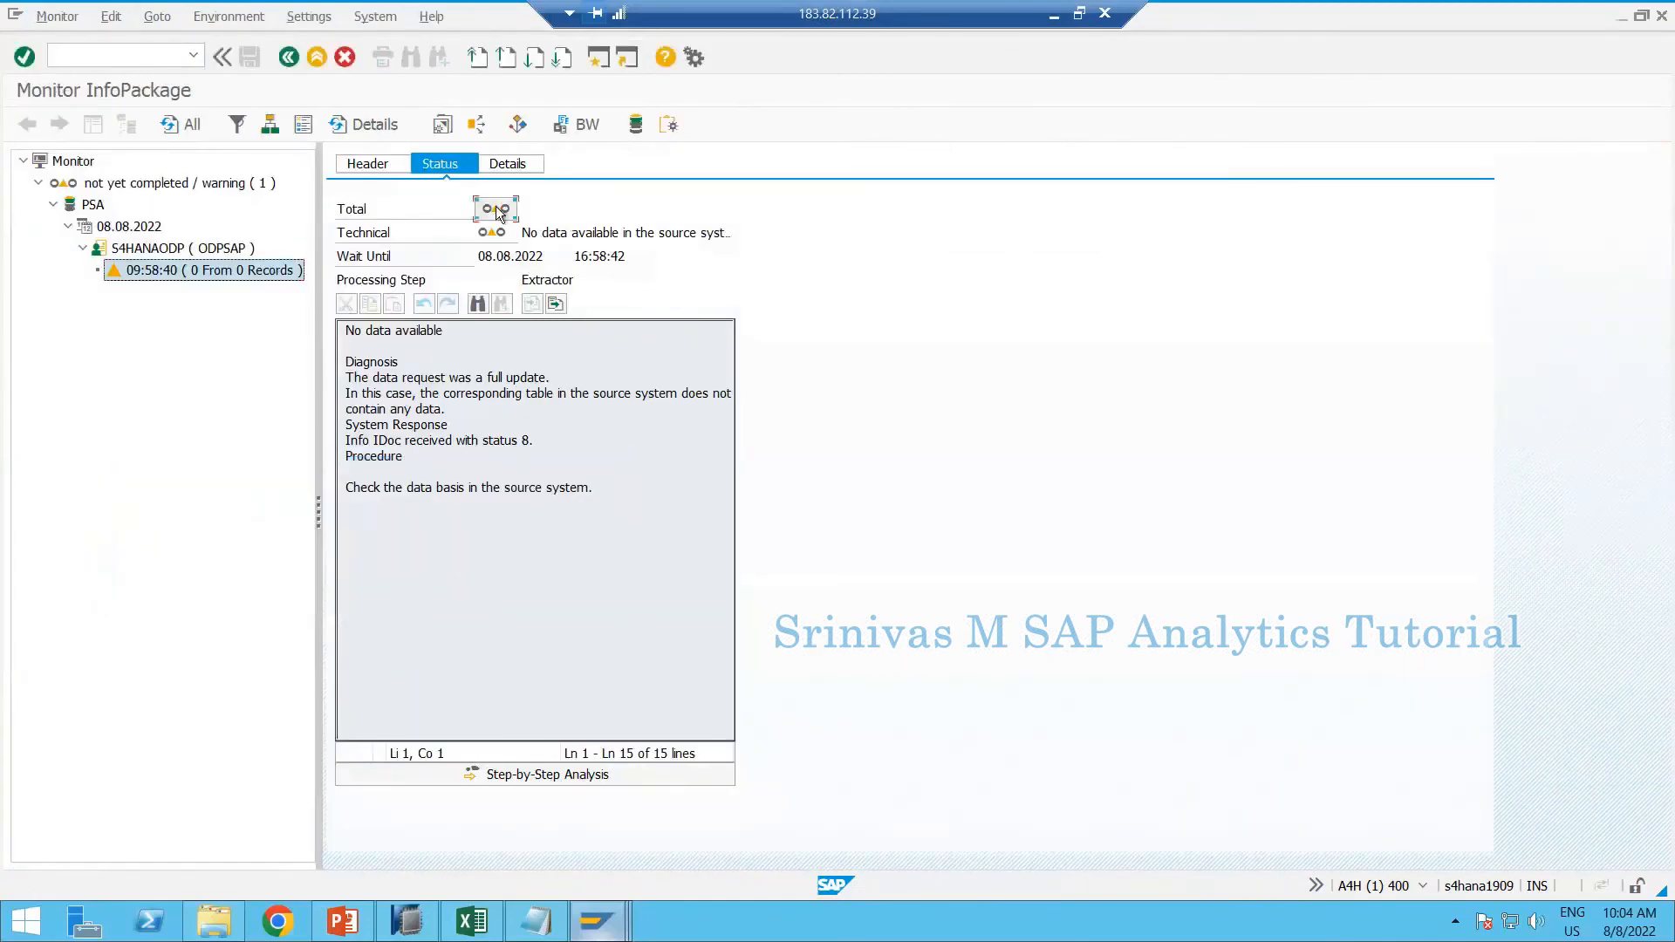
pyautogui.click(47, 385)
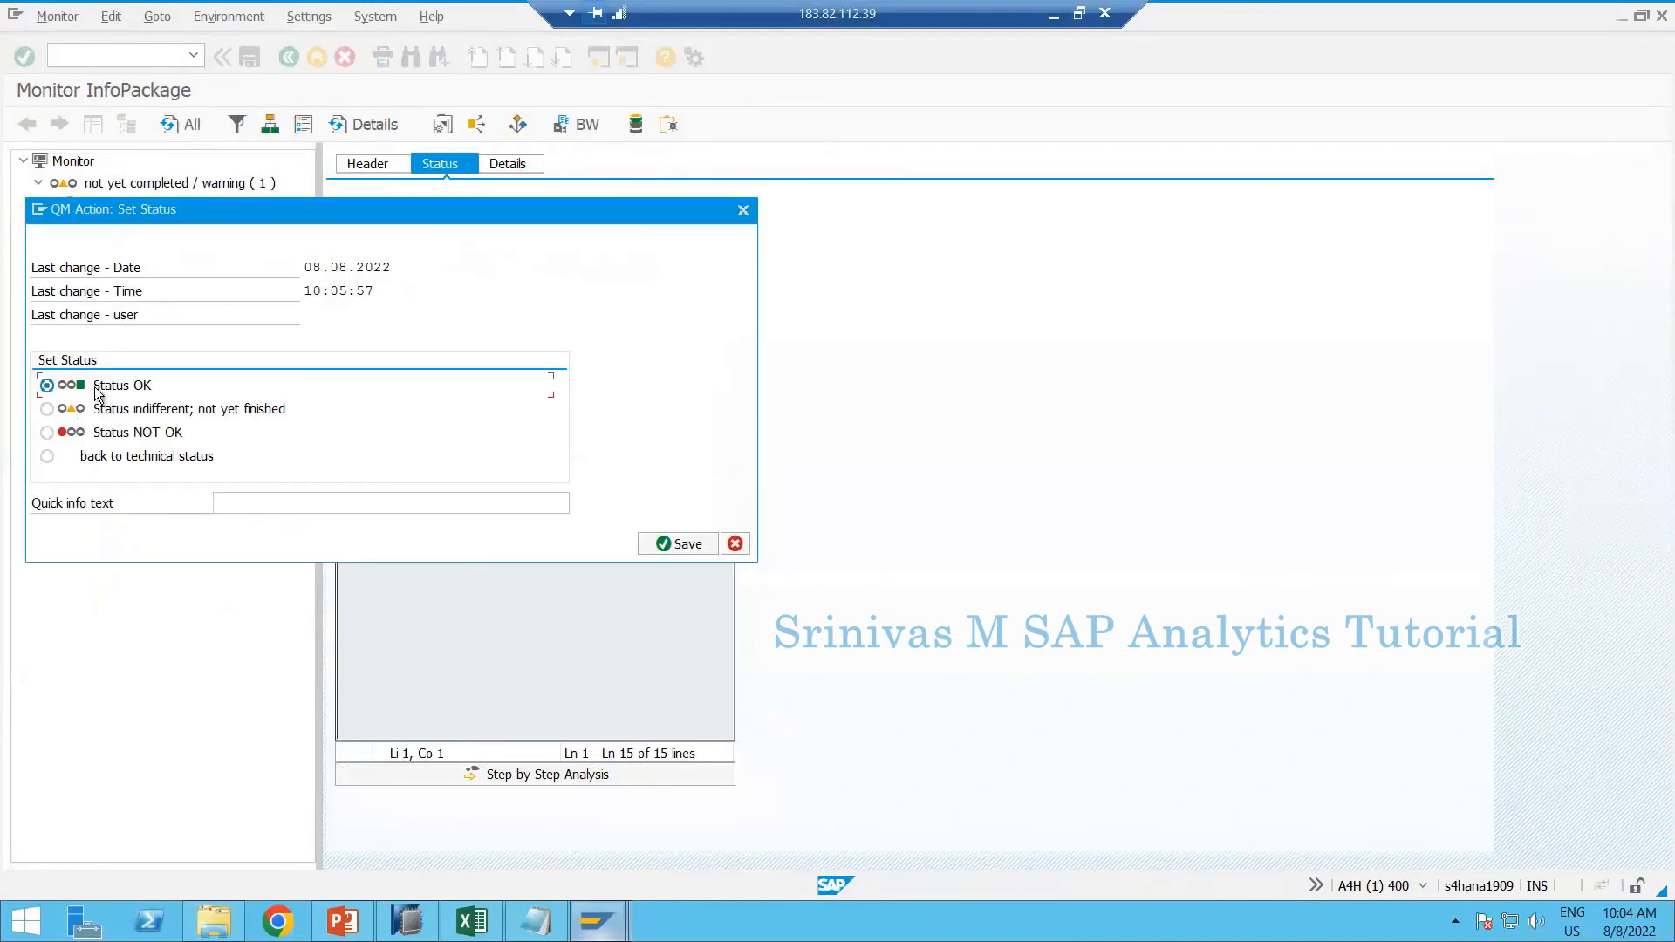
pyautogui.click(679, 544)
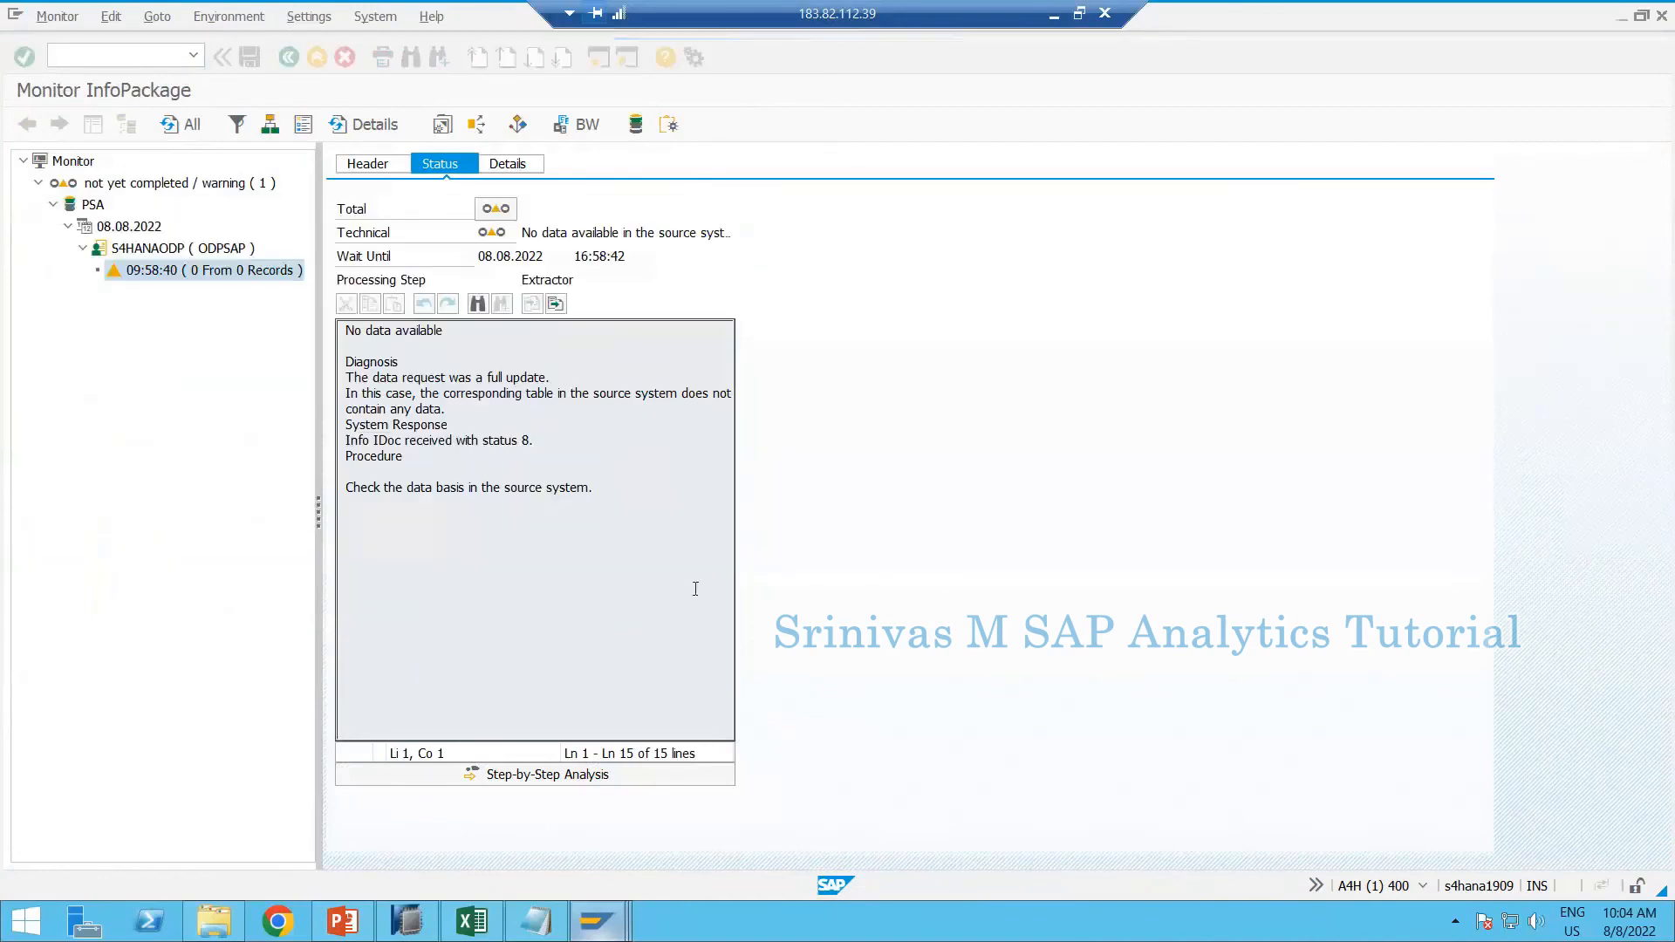
pyautogui.click(166, 126)
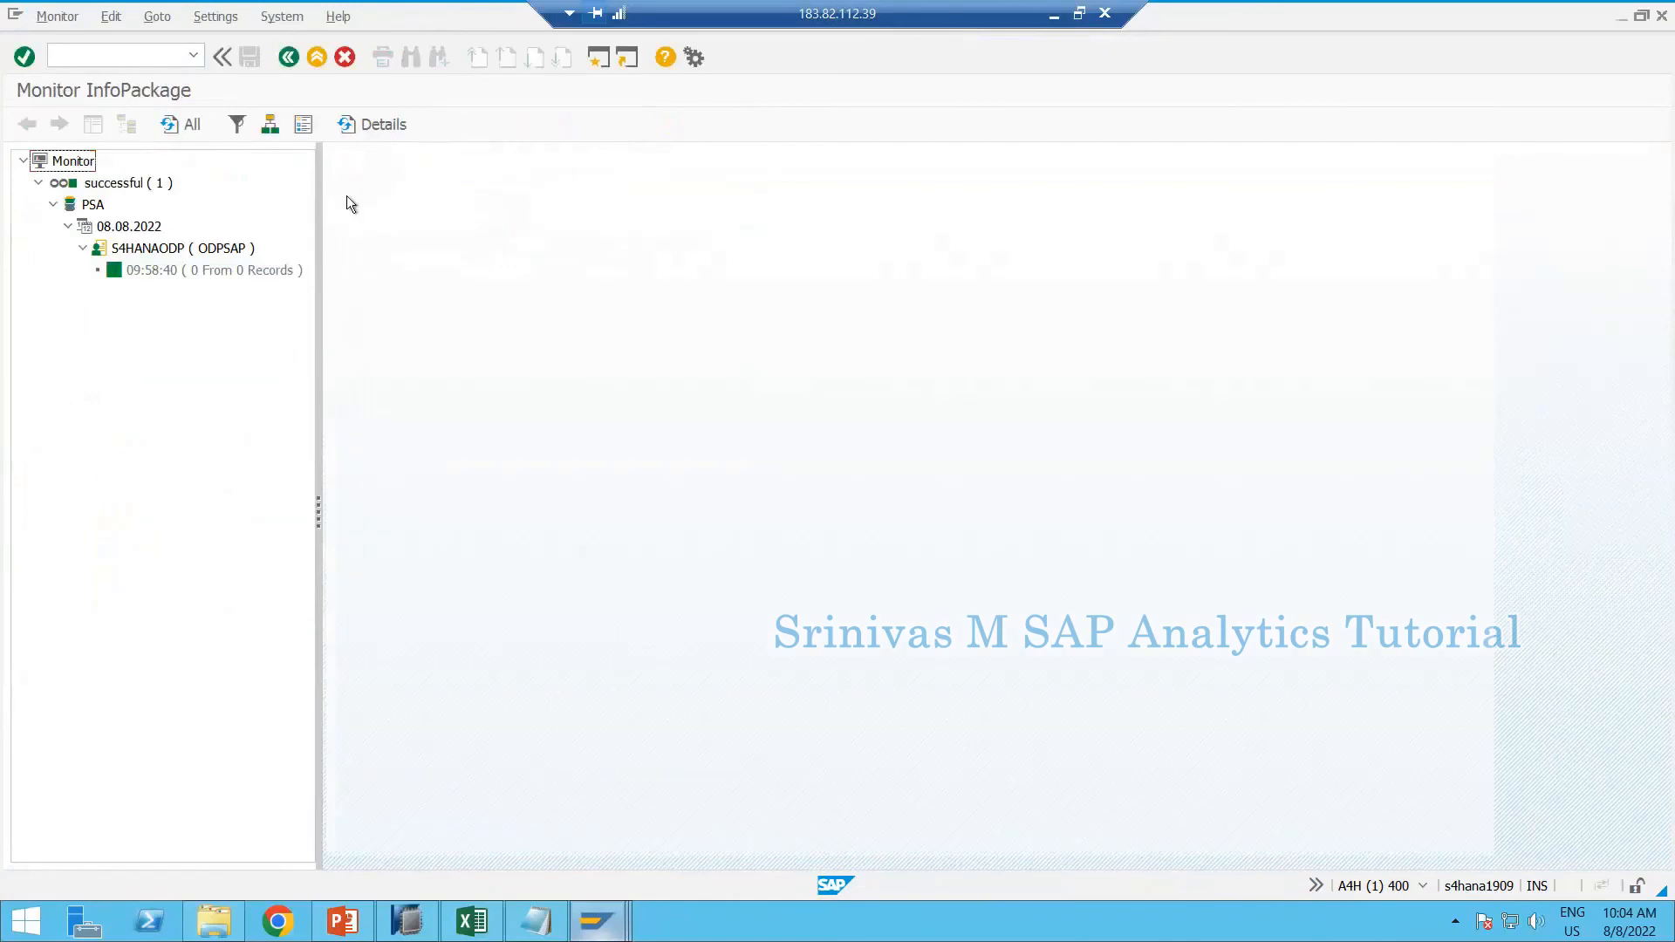
pyautogui.click(288, 57)
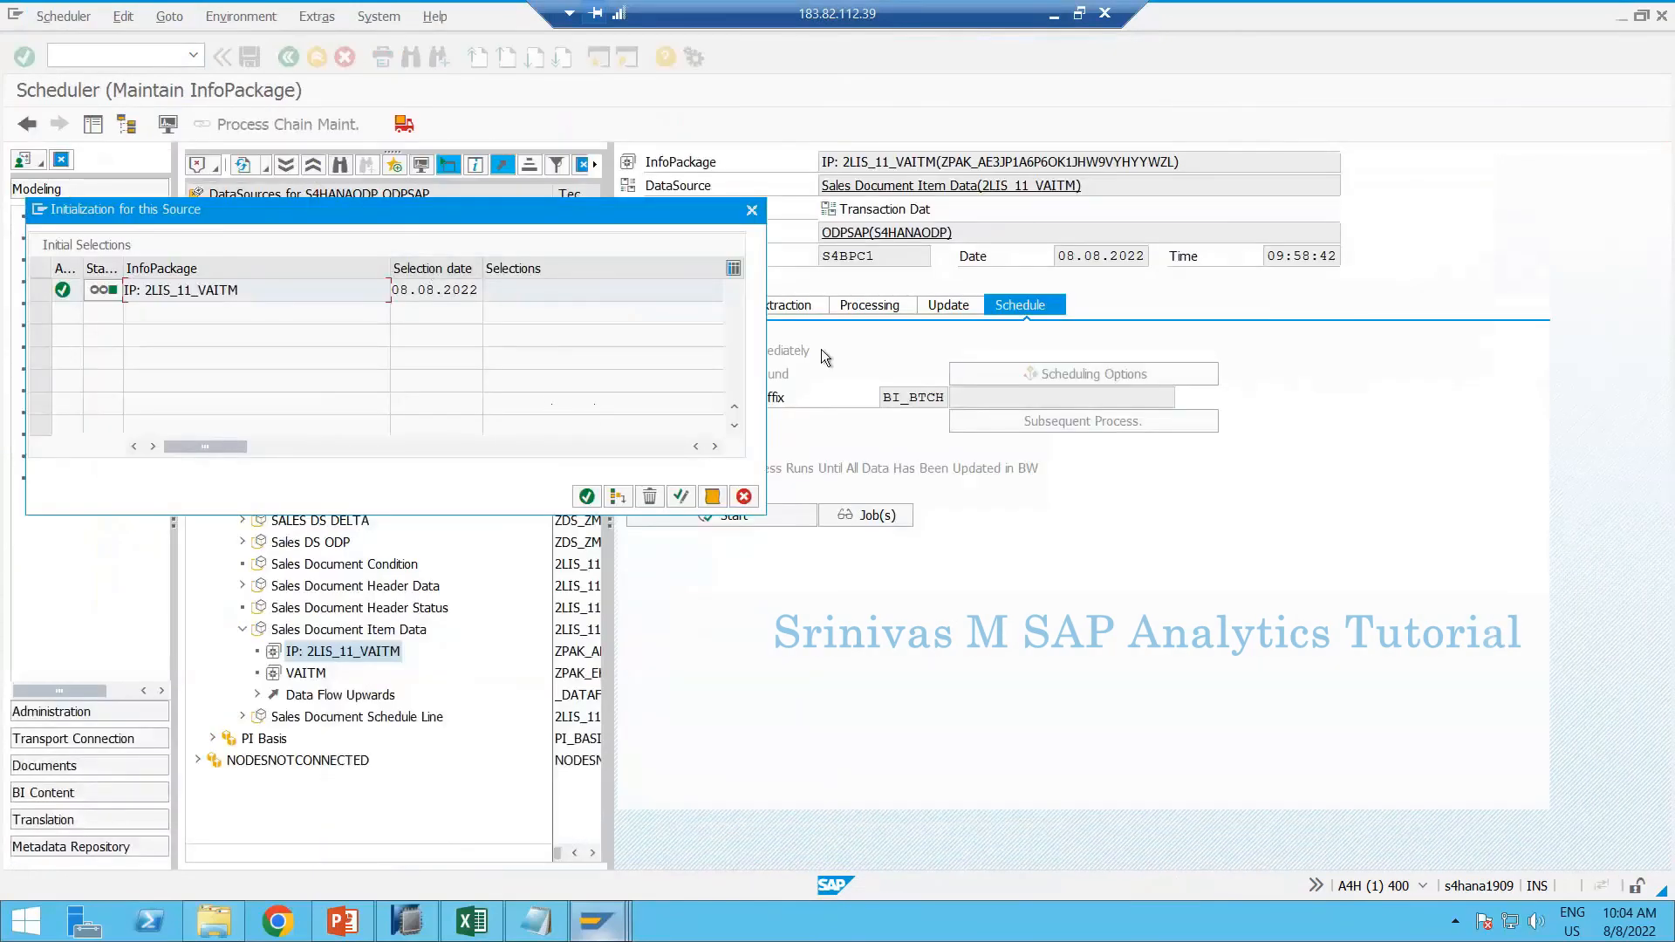
pyautogui.click(589, 496)
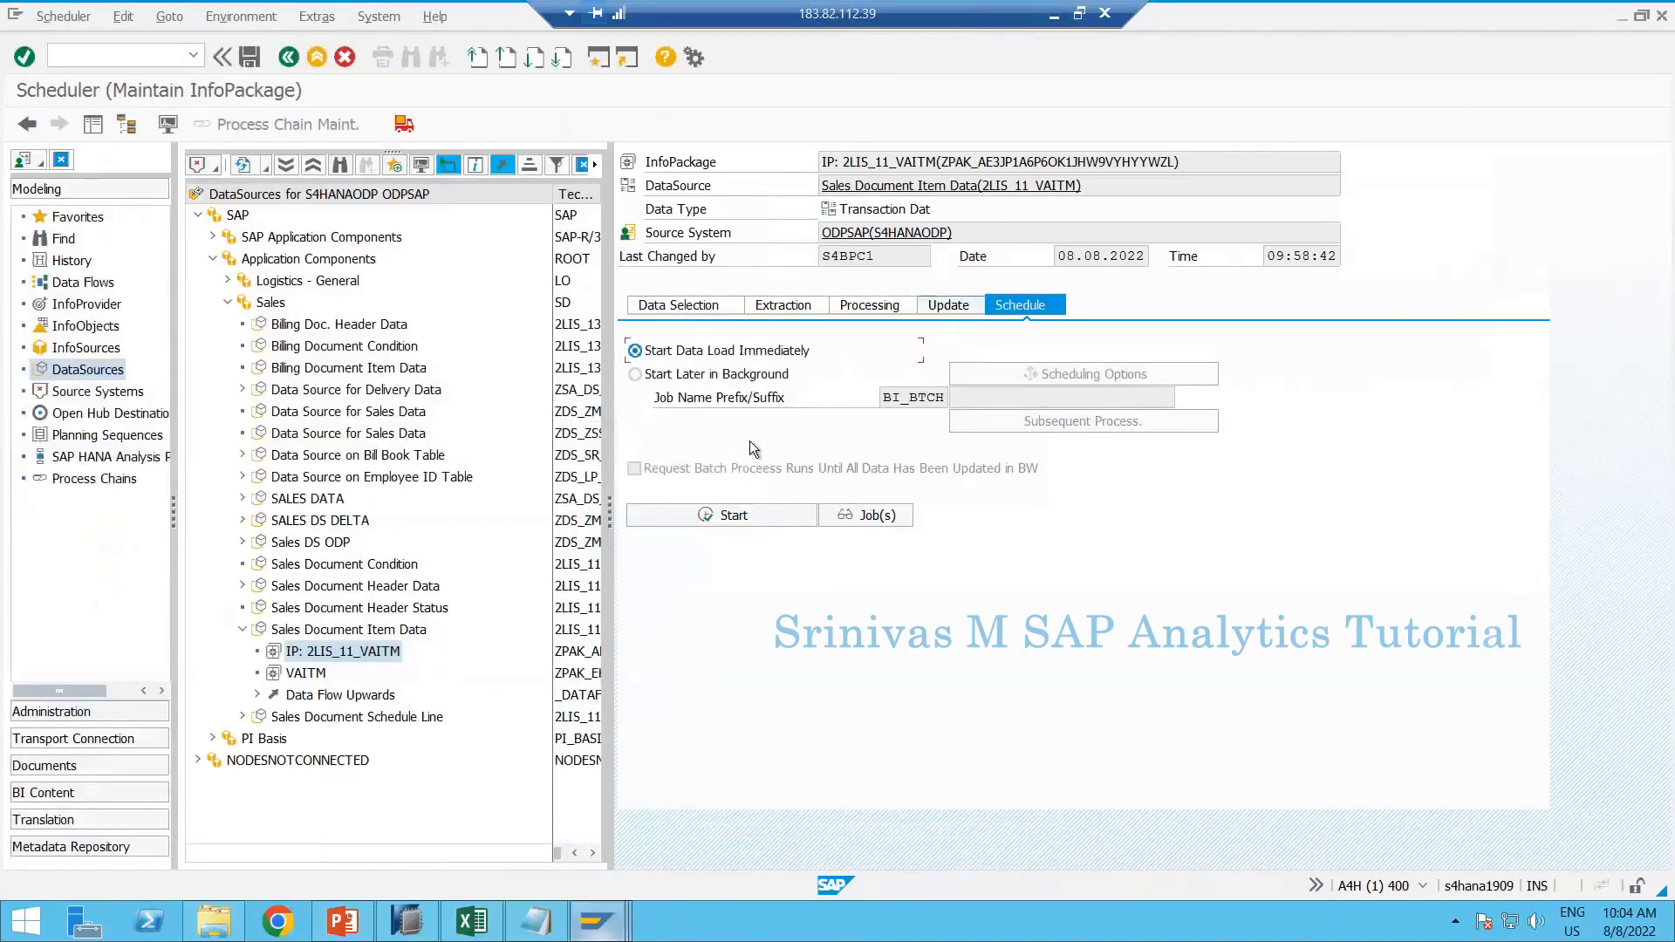
# Set the 2LIS_11_VAITM InfoPackage's update mode to Delta Update and start the data load immediately
pyautogui.click(947, 305)
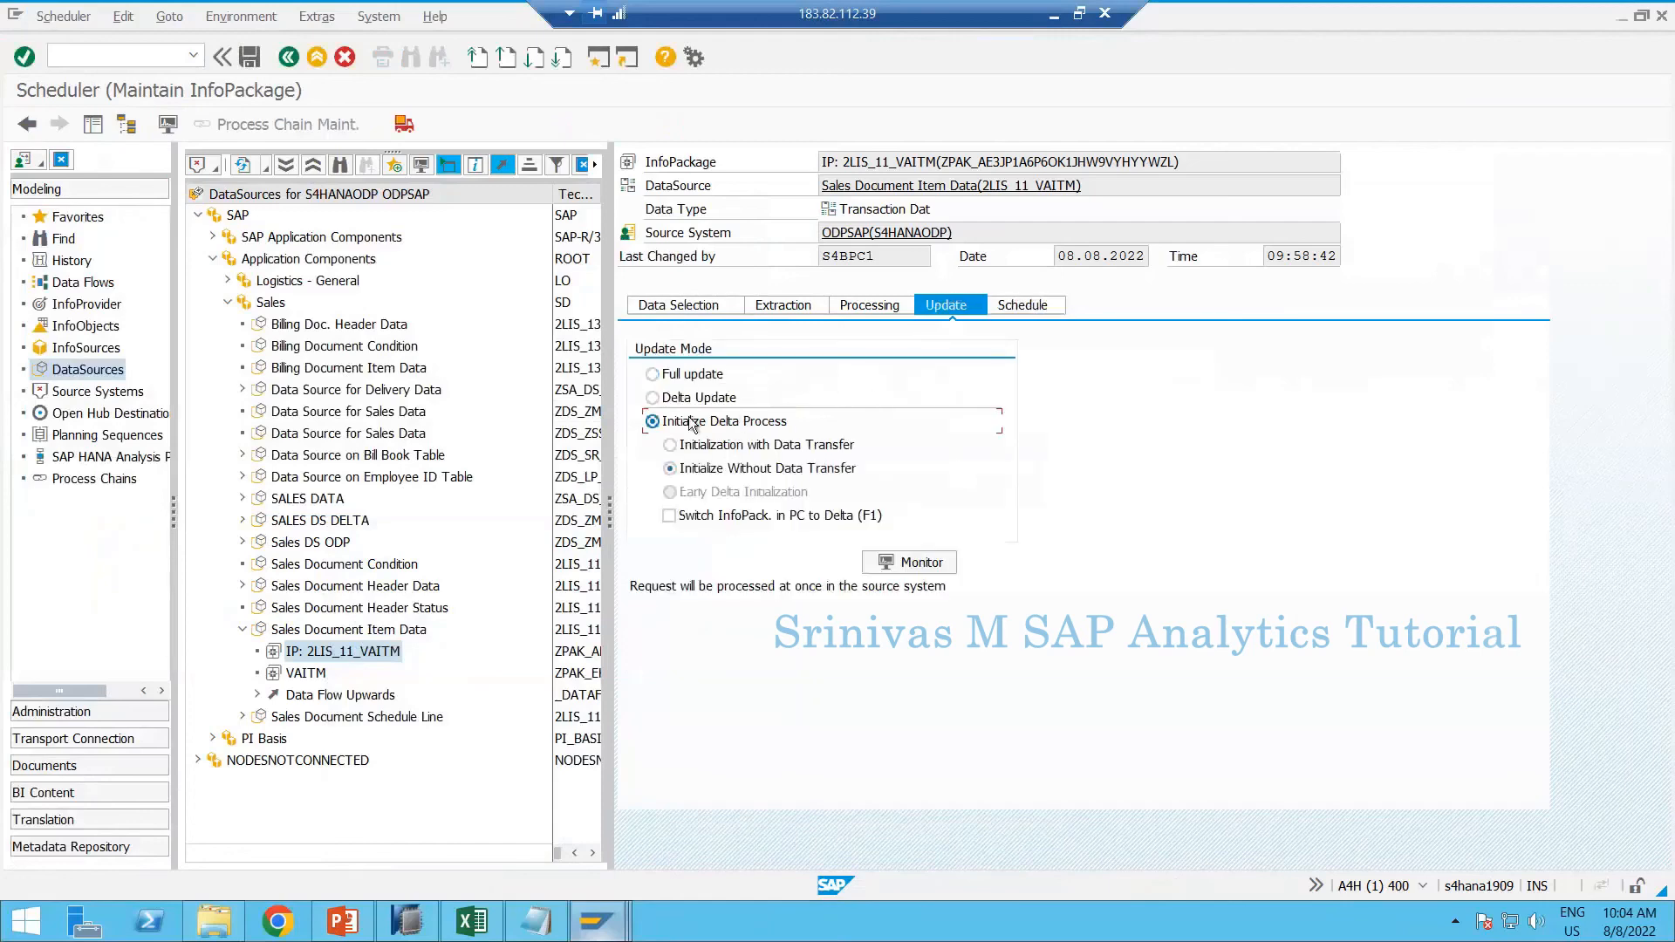
pyautogui.click(688, 399)
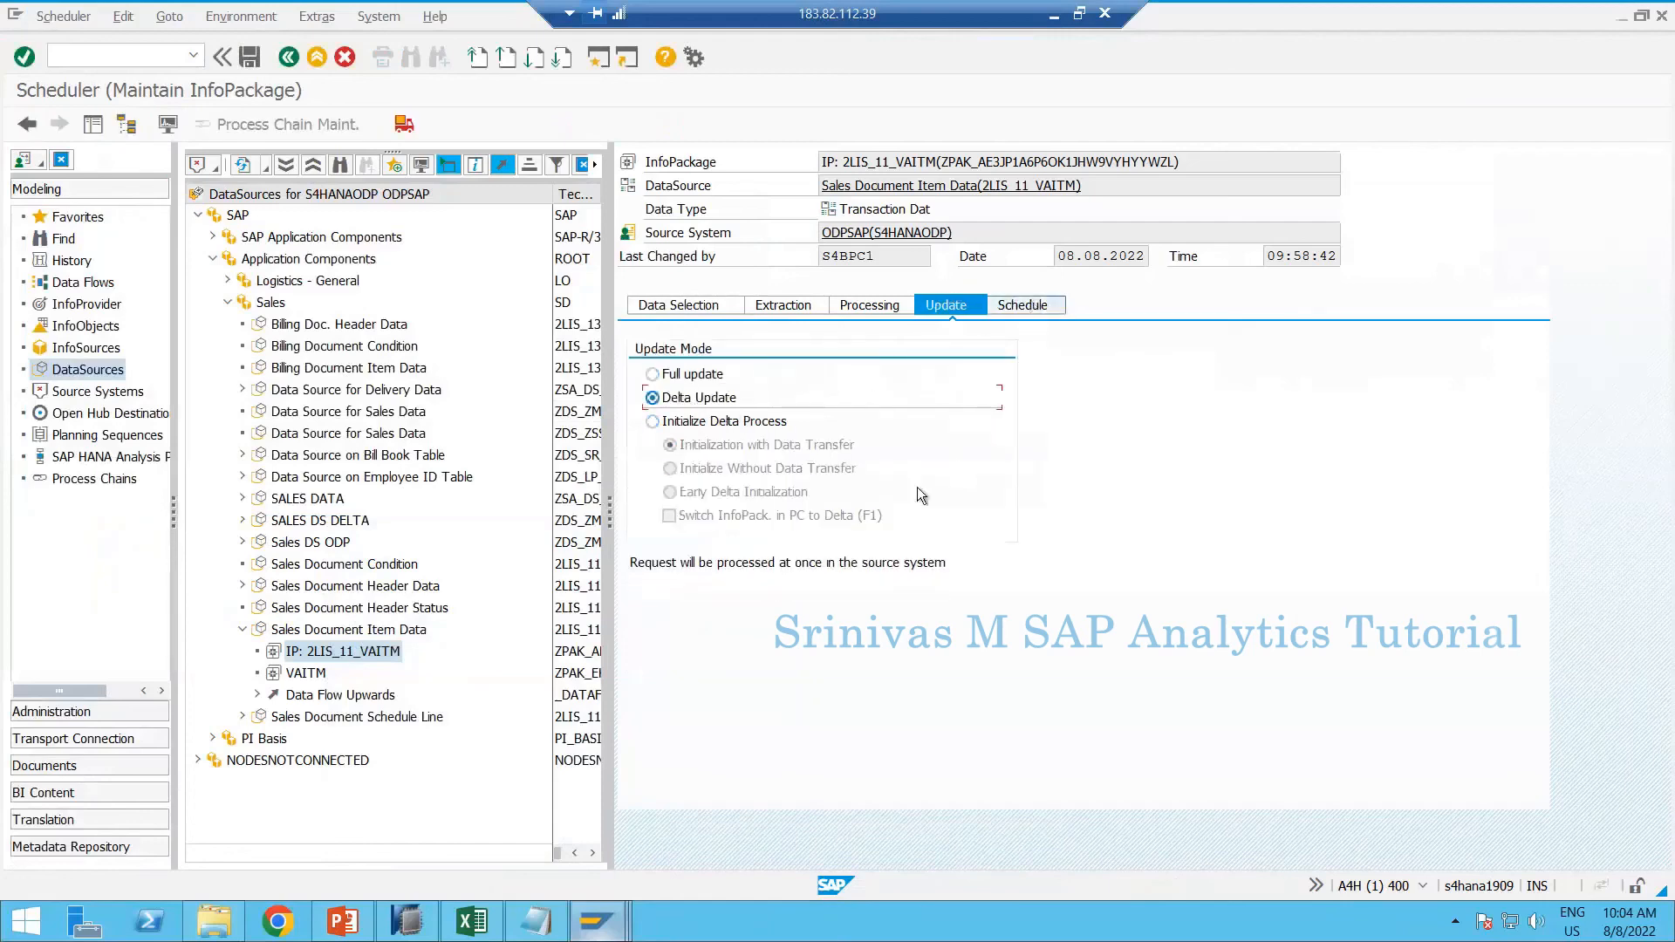
pyautogui.click(1022, 305)
pyautogui.click(725, 514)
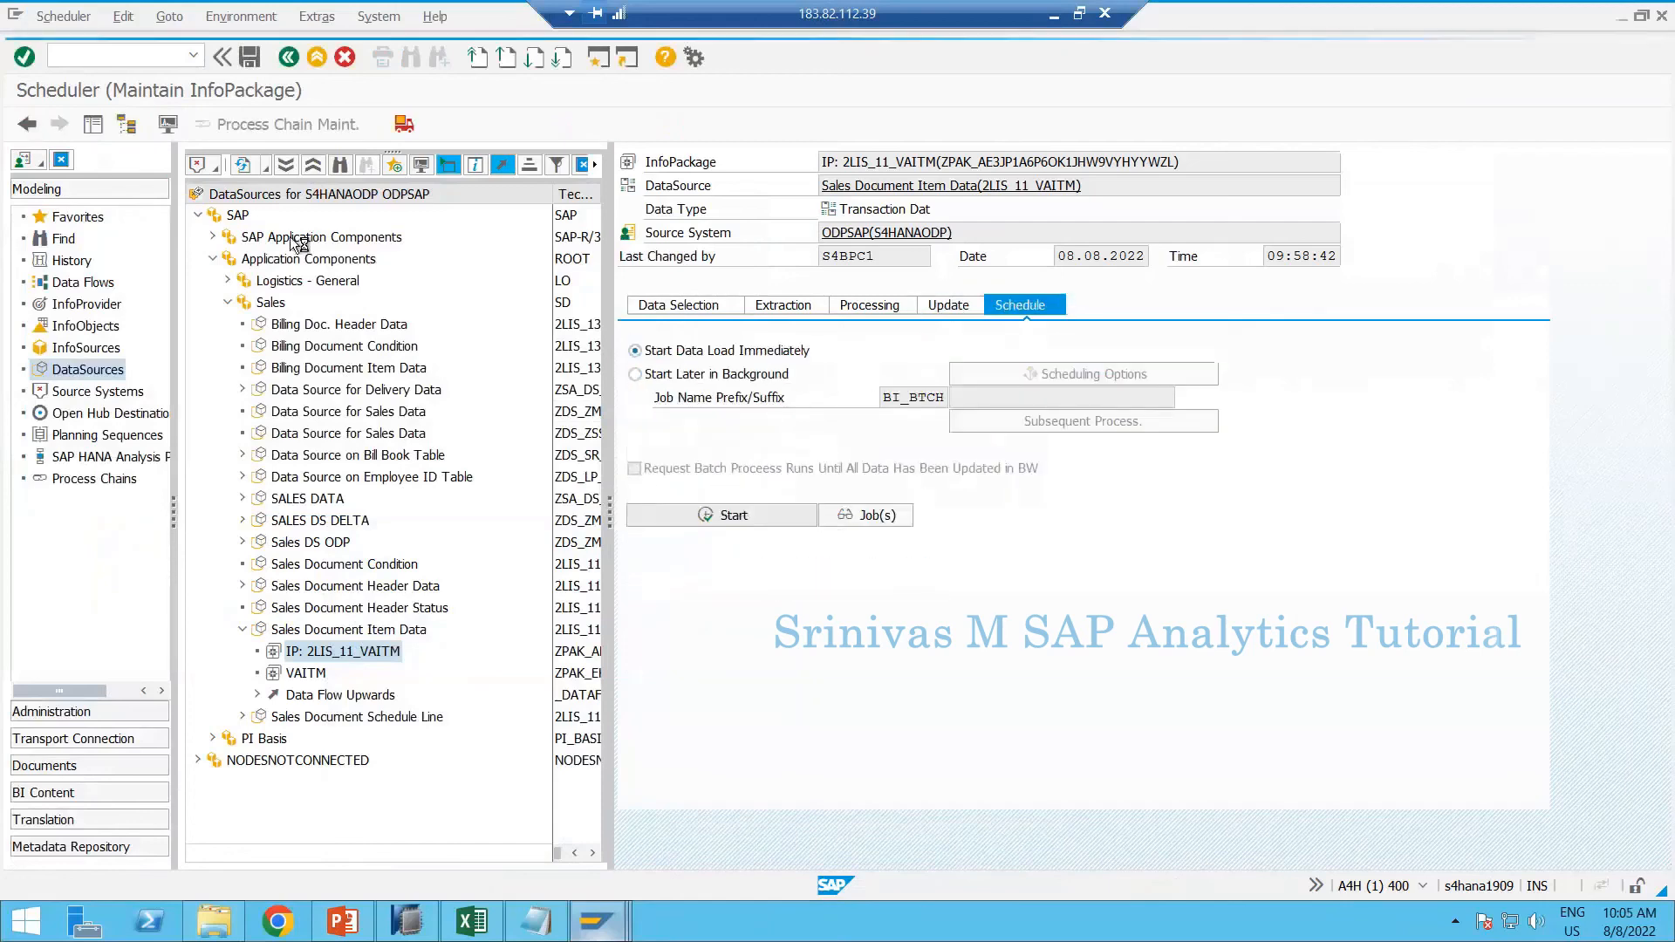
# Open the InfoPackage monitor, check the 10:06:13 request's status and display its data in PSA maintenance
pyautogui.click(166, 126)
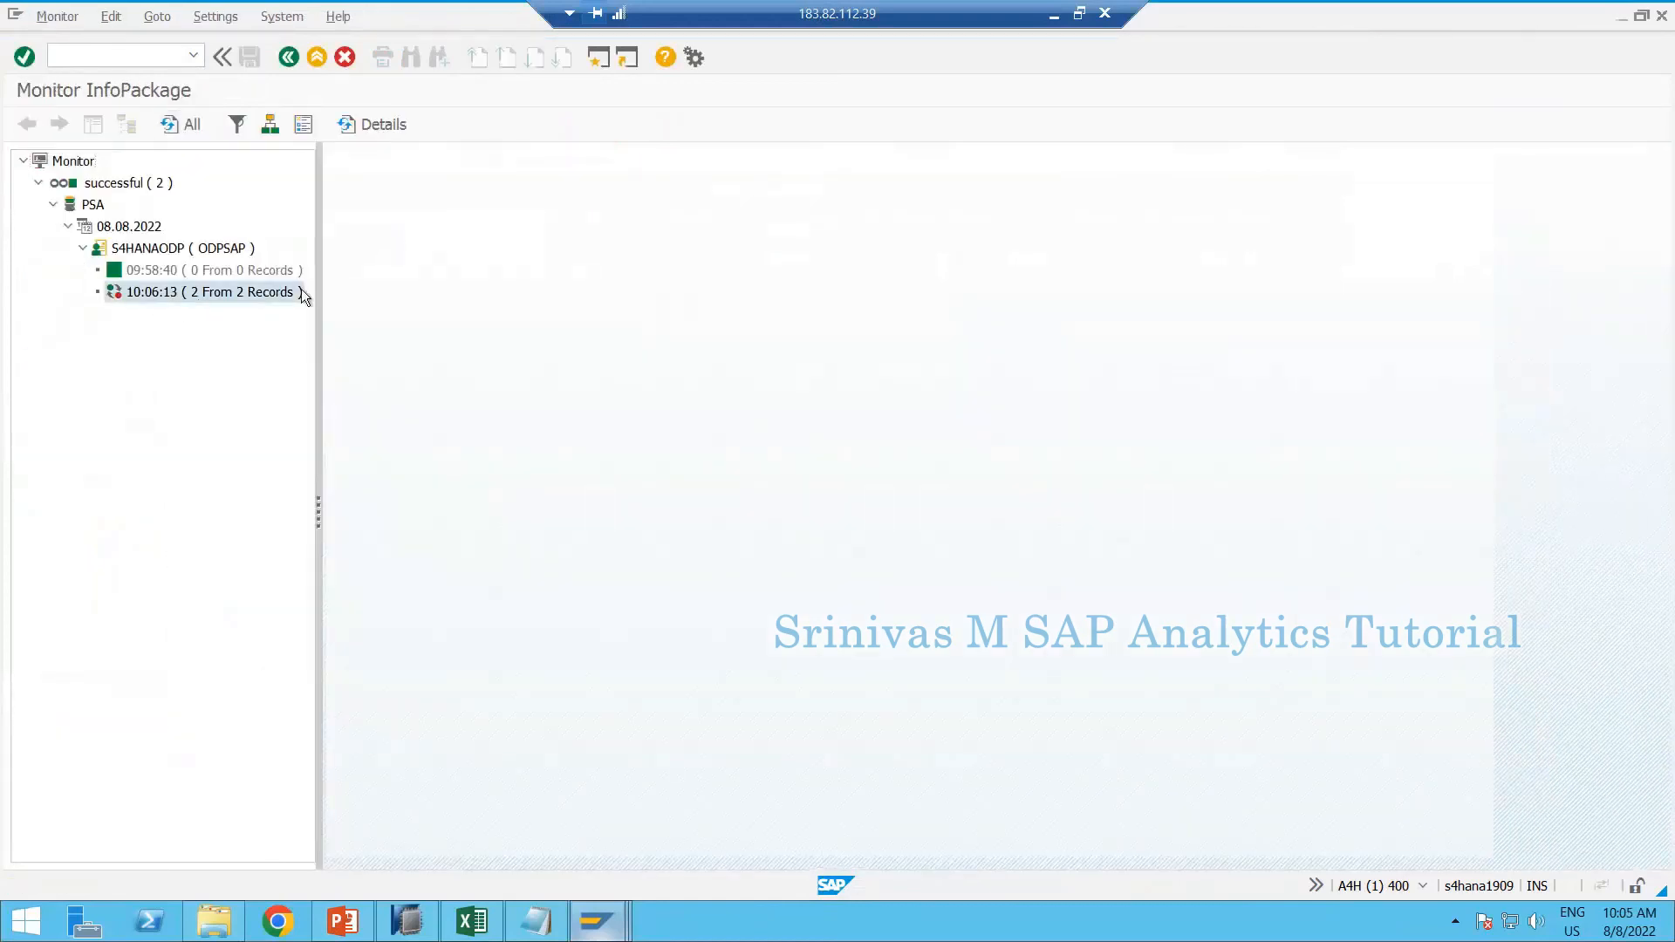
pyautogui.click(154, 294)
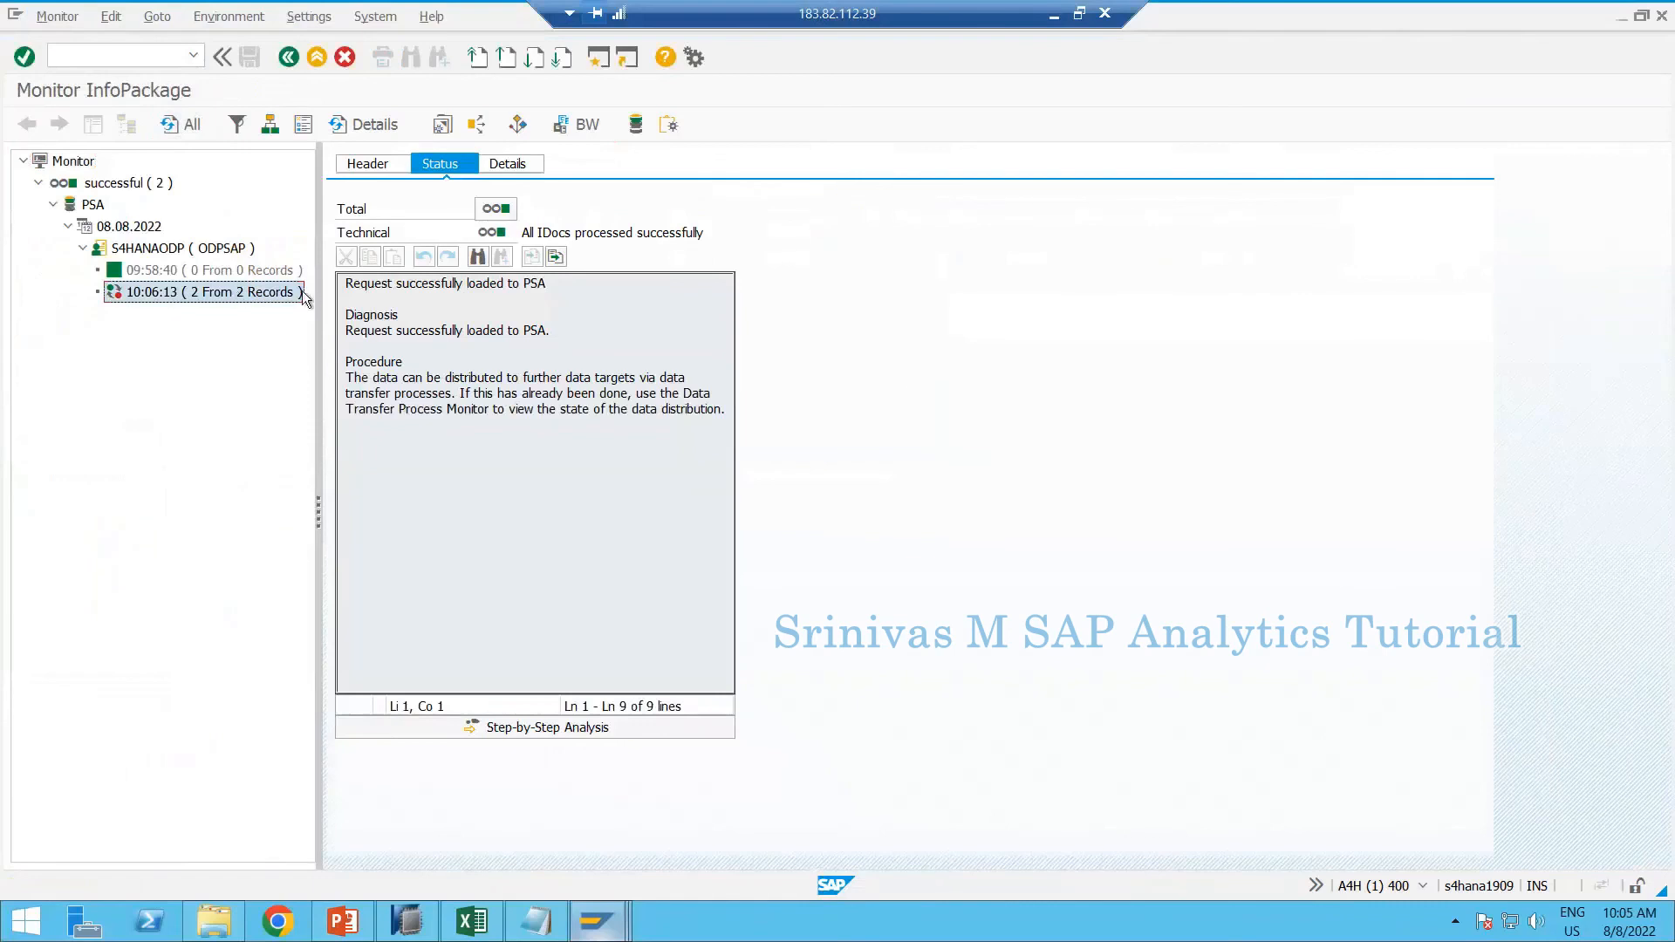
pyautogui.click(636, 124)
pyautogui.press('Return')
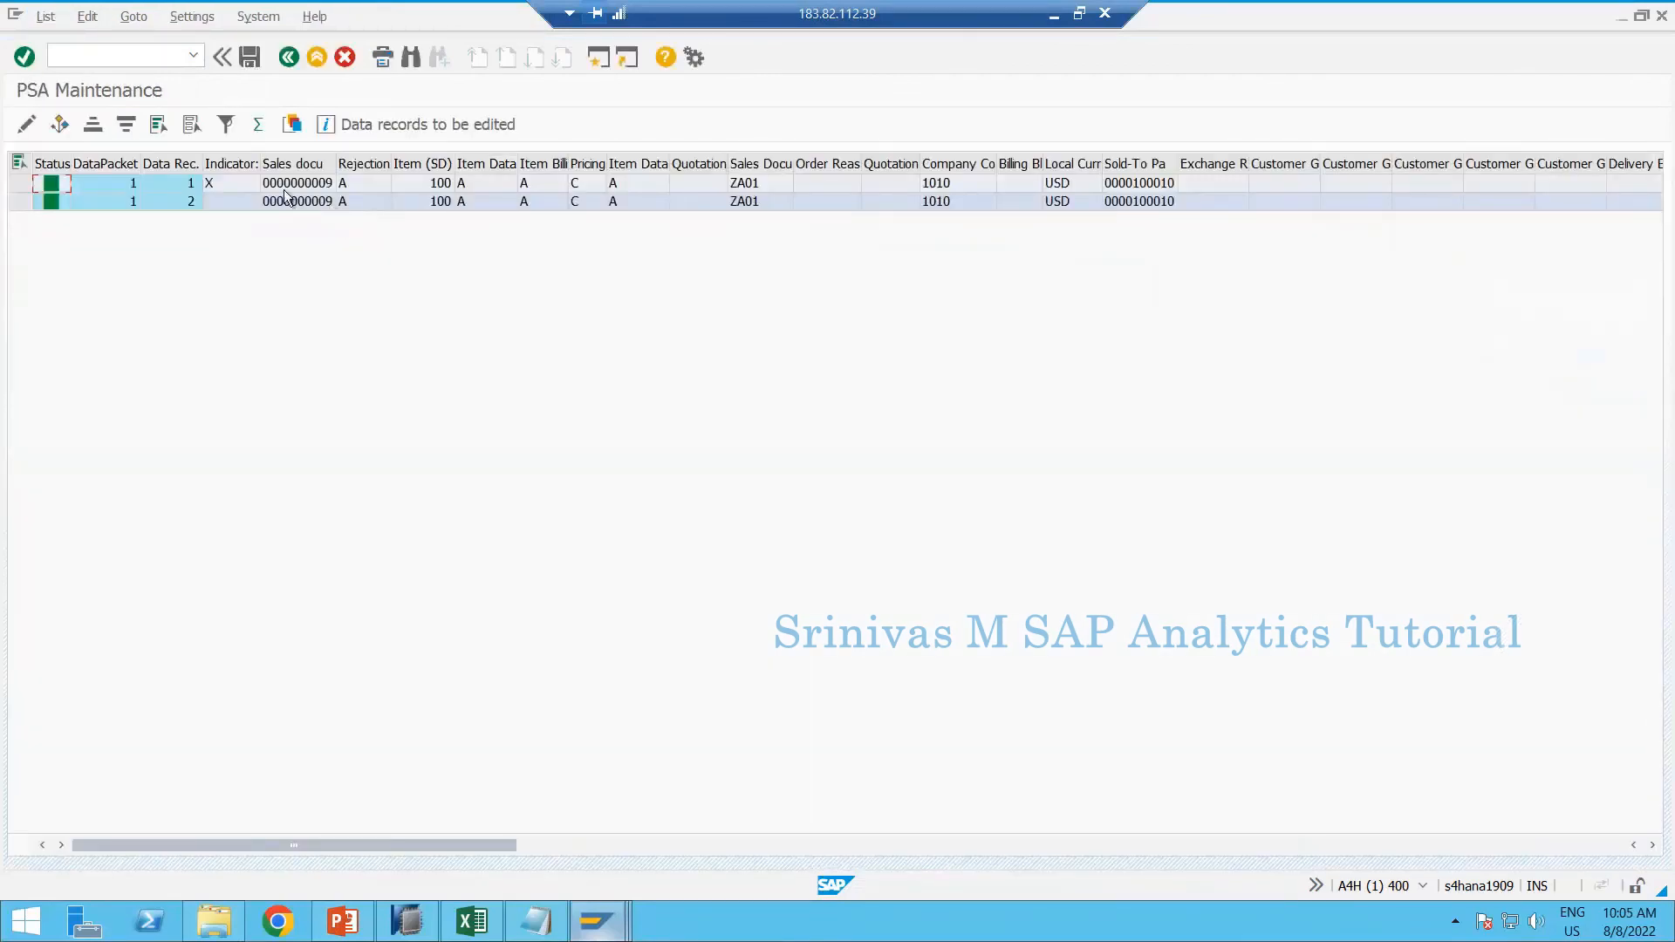
# Examine the delta records in the PSA, comparing their indicator, sales document, order quantity and net value columns
pyautogui.moveTo(20, 183); pyautogui.dragTo(19, 202)
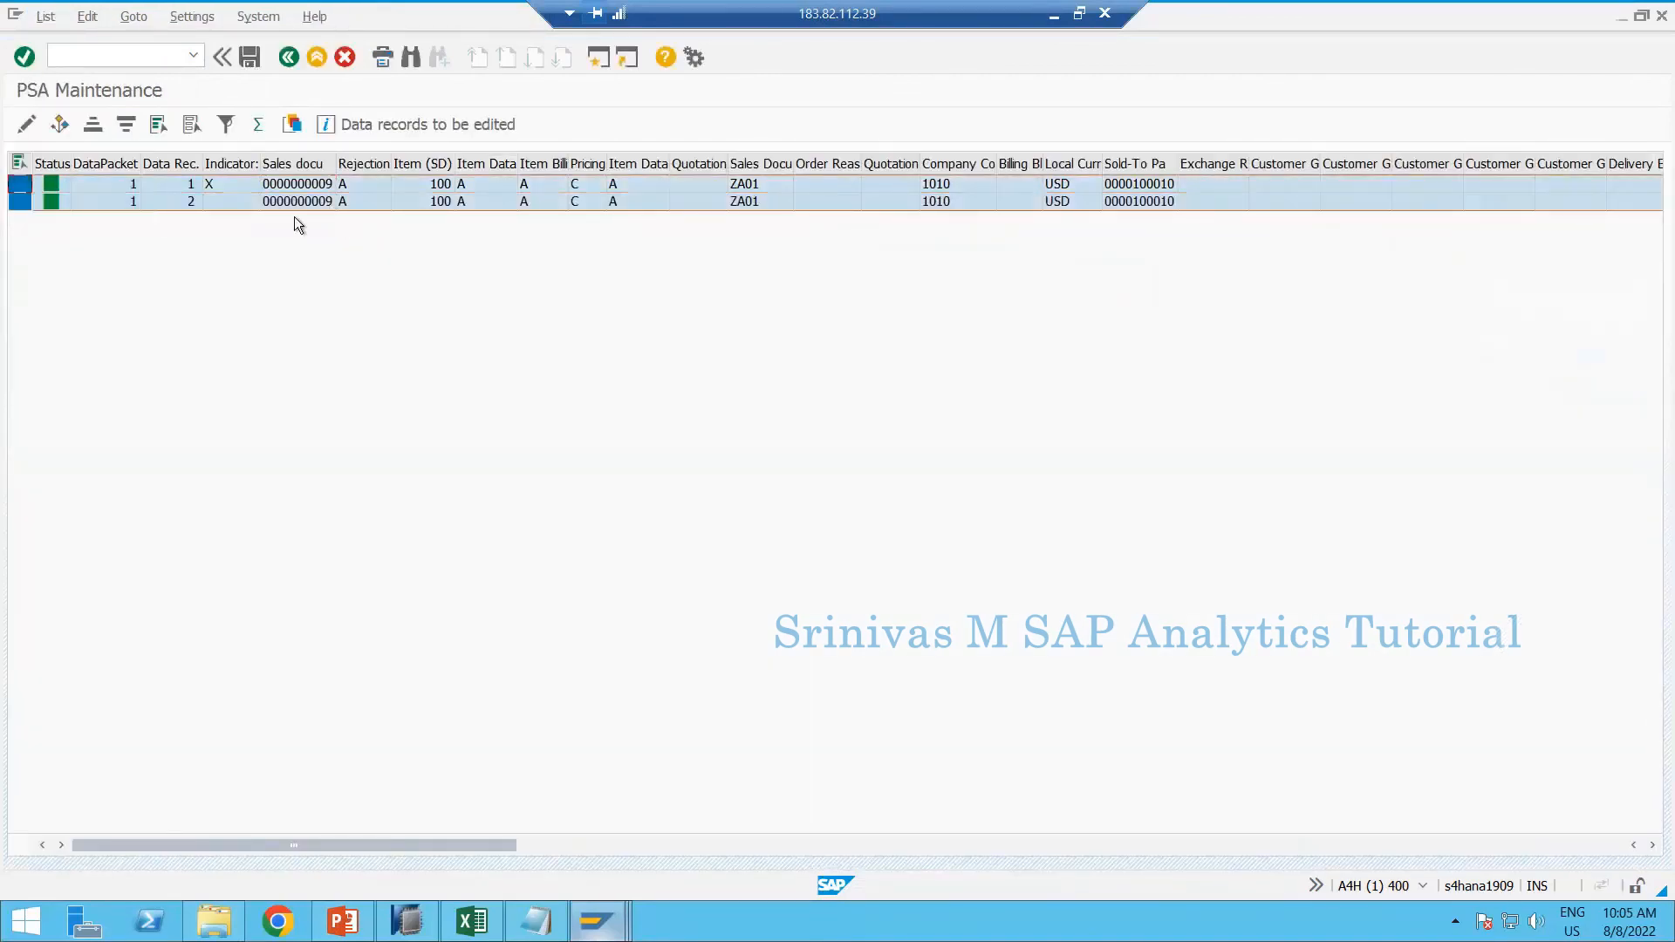
pyautogui.click(271, 185)
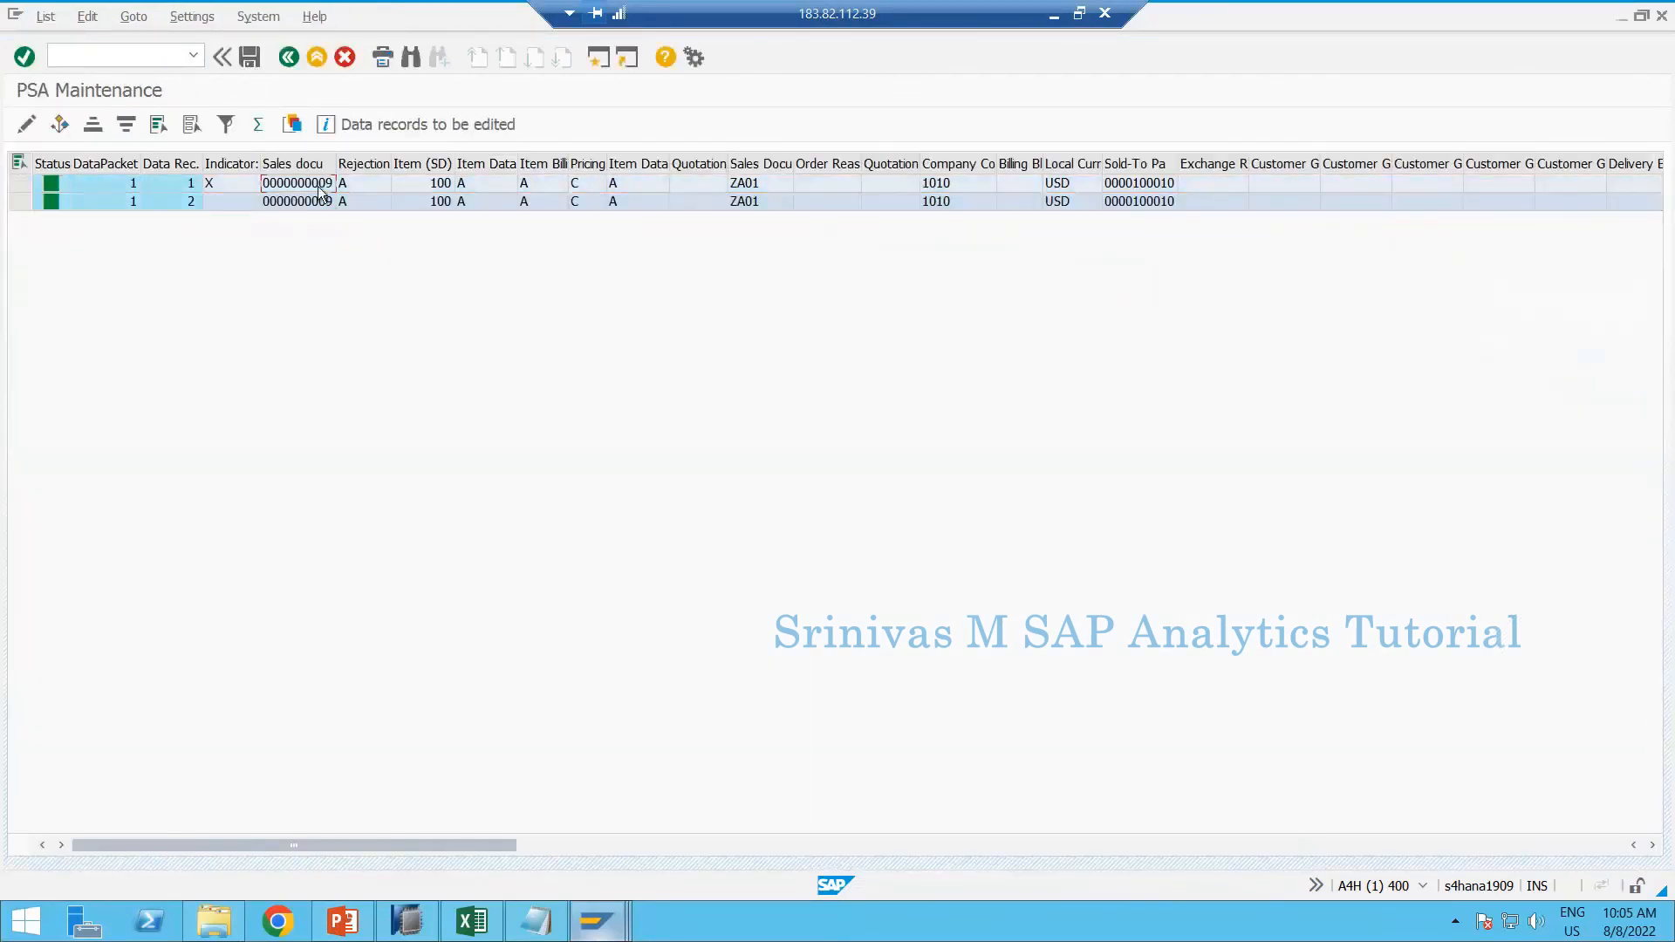
pyautogui.click(235, 181)
pyautogui.click(19, 184)
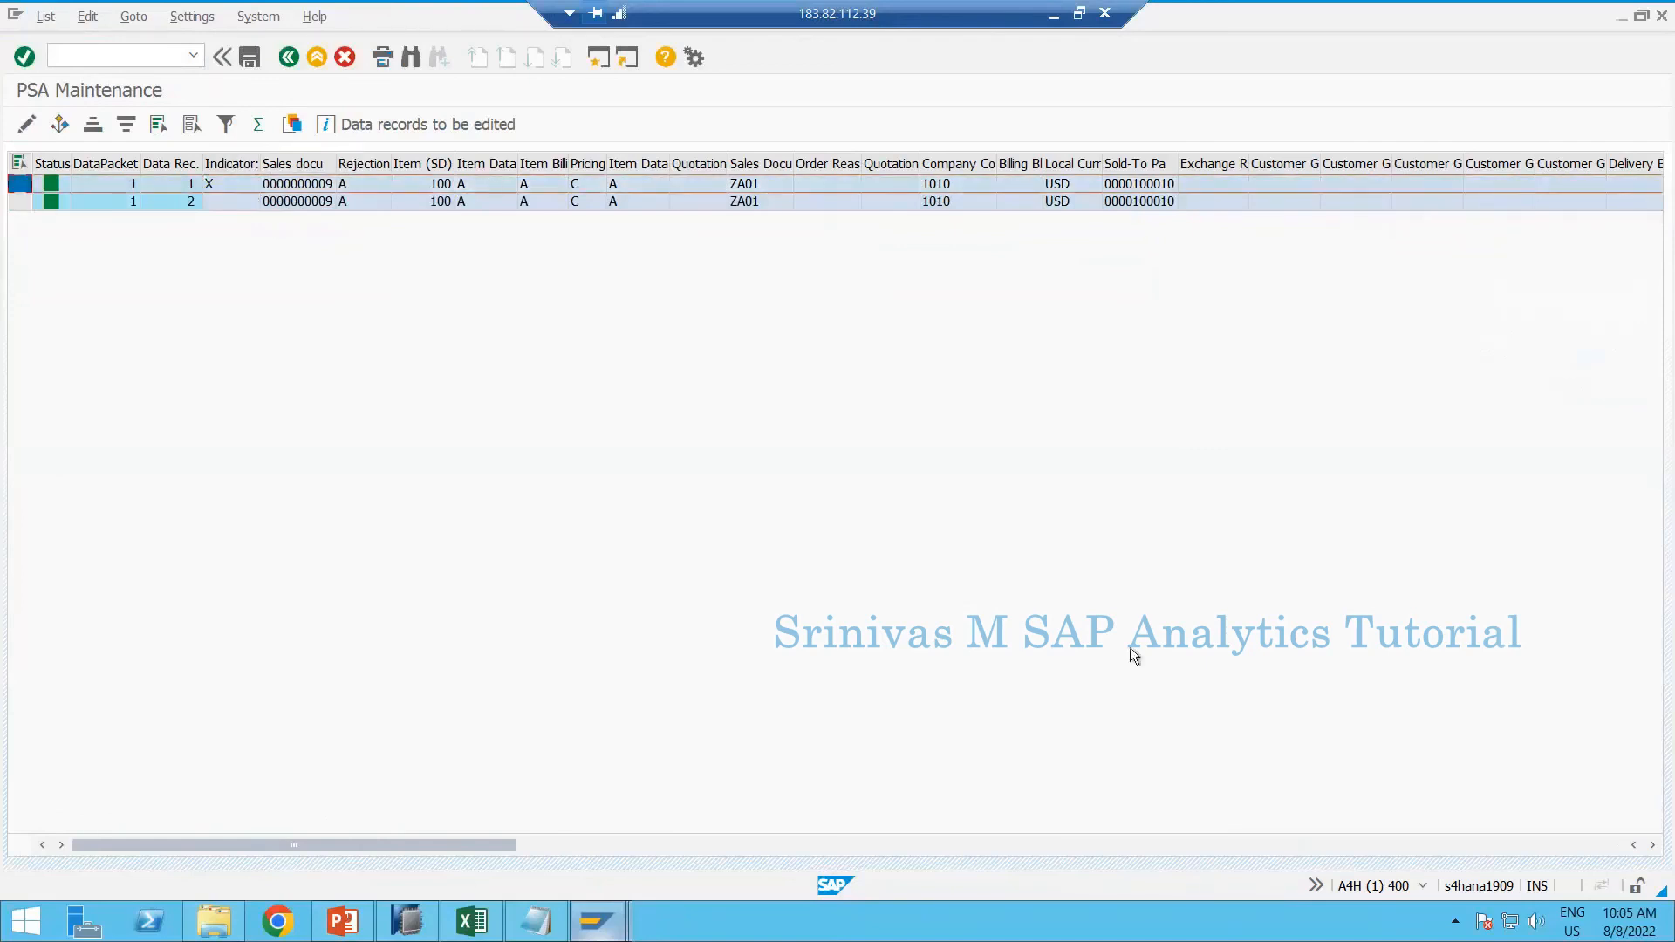
pyautogui.click(1414, 841)
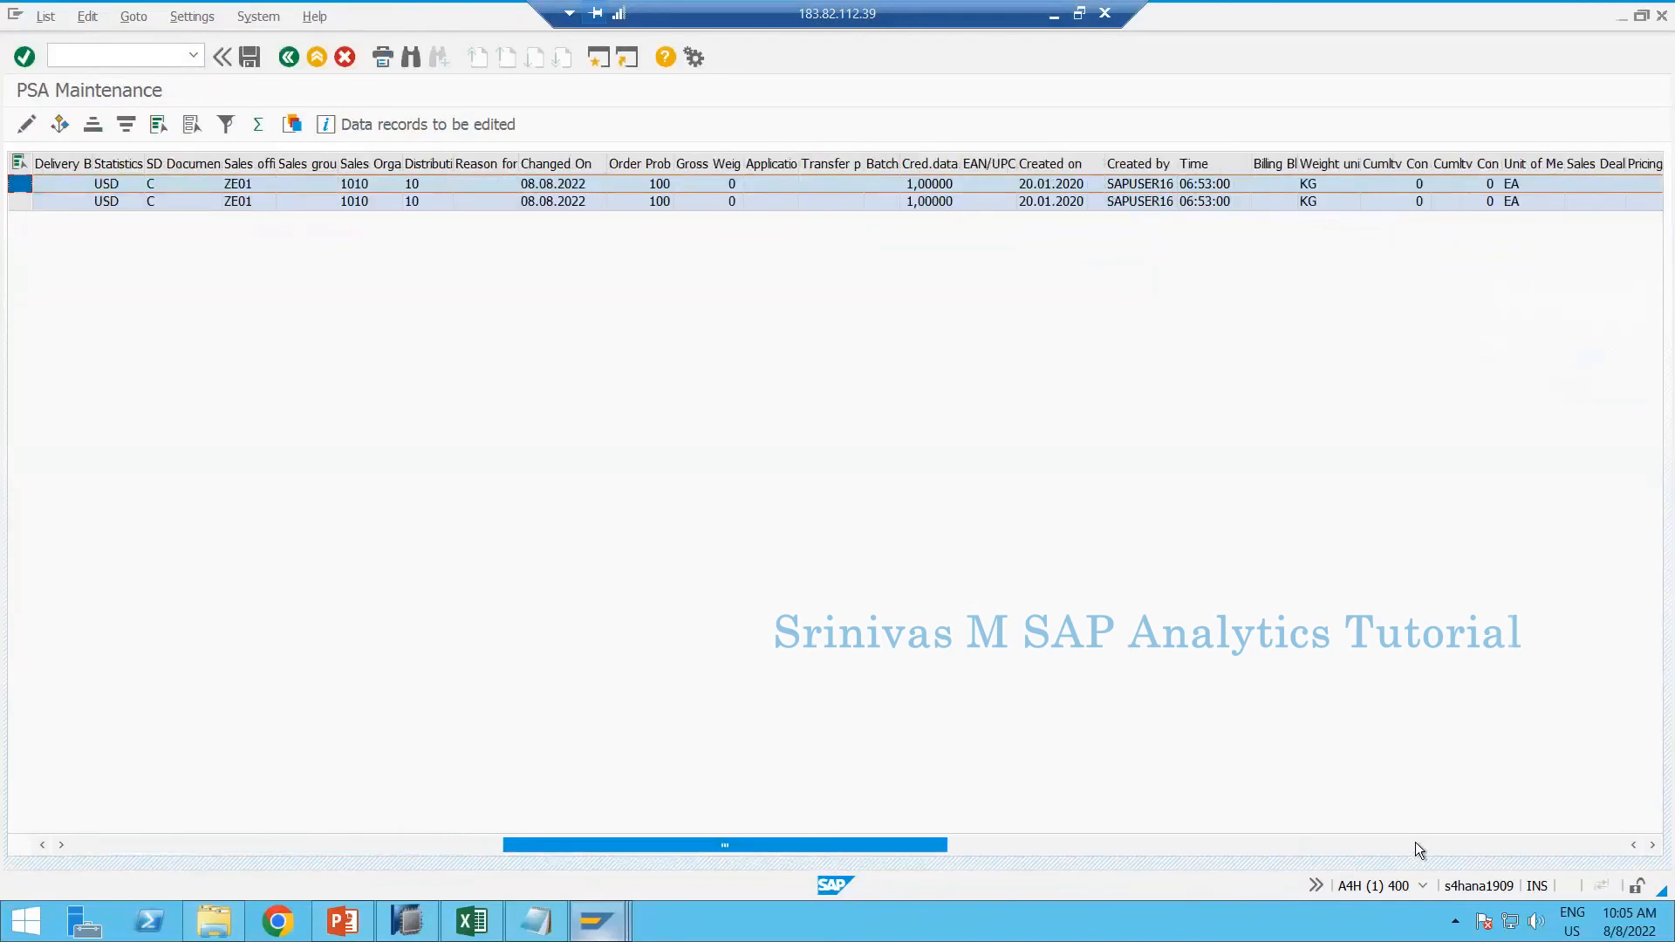
pyautogui.click(1415, 841)
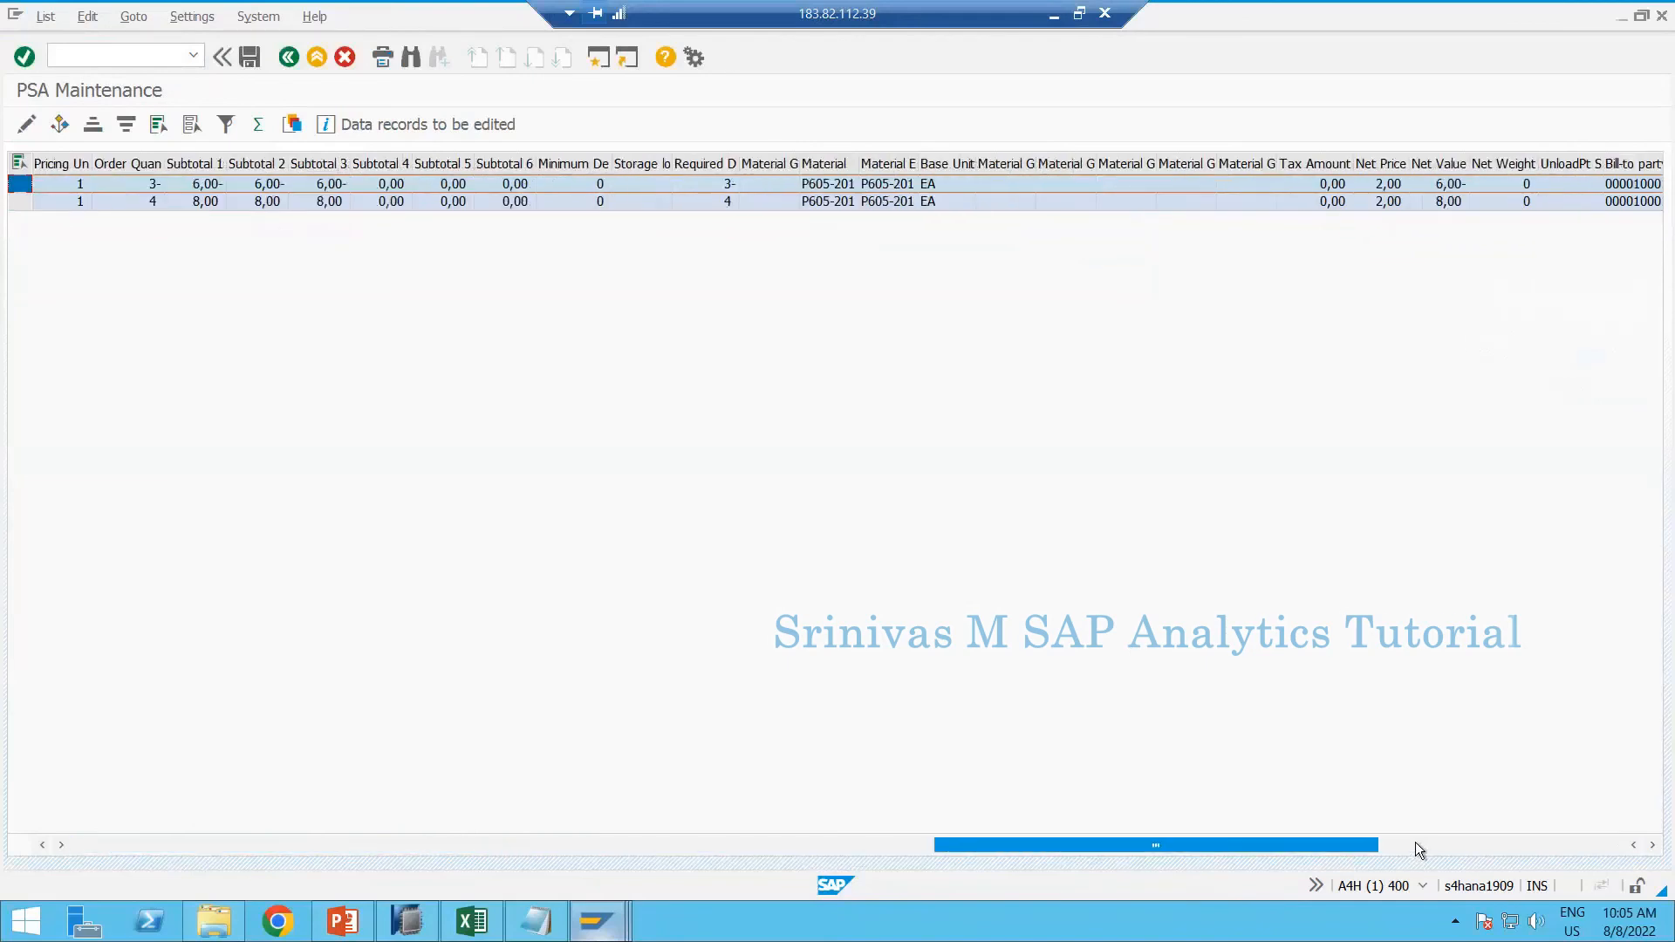
# Compare the before-image and after-image rows in PSA maintenance by their required delivery and order quantity columns
pyautogui.click(700, 155)
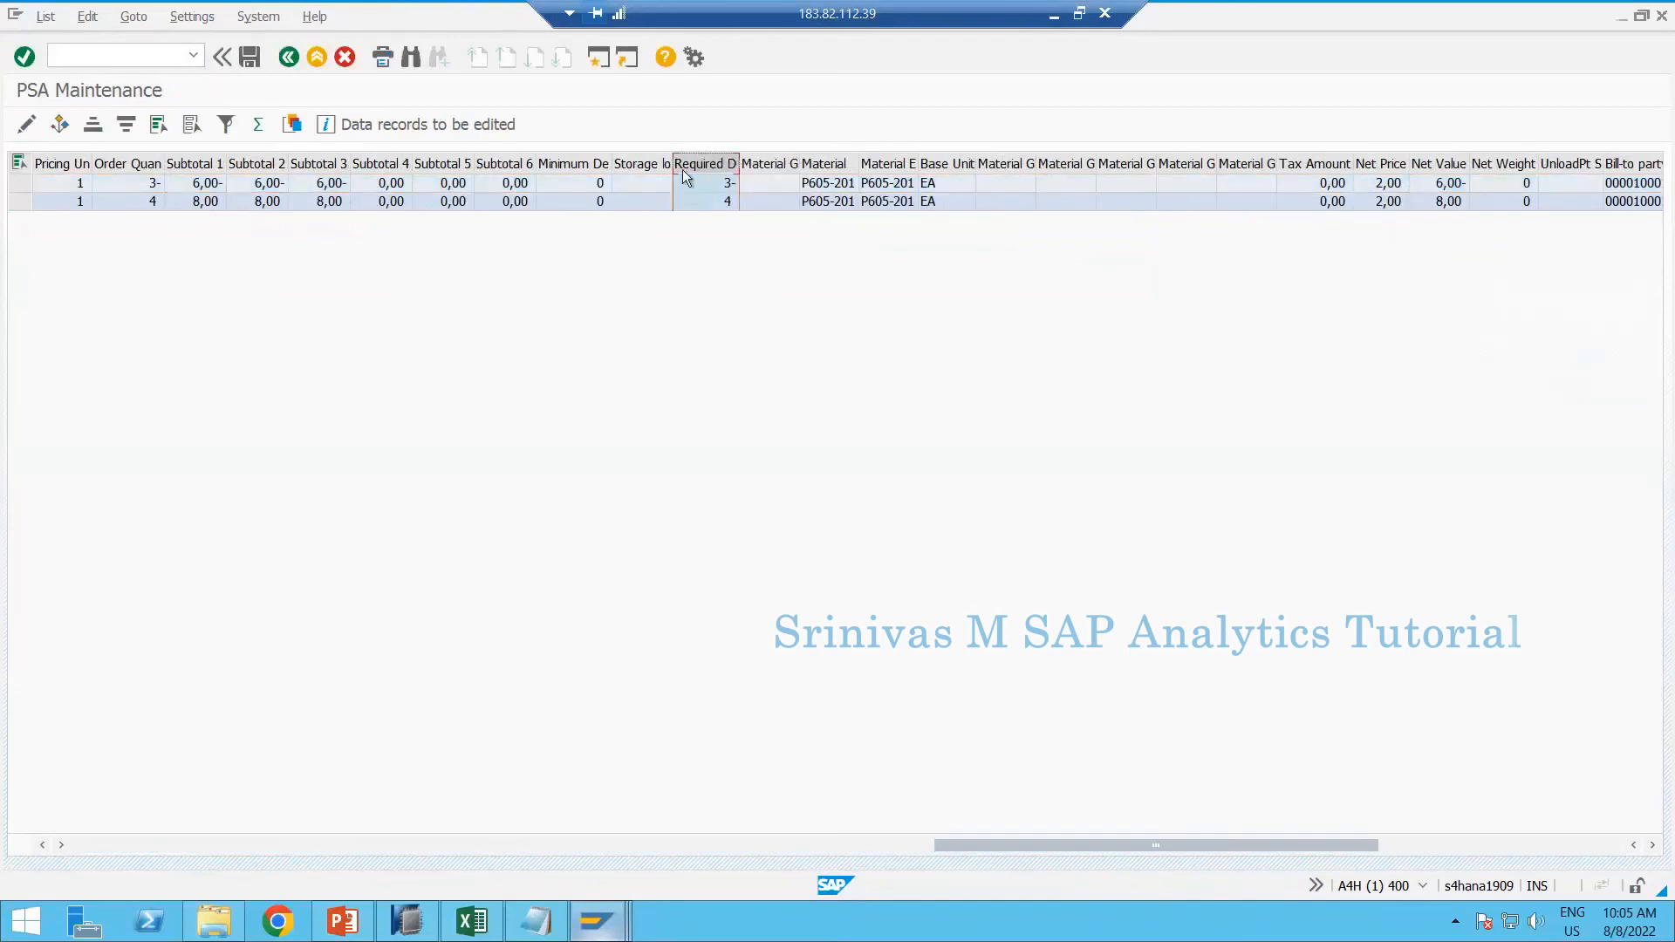
pyautogui.click(128, 165)
pyautogui.moveTo(128, 165)
pyautogui.mouseDown()
pyautogui.moveTo(7, 175)
pyautogui.moveTo(626, 145)
pyautogui.moveTo(675, 165)
pyautogui.moveTo(673, 215)
pyautogui.mouseUp()
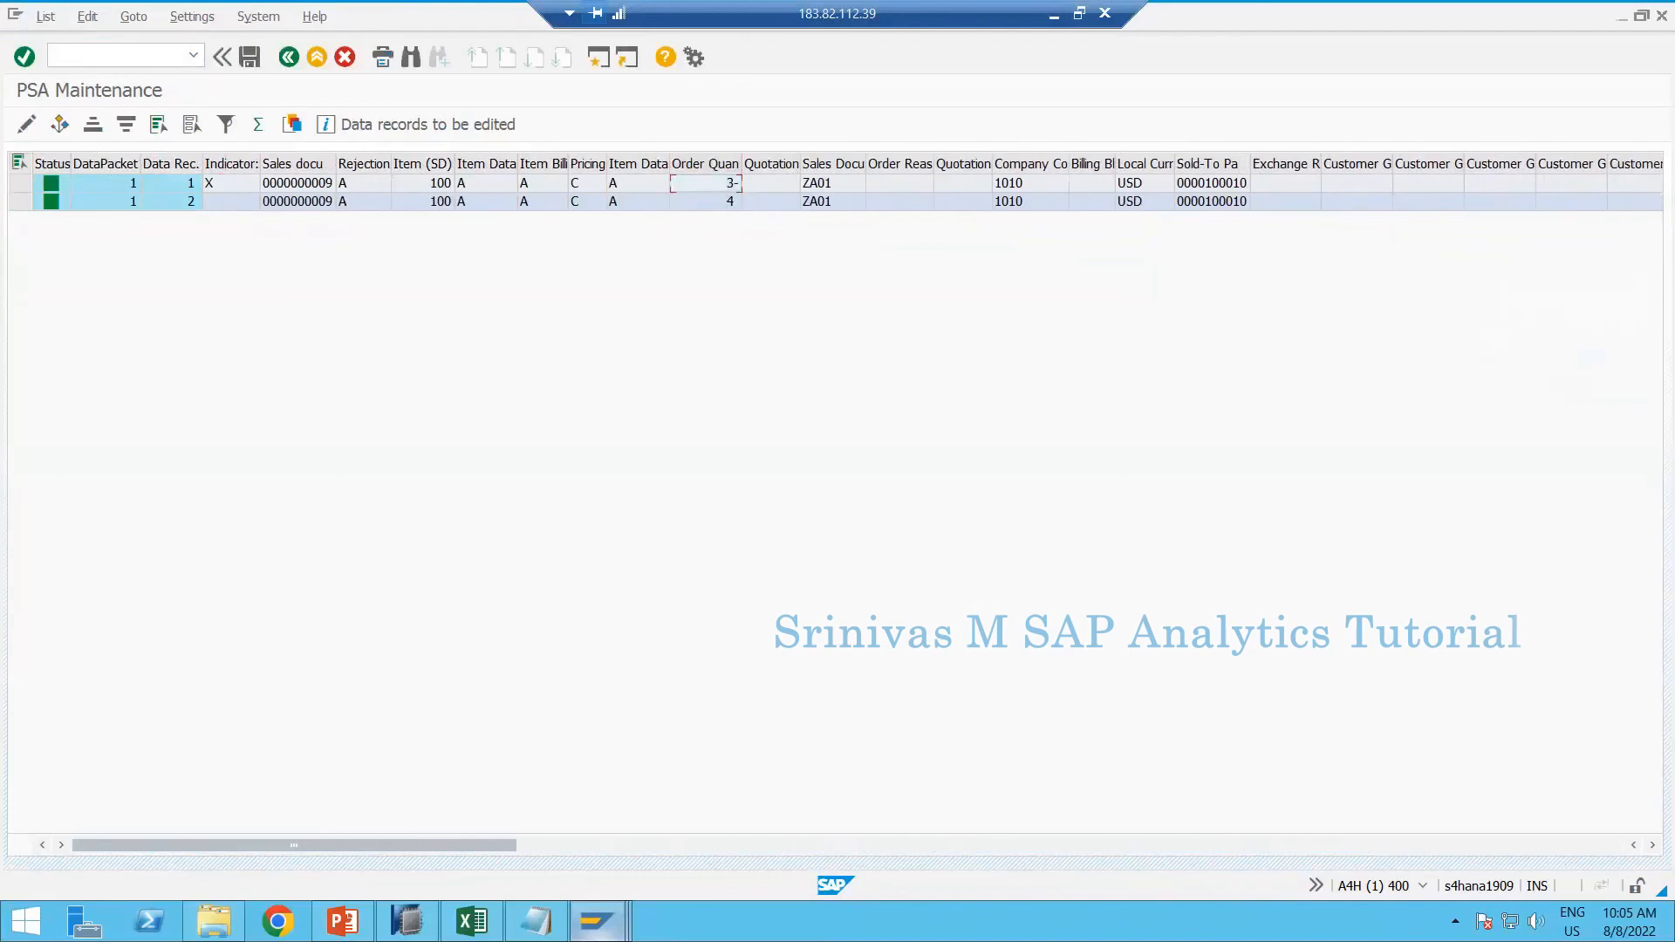
pyautogui.click(18, 183)
pyautogui.click(709, 202)
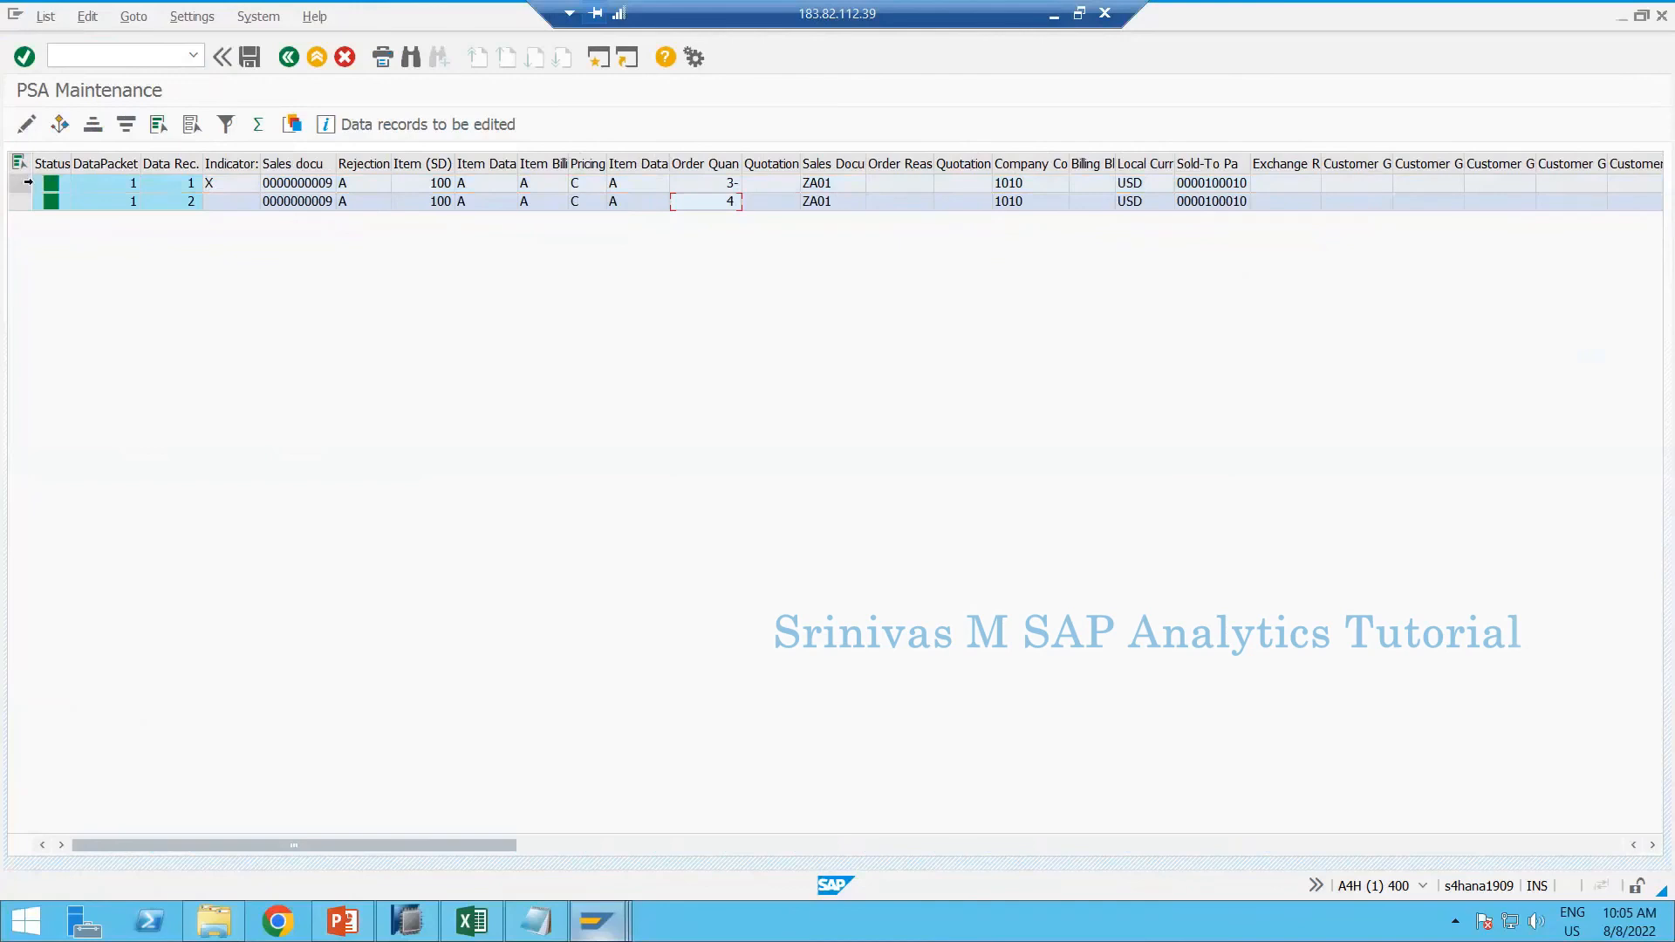
pyautogui.moveTo(22, 194); pyautogui.dragTo(24, 211)
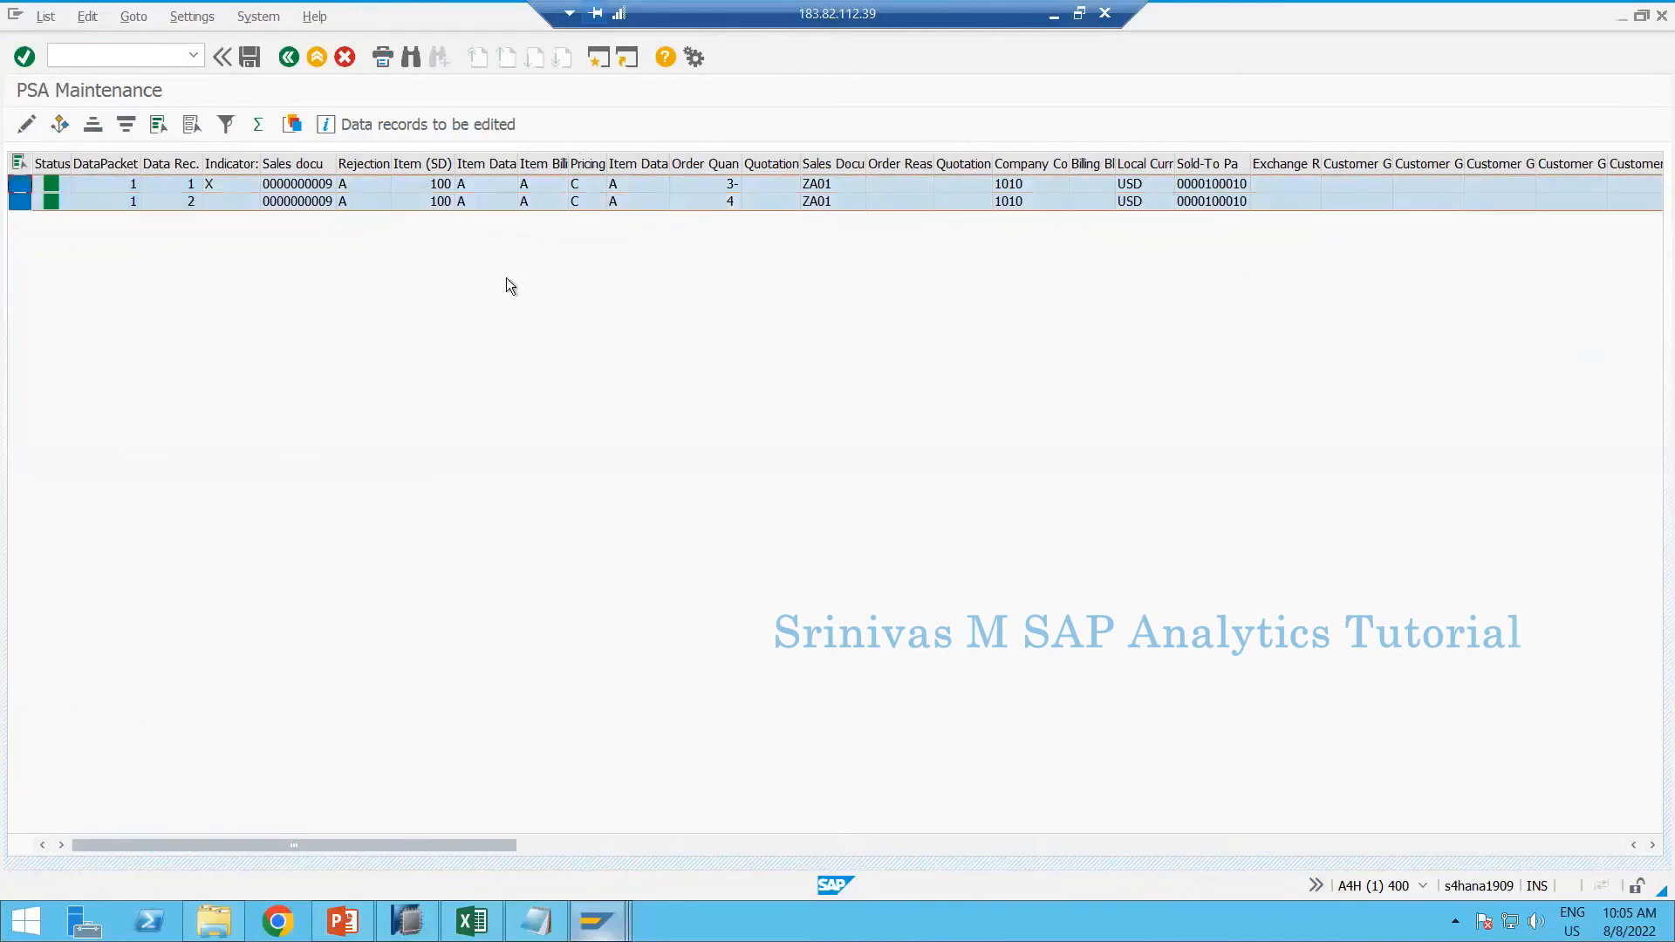
pyautogui.click(709, 181)
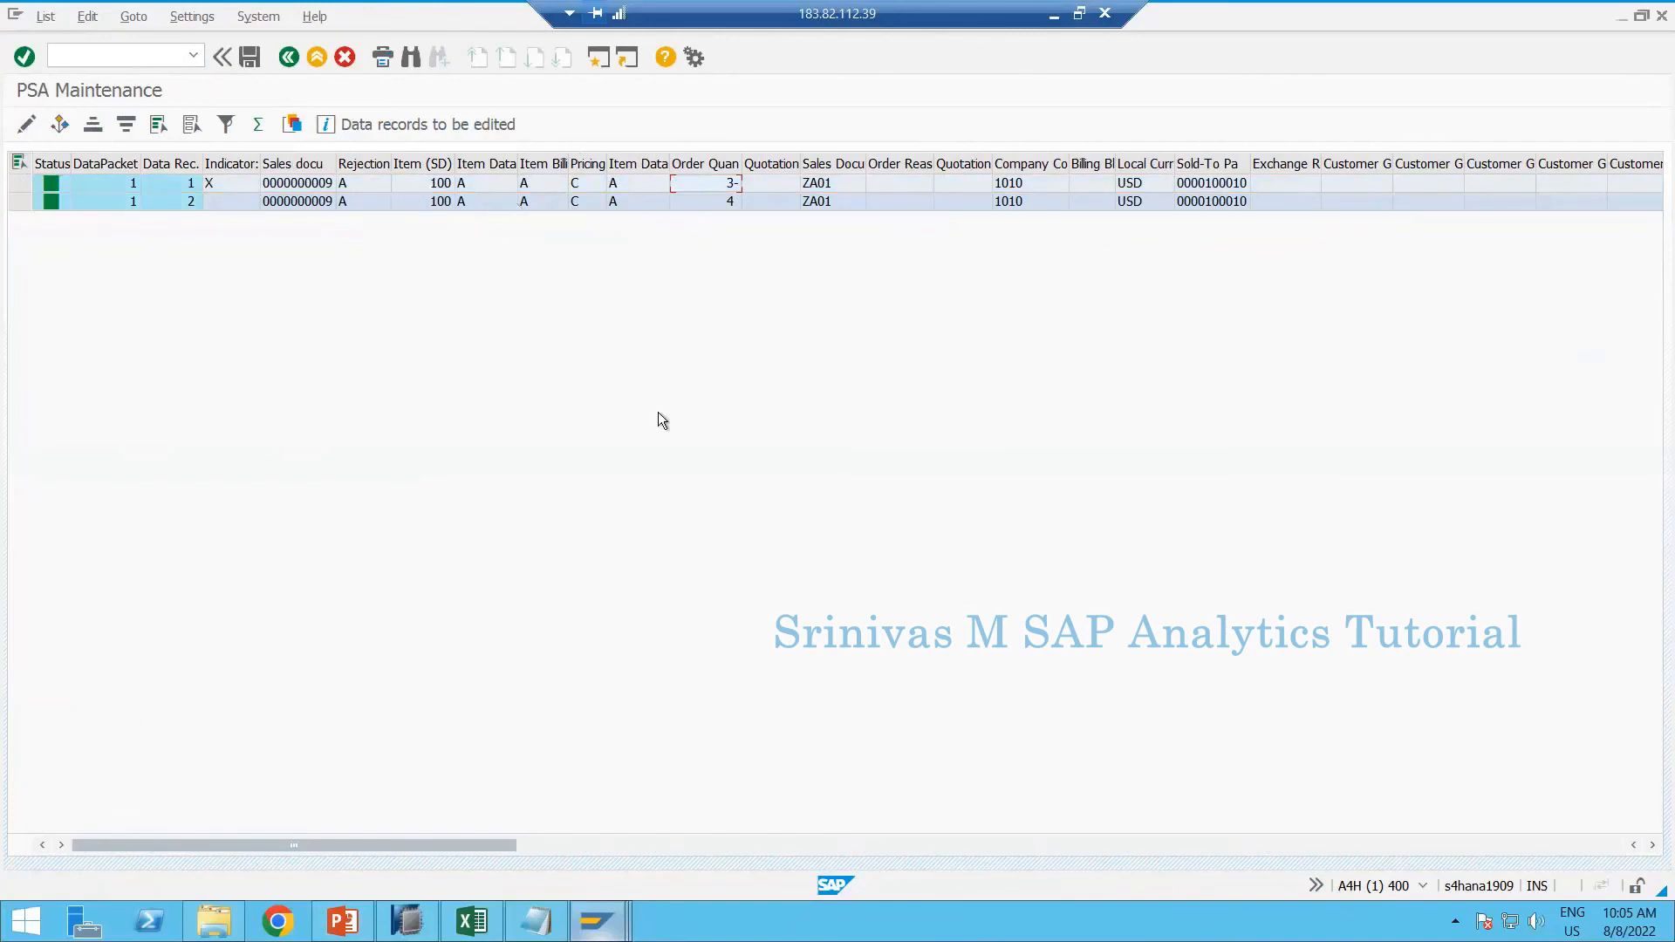
pyautogui.moveTo(19, 201); pyautogui.dragTo(19, 183)
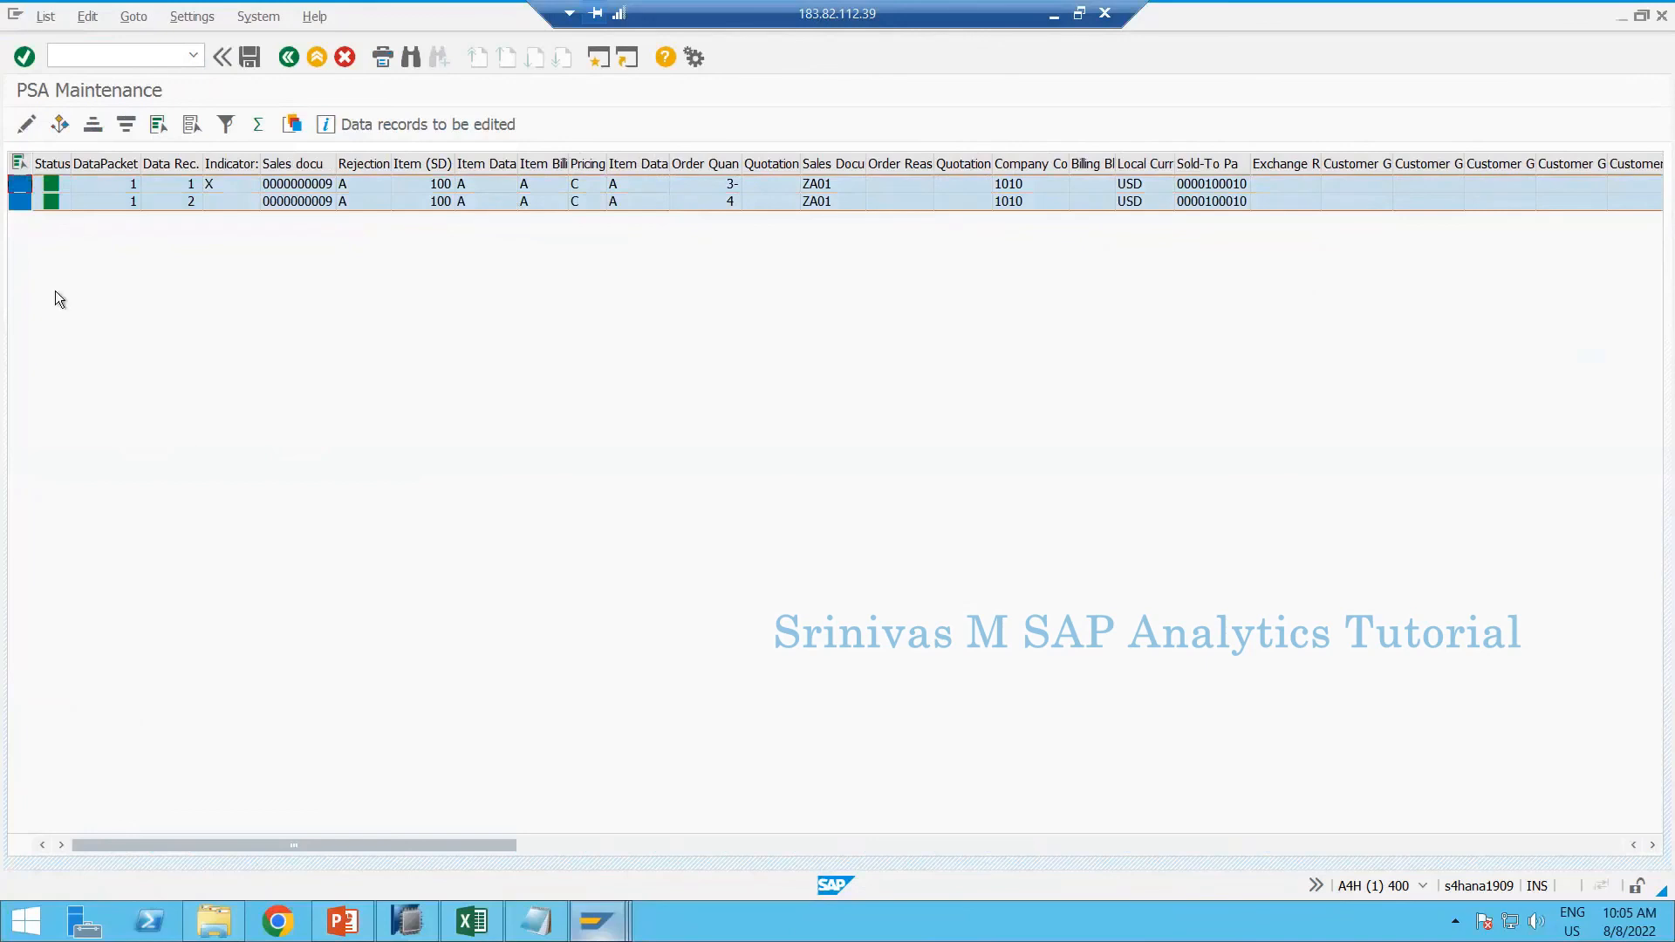
# Switch to the Excel workbook and enter RSA7 in F11 below LBWQ and Delta in F13 of Sheet2
pyautogui.click(611, 918)
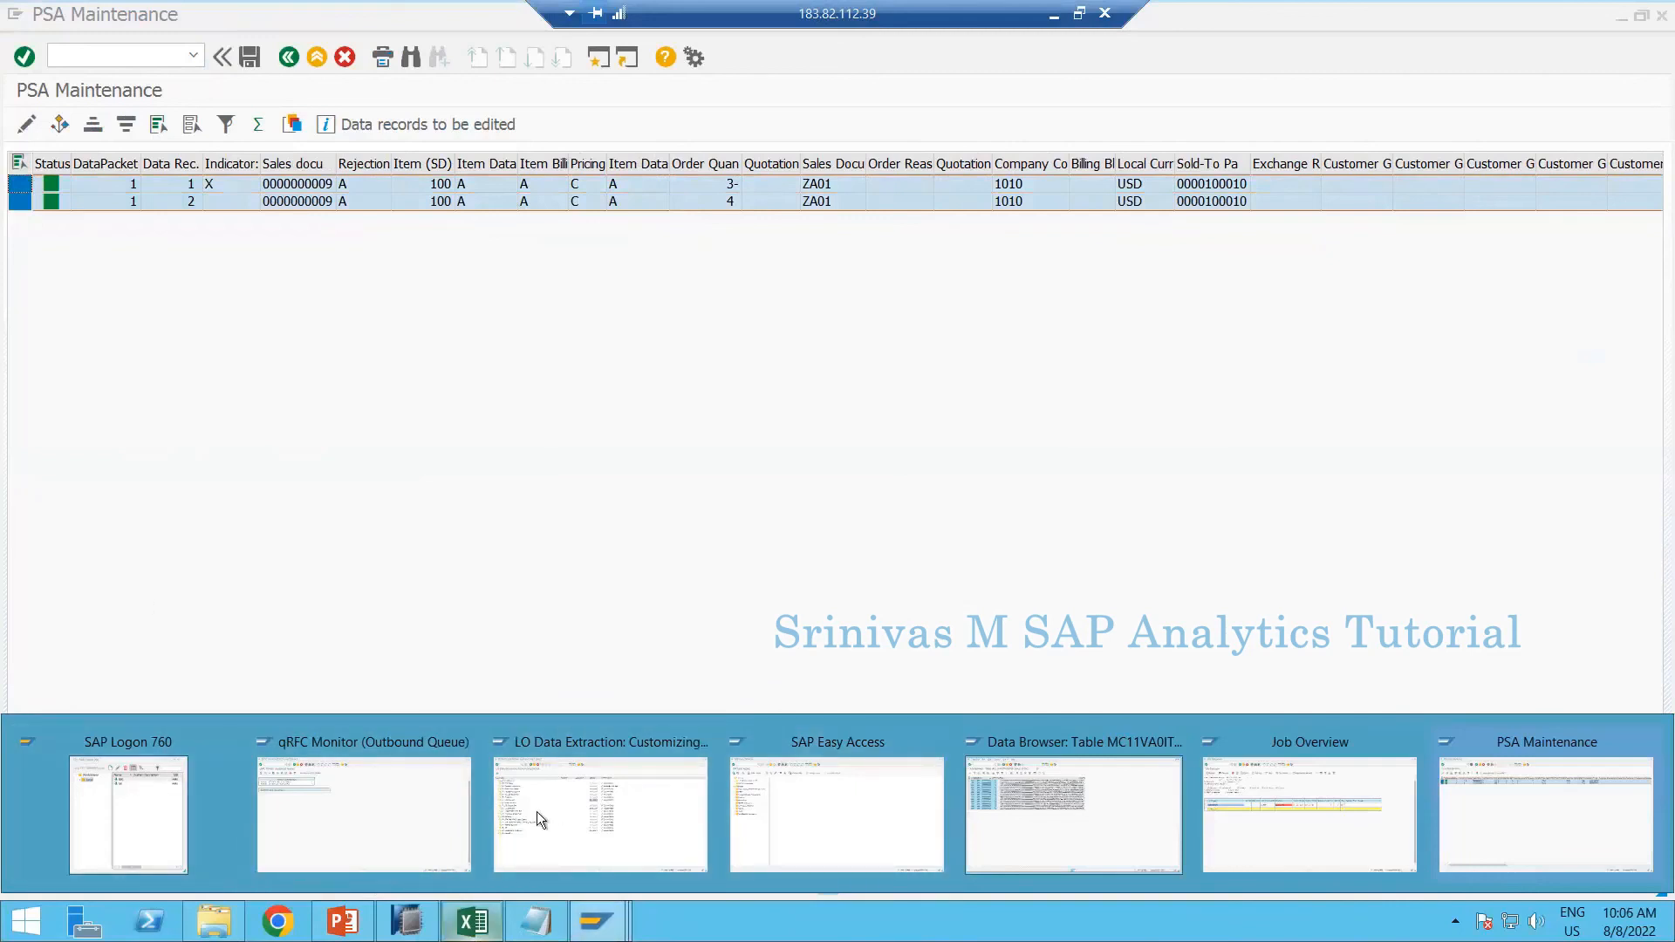
pyautogui.click(449, 927)
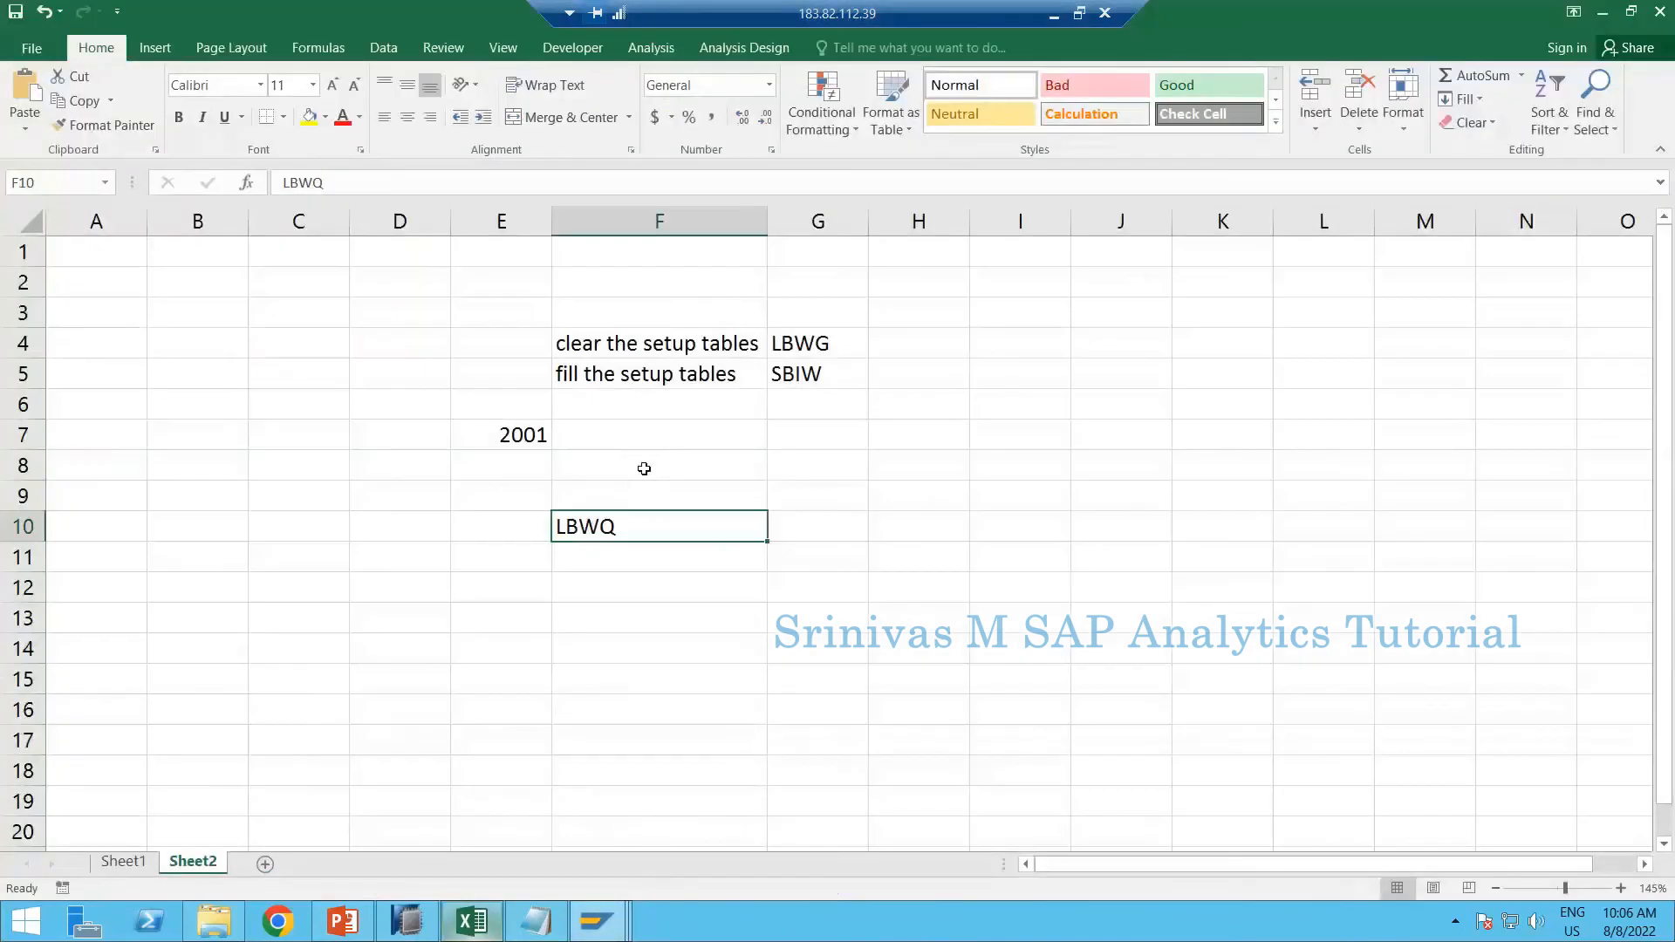
pyautogui.click(600, 557)
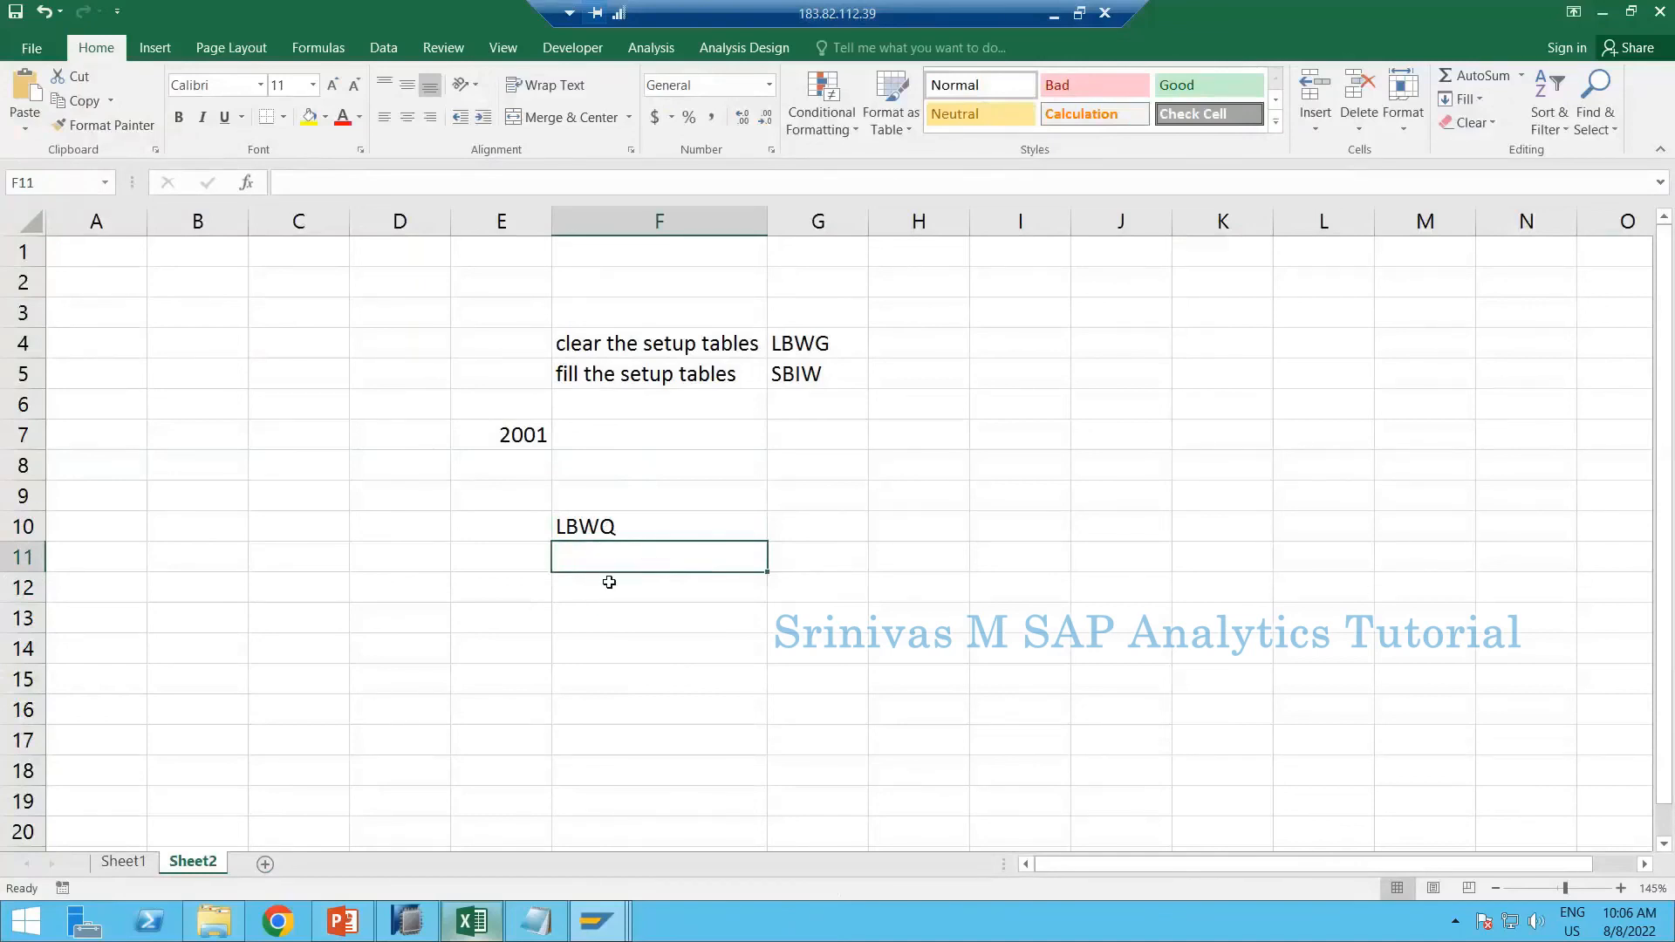
pyautogui.write('RSA&')
pyautogui.press('BackSpace')
pyautogui.write('7')
pyautogui.press('Return')
pyautogui.press('Return')
pyautogui.write('Delta')
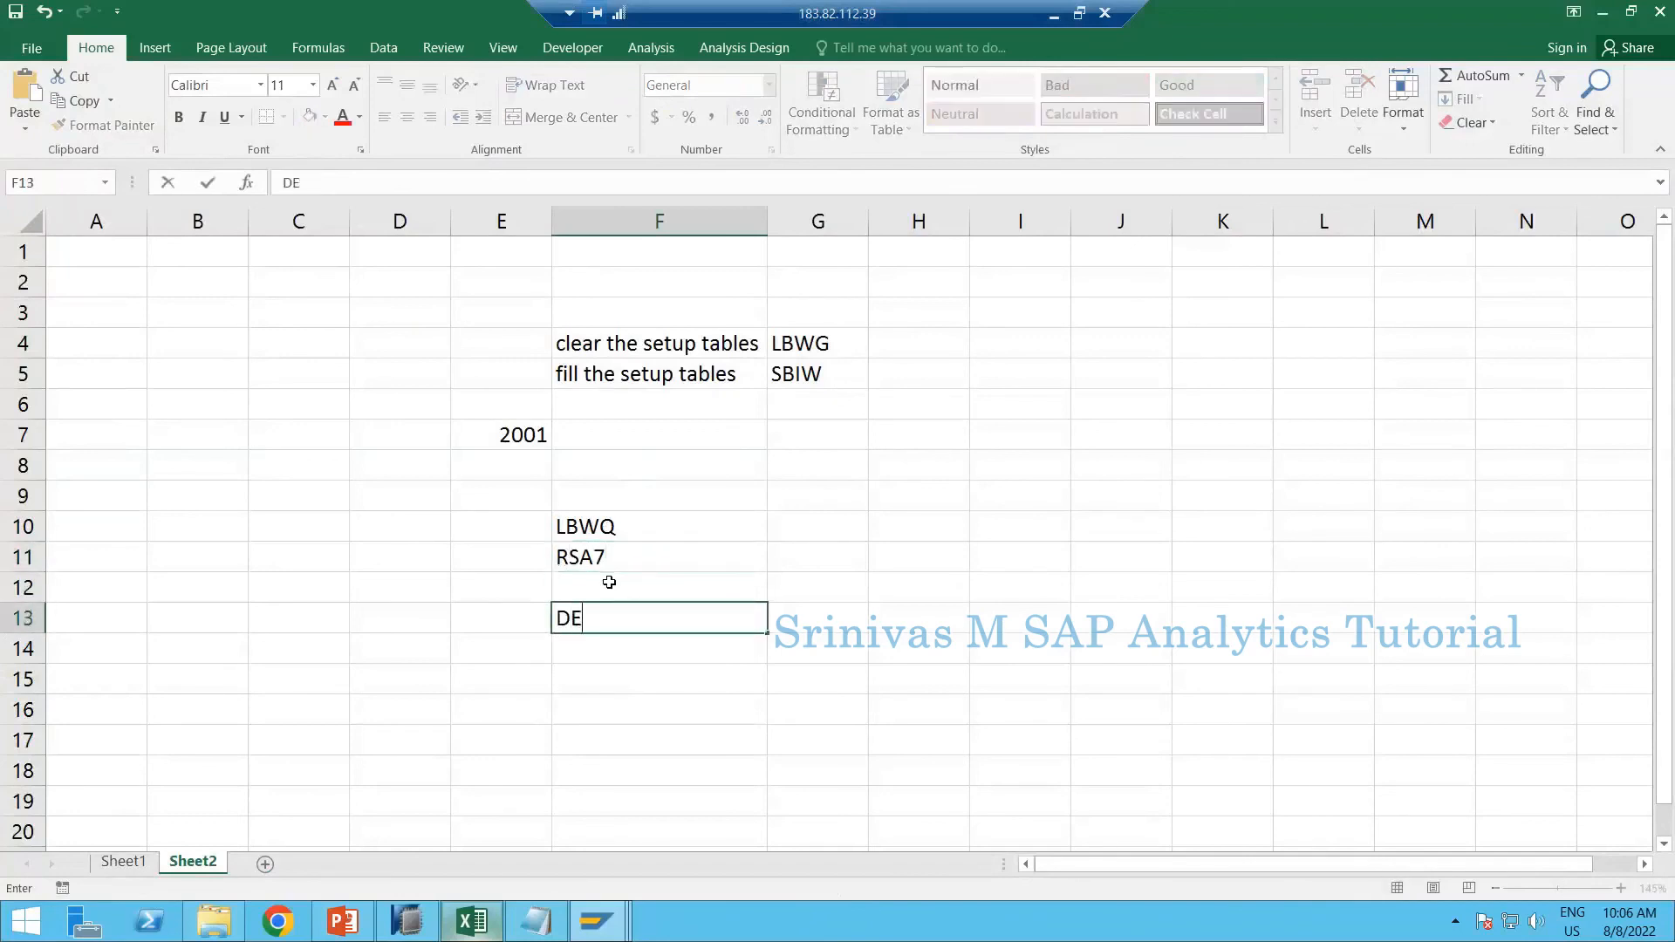
pyautogui.press('Return')
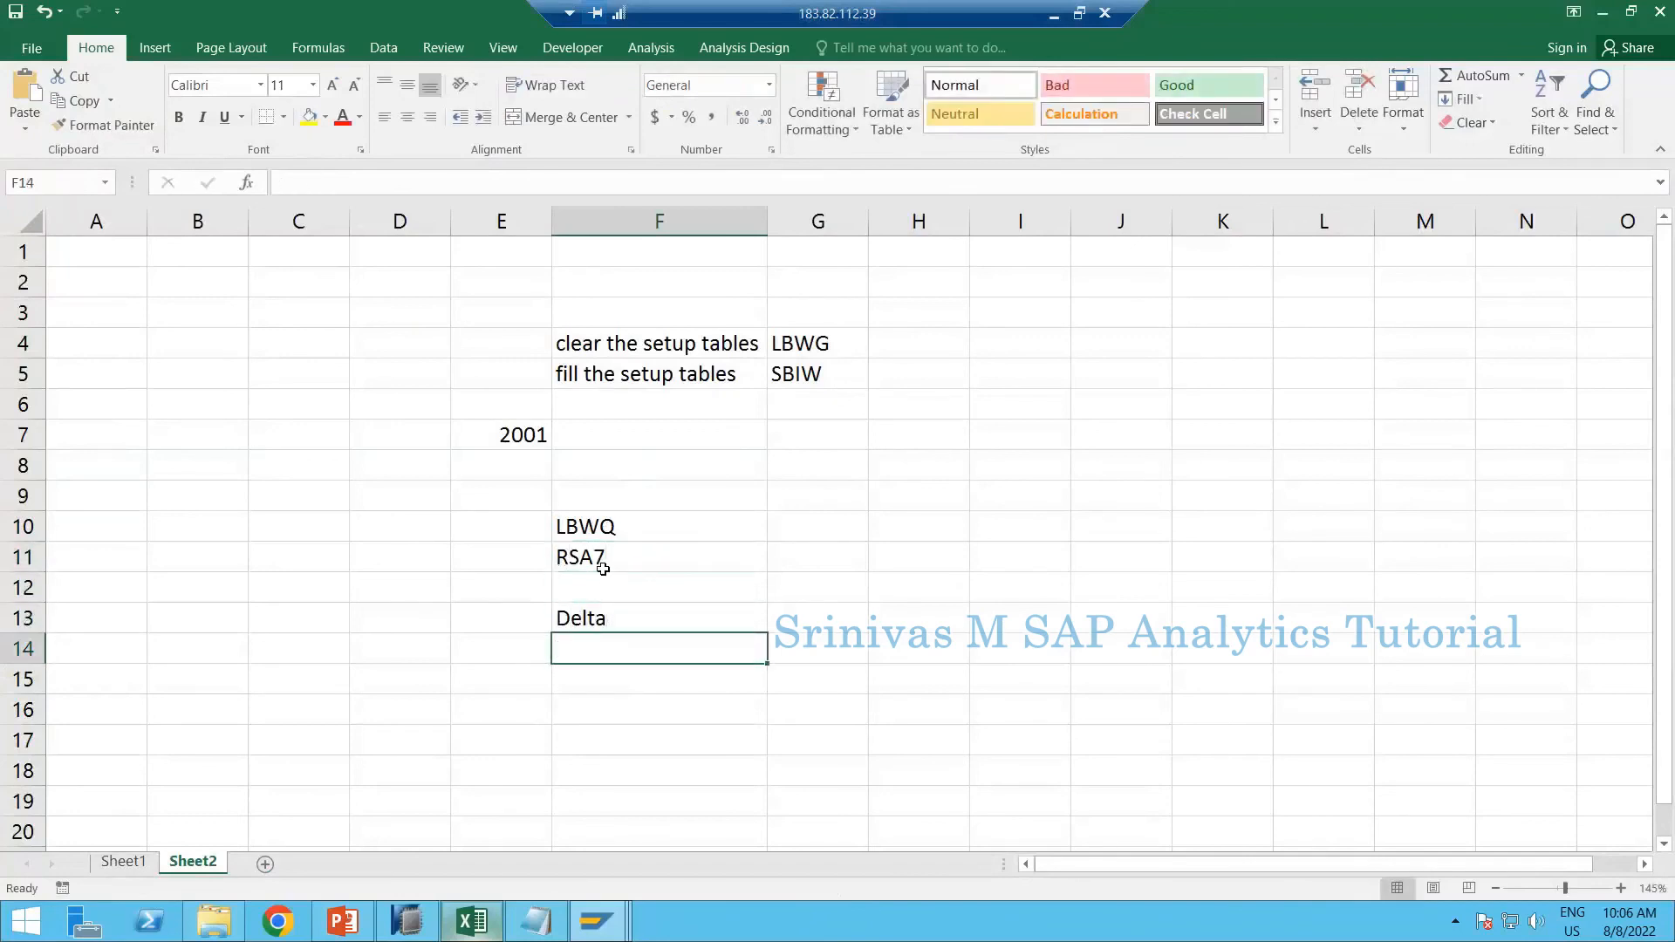
pyautogui.click(605, 565)
pyautogui.click(602, 650)
# Switch back to the SAP PSA Maintenance window and check the sales document column of the delta records
pyautogui.click(599, 926)
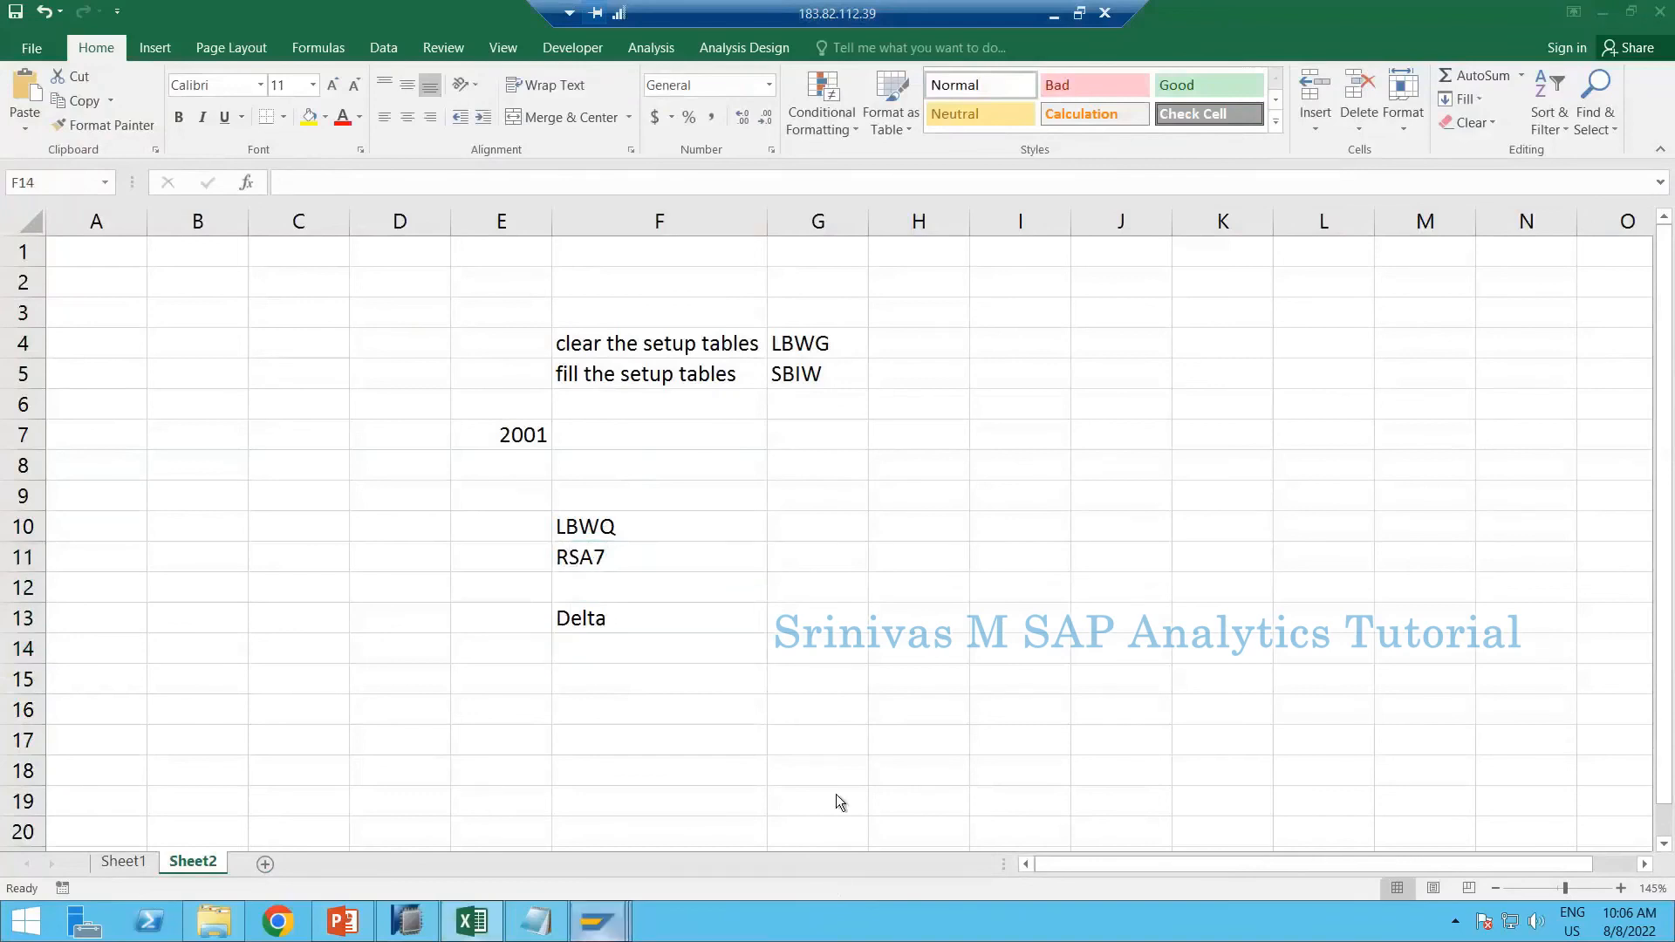
pyautogui.click(1516, 844)
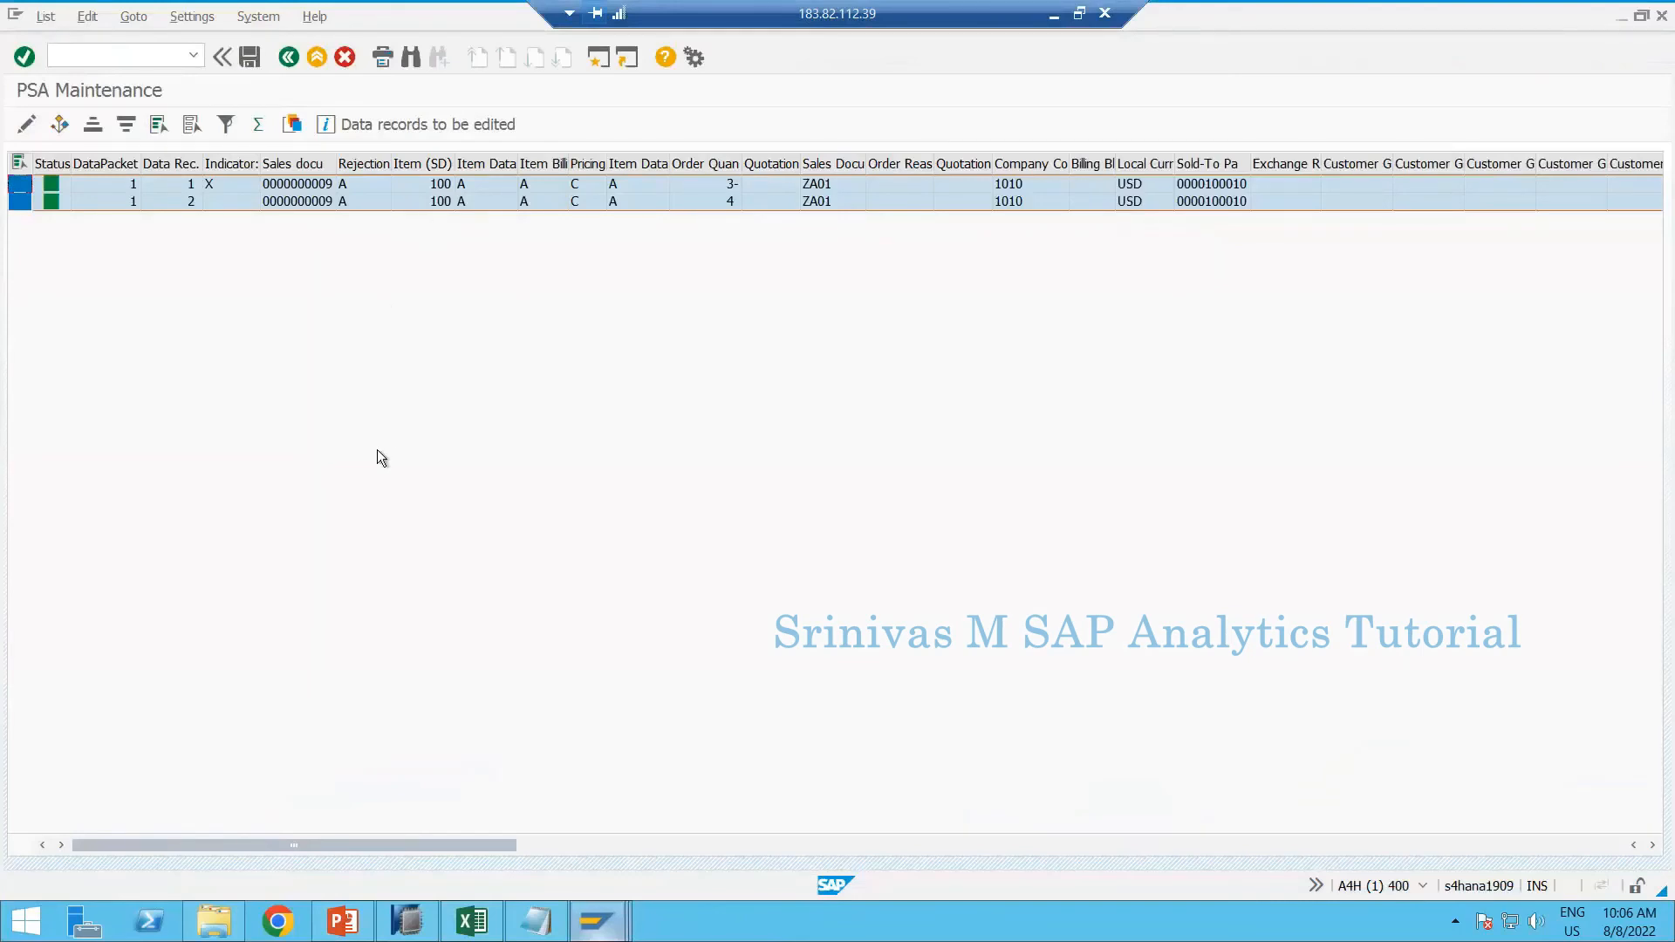
pyautogui.click(297, 191)
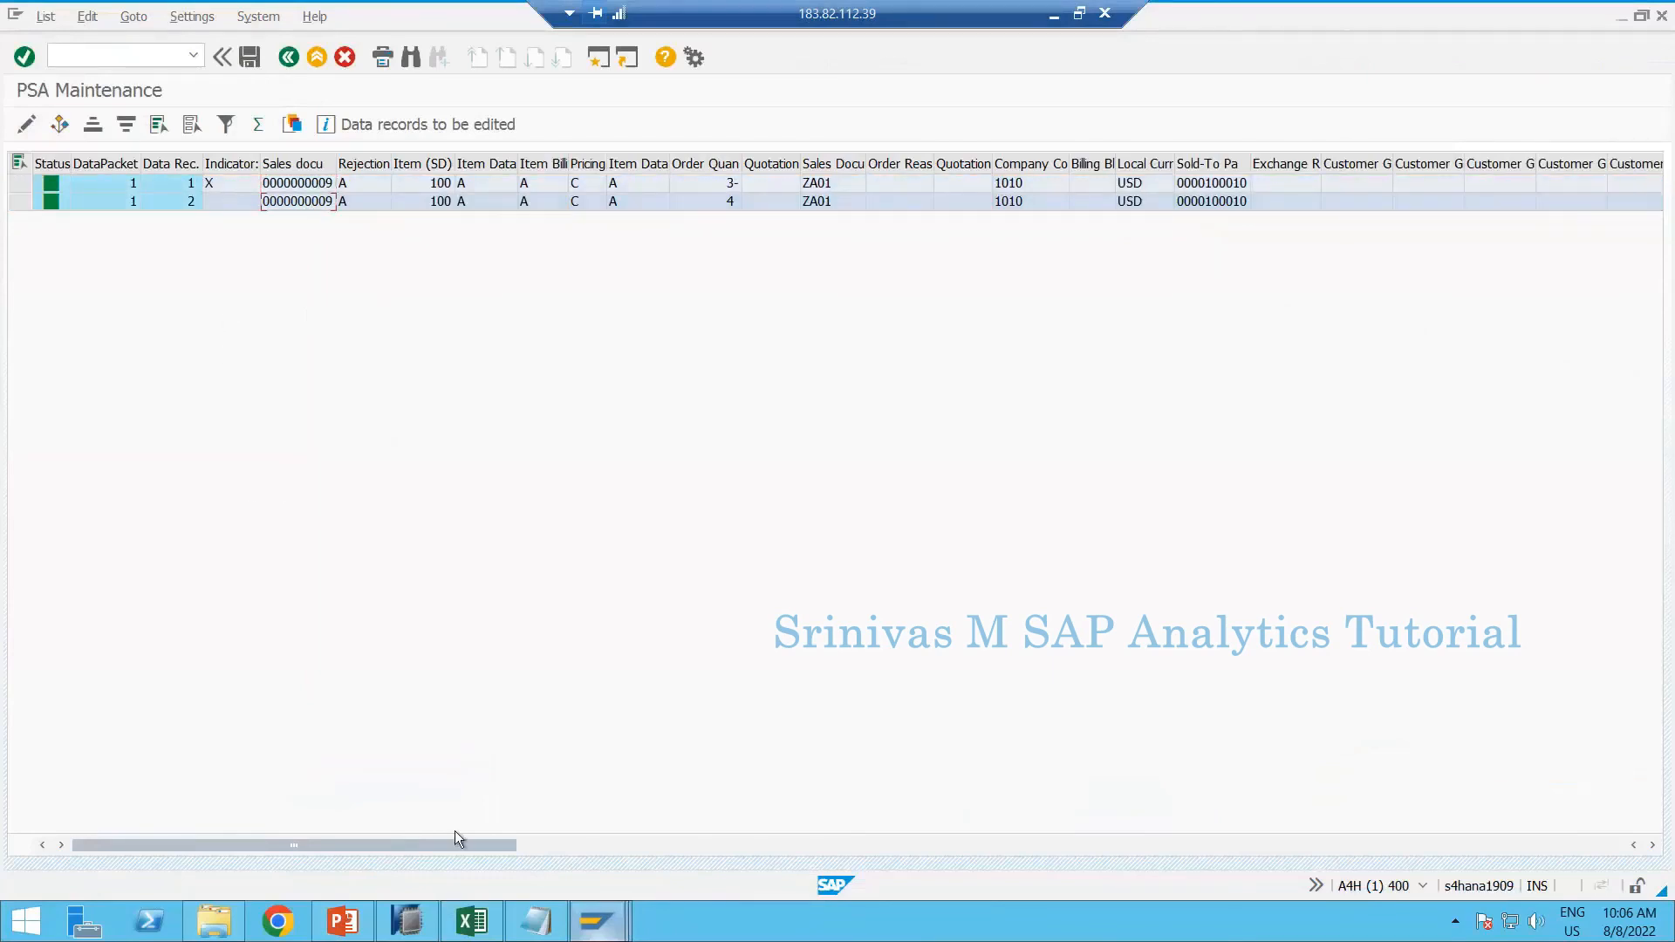
# Switch to the PowerPoint presentation and examine slide 5's full and delta extraction paths into 2LIS_11_VAITM, including the LBWQ logistics queue
pyautogui.moveTo(405, 921)
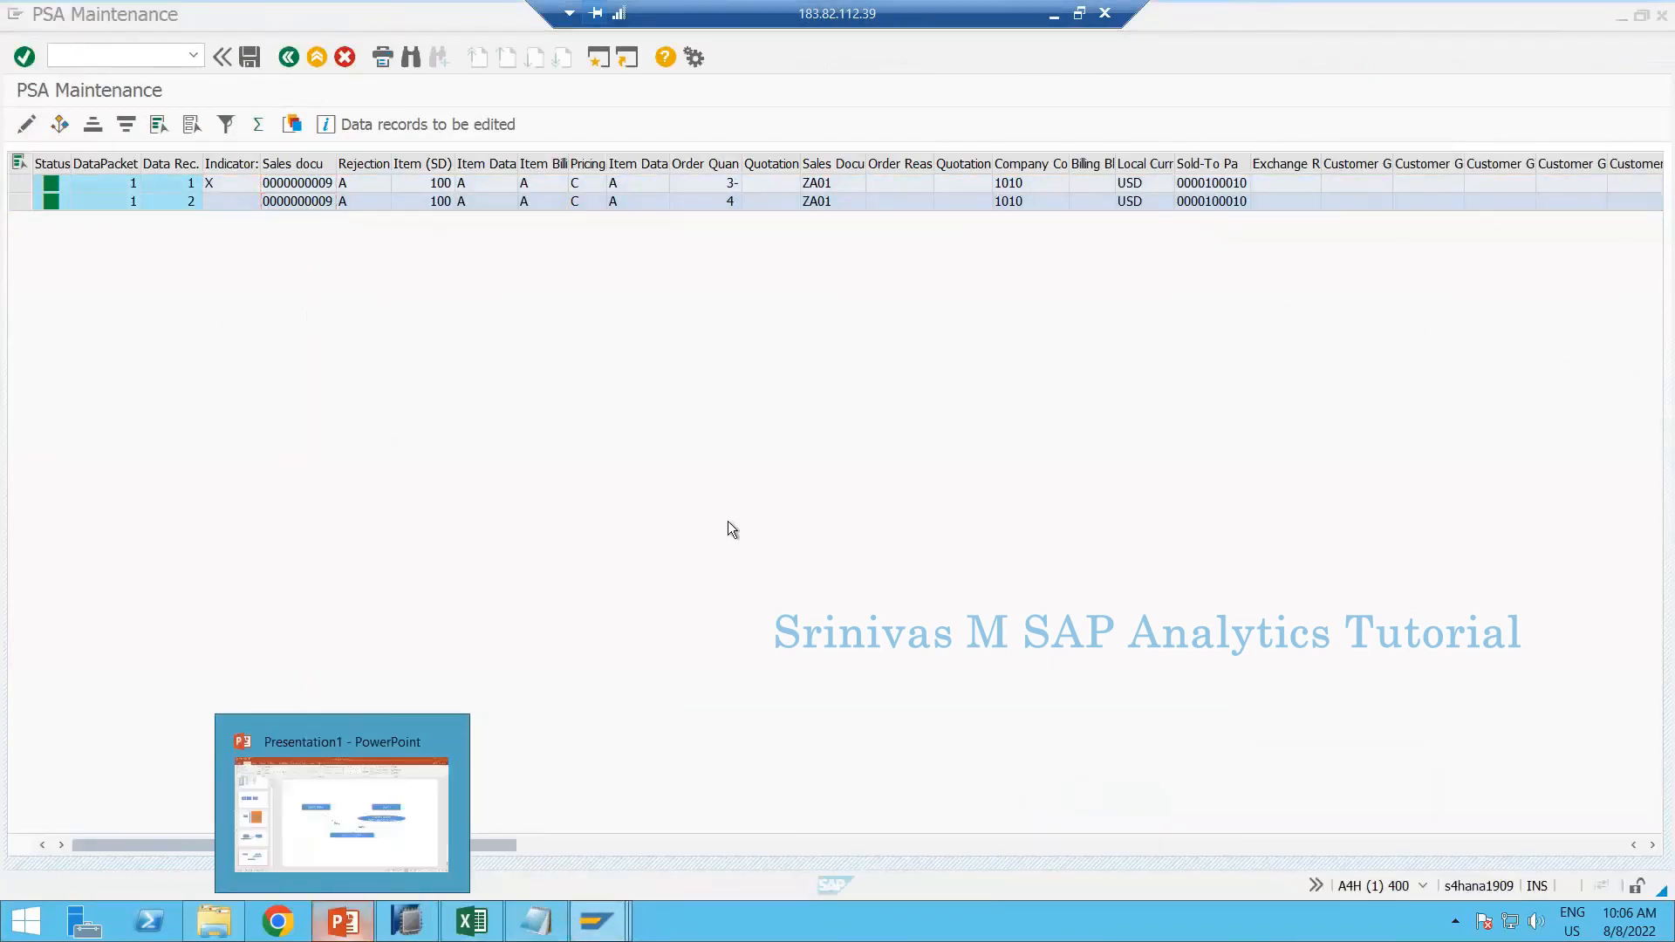
pyautogui.click(343, 921)
pyautogui.click(831, 530)
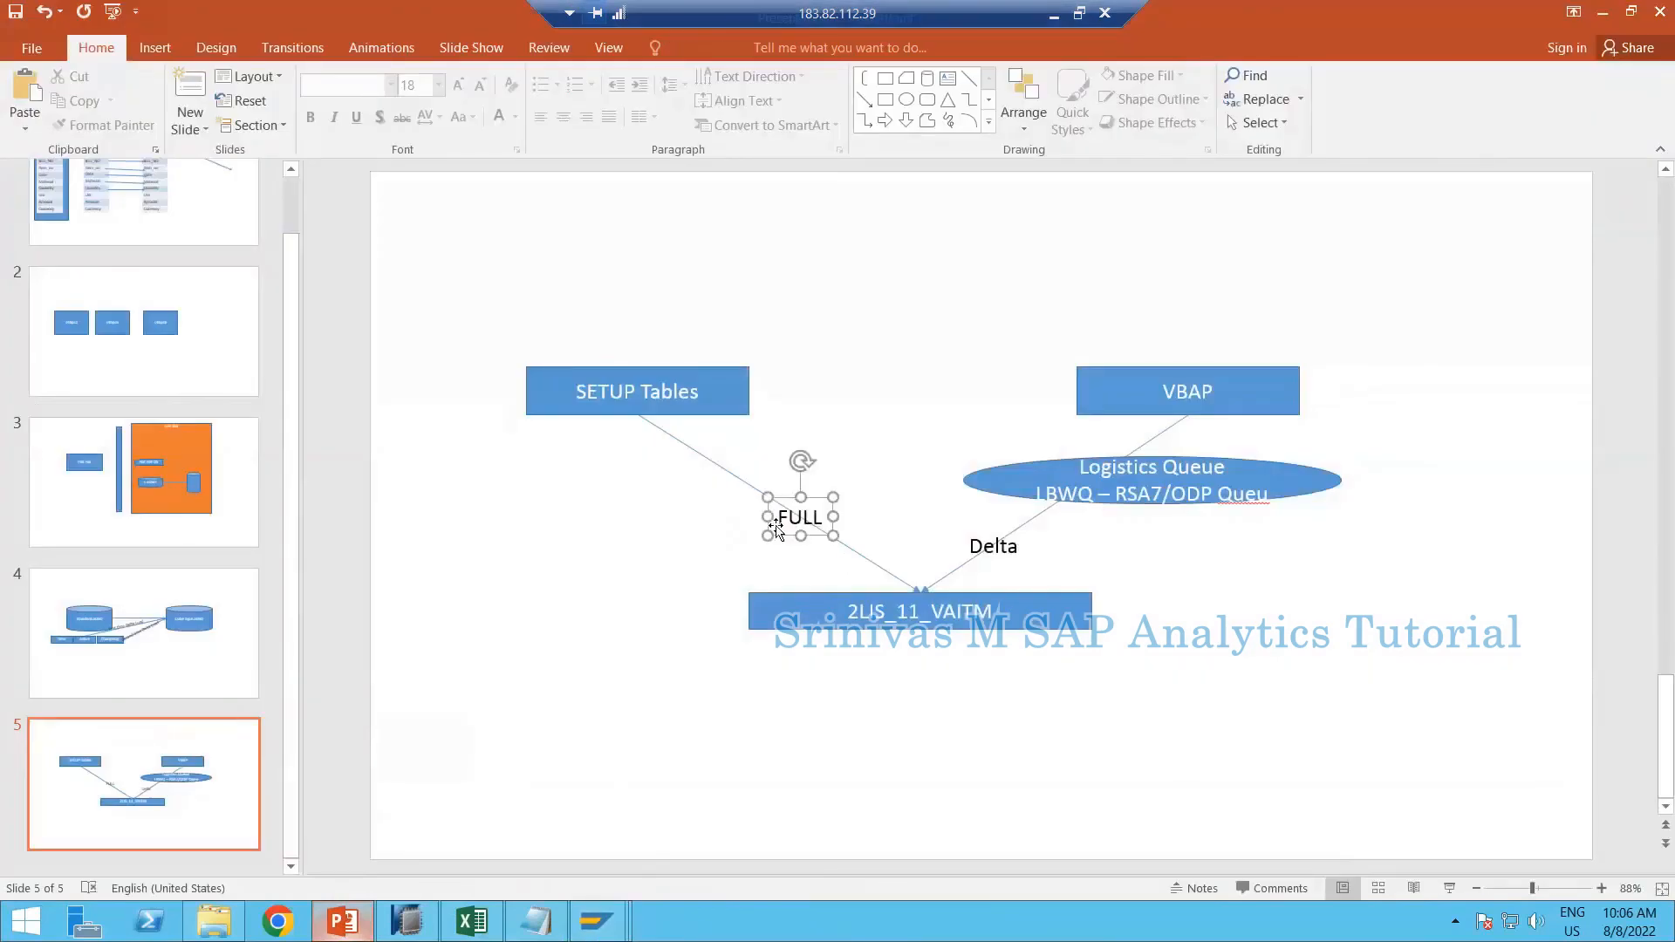
pyautogui.moveTo(460, 304); pyautogui.dragTo(886, 479)
pyautogui.click(1012, 549)
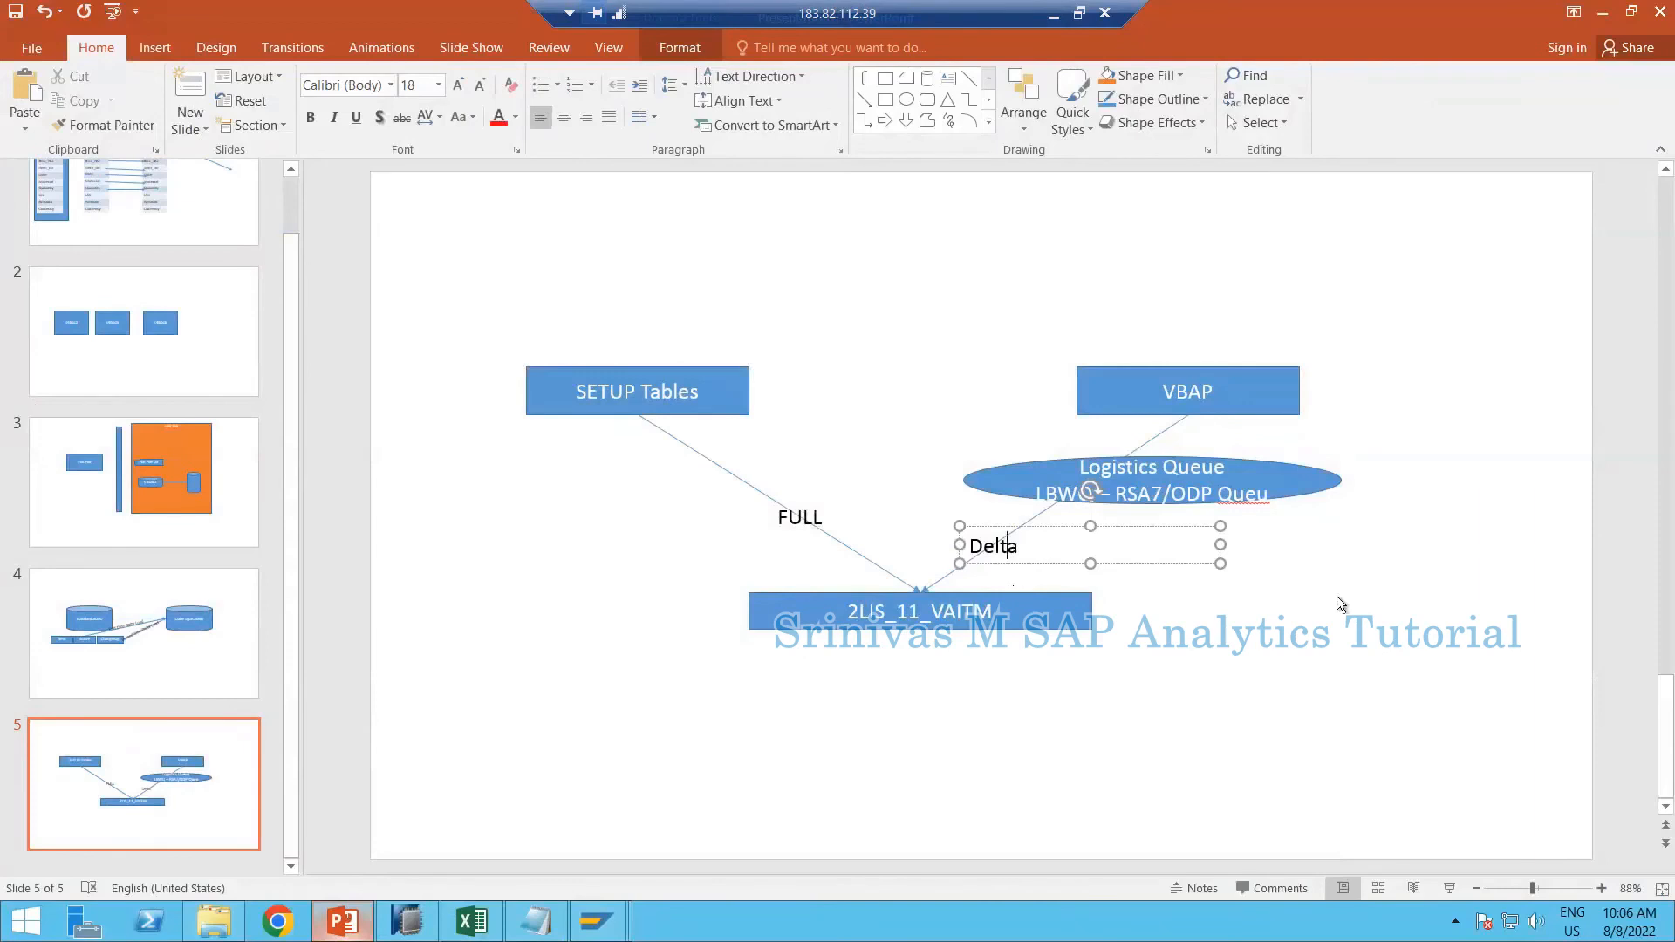
pyautogui.click(988, 406)
pyautogui.moveTo(960, 421); pyautogui.dragTo(1354, 555)
pyautogui.click(1157, 559)
pyautogui.click(1042, 496)
pyautogui.moveTo(1038, 495); pyautogui.dragTo(1097, 495)
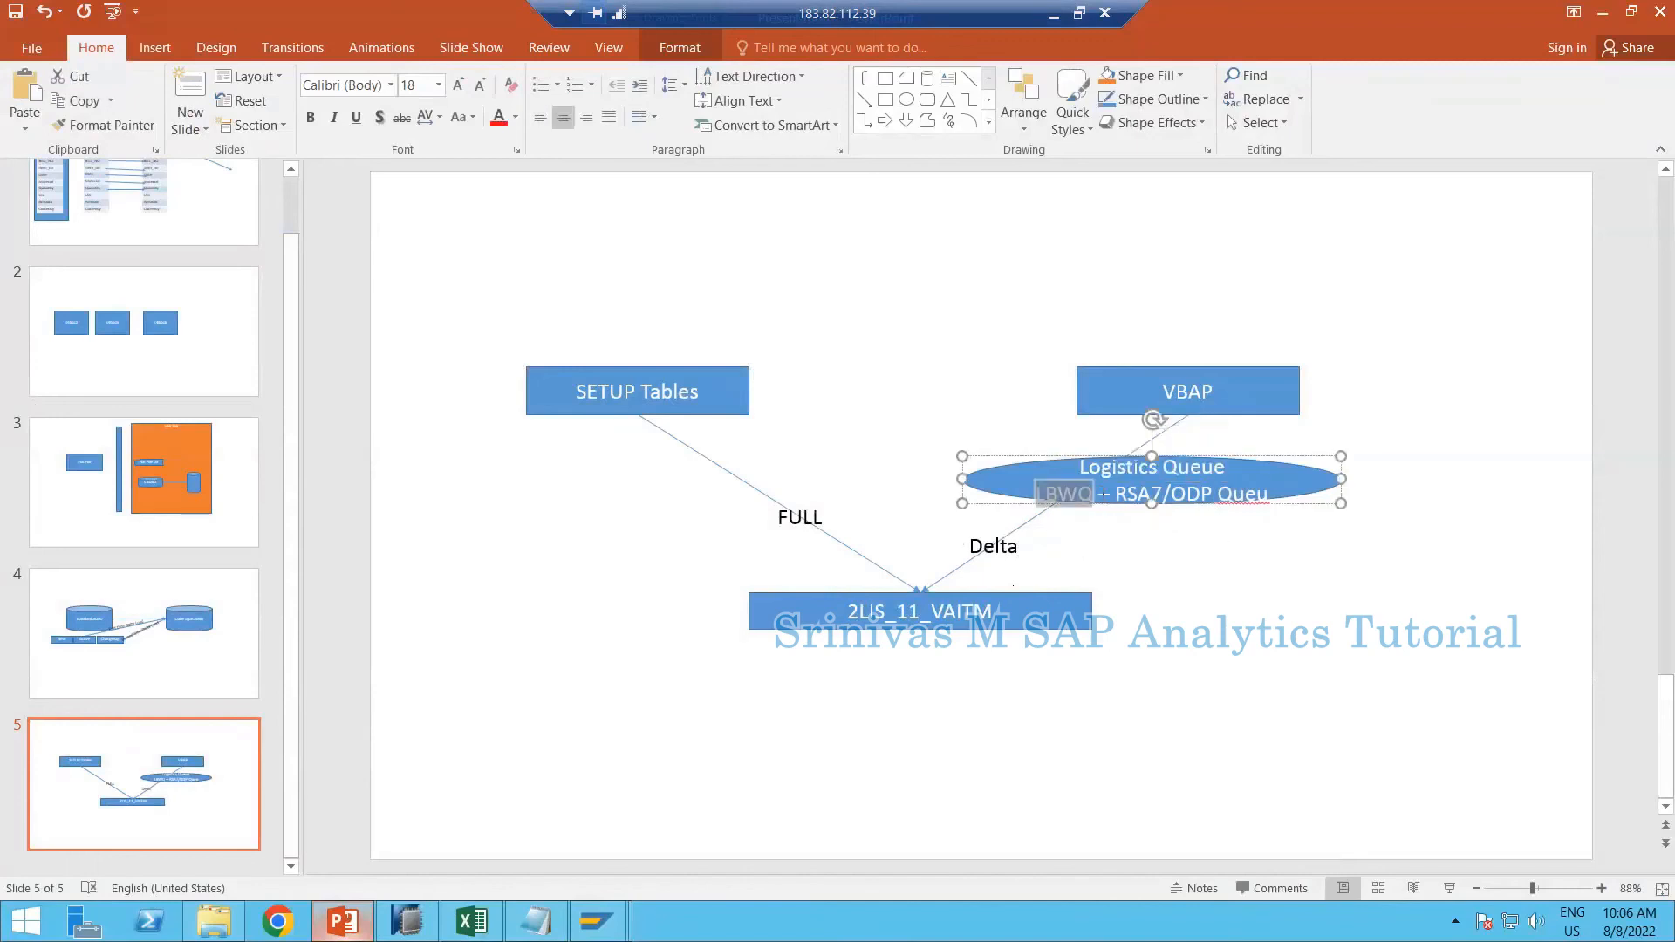
pyautogui.click(1132, 579)
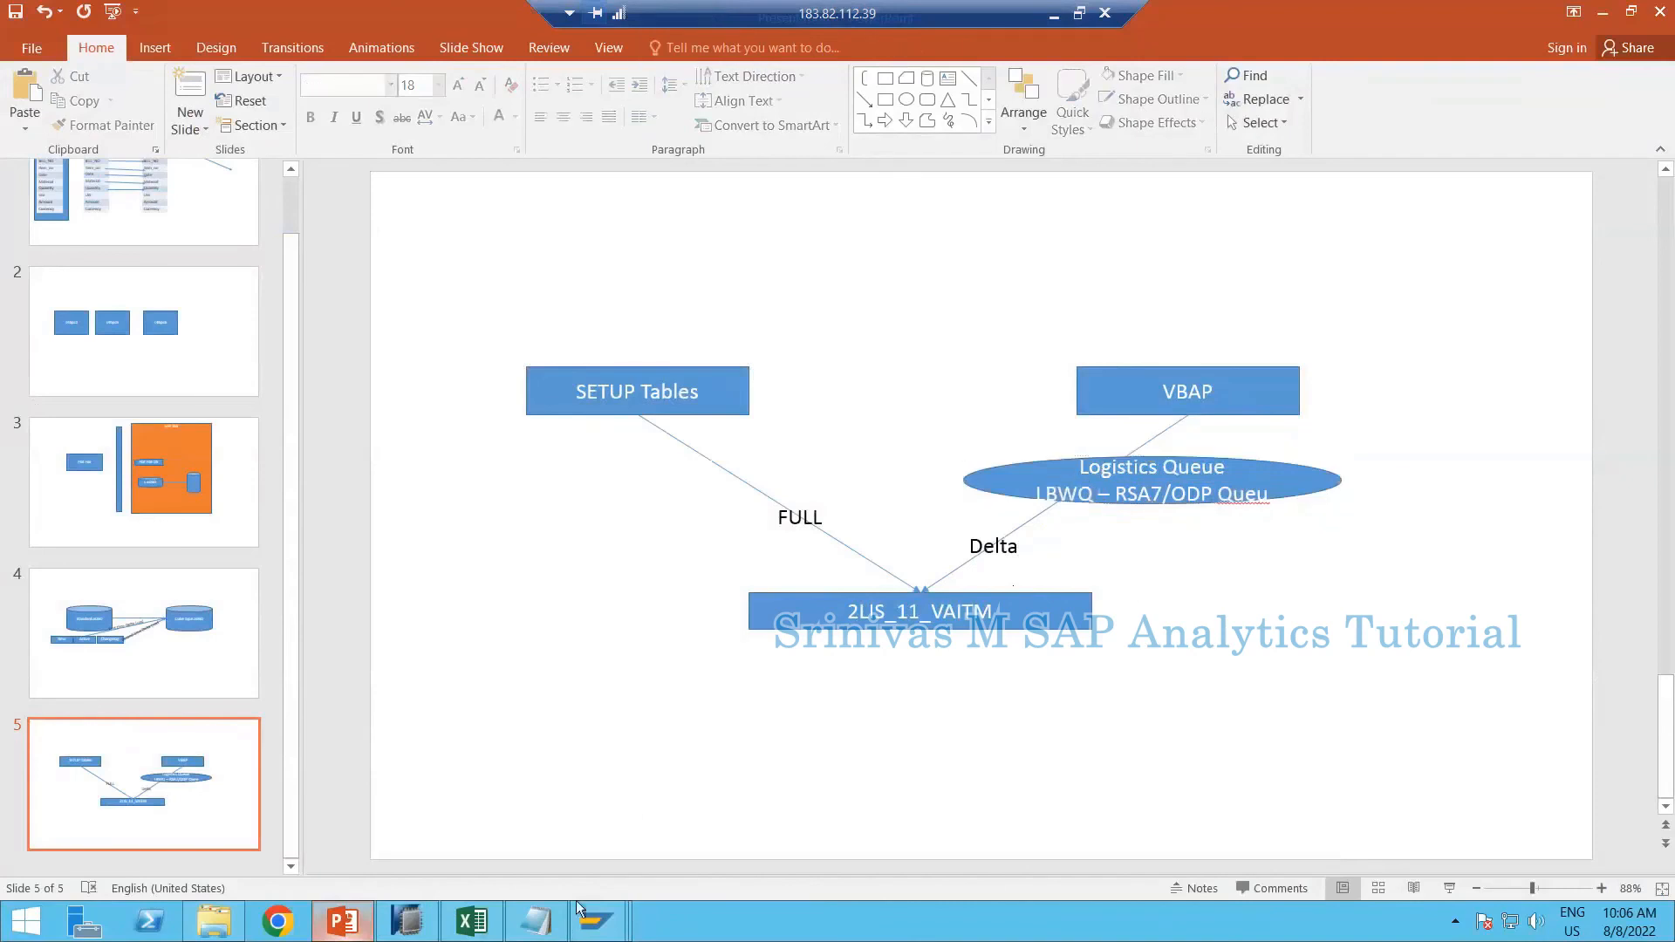
# Switch to SAP's LO Data Extraction Customizing Cockpit and expand the 05 : Quality Management application
pyautogui.click(597, 922)
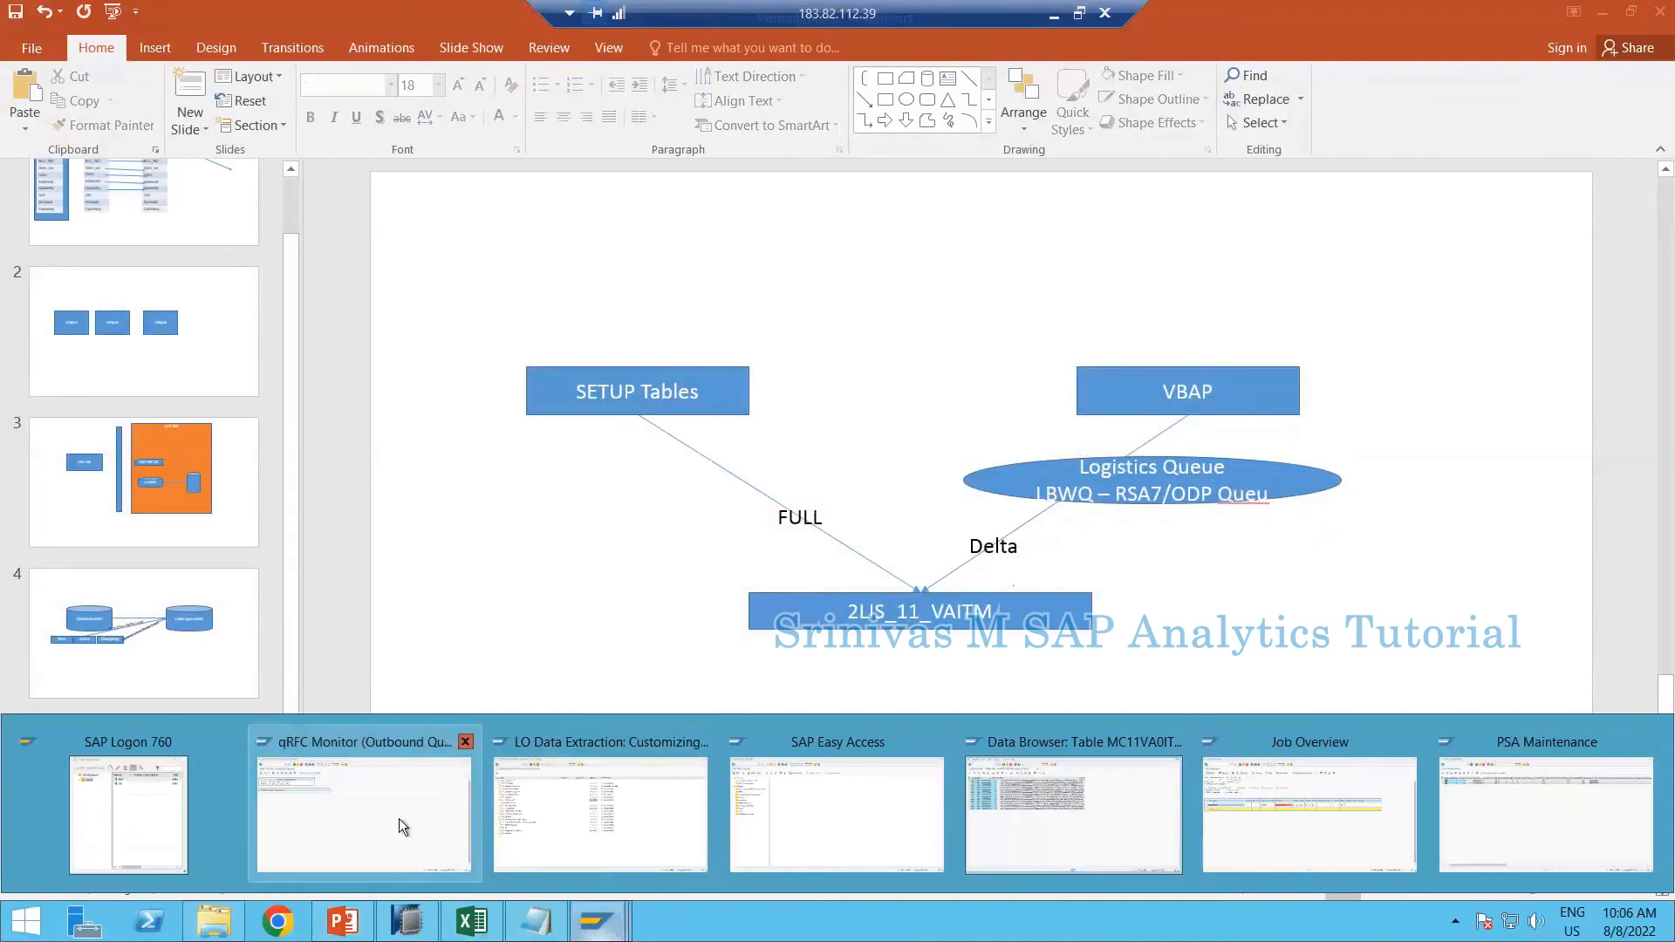
pyautogui.click(584, 814)
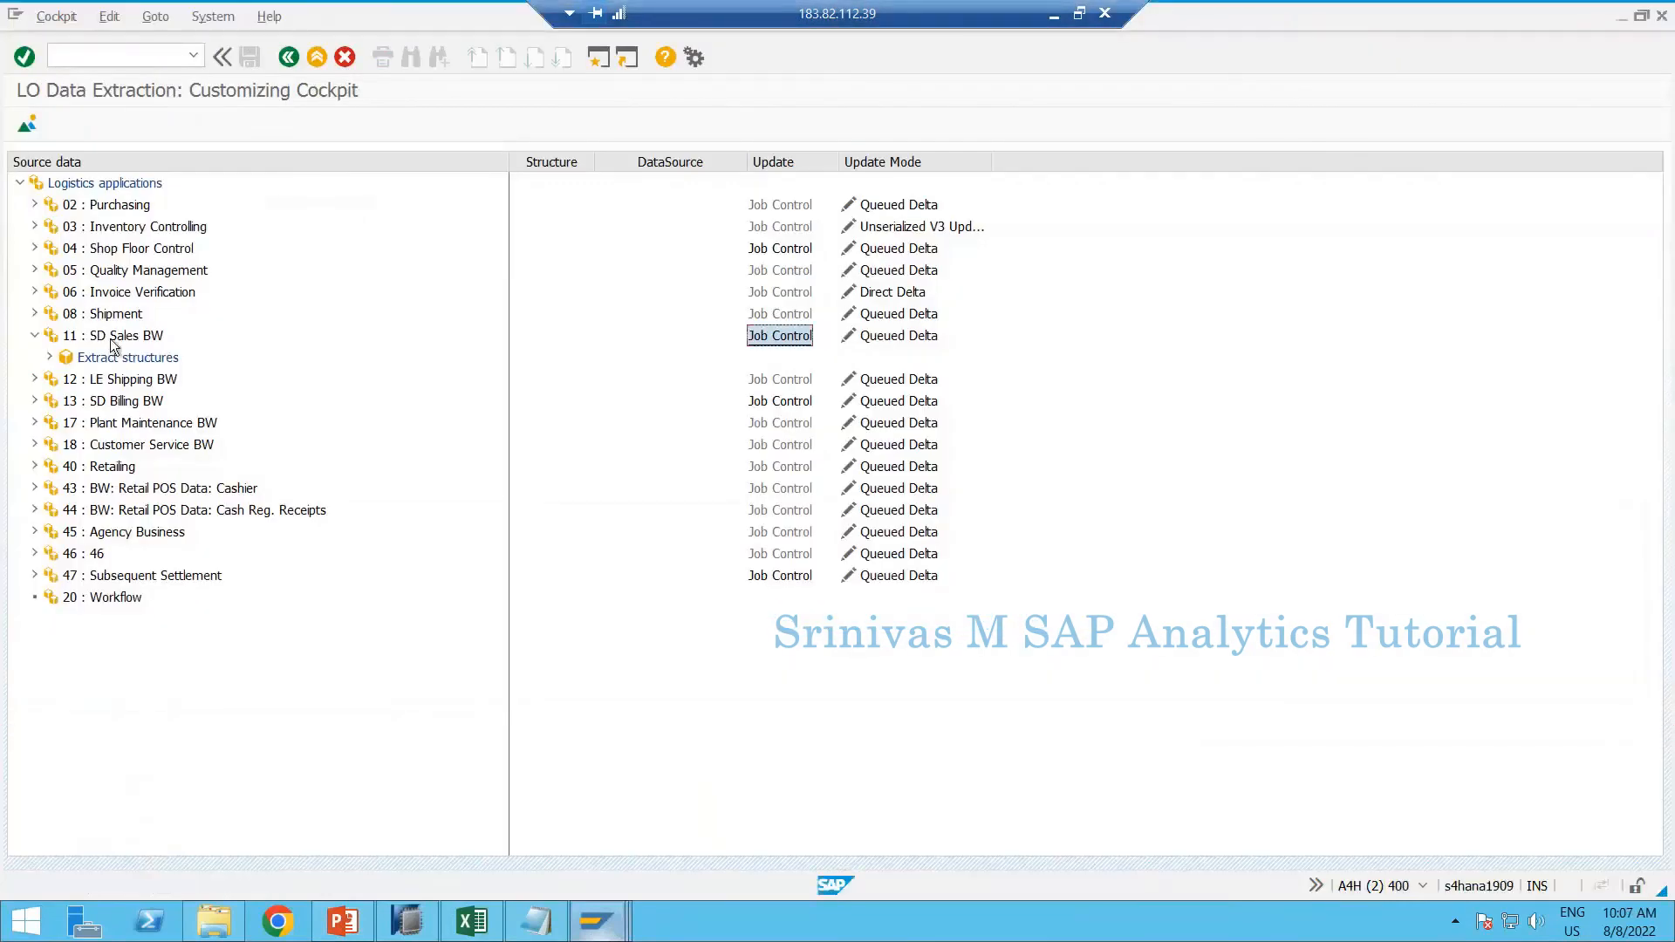
pyautogui.click(36, 270)
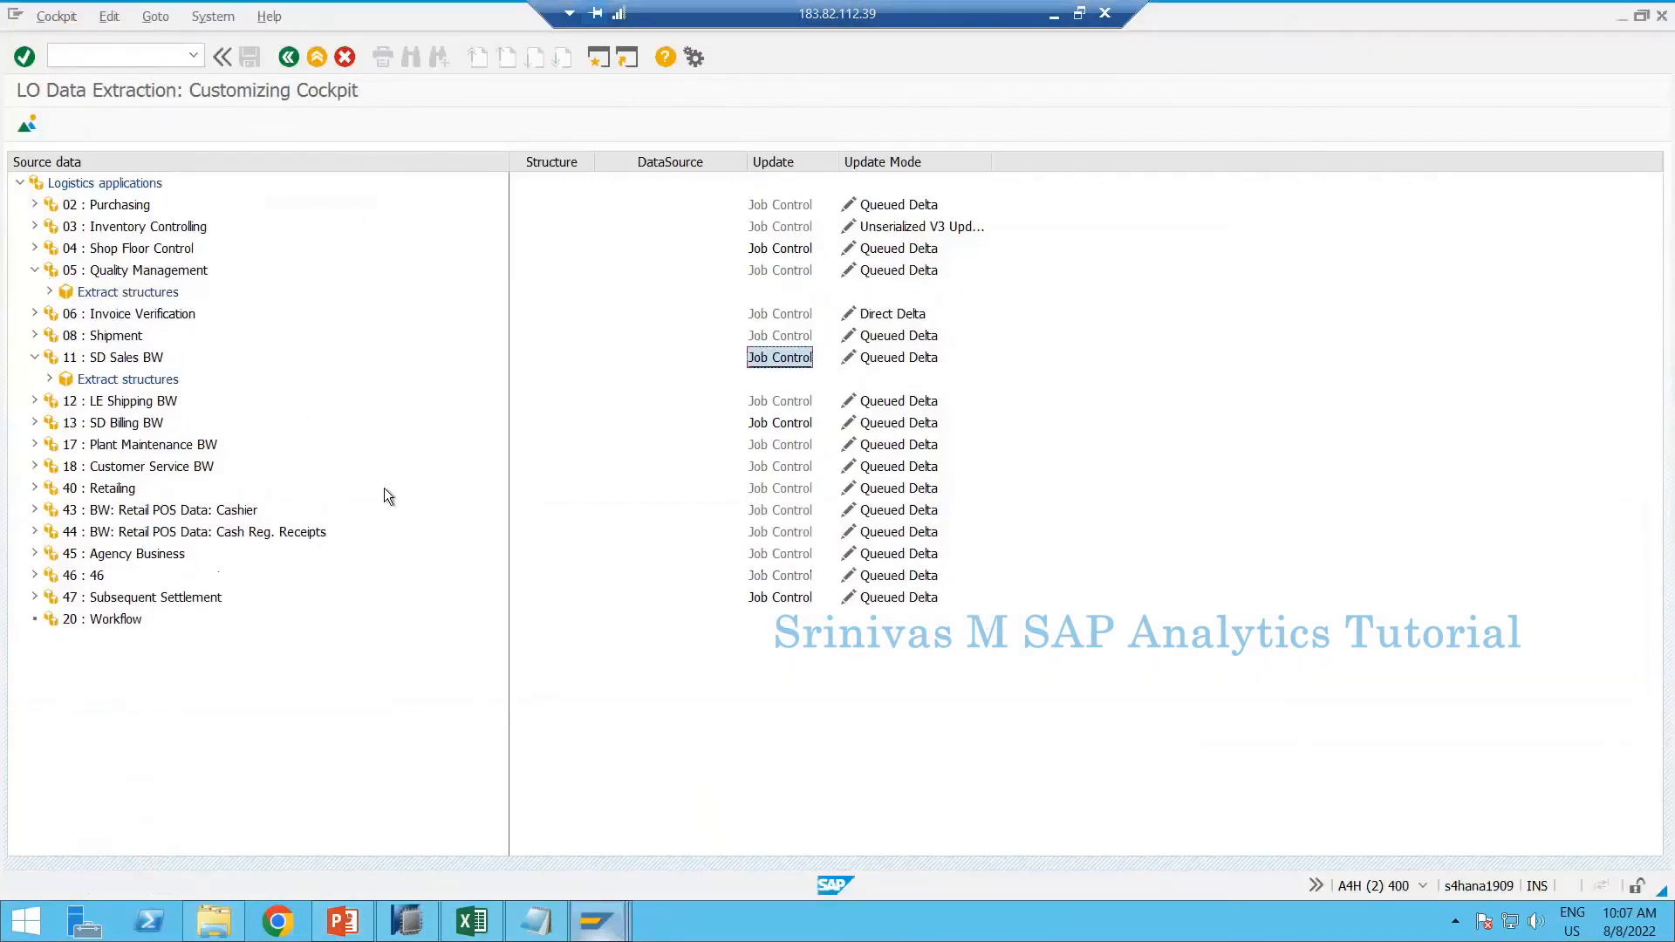